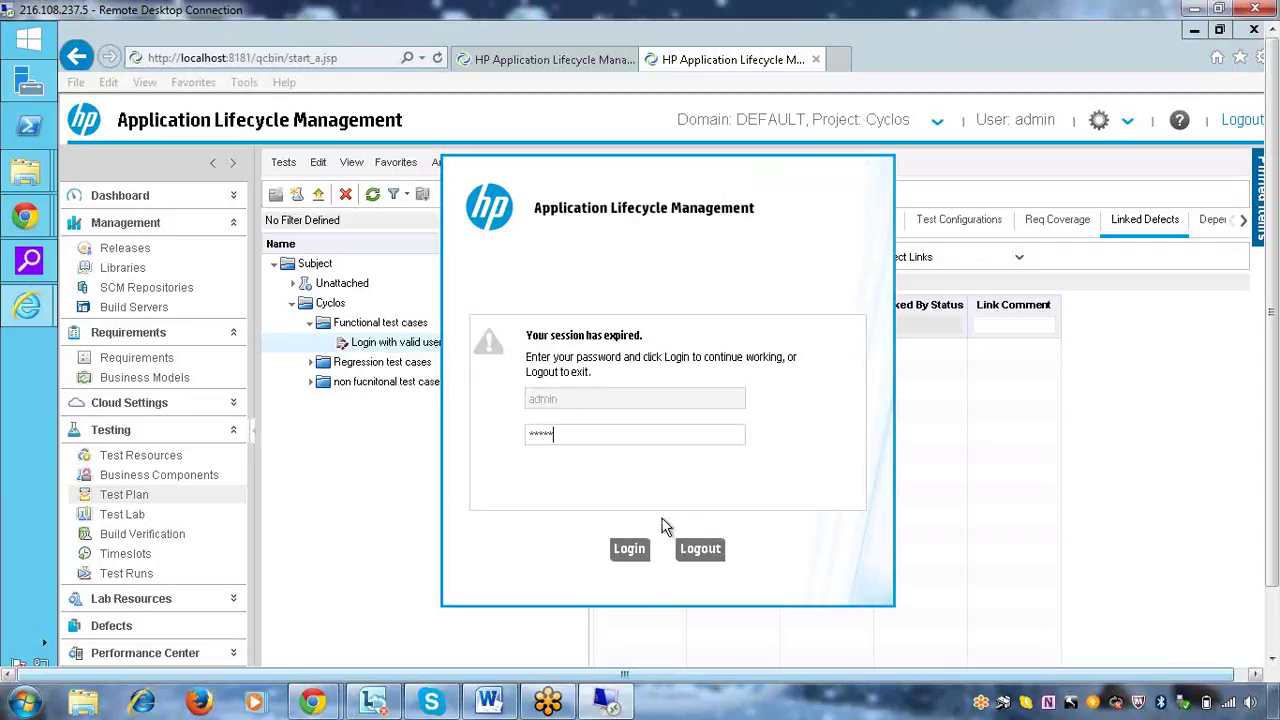
Re-enter the password in the session-expired dialog to log back into the Cyclos project
{"action": "left_click", "coordinate": [634, 545]}
{"action": "left_click", "coordinate": [628, 437]}
{"action": "type", "text": "******"}
{"action": "left_click", "coordinate": [630, 550]}
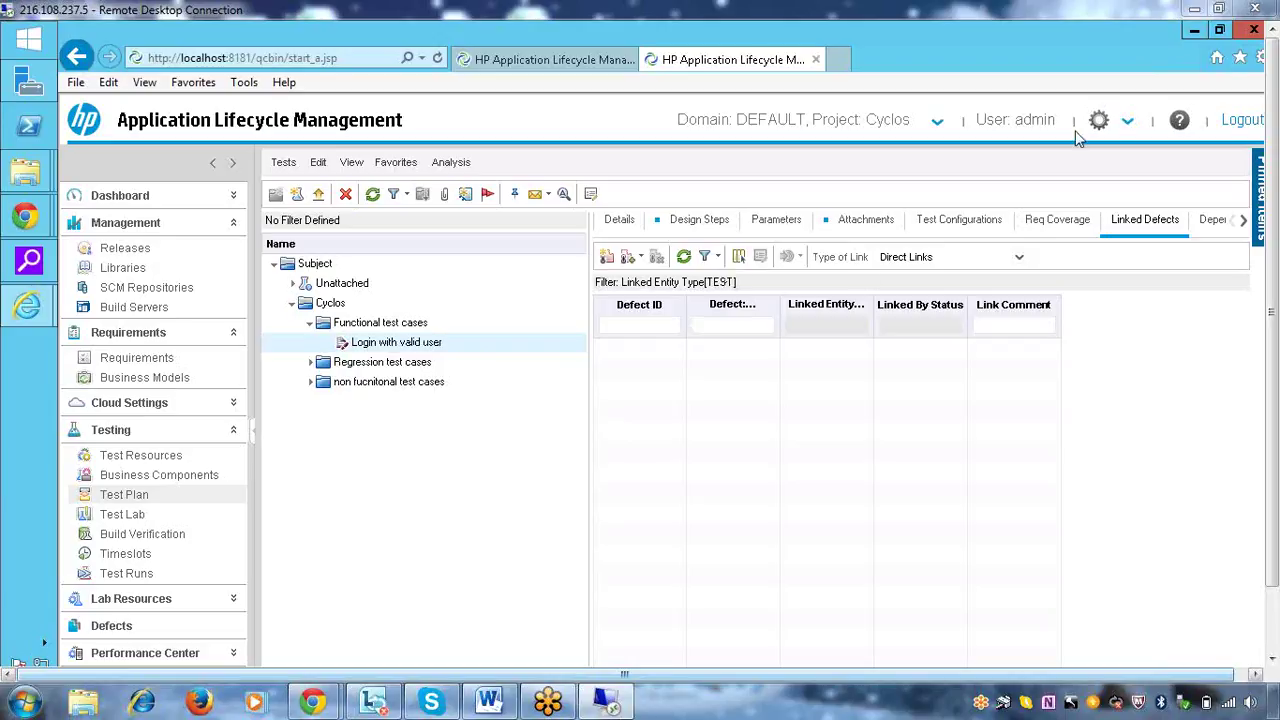
{"action": "left_click", "coordinate": [400, 323]}
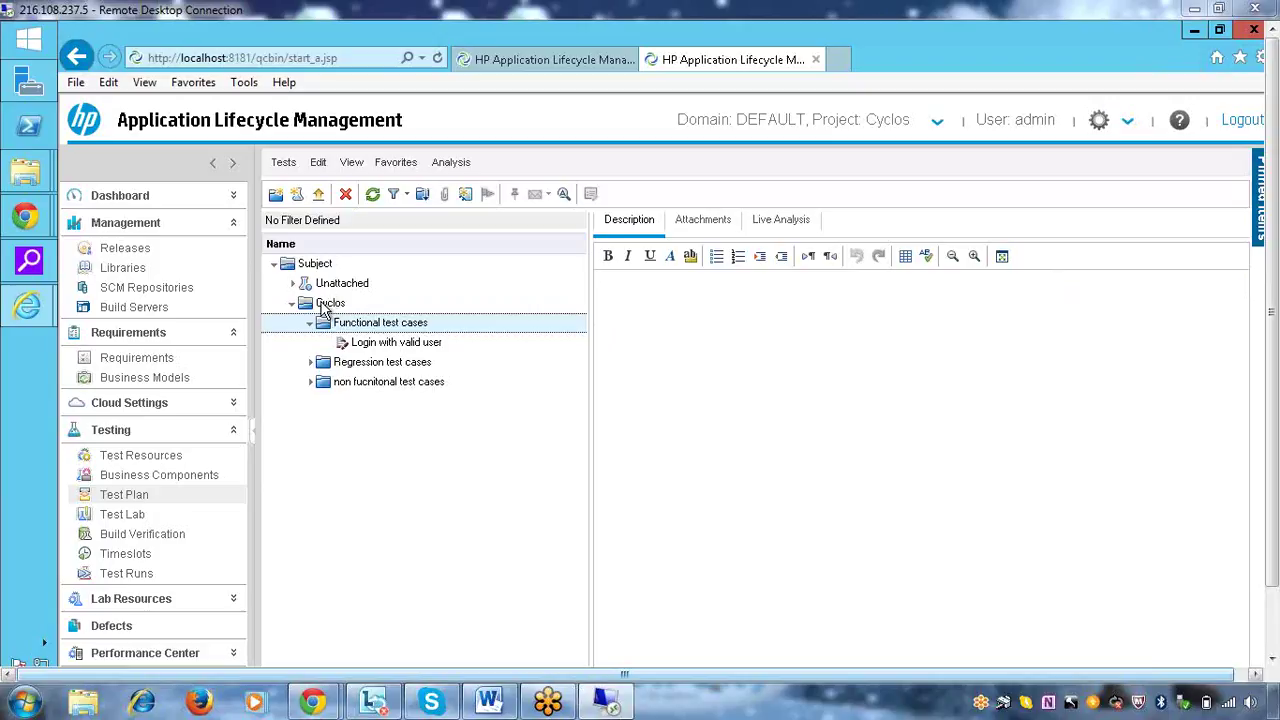
Create manual test 'Search functionality' under Functional test cases, dated 3/21/2015, with a description
{"action": "right_click", "coordinate": [357, 320]}
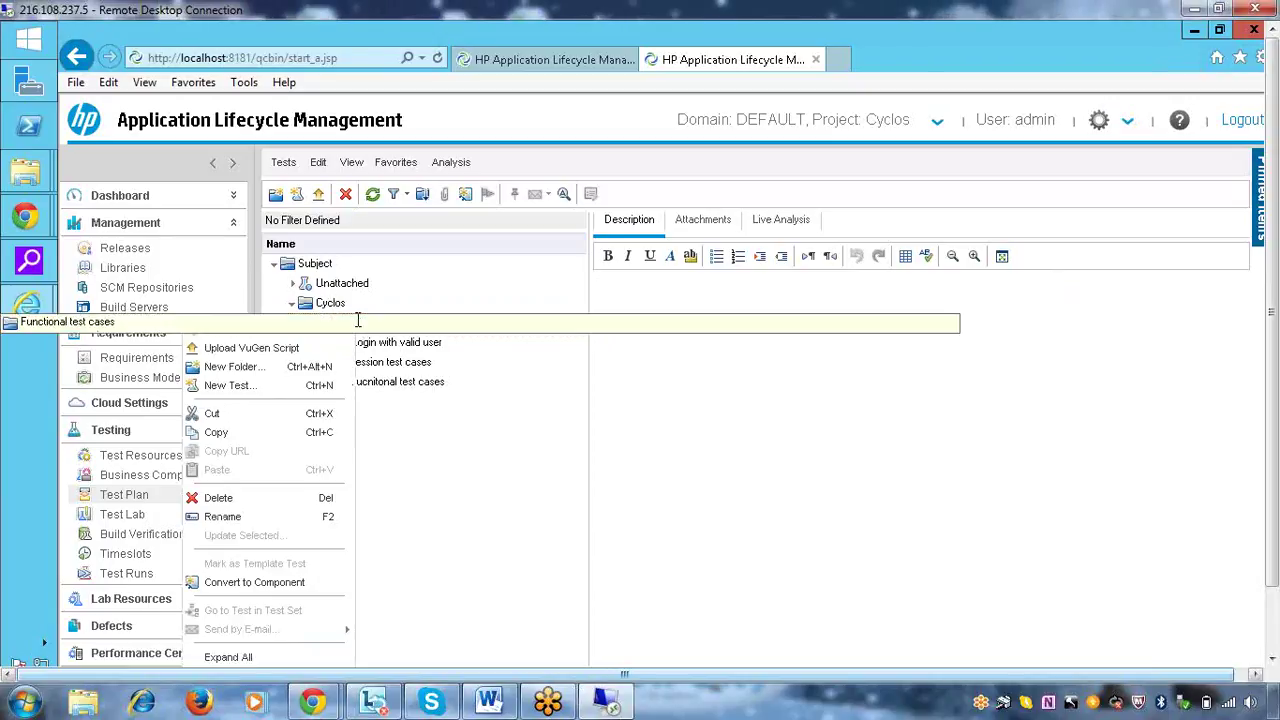
{"action": "left_click", "coordinate": [274, 389]}
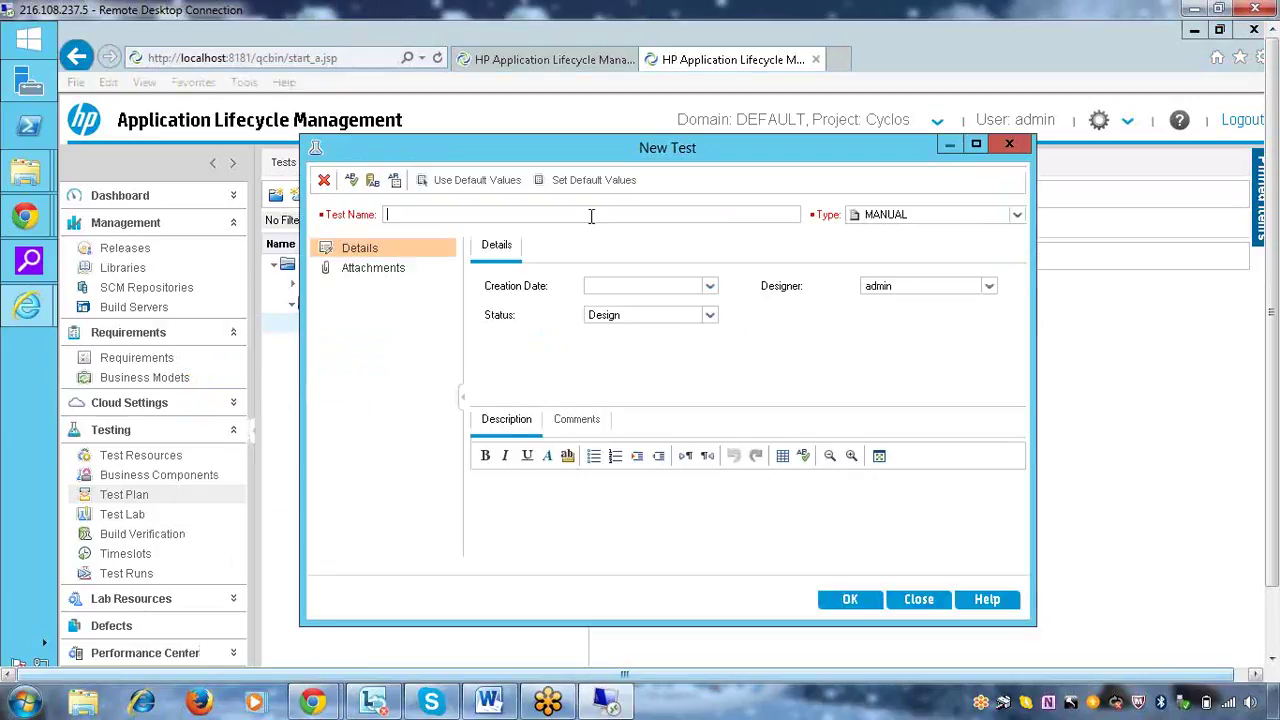
{"action": "type", "text": "Search functionality"}
{"action": "left_click", "coordinate": [710, 287]}
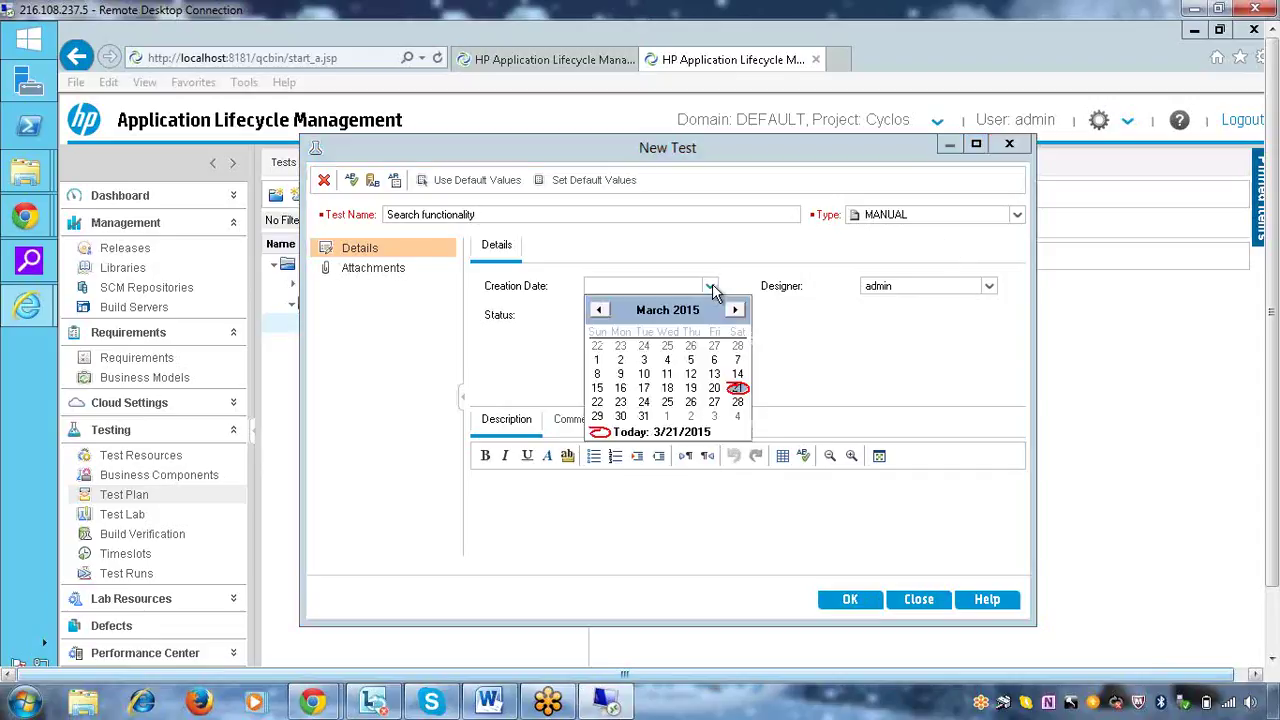
{"action": "left_click", "coordinate": [738, 389]}
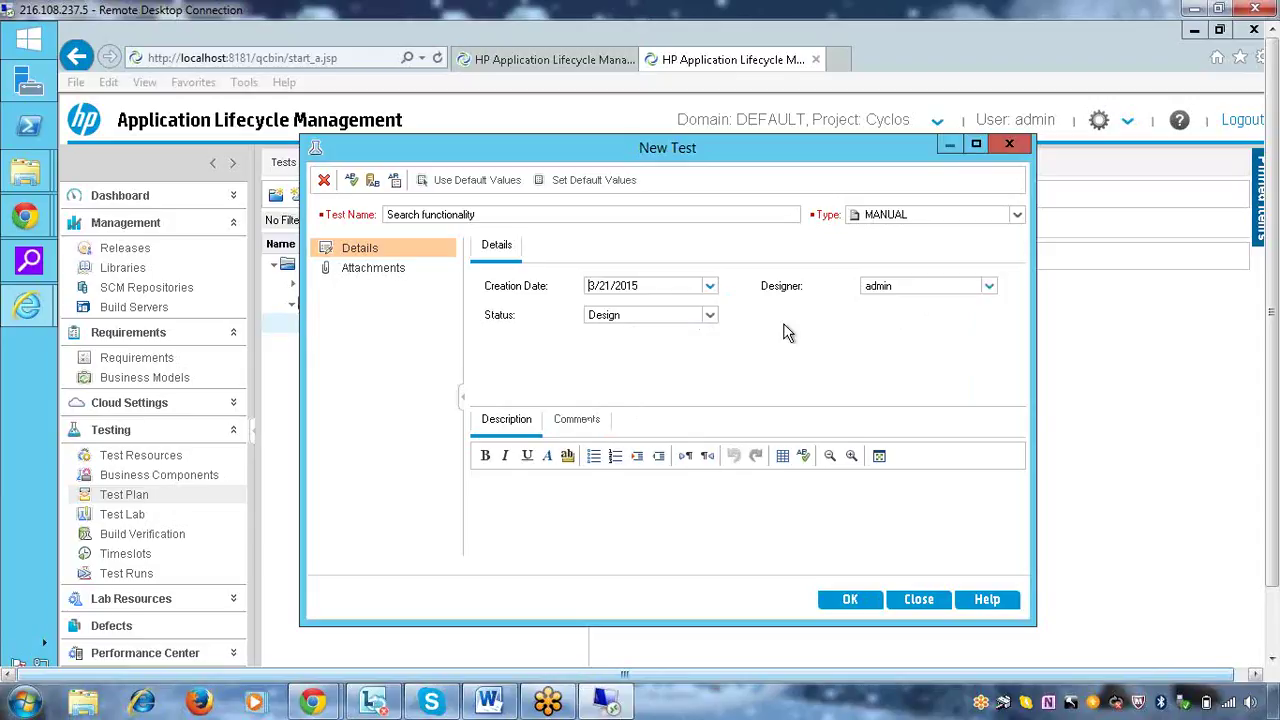
{"action": "left_click", "coordinate": [593, 501]}
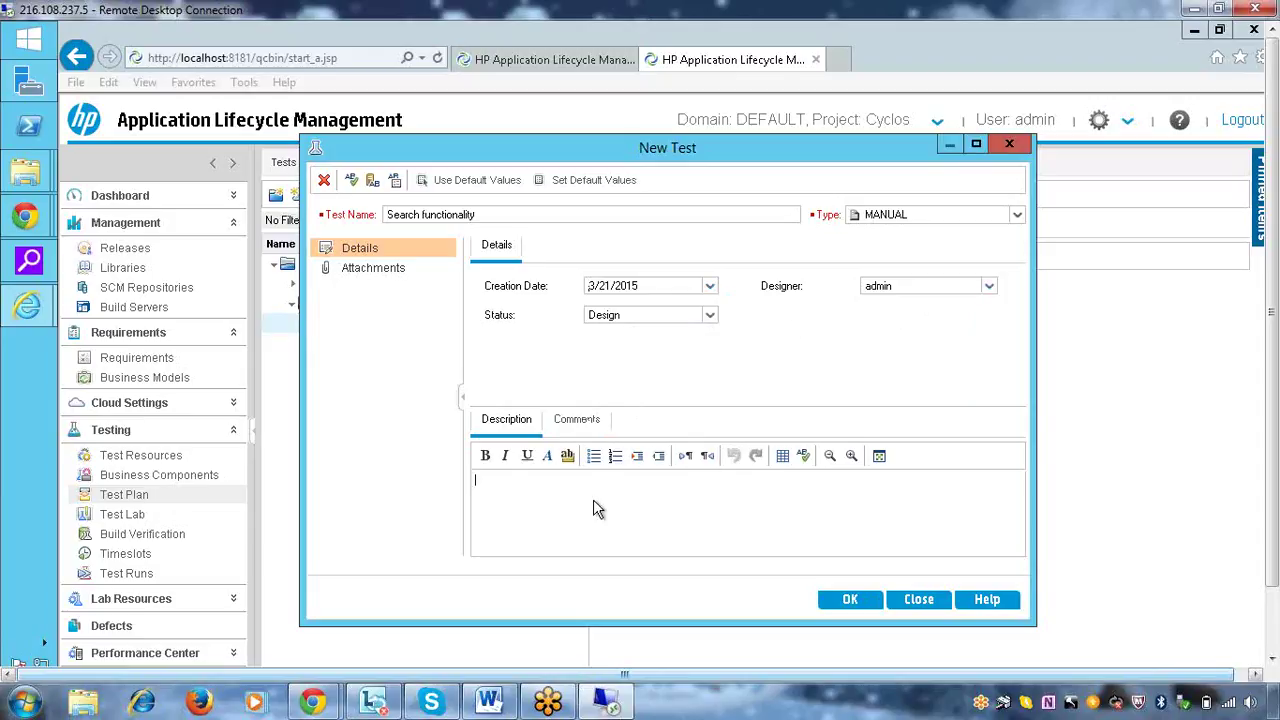
{"action": "type", "text": "this is to used'verify the sea"}
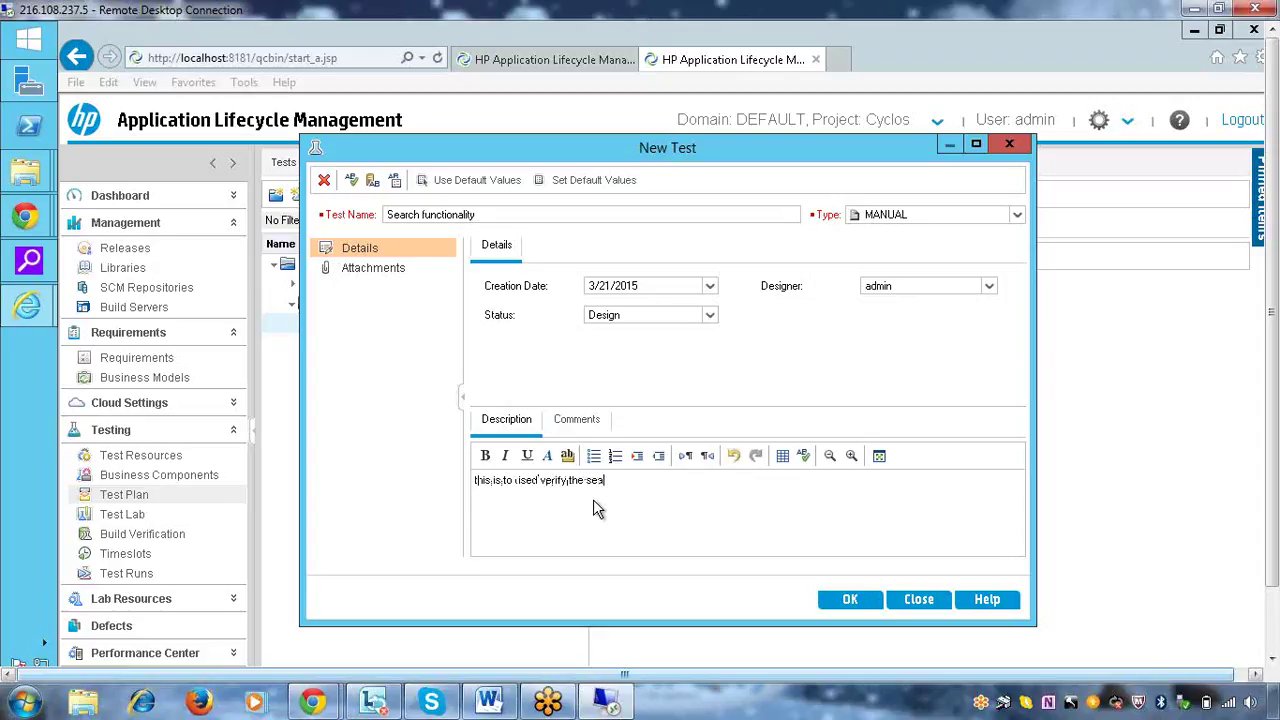
{"action": "type", "text": "ucntionality of tha t"}
{"action": "key", "text": "BackSpace"}
{"action": "type", "text": "app"}
{"action": "type", "text": "licail"}
{"action": "type", "text": "ion"}
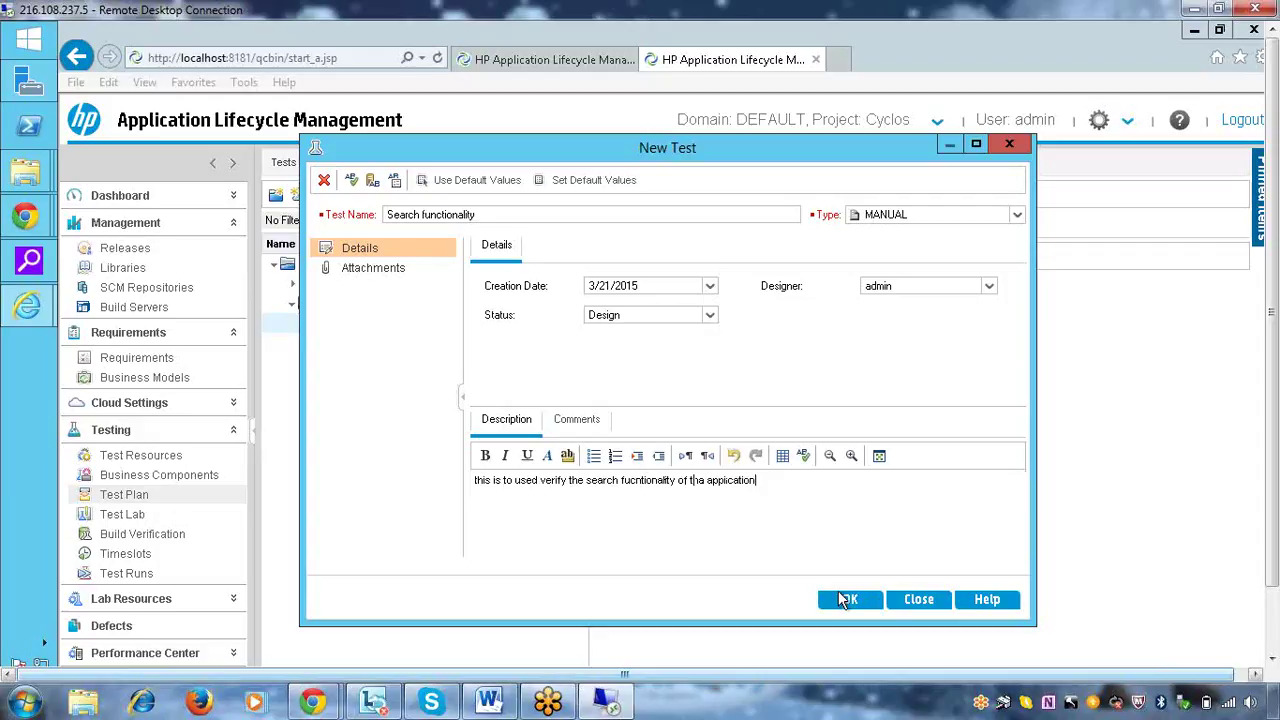
{"action": "left_click", "coordinate": [847, 600]}
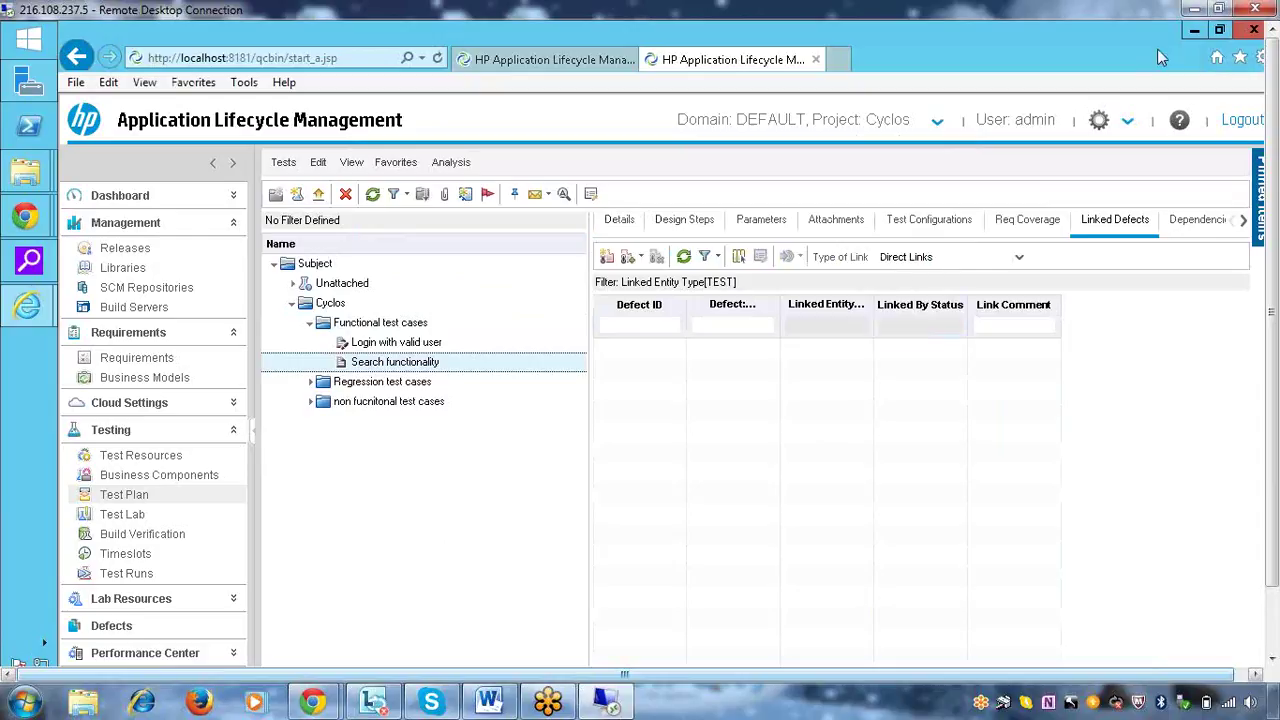
Add a new design step with the description 'Open the URL'
{"action": "left_click", "coordinate": [684, 224]}
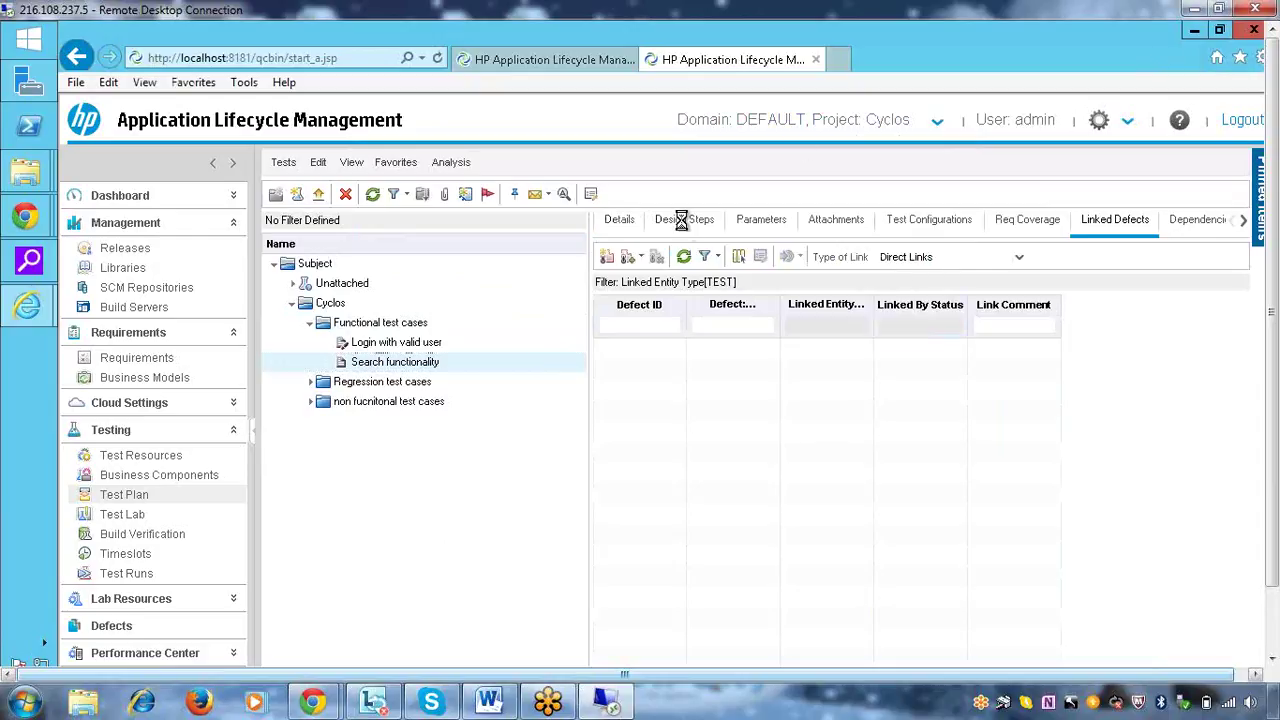
{"action": "left_click", "coordinate": [620, 228]}
{"action": "left_click", "coordinate": [675, 224]}
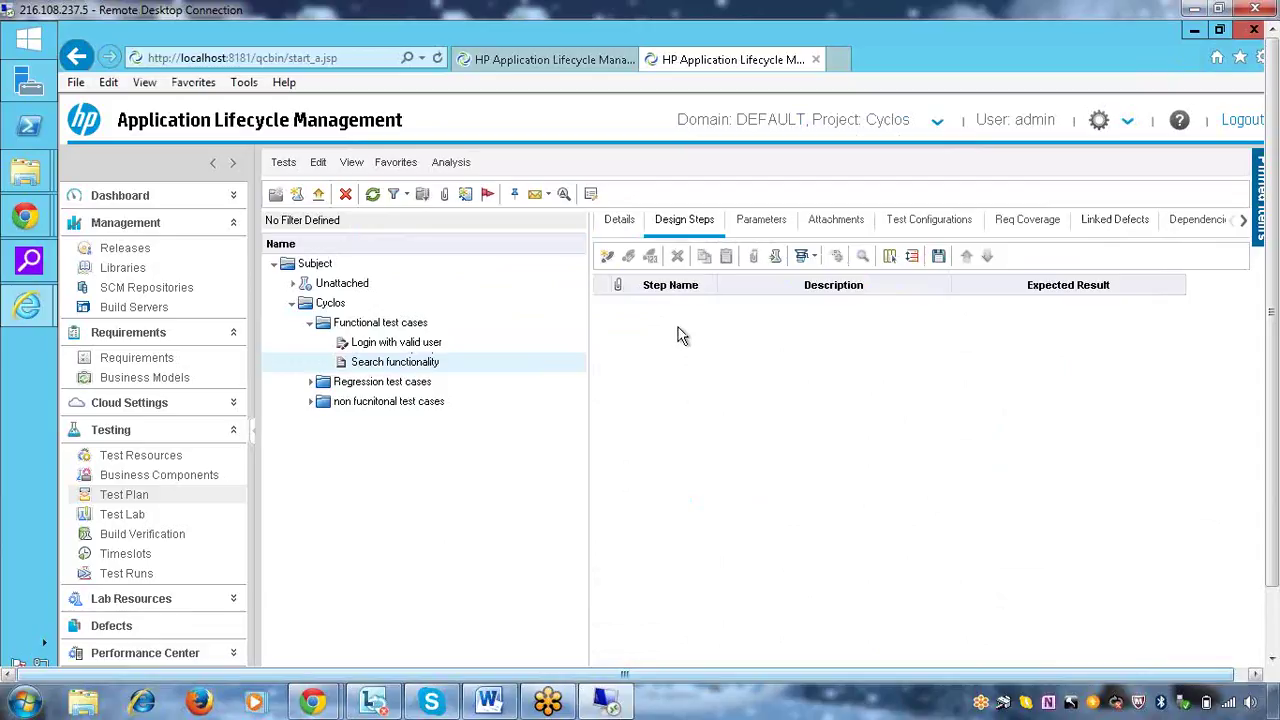
{"action": "left_click", "coordinate": [607, 256]}
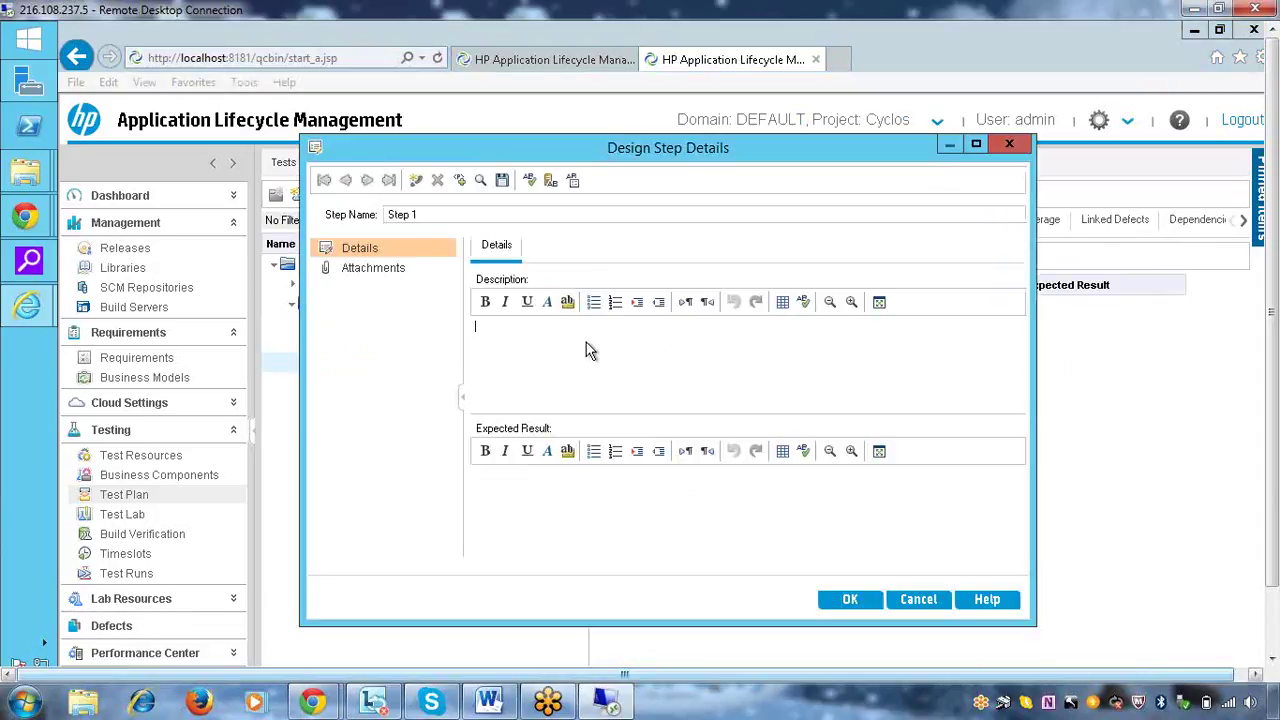
{"action": "left_click", "coordinate": [586, 342]}
{"action": "type", "text": "Open the "}
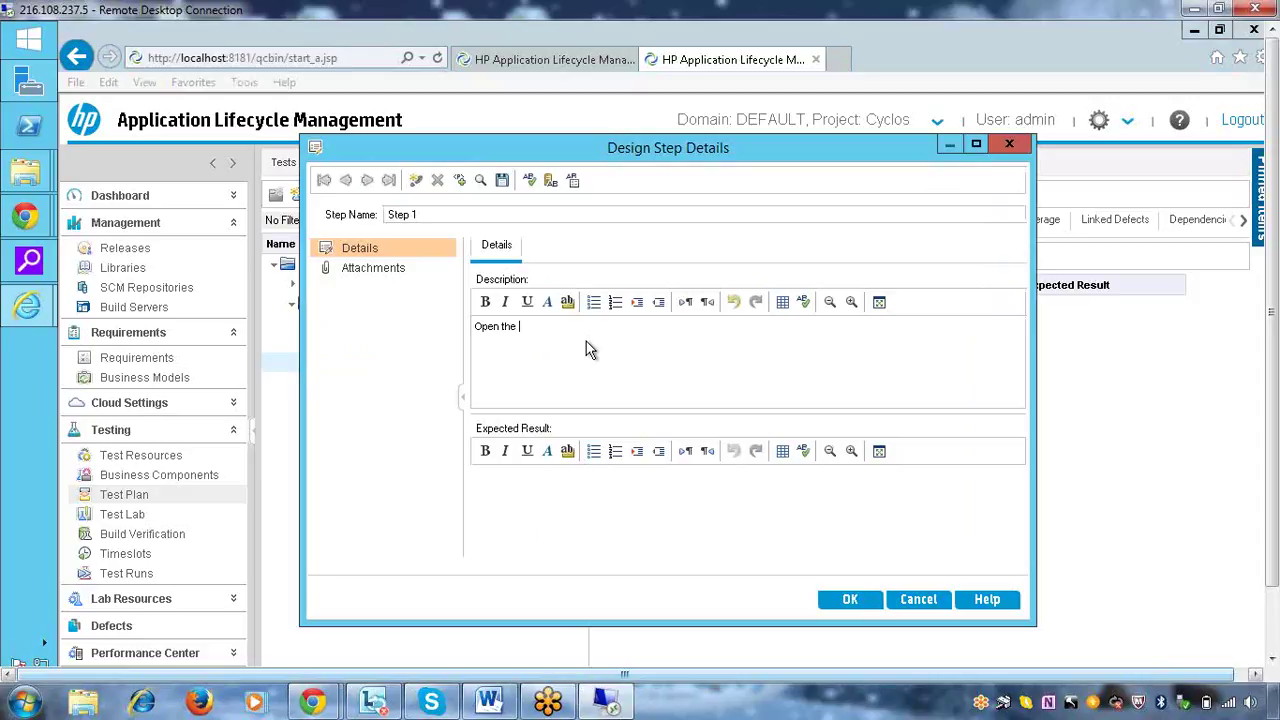
{"action": "type", "text": "applicaiton"}
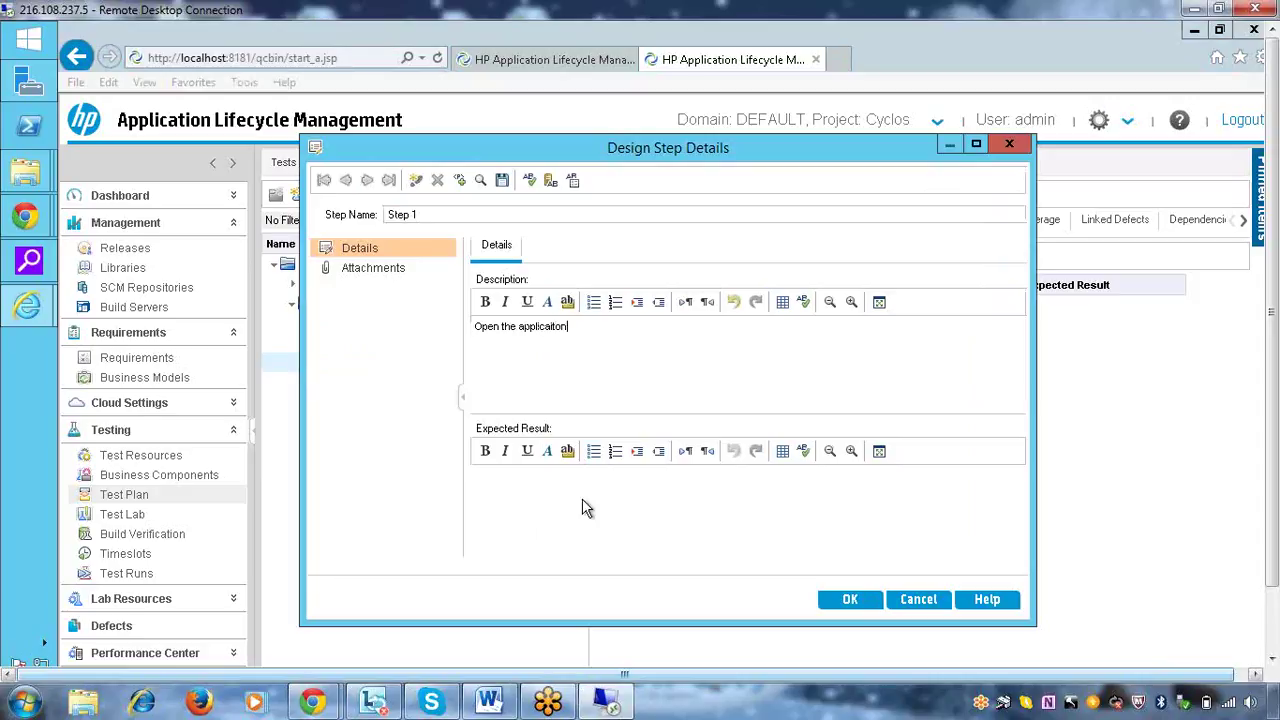
{"action": "left_click", "coordinate": [553, 327]}
{"action": "key", "text": "Delete"}
{"action": "key", "text": "Right"}
{"action": "type", "text": "i"}
{"action": "double_click", "coordinate": [552, 327]}
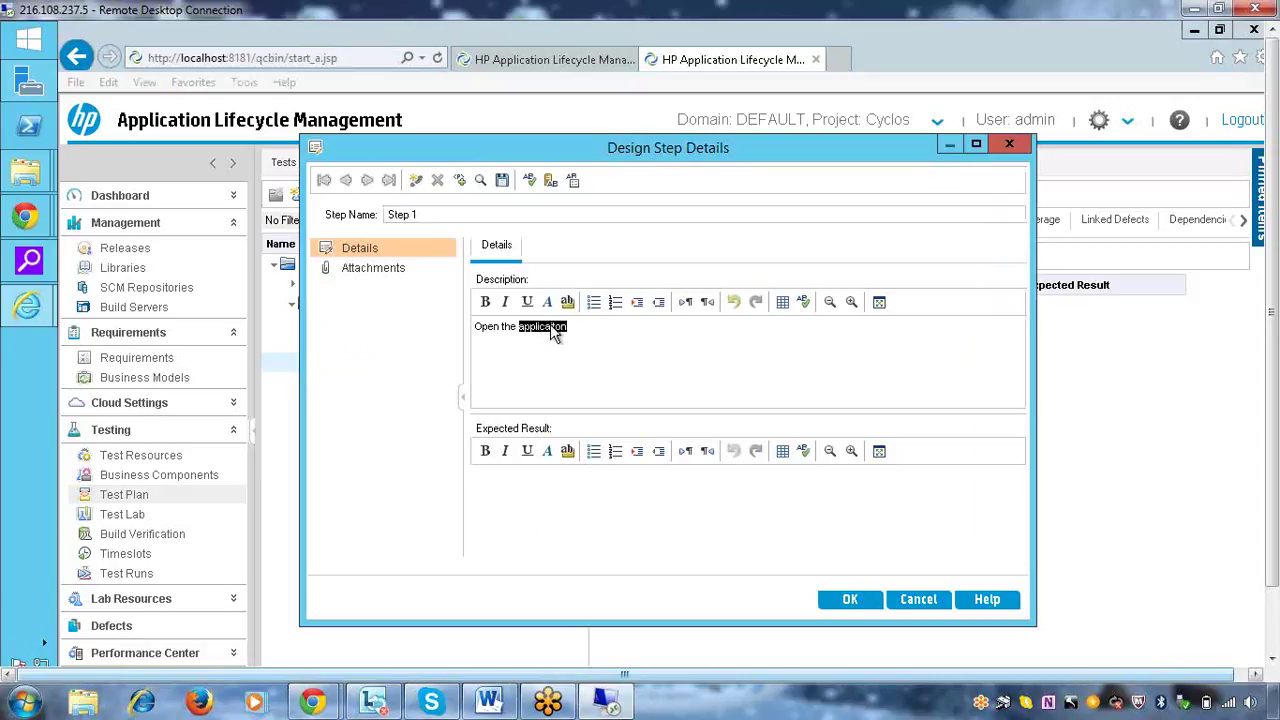
{"action": "type", "text": "URL"}
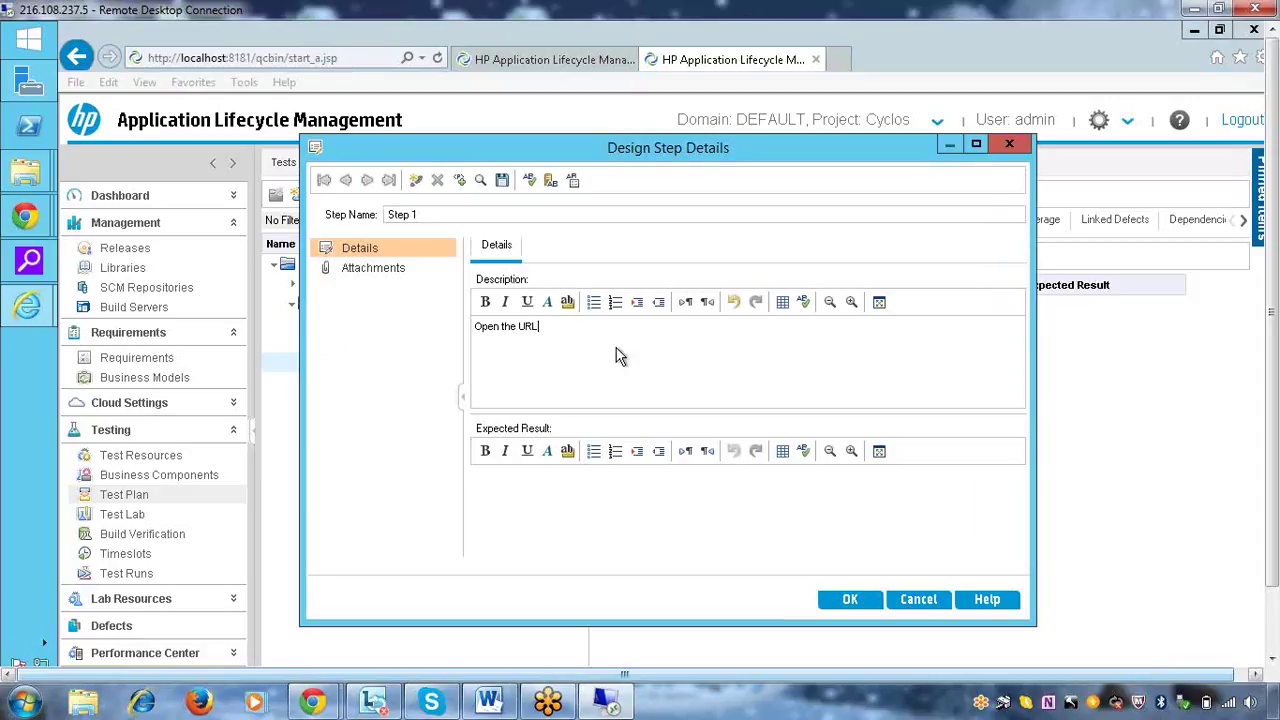
{"action": "left_click", "coordinate": [459, 180]}
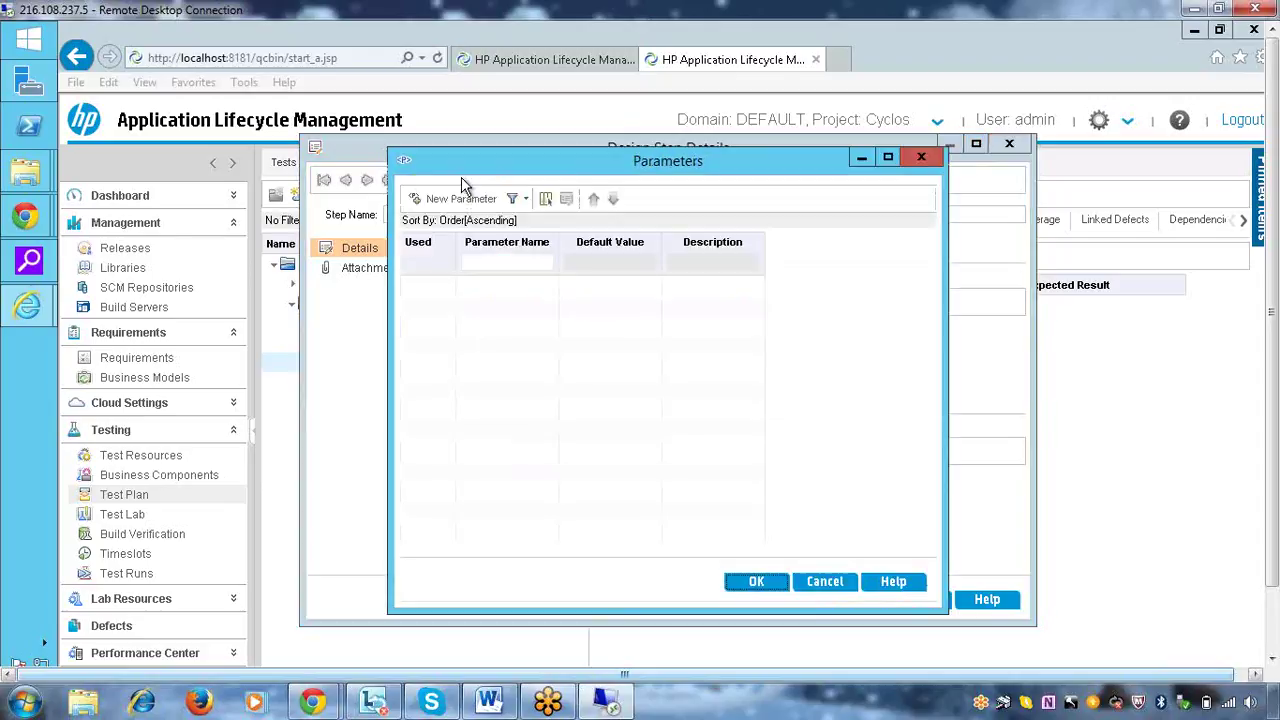
{"action": "left_click", "coordinate": [452, 198]}
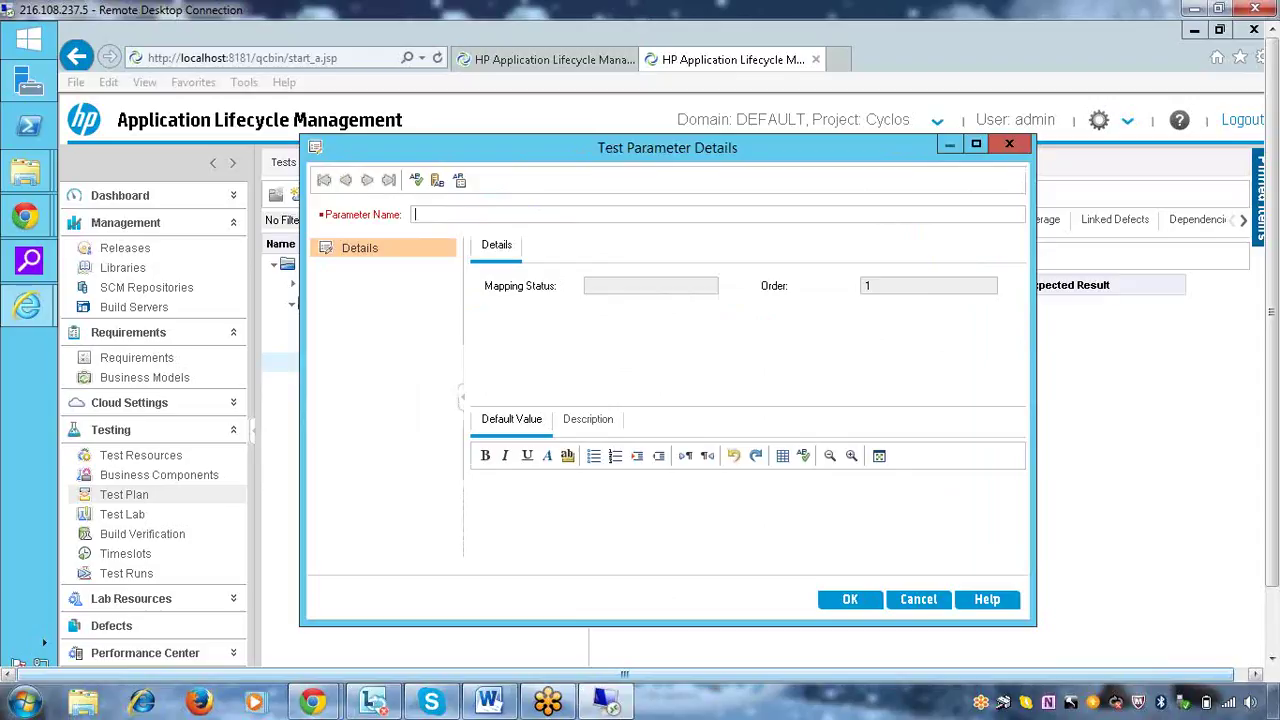
{"action": "type", "text": "URL"}
{"action": "left_click", "coordinate": [550, 516]}
{"action": "type", "text": "http://12.123.123"}
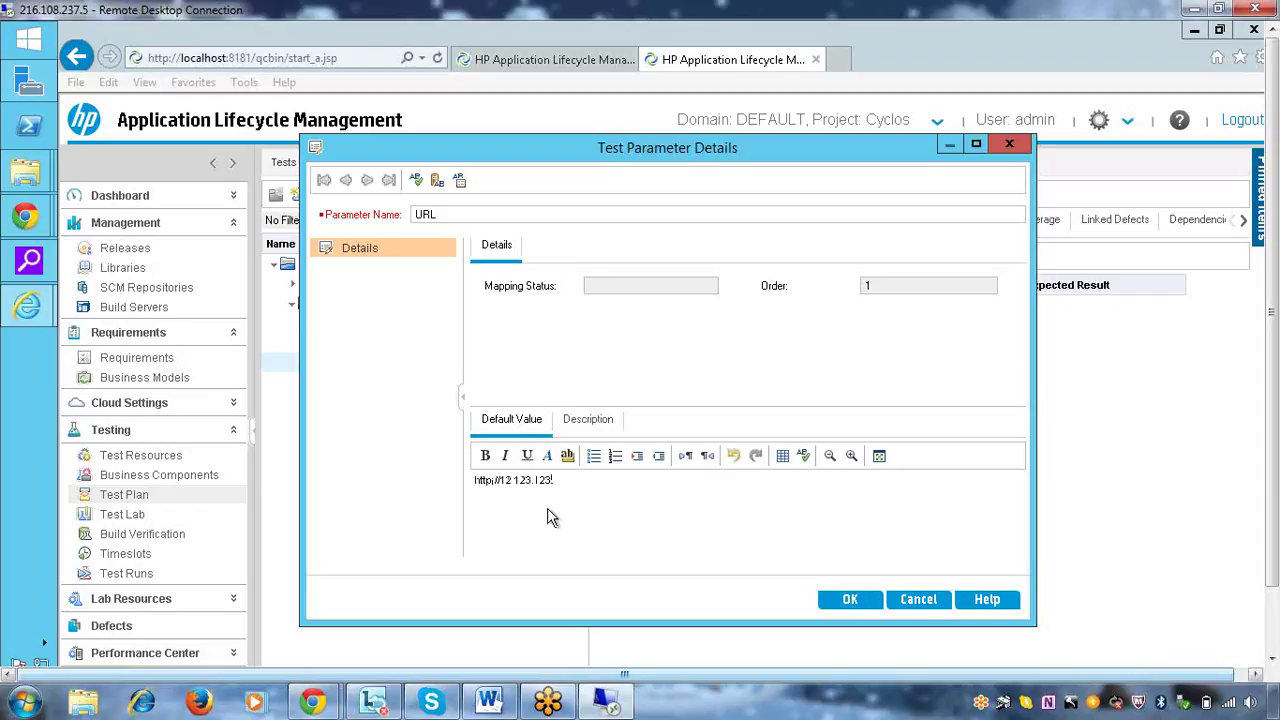
{"action": "type", "text": ":209"}
{"action": "type", "text": "/"}
{"action": "type", "text": "cyclos.org"}
{"action": "left_click", "coordinate": [840, 600]}
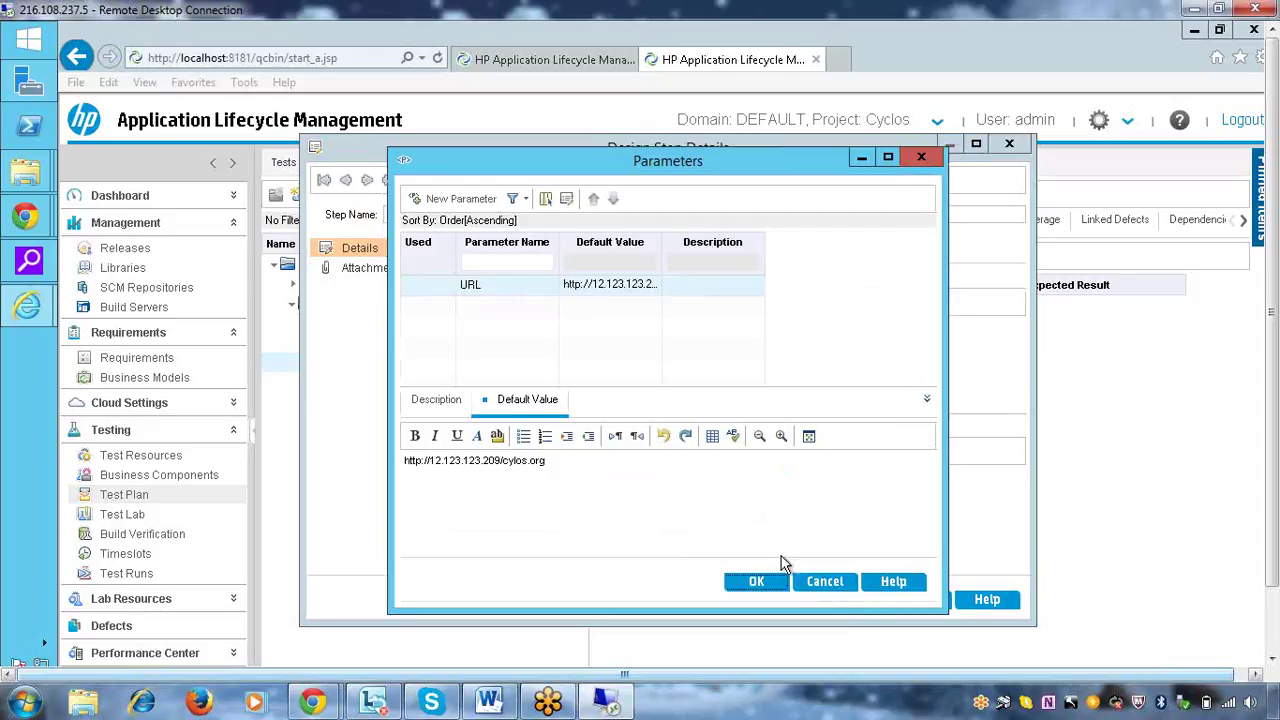
Insert the URL parameter into the step, set expected result 'application should open', and save
{"action": "left_click", "coordinate": [757, 582]}
{"action": "left_click", "coordinate": [694, 511]}
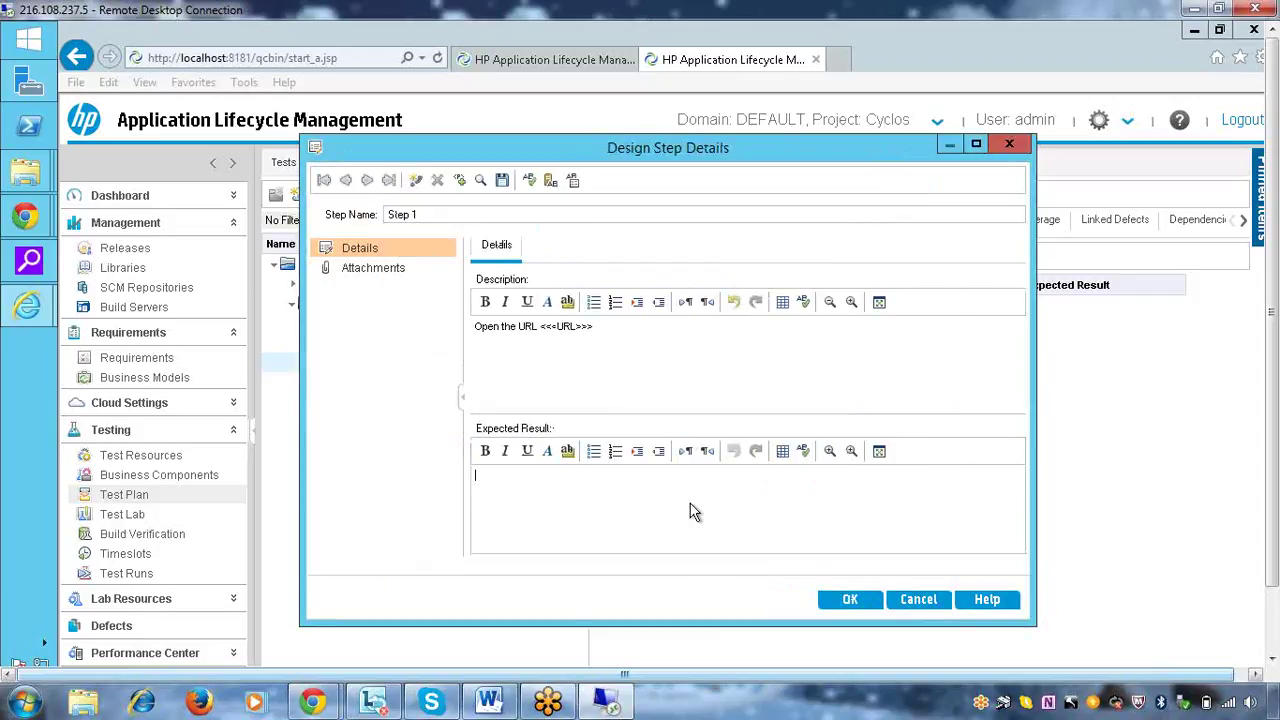
{"action": "type", "text": "application should open"}
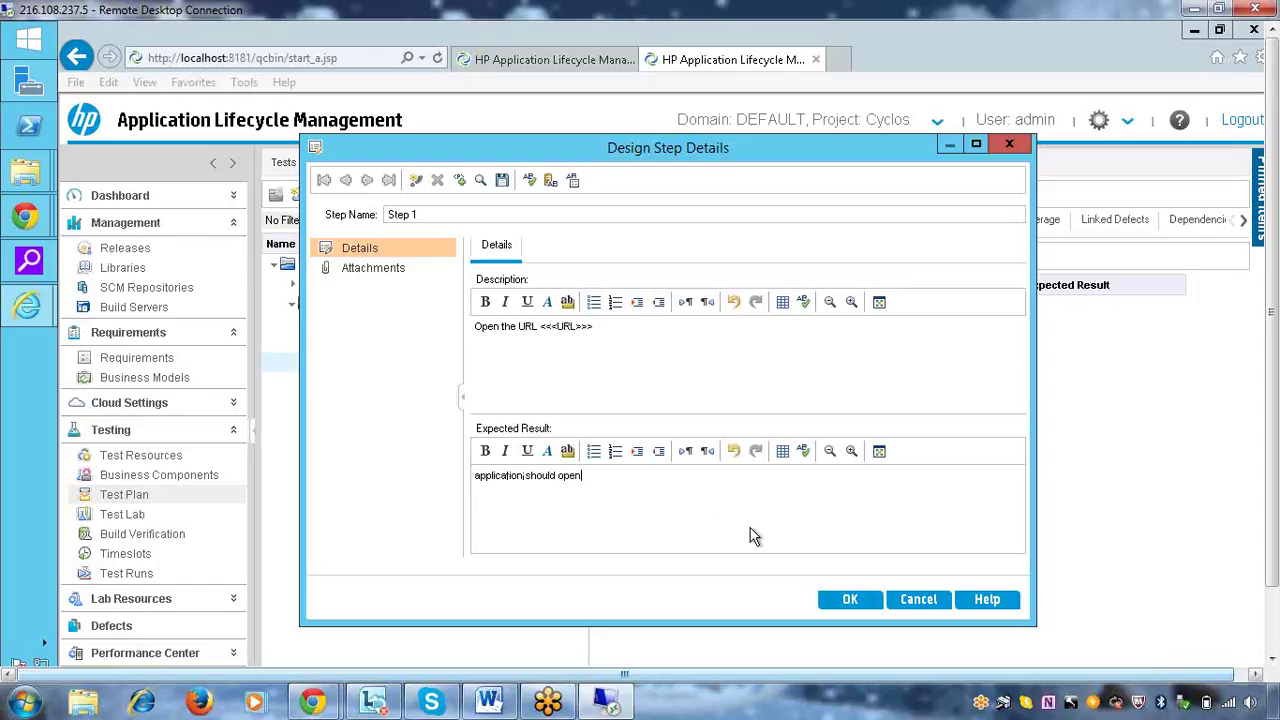
{"action": "left_click", "coordinate": [848, 605]}
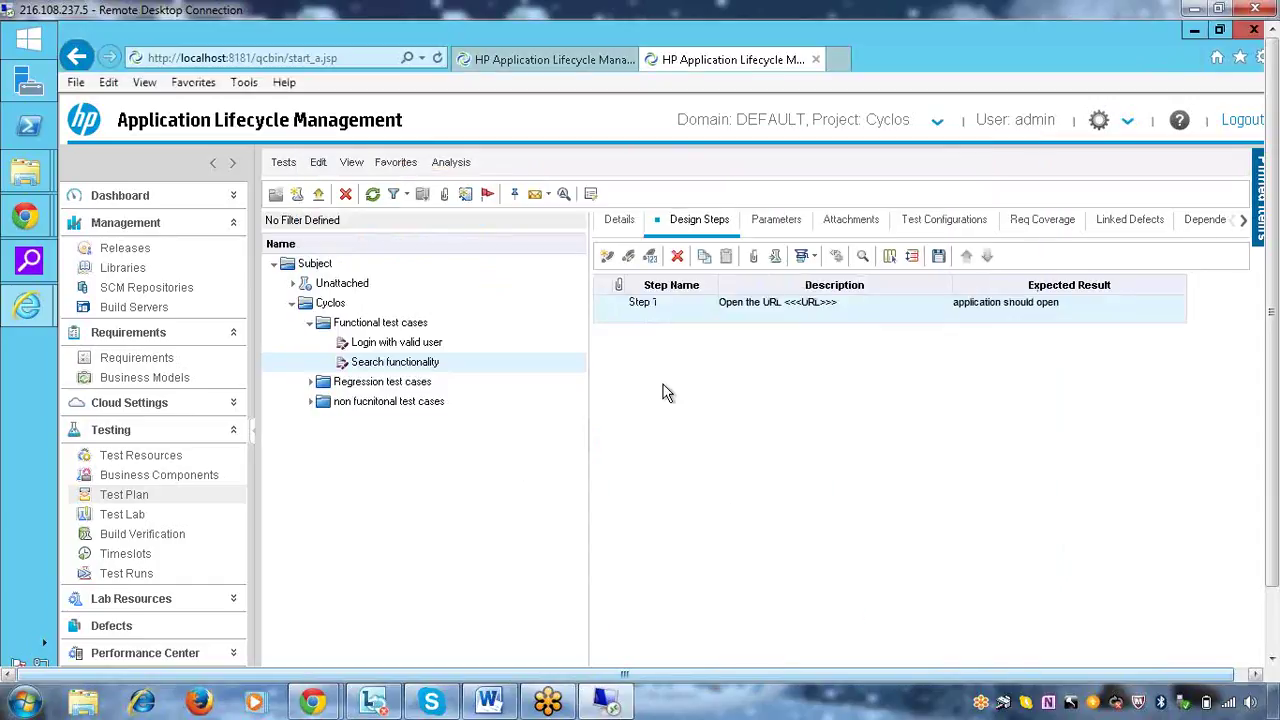
Add Step 2 'Navigate to search page' with expected result 'search screen should display'
{"action": "left_click", "coordinate": [607, 257]}
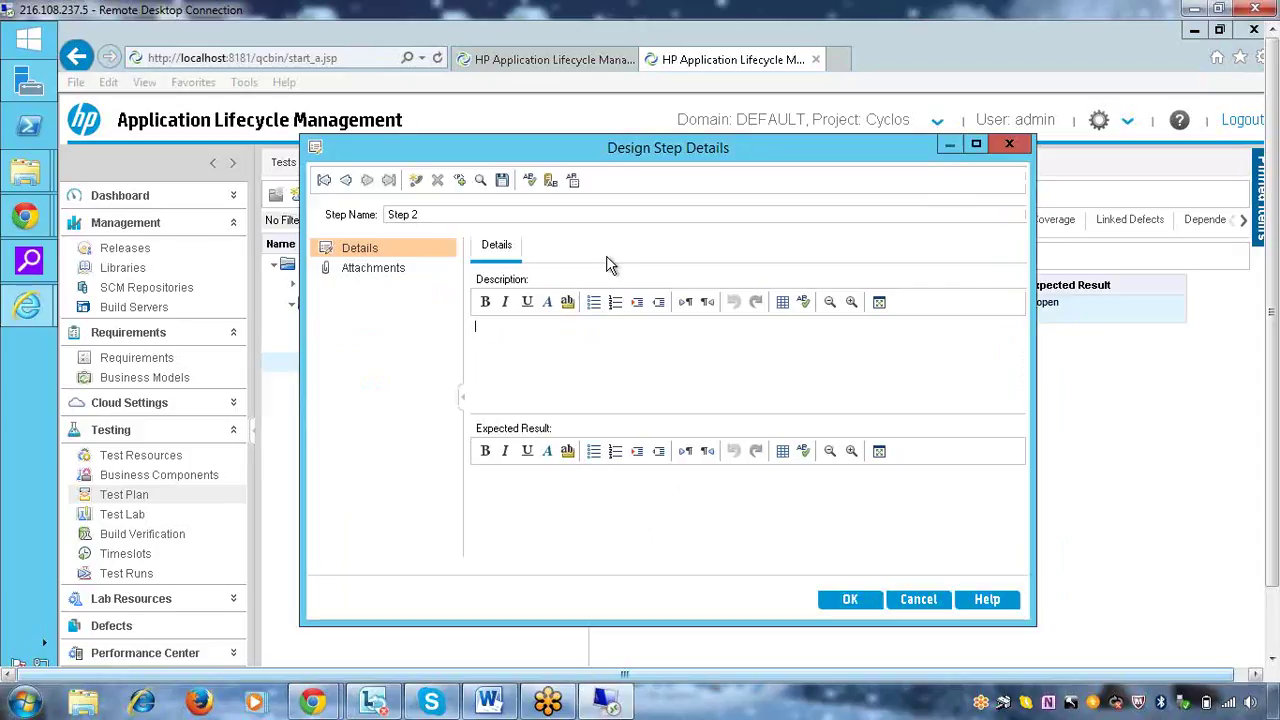
{"action": "type", "text": "Click o"}
{"action": "key", "text": "BackSpace"}
{"action": "key", "text": "BackSpace"}
{"action": "key", "text": "BackSpace"}
{"action": "key", "text": "BackSpace"}
{"action": "key", "text": "BackSpace"}
{"action": "key", "text": "BackSpace"}
{"action": "key", "text": "BackSpace"}
{"action": "type", "text": "Naviag"}
{"action": "key", "text": "BackSpace"}
{"action": "type", "text": "gate to search page"}
{"action": "left_click", "coordinate": [620, 535]}
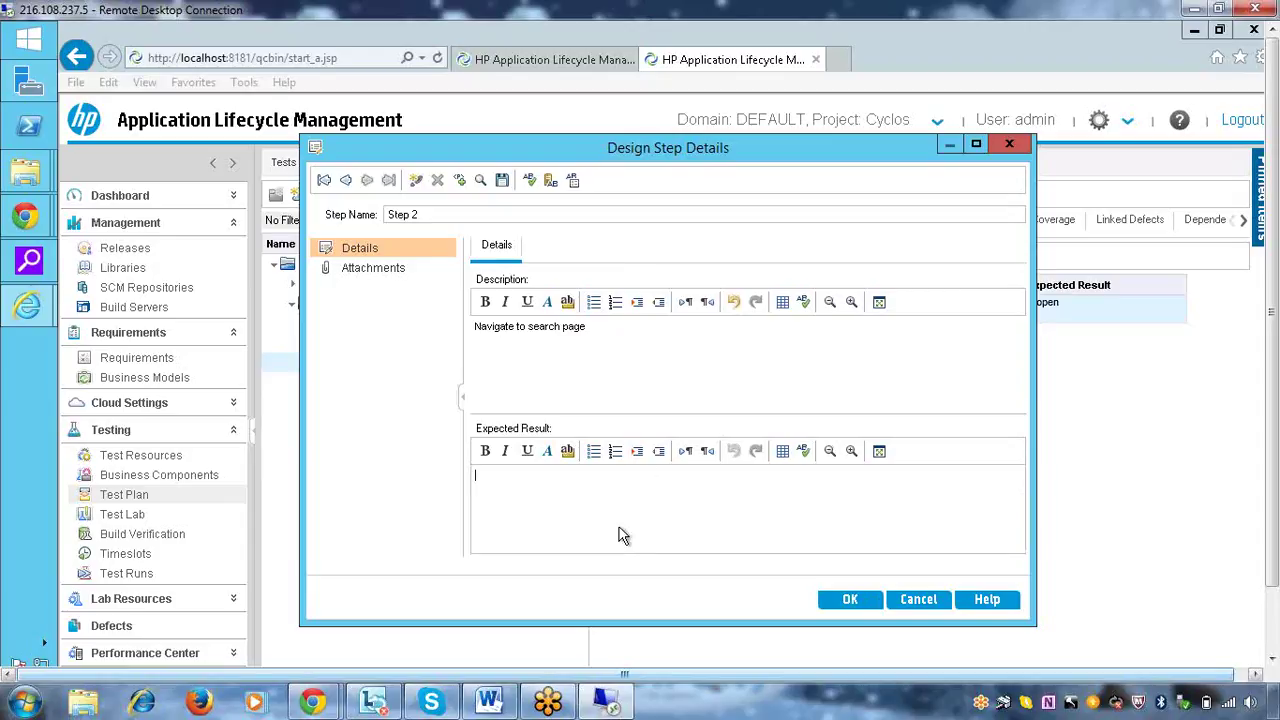
{"action": "type", "text": "search screen should display"}
{"action": "left_click", "coordinate": [851, 600]}
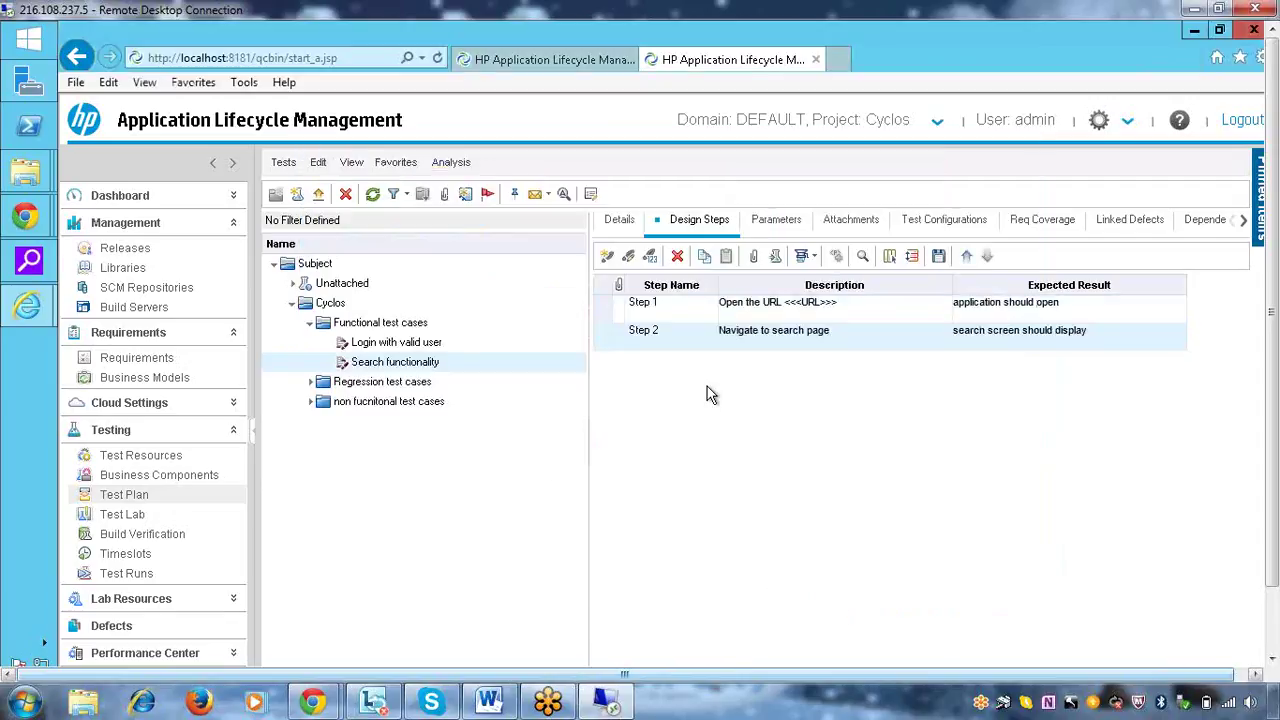
Add Step 3 described 'enter valid search keyword and click on submit button'
{"action": "left_click", "coordinate": [608, 256]}
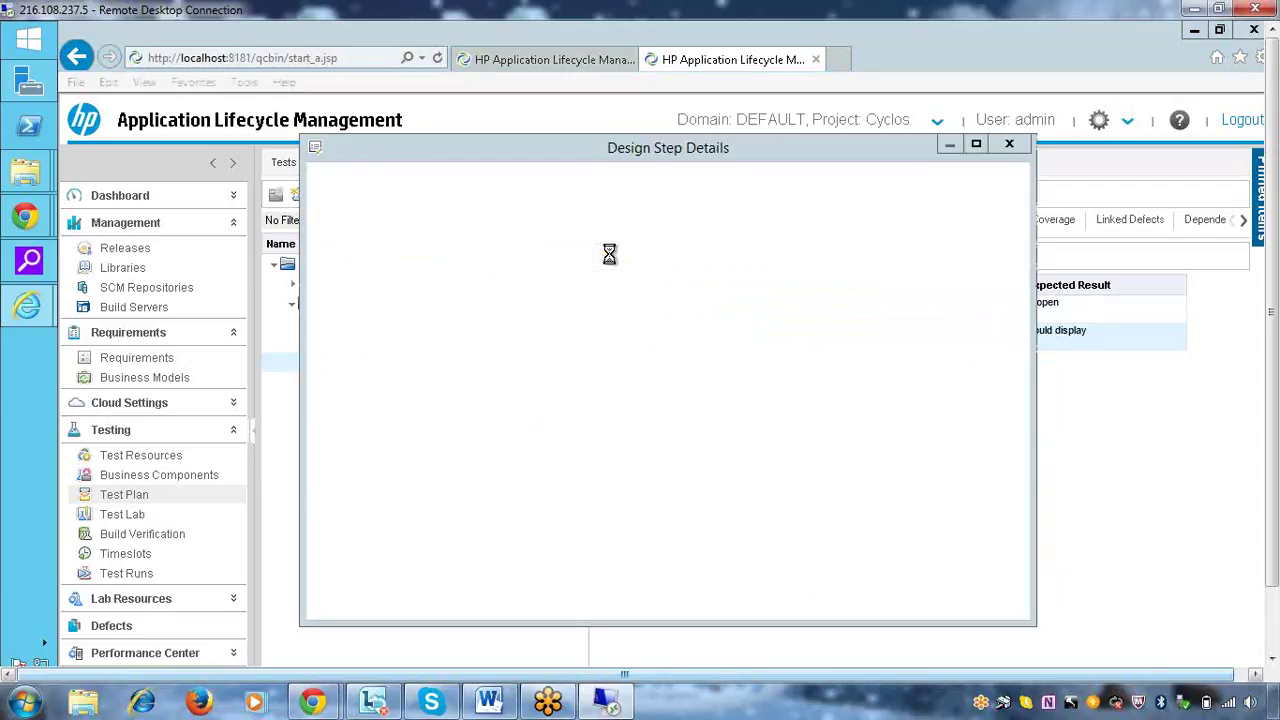
{"action": "type", "text": "e"}
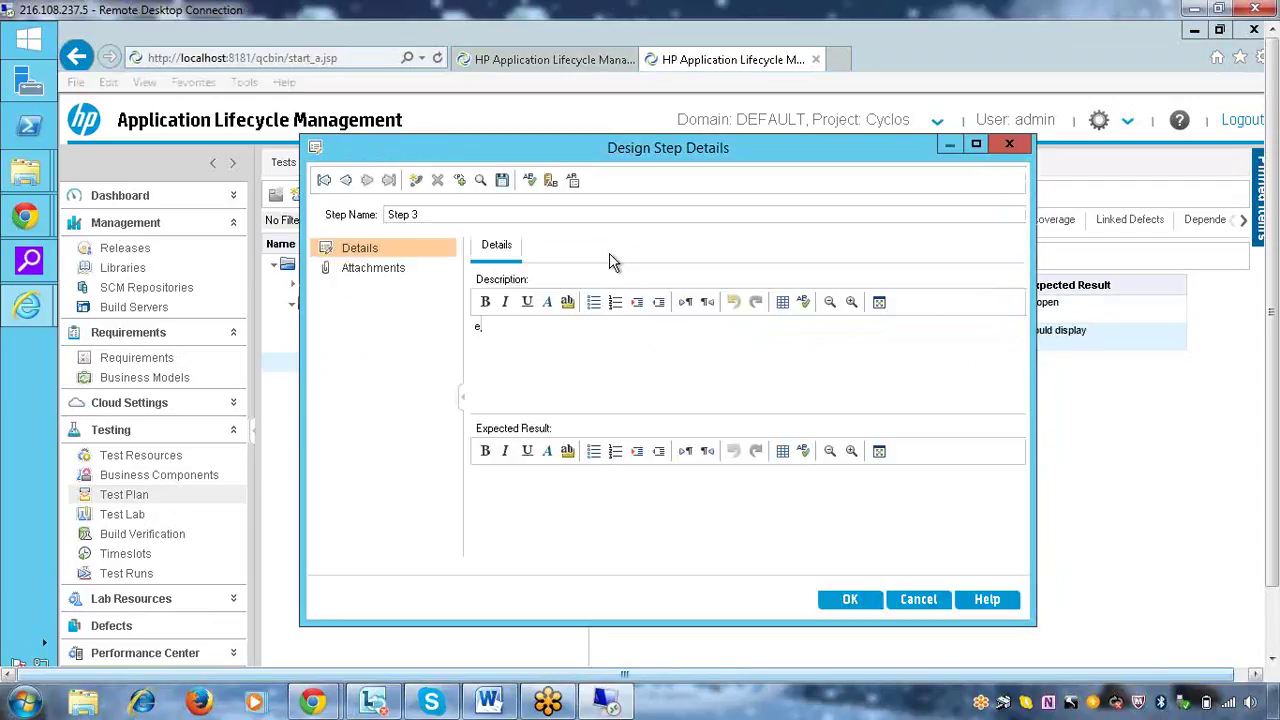
{"action": "type", "text": "nter search"}
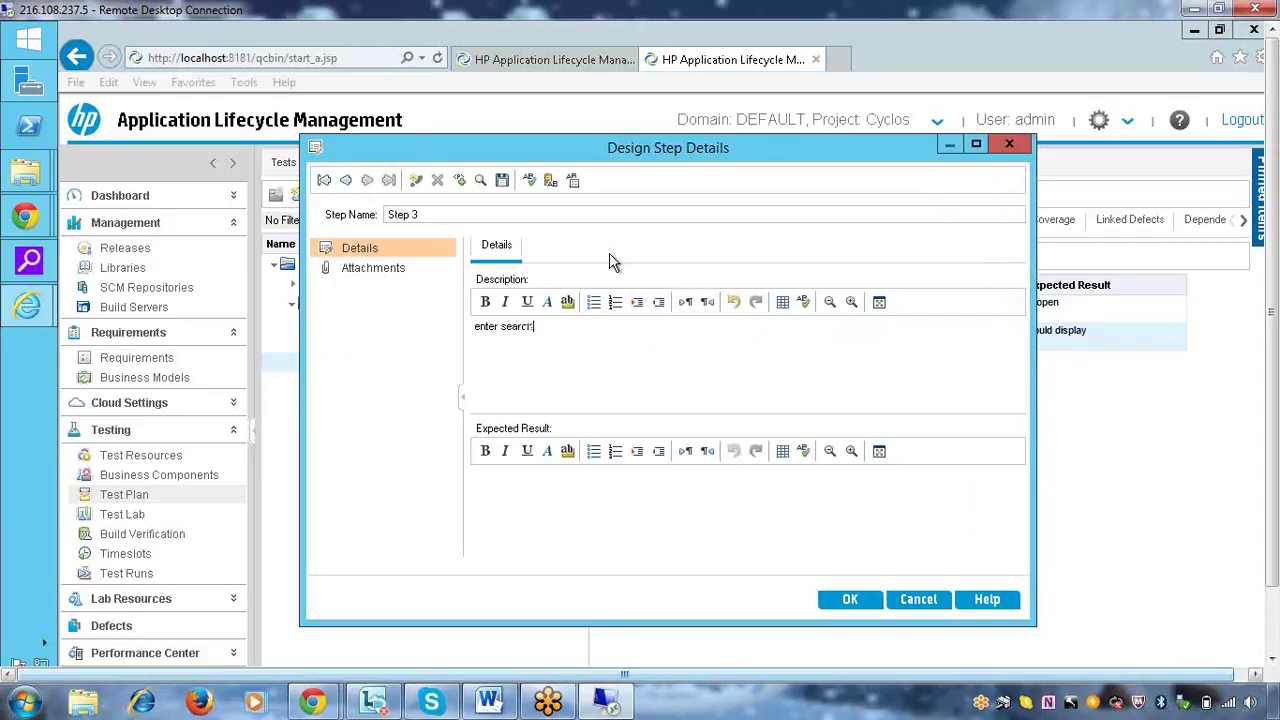
{"action": "left_click", "coordinate": [503, 329]}
{"action": "type", "text": "valid"}
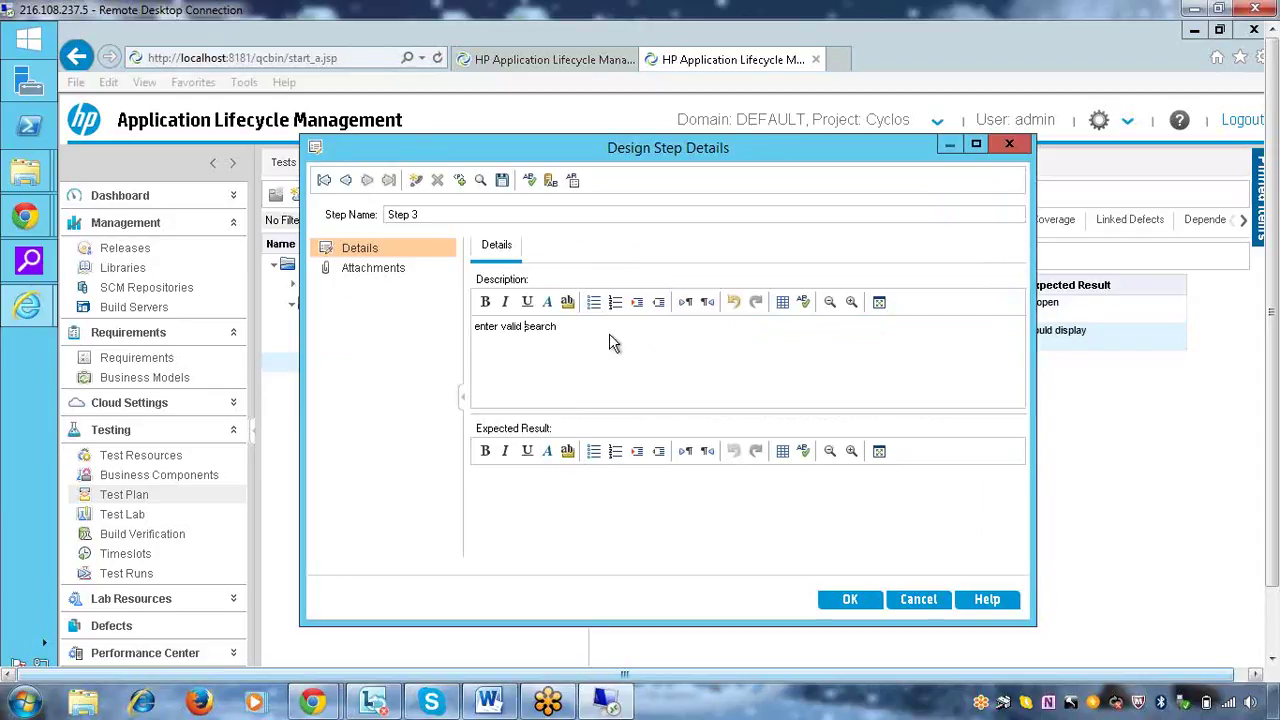
{"action": "left_click", "coordinate": [609, 333]}
{"action": "type", "text": "kyword and click"}
{"action": "type", "text": " on"}
{"action": "left_click", "coordinate": [562, 328]}
{"action": "type", "text": "e"}
{"action": "left_click", "coordinate": [700, 329]}
{"action": "type", "text": "submit button"}
Give Step 3 the expected result 'search results should display' and save it
{"action": "left_click", "coordinate": [673, 495]}
{"action": "left_click", "coordinate": [1273, 650]}
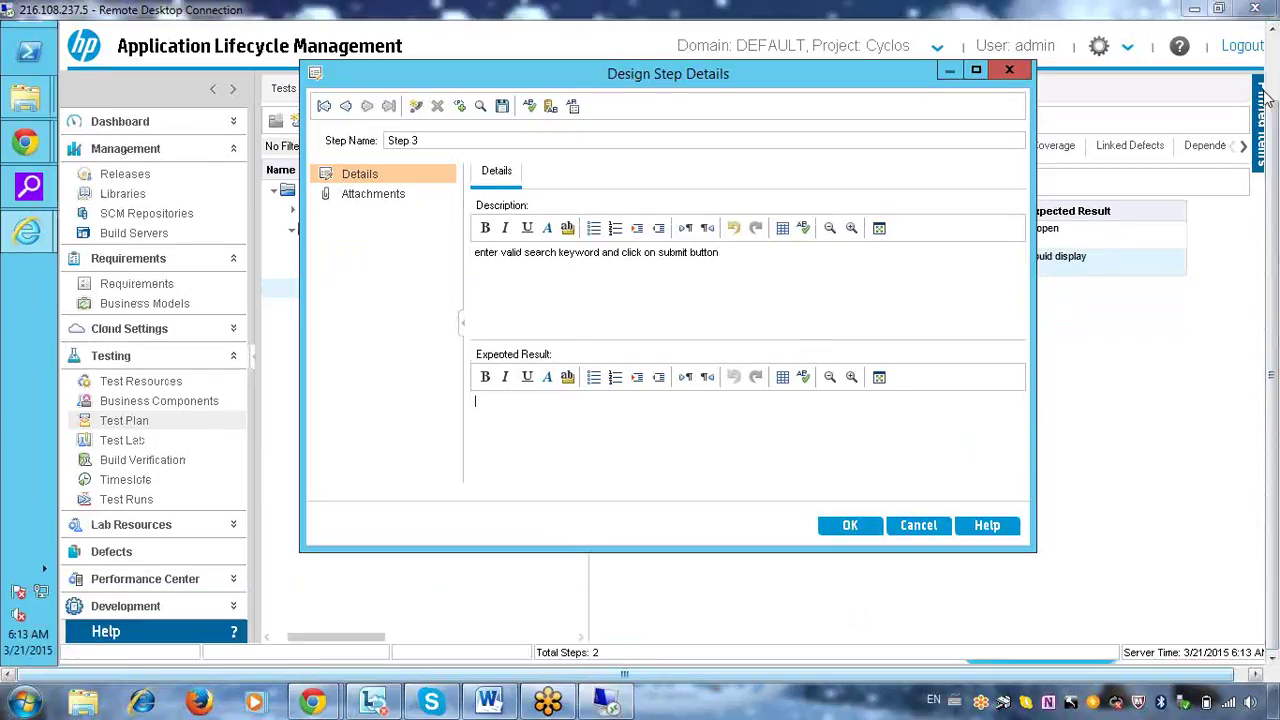
{"action": "left_click", "coordinate": [1272, 28]}
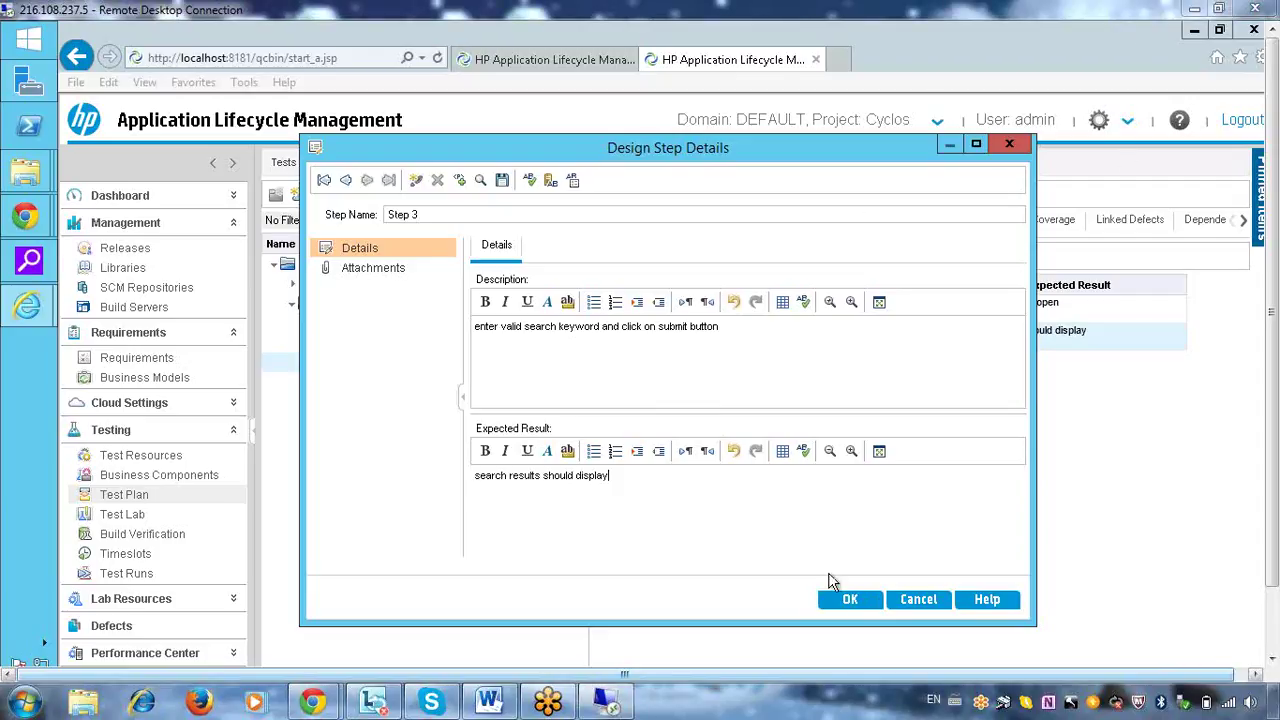
{"action": "left_click", "coordinate": [840, 600]}
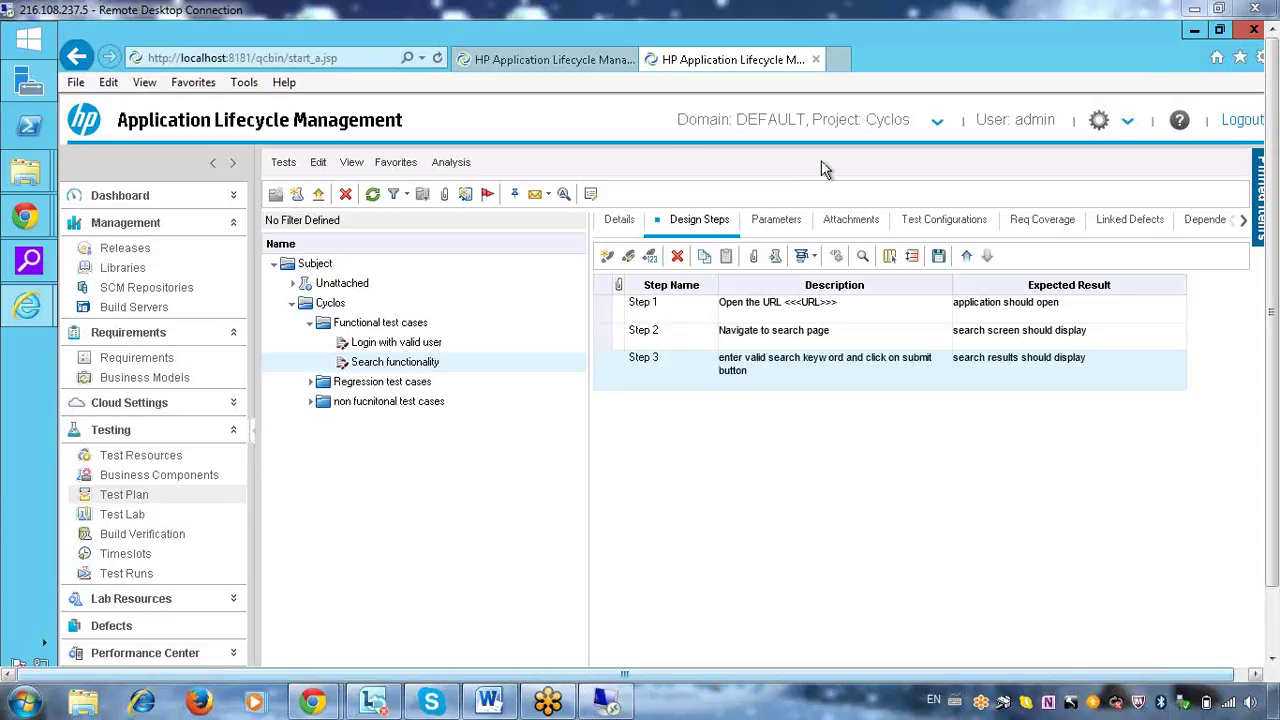
Cover the test with the Search functionality requirement from Requirements > Cycles
{"action": "left_click", "coordinate": [1044, 224]}
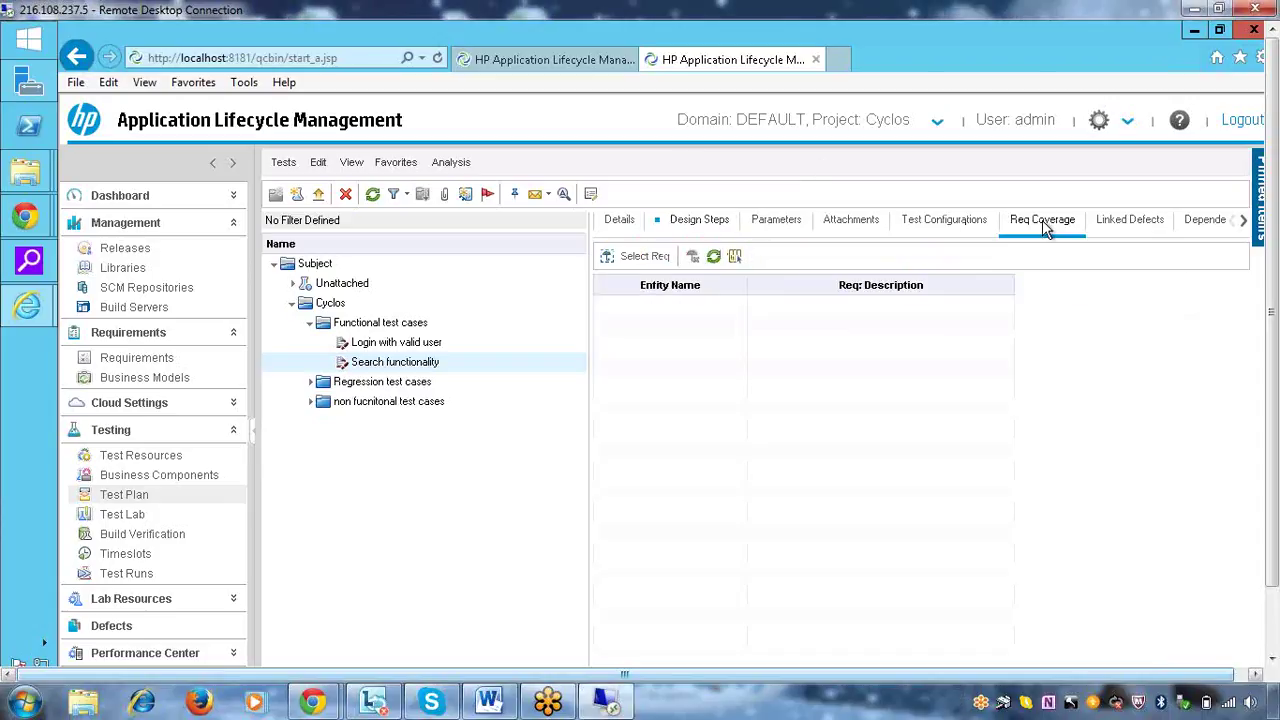
{"action": "left_click", "coordinate": [644, 258]}
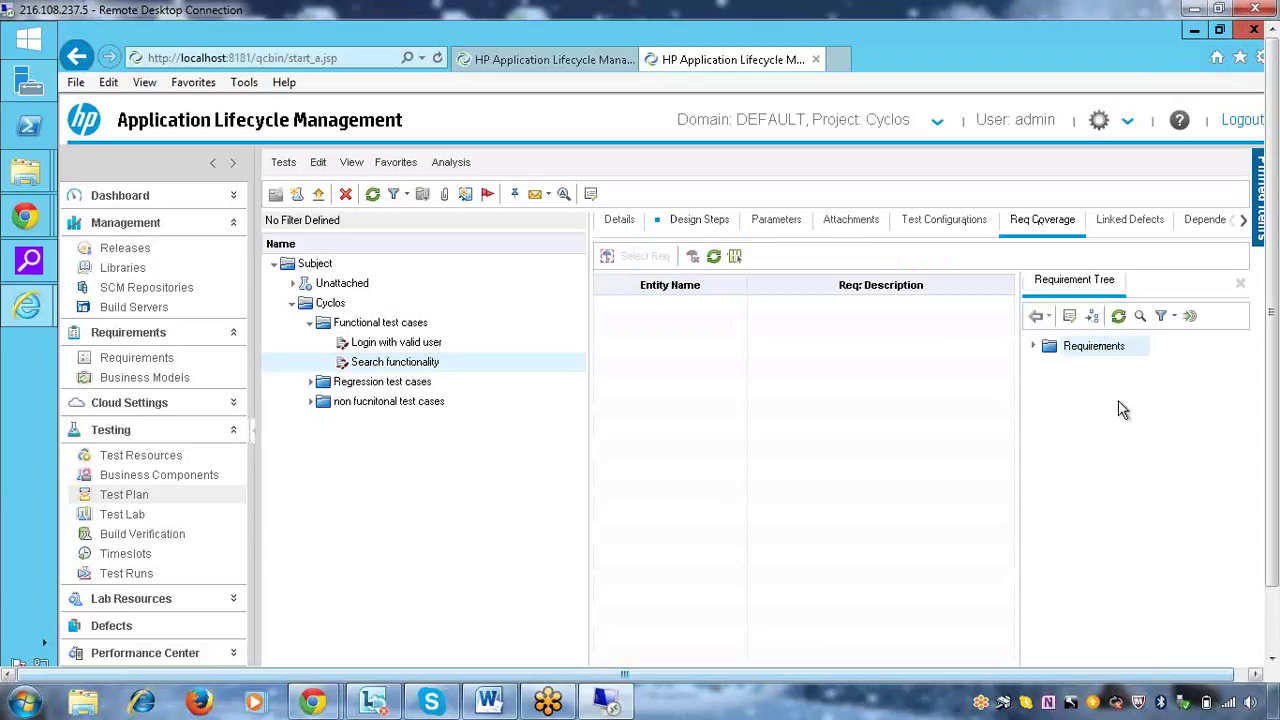
{"action": "left_click", "coordinate": [1033, 347]}
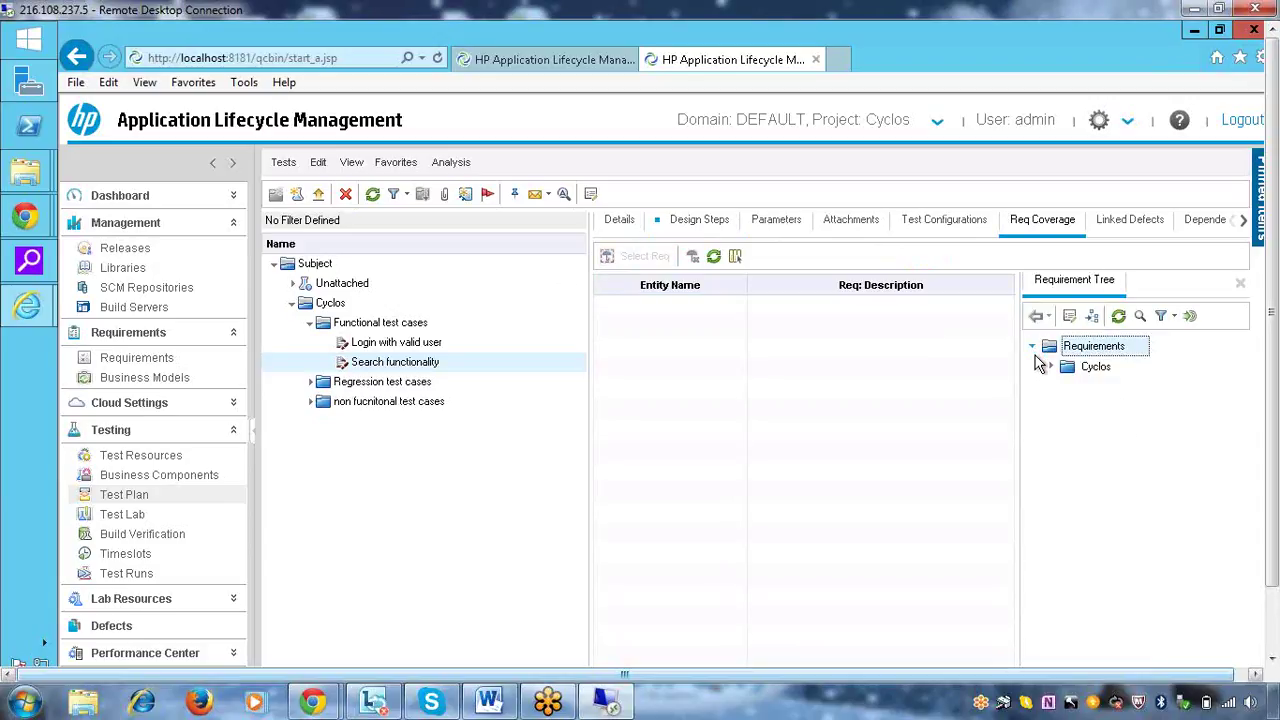
{"action": "left_click", "coordinate": [1052, 368]}
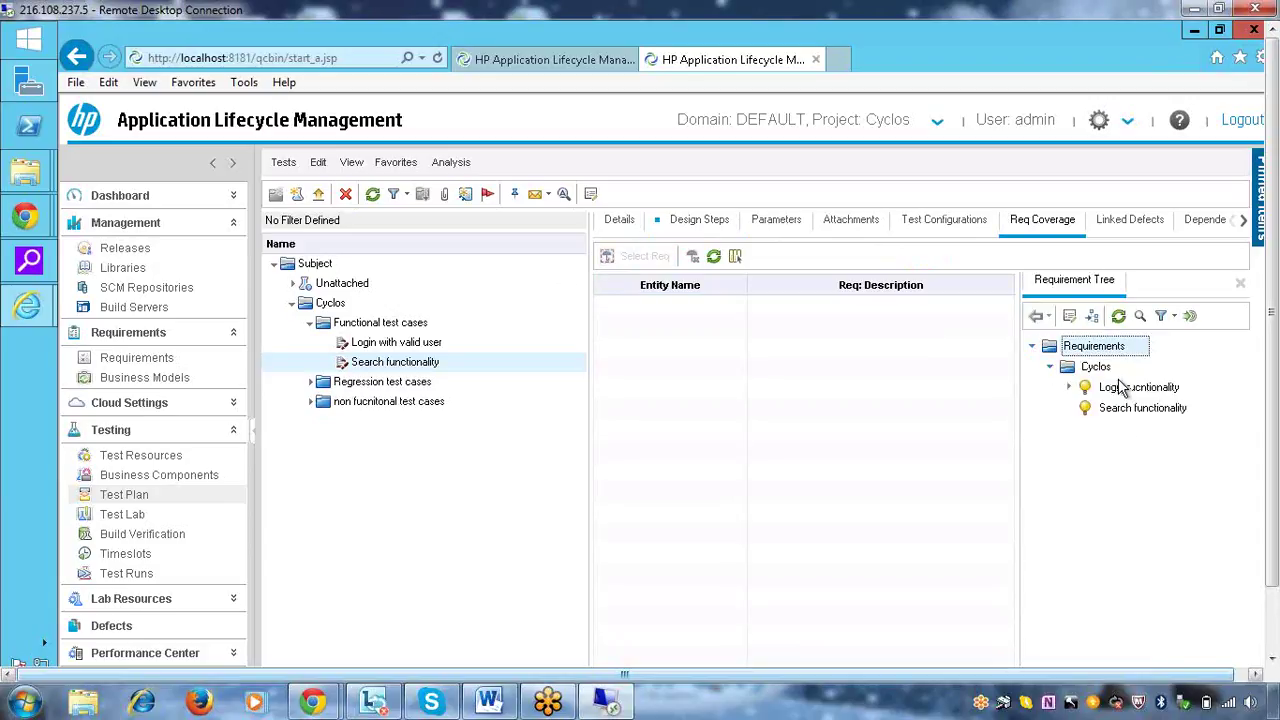
{"action": "left_click", "coordinate": [1068, 388]}
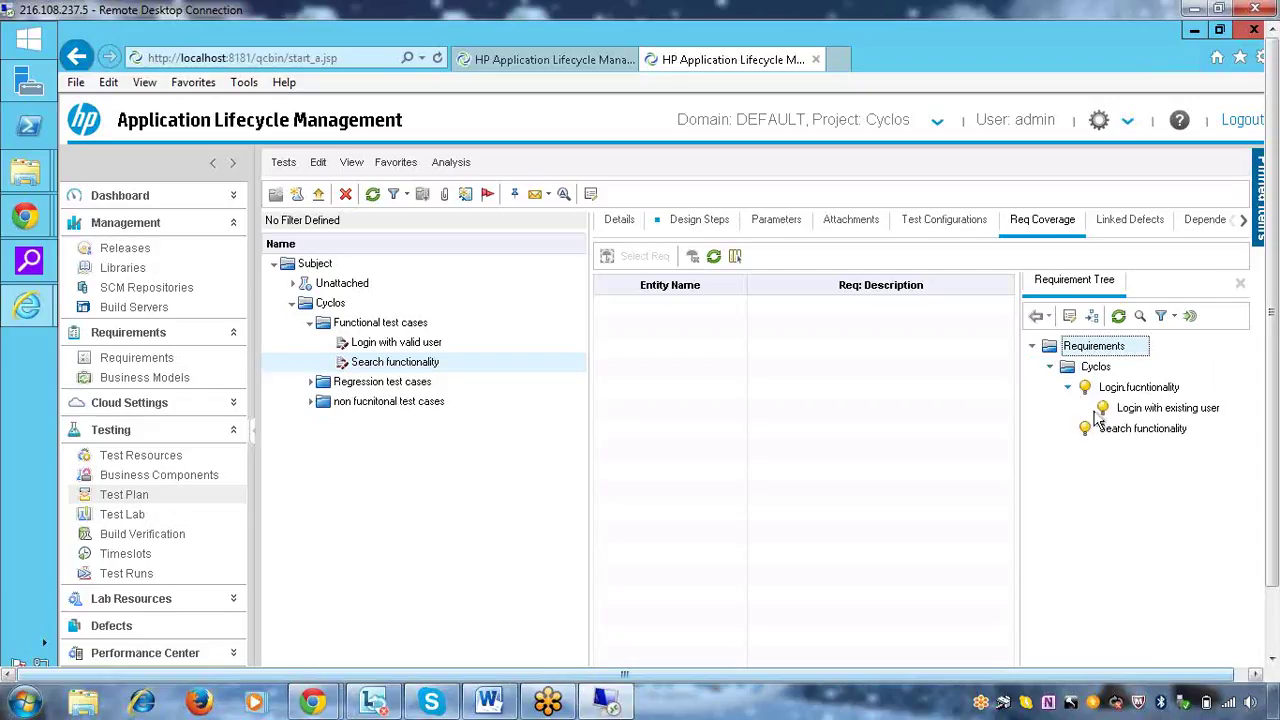
{"action": "left_click", "coordinate": [1121, 430]}
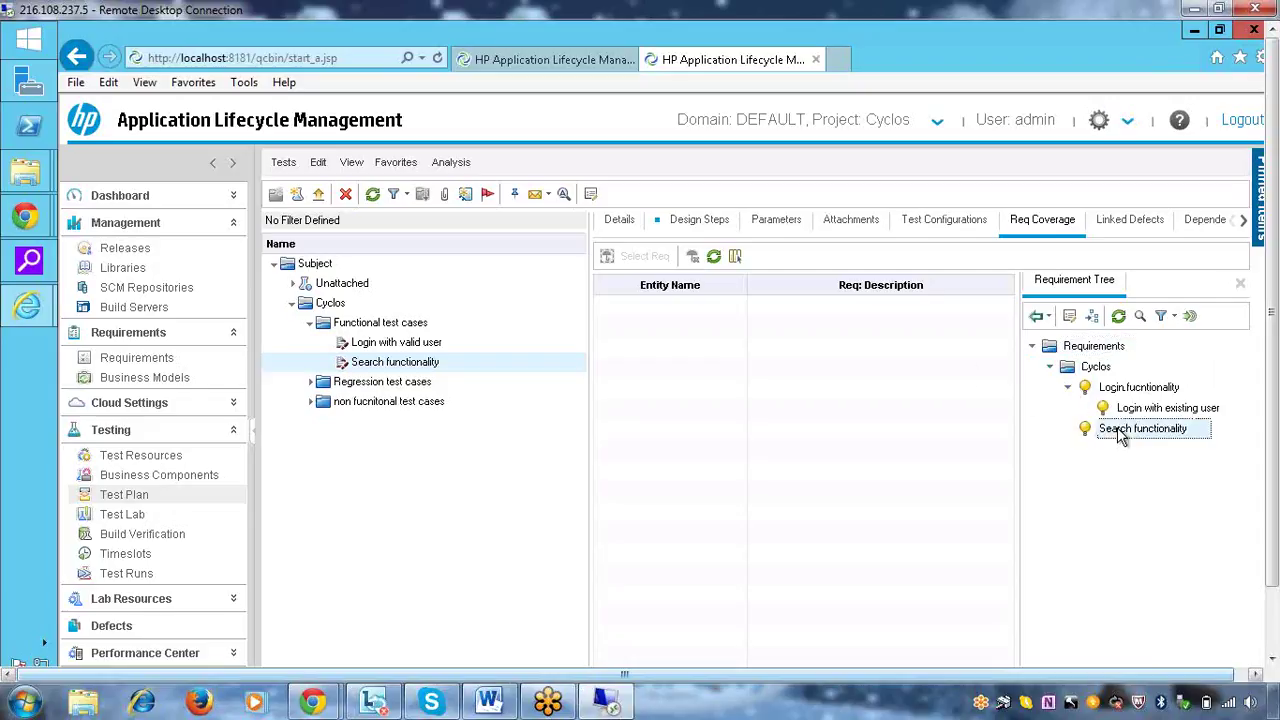
{"action": "left_click", "coordinate": [1037, 316]}
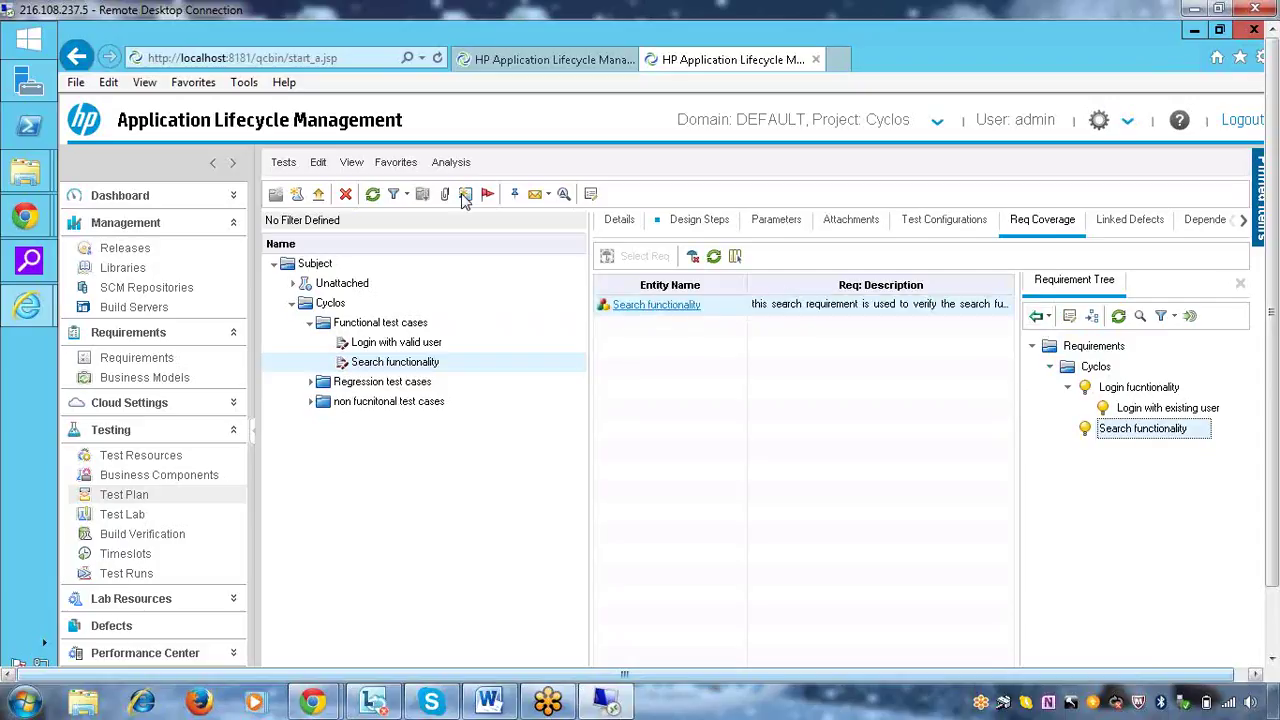
{"action": "left_click", "coordinate": [410, 343]}
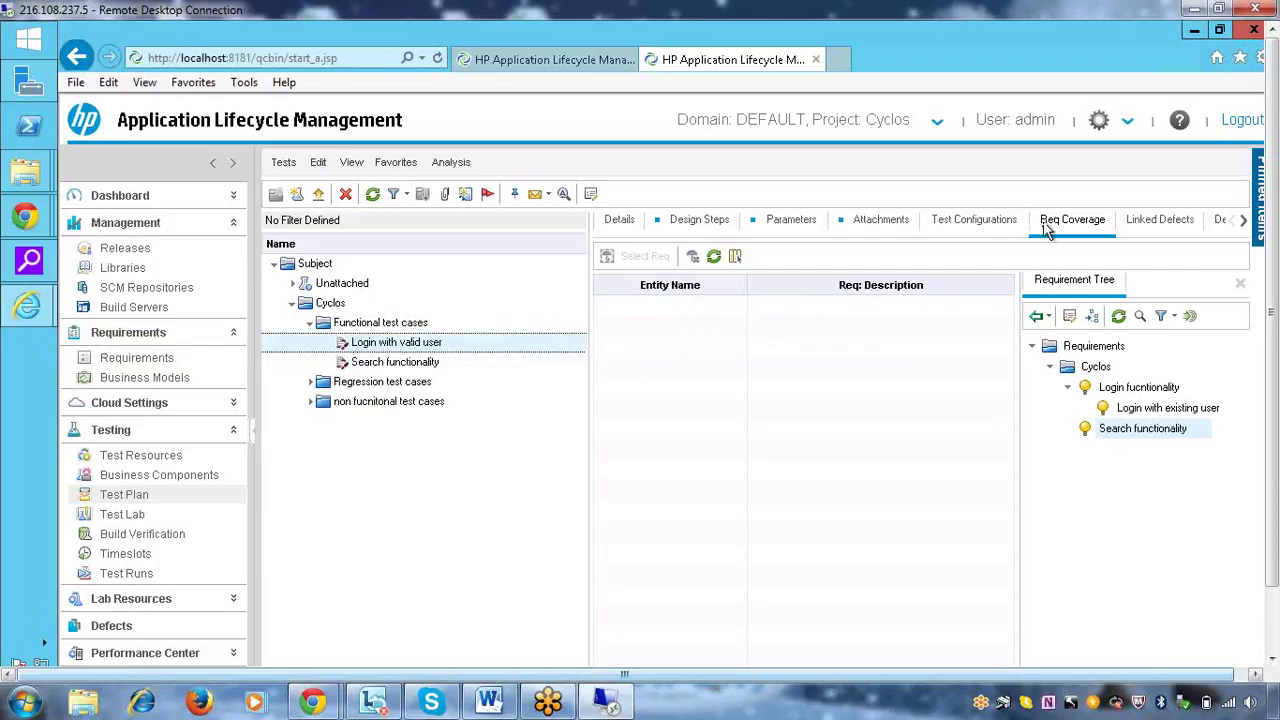
Add the Login functionality requirement to the Login with valid user test's coverage
{"action": "left_click", "coordinate": [419, 343]}
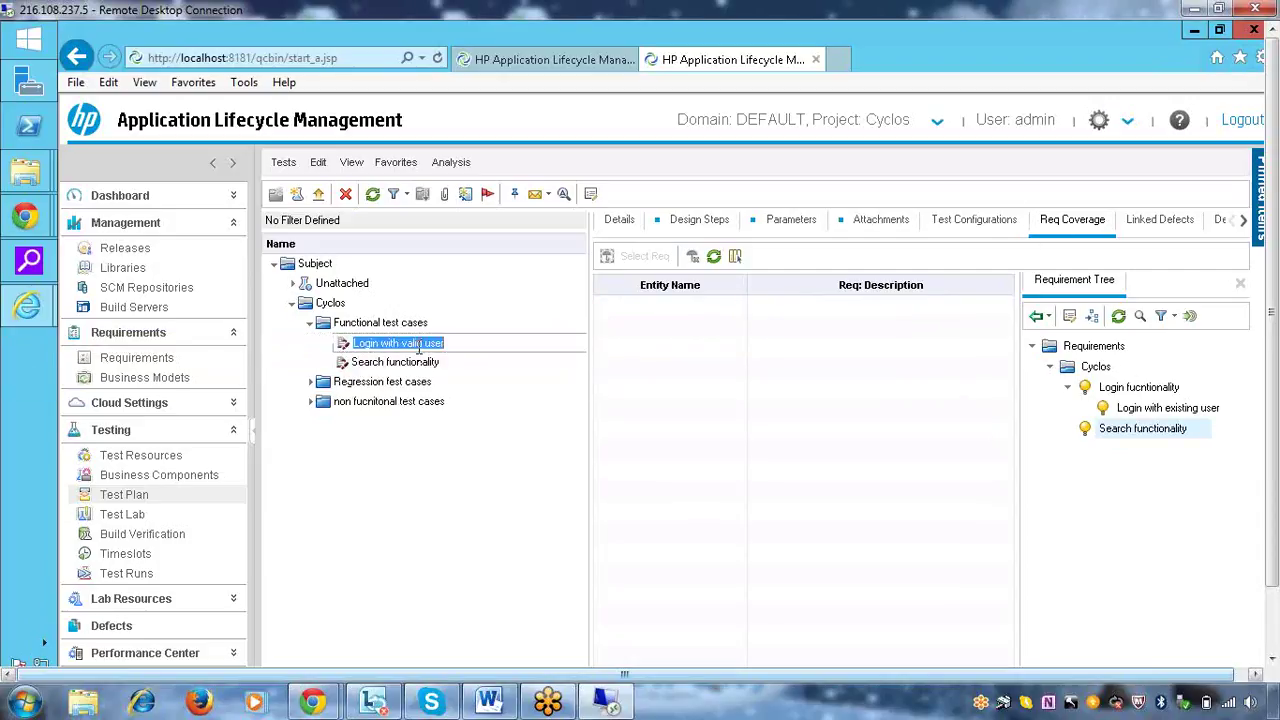
{"action": "left_click", "coordinate": [514, 381]}
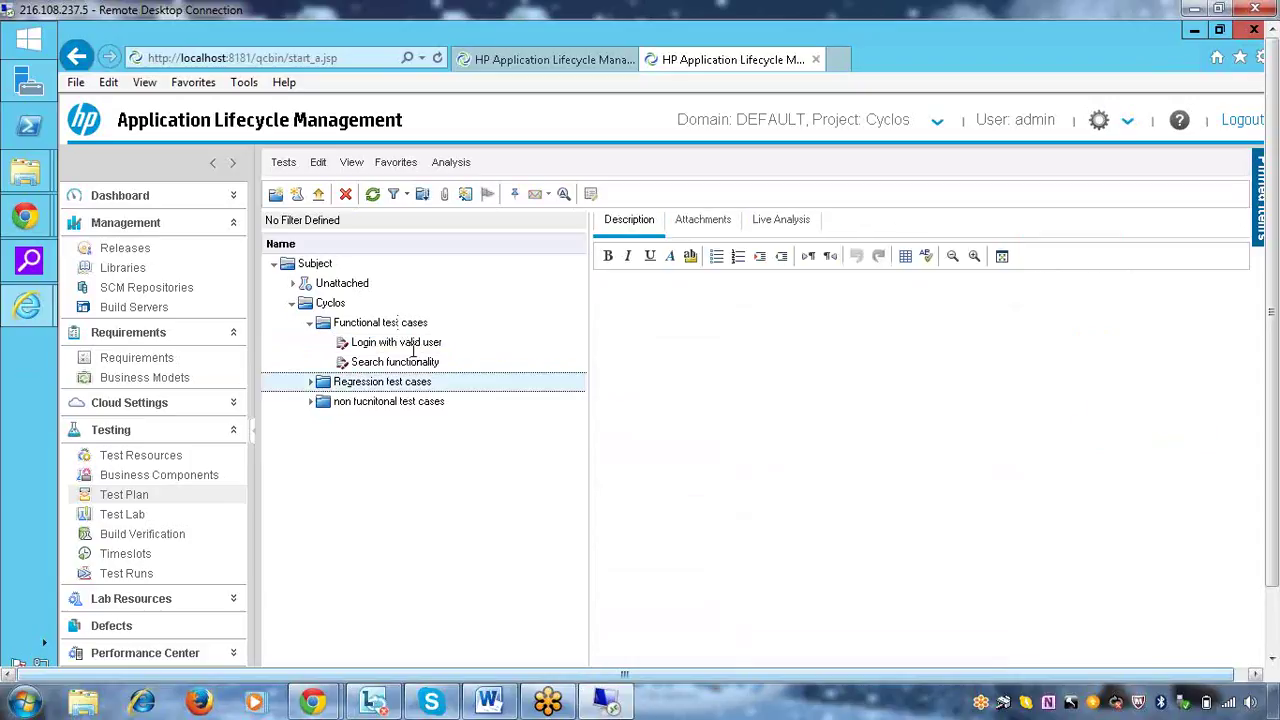
{"action": "left_click", "coordinate": [410, 345]}
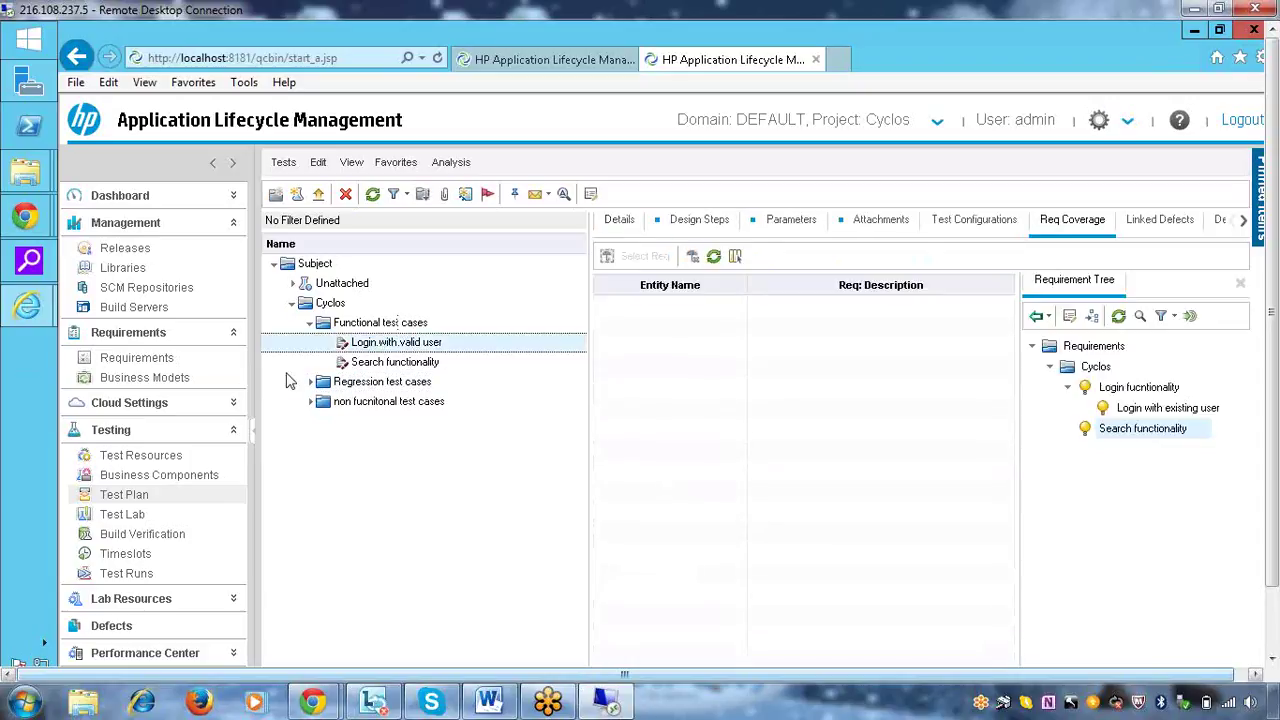
{"action": "left_click", "coordinate": [1150, 388]}
{"action": "left_click", "coordinate": [1036, 317]}
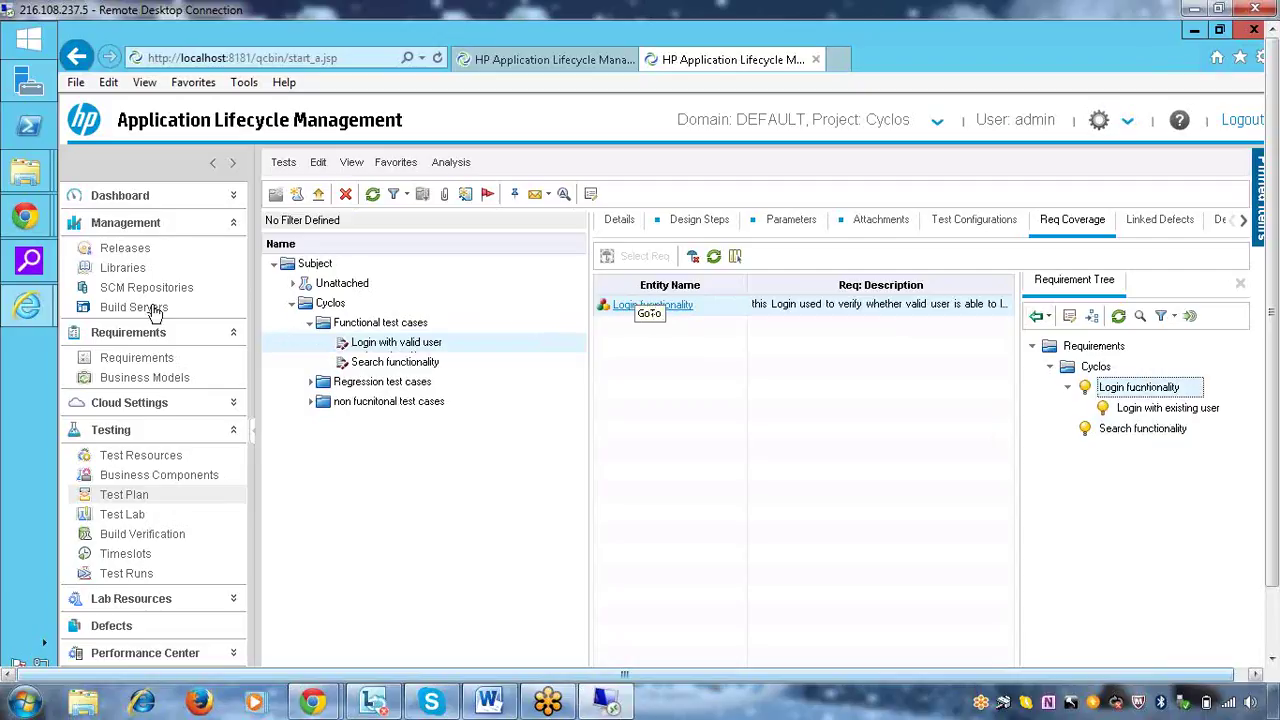
Review the Requirements and Releases modules, then return to the Search functionality test
{"action": "left_click", "coordinate": [148, 362]}
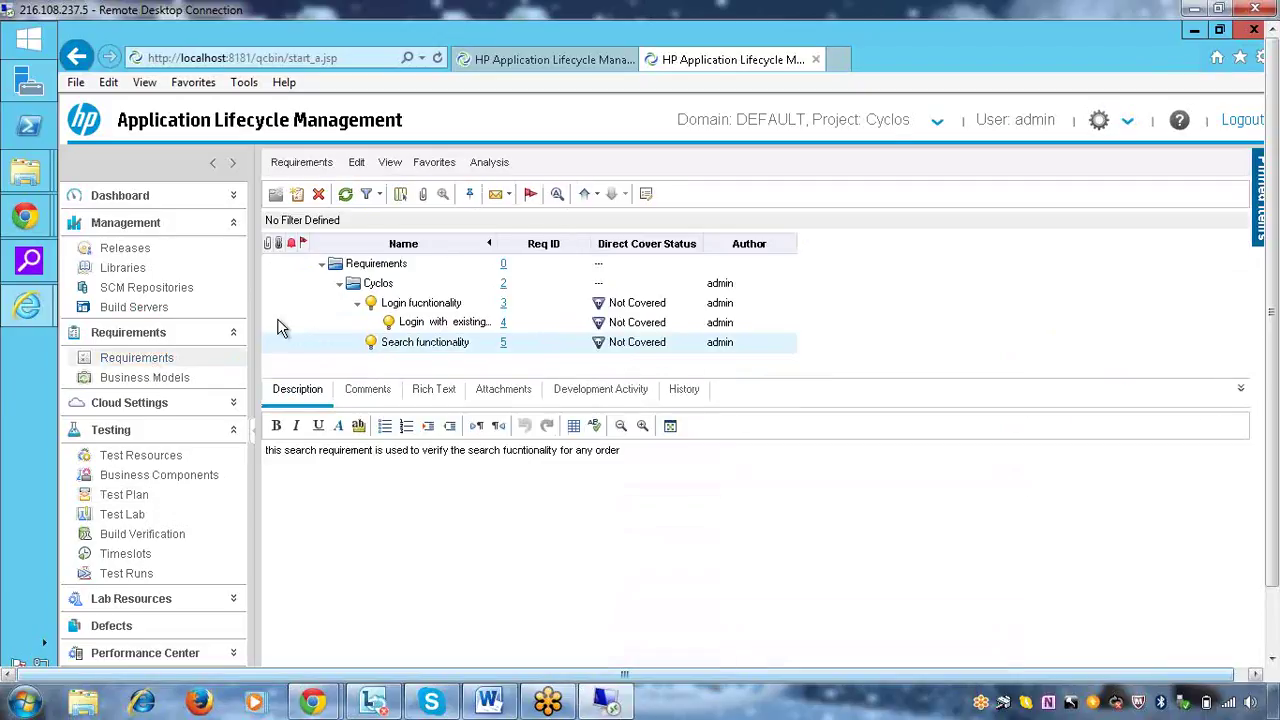
{"action": "left_click", "coordinate": [135, 250]}
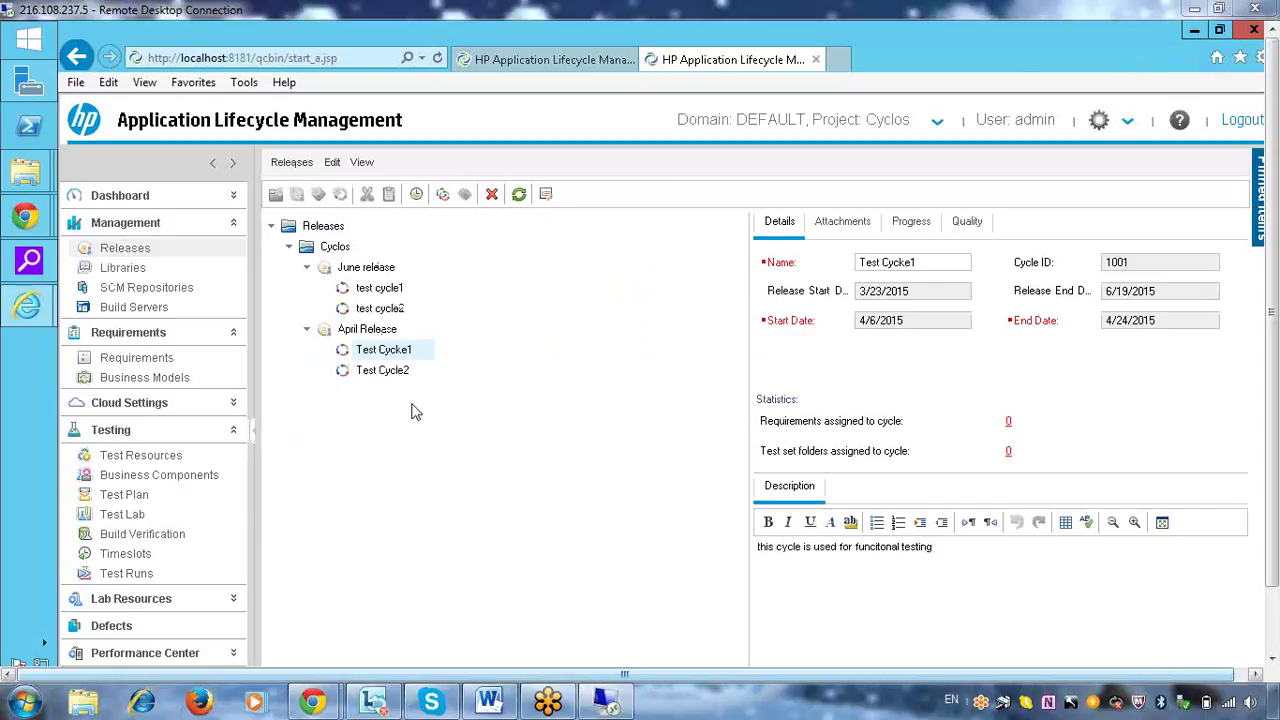
{"action": "left_click", "coordinate": [130, 494]}
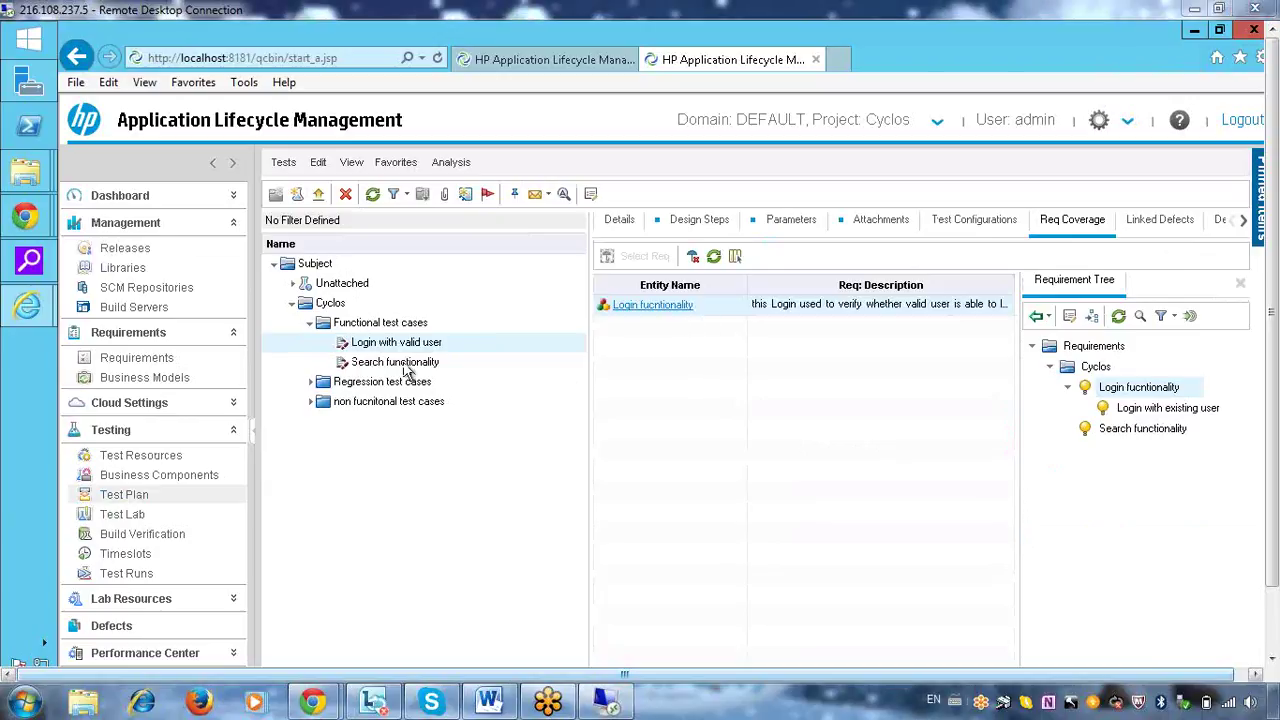
{"action": "left_click_drag", "start_coordinate": [406, 363], "coordinate": [749, 329]}
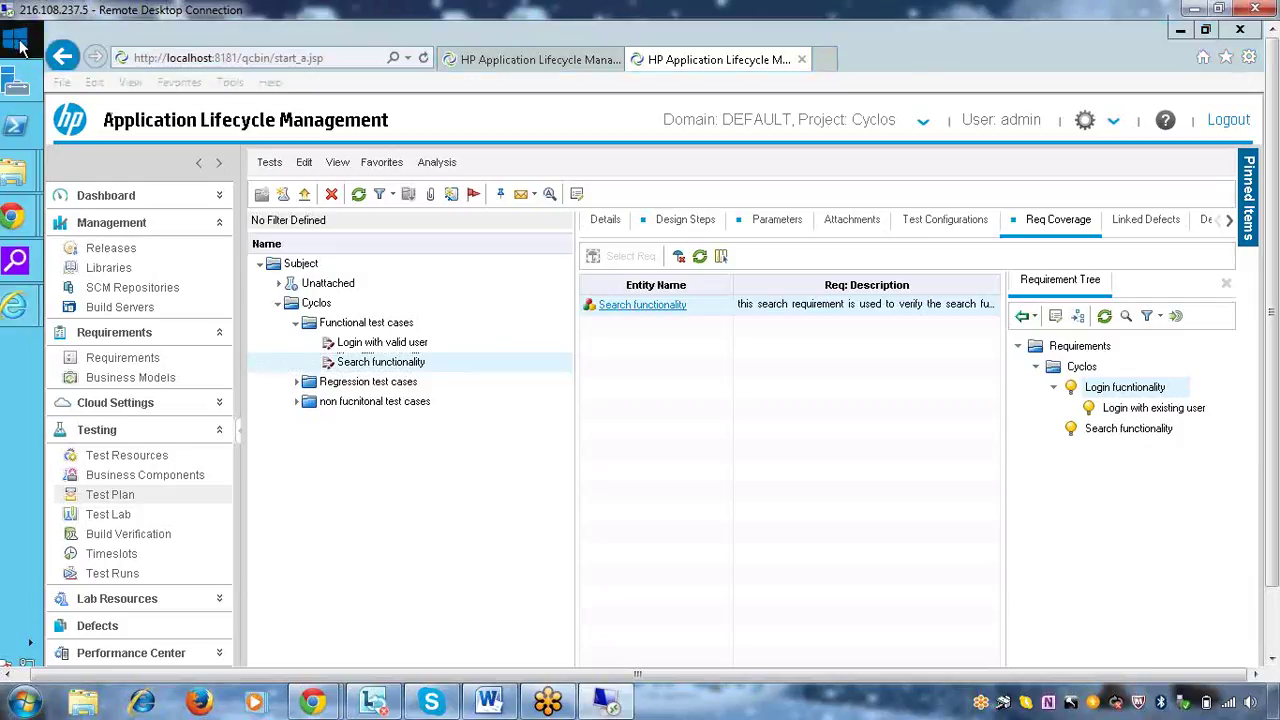
{"action": "right_click", "coordinate": [15, 45]}
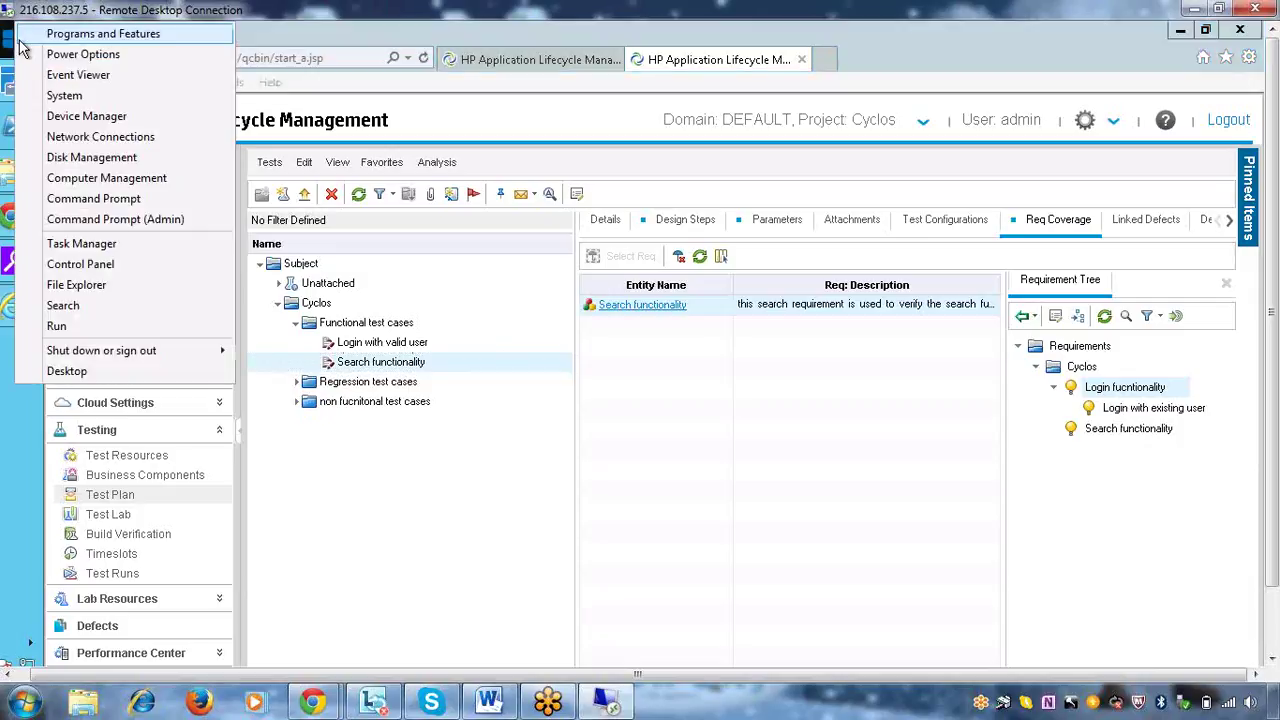
{"action": "left_click", "coordinate": [85, 326]}
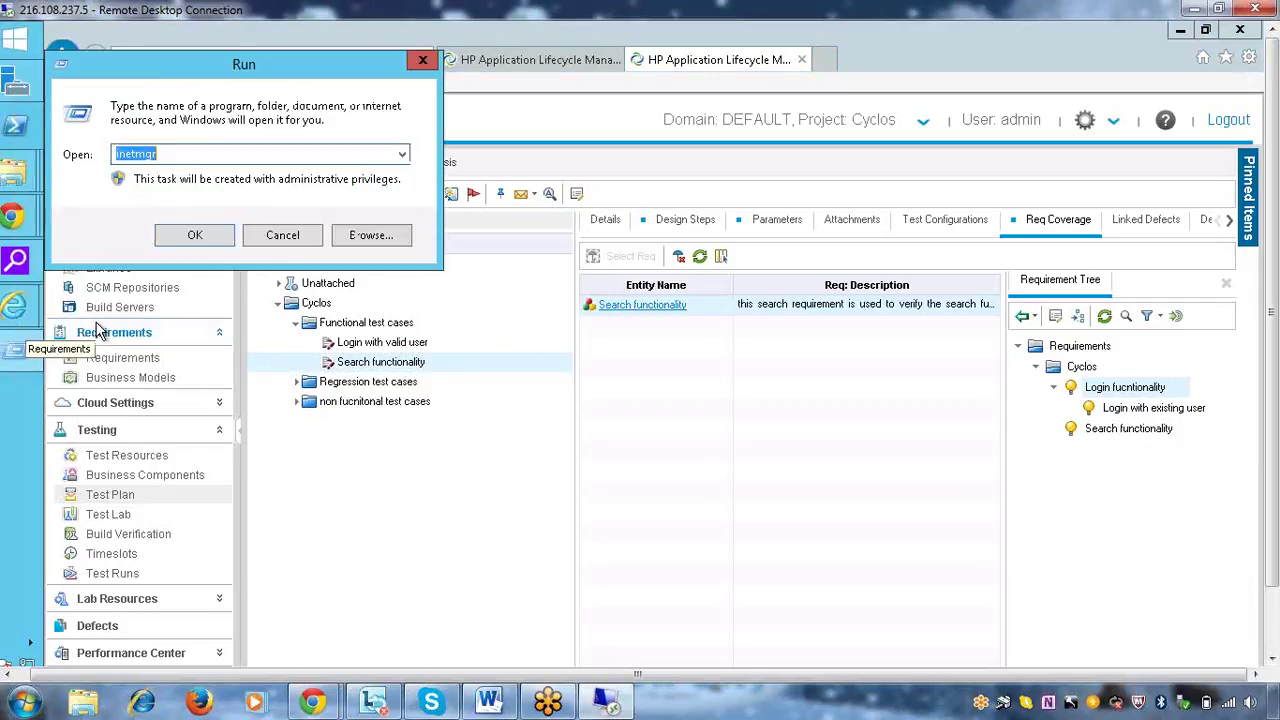
{"action": "type", "text": "excel"}
{"action": "key", "text": "Return"}
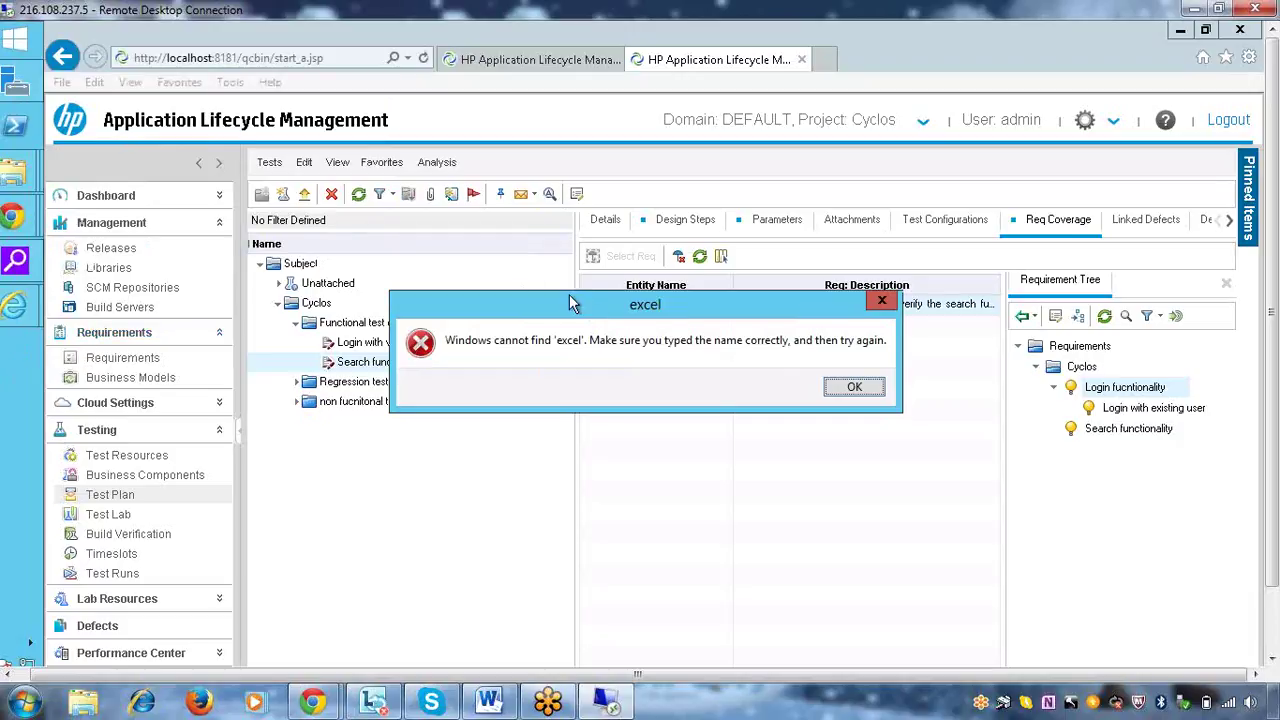
{"action": "left_click", "coordinate": [706, 256]}
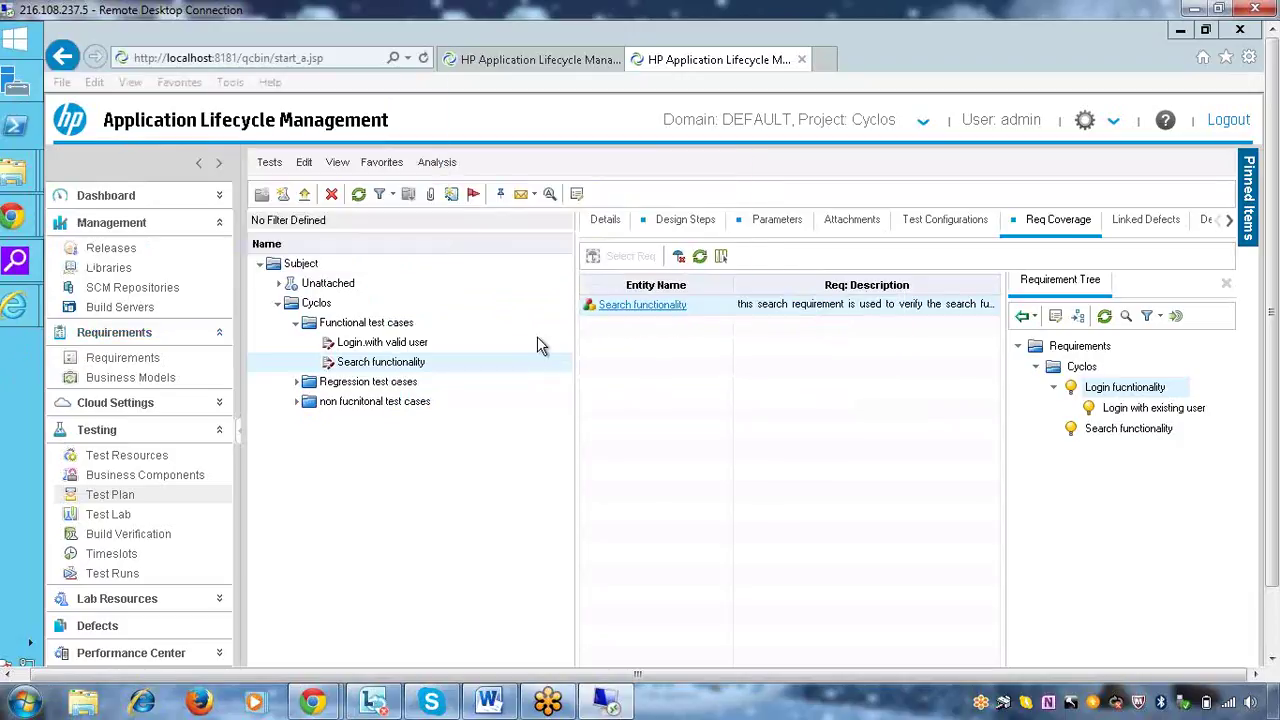
{"action": "left_click", "coordinate": [283, 235]}
Copy the Login with valid user test into the Regression test cases folder
{"action": "left_click", "coordinate": [296, 392]}
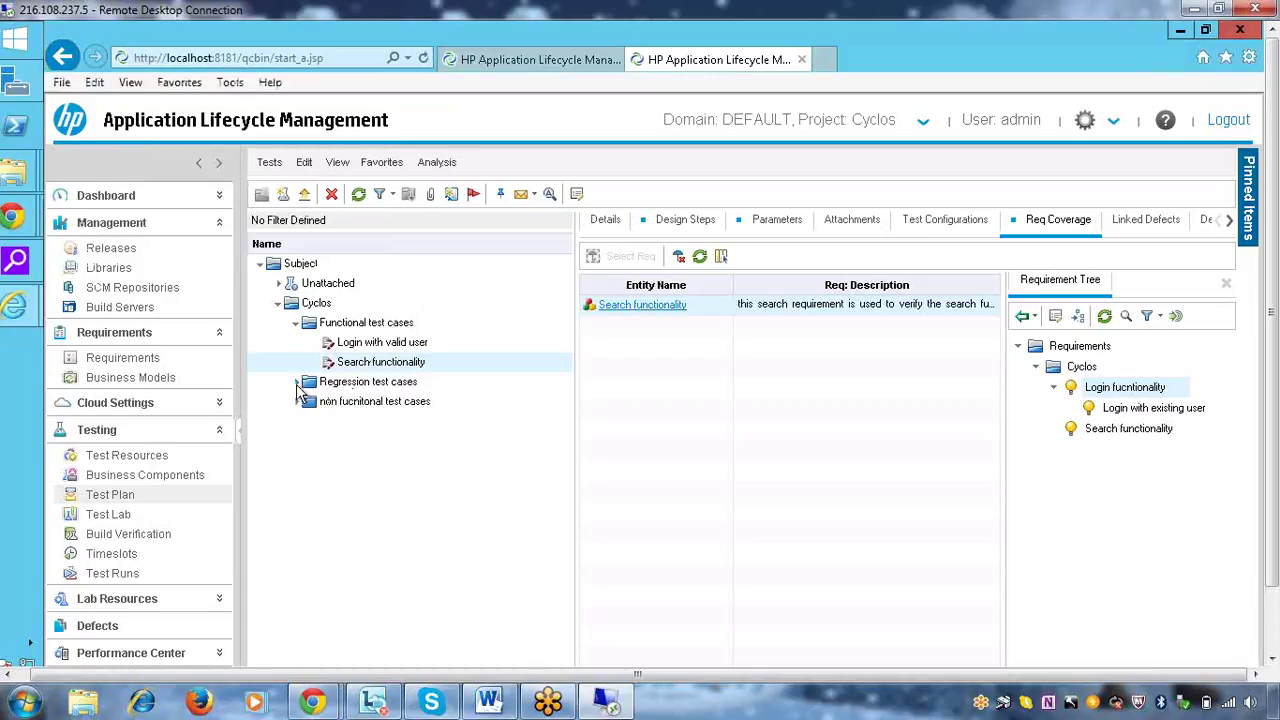
{"action": "left_click", "coordinate": [358, 381]}
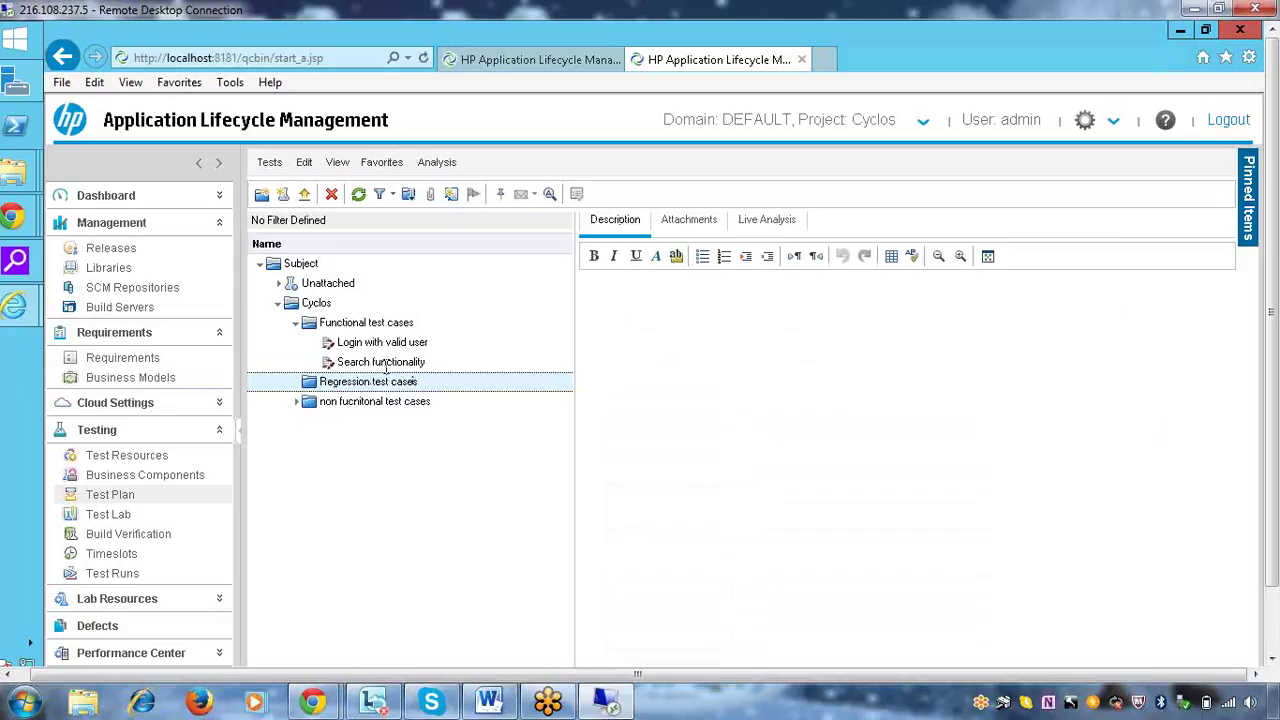
{"action": "right_click", "coordinate": [356, 383]}
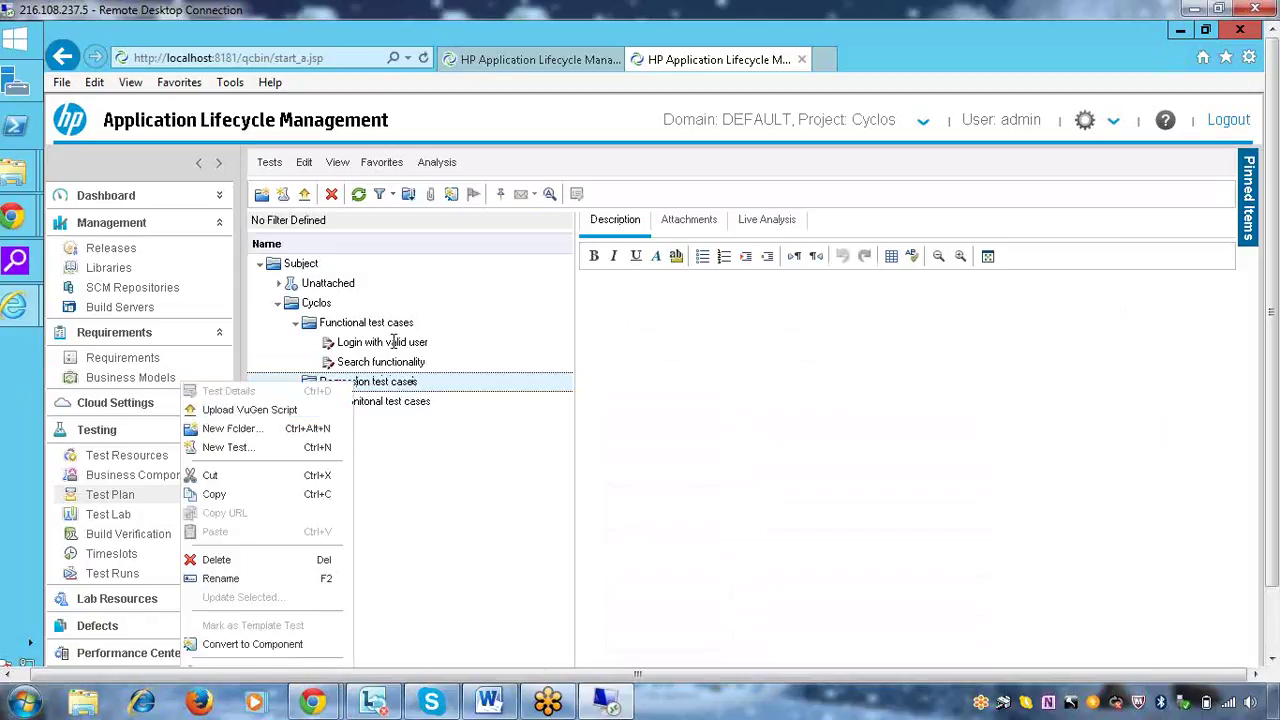
{"action": "left_click", "coordinate": [370, 345]}
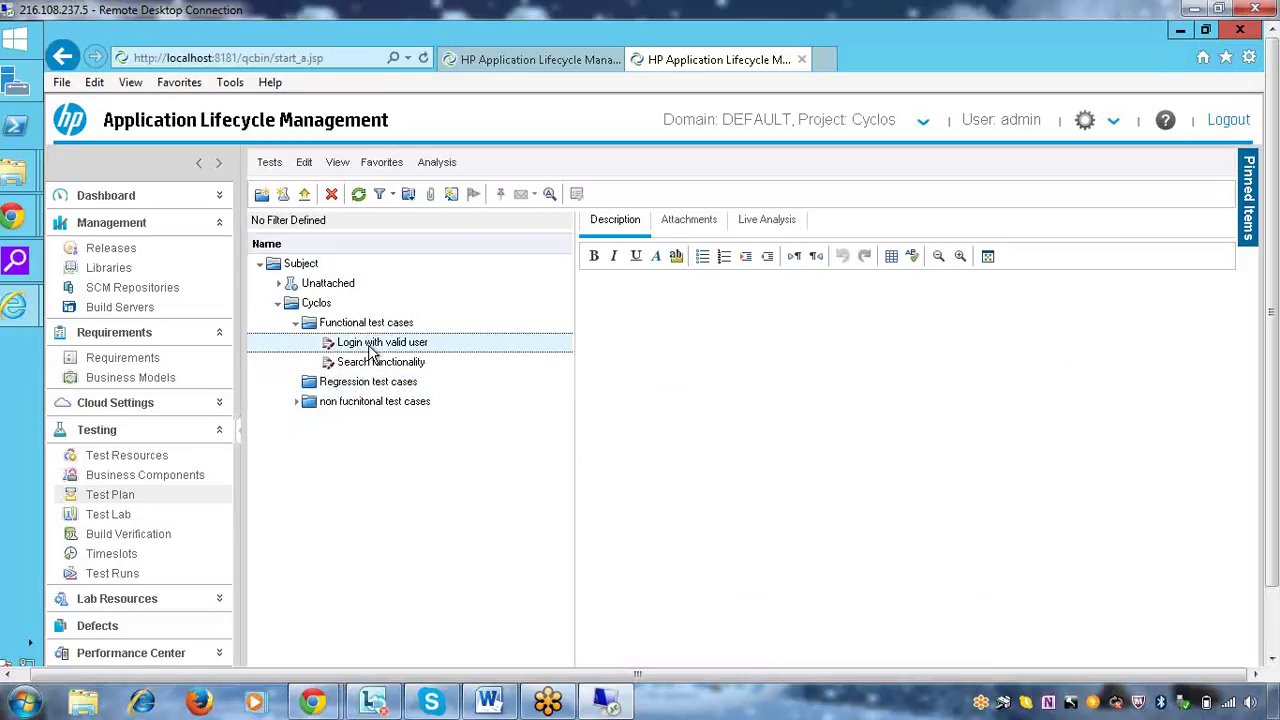
{"action": "right_click", "coordinate": [370, 346]}
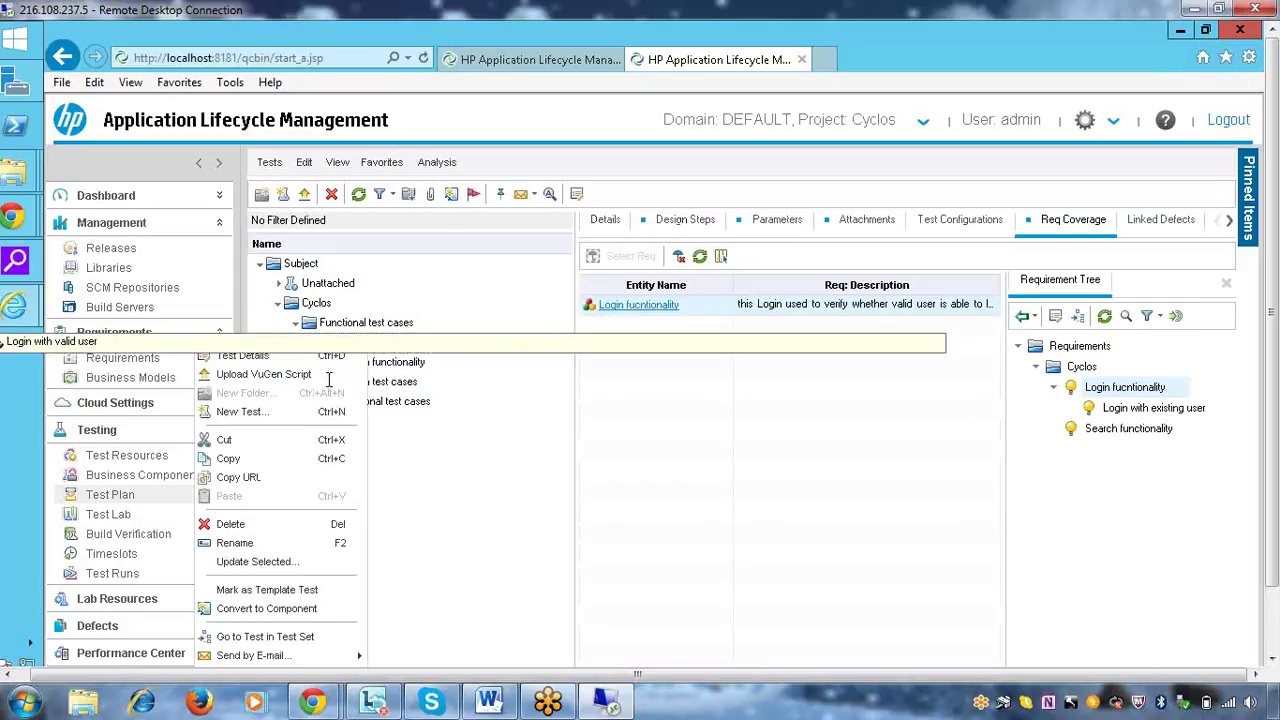
{"action": "left_click", "coordinate": [250, 468]}
{"action": "left_click", "coordinate": [322, 384]}
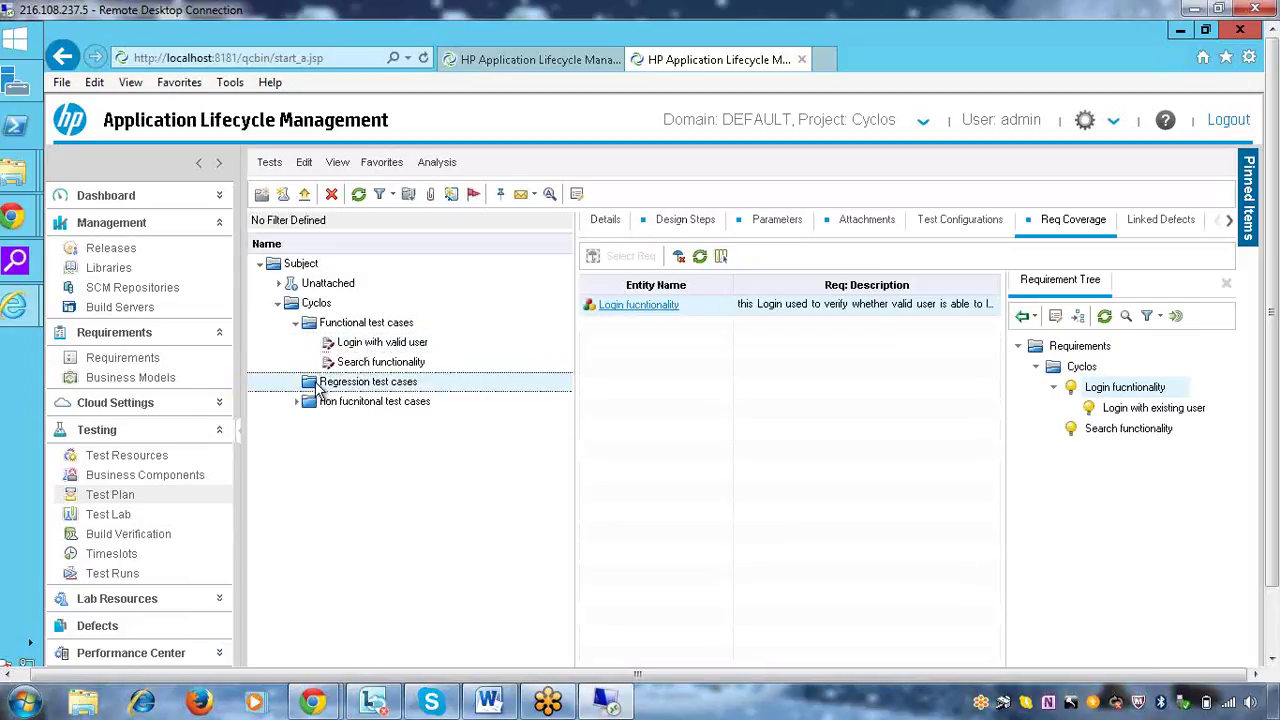
{"action": "right_click", "coordinate": [322, 384]}
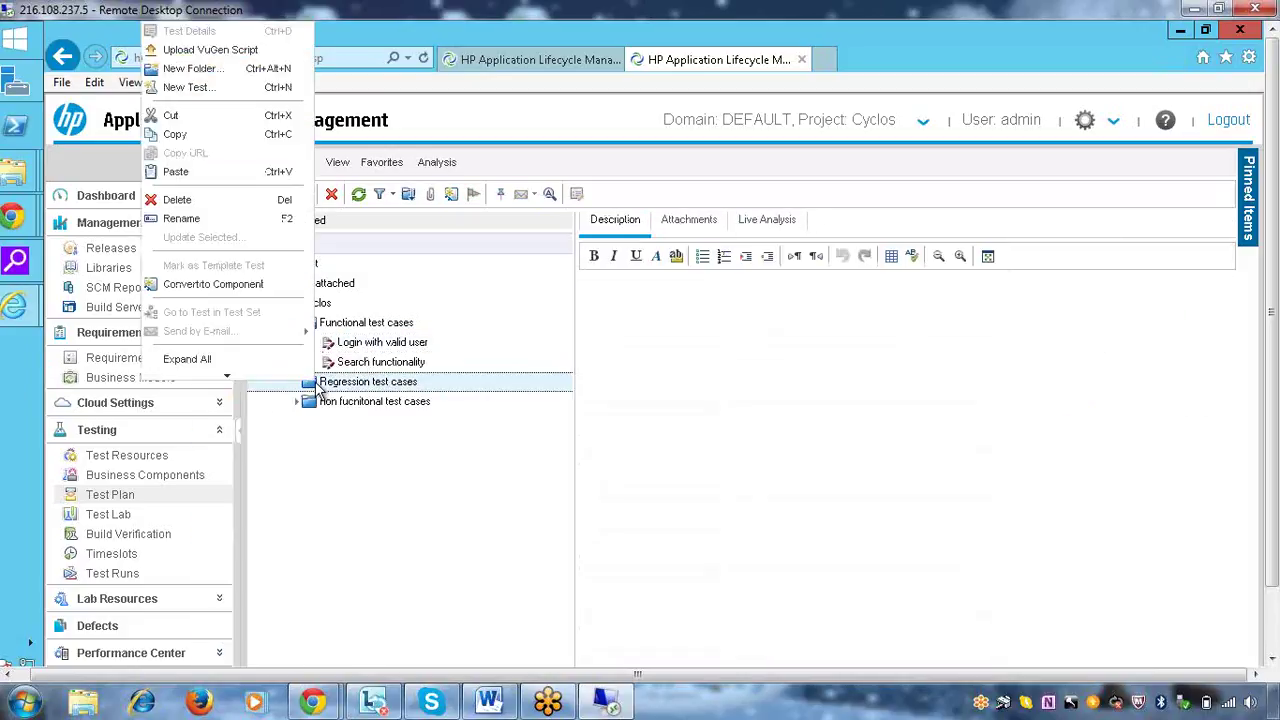
{"action": "left_click", "coordinate": [201, 172]}
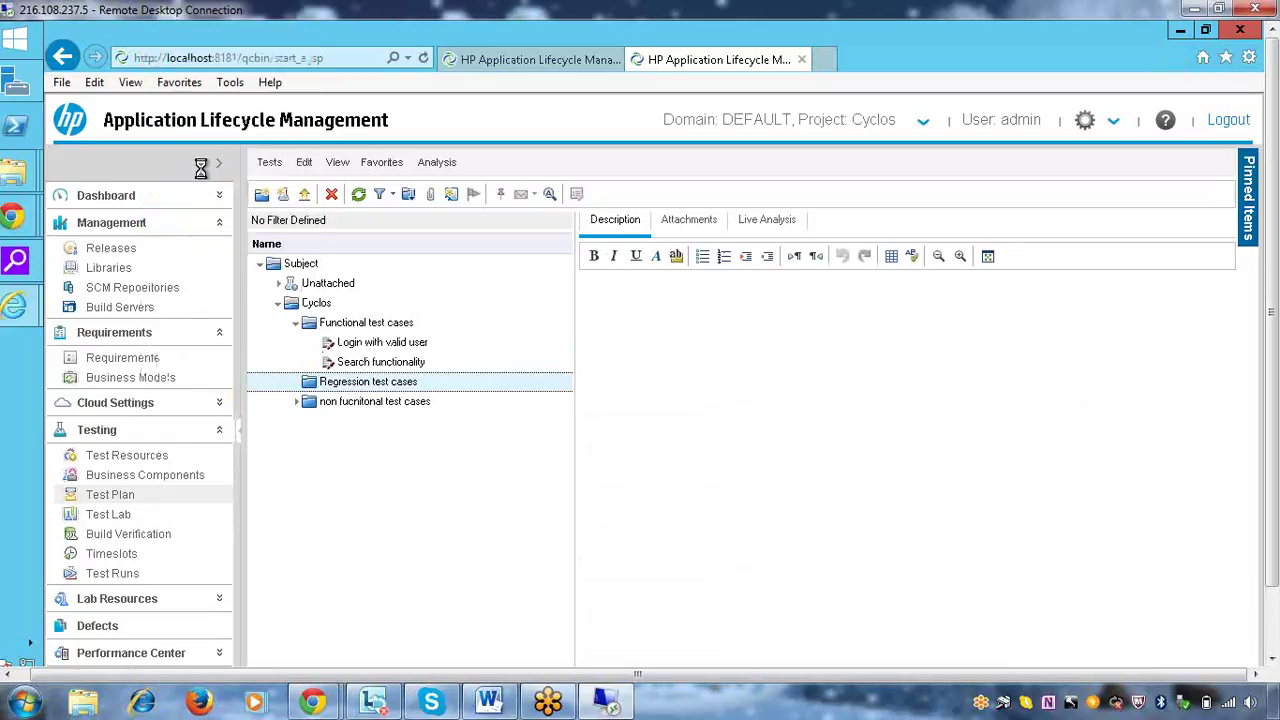
Copy the Search functionality test into the Regression test cases folder
{"action": "left_click", "coordinate": [385, 365]}
{"action": "right_click", "coordinate": [385, 365]}
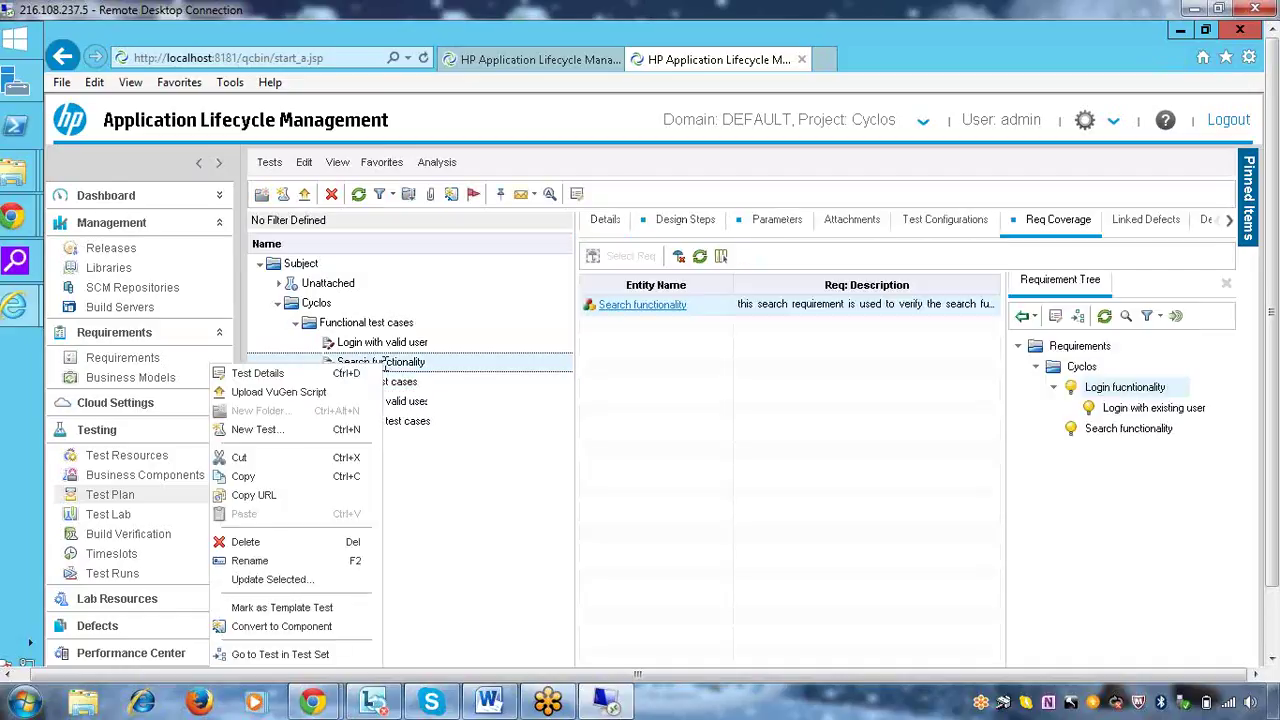
{"action": "left_click", "coordinate": [262, 484]}
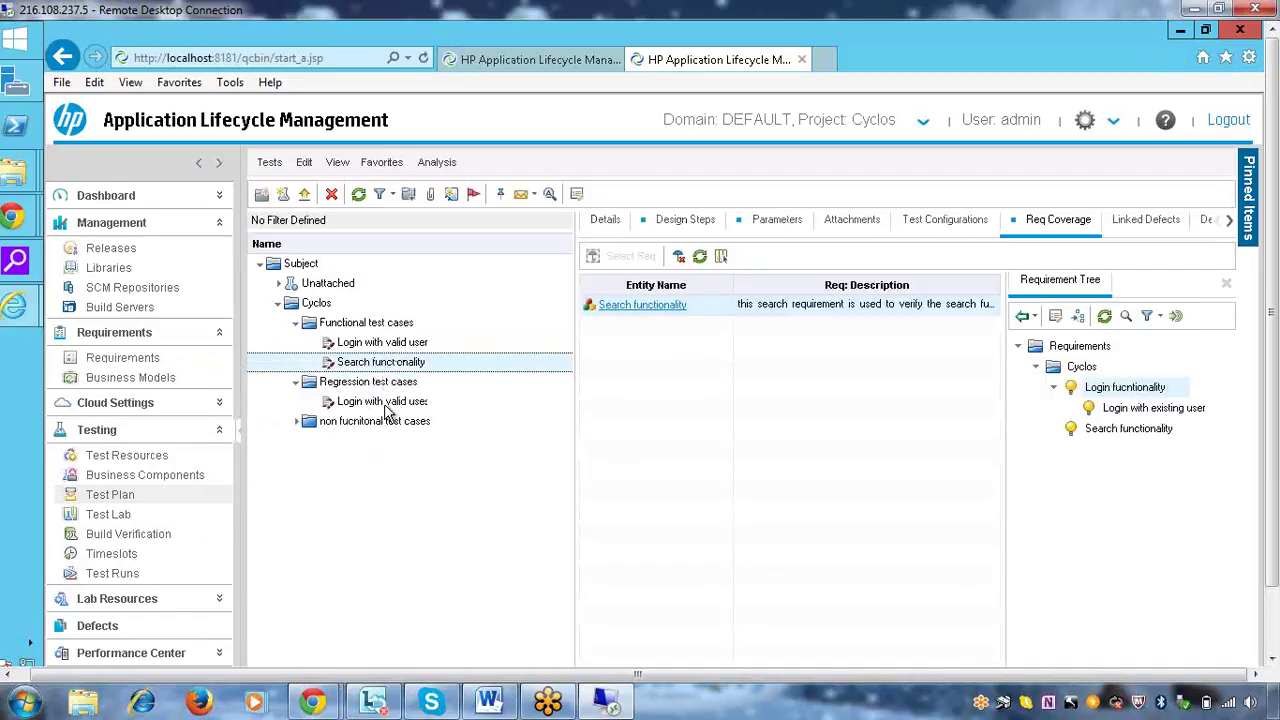
{"action": "right_click", "coordinate": [352, 385]}
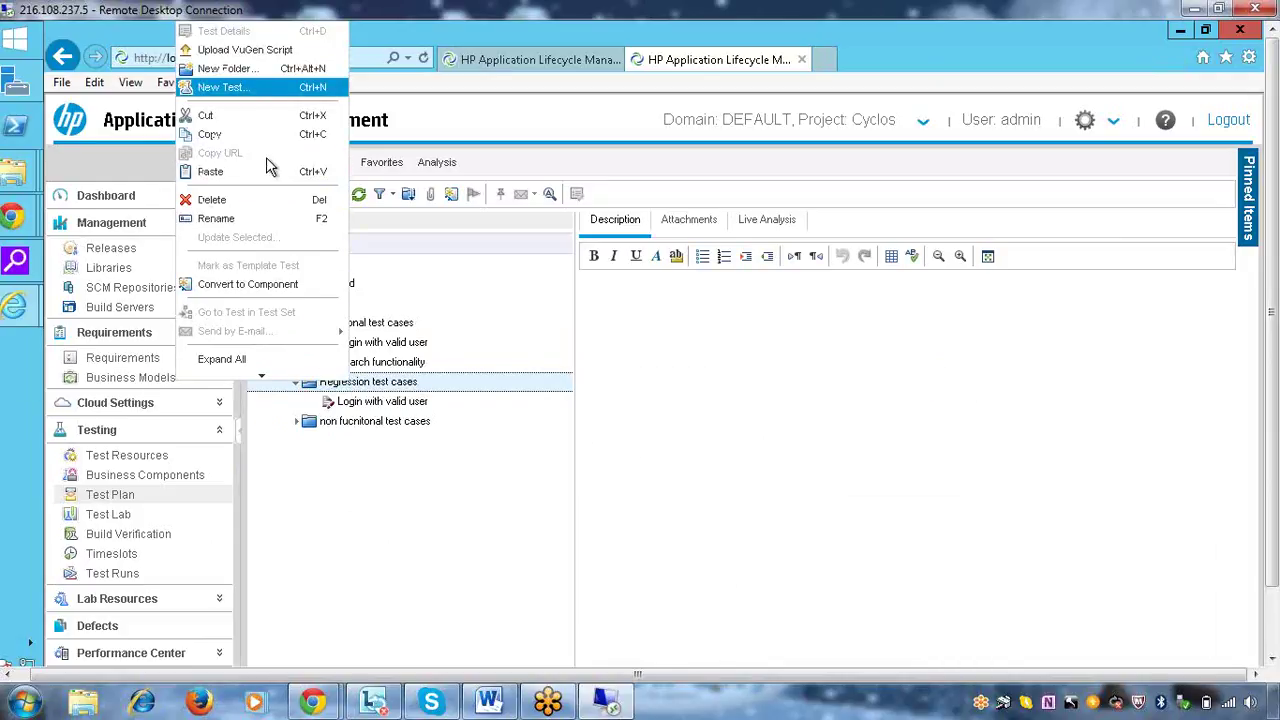
{"action": "left_click", "coordinate": [255, 171]}
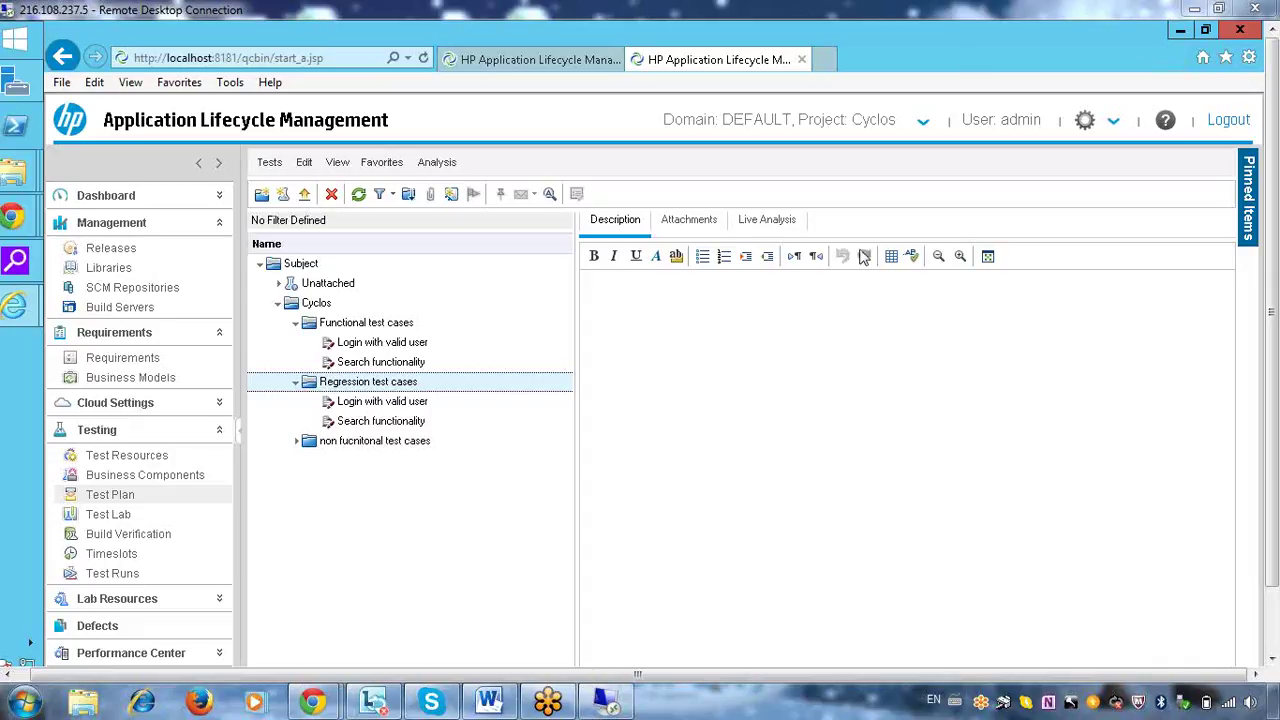
Create manual test 'Verify the repsonce time' in non fucnitonal test cases with a response-time description
{"action": "right_click", "coordinate": [329, 441]}
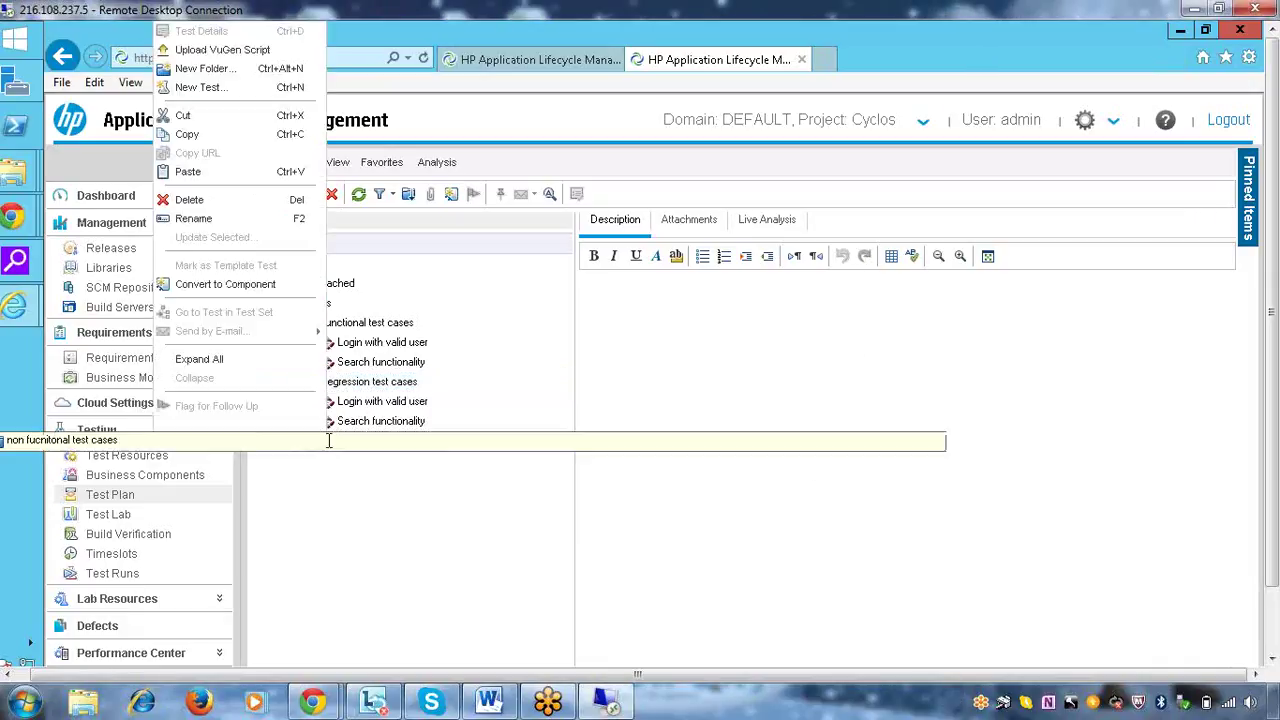
{"action": "left_click", "coordinate": [232, 92]}
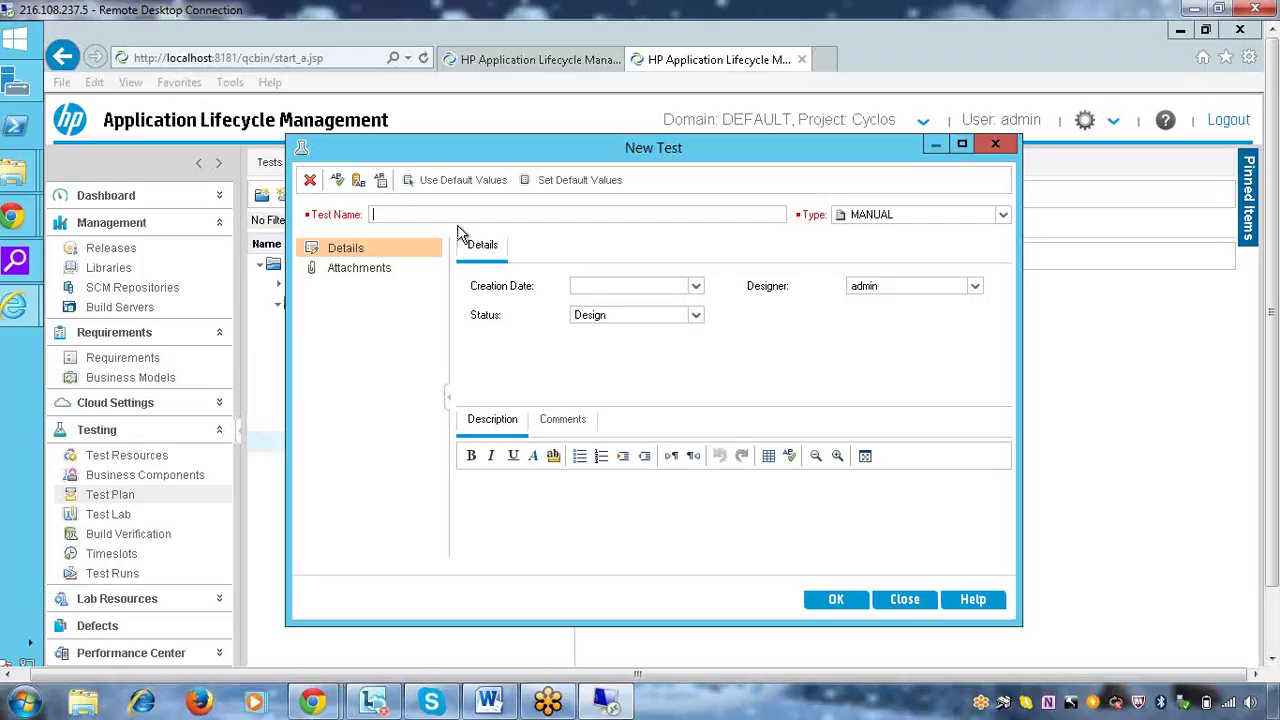
{"action": "type", "text": "Verify t"}
{"action": "type", "text": "he repsonce time"}
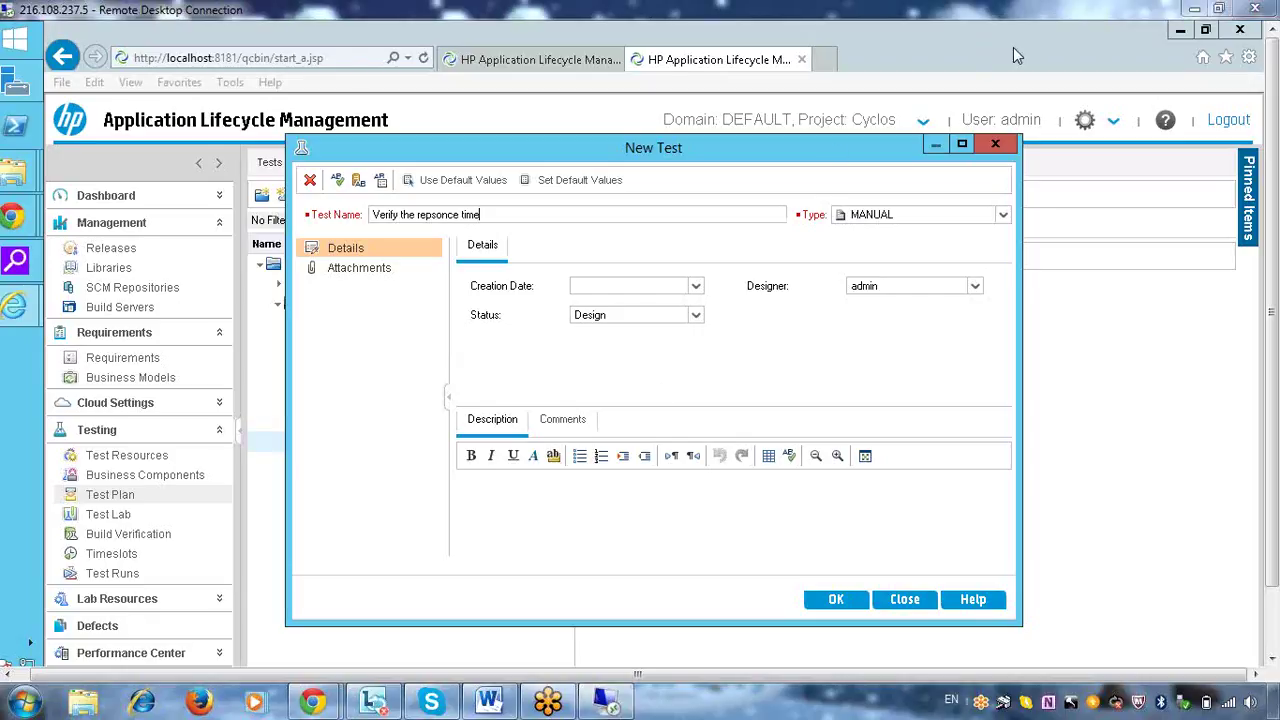
{"action": "left_click", "coordinate": [560, 520]}
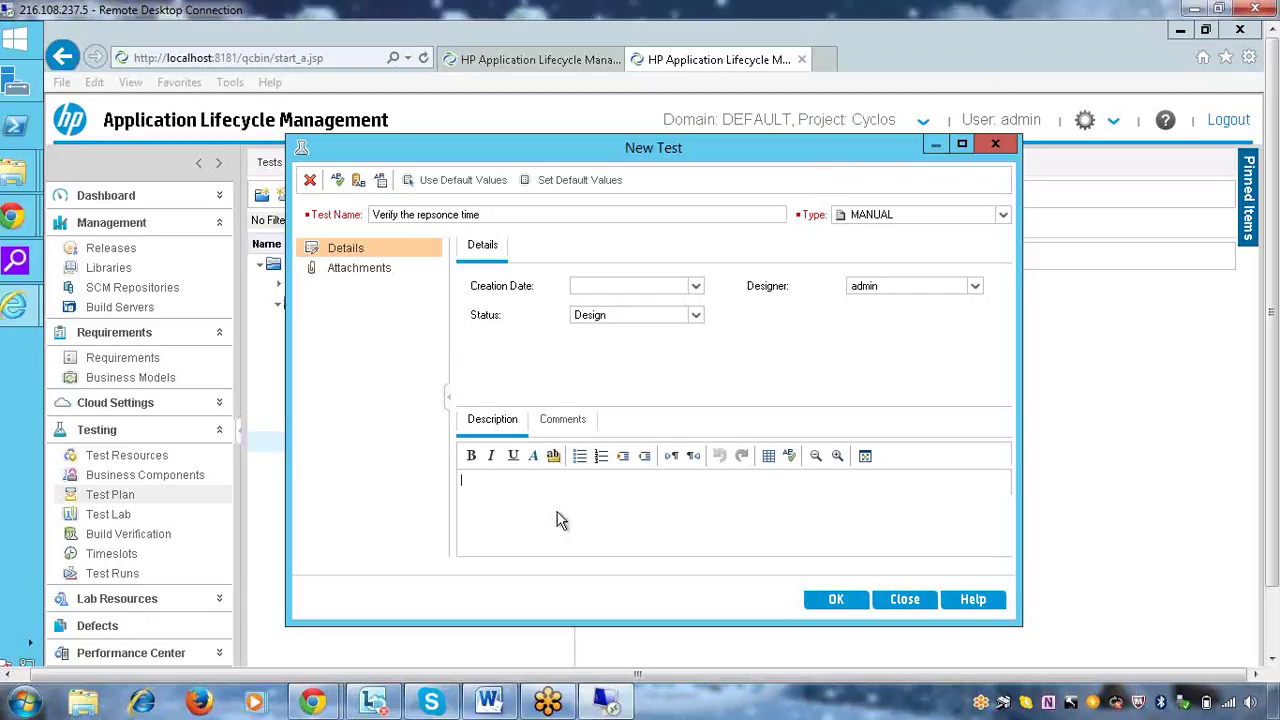
{"action": "type", "text": "verify the repposnce of tiem"}
{"action": "key", "text": "BackSpace"}
{"action": "key", "text": "BackSpace"}
{"action": "key", "text": "BackSpace"}
{"action": "type", "text": "me"}
{"action": "left_click", "coordinate": [812, 602]}
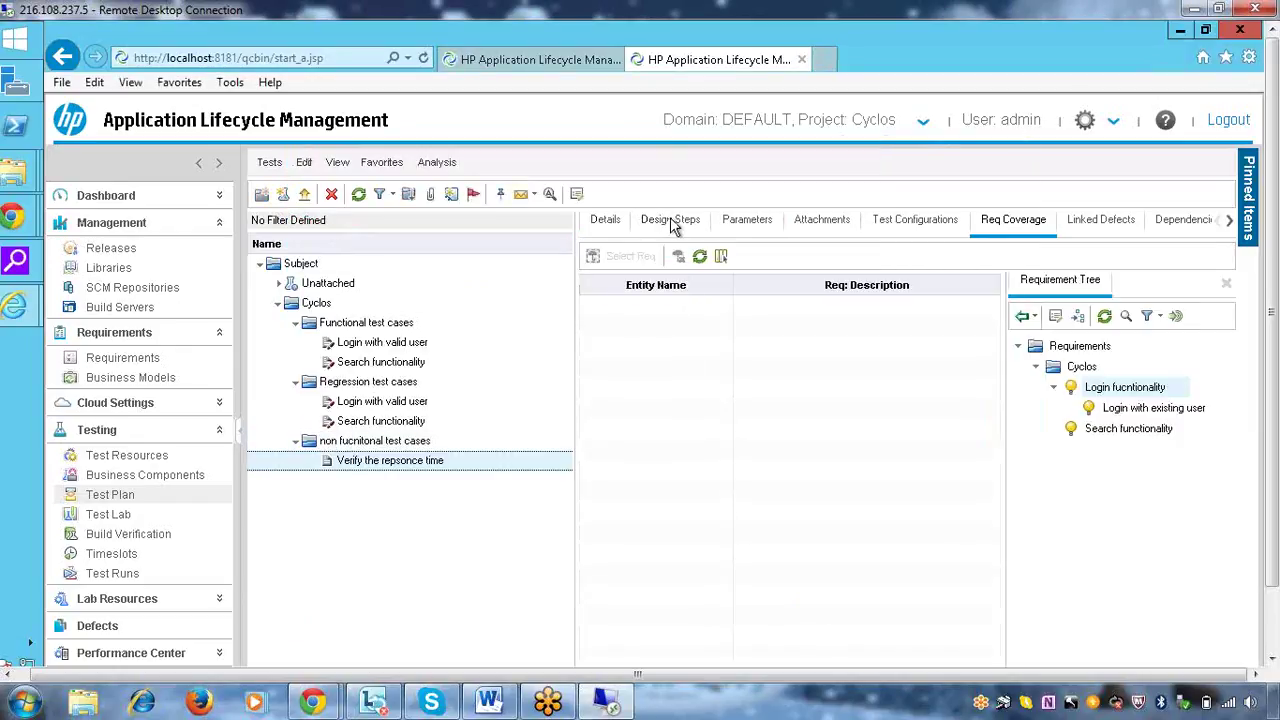
Add Step 1 'open the URL' with expected result 'applicaiton should open'
{"action": "left_click", "coordinate": [672, 222]}
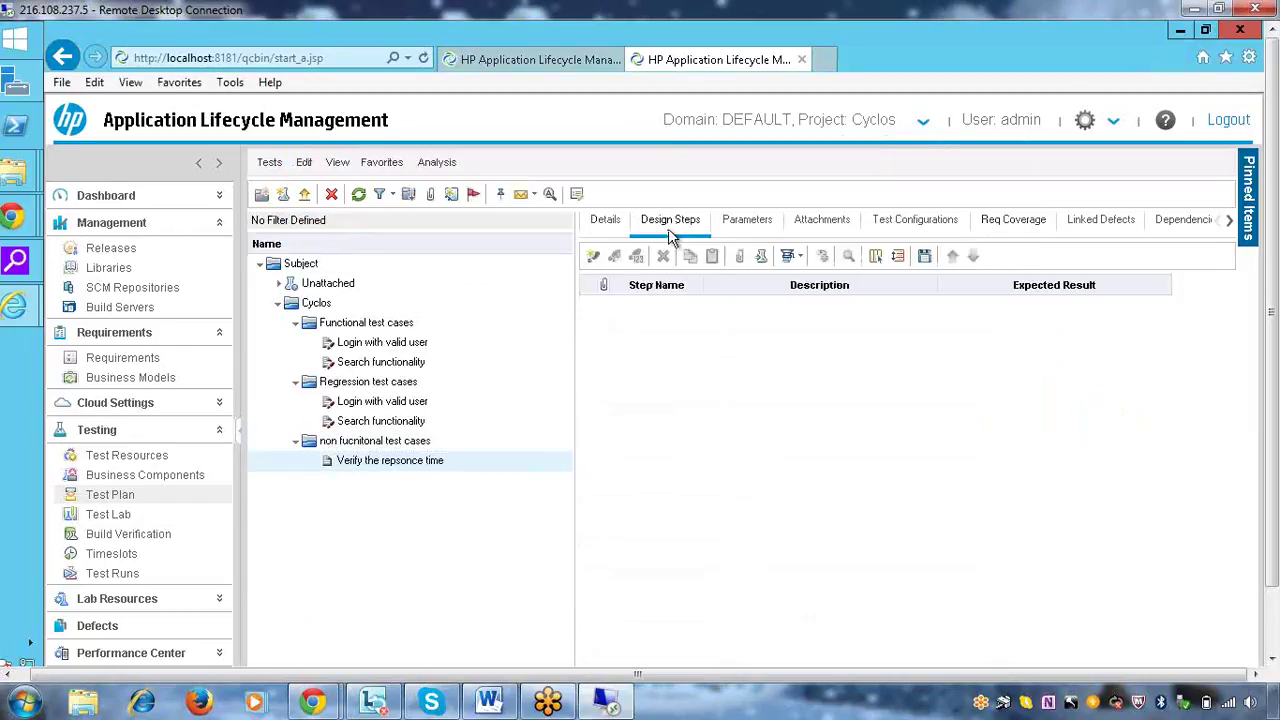
{"action": "left_click", "coordinate": [593, 258]}
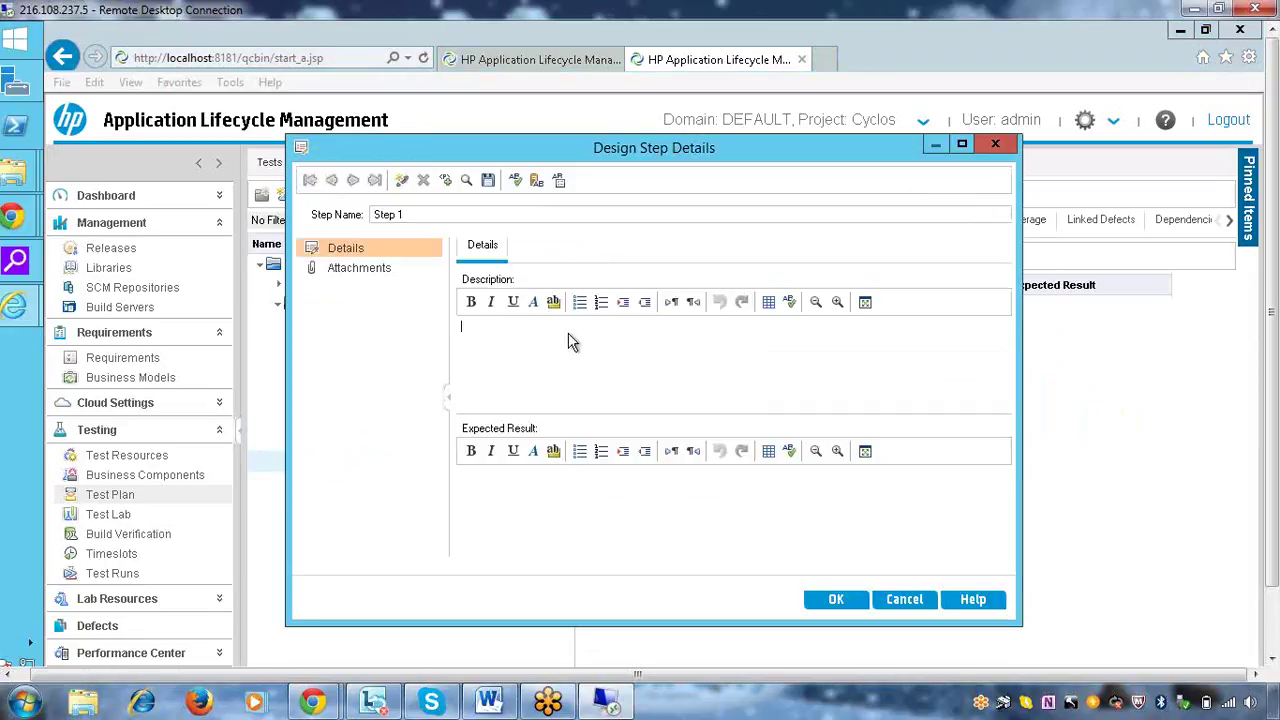
{"action": "left_click", "coordinate": [570, 342]}
{"action": "type", "text": "opehi"}
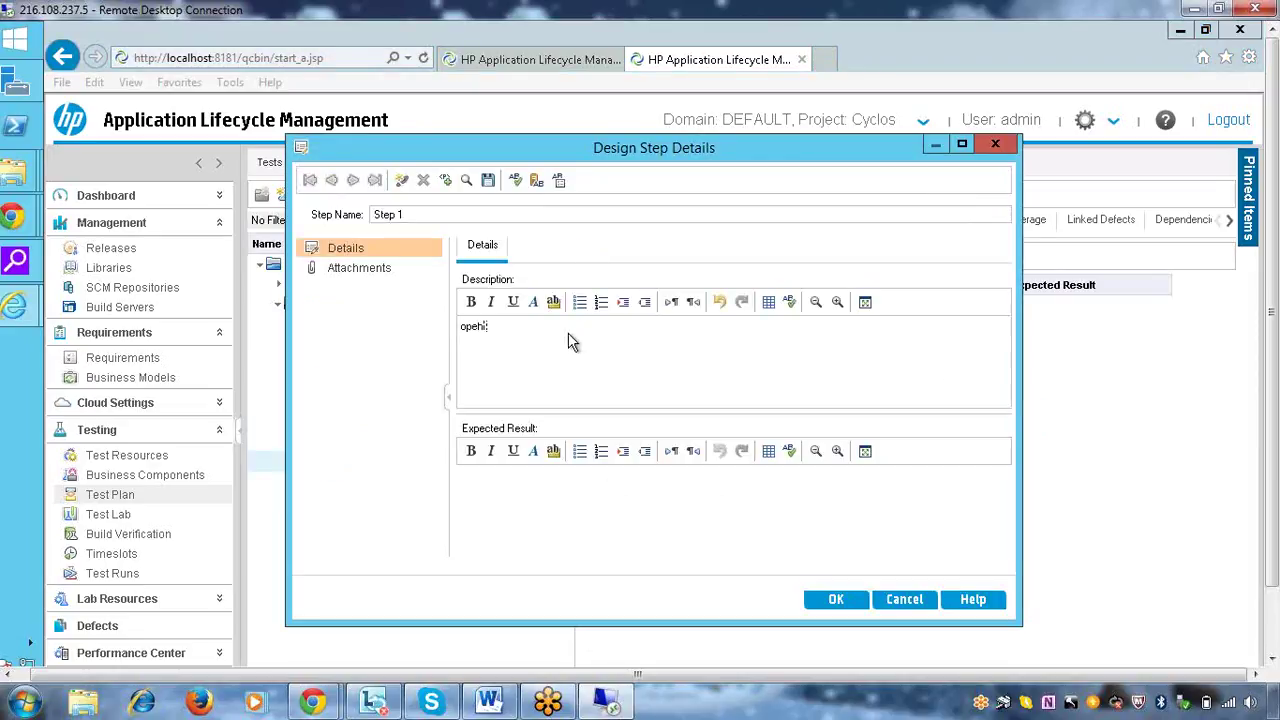
{"action": "type", "text": " the applicatio"}
{"action": "key", "text": "BackSpace"}
{"action": "key", "text": "BackSpace"}
{"action": "key", "text": "BackSpace"}
{"action": "key", "text": "BackSpace"}
{"action": "key", "text": "BackSpace"}
{"action": "key", "text": "BackSpace"}
{"action": "key", "text": "BackSpace"}
{"action": "key", "text": "BackSpace"}
{"action": "key", "text": "BackSpace"}
{"action": "key", "text": "BackSpace"}
{"action": "key", "text": "BackSpace"}
{"action": "key", "text": "BackSpace"}
{"action": "key", "text": "BackSpace"}
{"action": "key", "text": "BackSpace"}
{"action": "key", "text": "BackSpace"}
{"action": "key", "text": "BackSpace"}
{"action": "key", "text": "BackSpace"}
{"action": "key", "text": "BackSpace"}
{"action": "type", "text": "peh the URL"}
{"action": "left_click", "coordinate": [551, 533]}
{"action": "type", "text": "a"}
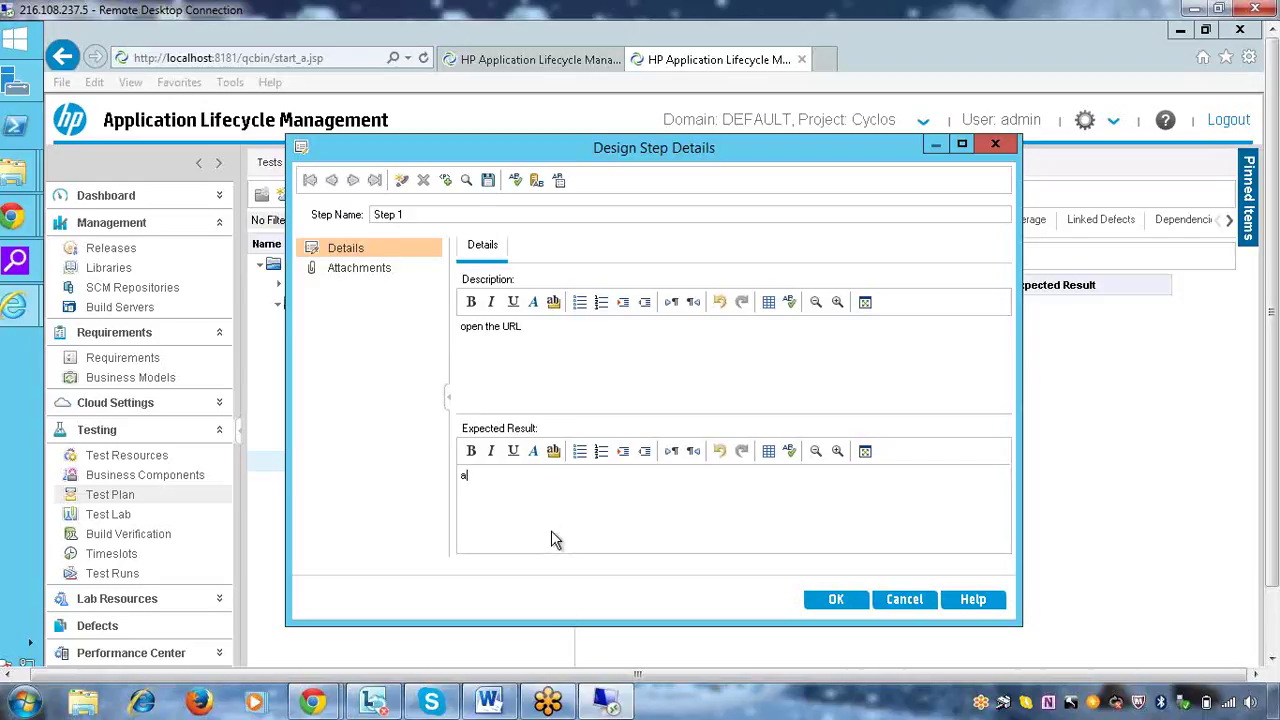
{"action": "type", "text": "pplicaiton should open"}
{"action": "left_click", "coordinate": [836, 598]}
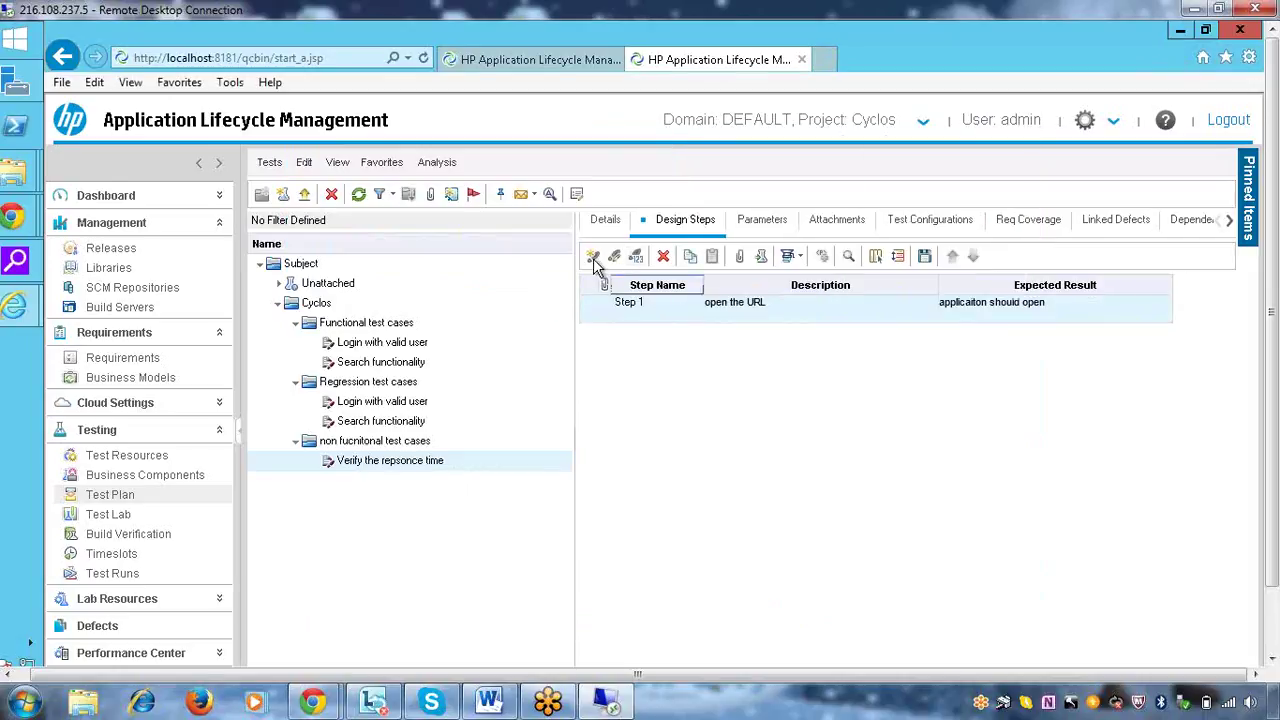
Add Step 2 'verify each page repsonce', expecting the page to load within 7 secs
{"action": "left_click", "coordinate": [593, 257]}
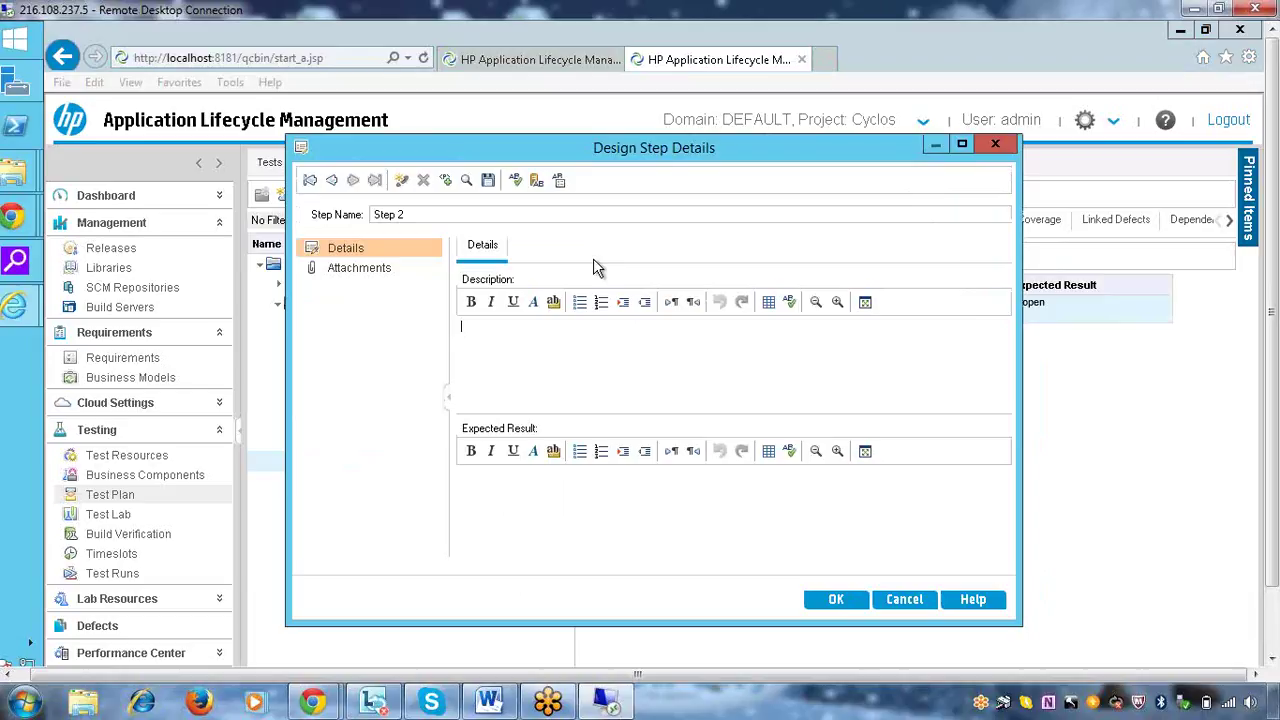
{"action": "type", "text": "verify,each pagelrepsonc"}
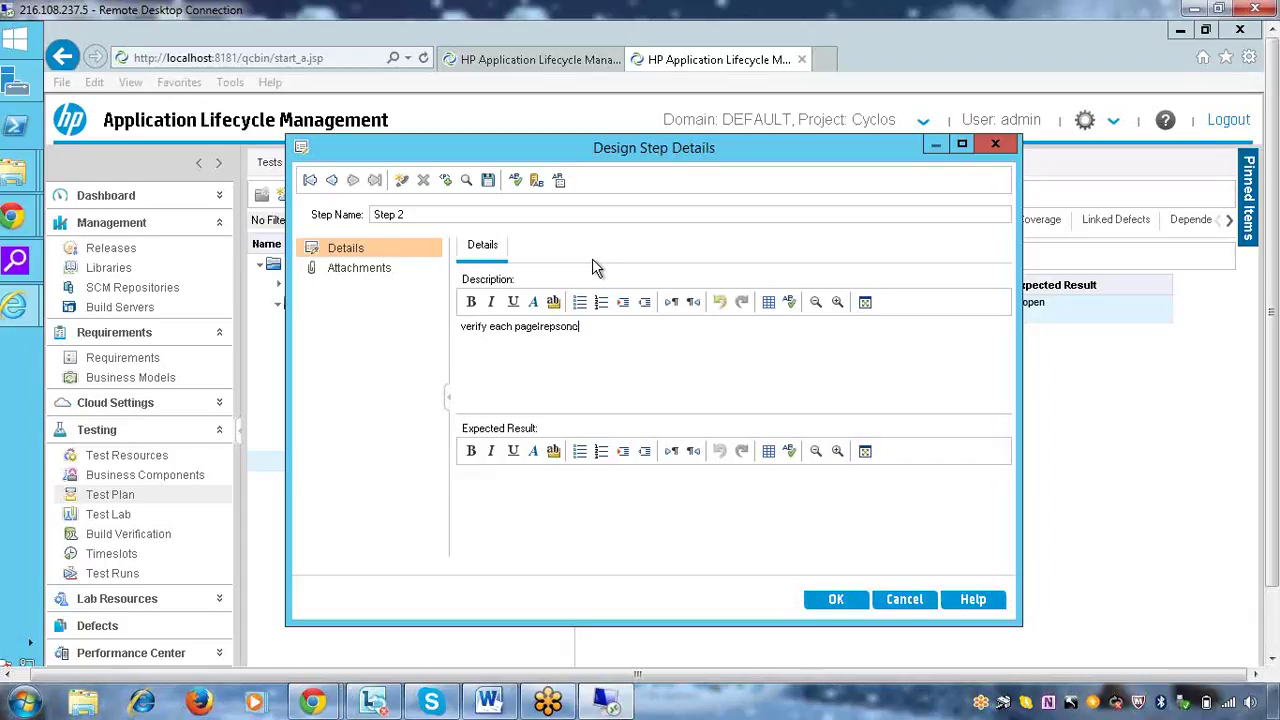
{"action": "type", "text": "e"}
{"action": "left_click", "coordinate": [581, 493]}
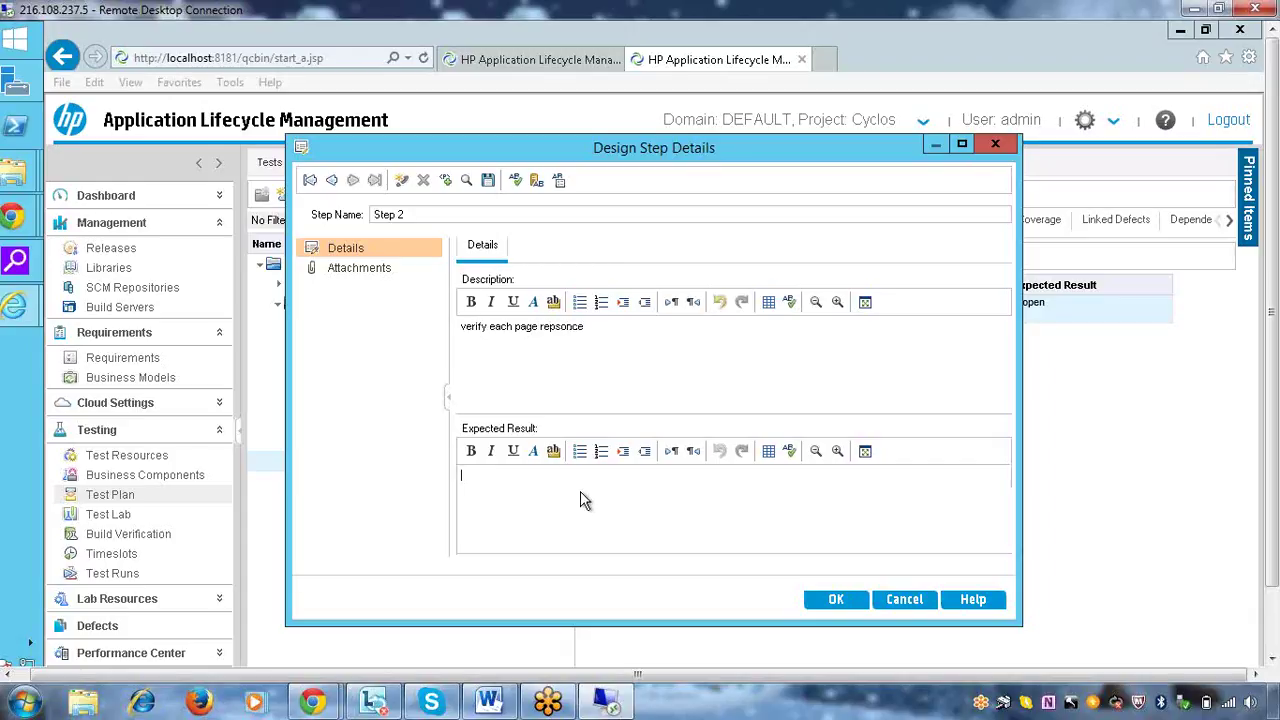
{"action": "type", "text": "the page should"}
{"action": "type", "text": "load with in 7 secs"}
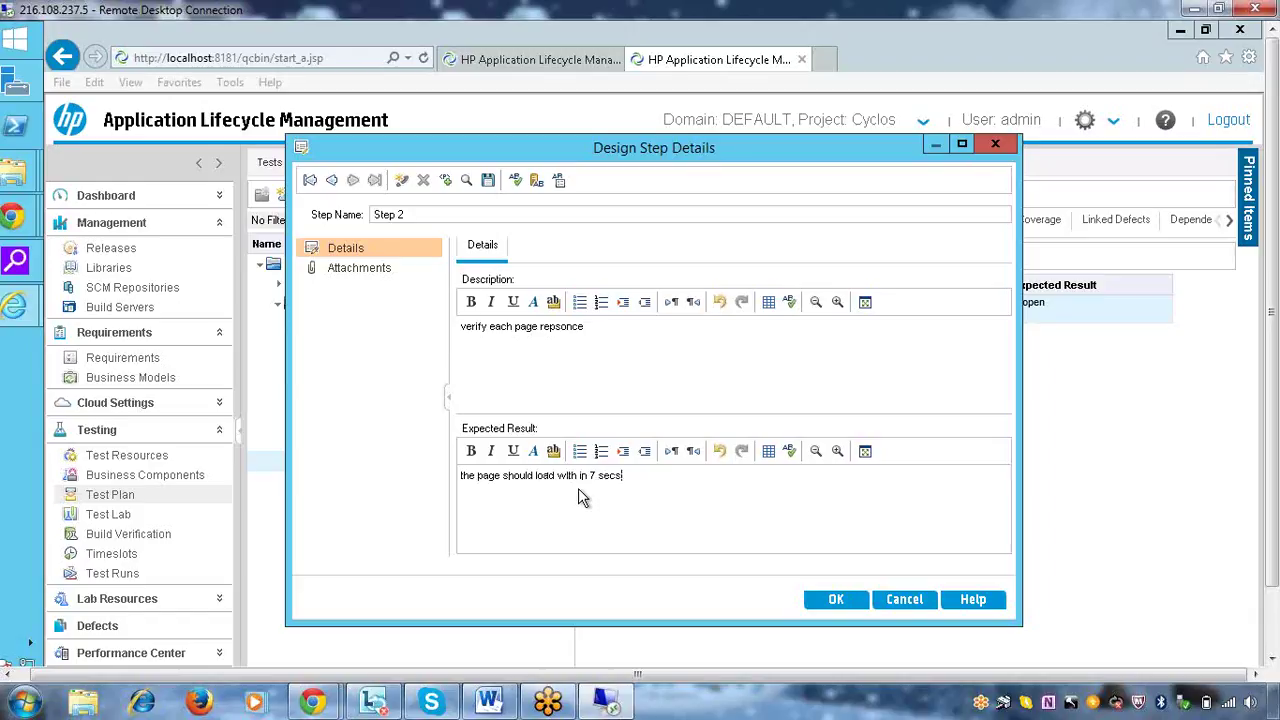
{"action": "left_click", "coordinate": [828, 598]}
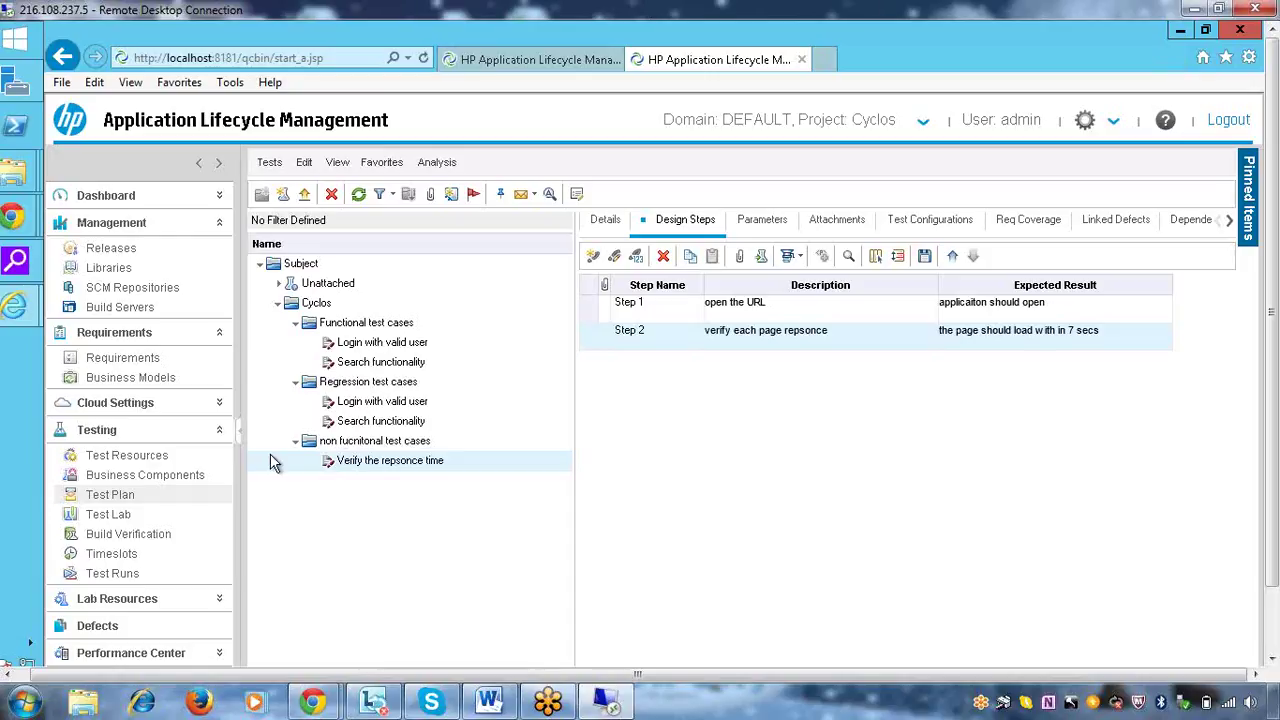
Look through Test Runs and its Test Set Runs list, then settle on Test Lab showing Root and Unattached
{"action": "left_click", "coordinate": [108, 514]}
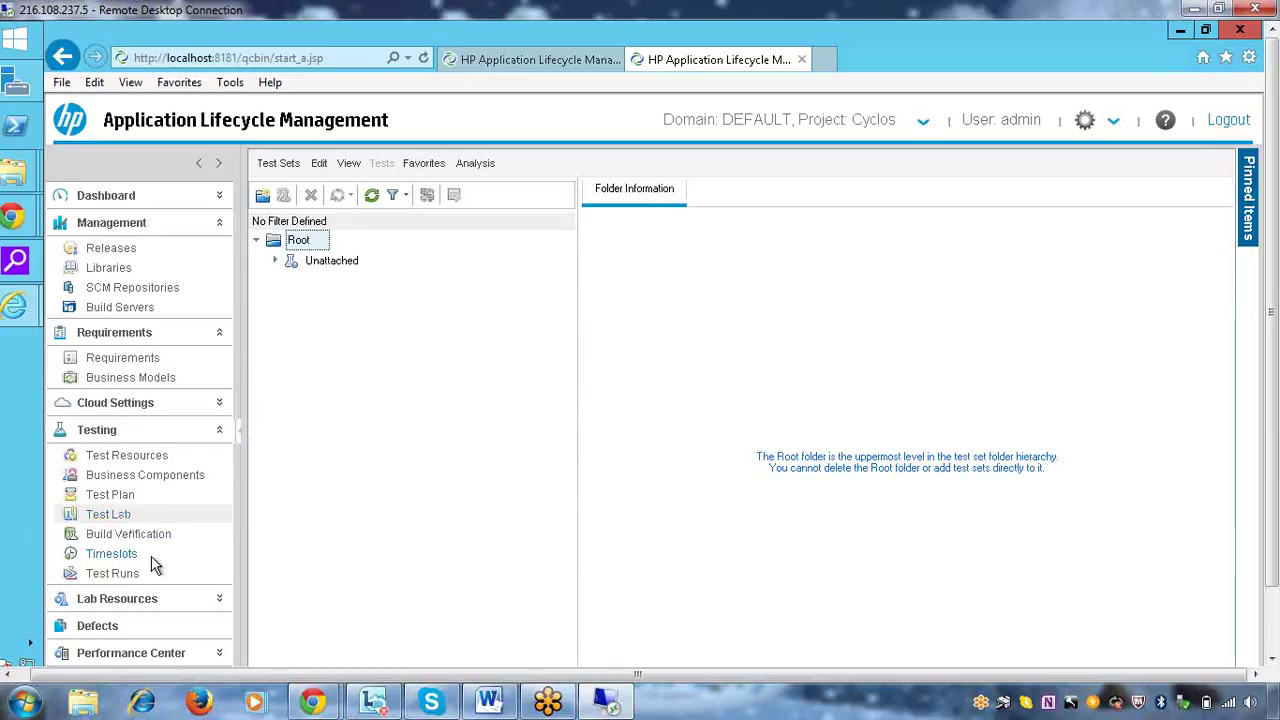
{"action": "left_click", "coordinate": [118, 575]}
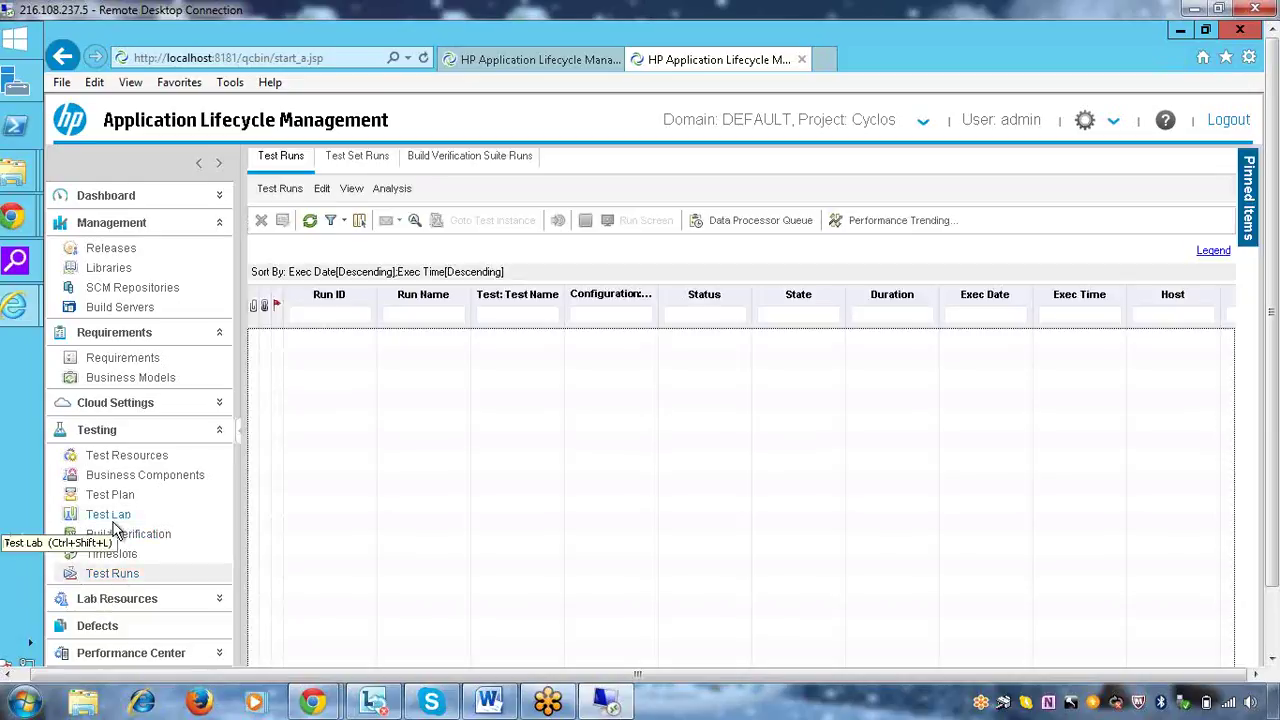
{"action": "left_click", "coordinate": [113, 516]}
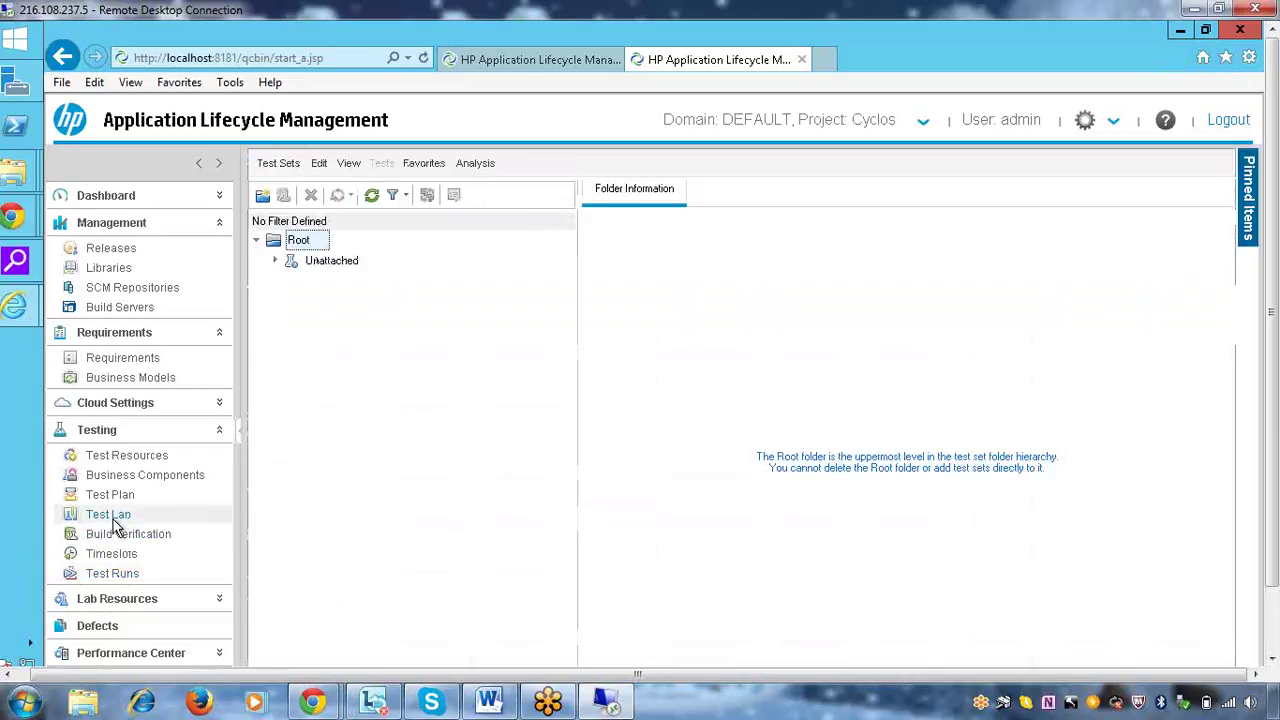
{"action": "left_click", "coordinate": [114, 573]}
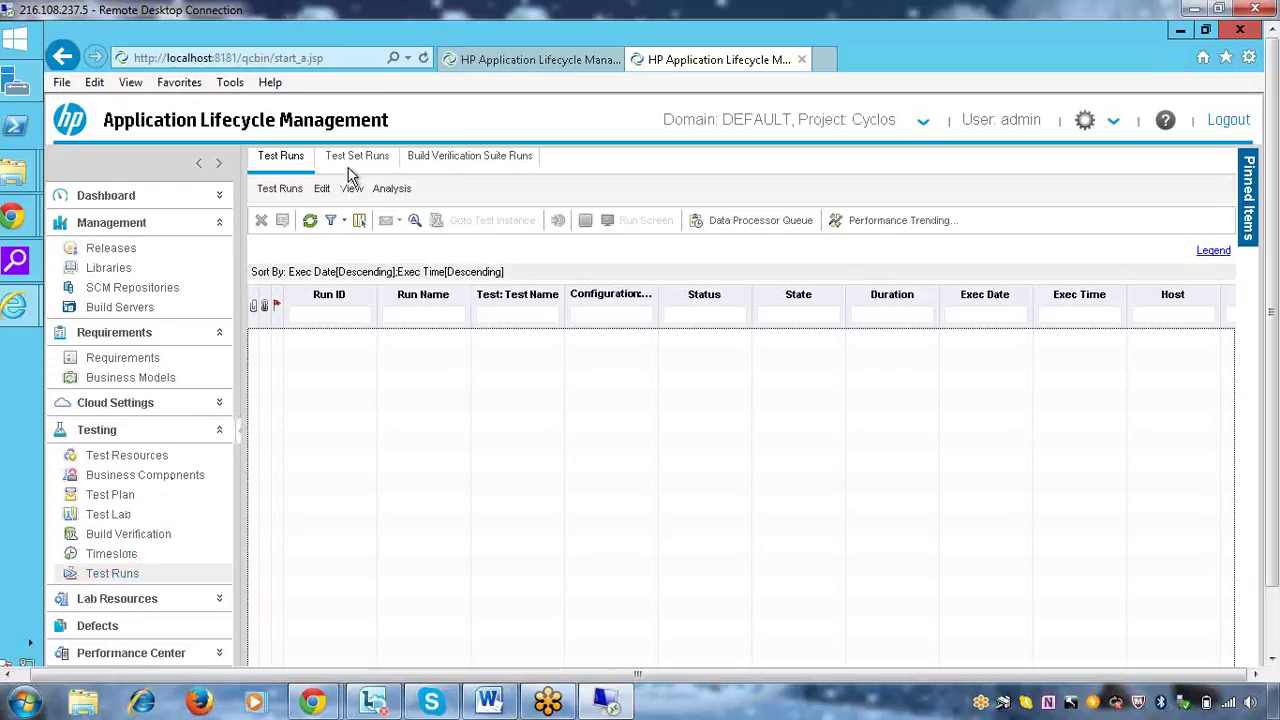
{"action": "left_click", "coordinate": [352, 157]}
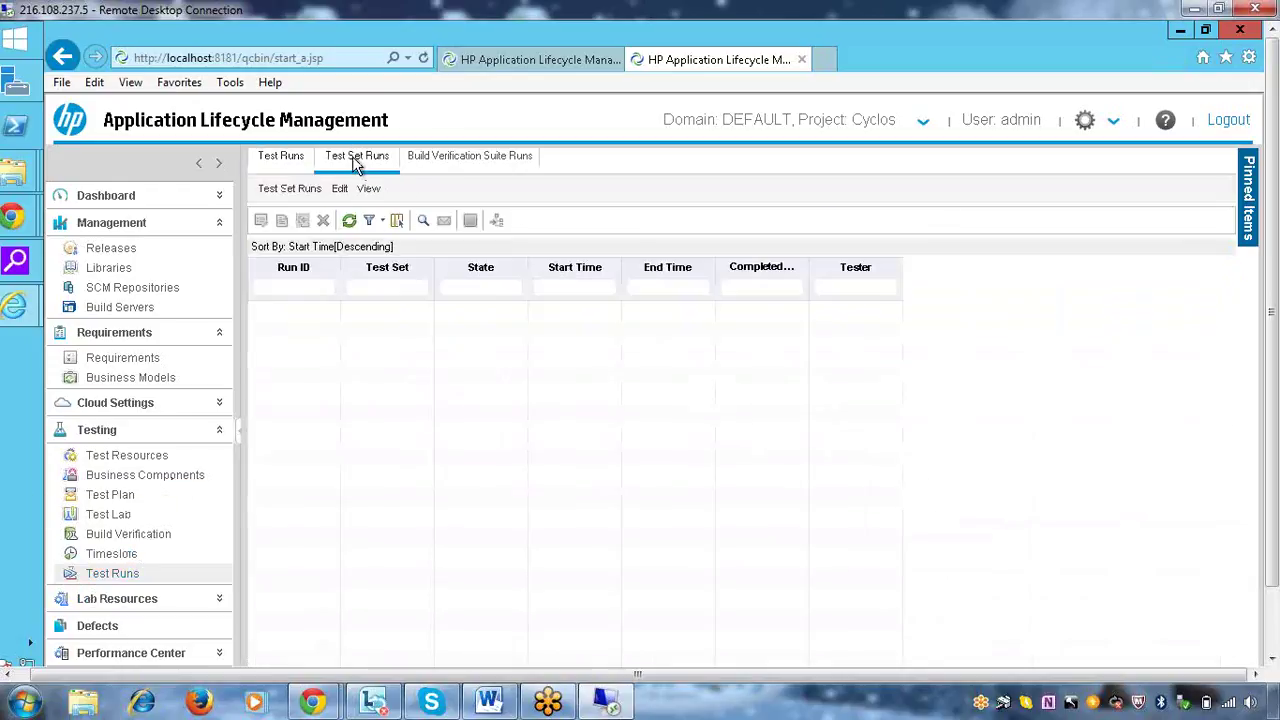
{"action": "left_click", "coordinate": [277, 157]}
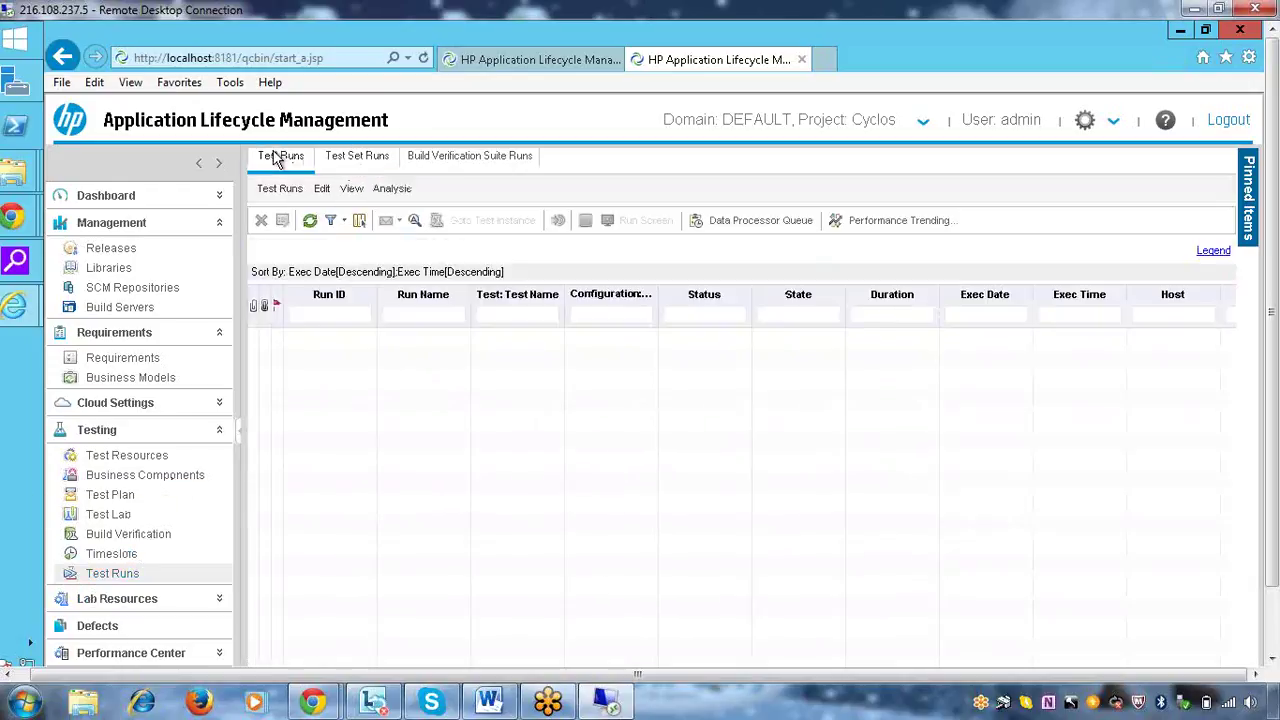
{"action": "left_click", "coordinate": [113, 518]}
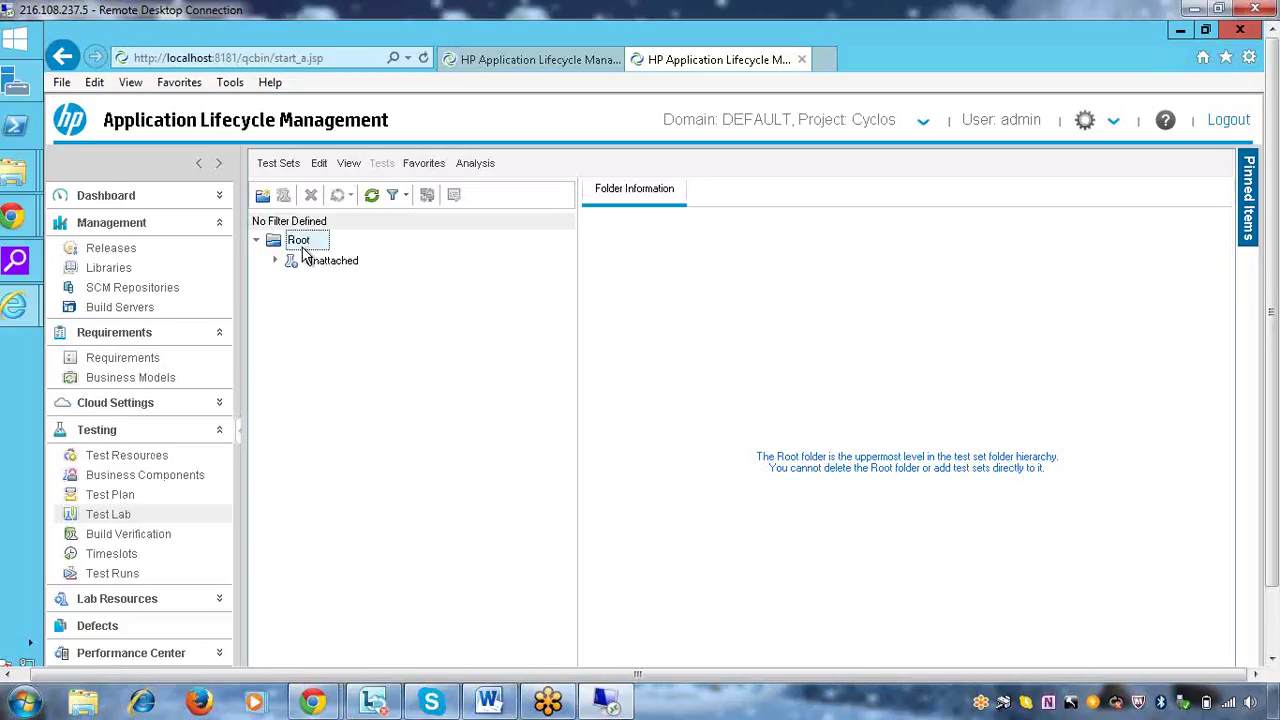
Create a test set folder named 'Cyclos execution' under Root
{"action": "right_click", "coordinate": [305, 252]}
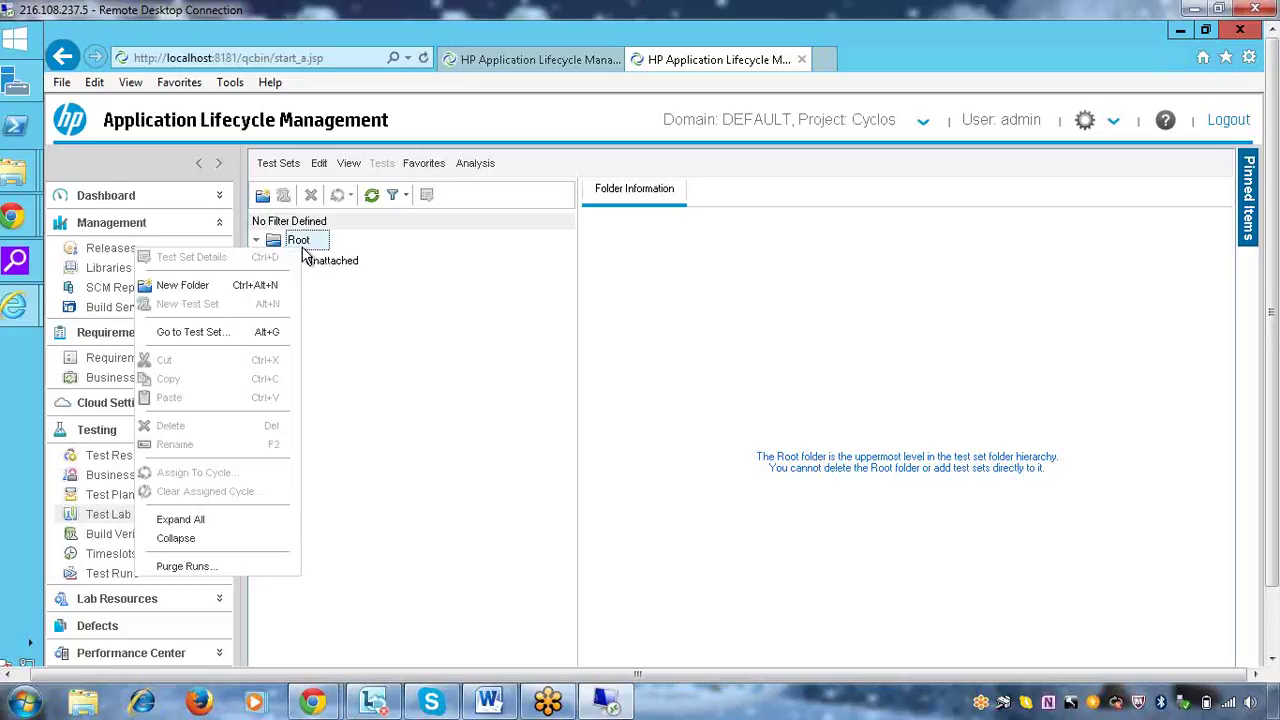
{"action": "left_click", "coordinate": [224, 286]}
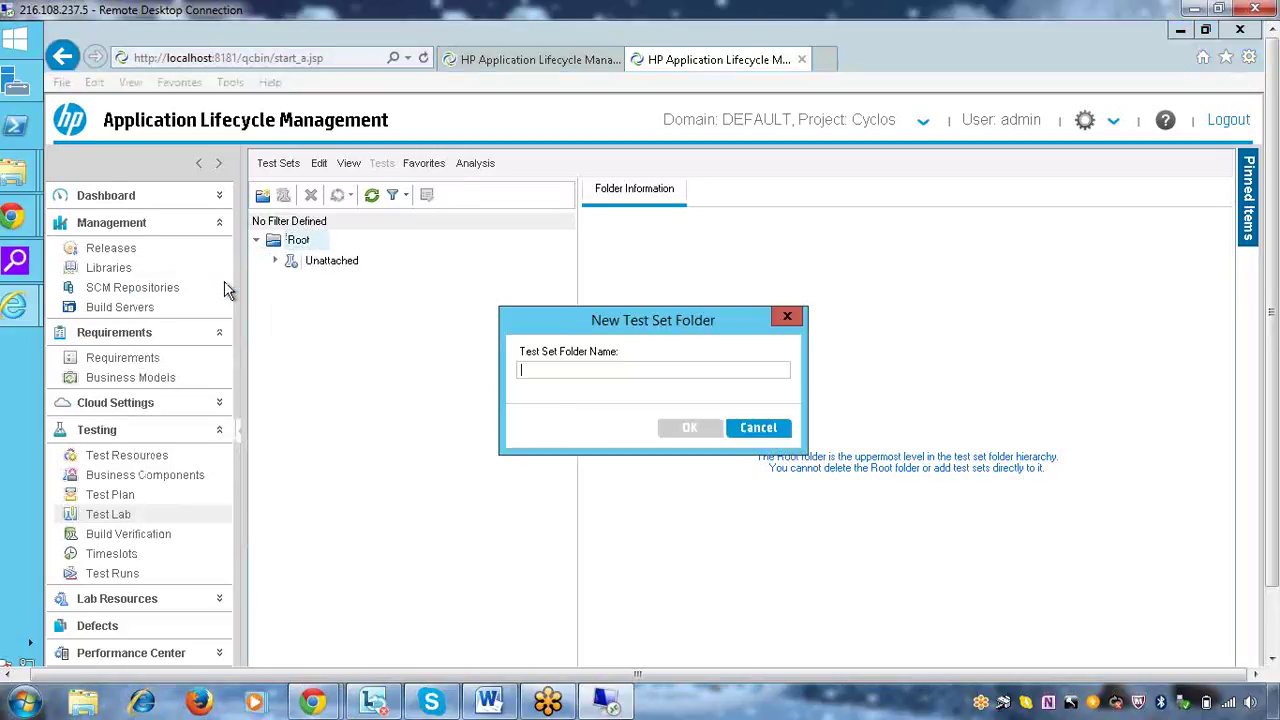
{"action": "type", "text": "C"}
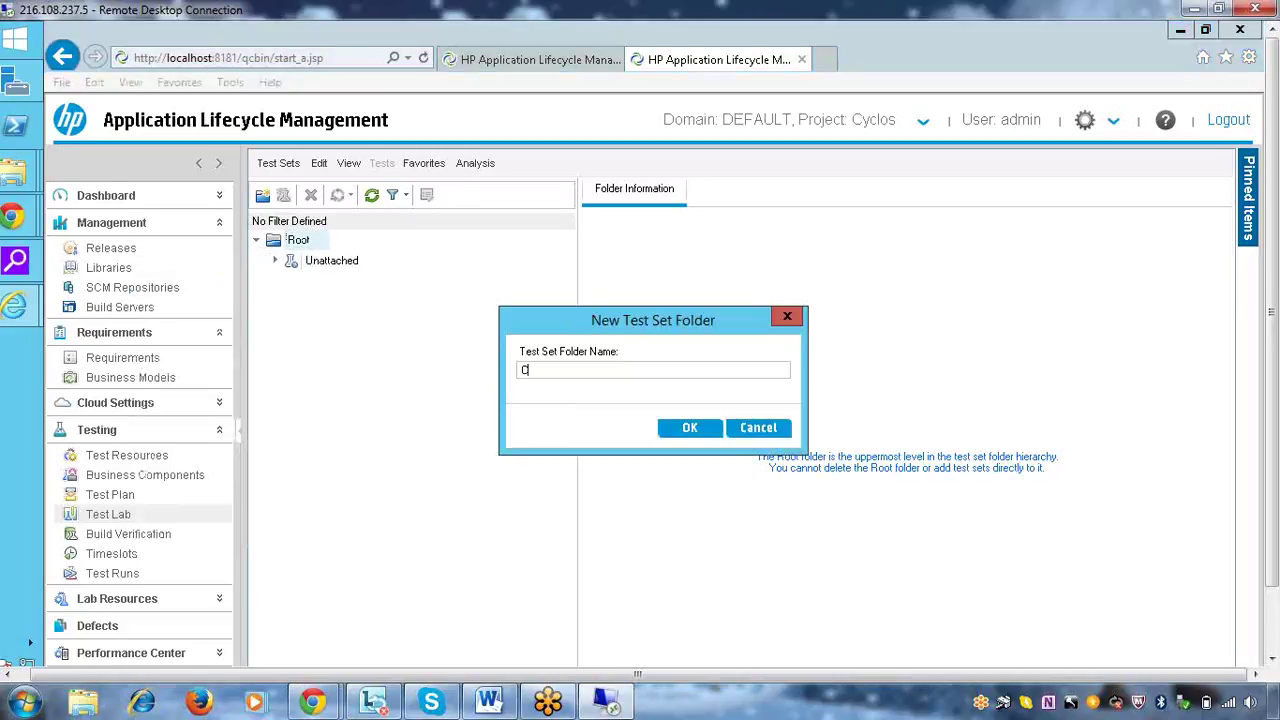
{"action": "type", "text": "yl"}
{"action": "key", "text": "BackSpace"}
{"action": "type", "text": "clos execution"}
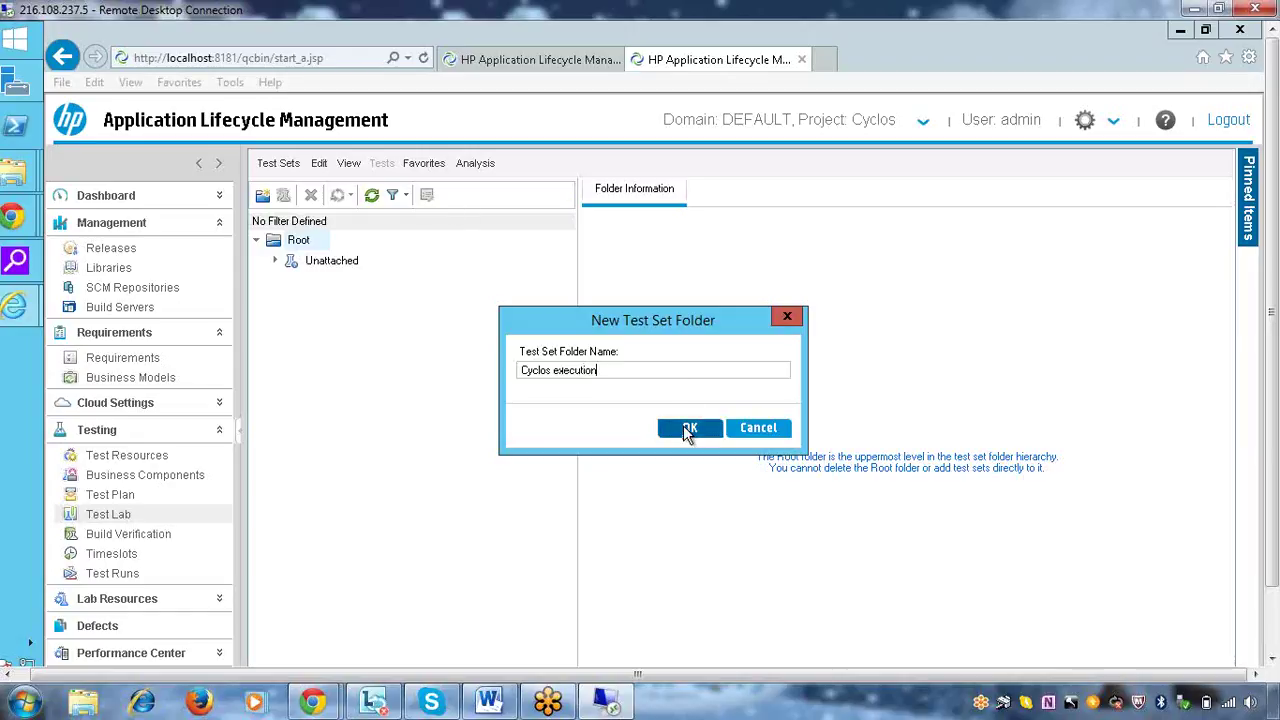
{"action": "left_click", "coordinate": [688, 428]}
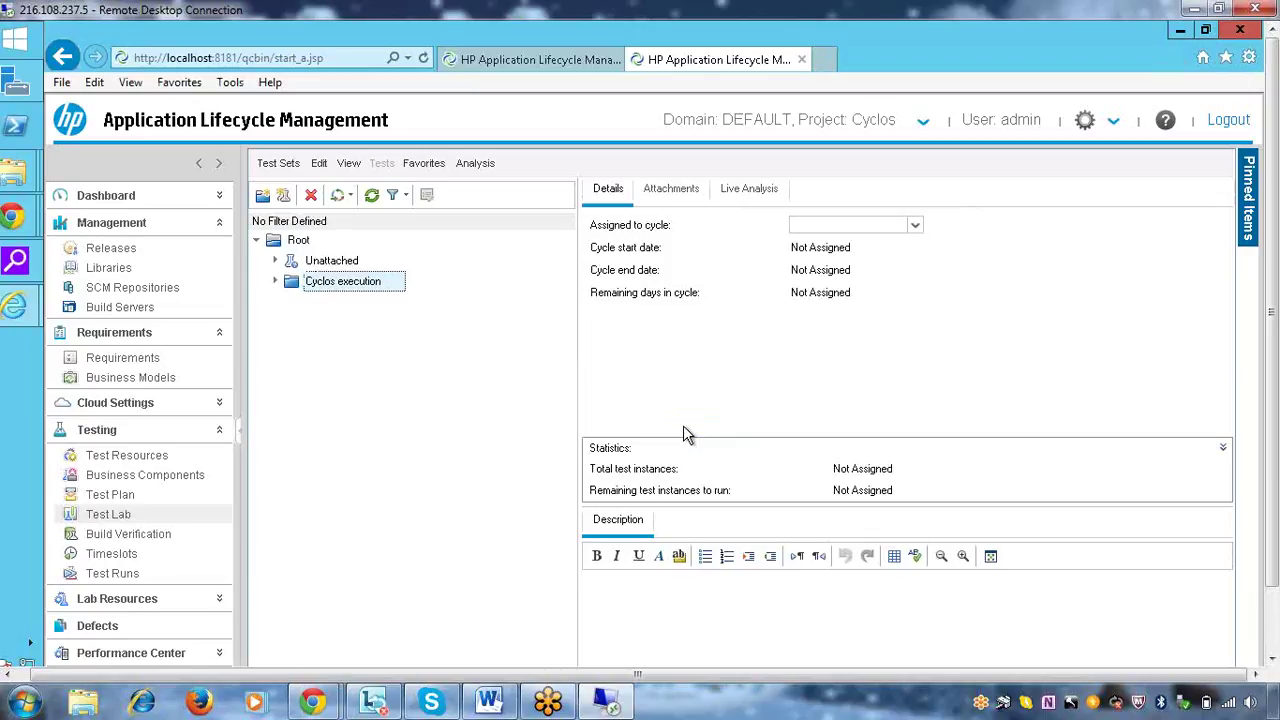
Start a subfolder inside Cyclos execution, then cancel without creating it
{"action": "right_click", "coordinate": [347, 289]}
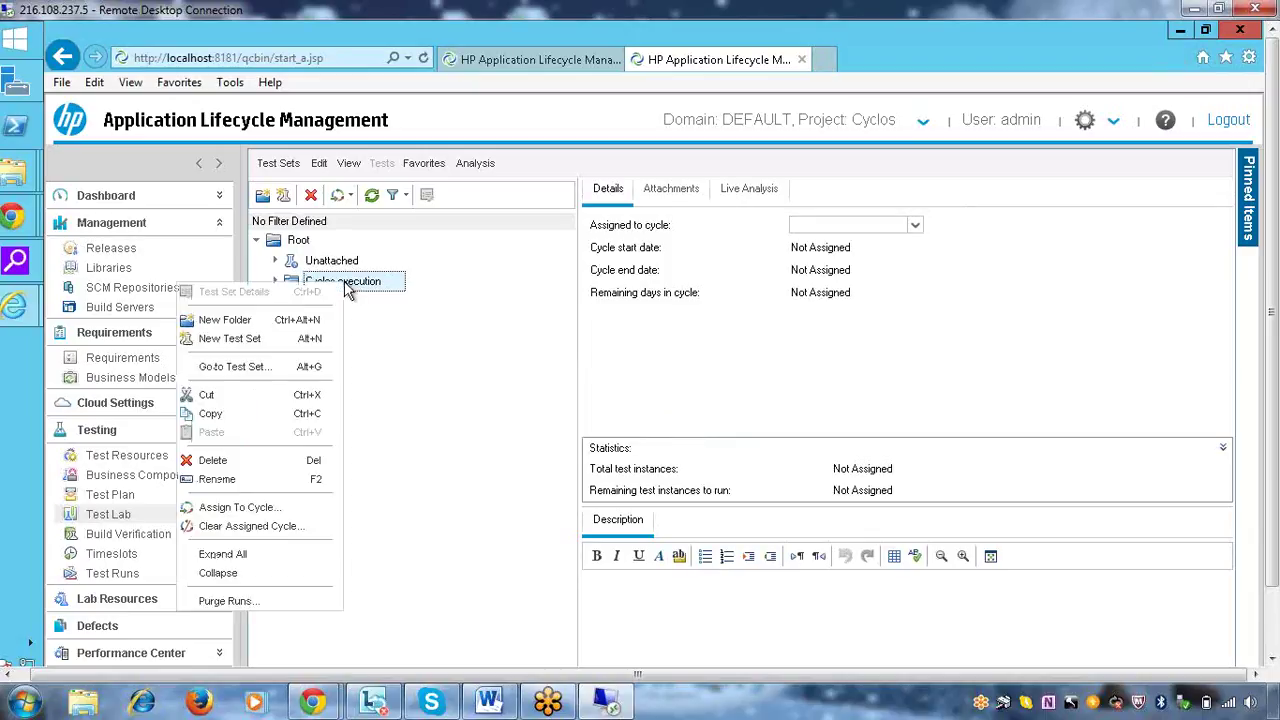
{"action": "left_click", "coordinate": [215, 322]}
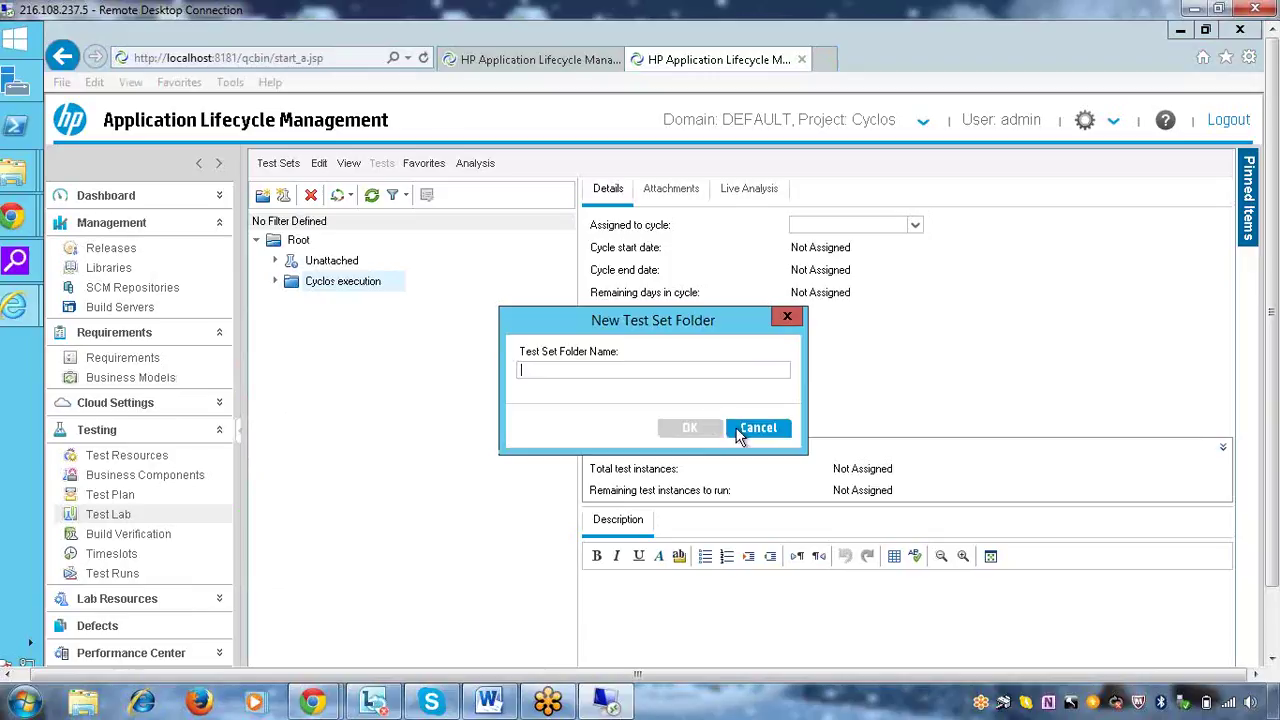
{"action": "left_click", "coordinate": [757, 428]}
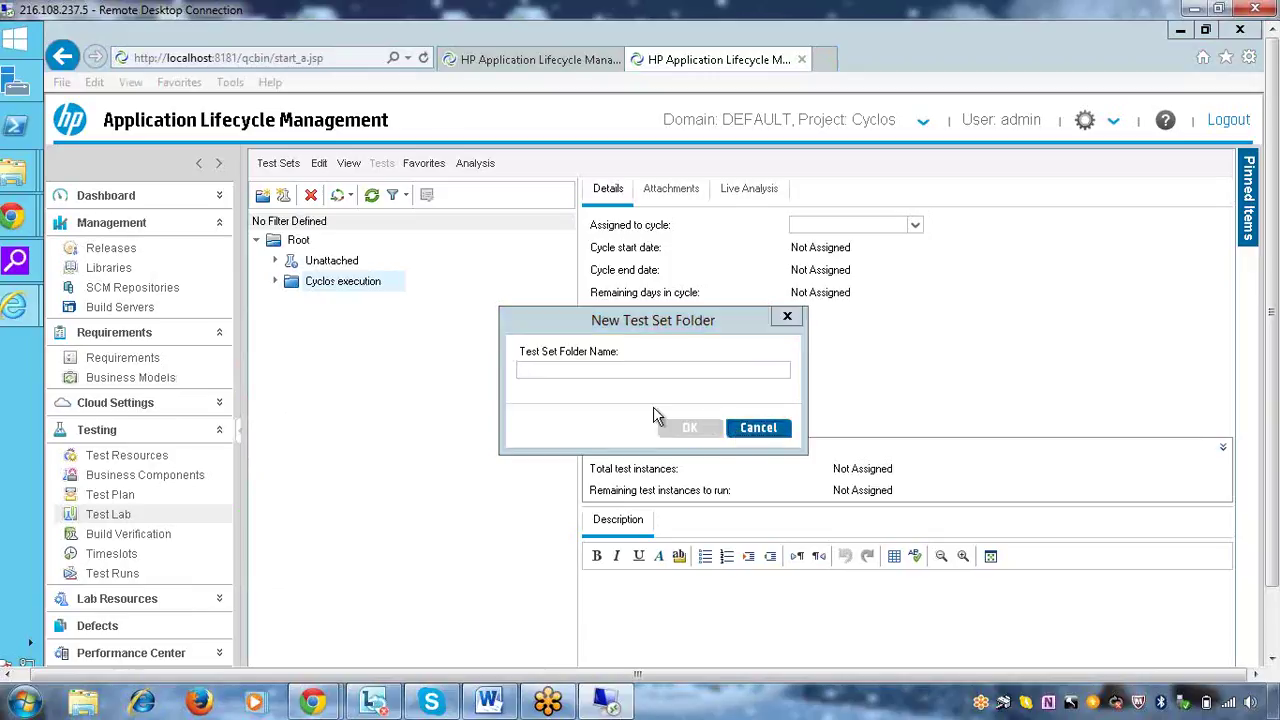
Define a new test set 'cycle1 test exection' in Cyclos execution, described as running on cycle1
{"action": "right_click", "coordinate": [335, 292]}
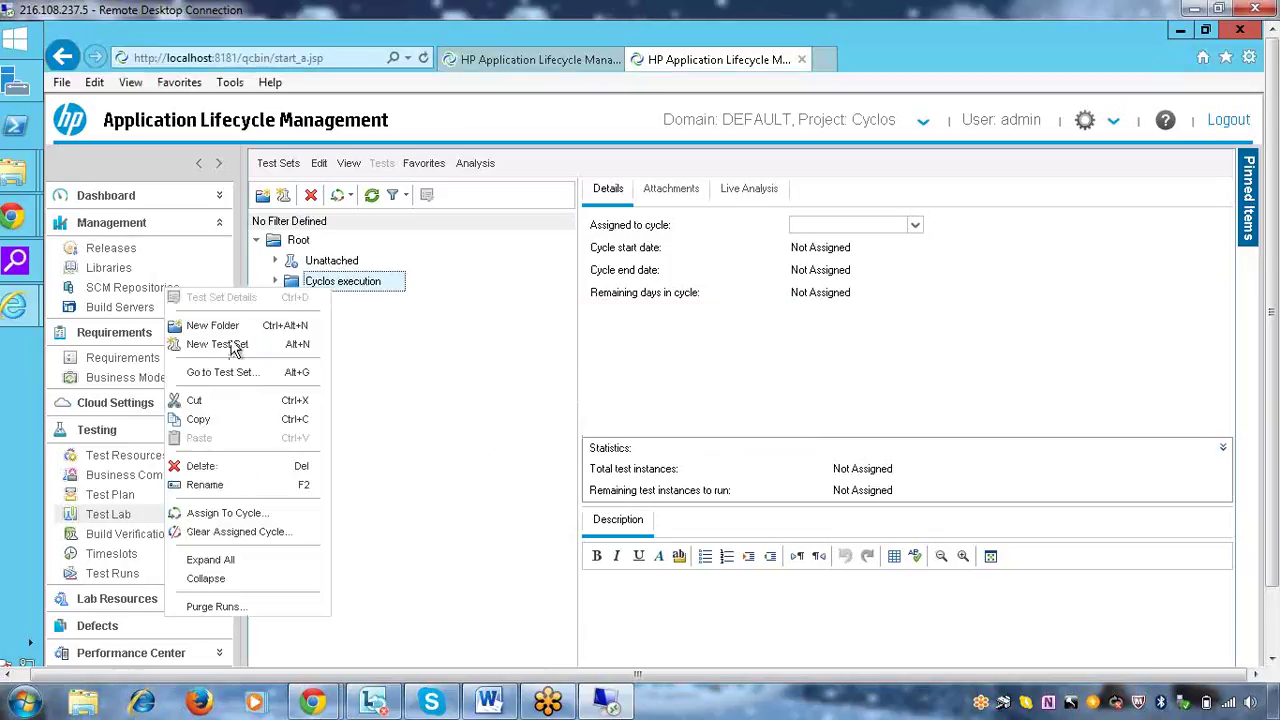
{"action": "left_click", "coordinate": [224, 356]}
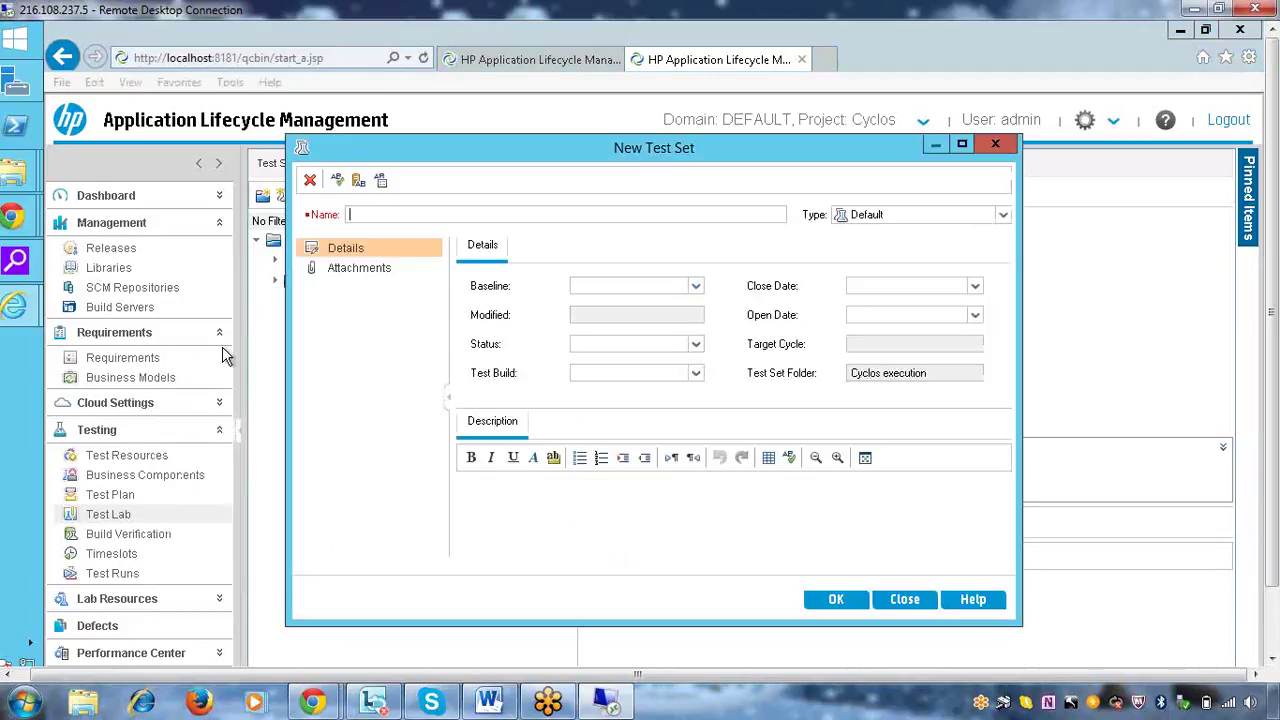
{"action": "type", "text": "cycle1 - test execution"}
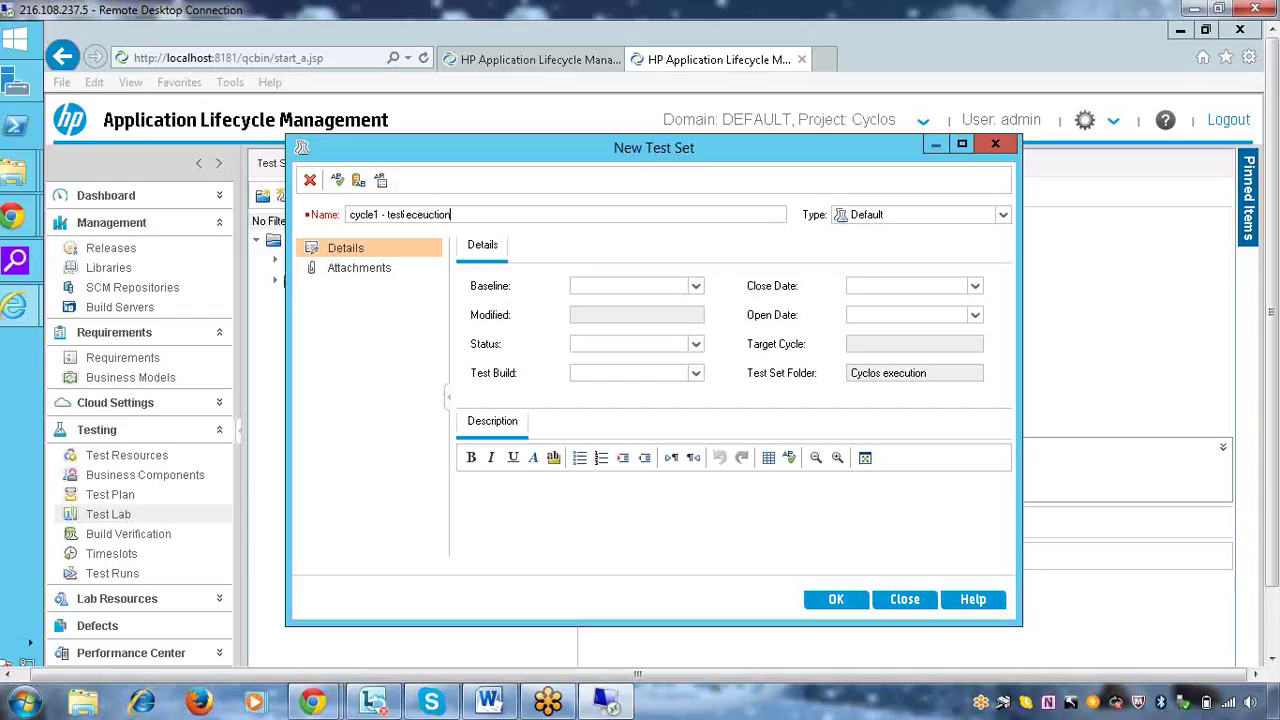
{"action": "key", "text": "backslash"}
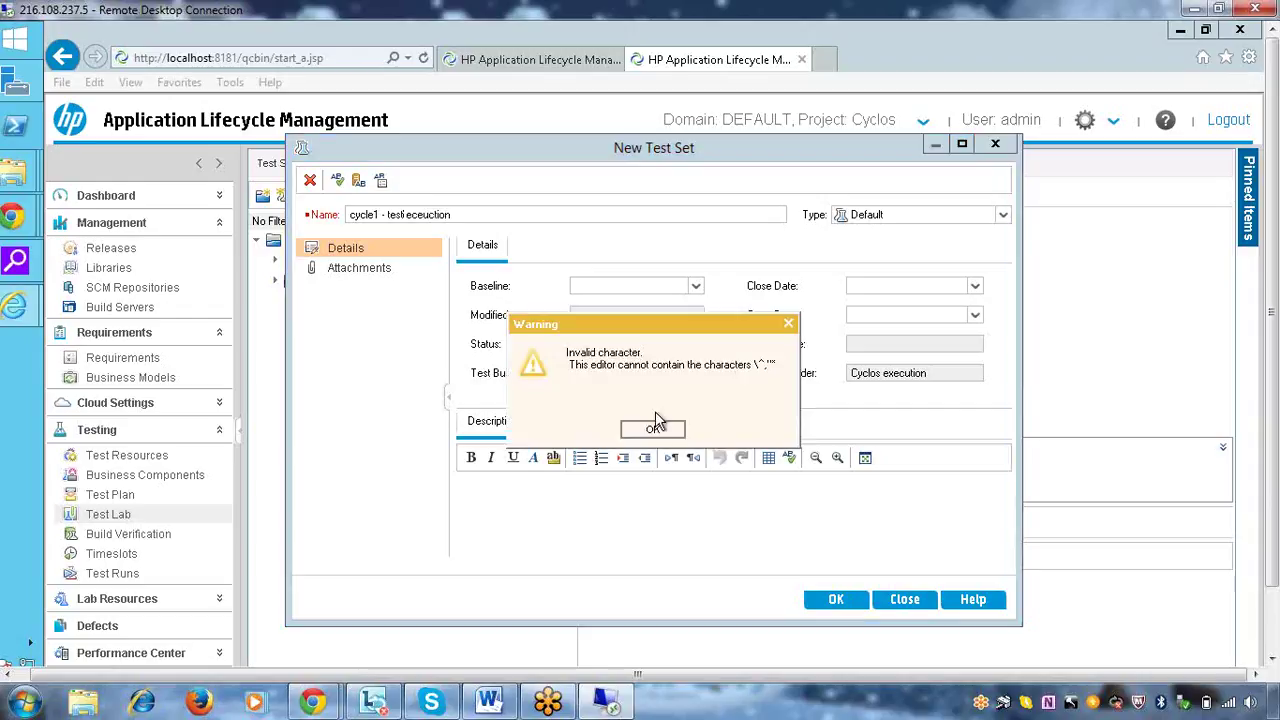
{"action": "left_click", "coordinate": [656, 436]}
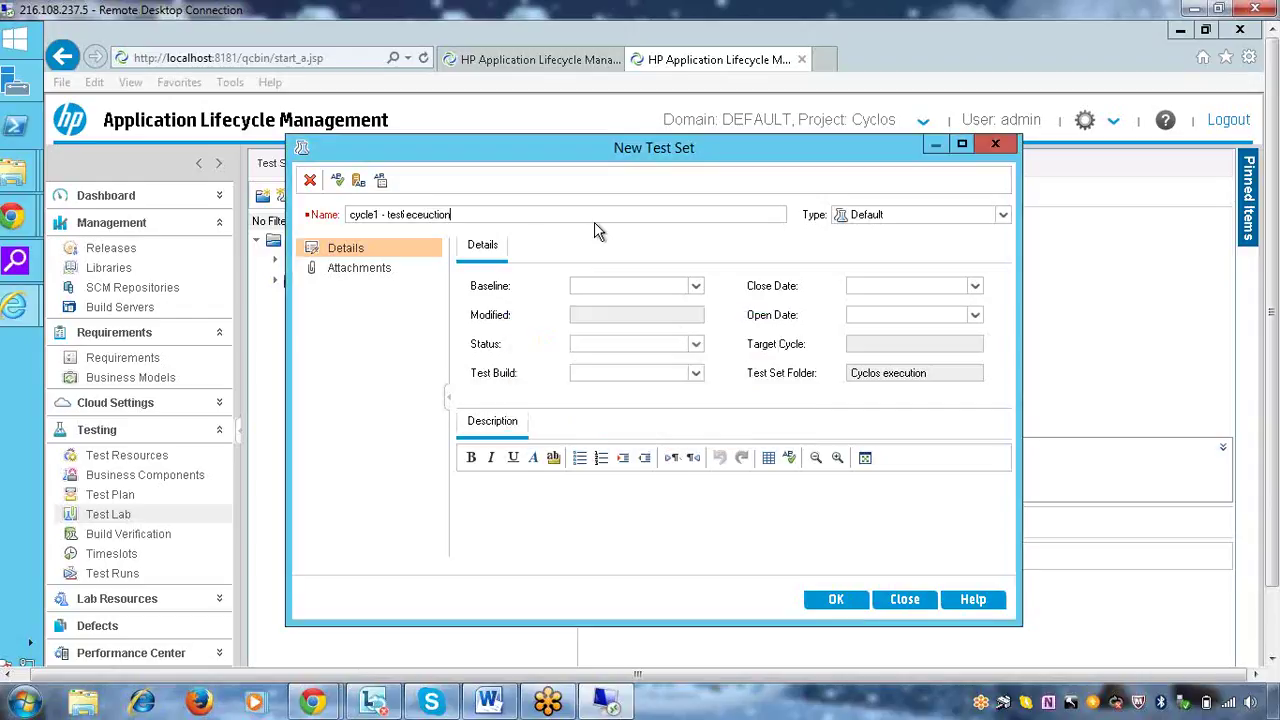
{"action": "key", "text": "BackSpace"}
{"action": "key", "text": "BackSpace"}
{"action": "key", "text": "BackSpace"}
{"action": "key", "text": "BackSpace"}
{"action": "key", "text": "BackSpace"}
{"action": "key", "text": "BackSpace"}
{"action": "key", "text": "BackSpace"}
{"action": "key", "text": "BackSpace"}
{"action": "type", "text": "execution"}
{"action": "left_click", "coordinate": [383, 214]}
{"action": "key", "text": "BackSpace"}
{"action": "left_click", "coordinate": [557, 508]}
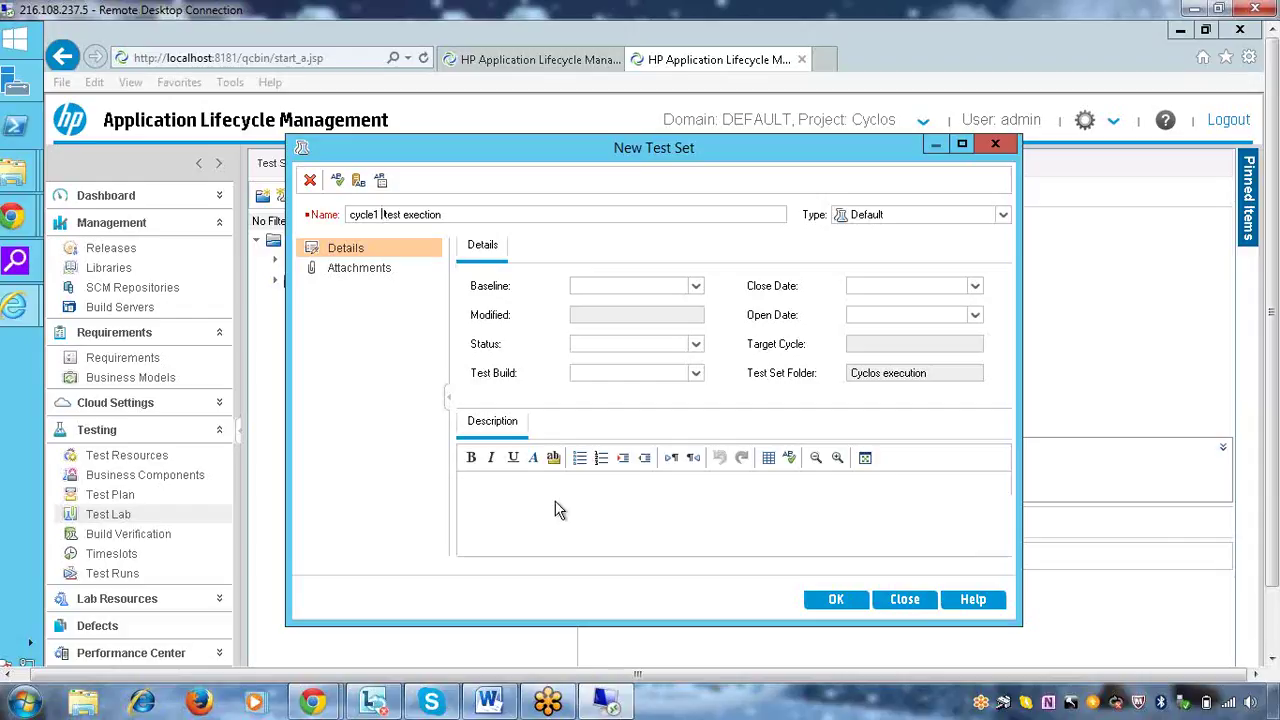
{"action": "type", "text": "this set iof test ce"}
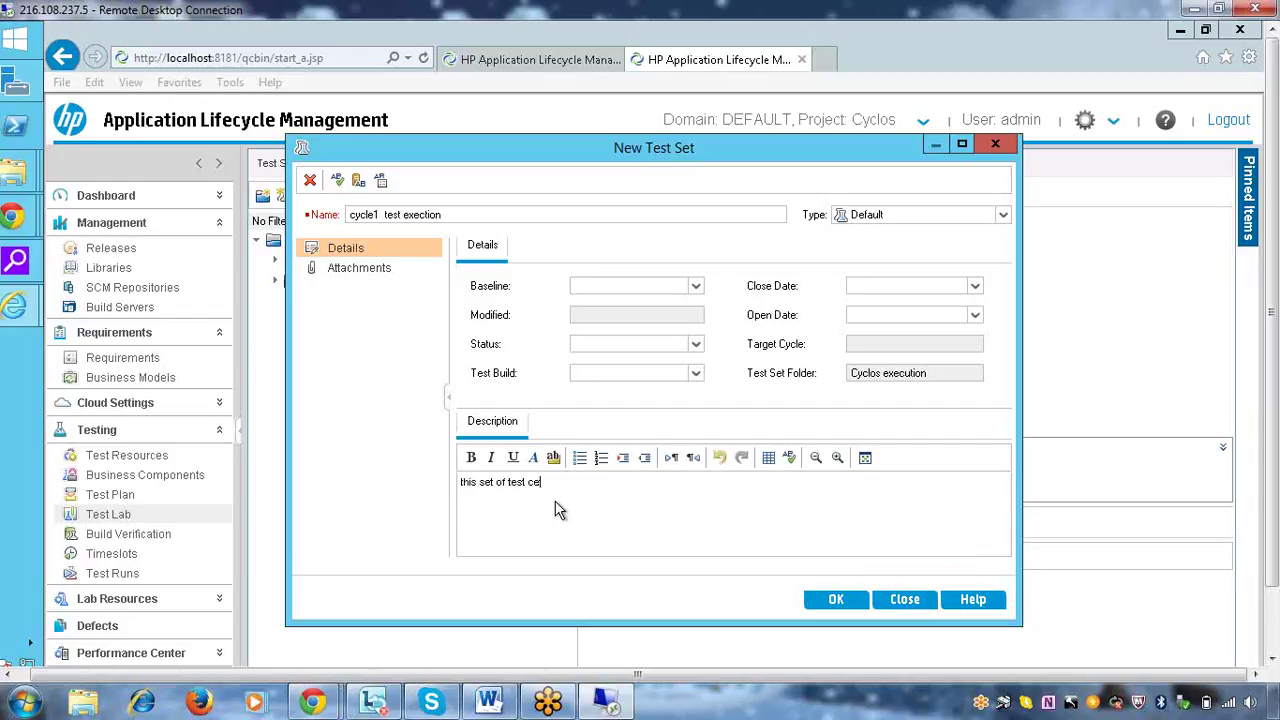
{"action": "type", "text": "ses will bp executed on the cycle1"}
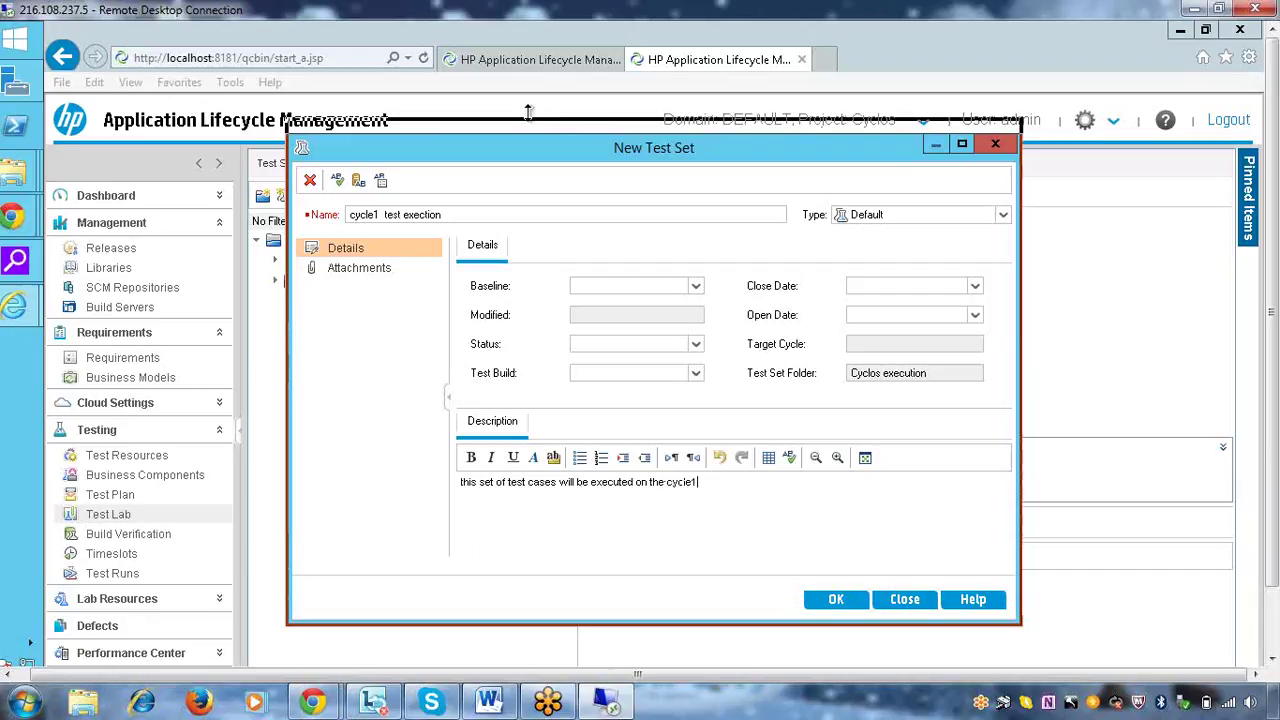
Set the test set type to Functional, leave build and baseline unset, and save it
{"action": "left_click_drag", "start_coordinate": [562, 155], "coordinate": [385, 103]}
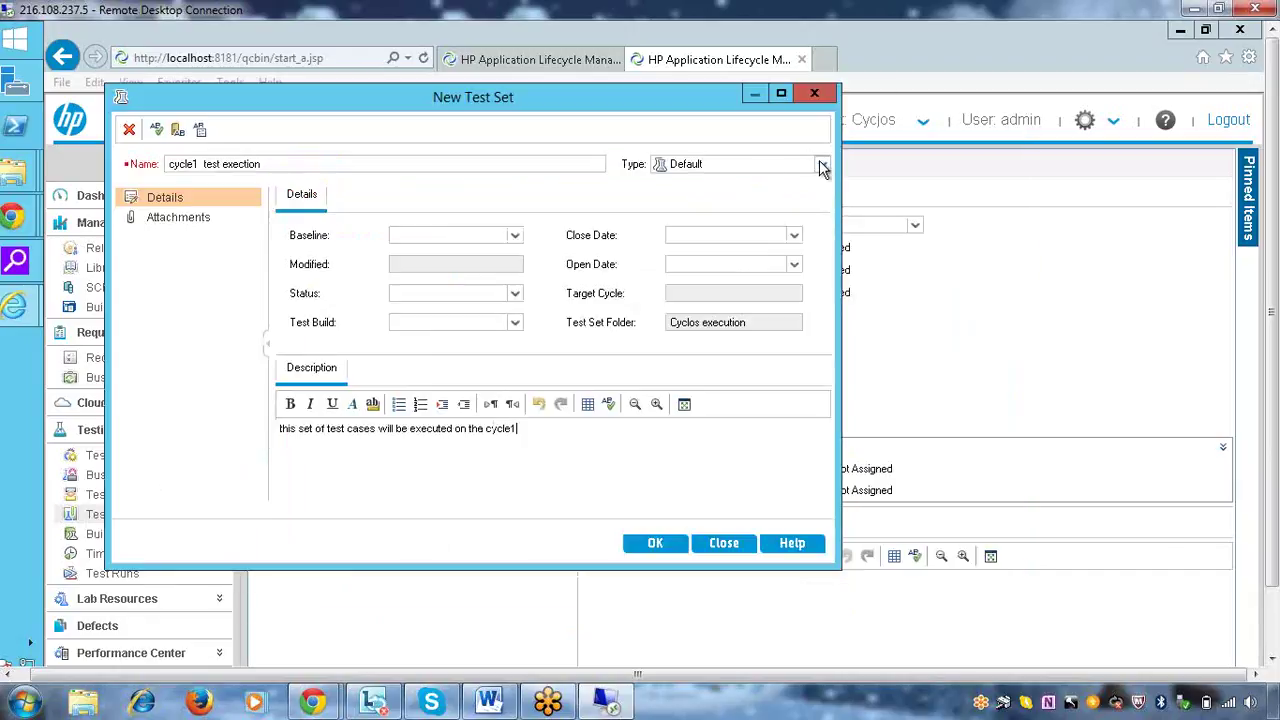
{"action": "left_click", "coordinate": [821, 166]}
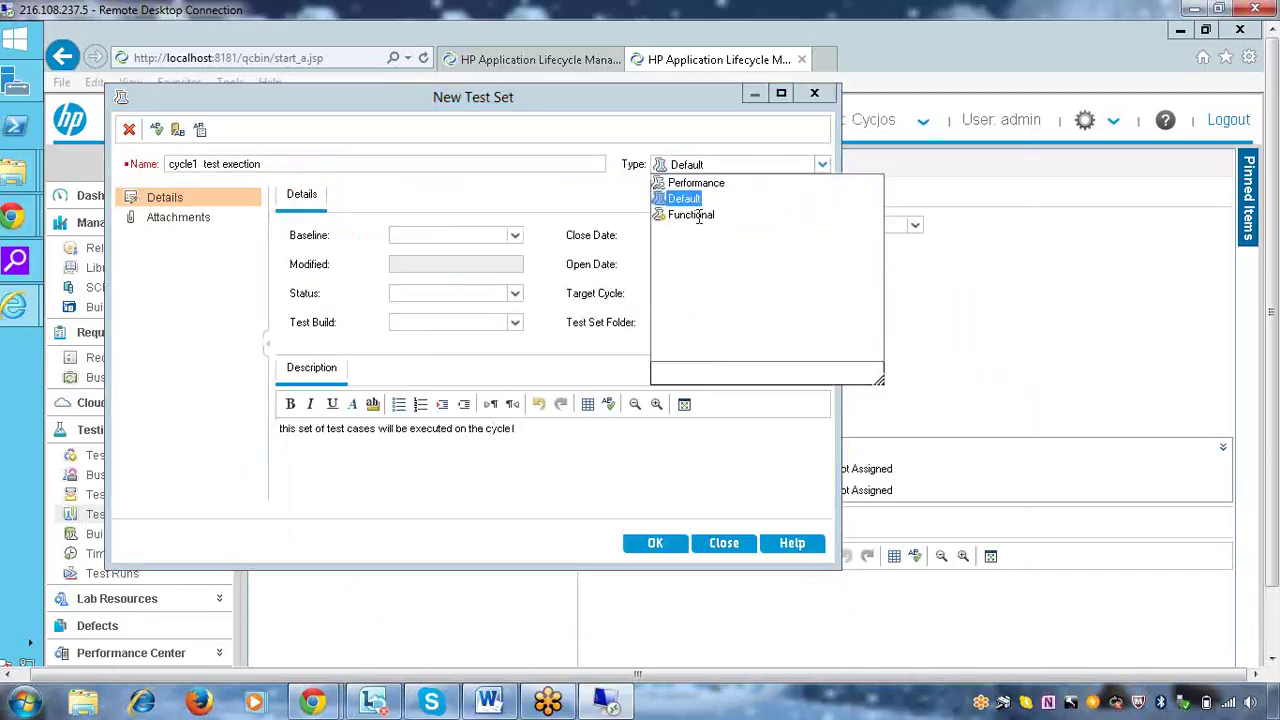
{"action": "left_click", "coordinate": [697, 214]}
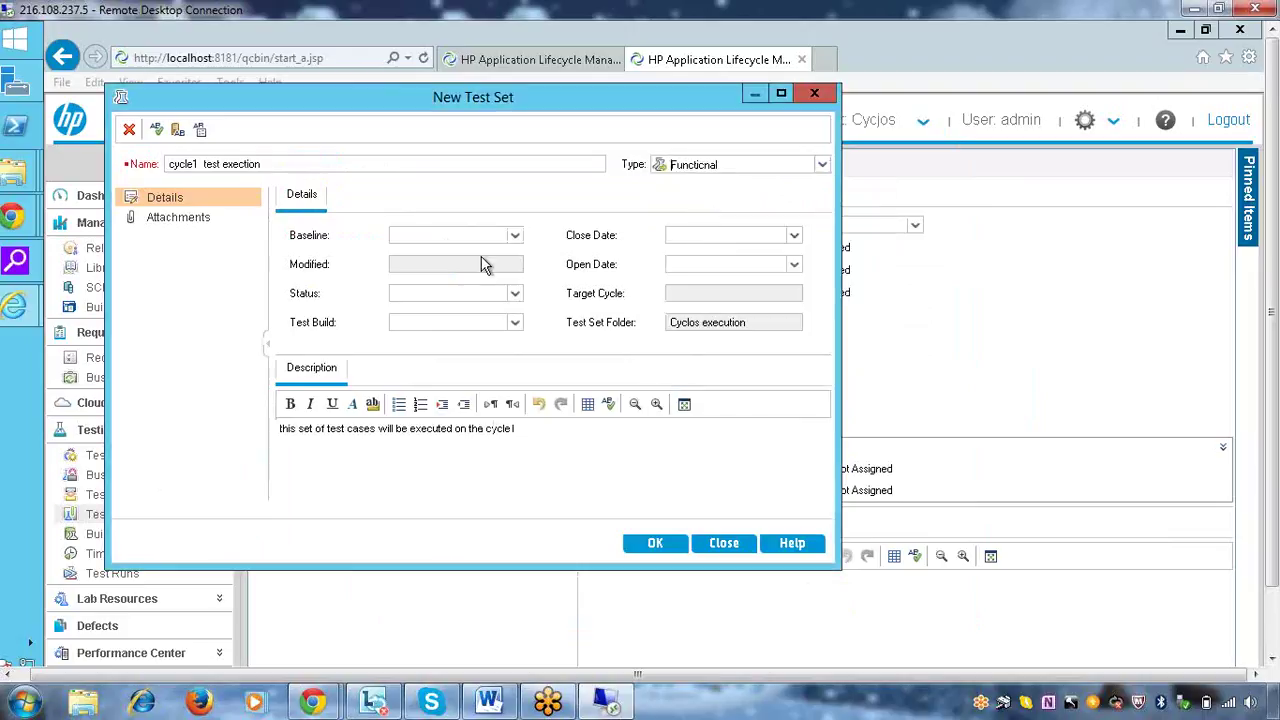
{"action": "left_click", "coordinate": [514, 322]}
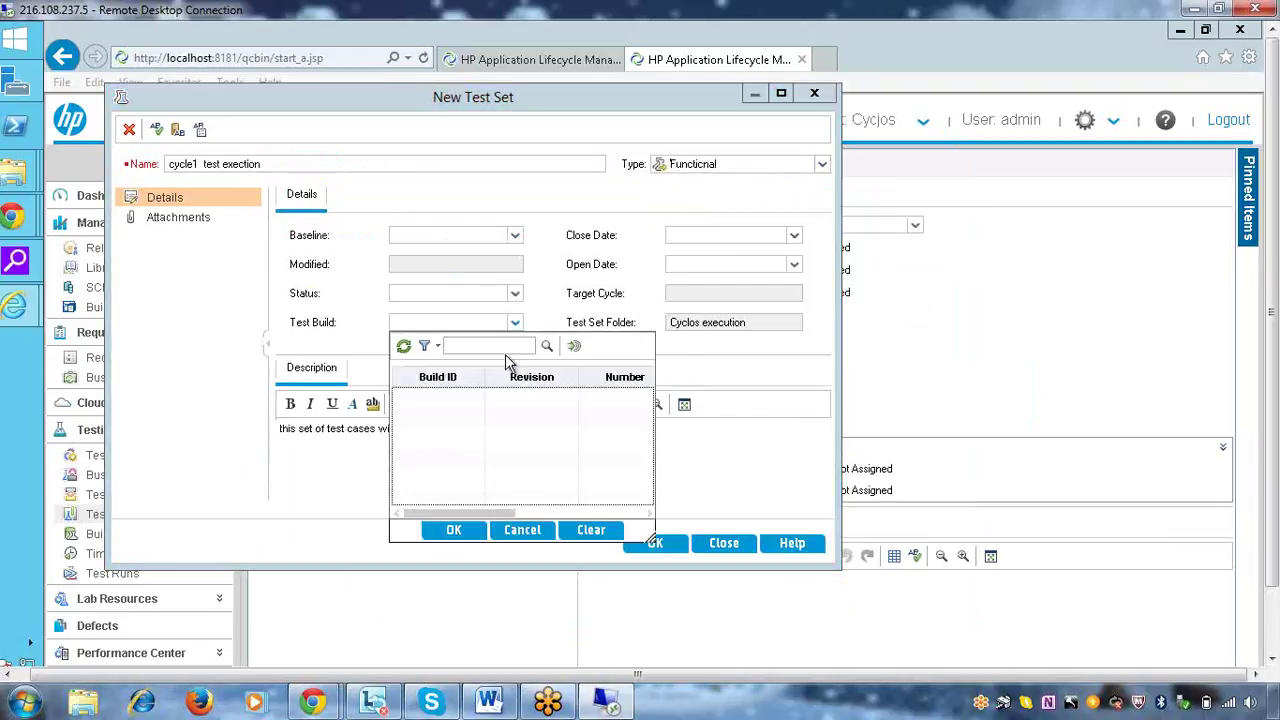
{"action": "left_click", "coordinate": [528, 532]}
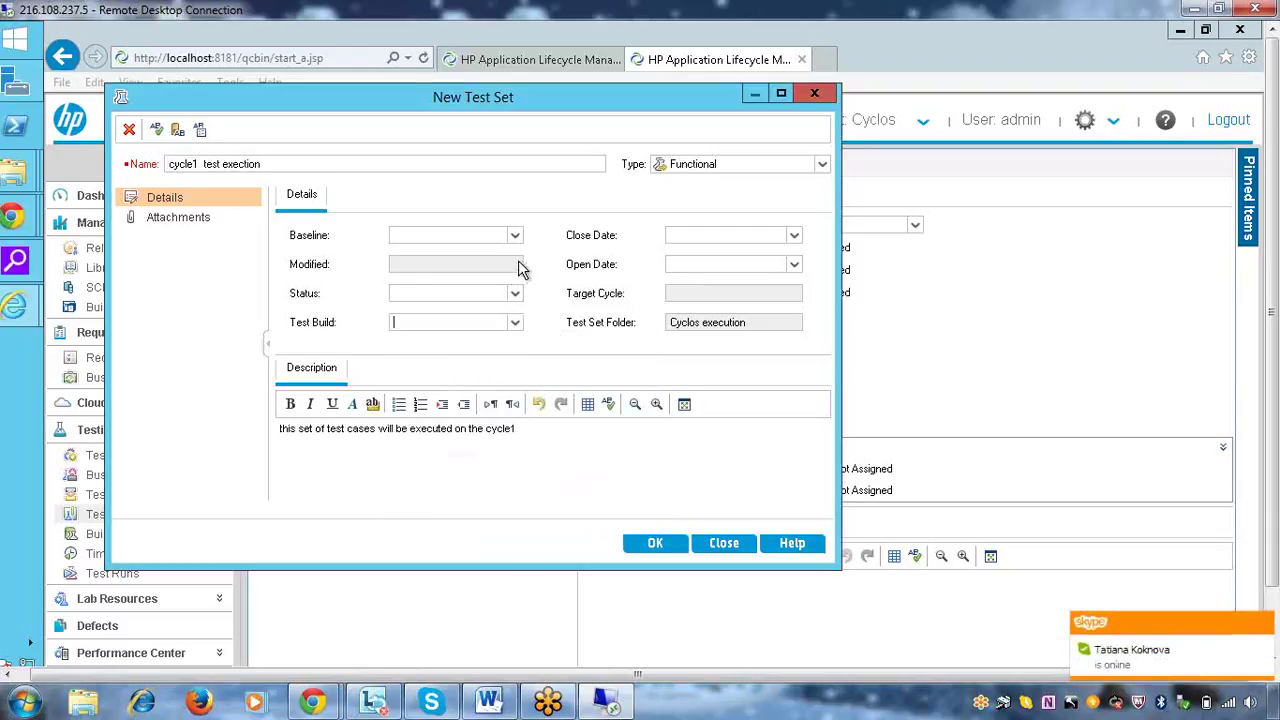
{"action": "left_click", "coordinate": [515, 237]}
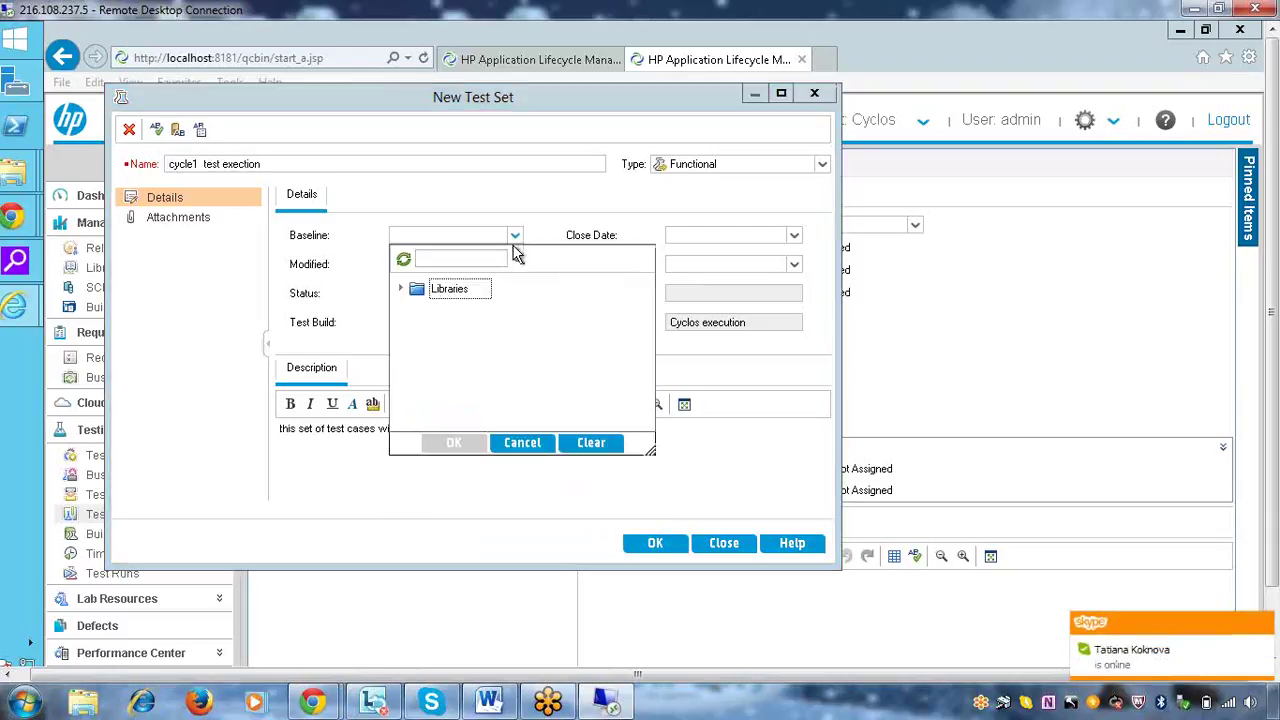
{"action": "left_click", "coordinate": [763, 352]}
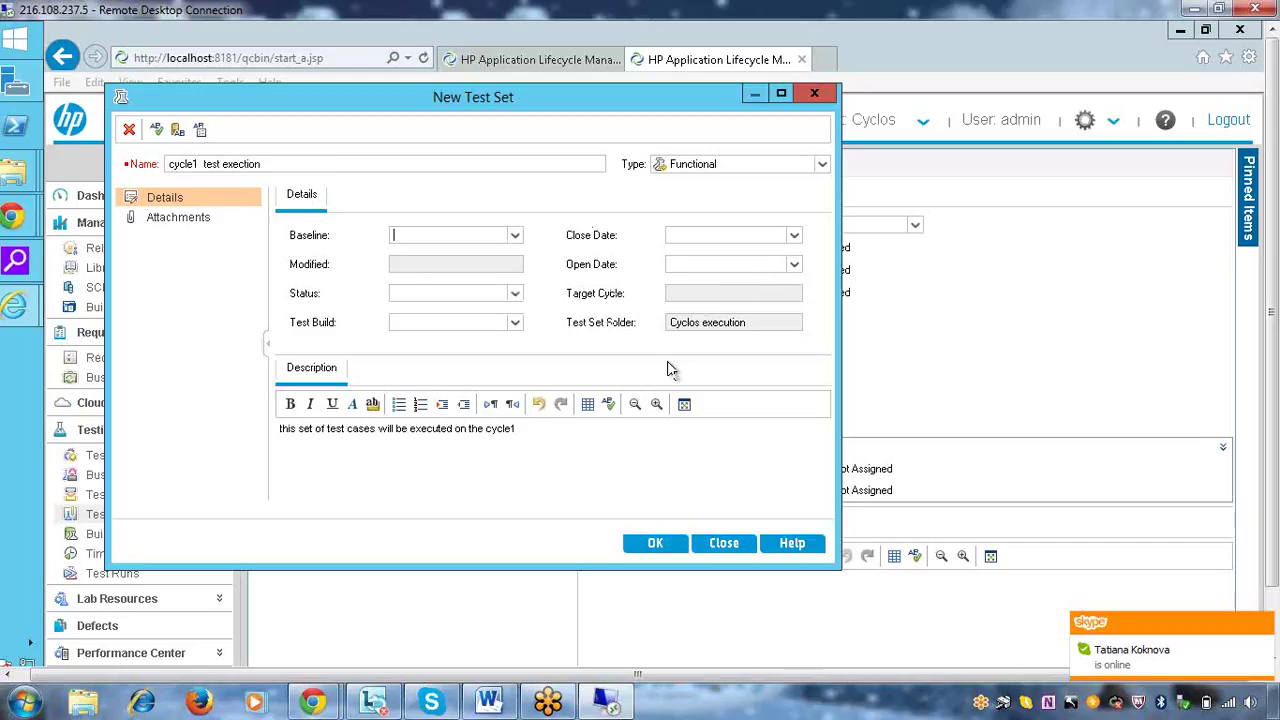
{"action": "left_click", "coordinate": [652, 549]}
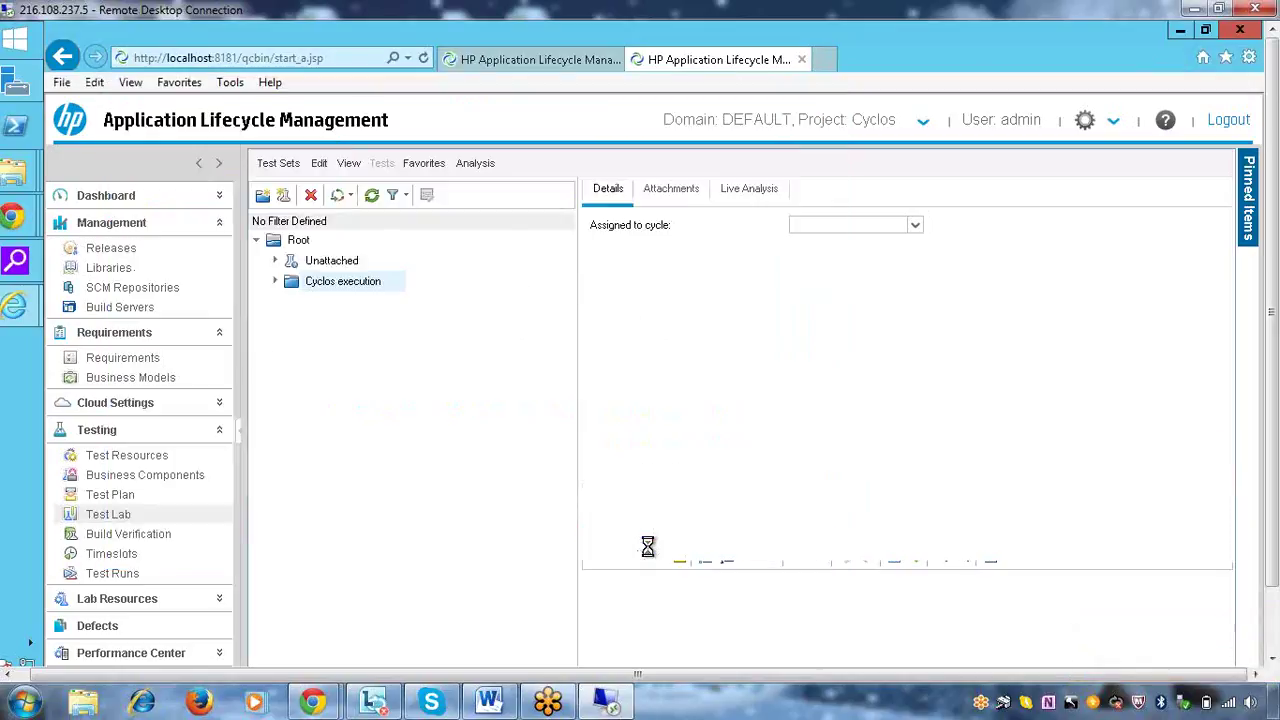
Create test set 'cycle2 test execution' in Cyclos execution with a description about cycle2
{"action": "right_click", "coordinate": [350, 283]}
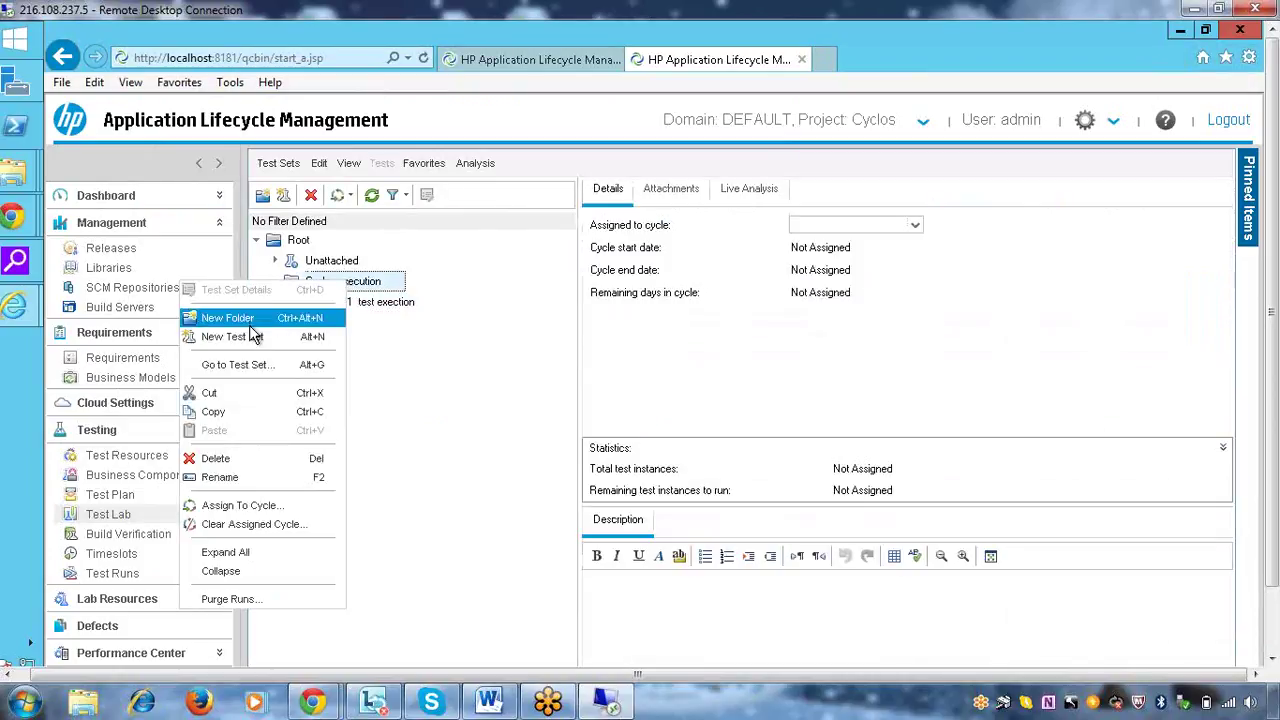
{"action": "left_click", "coordinate": [266, 340]}
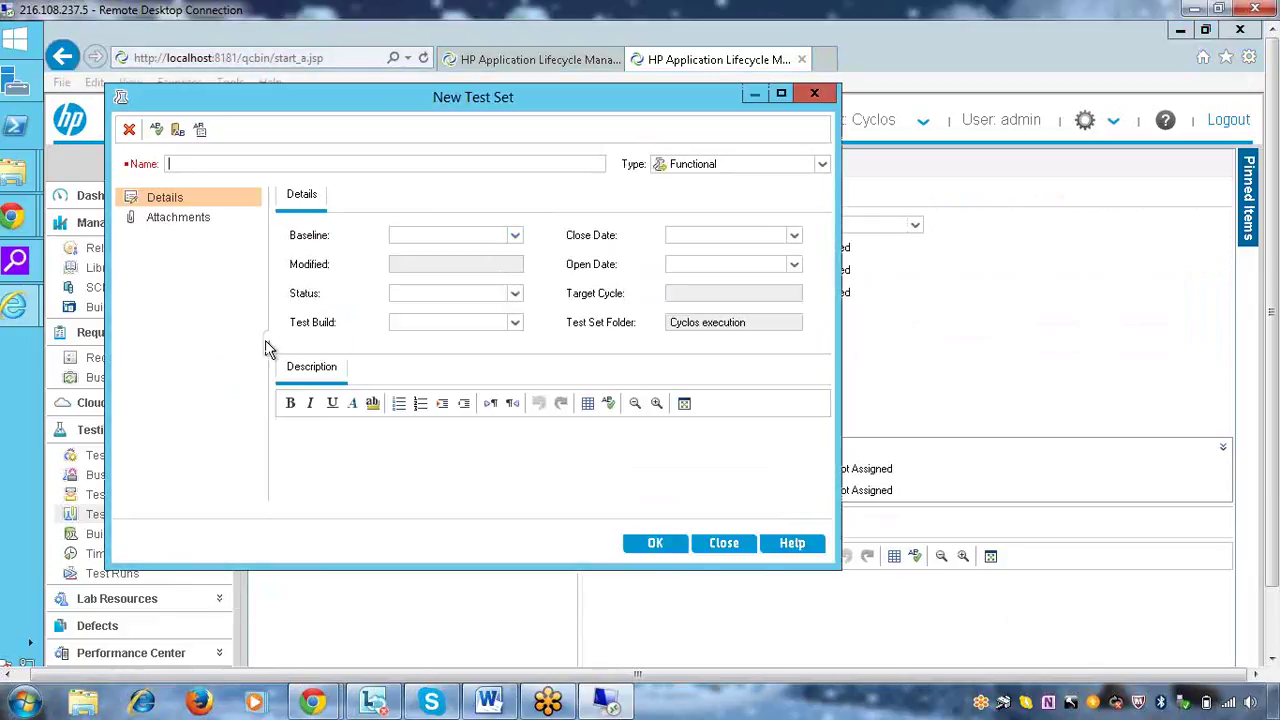
{"action": "type", "text": "cycle2 test"}
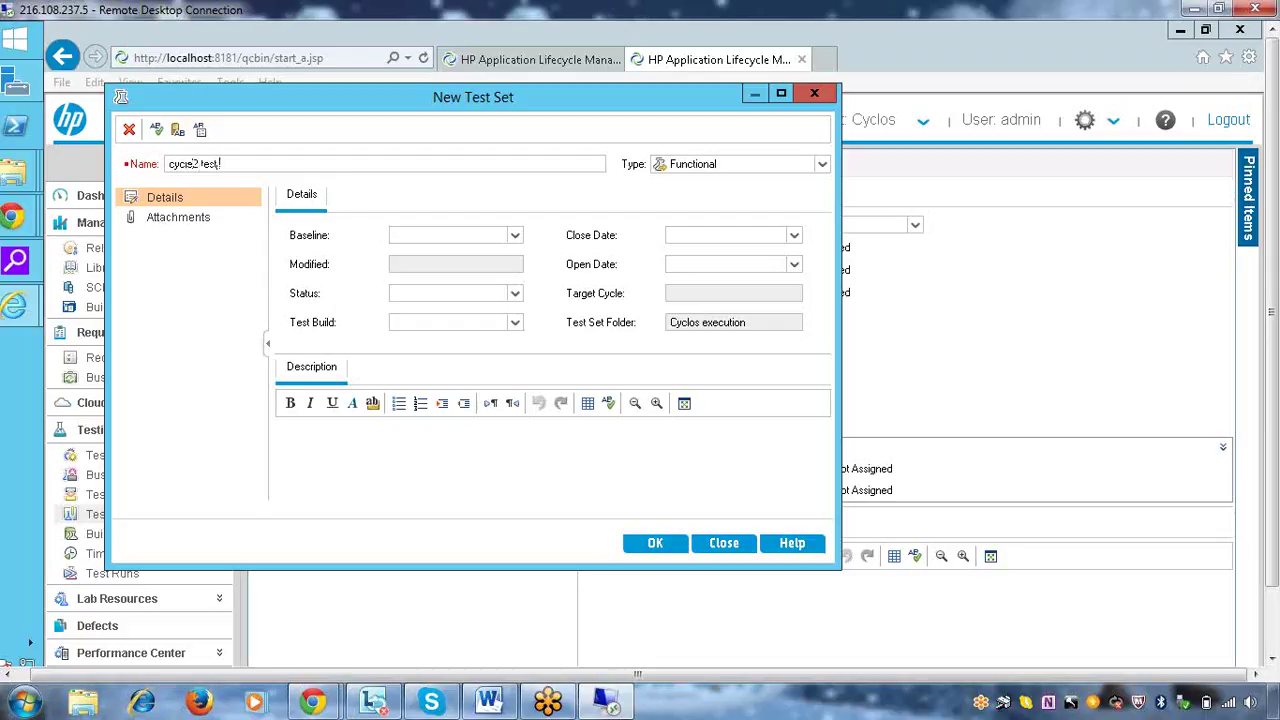
{"action": "type", "text": " execution"}
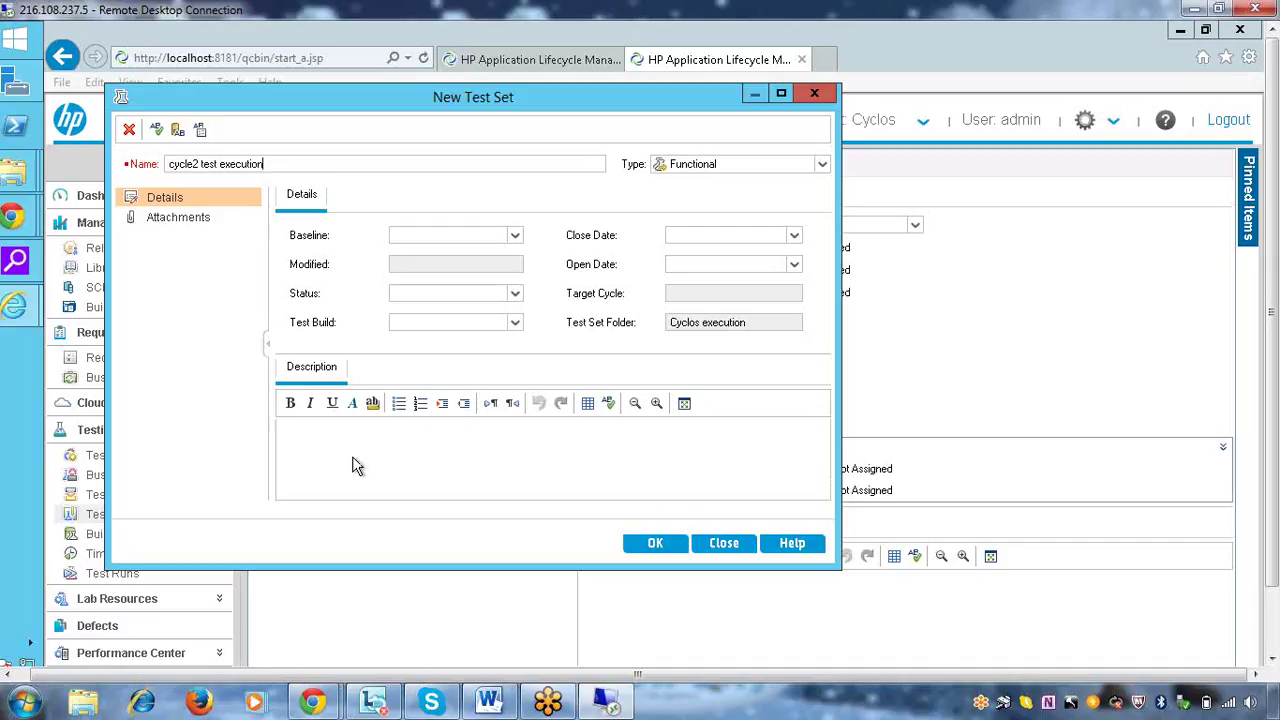
{"action": "type", "text": "thi sel"}
{"action": "key", "text": "BackSpace"}
{"action": "key", "text": "BackSpace"}
{"action": "key", "text": "BackSpace"}
{"action": "key", "text": "BackSpace"}
{"action": "type", "text": "s"}
{"action": "type", "text": " is e"}
{"action": "type", "text": "l"}
{"action": "type", "text": "es will be used "}
{"action": "type", "text": "for "}
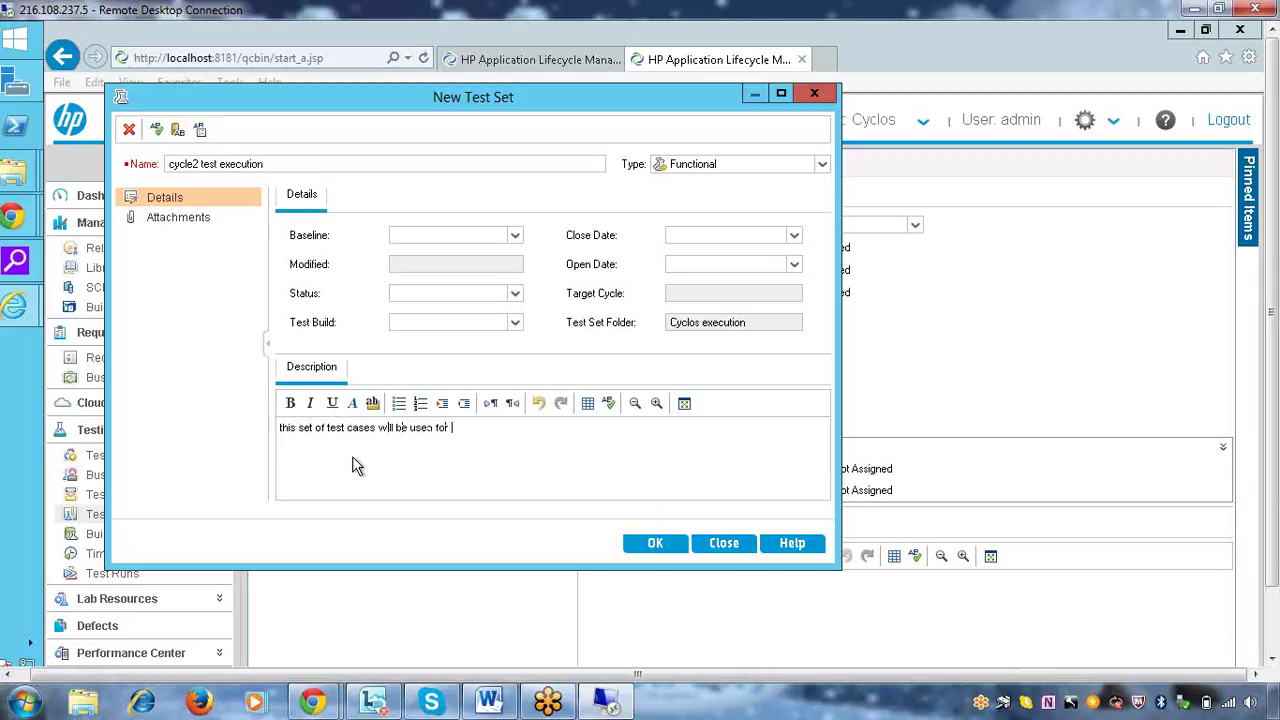
{"action": "type", "text": "cycle2"}
{"action": "key", "text": "BackSpace"}
{"action": "type", "text": "2 executio"}
{"action": "left_click", "coordinate": [660, 544]}
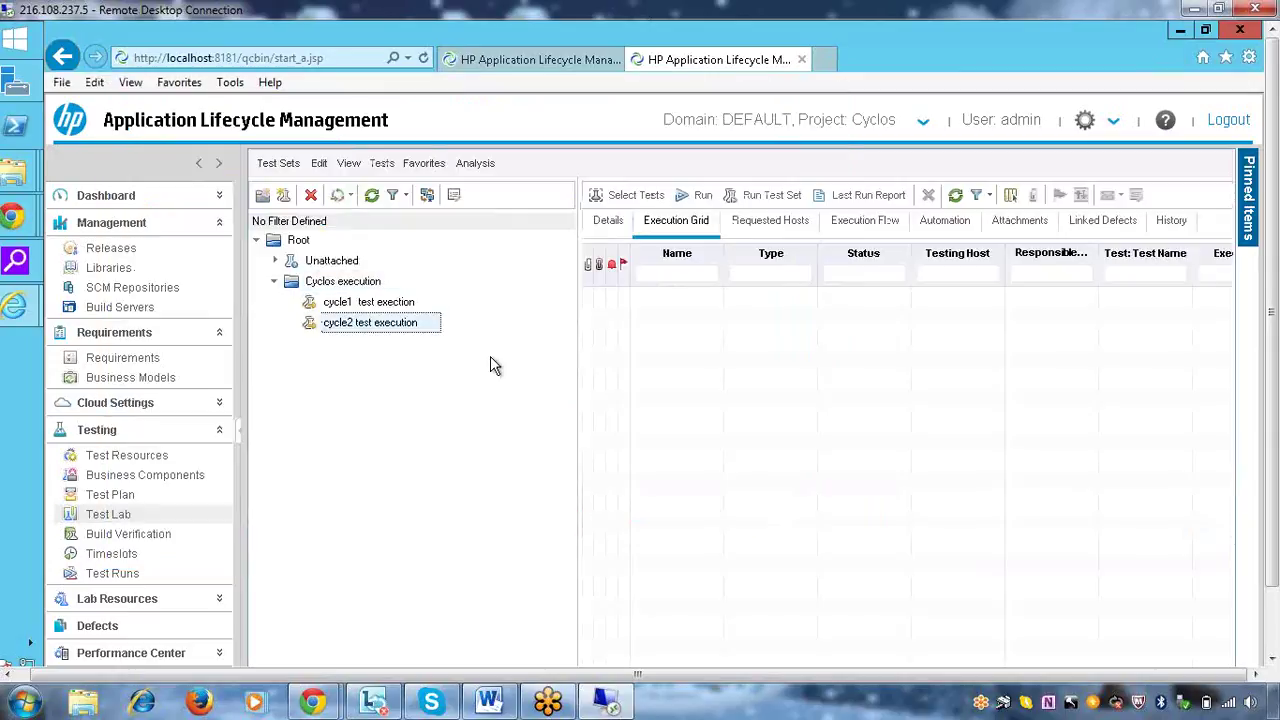
Open cycle1 test exection and show the Test Plan Tree at Cyclos > Functional test cases
{"action": "left_click", "coordinate": [373, 305]}
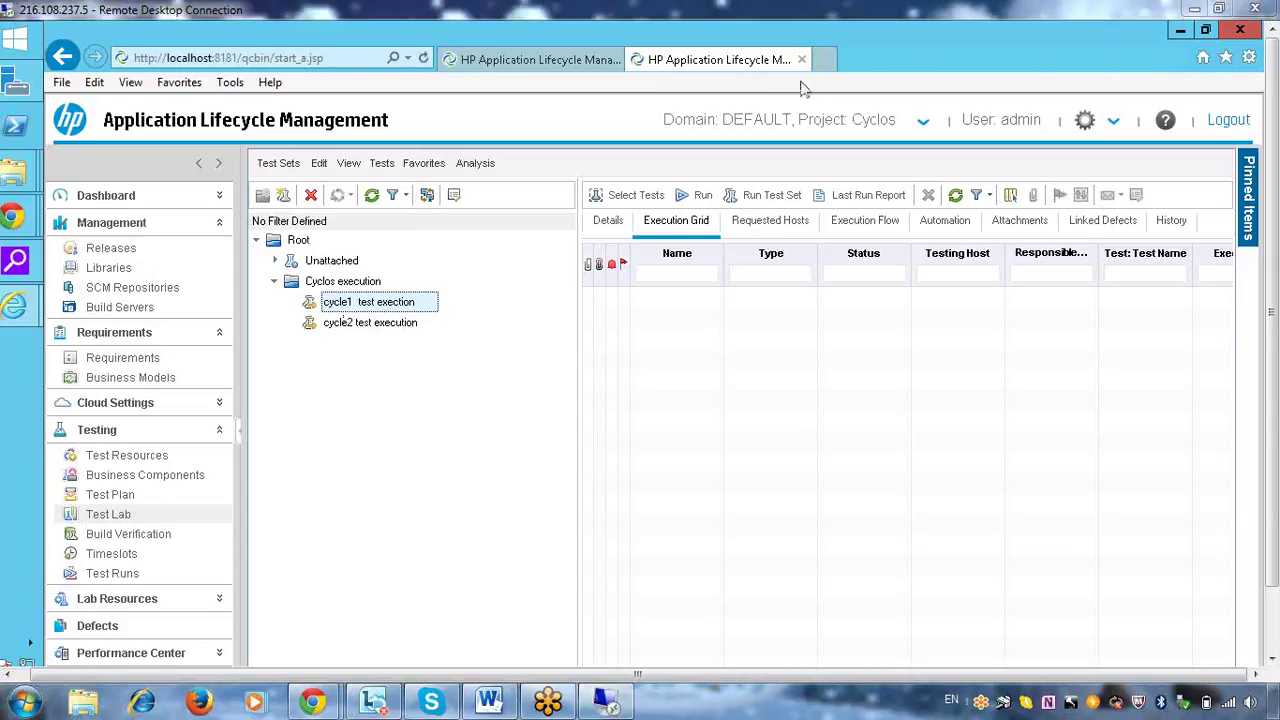
{"action": "left_click", "coordinate": [627, 197]}
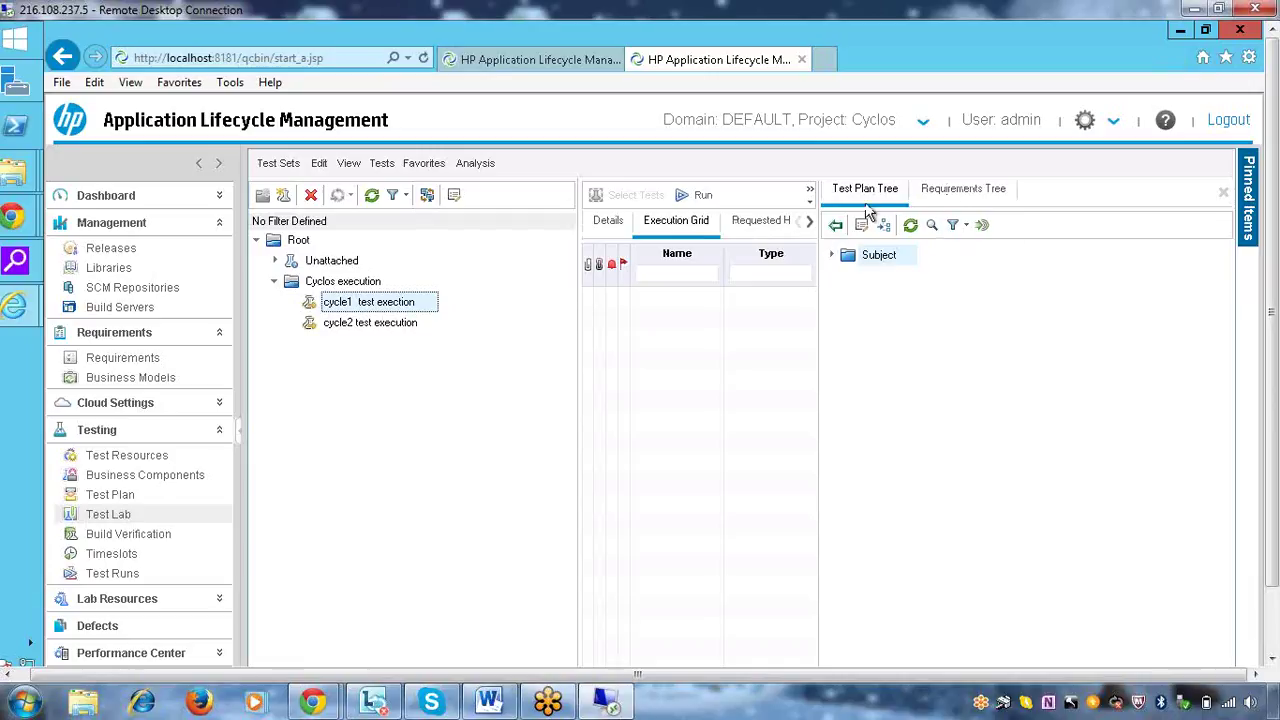
{"action": "left_click", "coordinate": [831, 258]}
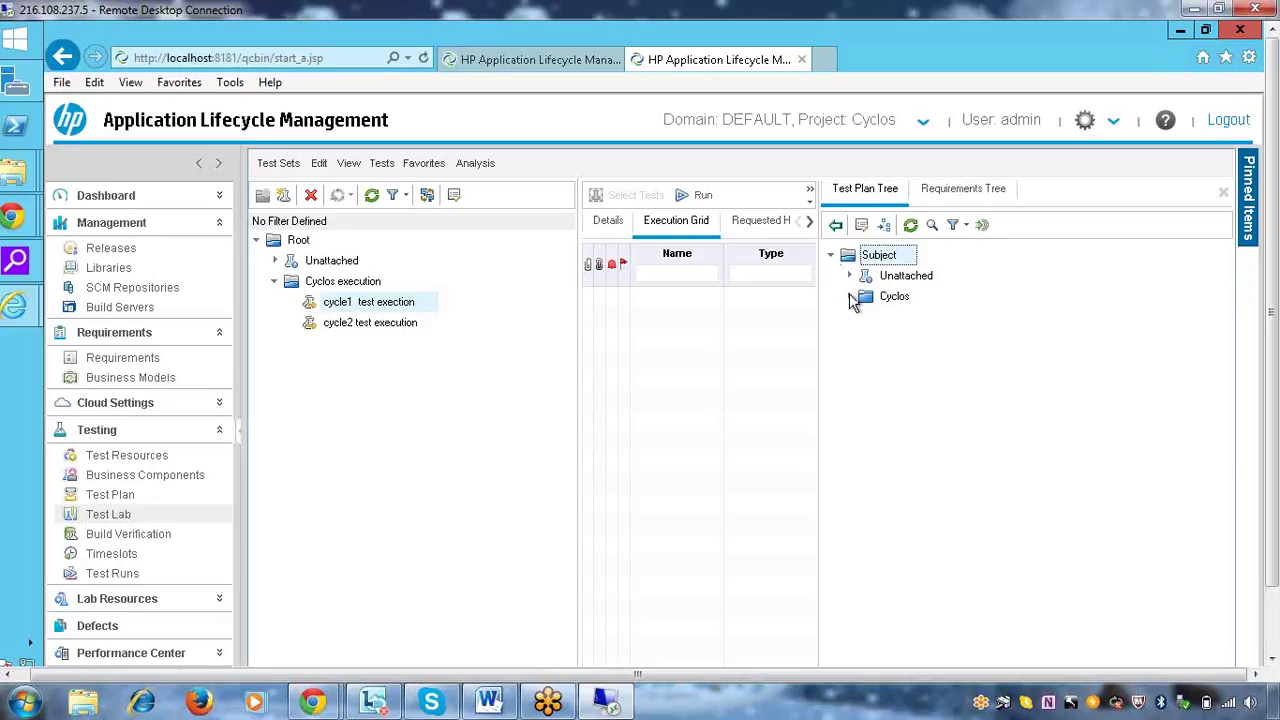
{"action": "left_click", "coordinate": [849, 297]}
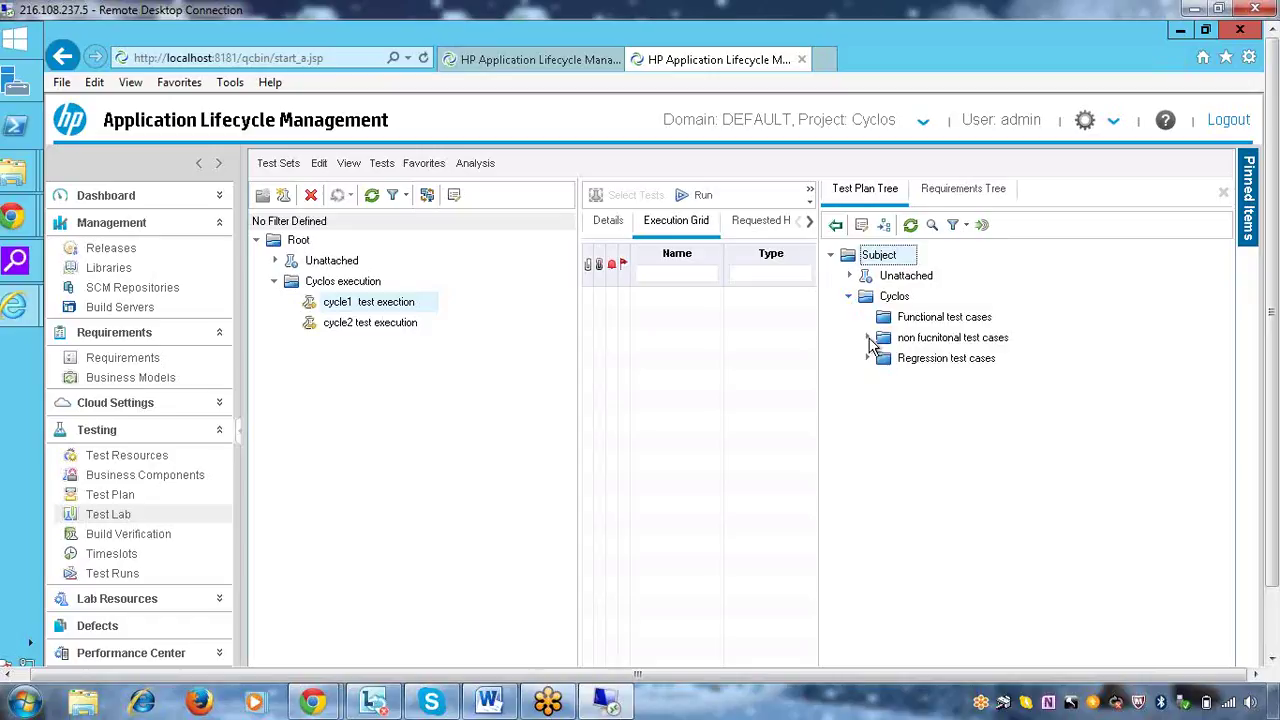
{"action": "left_click", "coordinate": [914, 320]}
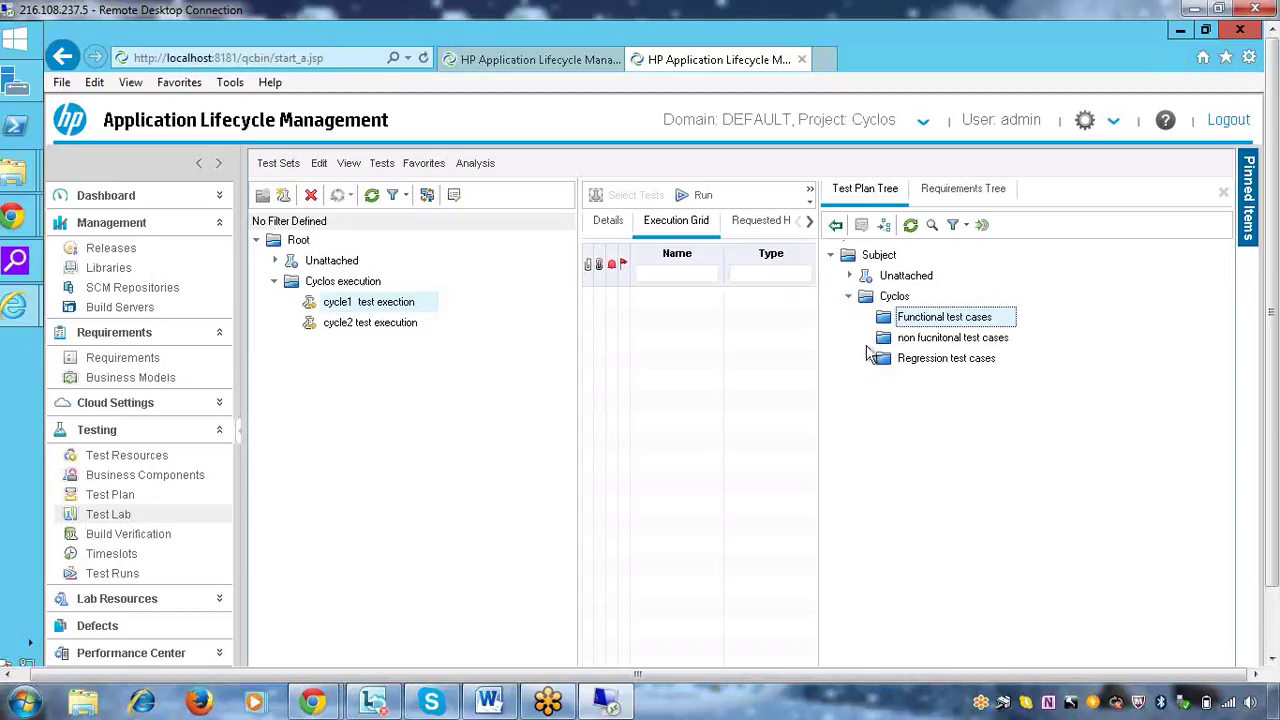
Browse cycle1's options, the Requirements tree, and the non functional and Regression test case folders
{"action": "right_click", "coordinate": [372, 305]}
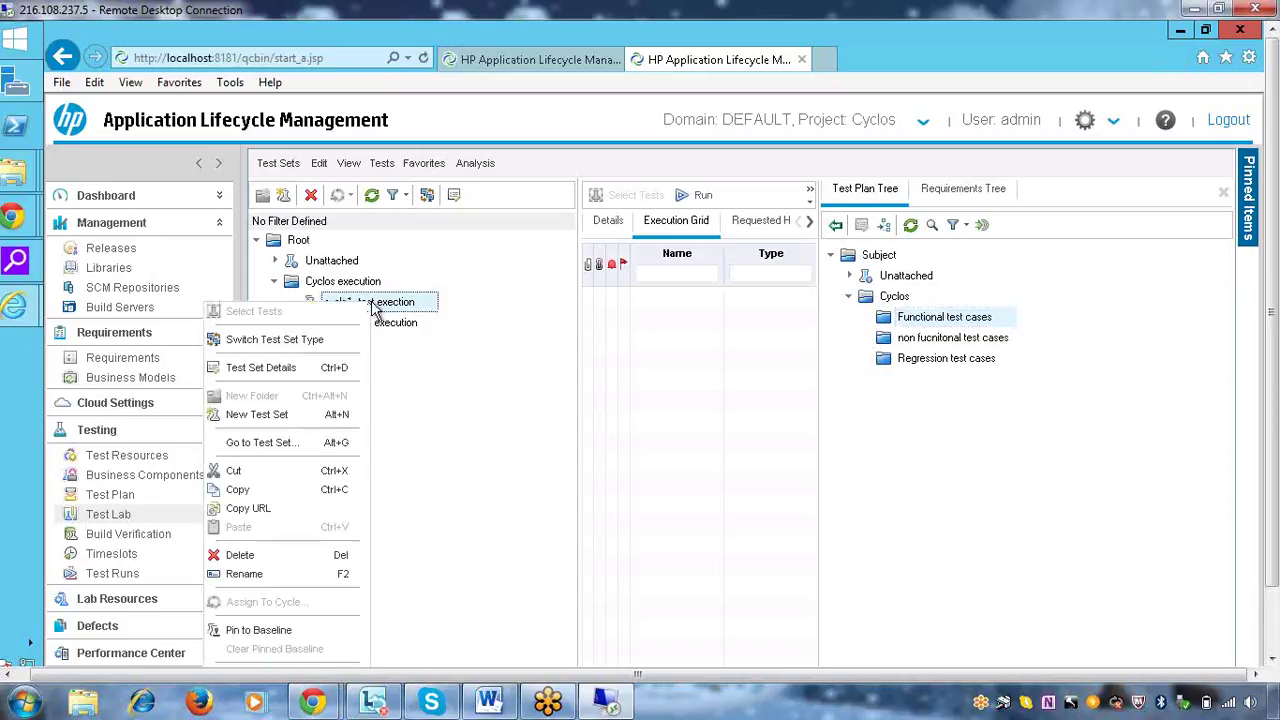
{"action": "left_click", "coordinate": [523, 358]}
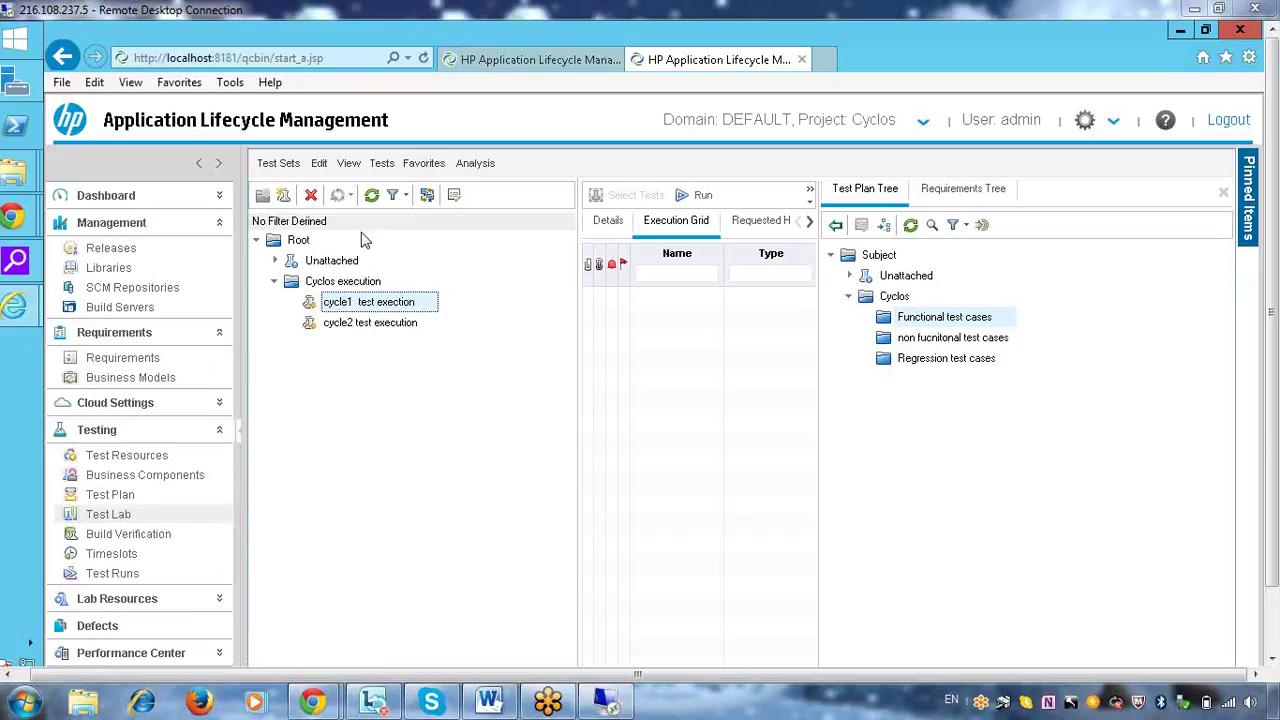
{"action": "right_click", "coordinate": [408, 303]}
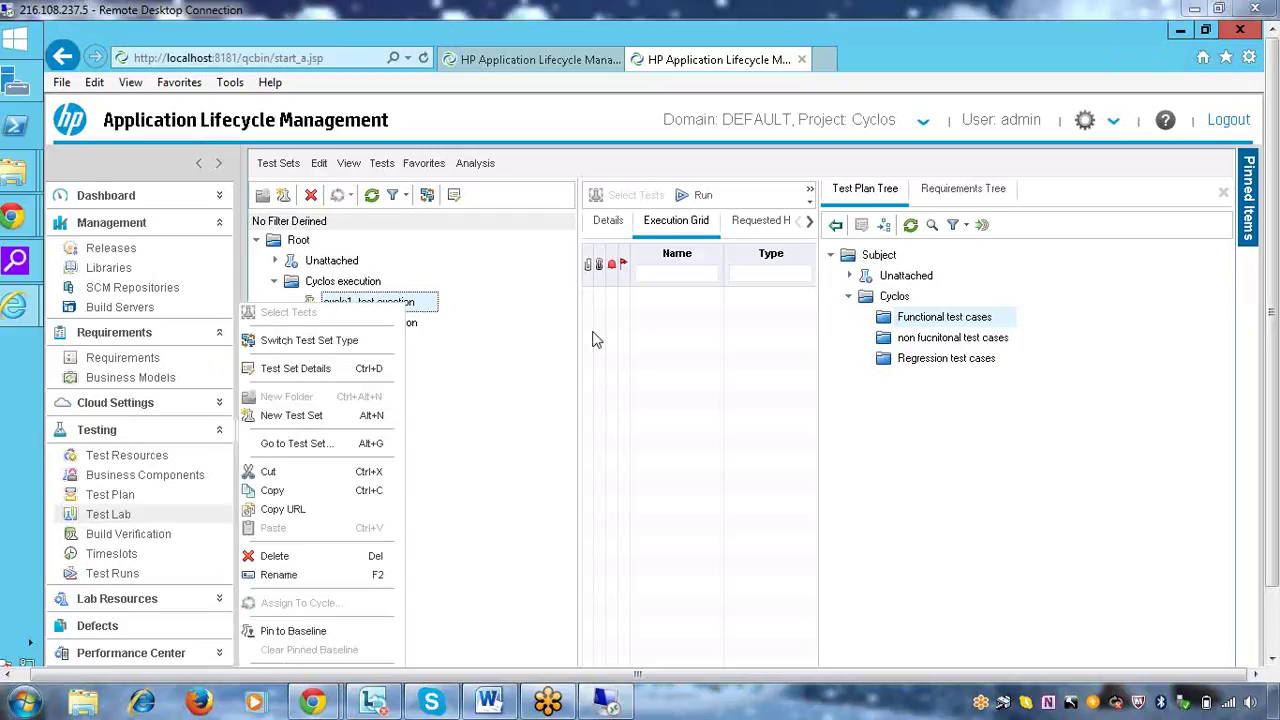
{"action": "left_click", "coordinate": [952, 200]}
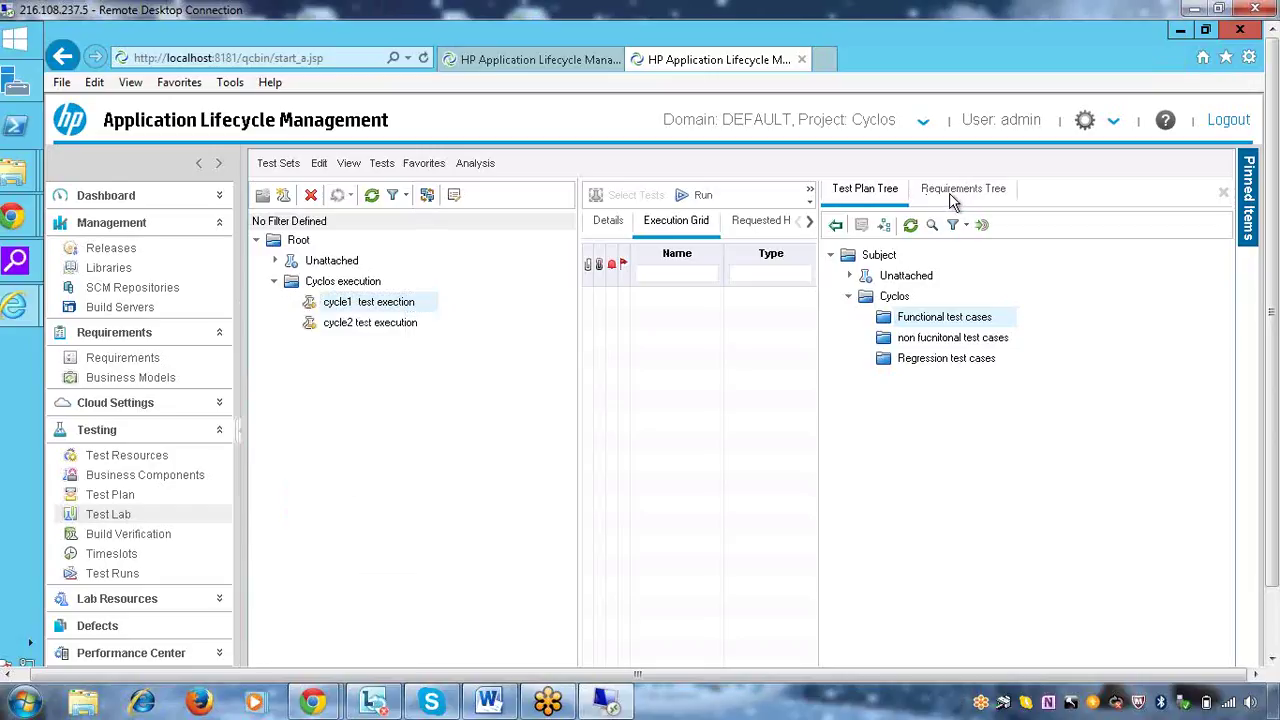
{"action": "left_click", "coordinate": [955, 192]}
{"action": "left_click", "coordinate": [858, 190]}
{"action": "left_click", "coordinate": [913, 341]}
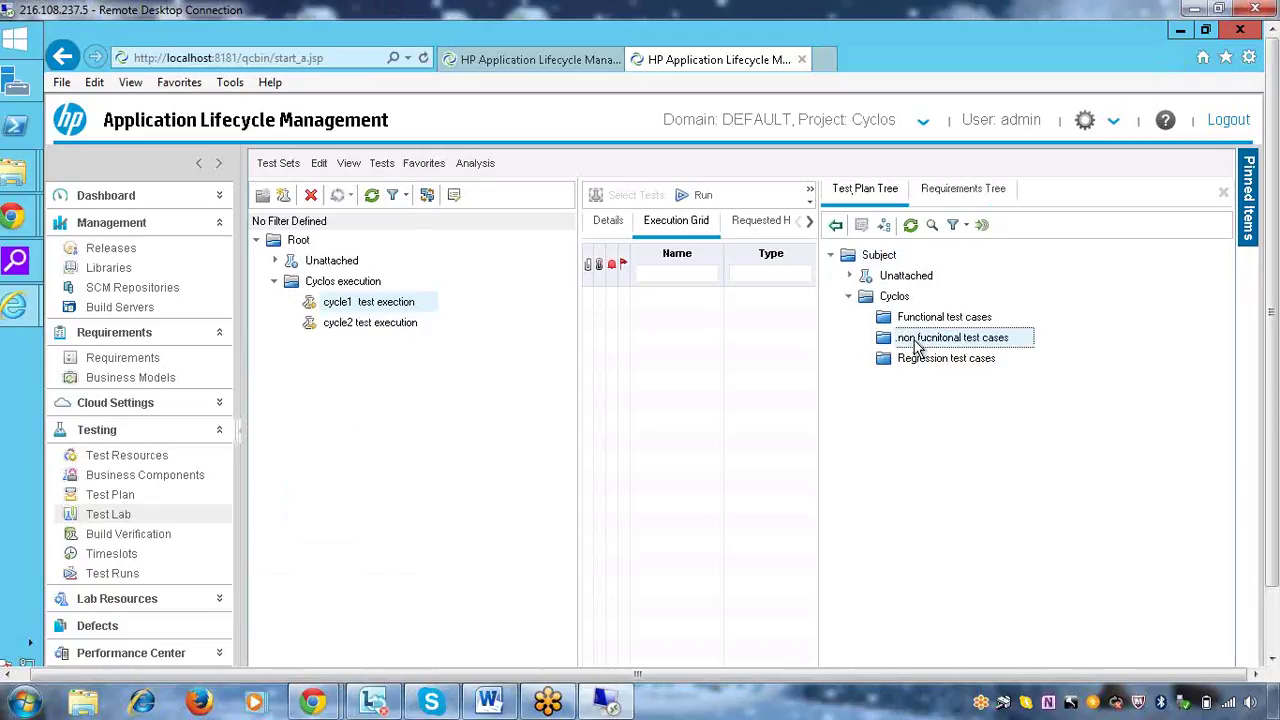
{"action": "left_click", "coordinate": [914, 363]}
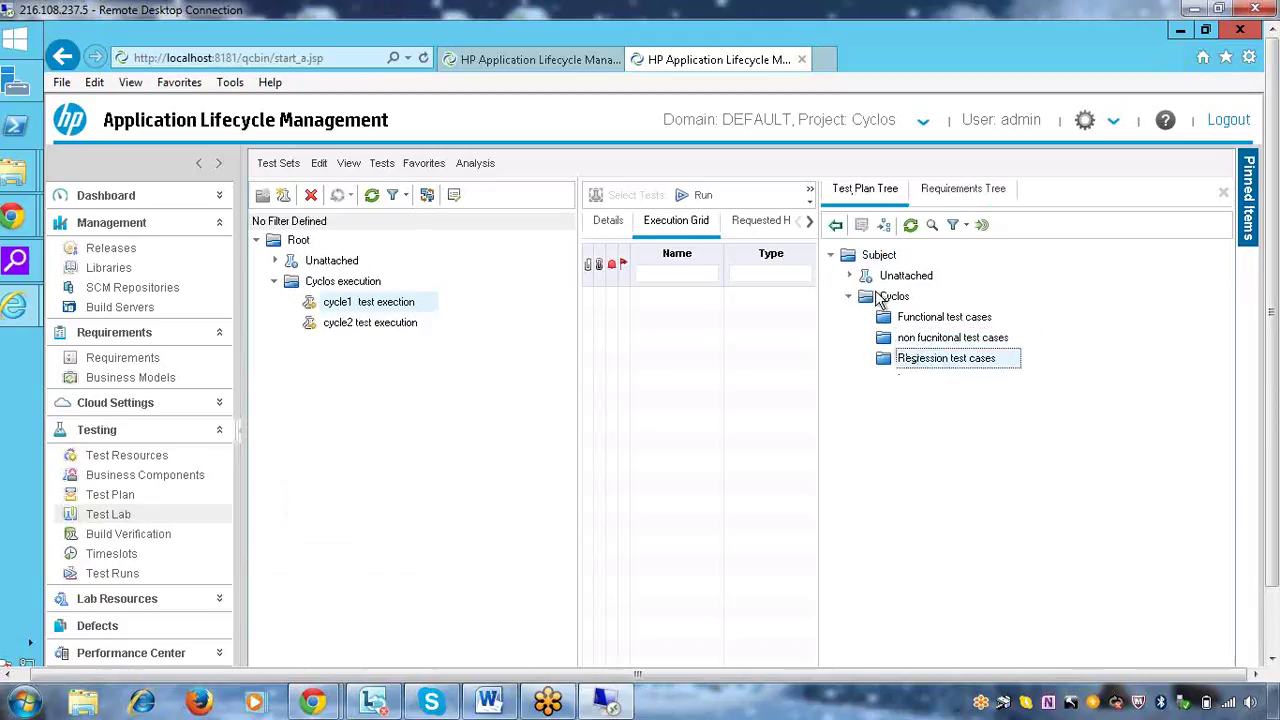
{"action": "left_click", "coordinate": [1223, 195]}
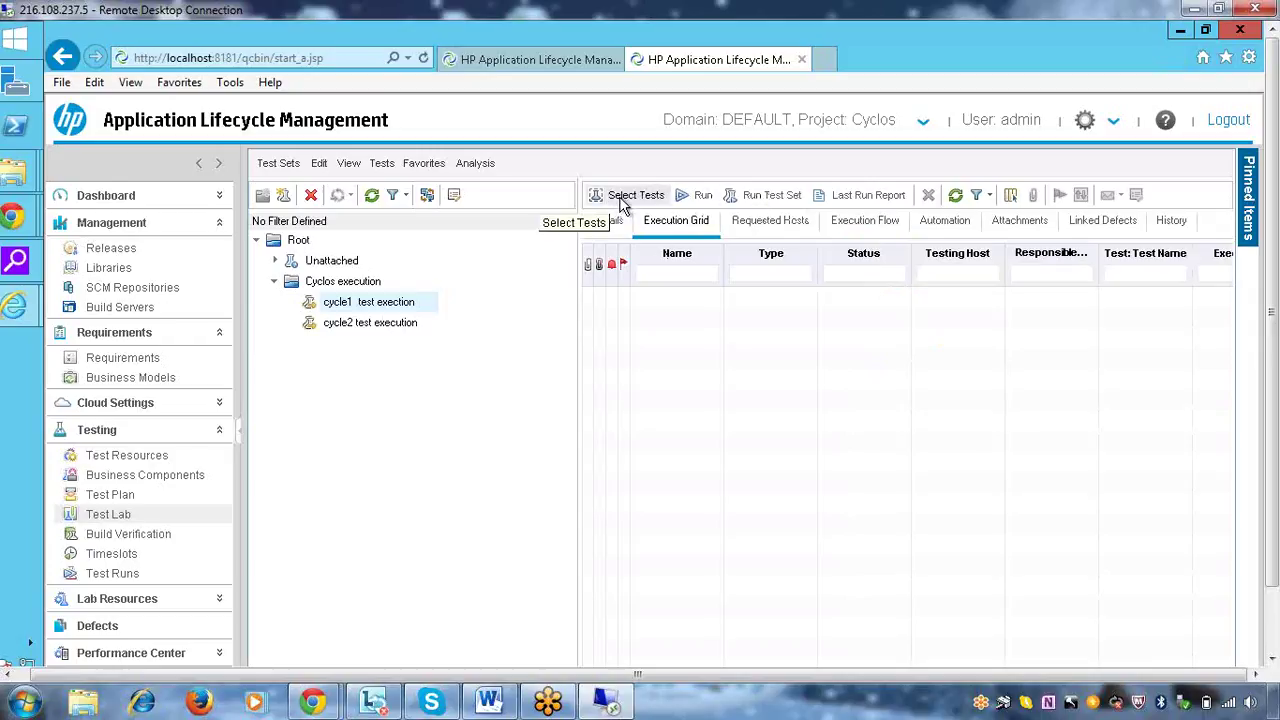
Reshow Functional test cases in the Test Plan Tree and choose Go to Test Set for cycle1
{"action": "left_click", "coordinate": [622, 196]}
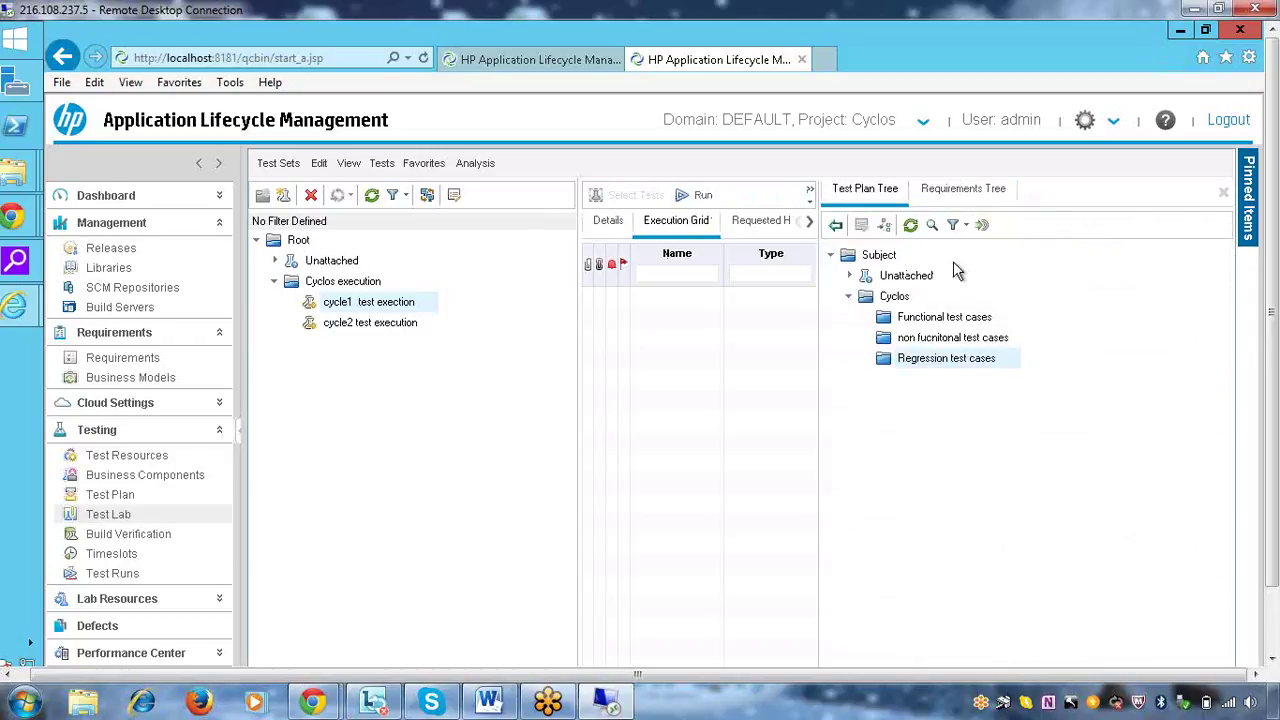
{"action": "left_click", "coordinate": [911, 322]}
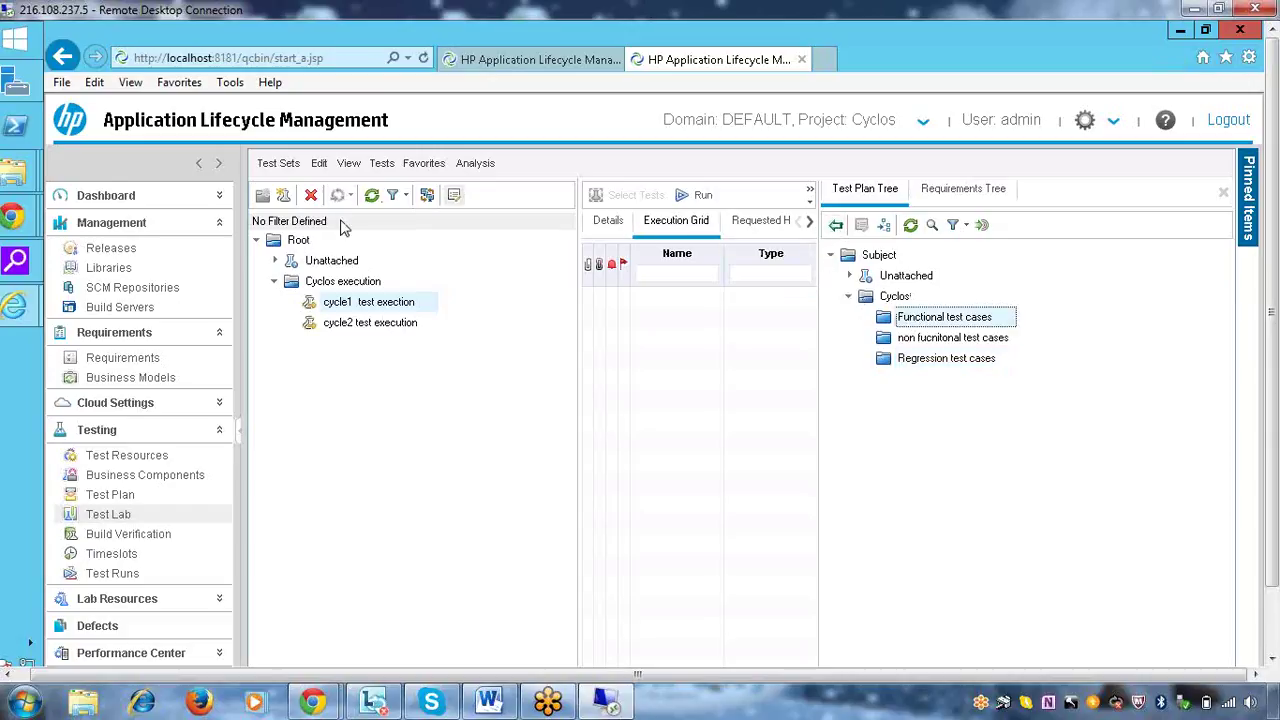
{"action": "left_click", "coordinate": [388, 305]}
{"action": "right_click", "coordinate": [388, 308]}
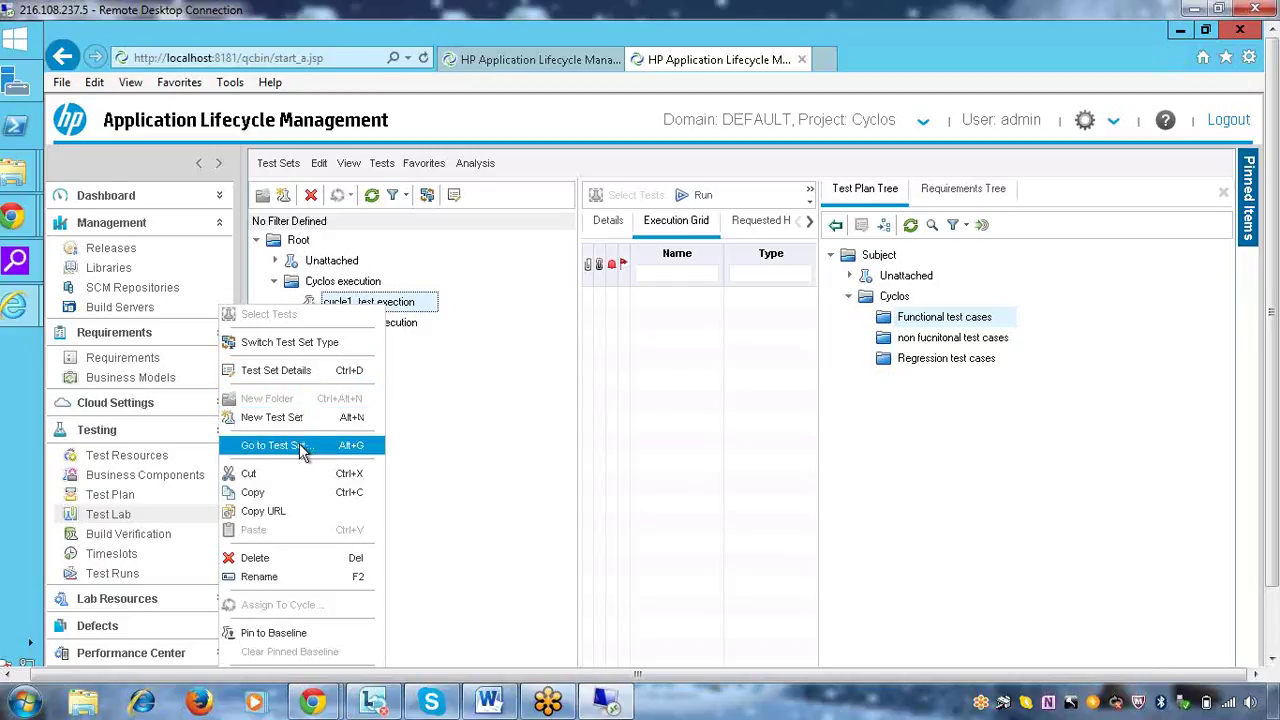
{"action": "left_click", "coordinate": [299, 443]}
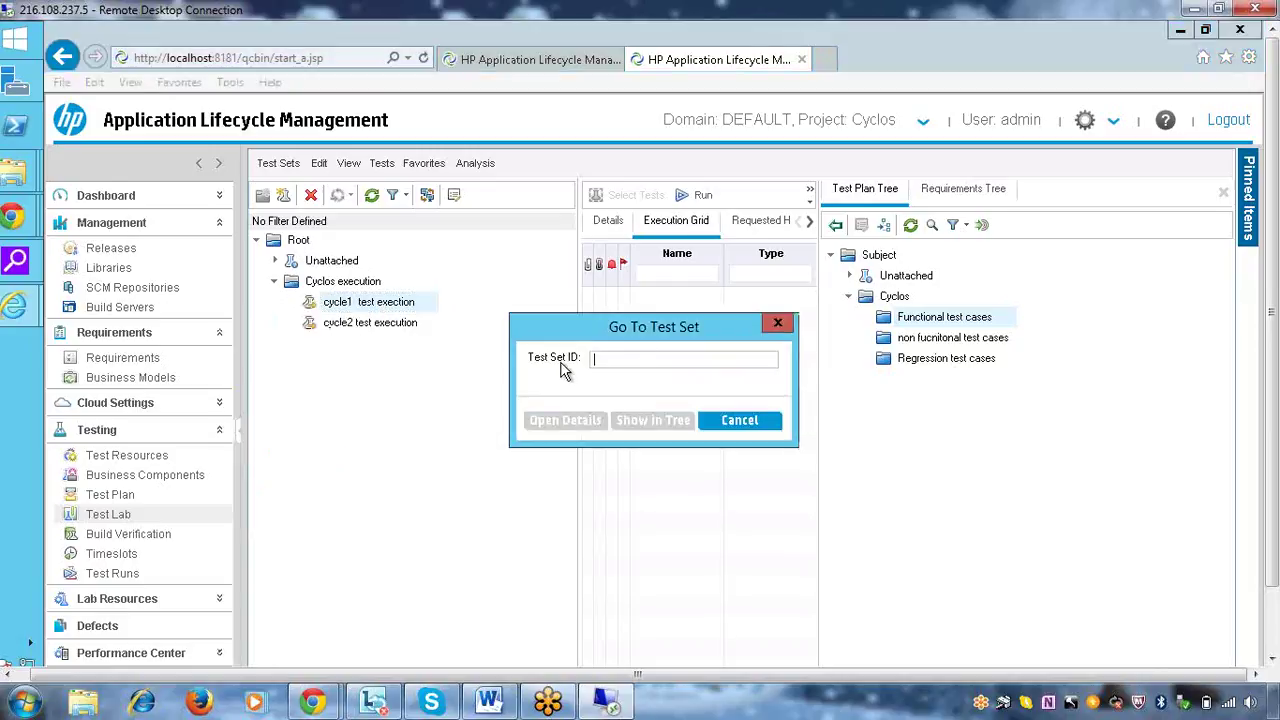
Move the Go To Test Set dialog aside and cancel it without entering an ID
{"action": "left_click_drag", "start_coordinate": [606, 334], "coordinate": [538, 265]}
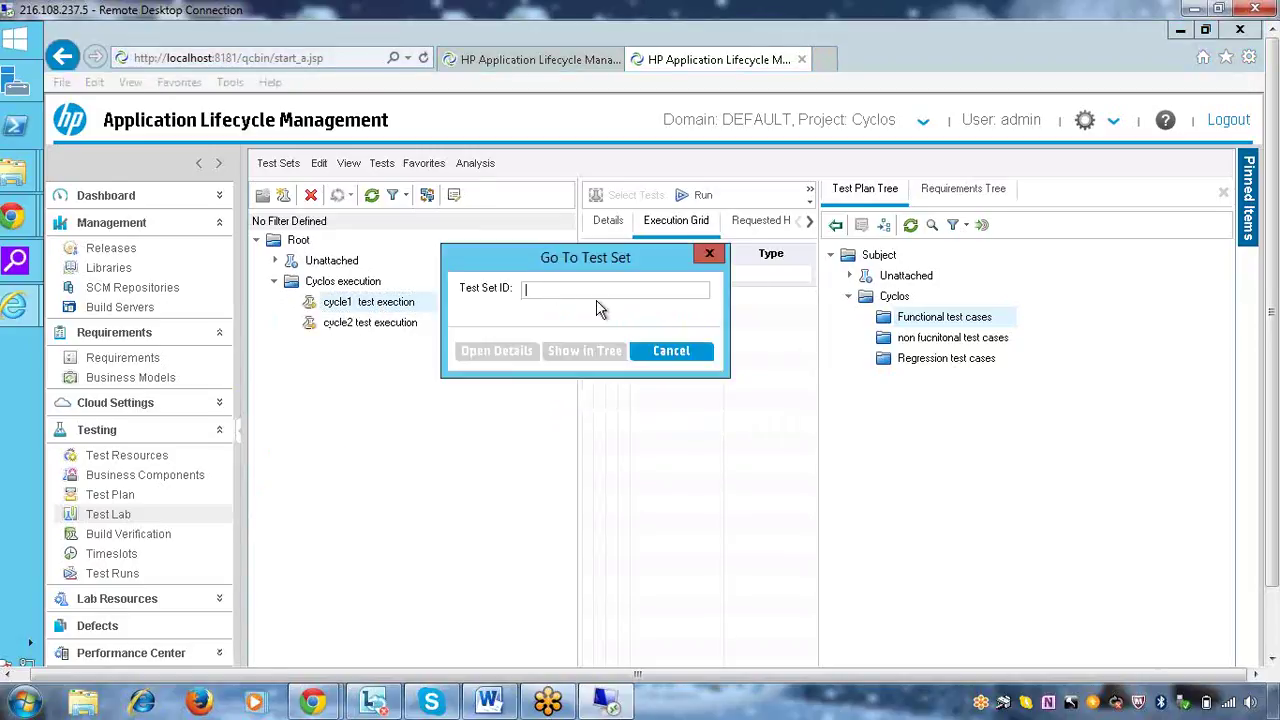
{"action": "left_click", "coordinate": [670, 358]}
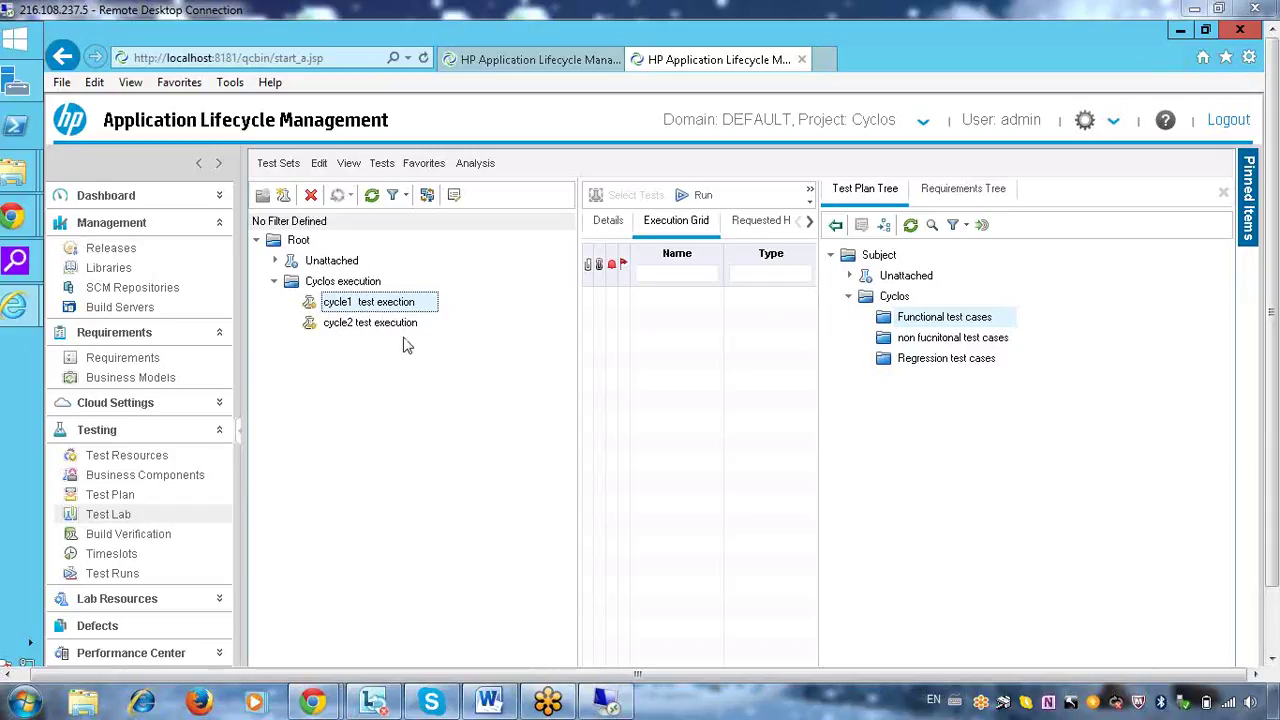
In Releases, select April Release's Test Cycke1 and confirm it has no requirements assigned
{"action": "left_click", "coordinate": [100, 247]}
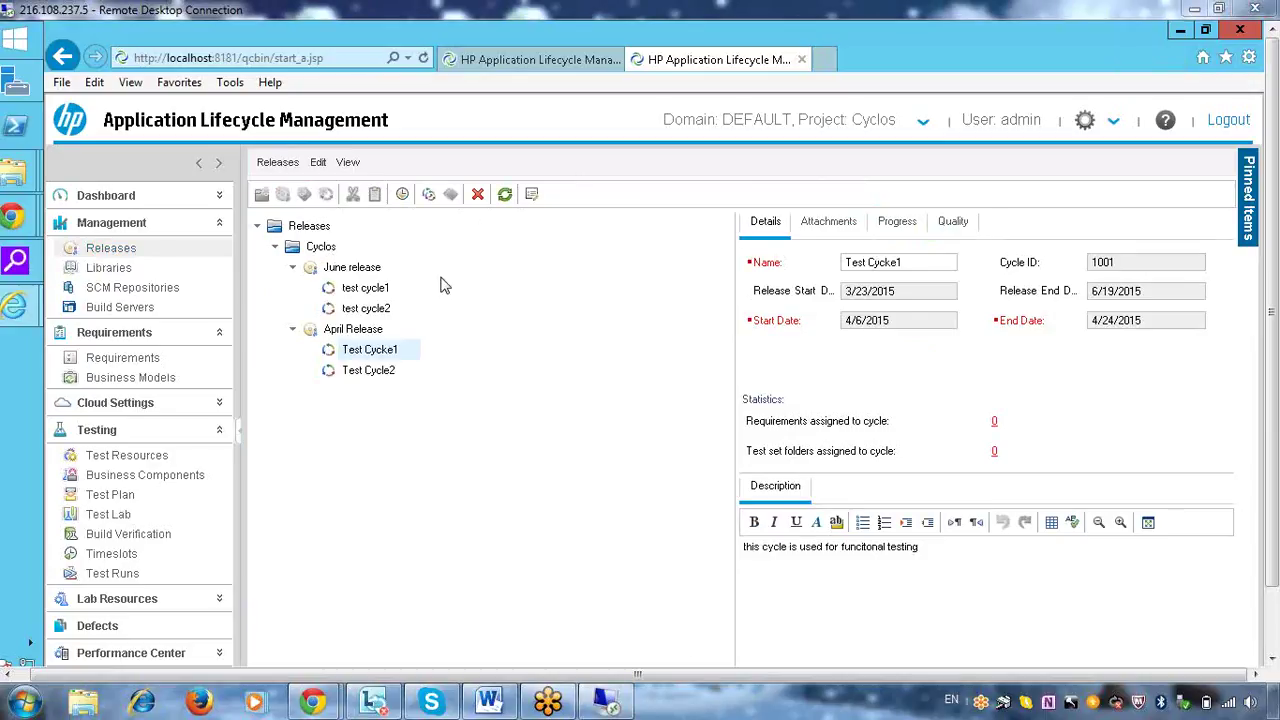
{"action": "left_click", "coordinate": [350, 290]}
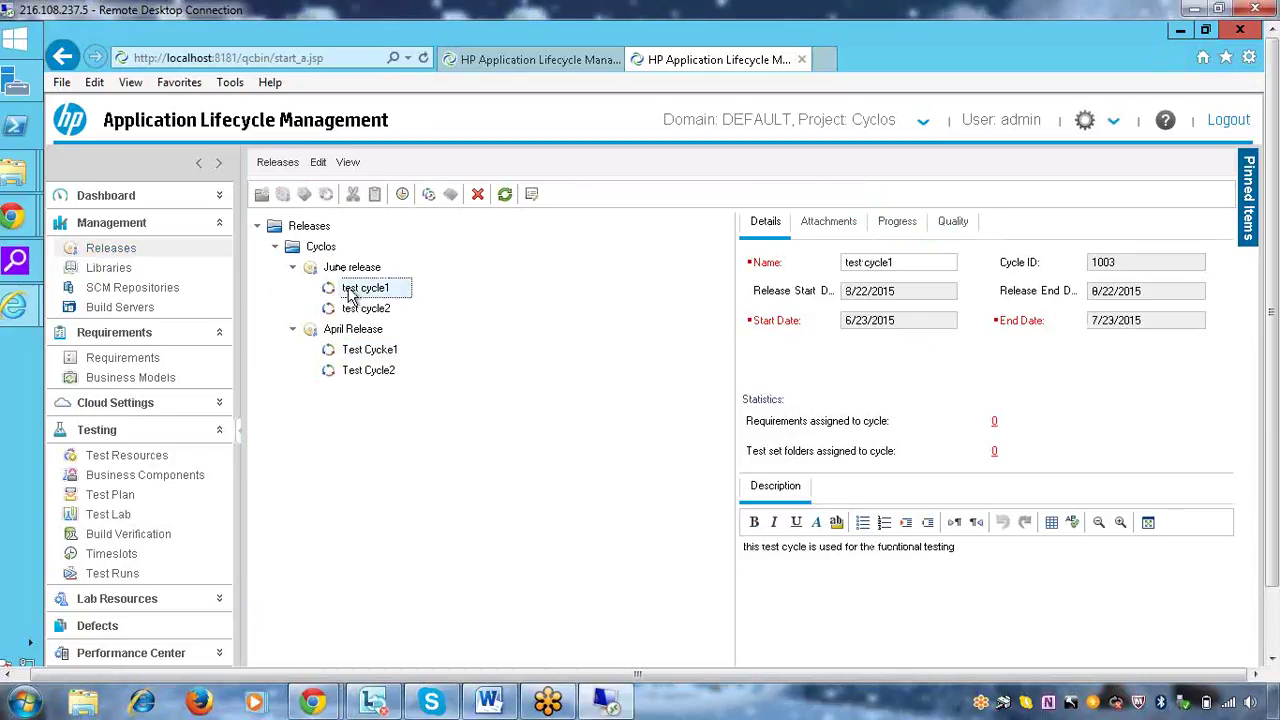
{"action": "left_click", "coordinate": [362, 355]}
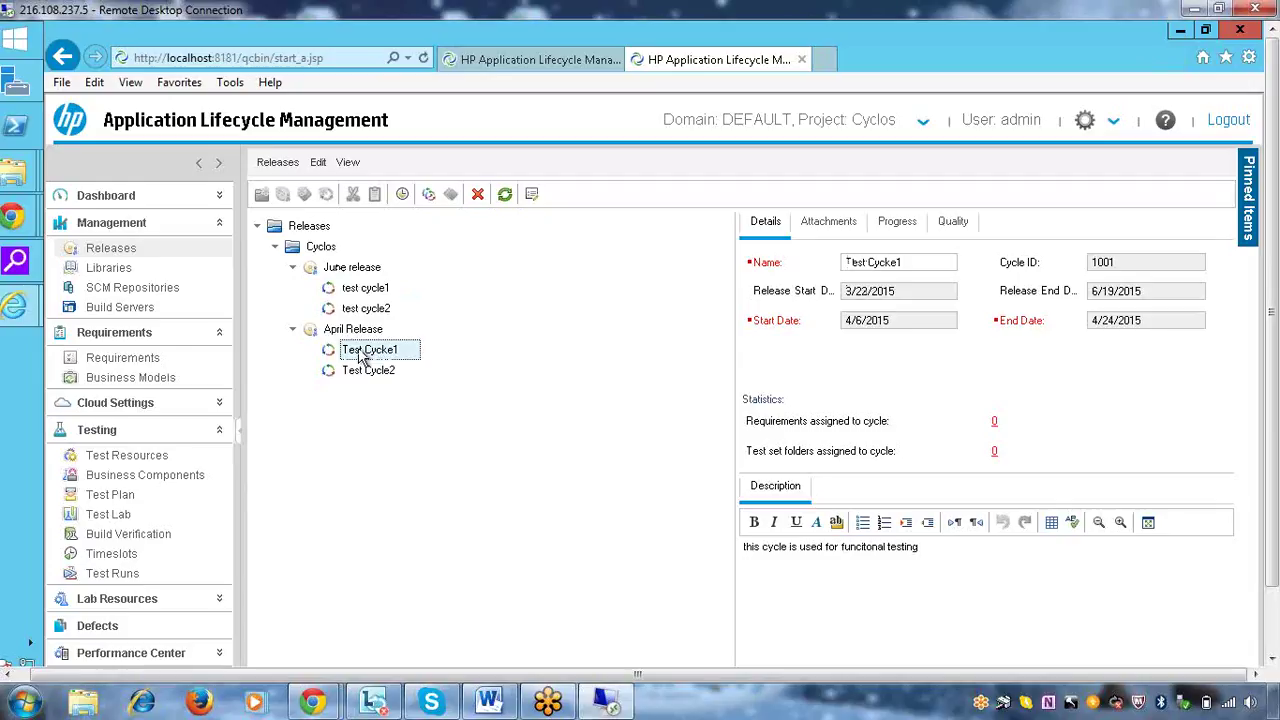
{"action": "left_click", "coordinate": [993, 424]}
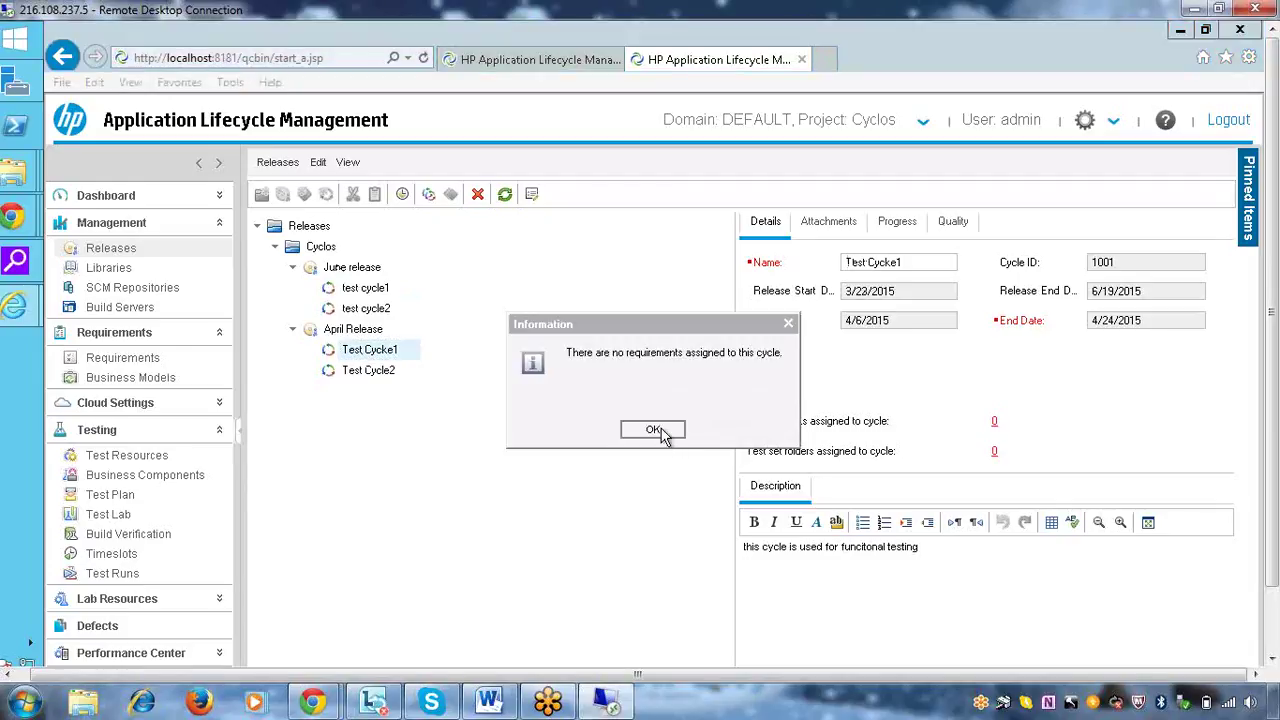
{"action": "left_click", "coordinate": [655, 430]}
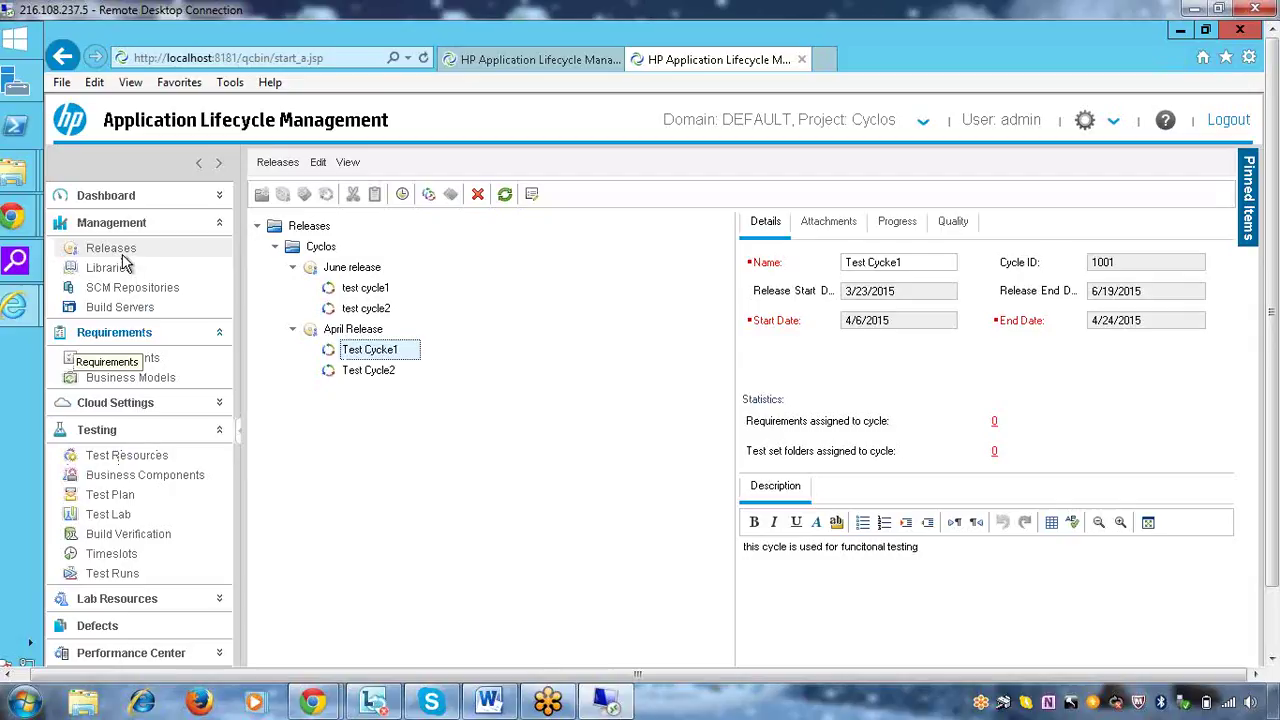
Open the Requirement Details of the Not Covered 'Login fucntionality' requirement (ID 3) from the requirements tree
{"action": "left_click", "coordinate": [143, 358]}
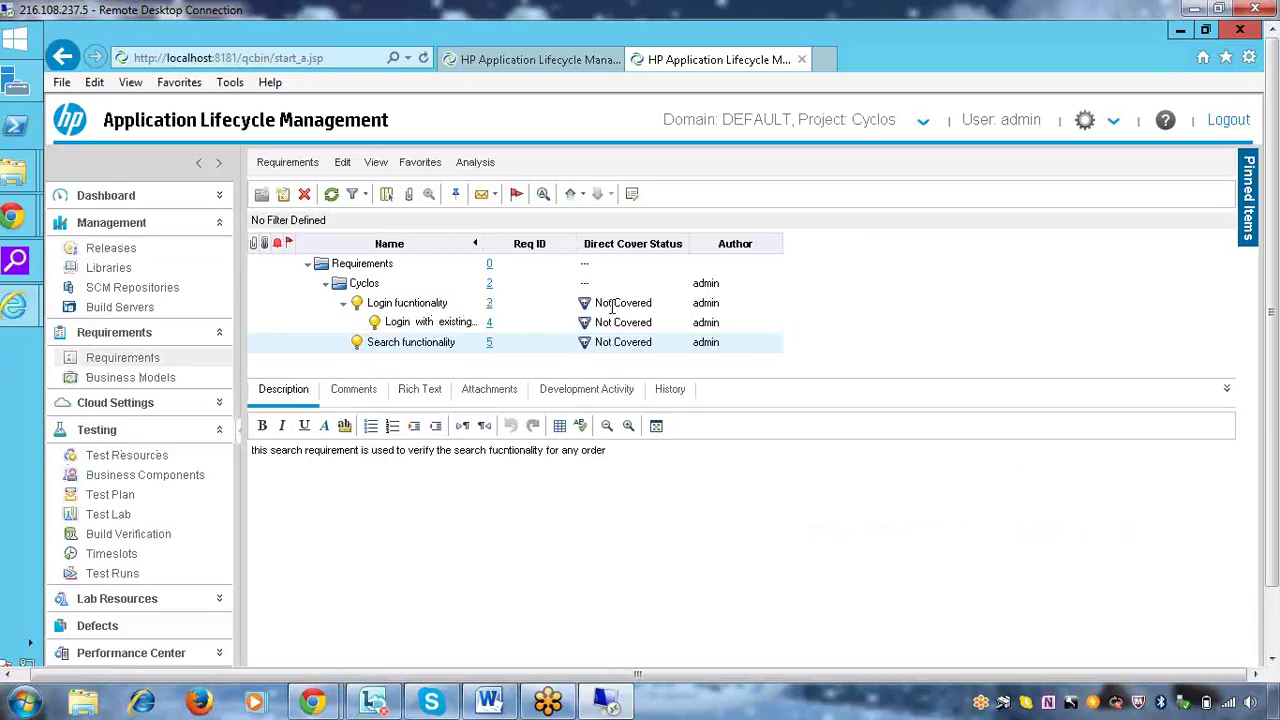
{"action": "left_click", "coordinate": [489, 305]}
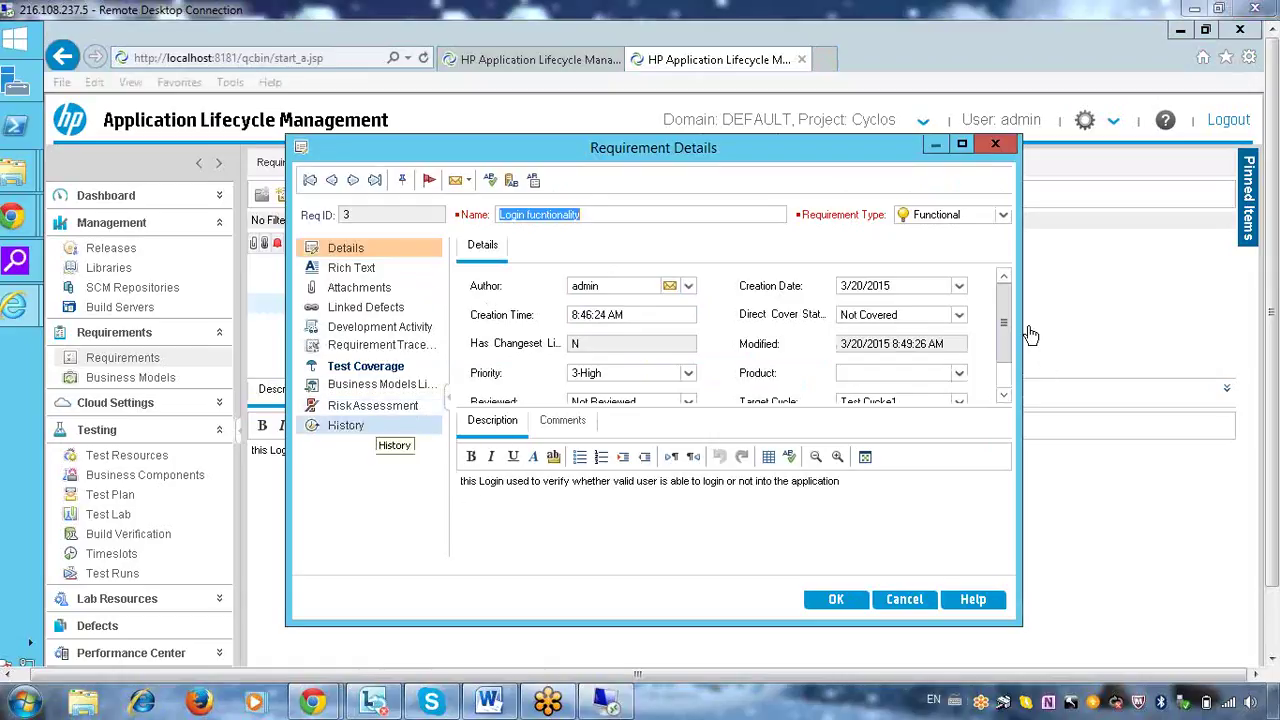
Start adding a traceability link and expand the Cyclos requirements folder in the picker tree
{"action": "left_click", "coordinate": [388, 345]}
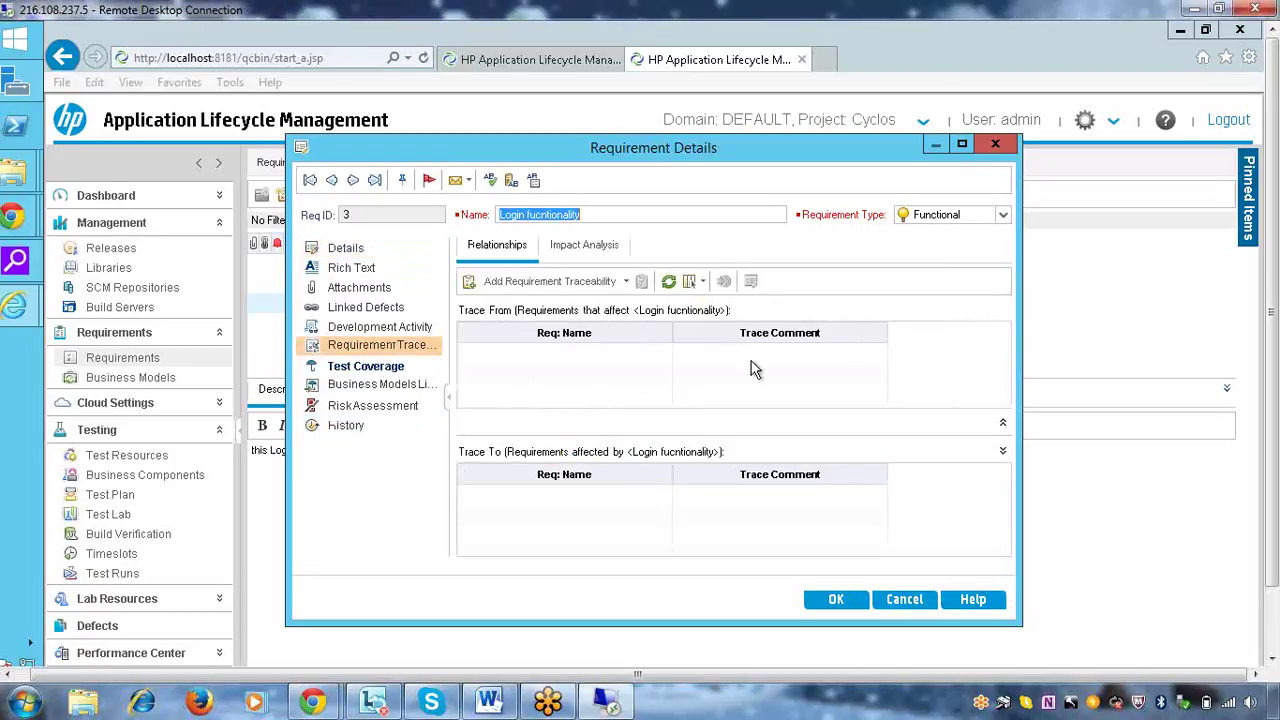
{"action": "left_click", "coordinate": [558, 281]}
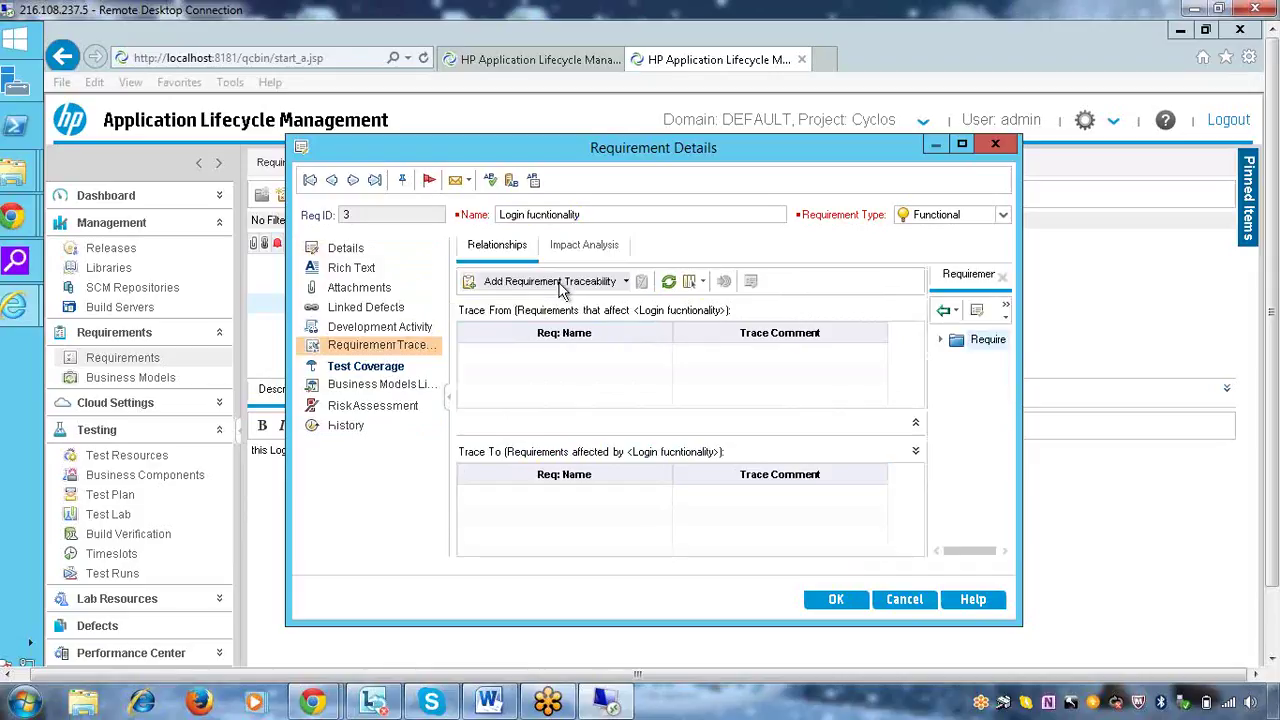
{"action": "left_click", "coordinate": [942, 341]}
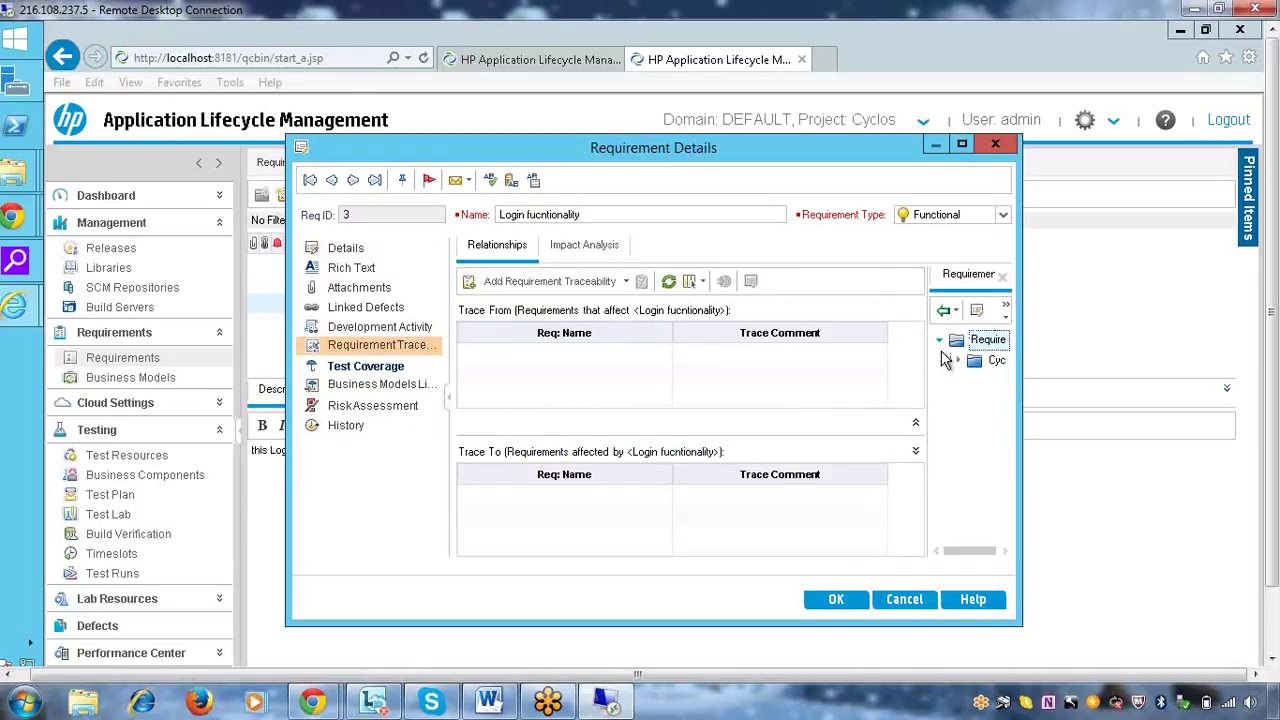
{"action": "left_click", "coordinate": [958, 362]}
{"action": "left_click_drag", "start_coordinate": [698, 147], "coordinate": [566, 92]}
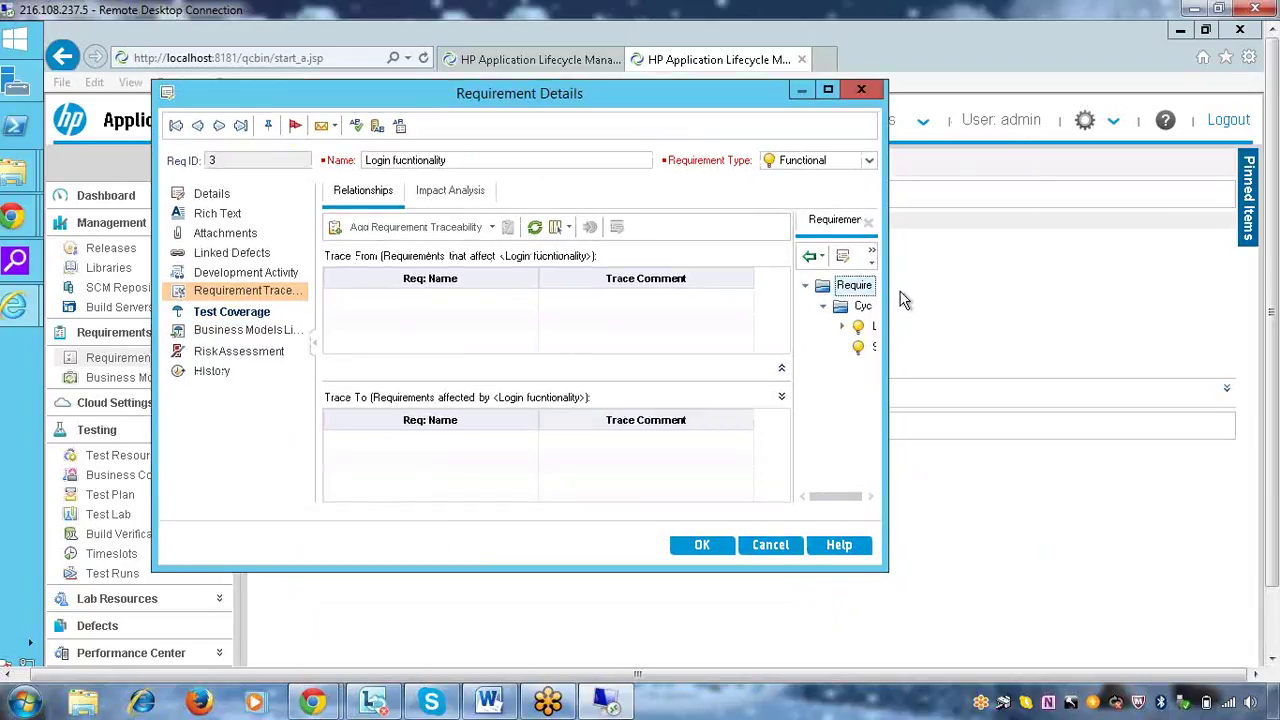
{"action": "left_click_drag", "start_coordinate": [888, 313], "coordinate": [986, 291]}
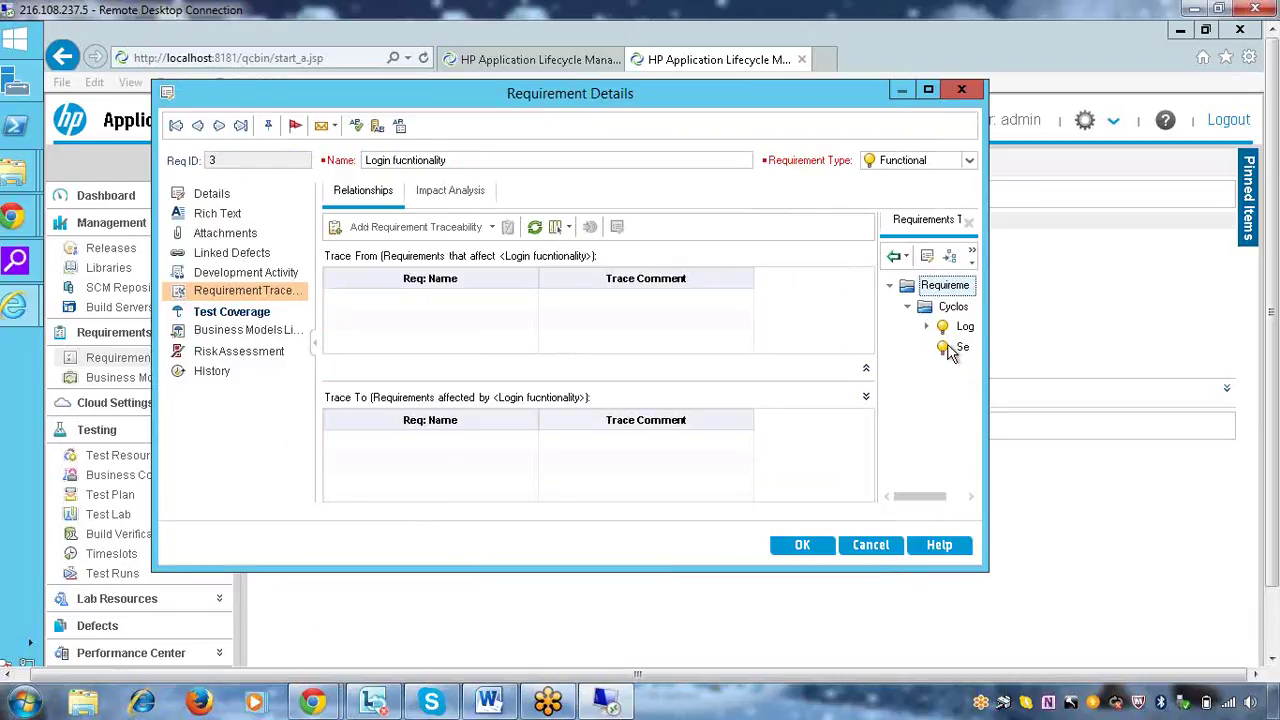
Trace Login functionality from its child 'Login with existing user' and save with OK
{"action": "left_click", "coordinate": [963, 327]}
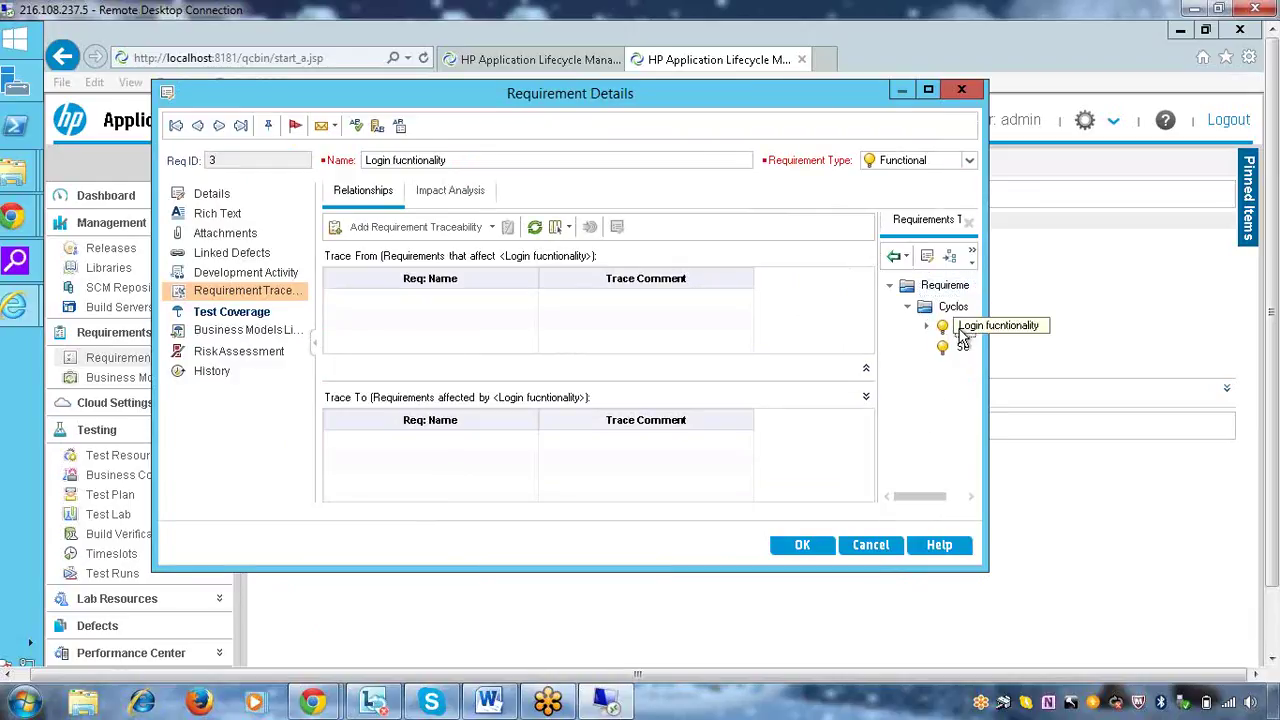
{"action": "left_click", "coordinate": [896, 258]}
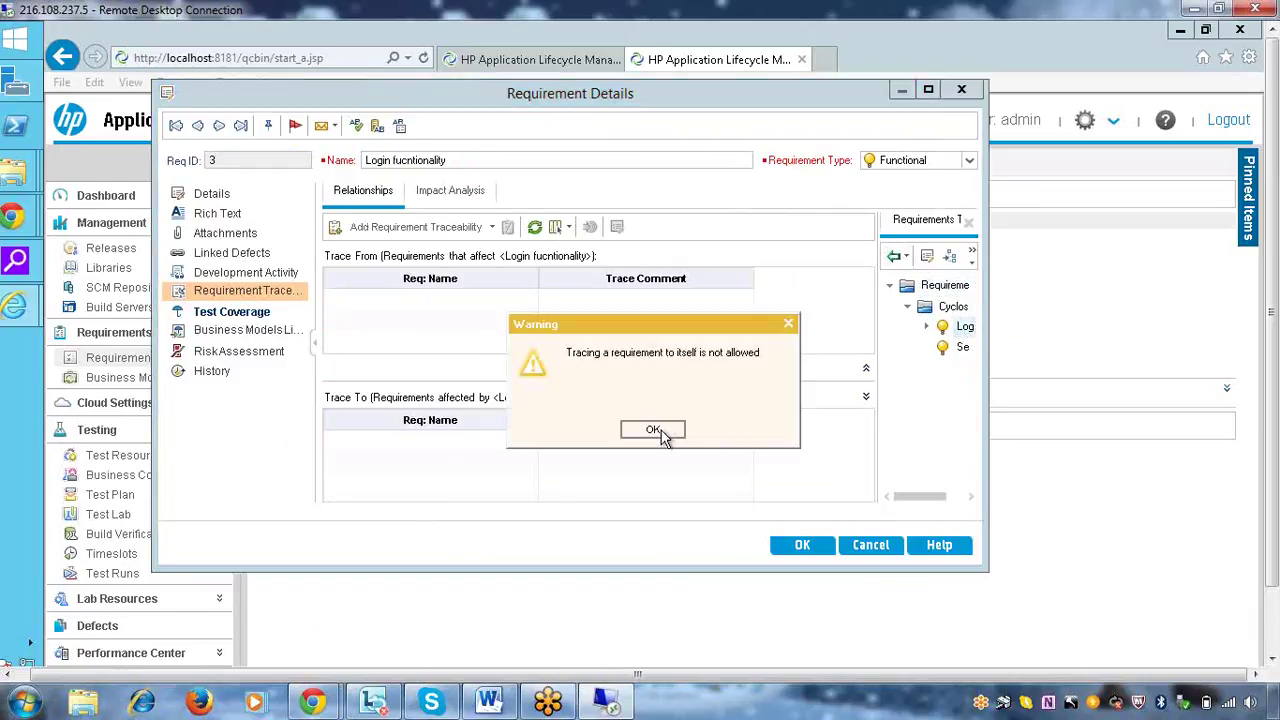
{"action": "left_click", "coordinate": [653, 430]}
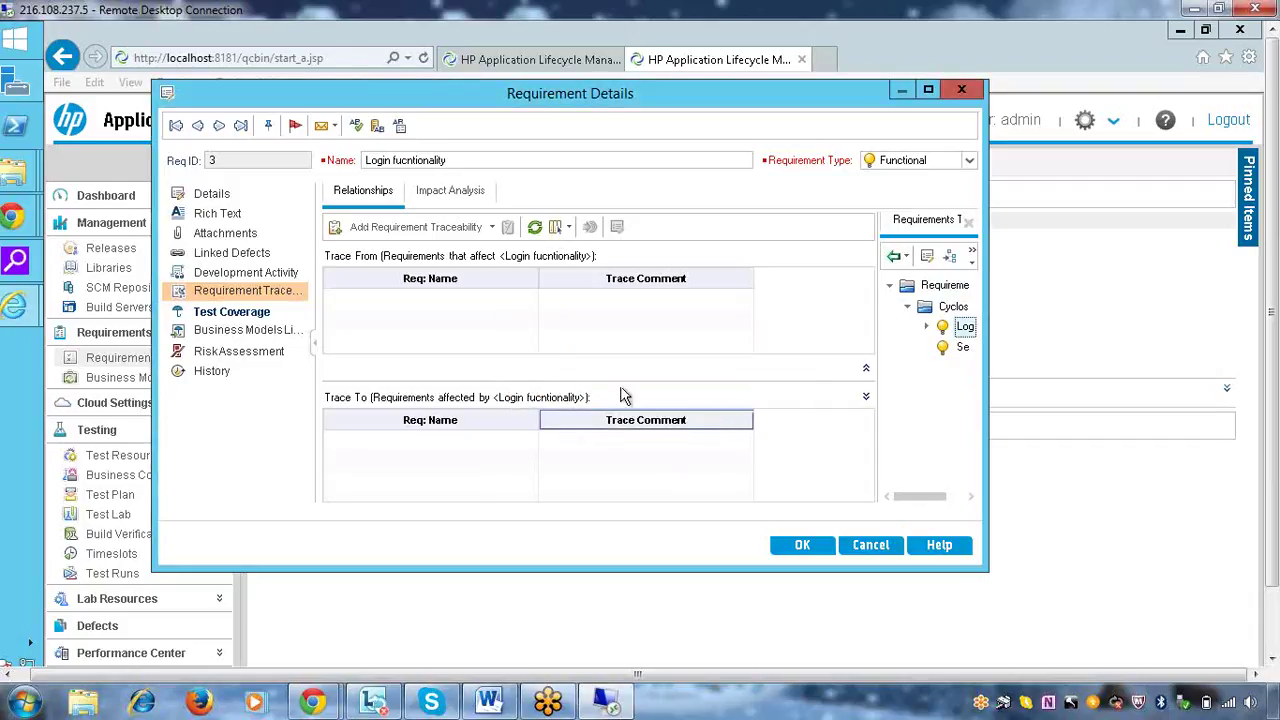
{"action": "left_click", "coordinate": [927, 329]}
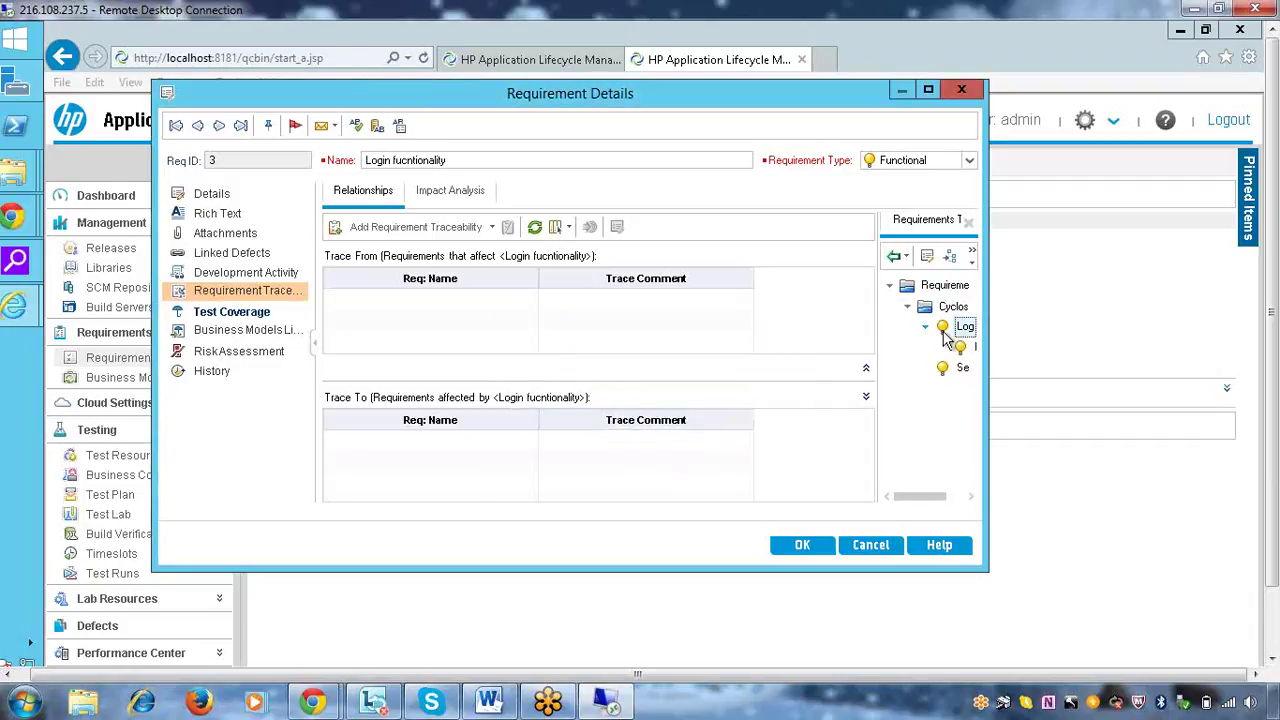
{"action": "left_click", "coordinate": [895, 257]}
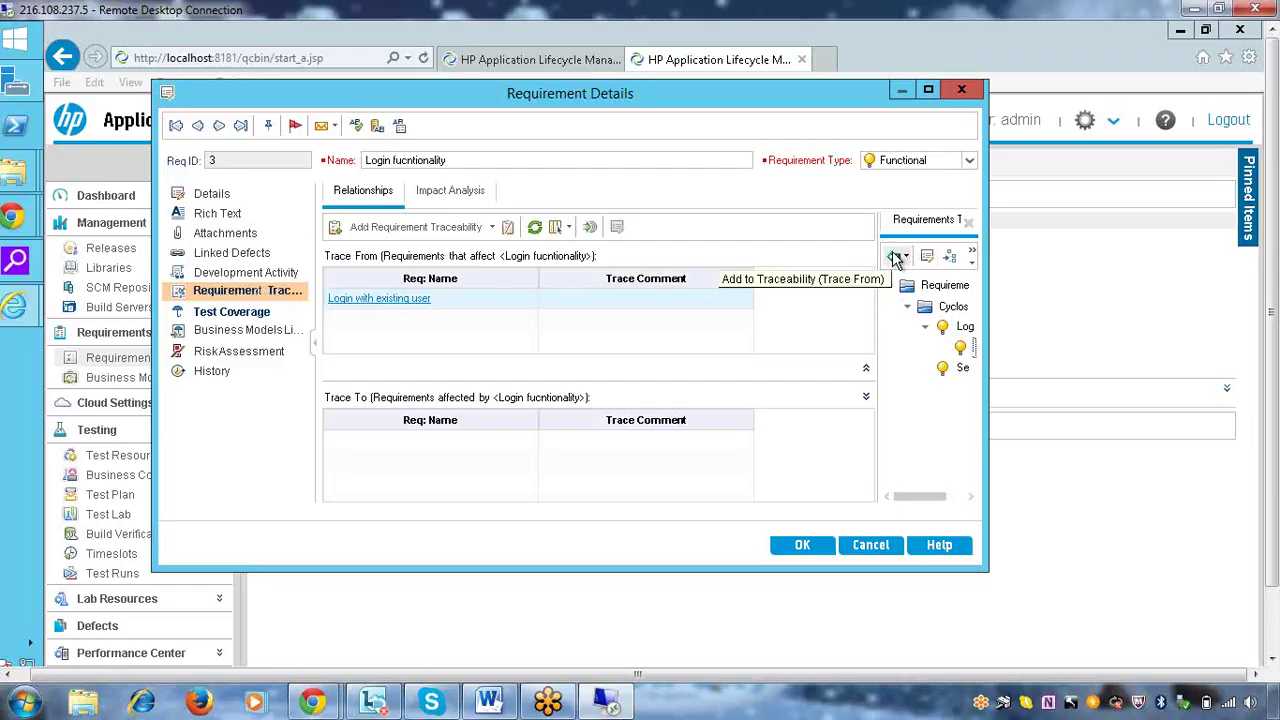
{"action": "left_click", "coordinate": [795, 547]}
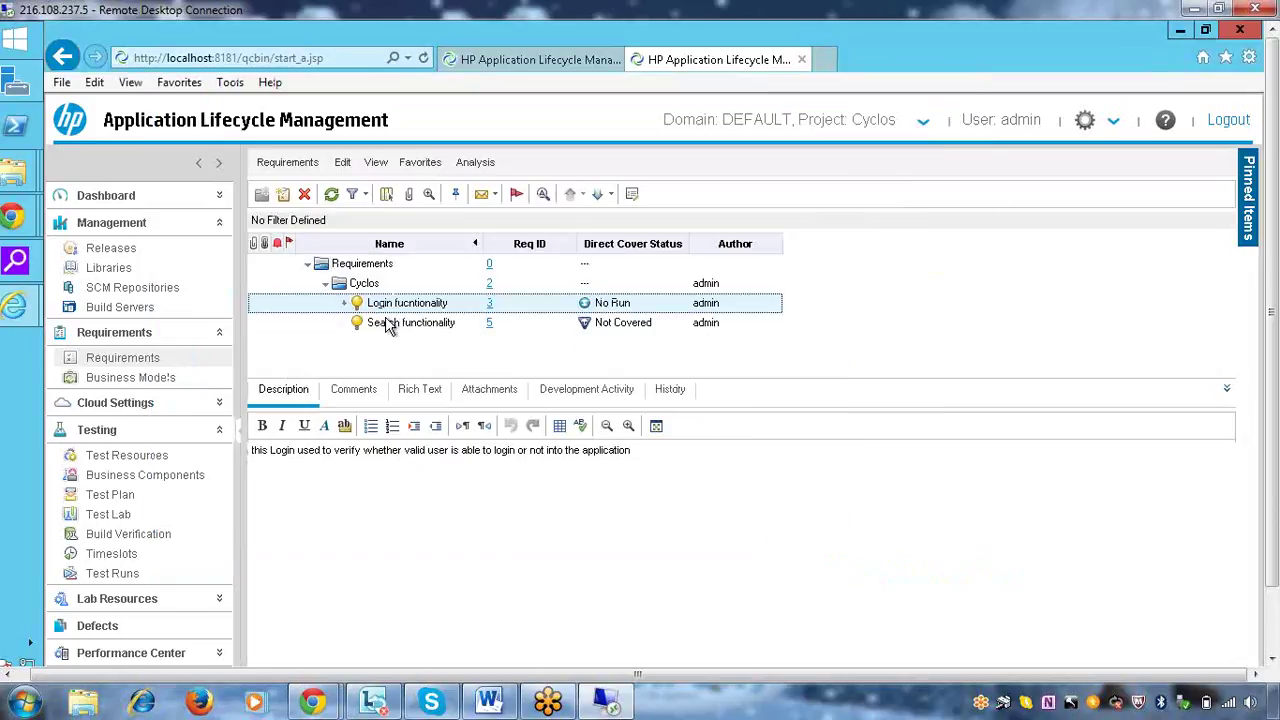
{"action": "left_click_drag", "start_coordinate": [383, 323], "coordinate": [498, 322]}
{"action": "left_click", "coordinate": [448, 331]}
{"action": "double_click", "coordinate": [448, 331]}
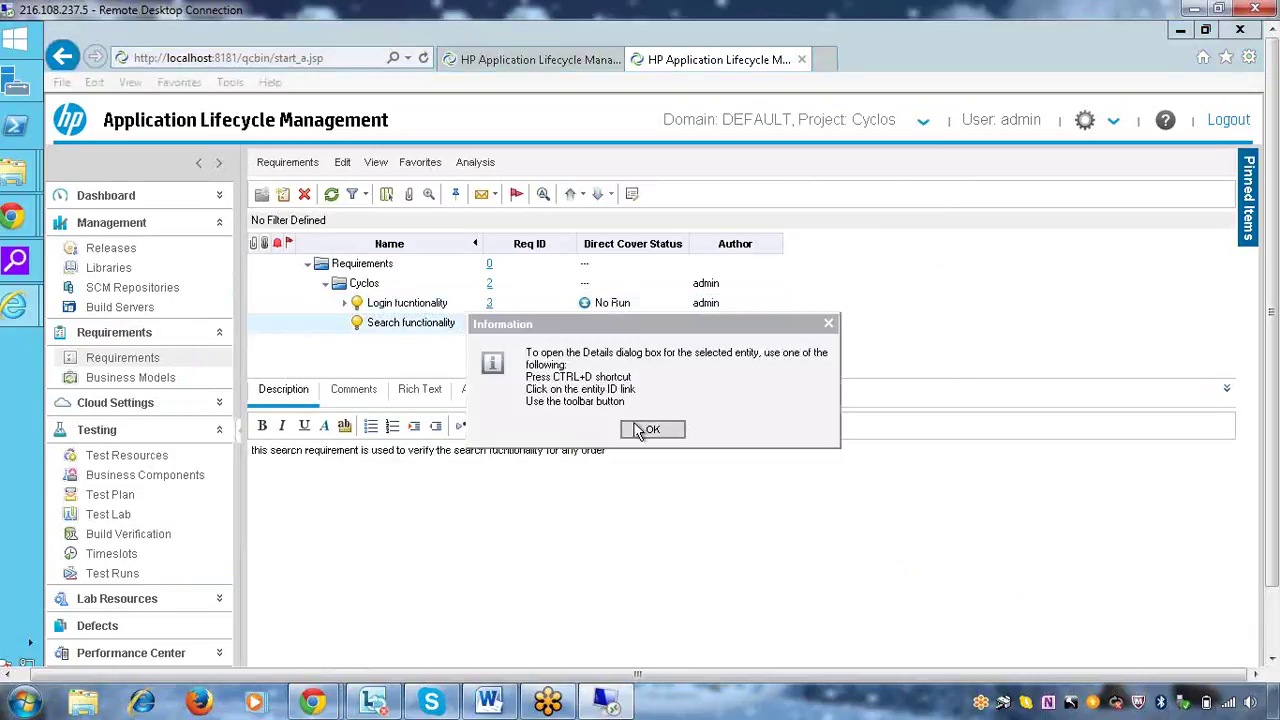
{"action": "left_click", "coordinate": [651, 429]}
{"action": "left_click", "coordinate": [489, 323]}
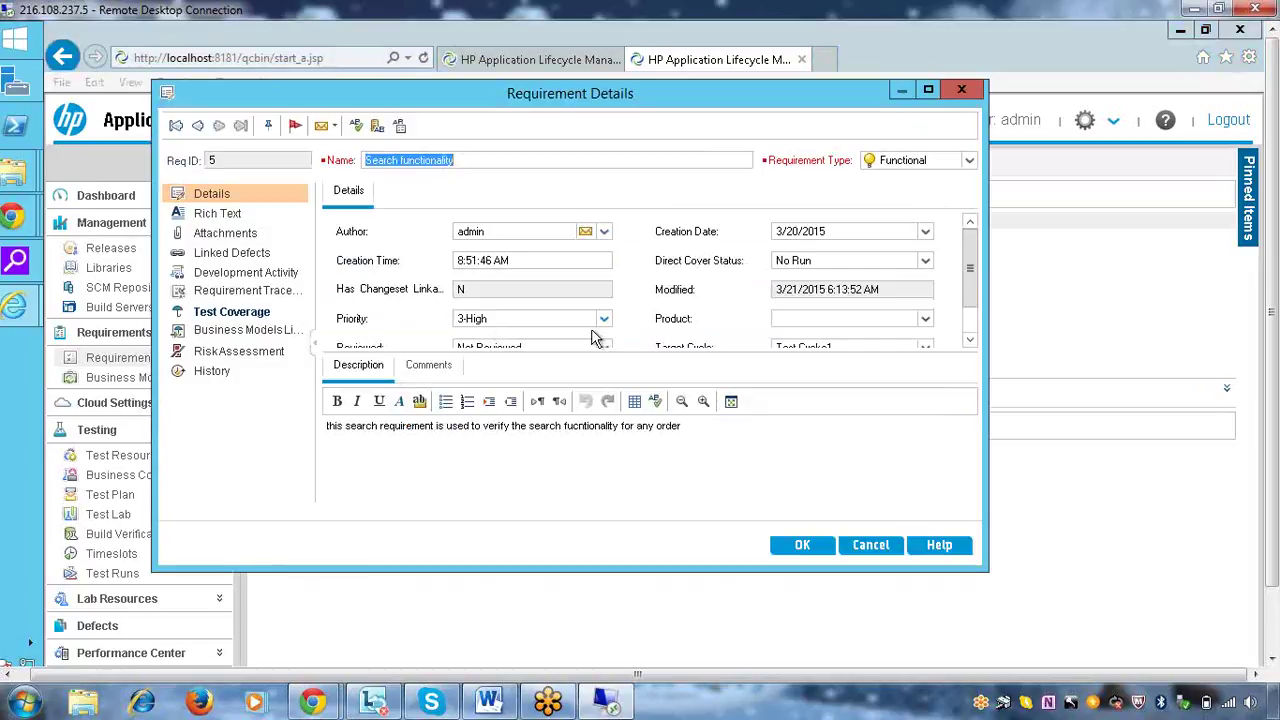
{"action": "left_click", "coordinate": [243, 290]}
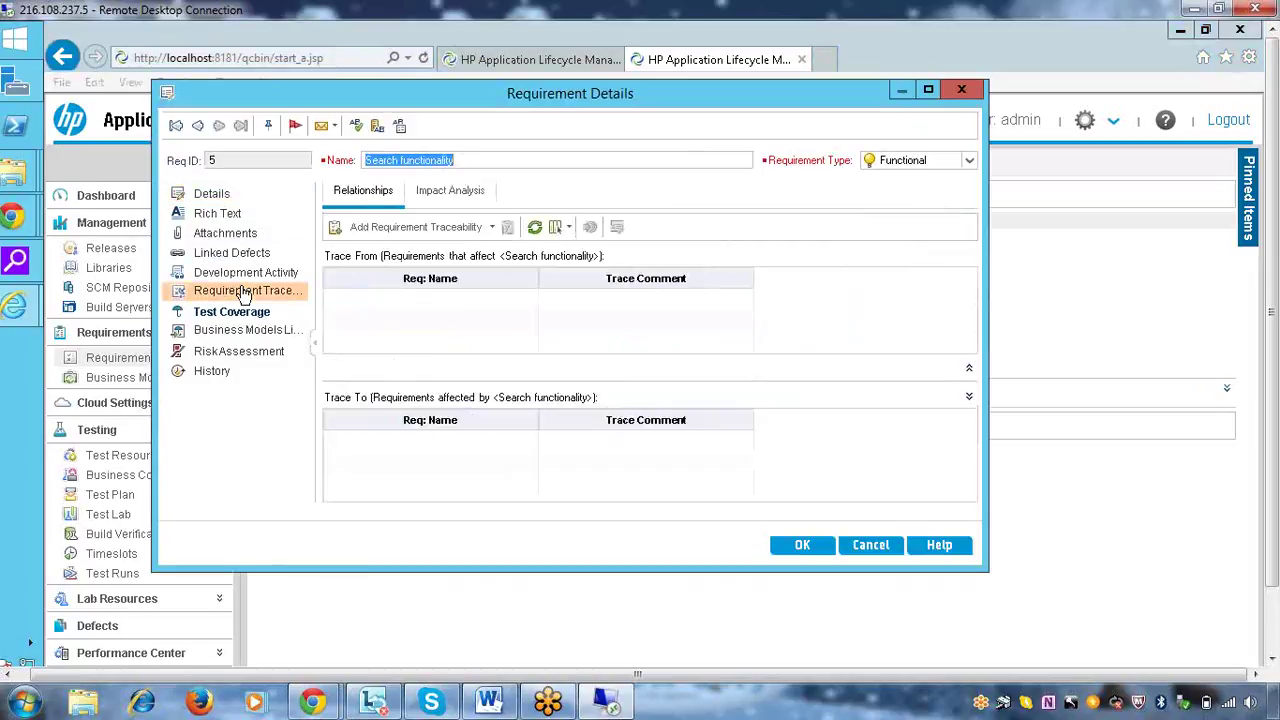
{"action": "left_click", "coordinate": [414, 229]}
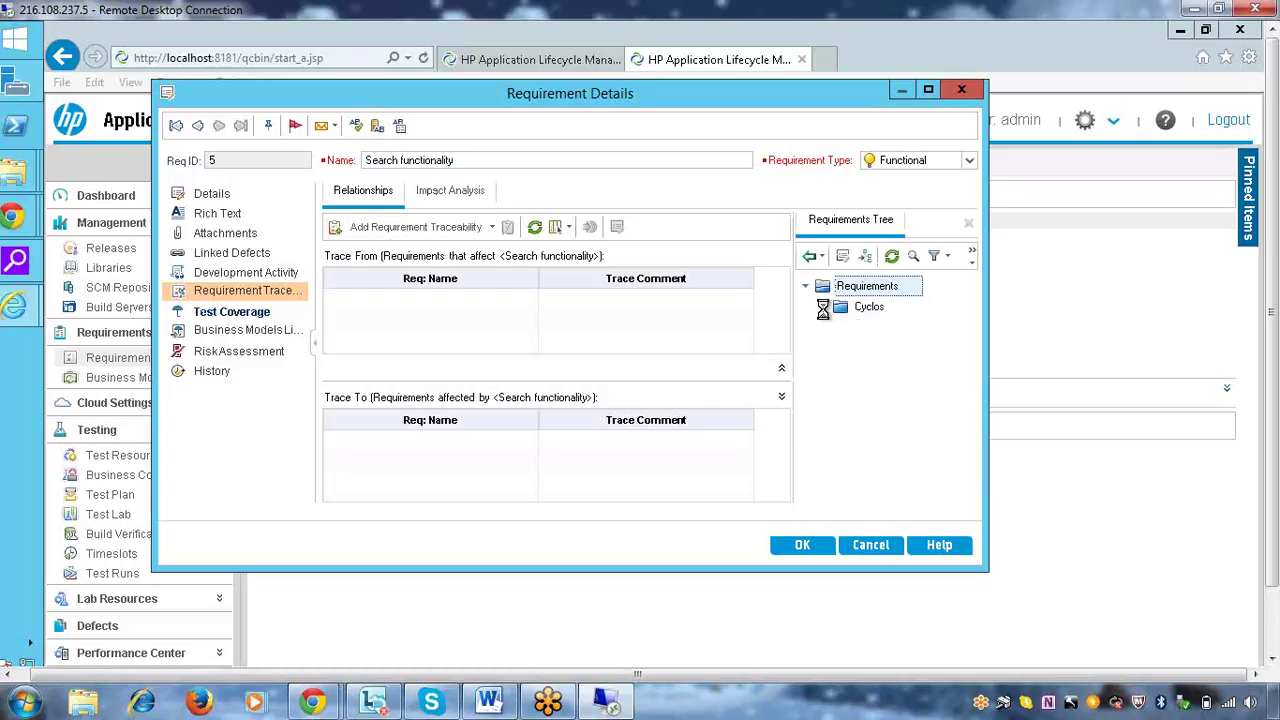
{"action": "left_click", "coordinate": [823, 307]}
{"action": "left_click", "coordinate": [868, 347]}
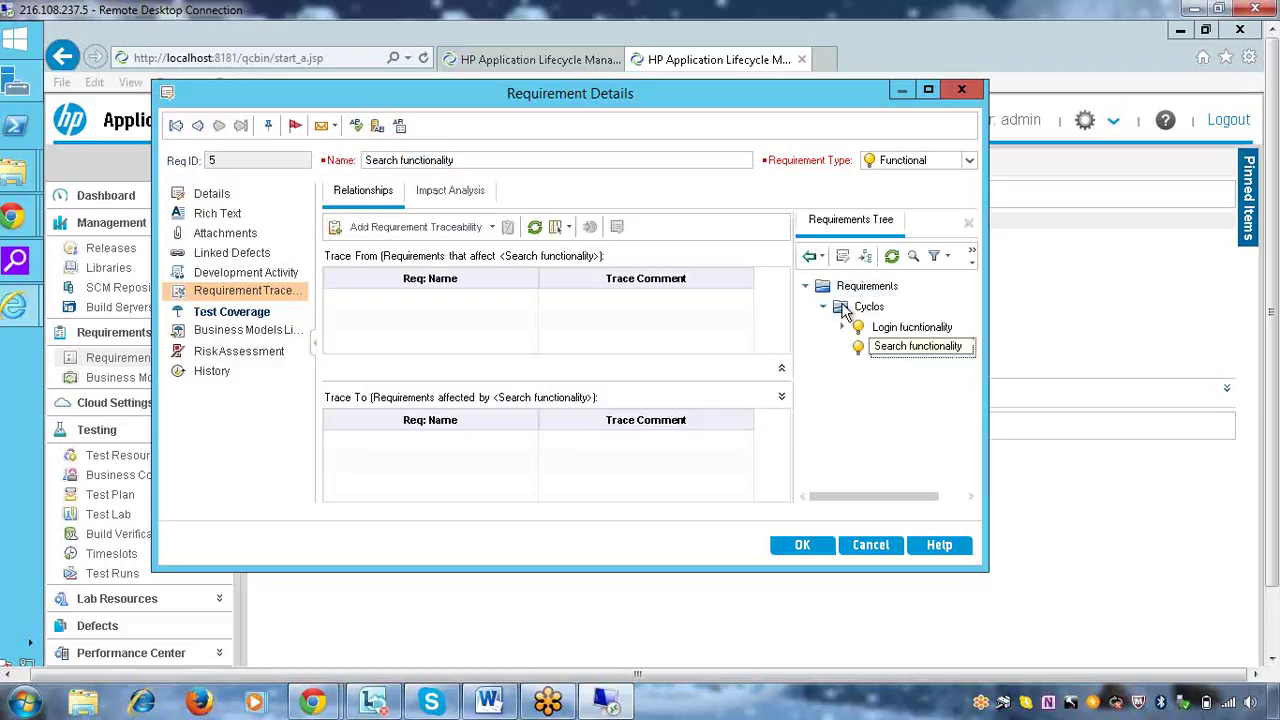
{"action": "left_click", "coordinate": [810, 258]}
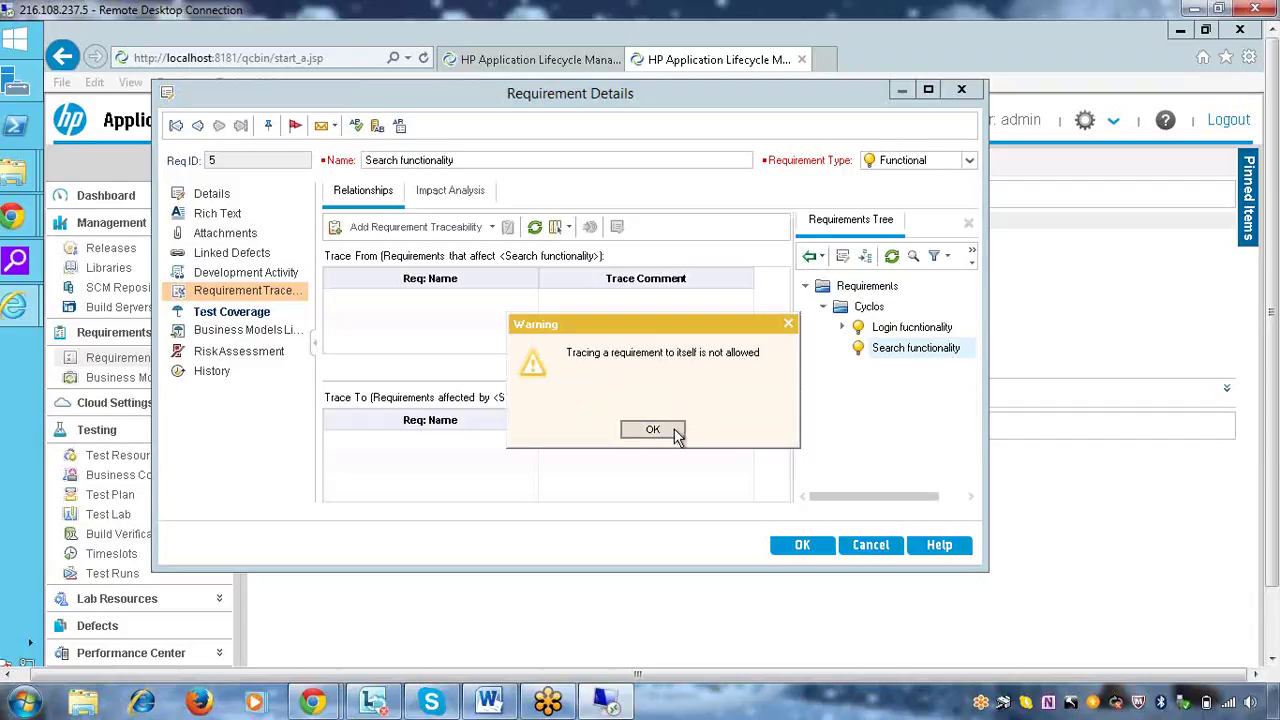
{"action": "left_click", "coordinate": [652, 430]}
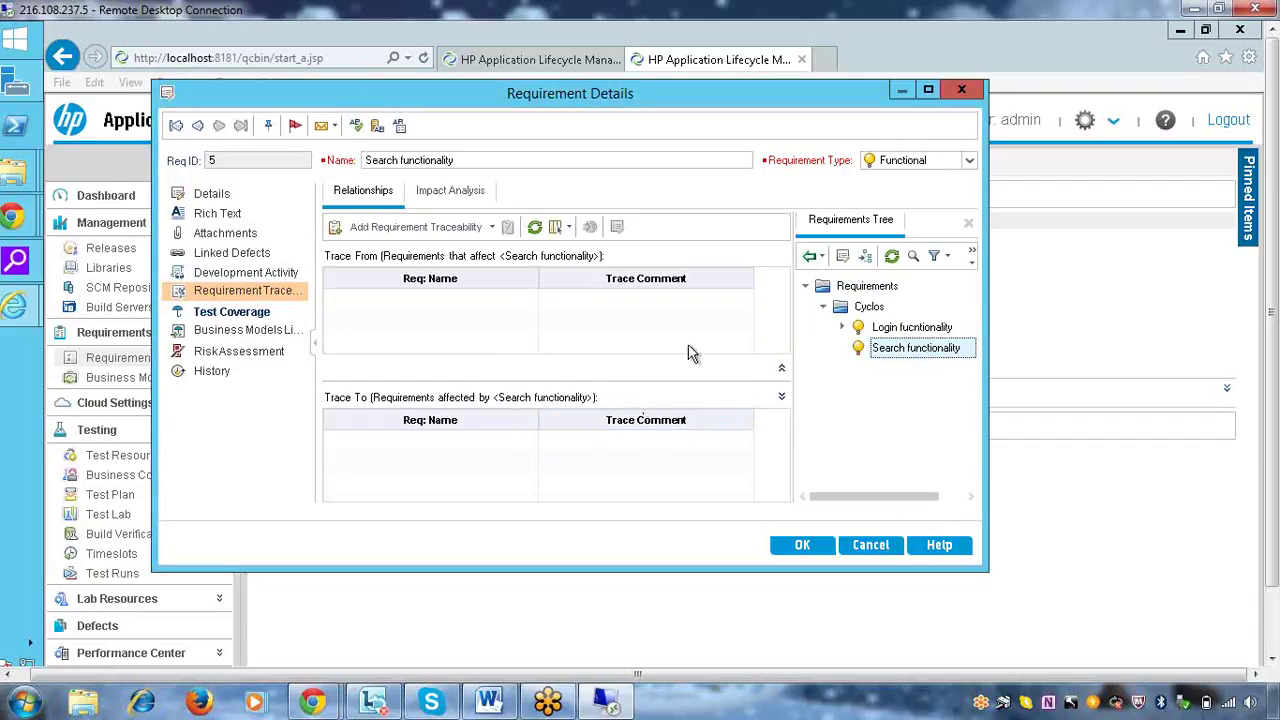
{"action": "left_click", "coordinate": [806, 546]}
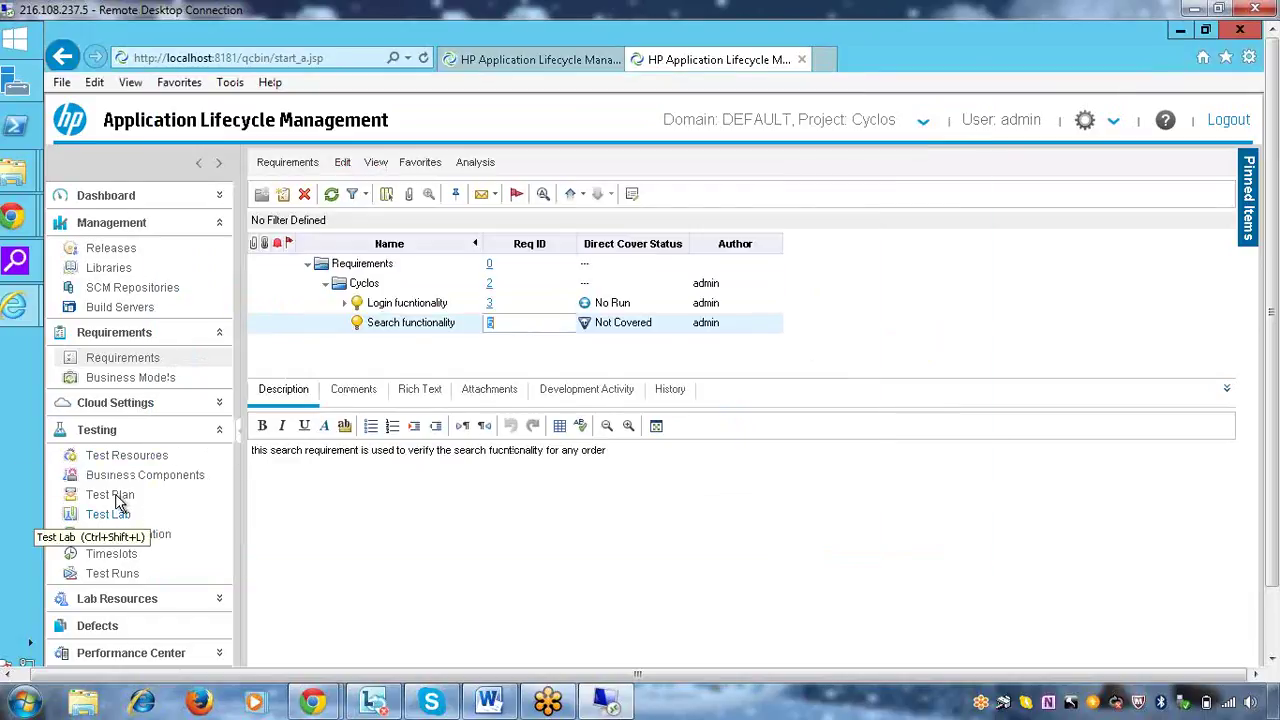
Show the Test Plan Tree beside cycle1 test execution in Test Lab, choosing the Functional test cases folder
{"action": "left_click", "coordinate": [120, 528]}
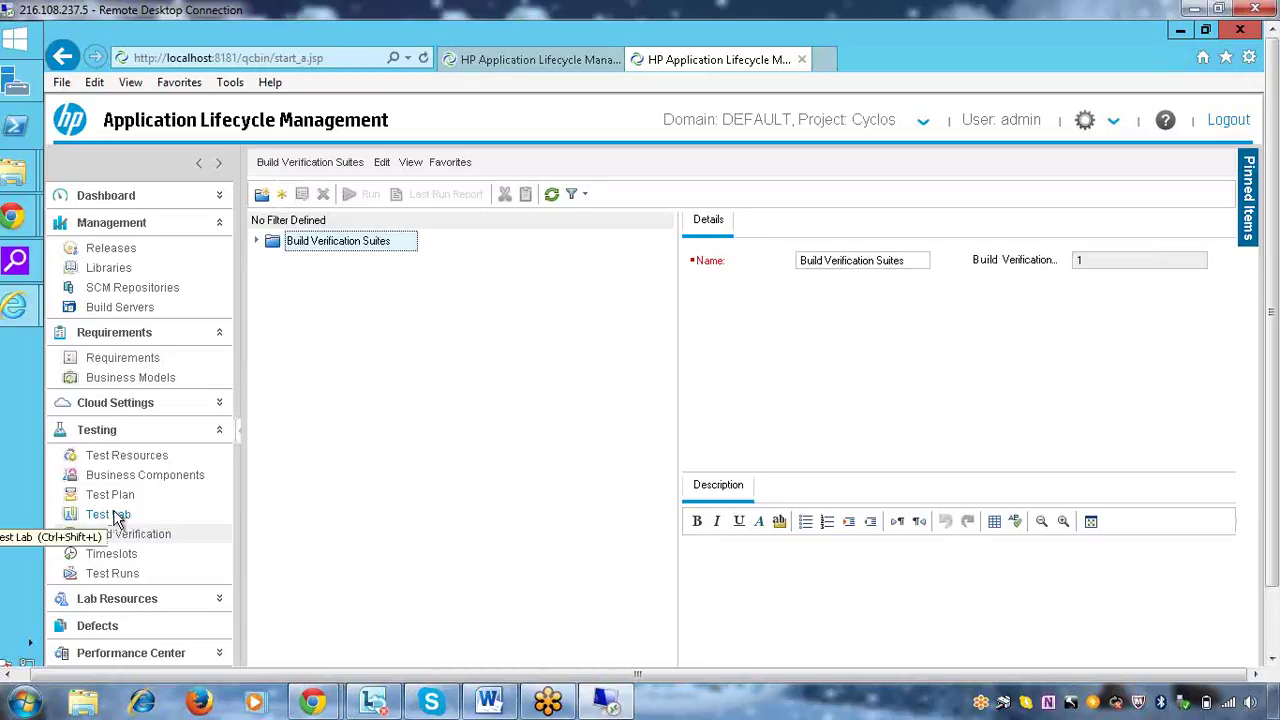
{"action": "left_click", "coordinate": [108, 514]}
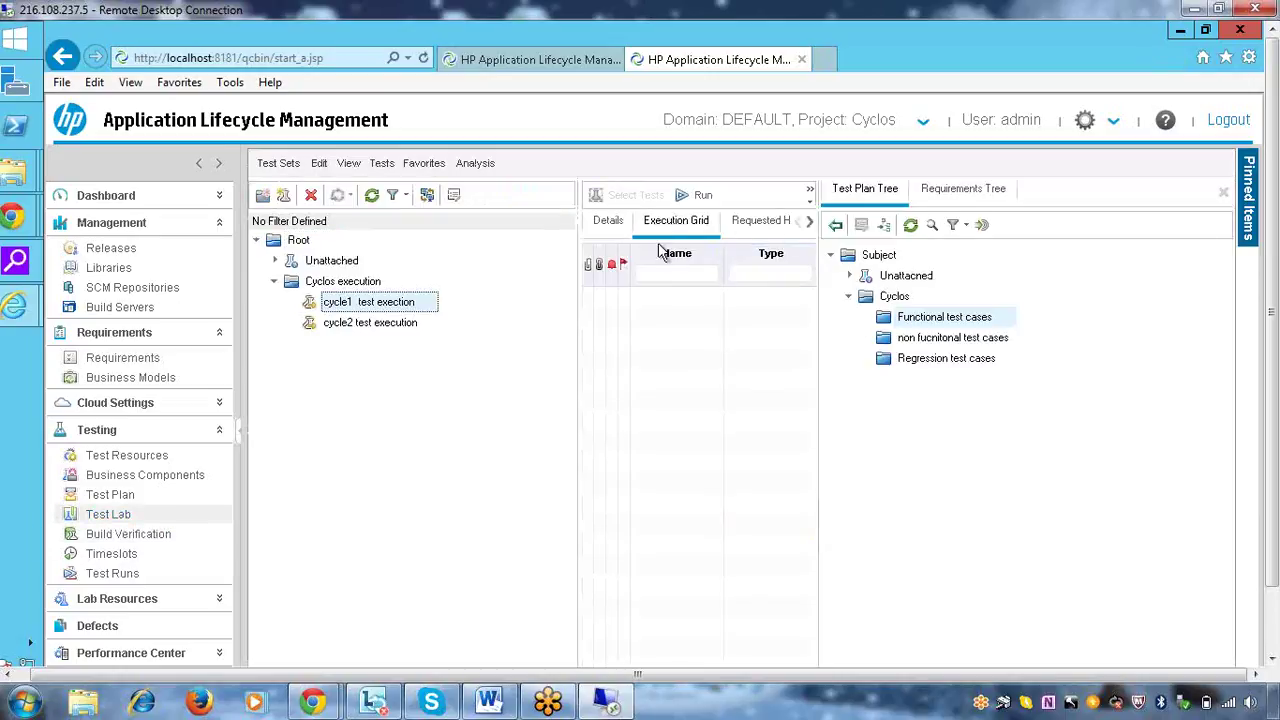
{"action": "left_click", "coordinate": [1226, 194]}
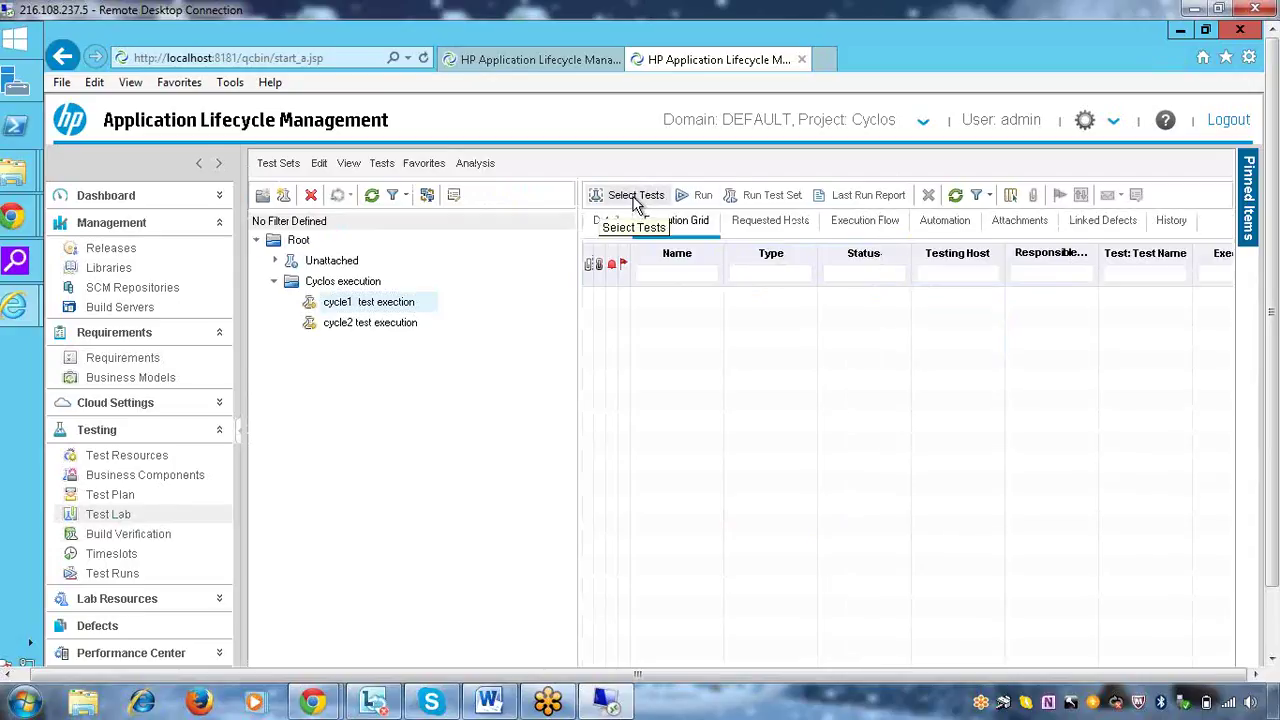
{"action": "left_click", "coordinate": [636, 196]}
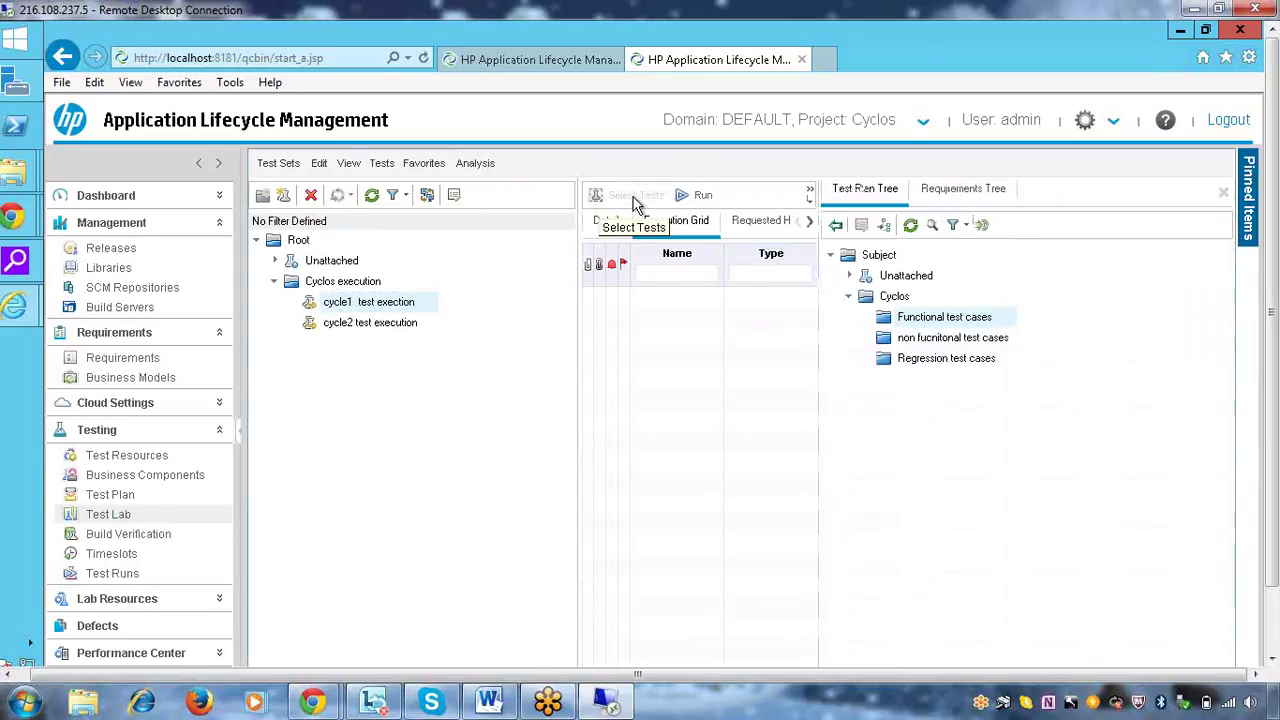
{"action": "left_click", "coordinate": [928, 320]}
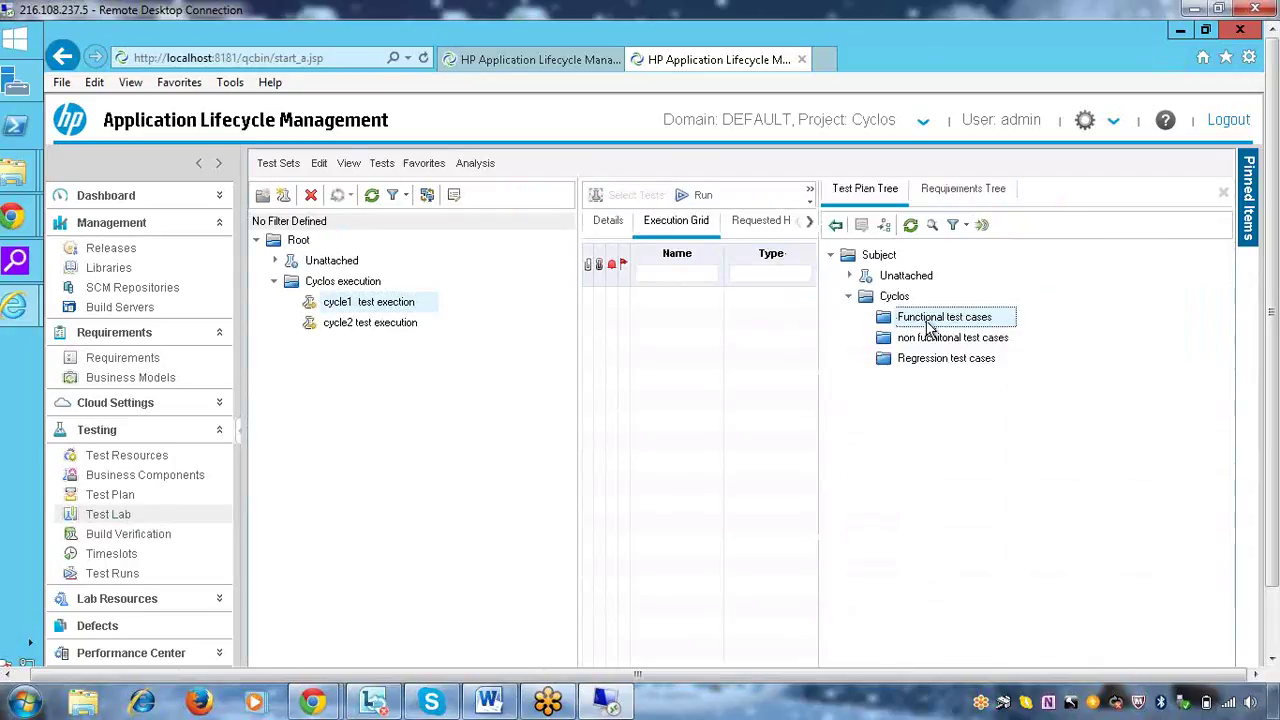
{"action": "left_click", "coordinate": [837, 226]}
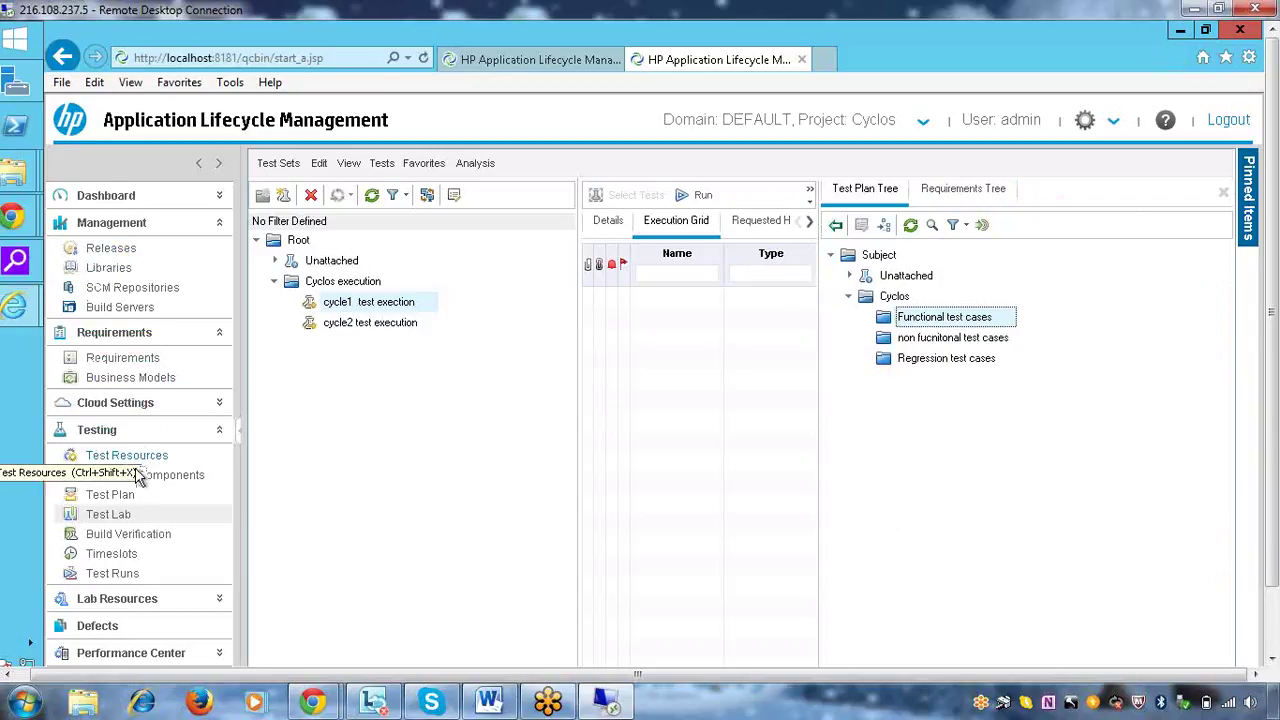
In Test Plan, check Req Coverage for 'Login with valid user' and 'Search functionality test'
{"action": "left_click", "coordinate": [135, 495]}
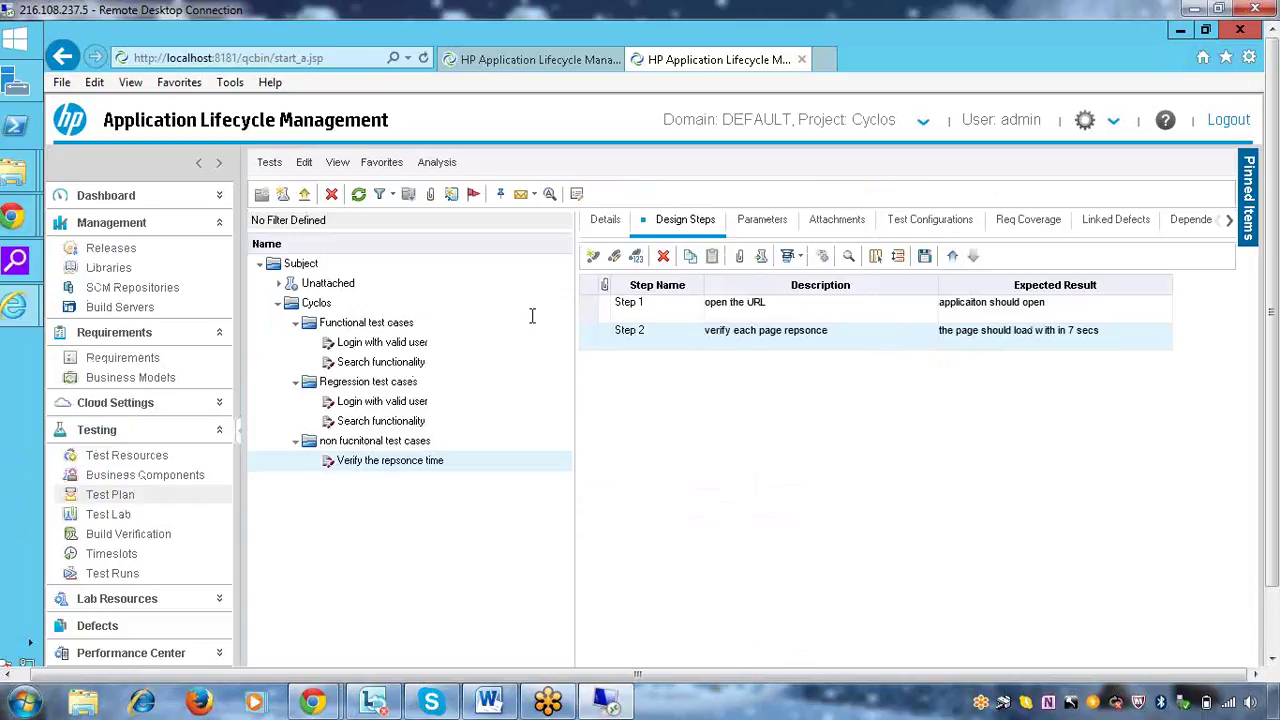
{"action": "left_click", "coordinate": [1026, 220]}
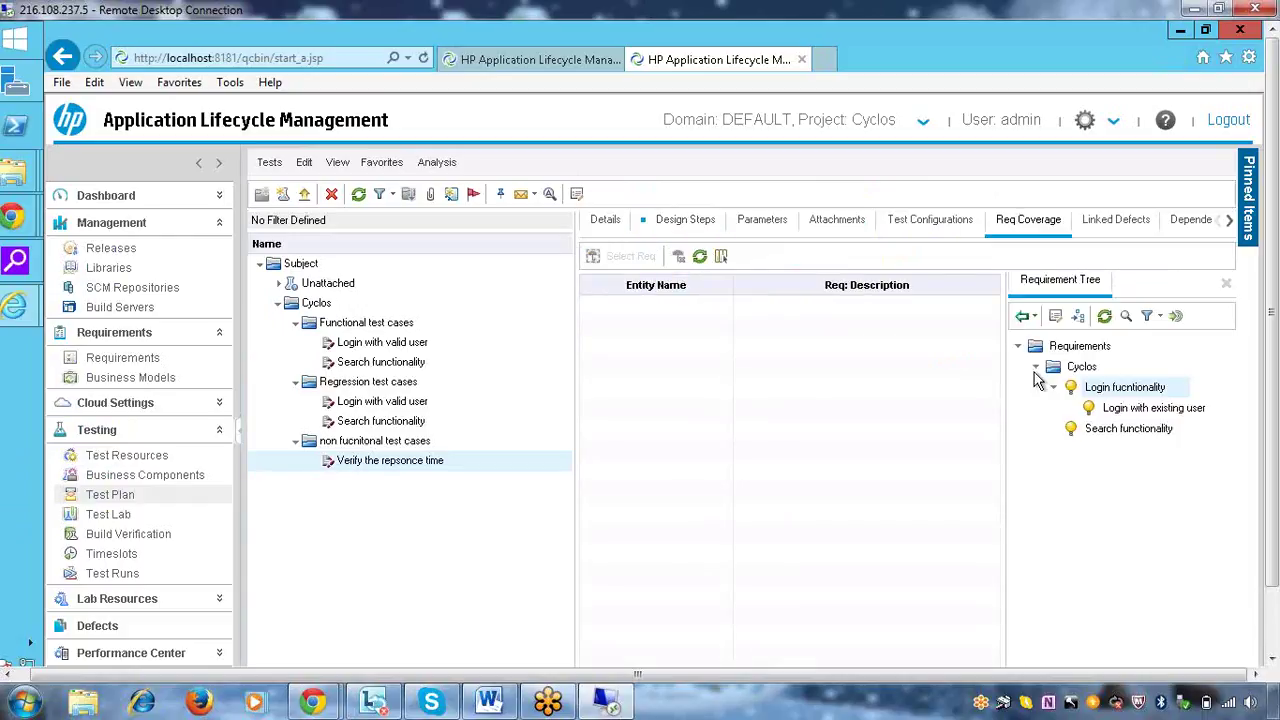
{"action": "left_click", "coordinate": [376, 343]}
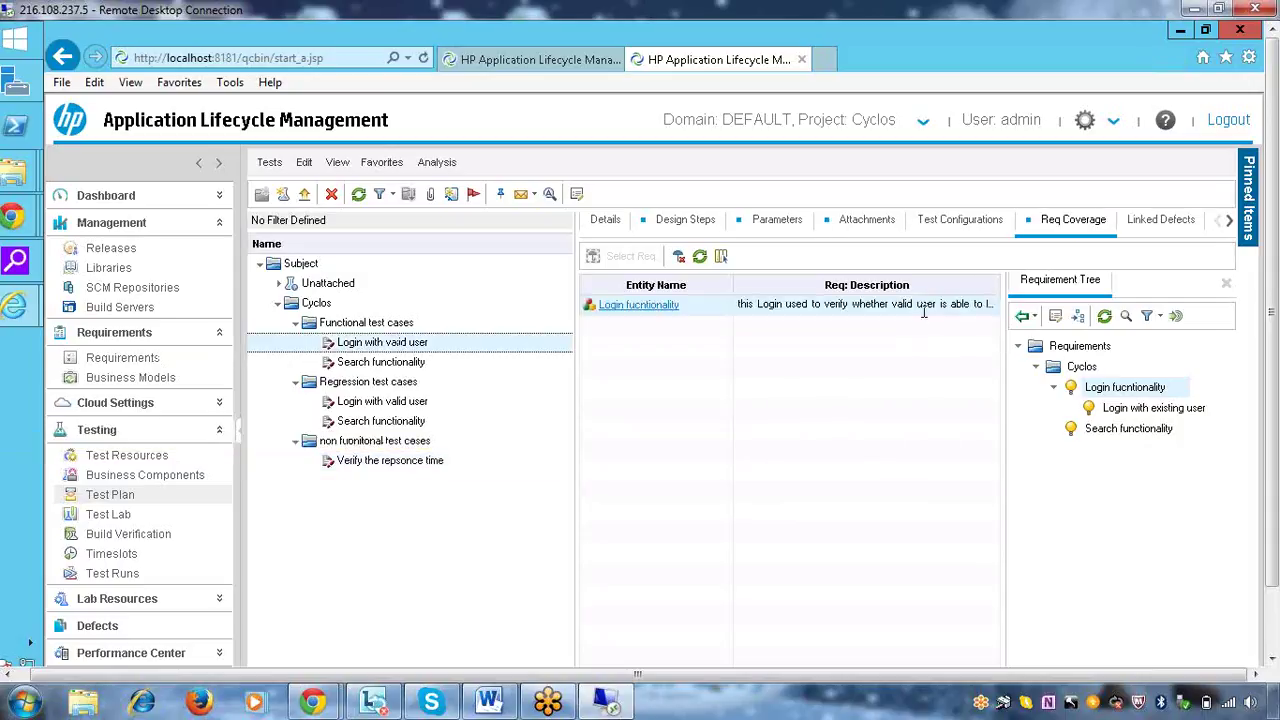
{"action": "left_click", "coordinate": [416, 363]}
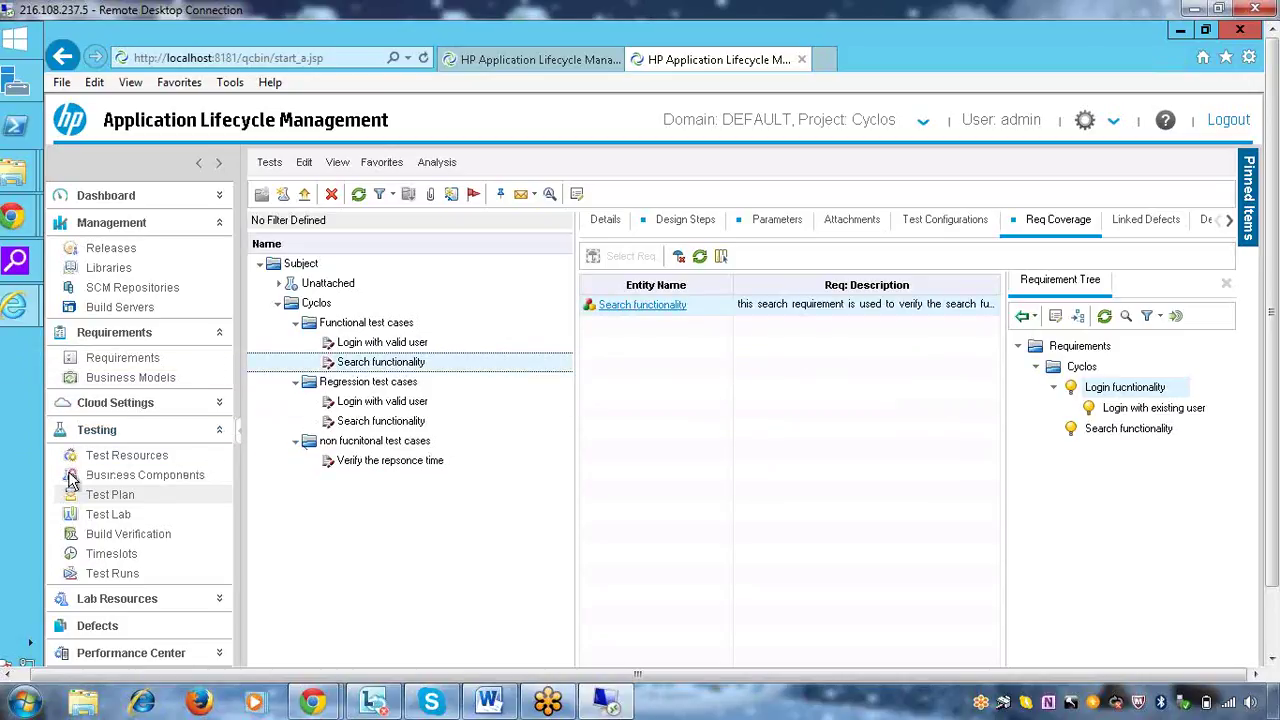
View the Details of 'Login with valid user' and select its Test ID value 1
{"action": "left_click", "coordinate": [118, 516]}
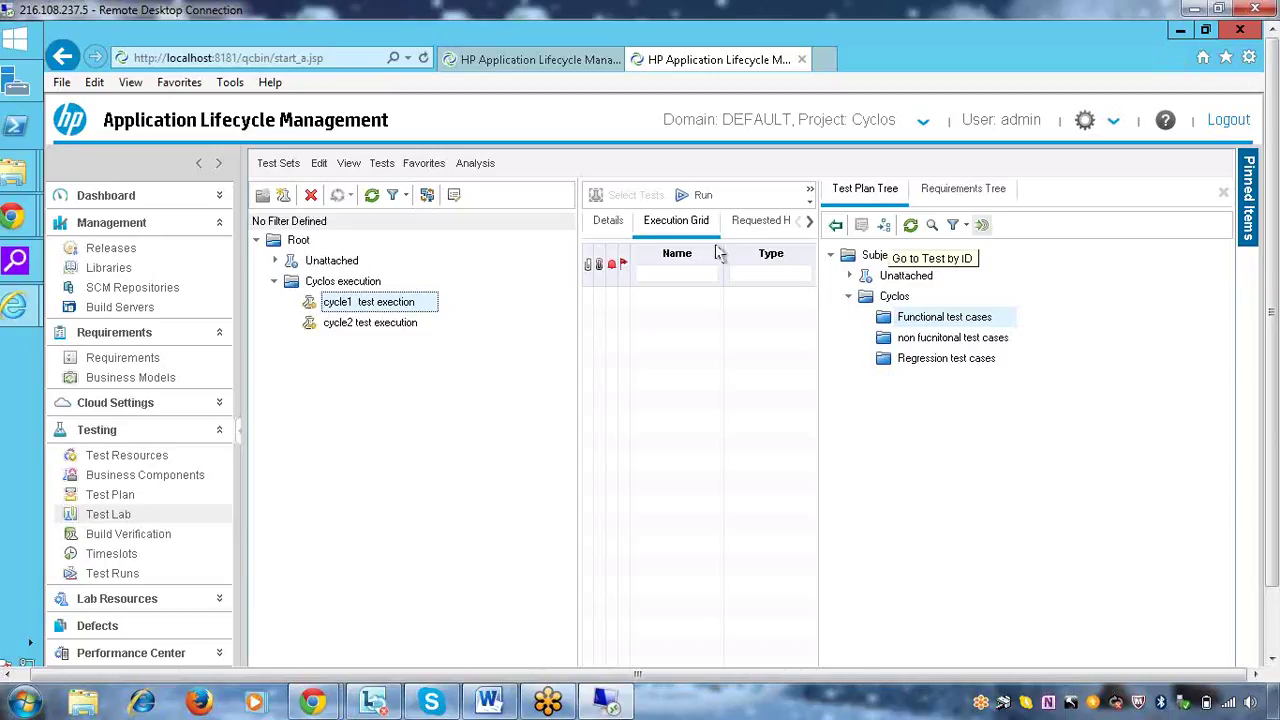
{"action": "left_click", "coordinate": [143, 494]}
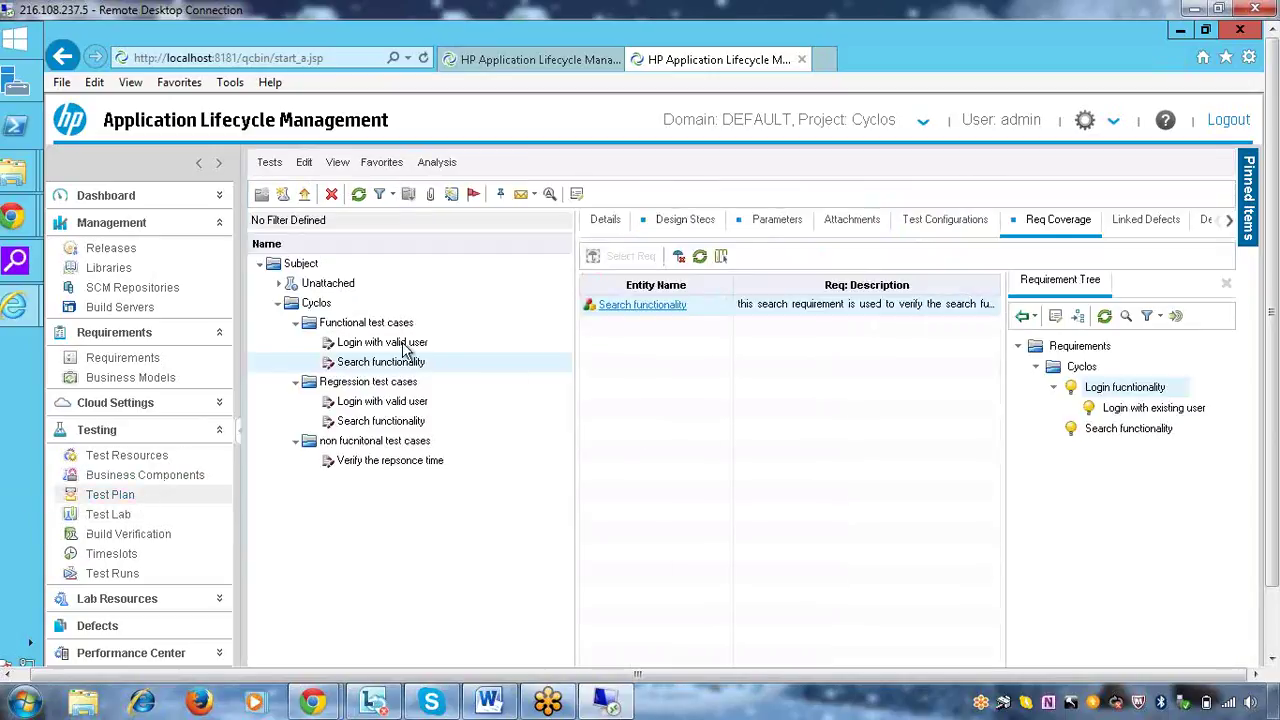
{"action": "left_click", "coordinate": [405, 345]}
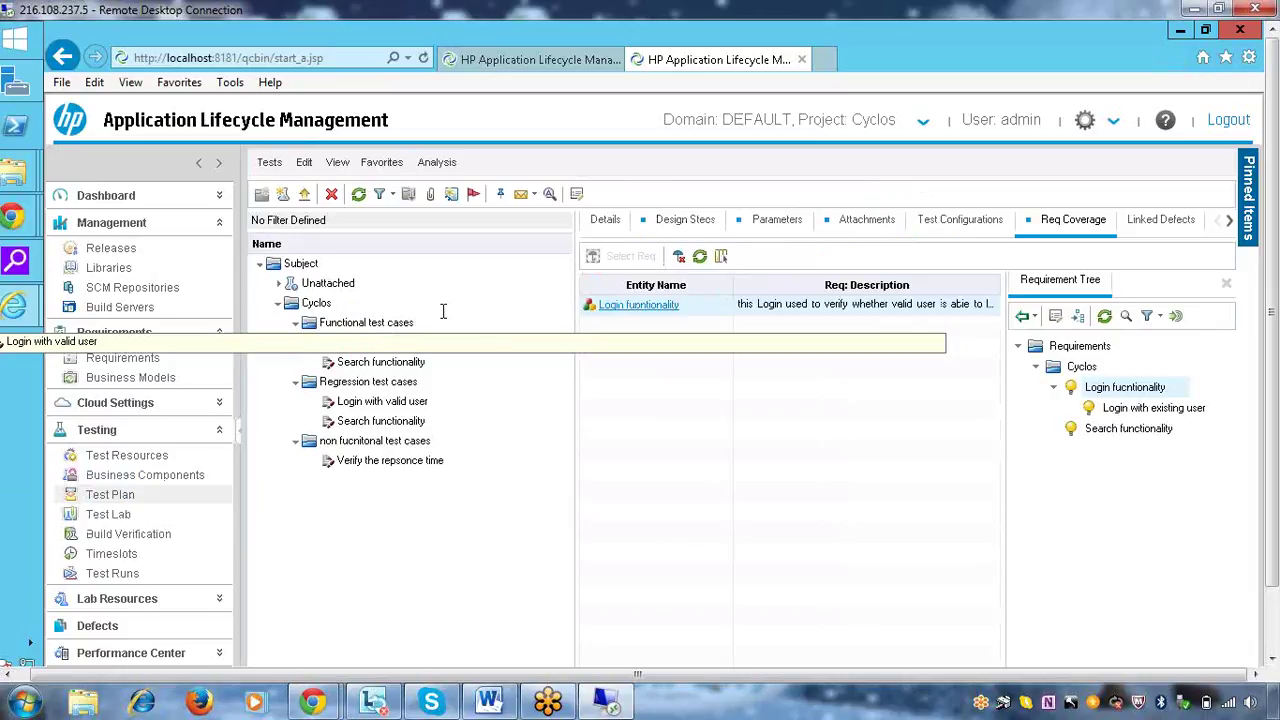
{"action": "left_click", "coordinate": [608, 222]}
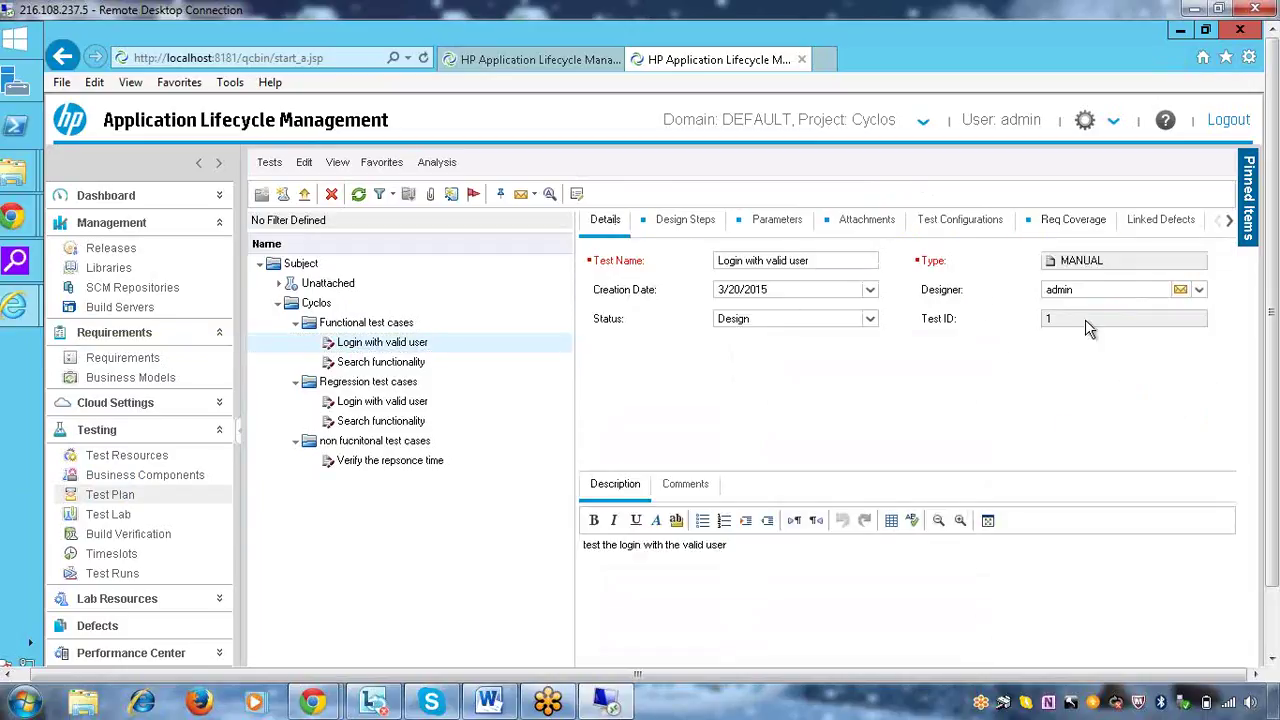
{"action": "left_click_drag", "start_coordinate": [1078, 318], "coordinate": [1034, 321]}
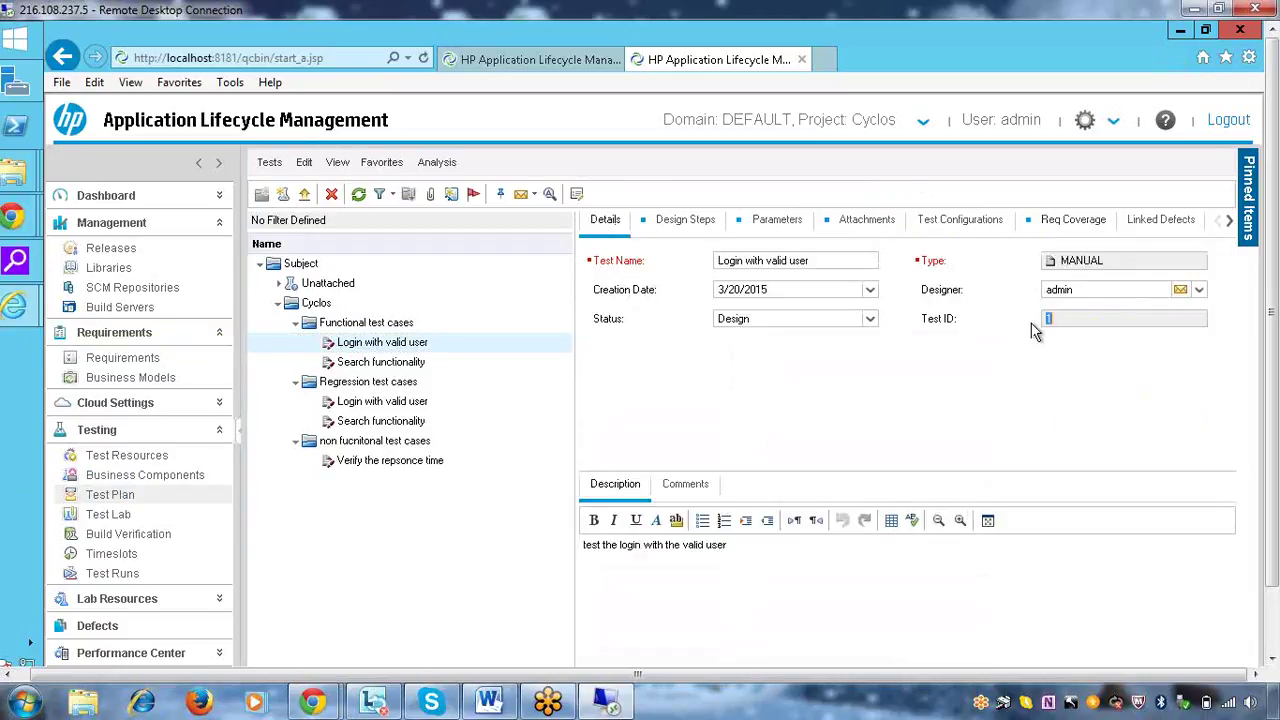
In Test Lab, go to test ID 1, dismiss the filter error, and close the Test Plan Tree pane
{"action": "left_click", "coordinate": [129, 517]}
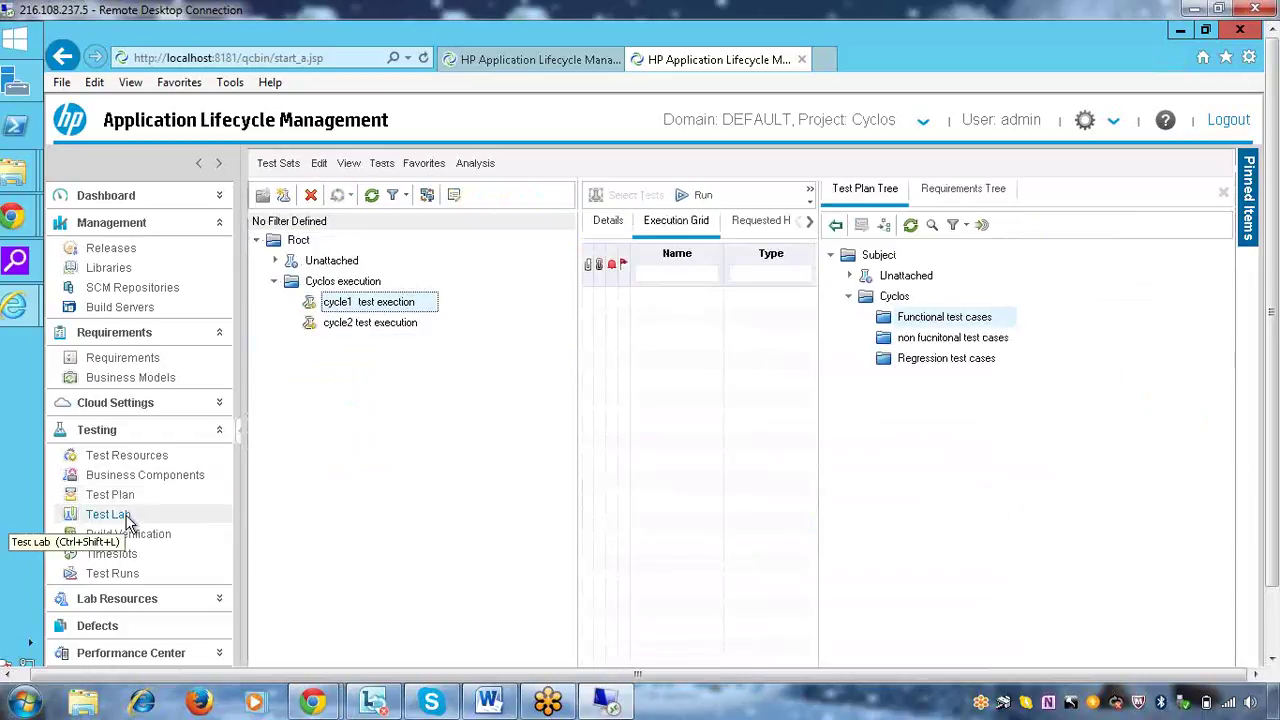
{"action": "left_click", "coordinate": [980, 226]}
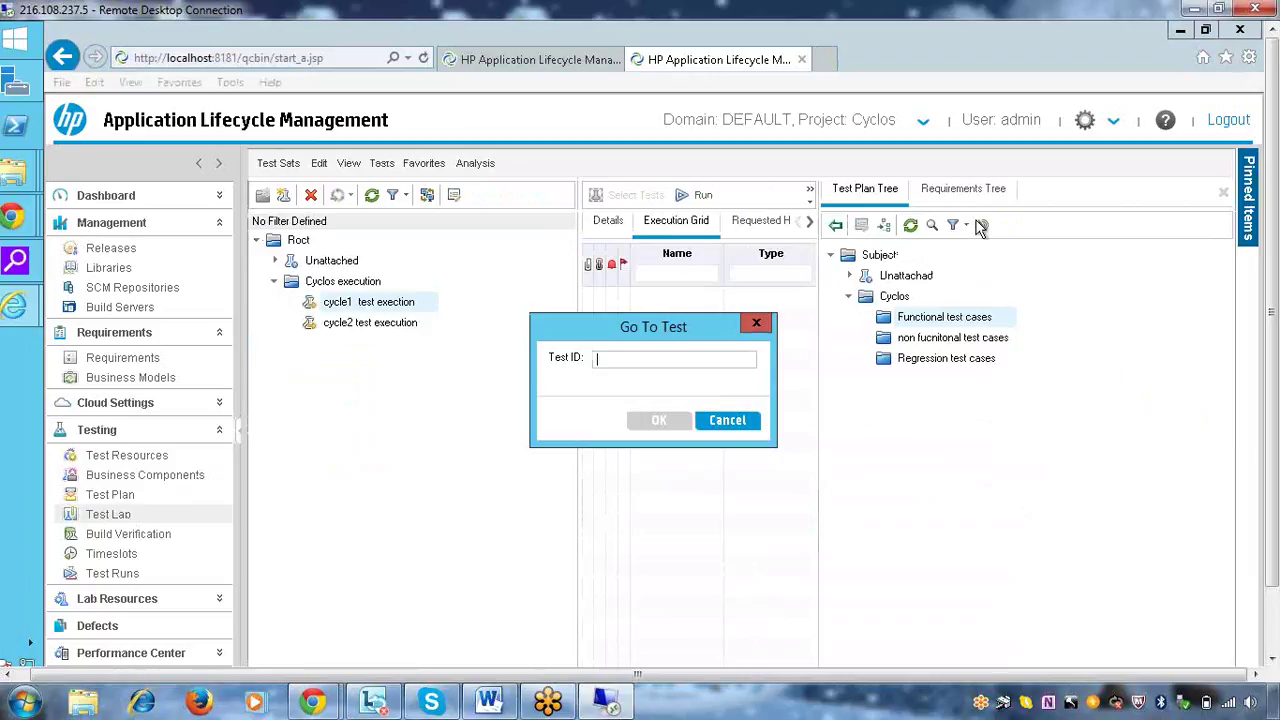
{"action": "type", "text": "1"}
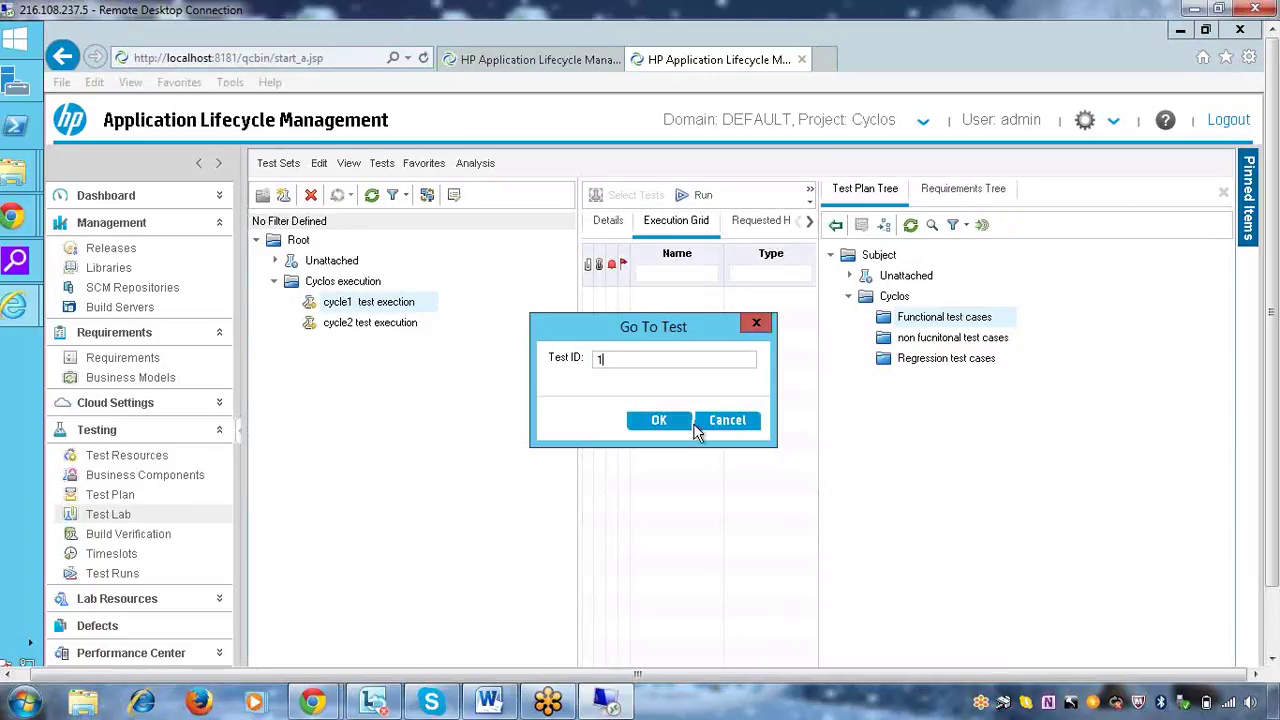
{"action": "left_click", "coordinate": [660, 420]}
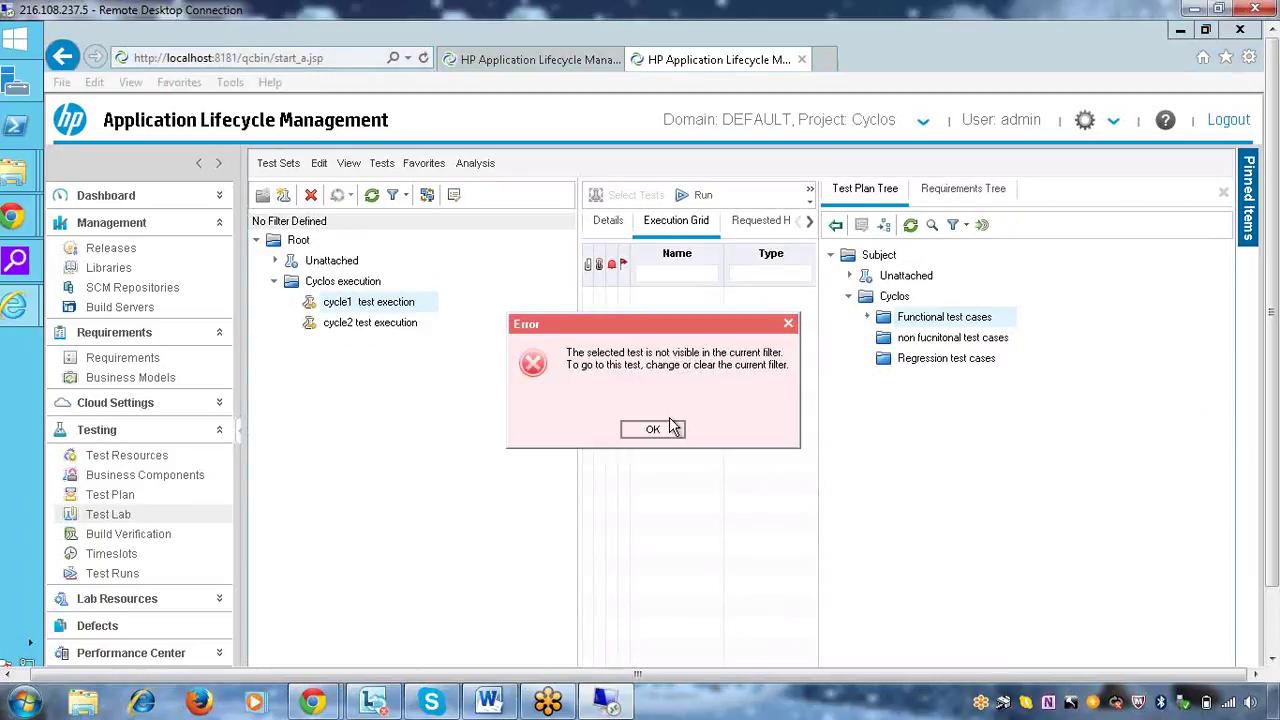
{"action": "left_click", "coordinate": [662, 430]}
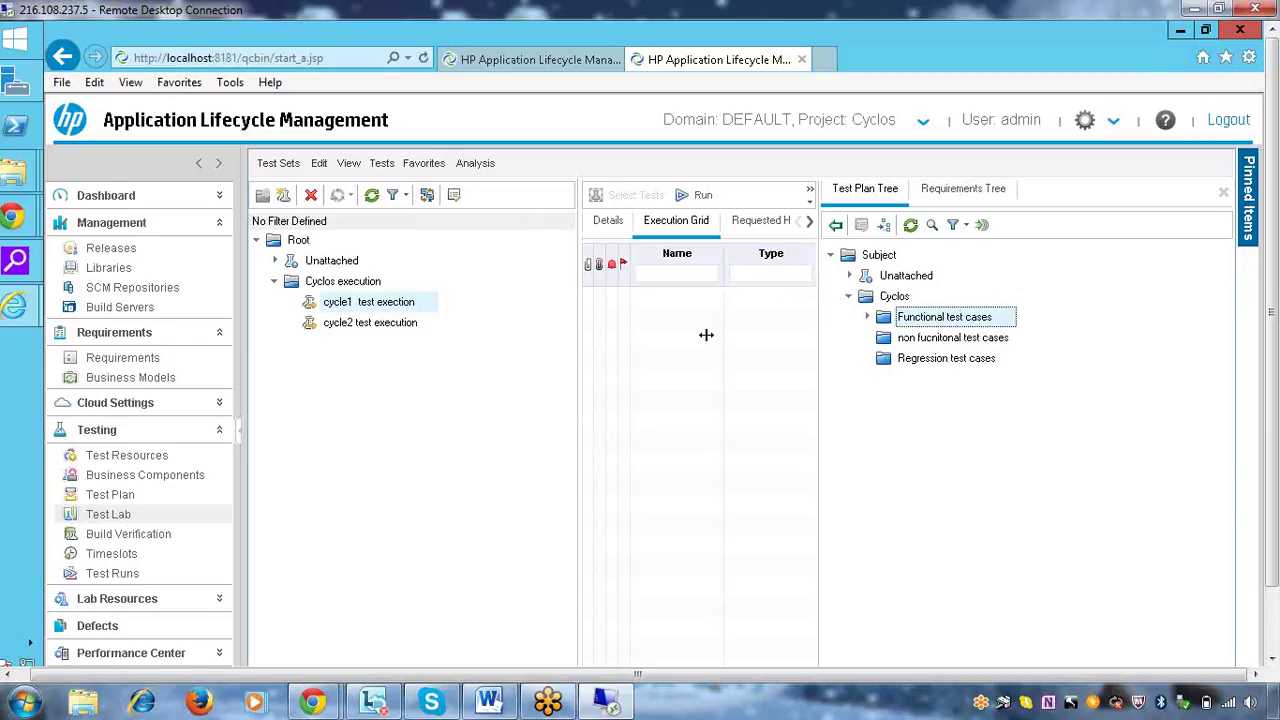
{"action": "left_click", "coordinate": [1223, 193]}
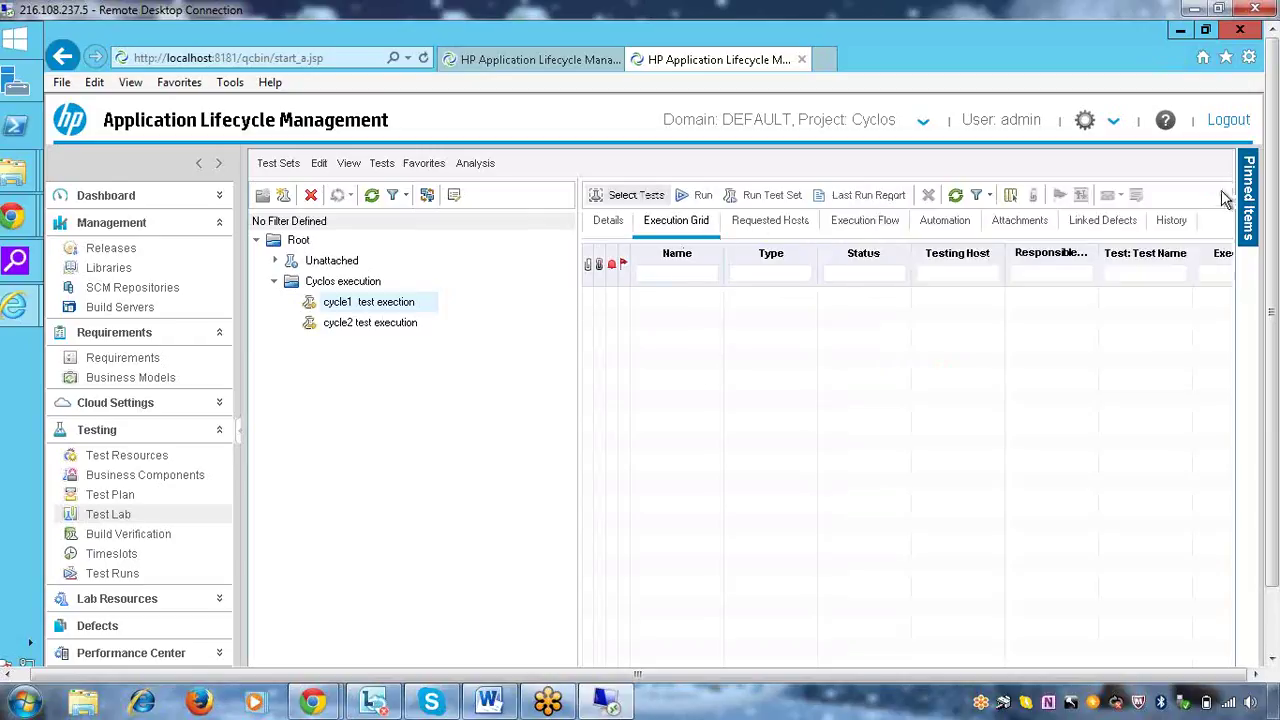
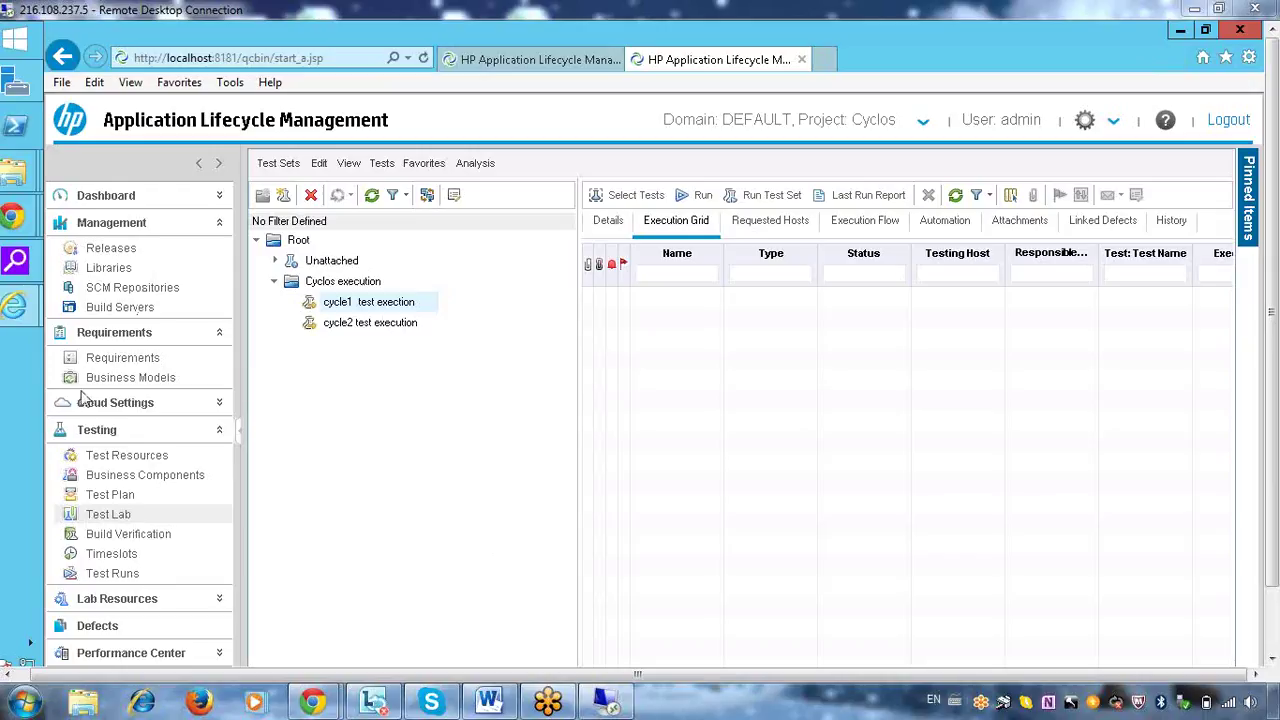
Jump from the Test Plan Tree's Functional test cases folder into the Test Plan module
{"action": "left_click", "coordinate": [625, 197]}
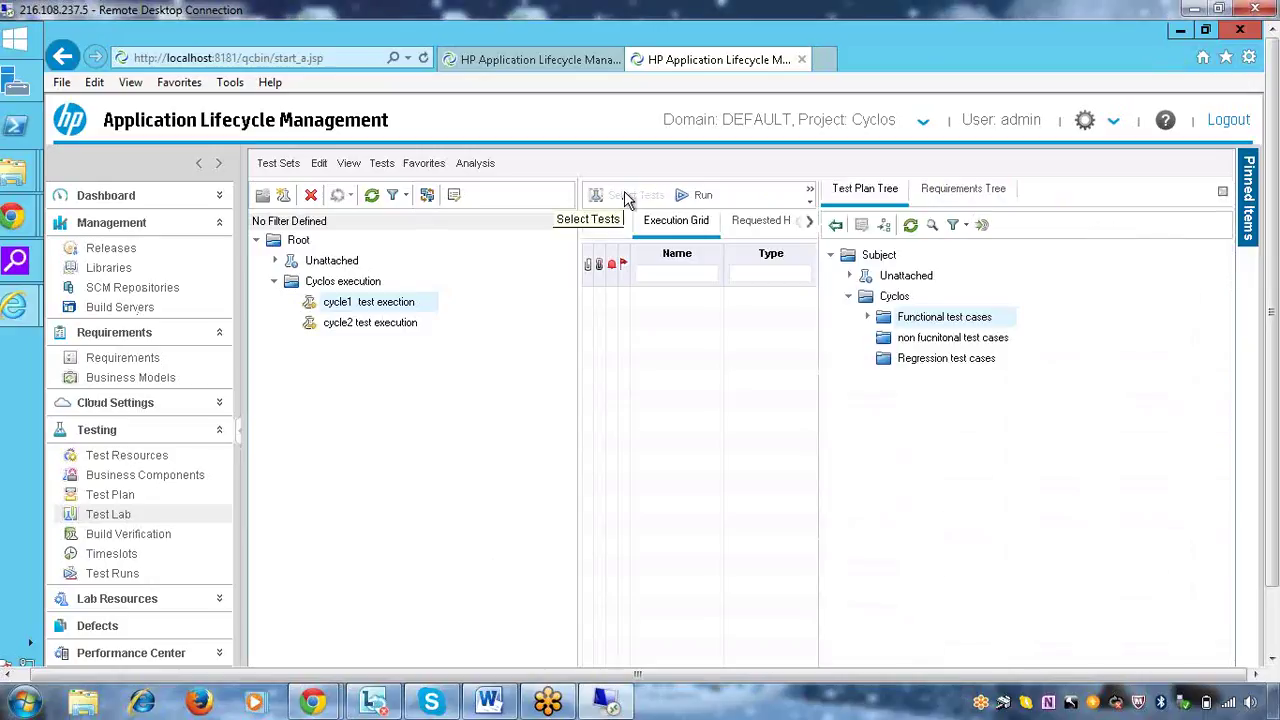
{"action": "left_click", "coordinate": [868, 318]}
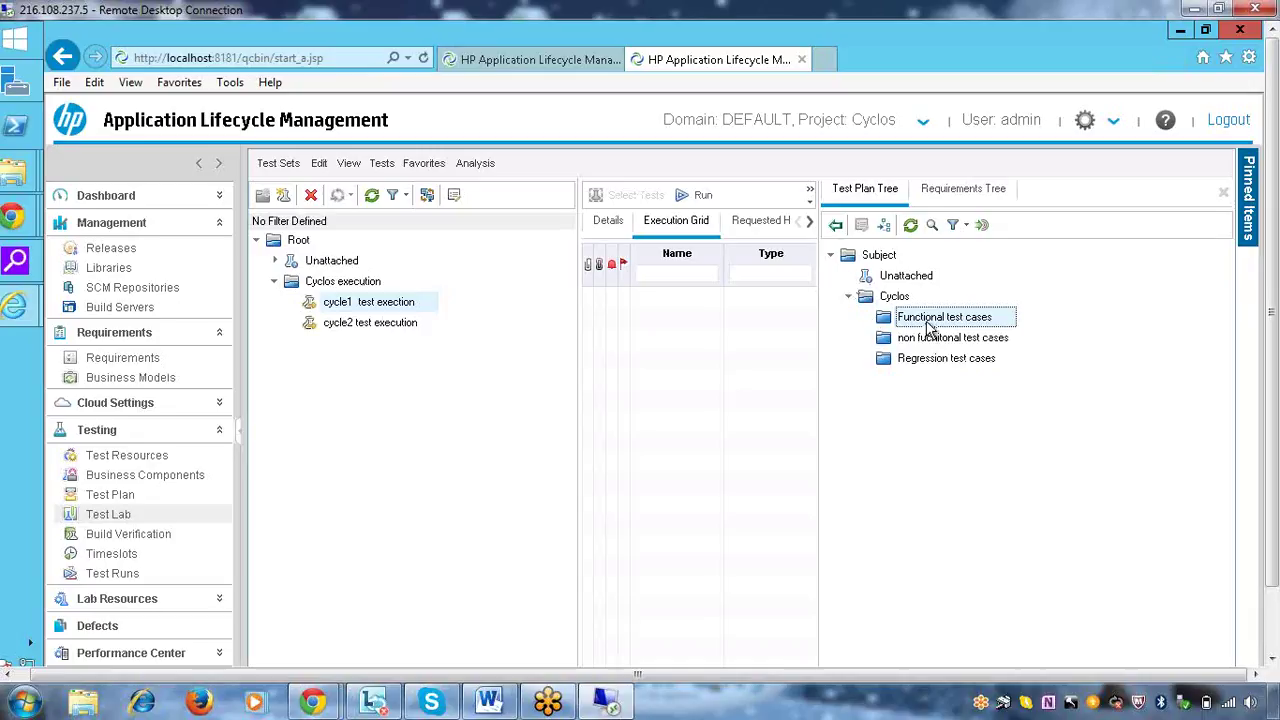
{"action": "left_click", "coordinate": [886, 226]}
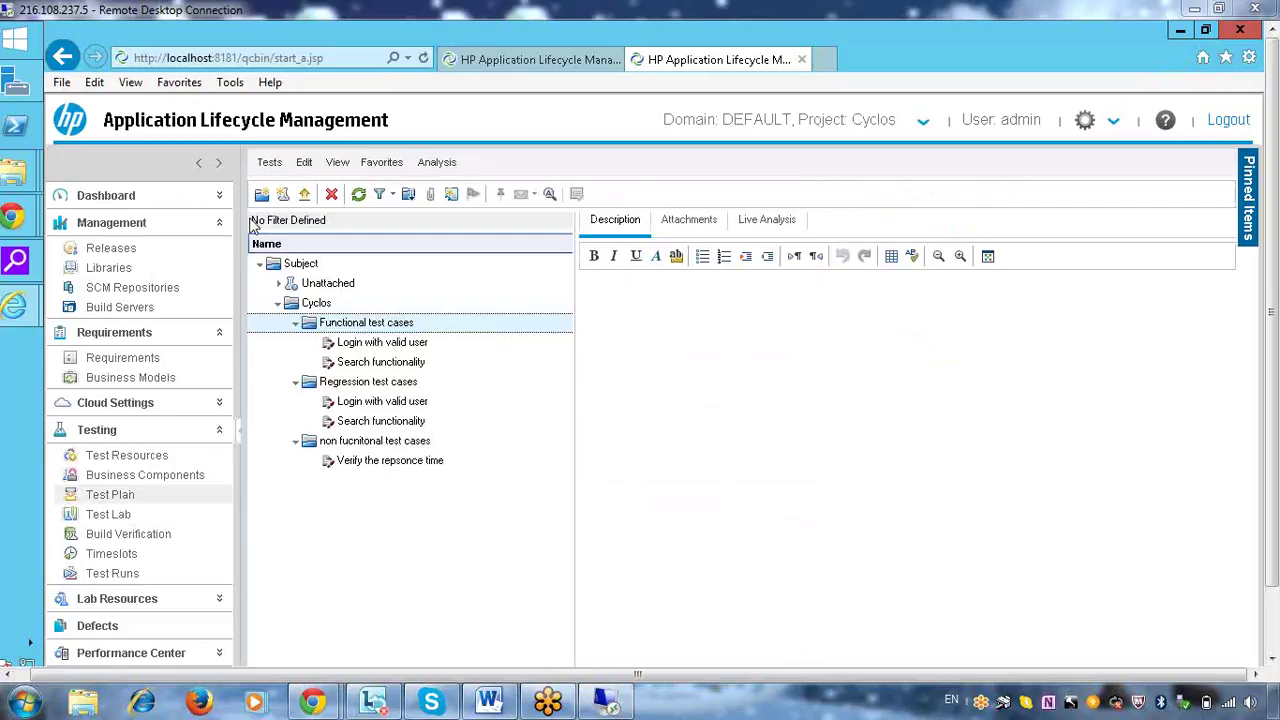
Check the details of the Login with valid user test, then return to Test Lab
{"action": "left_click", "coordinate": [353, 348]}
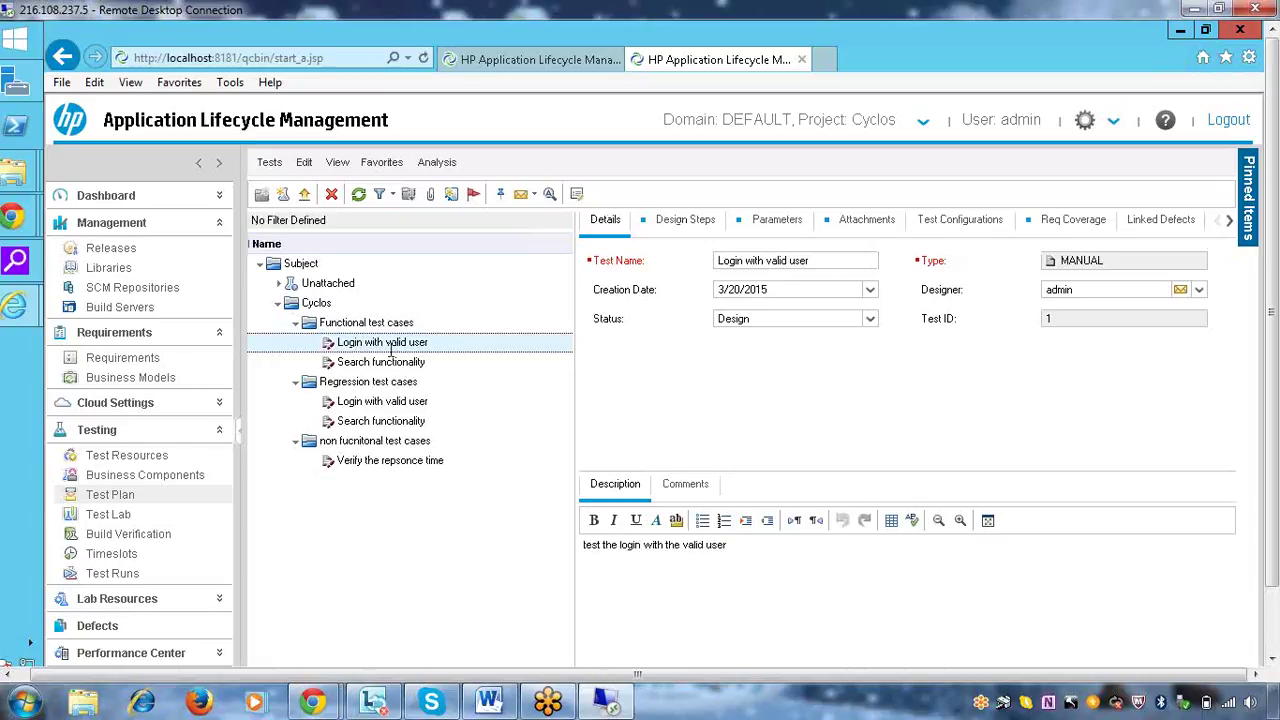
{"action": "right_click", "coordinate": [390, 347]}
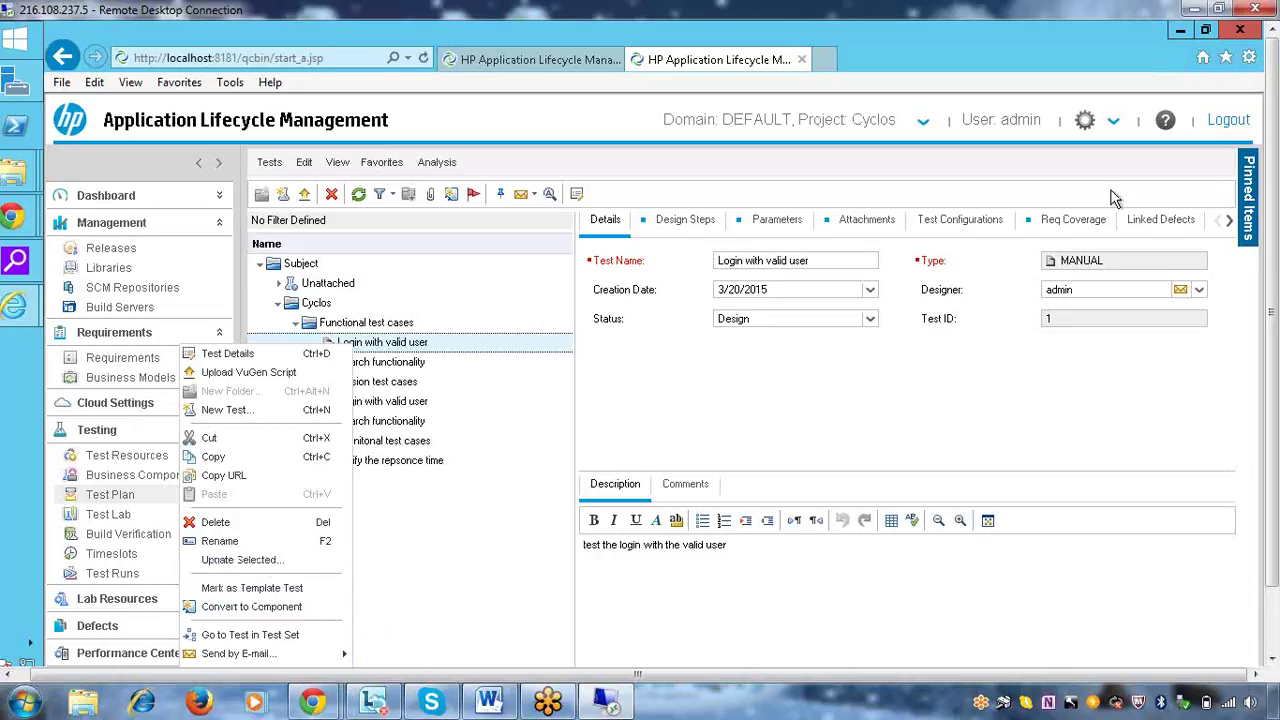
{"action": "left_click", "coordinate": [1230, 222]}
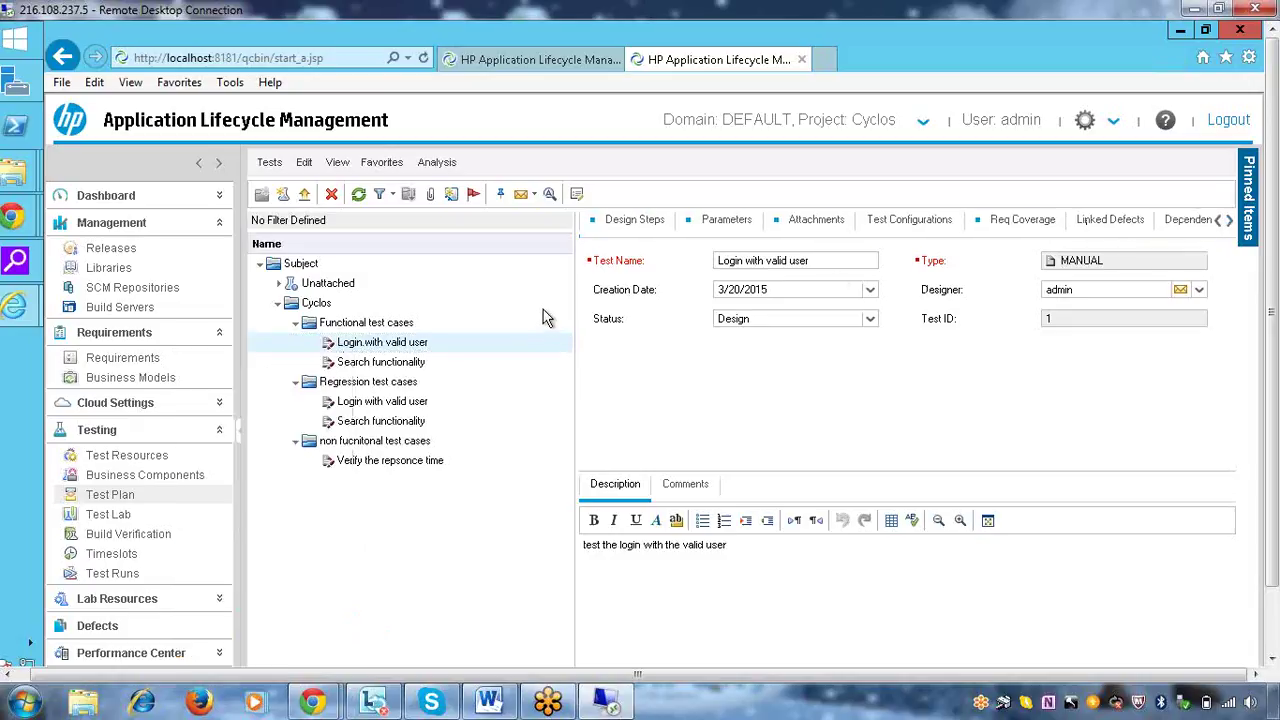
{"action": "left_click", "coordinate": [110, 516]}
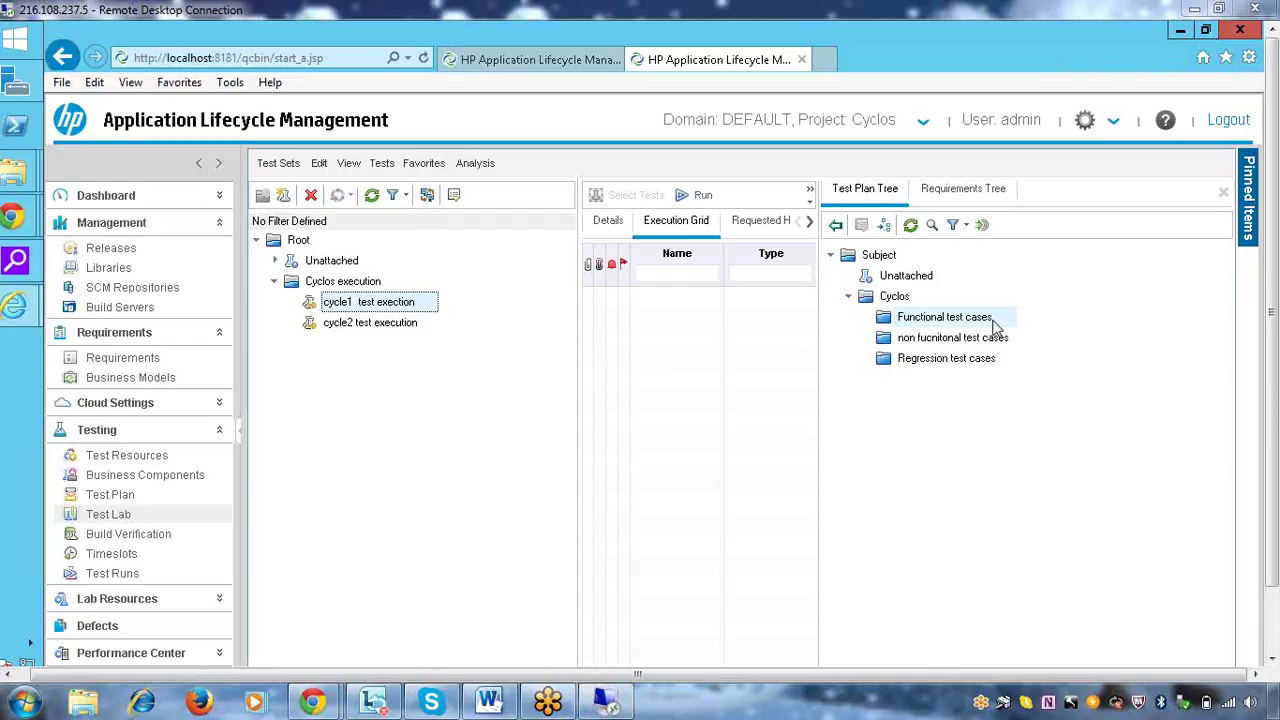
Create a new folder named 'test' under Root in the test sets tree
{"action": "left_click", "coordinate": [299, 241]}
{"action": "right_click", "coordinate": [299, 241]}
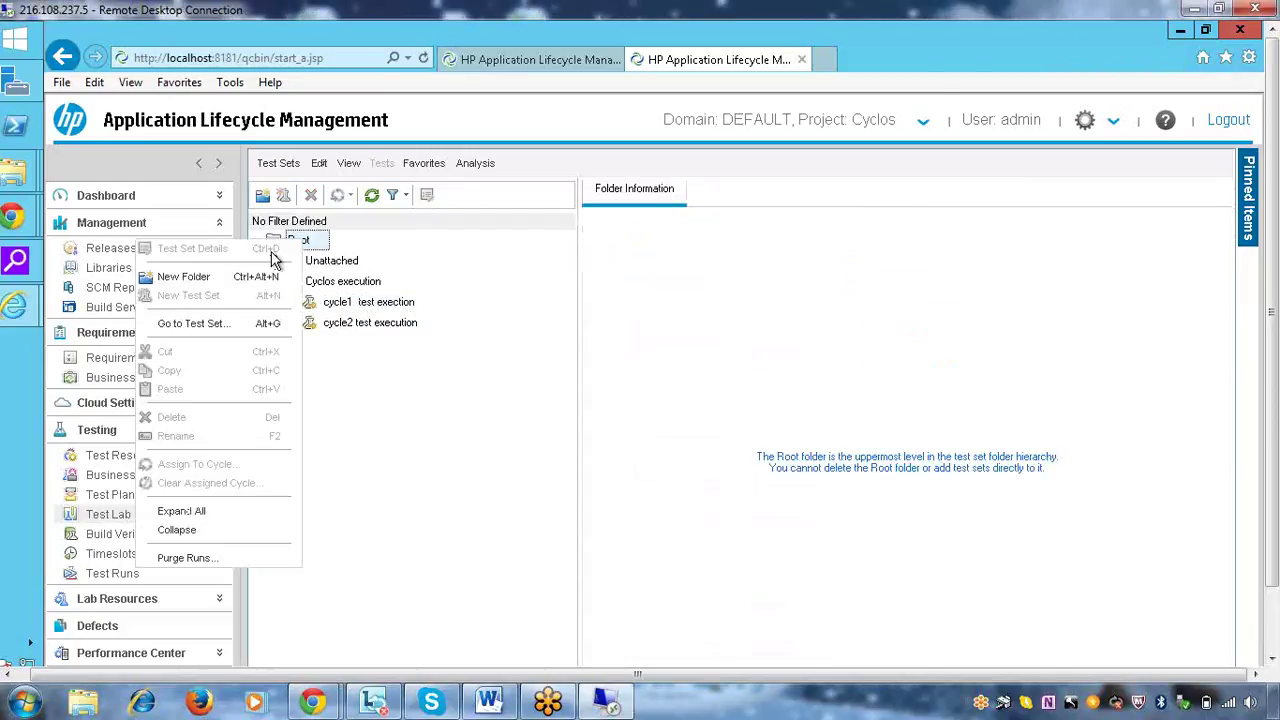
{"action": "left_click", "coordinate": [215, 274]}
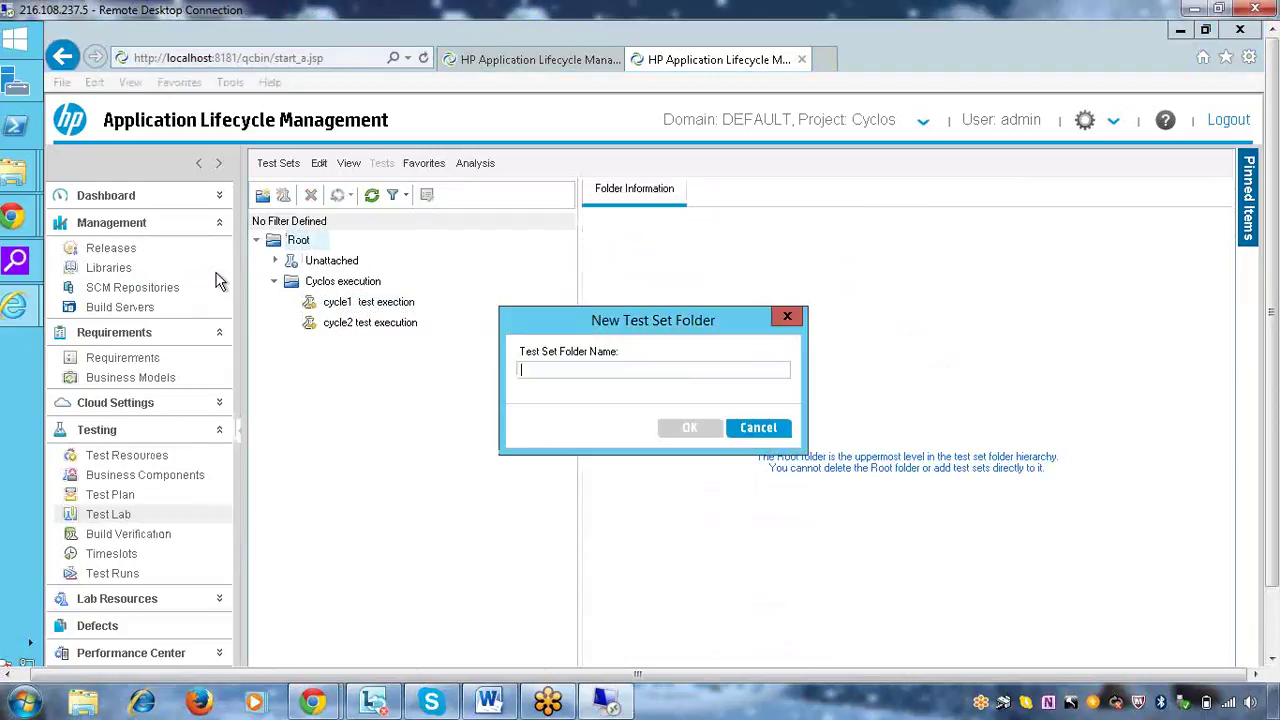
{"action": "type", "text": "test"}
{"action": "left_click", "coordinate": [686, 429]}
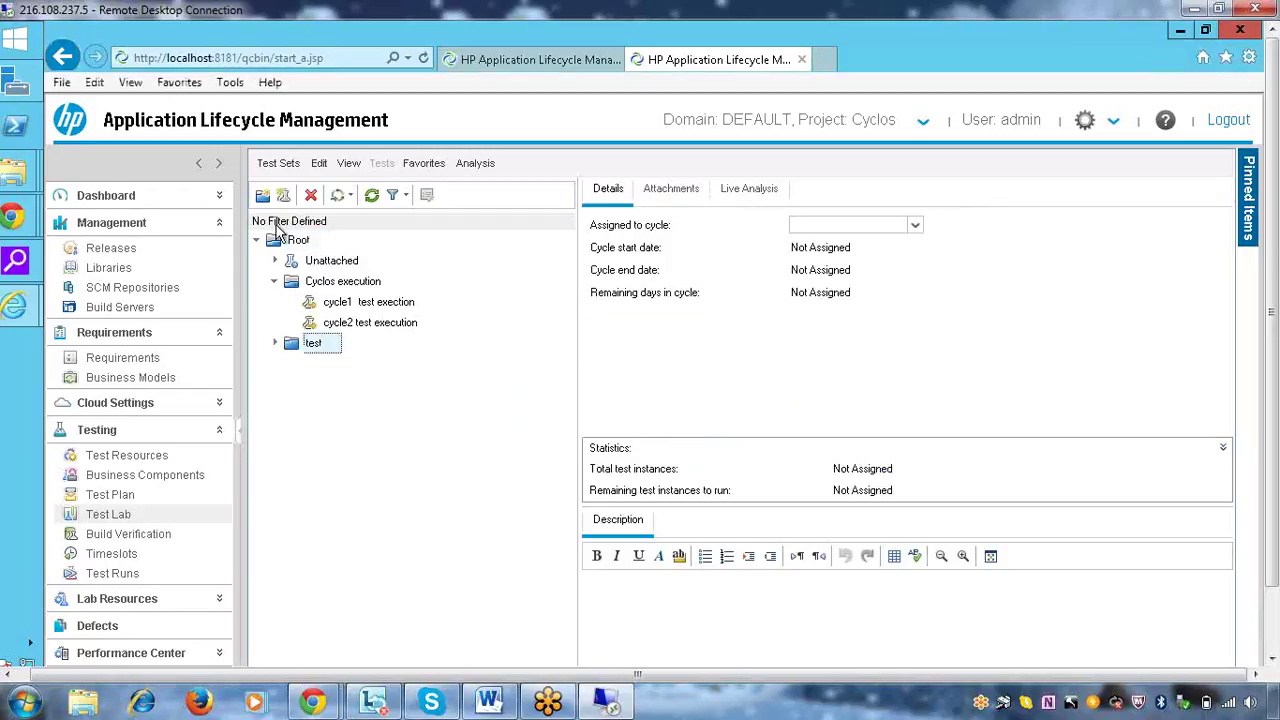
Start a new test set in the test folder, then cancel it without saving
{"action": "right_click", "coordinate": [321, 352]}
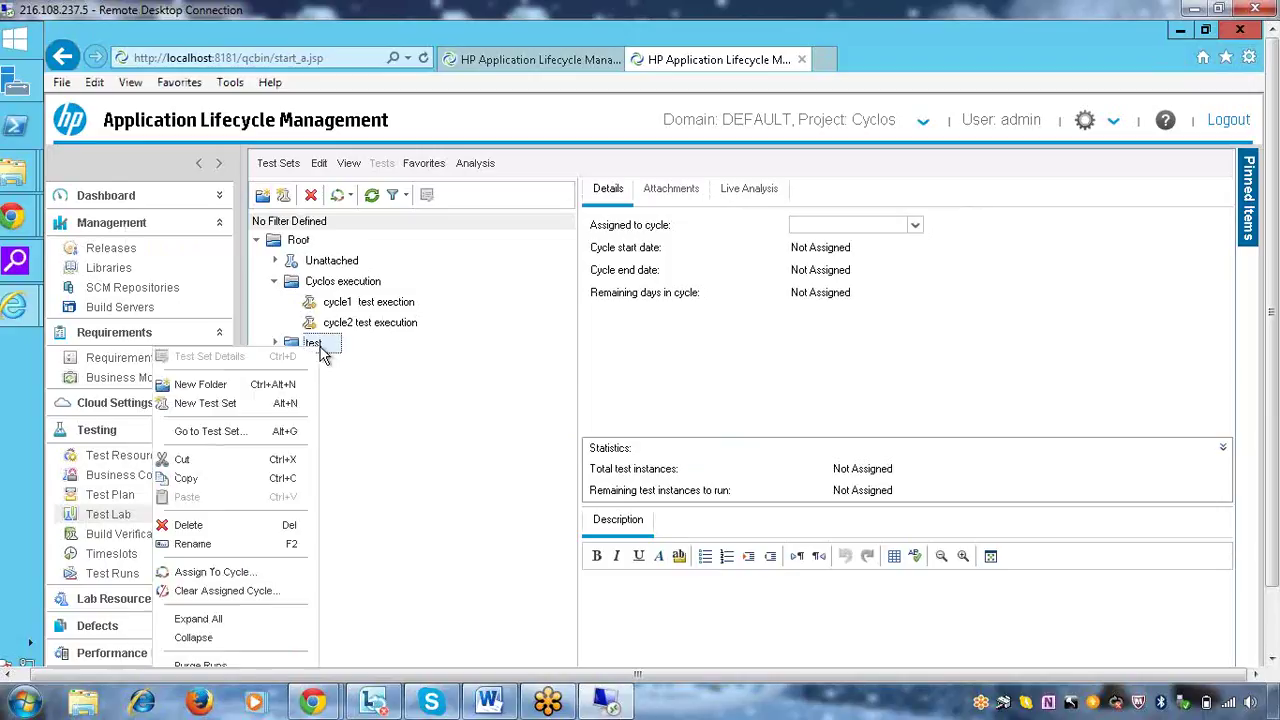
{"action": "left_click", "coordinate": [243, 410]}
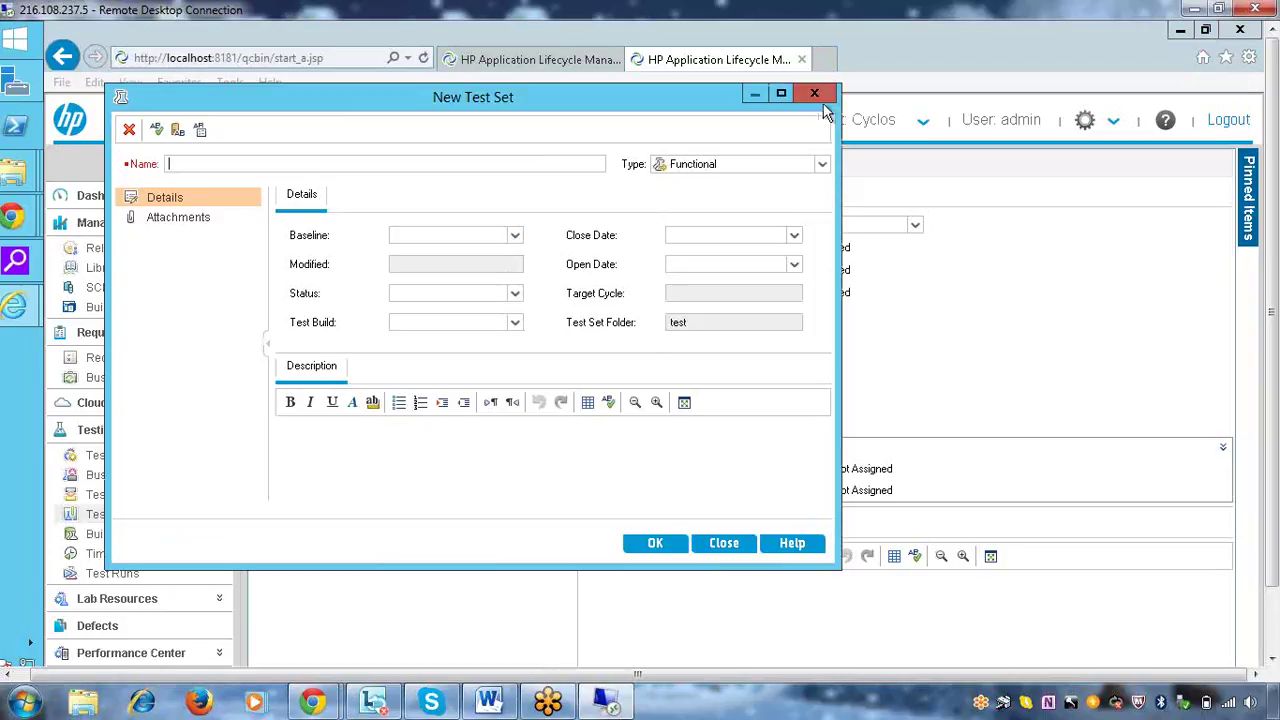
{"action": "left_click", "coordinate": [815, 95]}
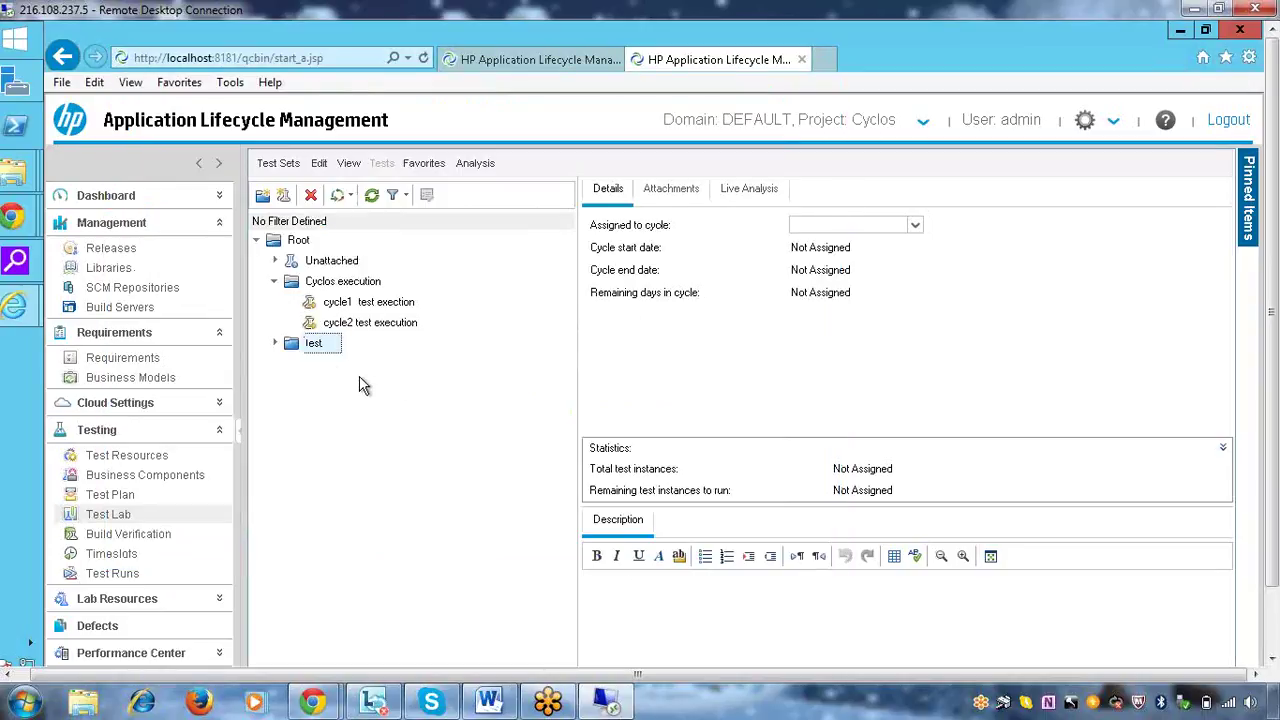
Assign the test folder to cycle Test Cycke1 under Releases > Cyclos > April Release
{"action": "right_click", "coordinate": [317, 352]}
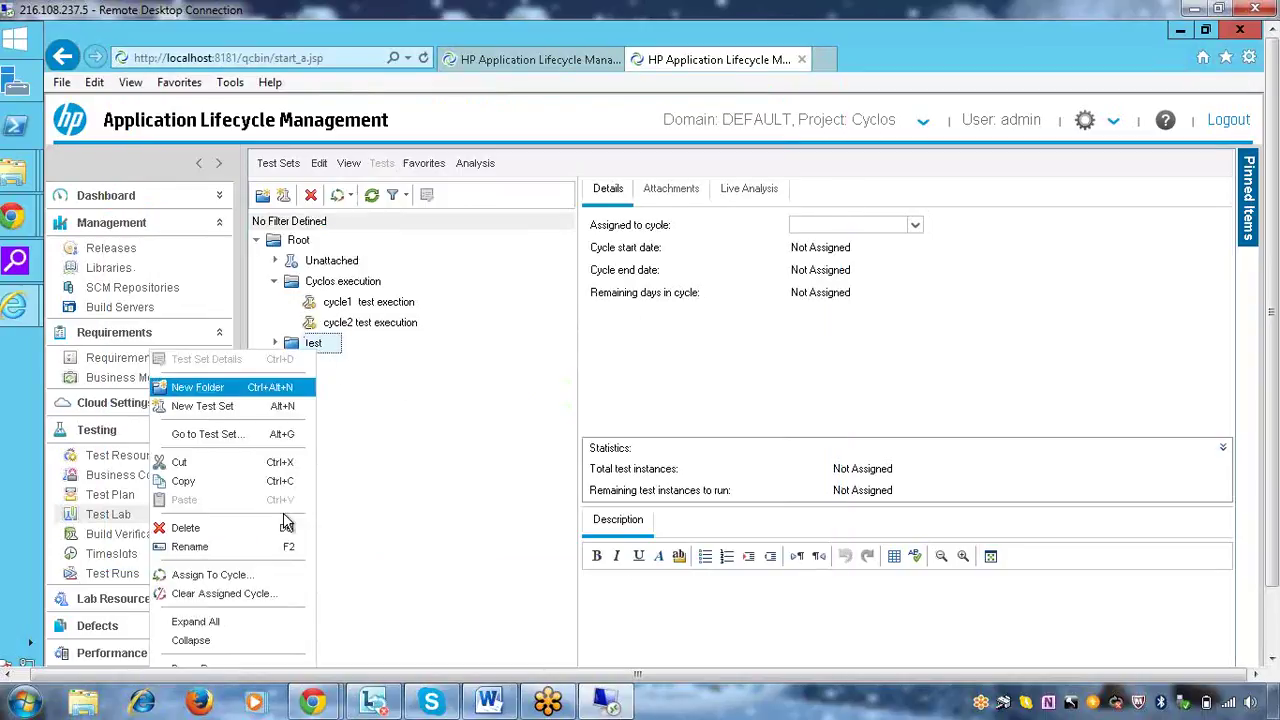
{"action": "left_click", "coordinate": [232, 578]}
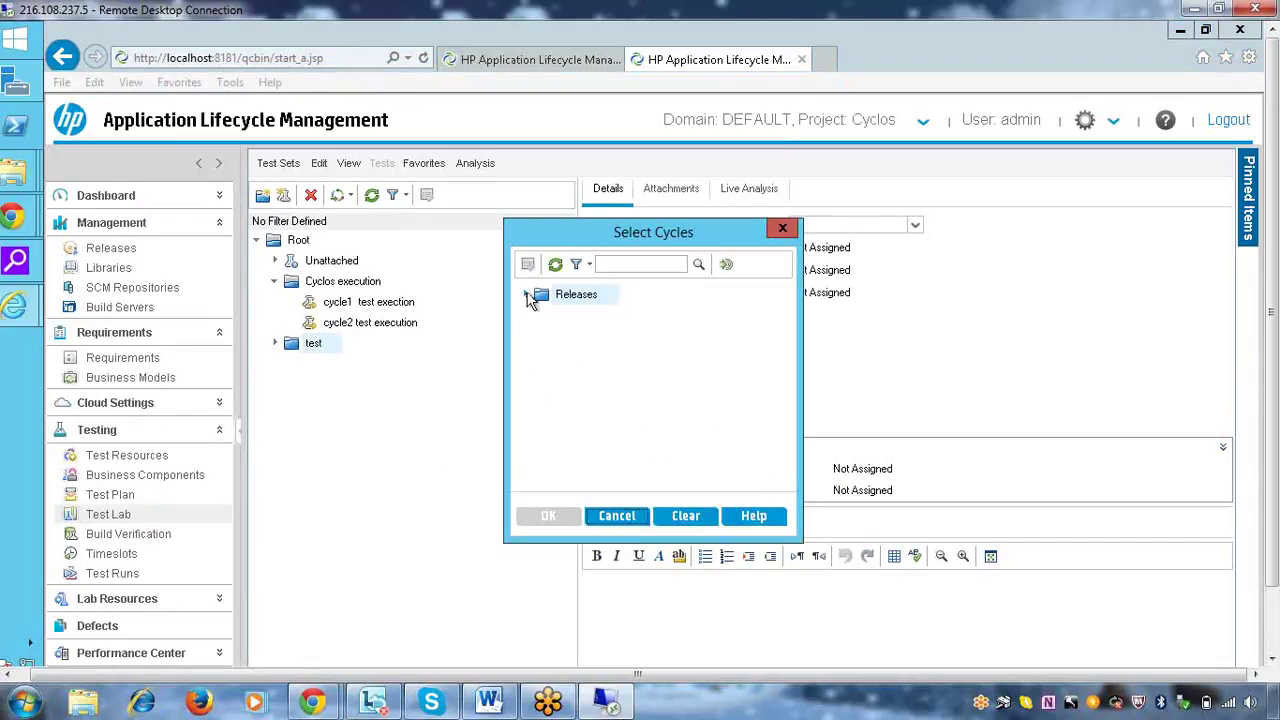
{"action": "left_click", "coordinate": [526, 295]}
{"action": "left_click", "coordinate": [543, 315]}
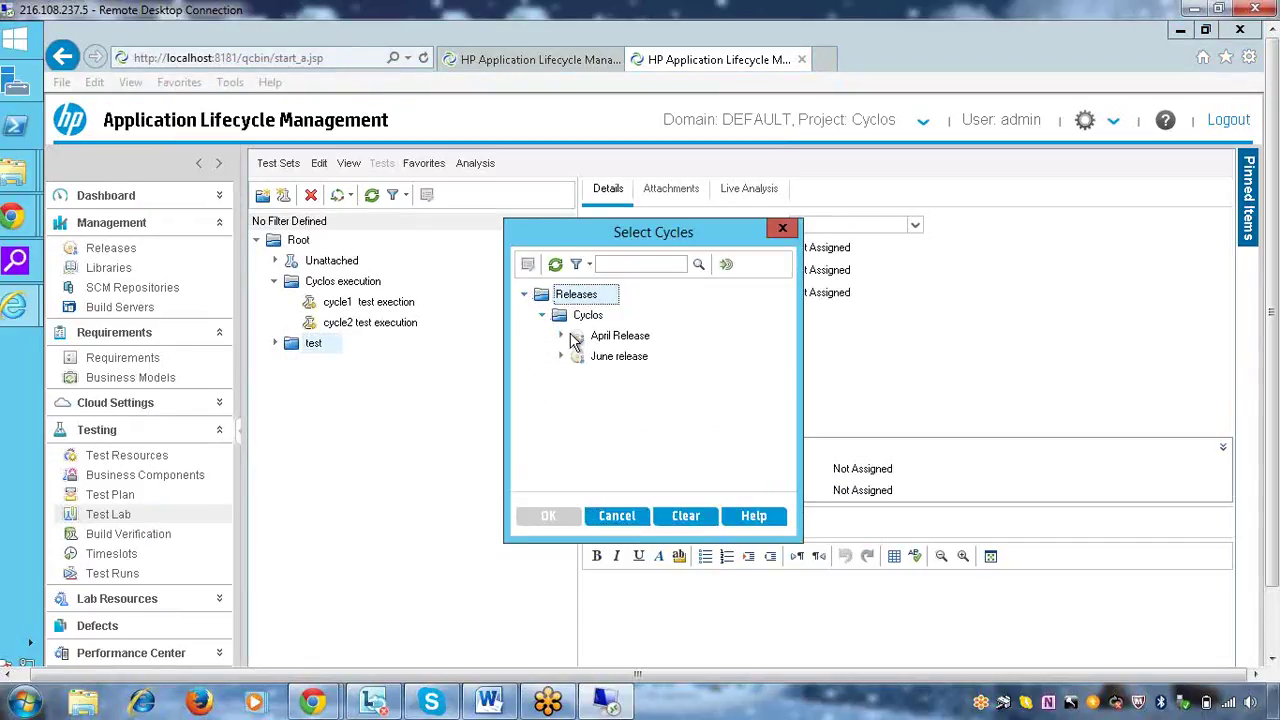
{"action": "left_click", "coordinate": [562, 336]}
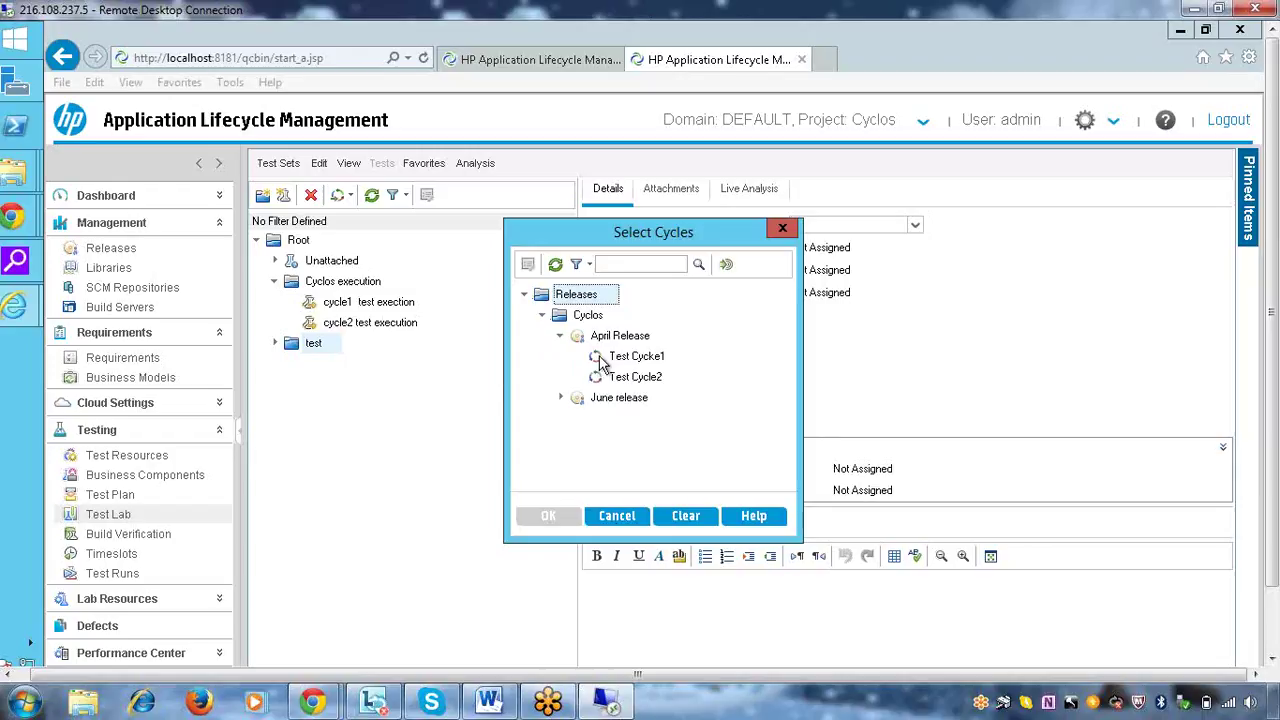
{"action": "left_click", "coordinate": [648, 357]}
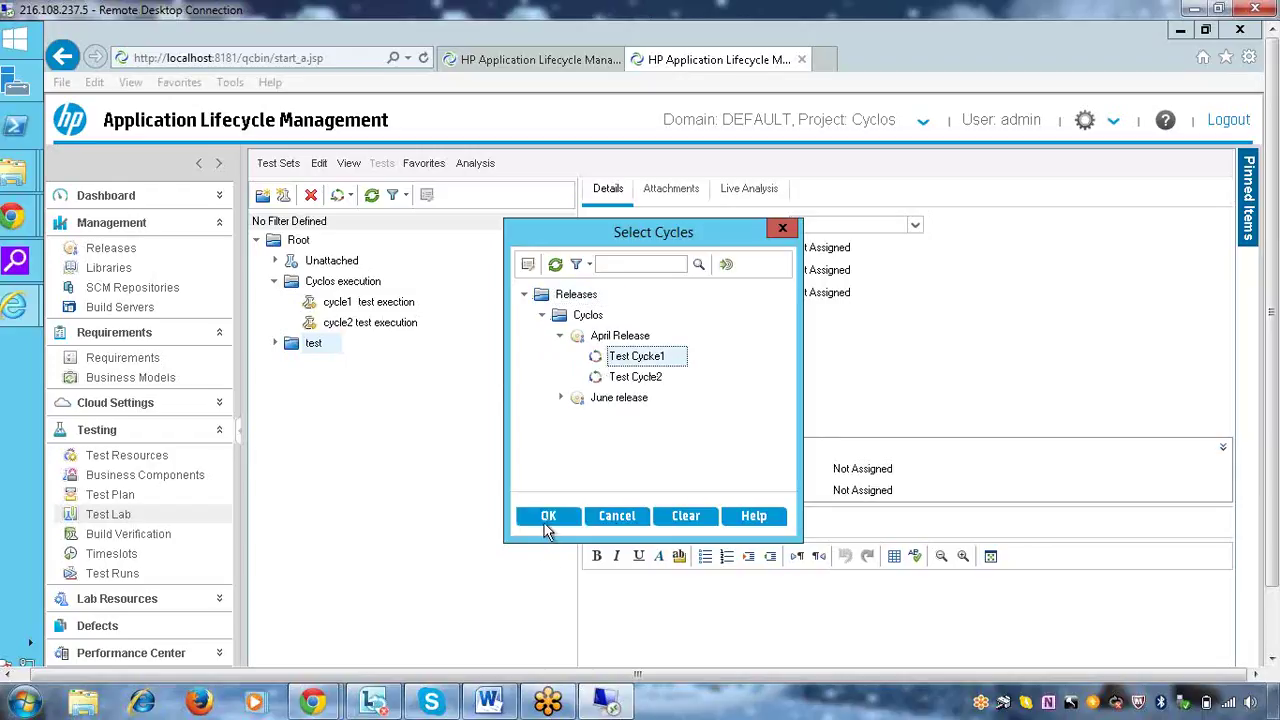
{"action": "left_click", "coordinate": [547, 517]}
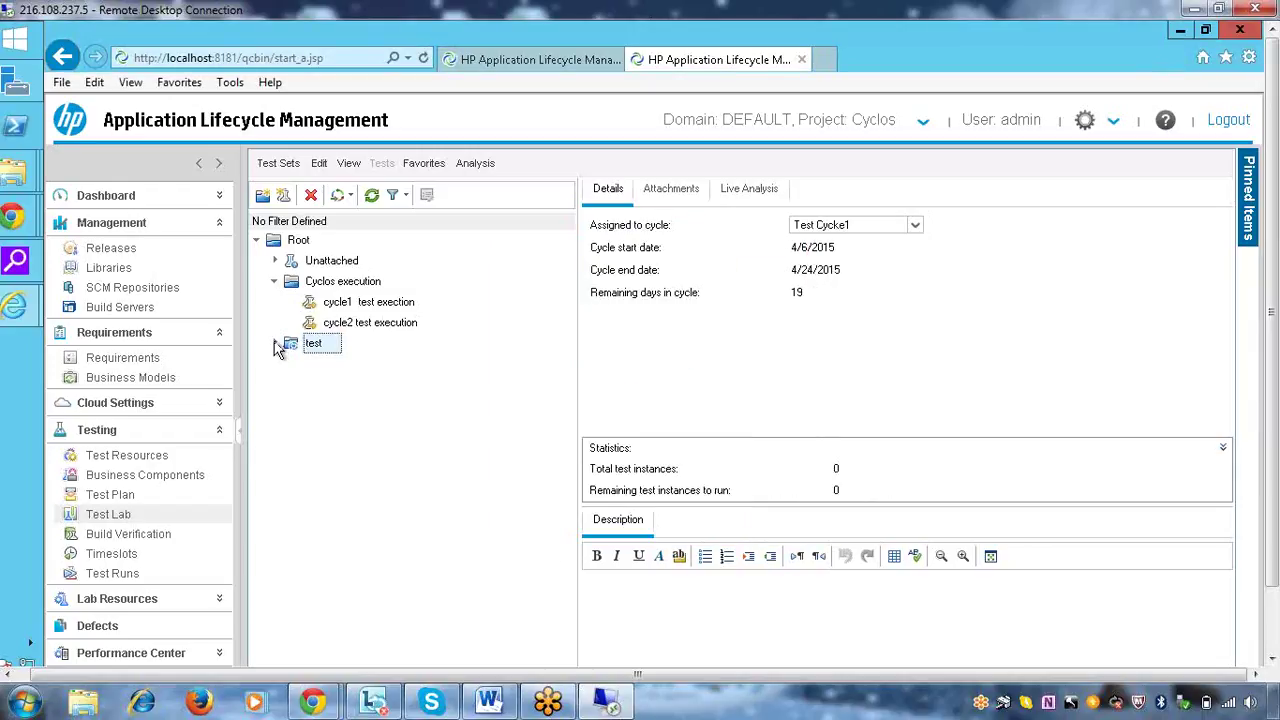
{"action": "key", "text": "F2"}
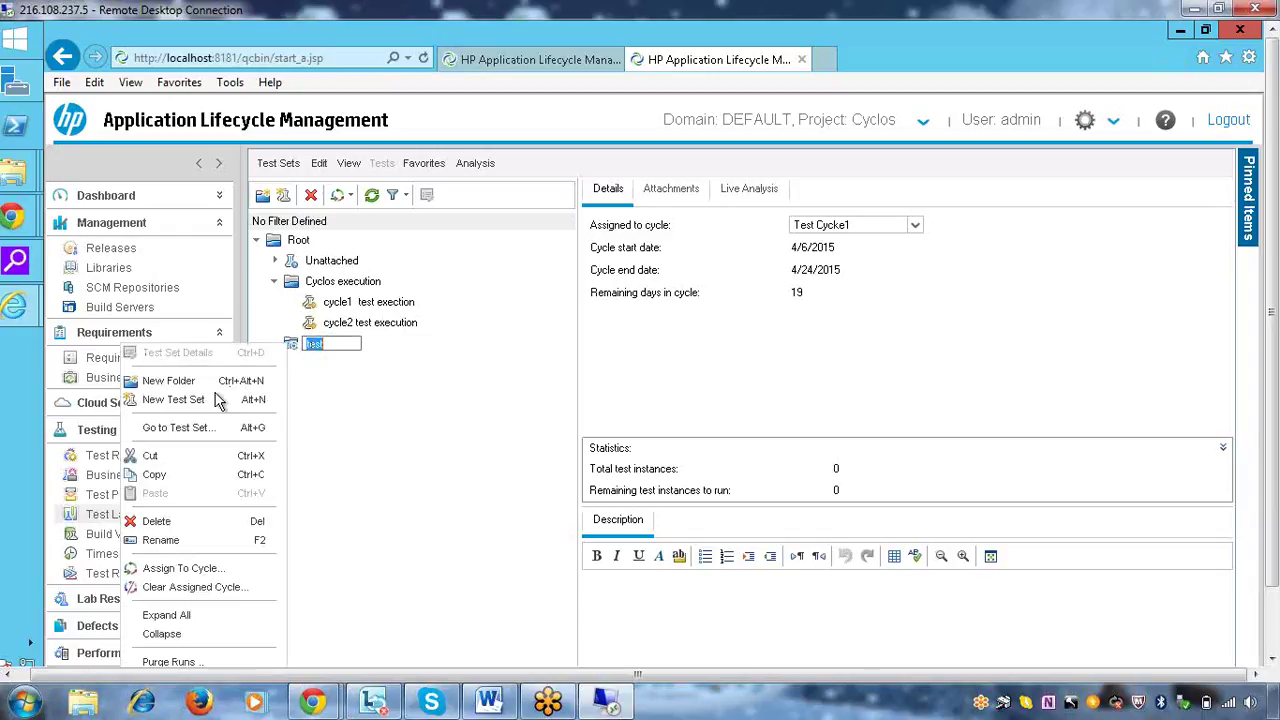
Create the Functional test set test1 in the test folder and view its details
{"action": "left_click", "coordinate": [200, 400]}
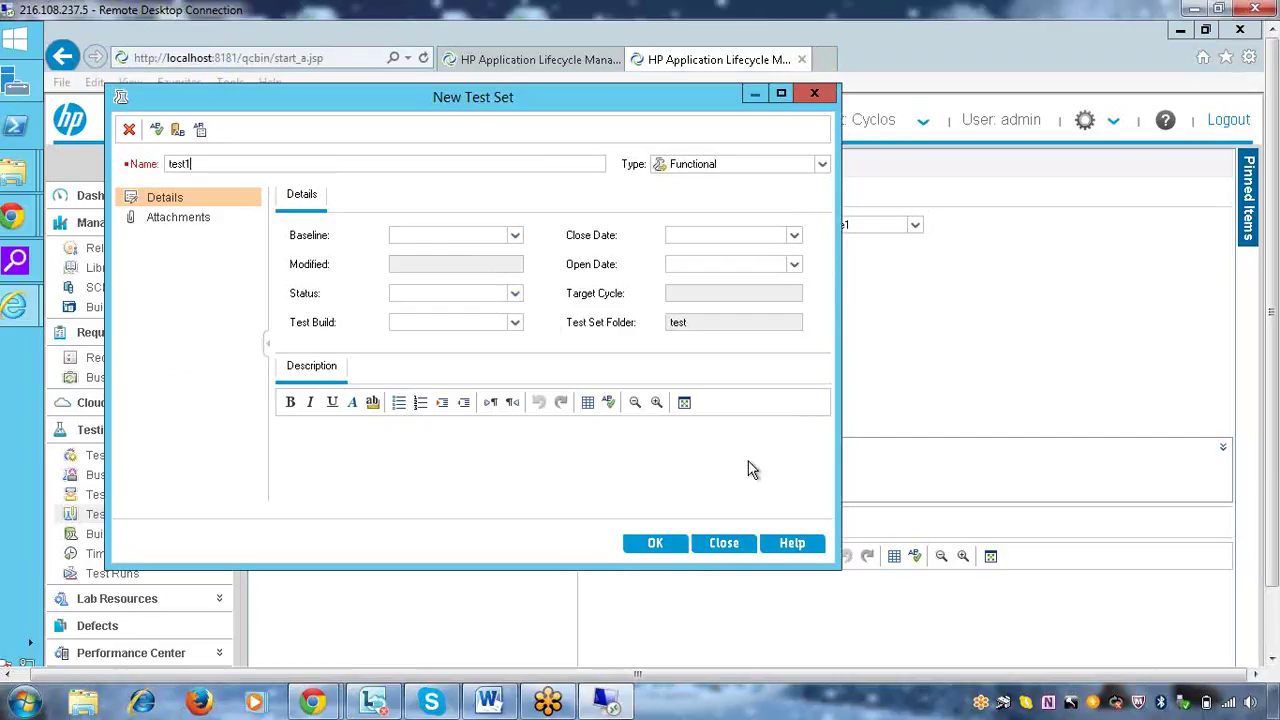
{"action": "left_click", "coordinate": [657, 540]}
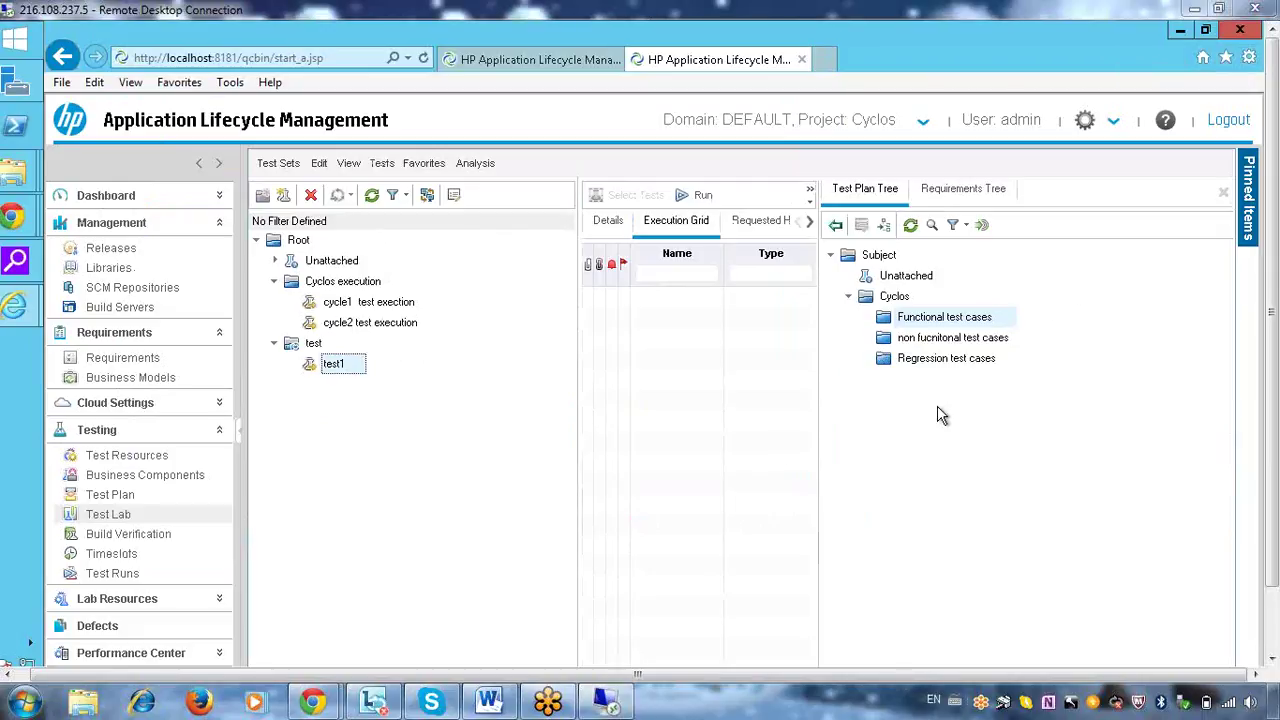
{"action": "left_click", "coordinate": [614, 226]}
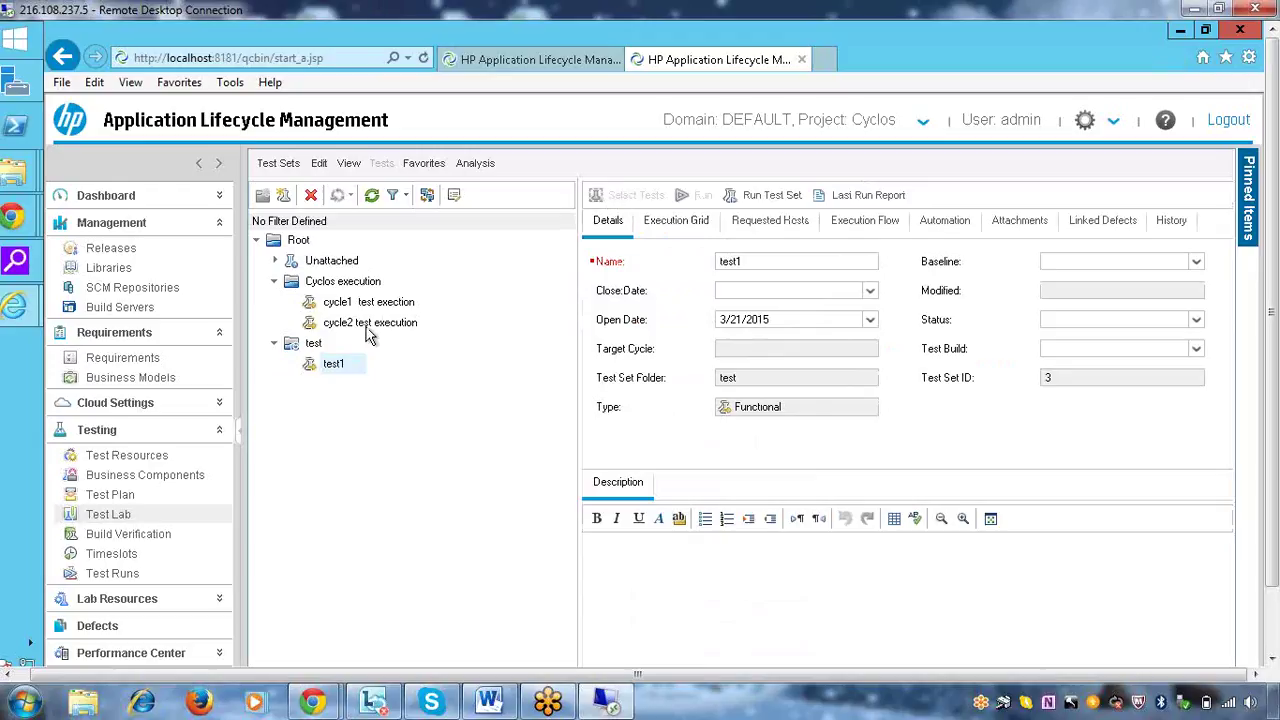
Open test1's execution grid with the Test Plan Tree shown alongside
{"action": "right_click", "coordinate": [340, 368]}
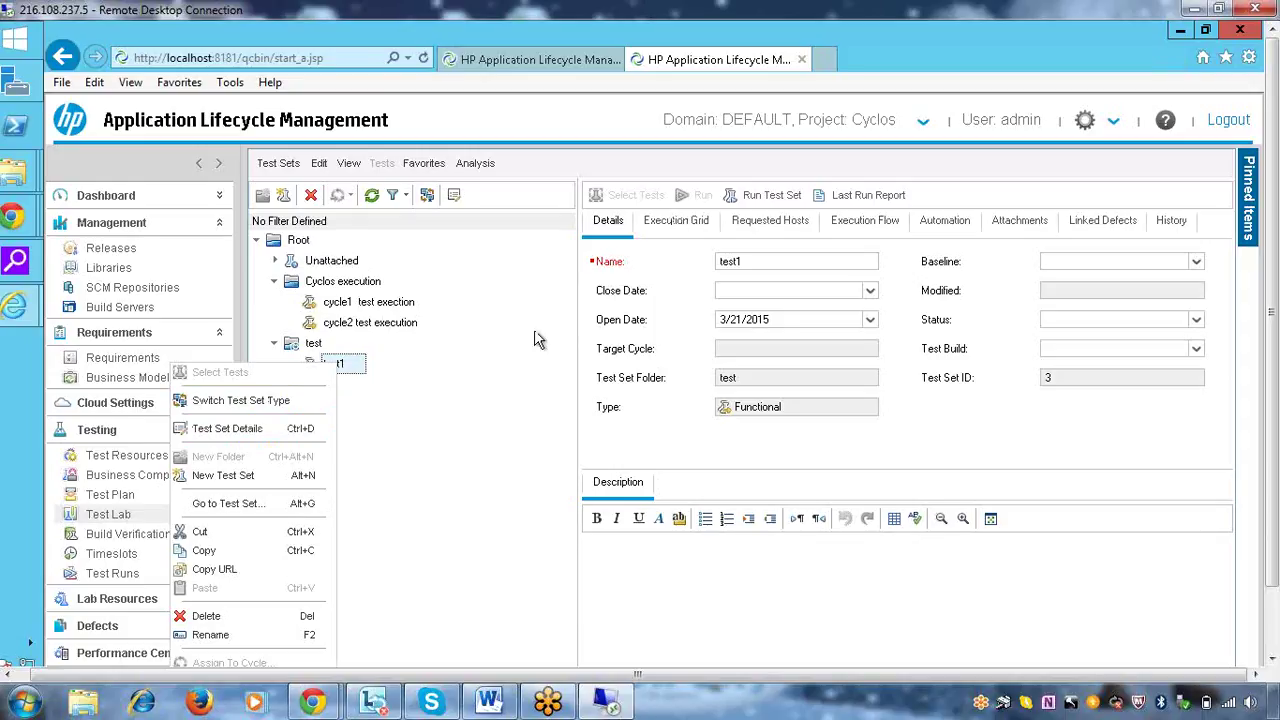
{"action": "left_click", "coordinate": [668, 230]}
{"action": "left_click", "coordinate": [666, 228]}
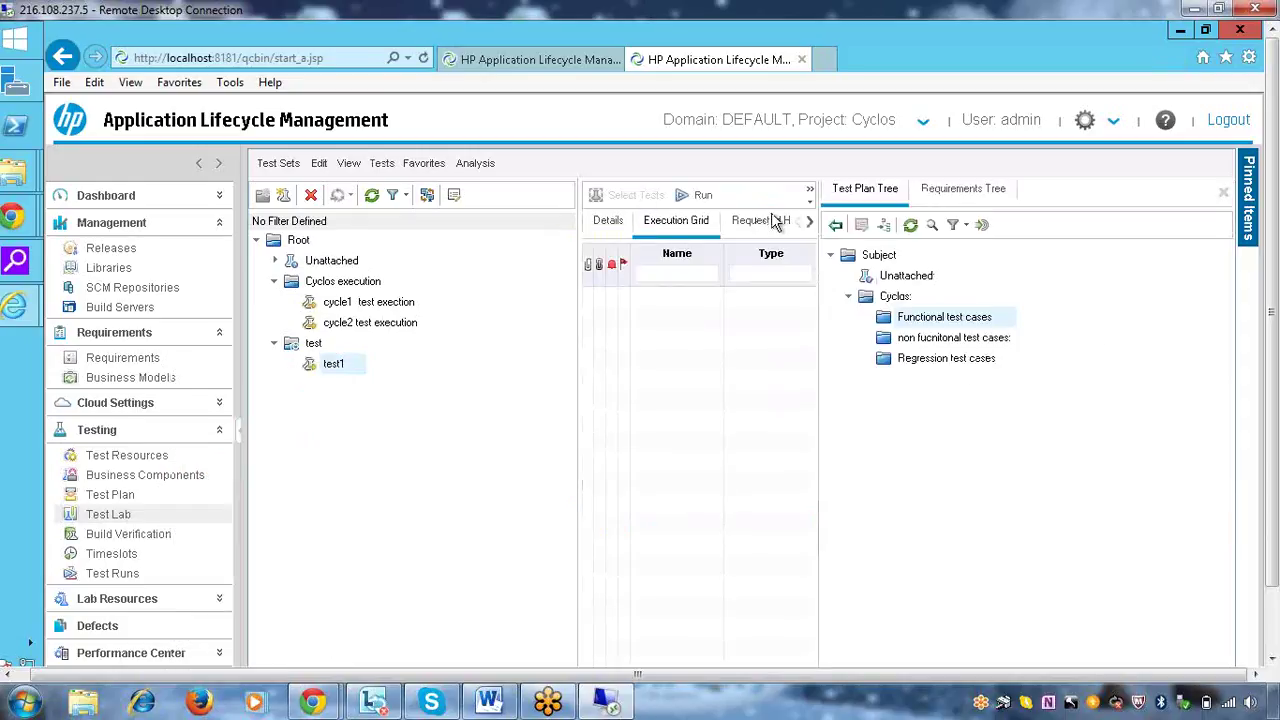
{"action": "left_click", "coordinate": [1224, 194]}
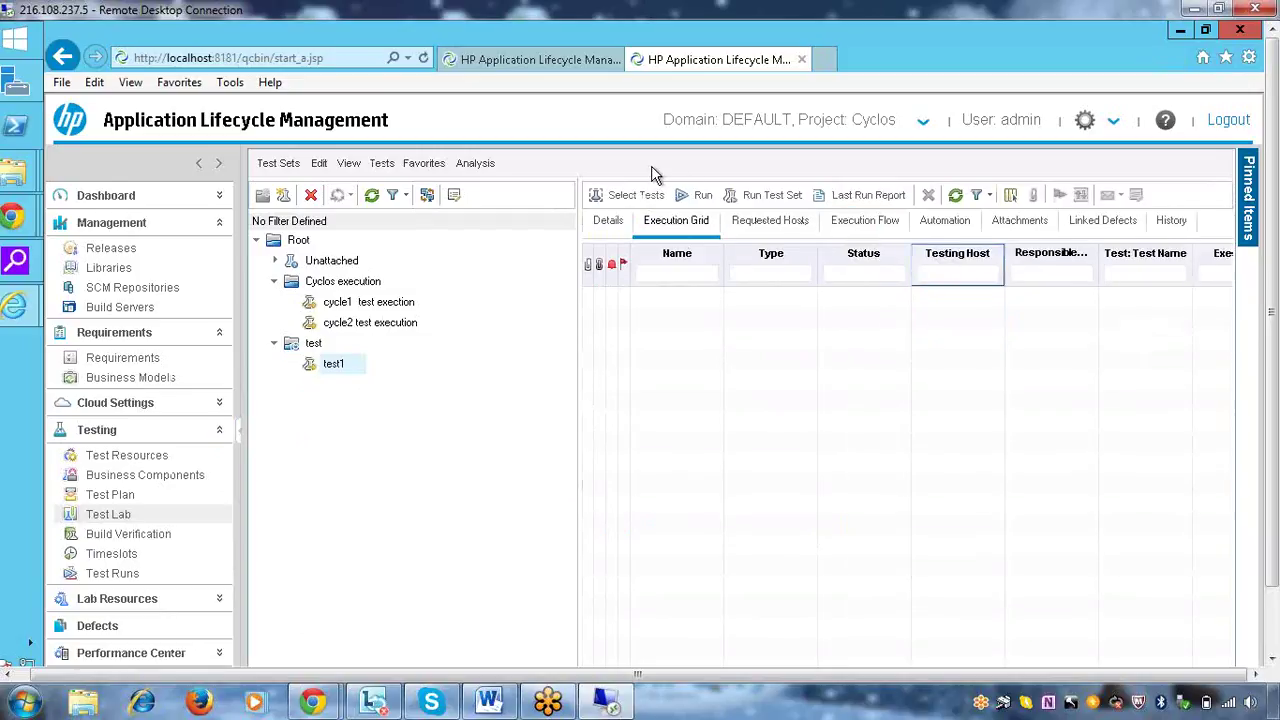
{"action": "left_click", "coordinate": [630, 196]}
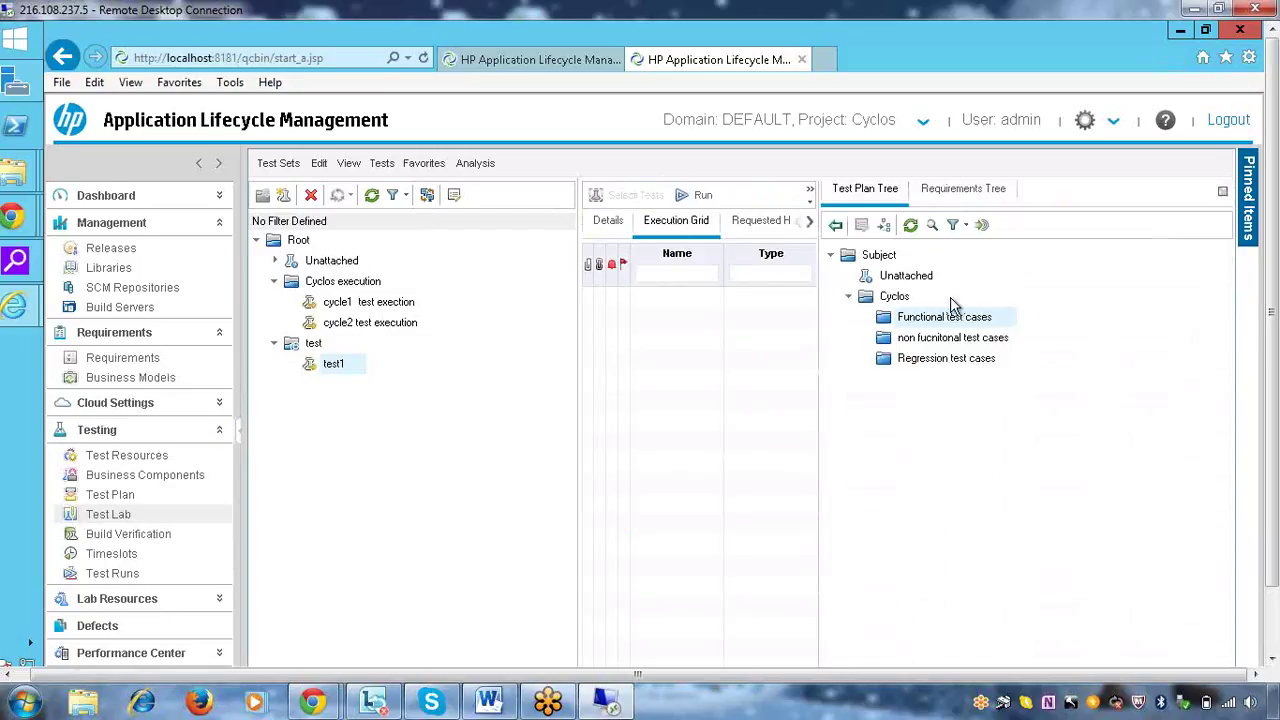
Remove the test folder's cycle assignment and start a new test set in it
{"action": "right_click", "coordinate": [308, 345]}
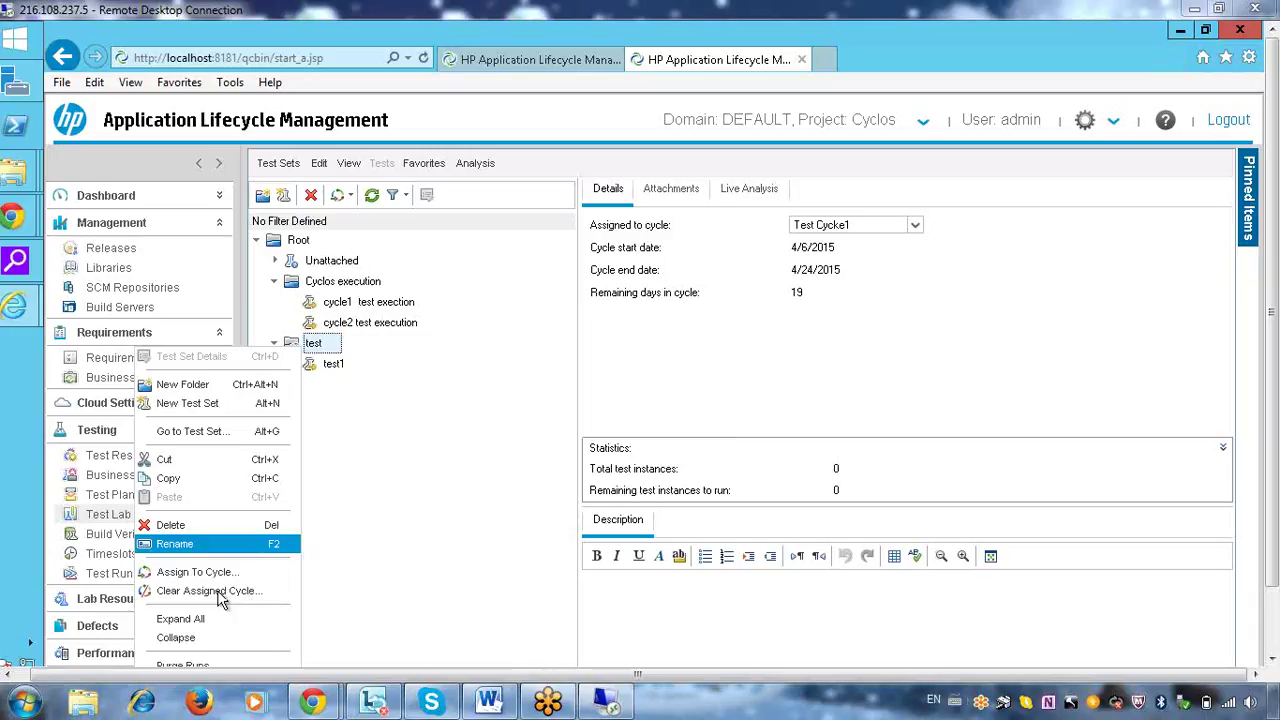
{"action": "left_click", "coordinate": [382, 490]}
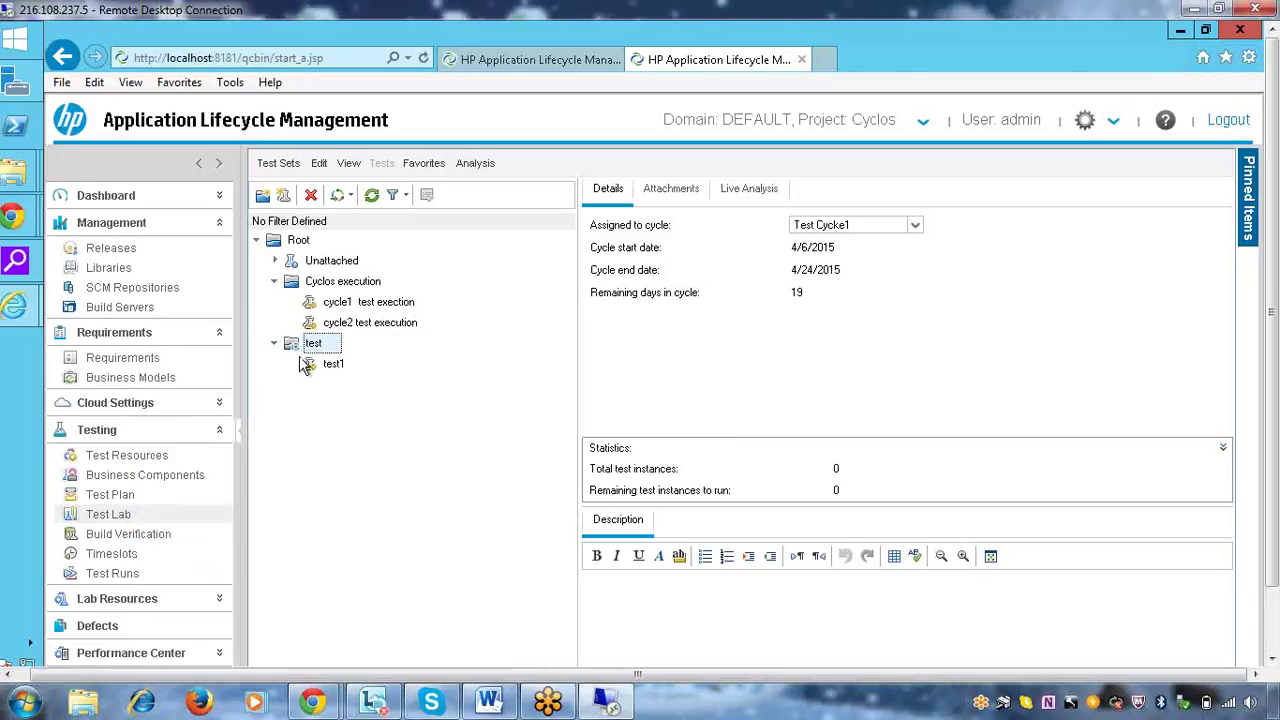
{"action": "right_click", "coordinate": [295, 352]}
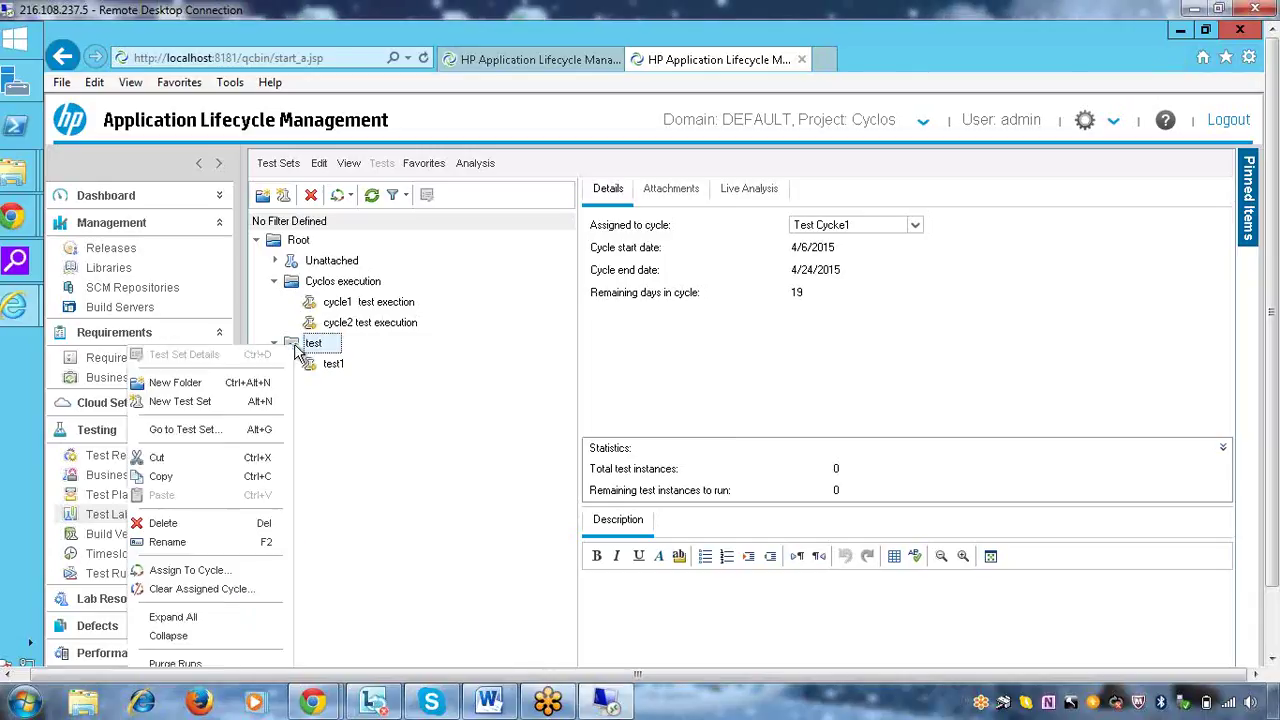
{"action": "left_click", "coordinate": [205, 590]}
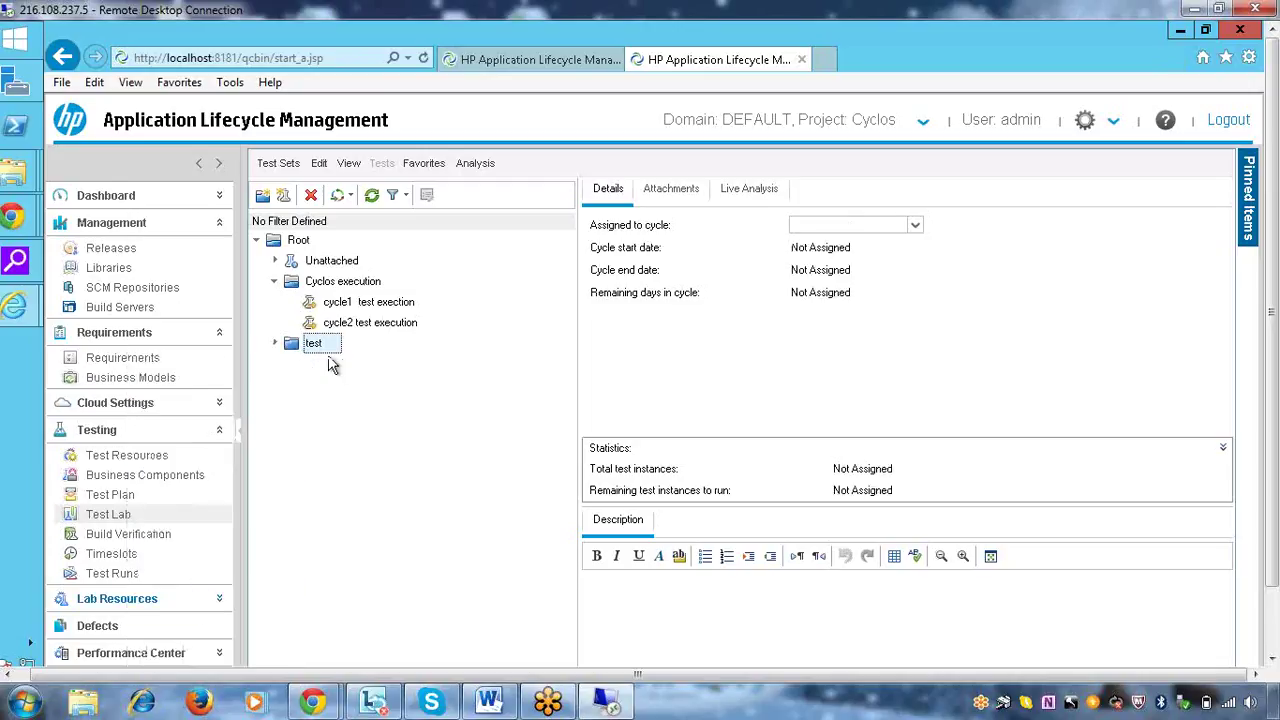
{"action": "right_click", "coordinate": [330, 347]}
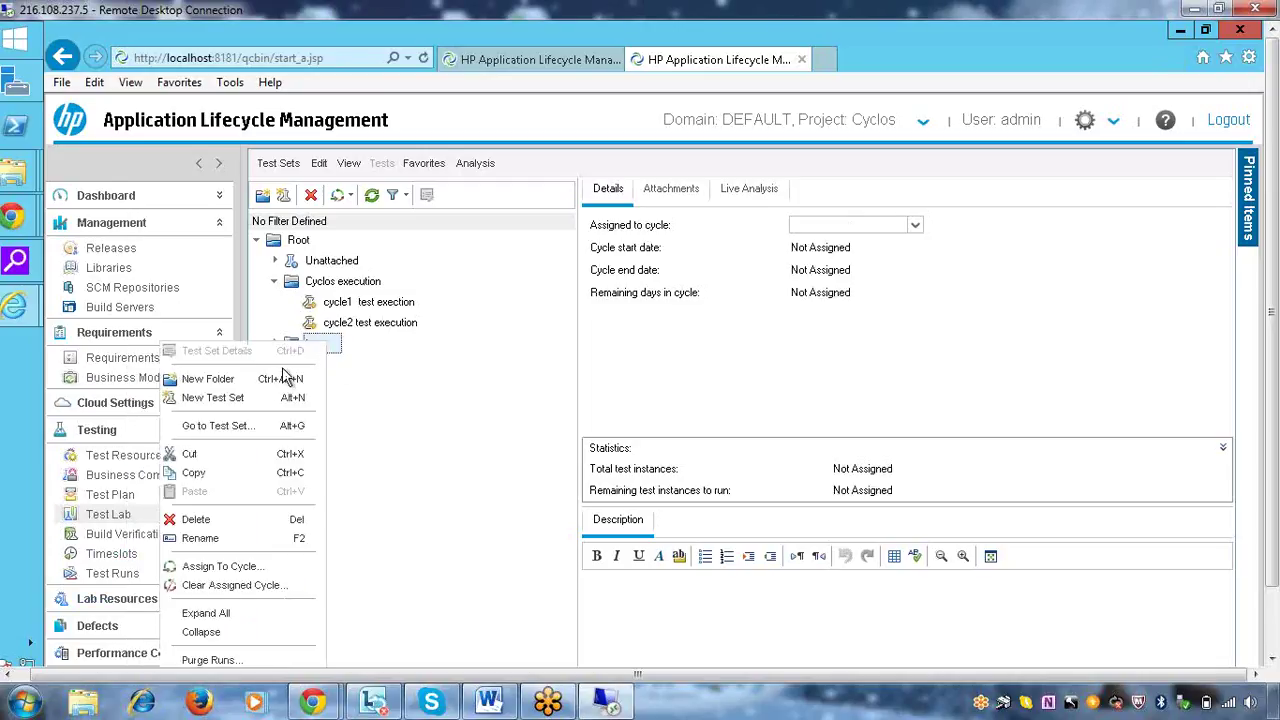
{"action": "left_click", "coordinate": [244, 399]}
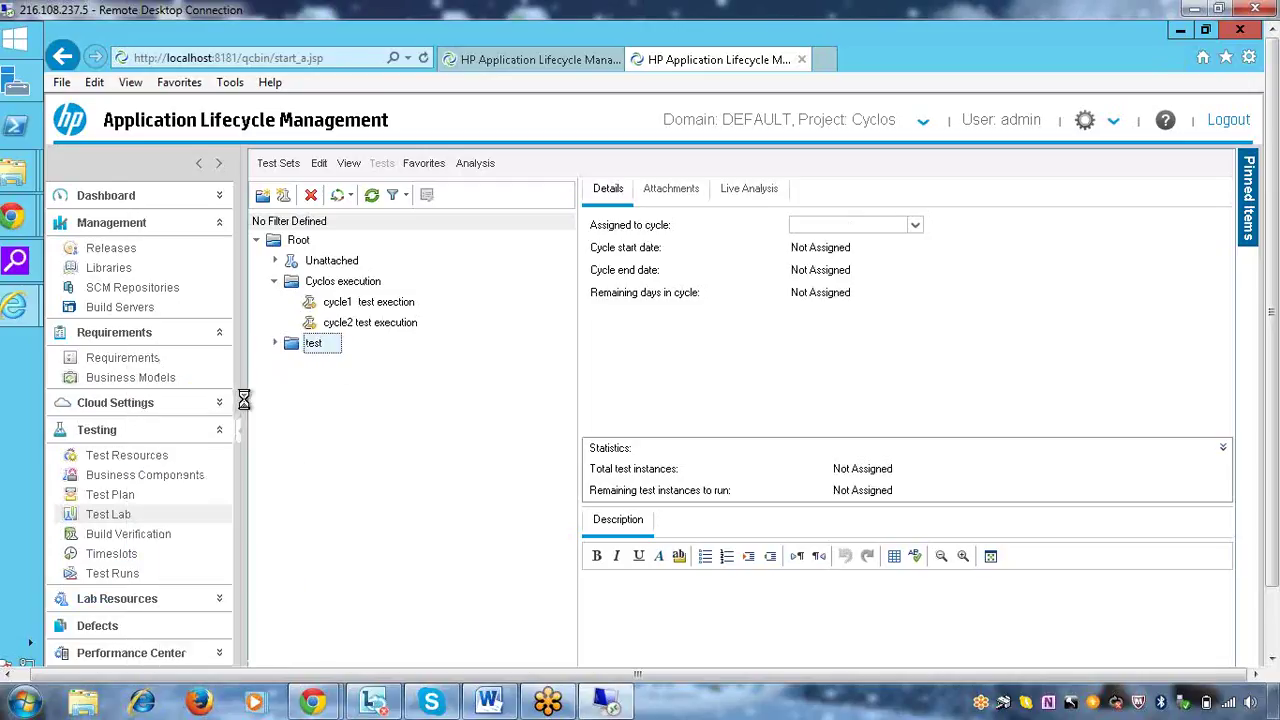
Name the new test set test11 after 'test1' is rejected as a duplicate
{"action": "type", "text": "test1"}
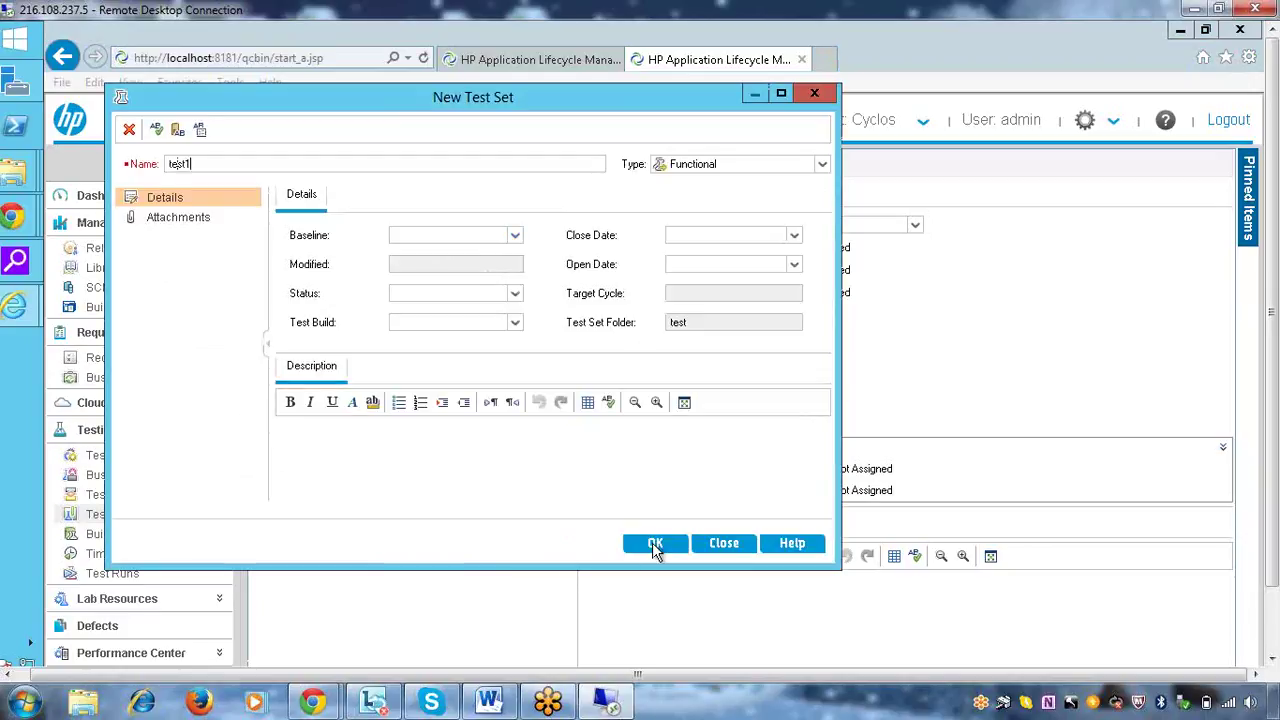
{"action": "left_click", "coordinate": [655, 543]}
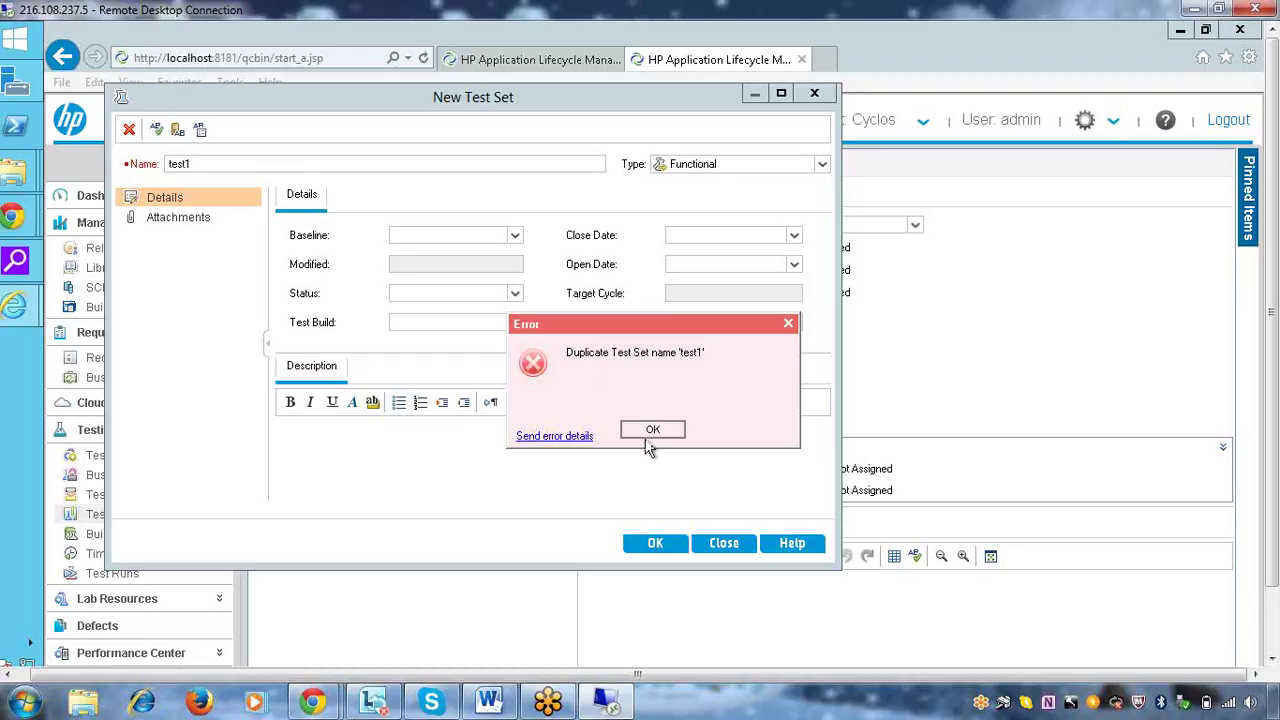
{"action": "left_click", "coordinate": [632, 429]}
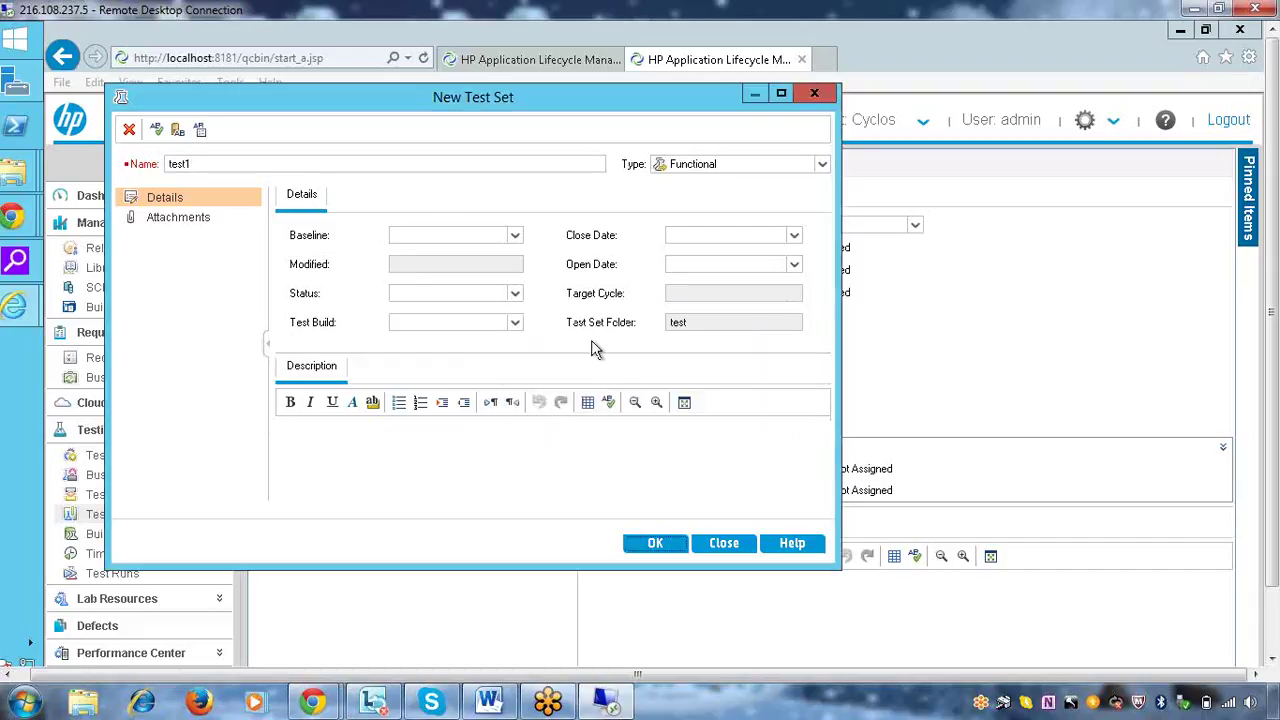
{"action": "left_click", "coordinate": [449, 167]}
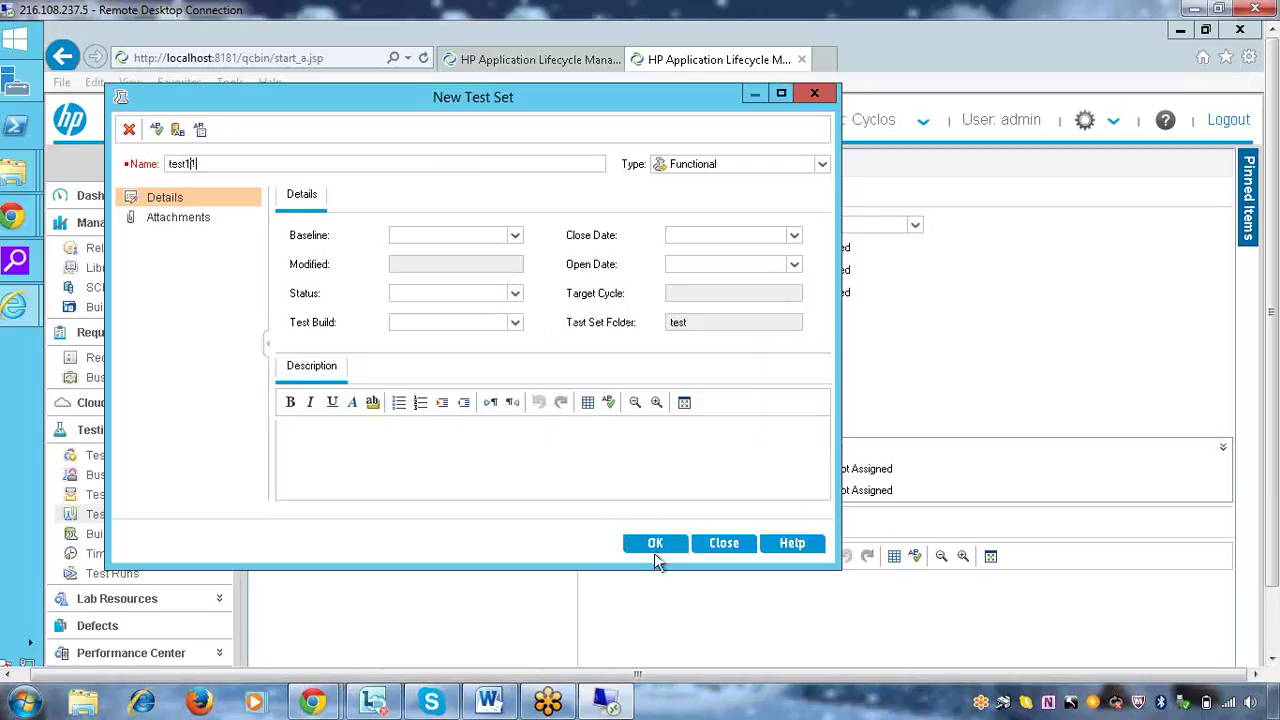
{"action": "left_click", "coordinate": [655, 543]}
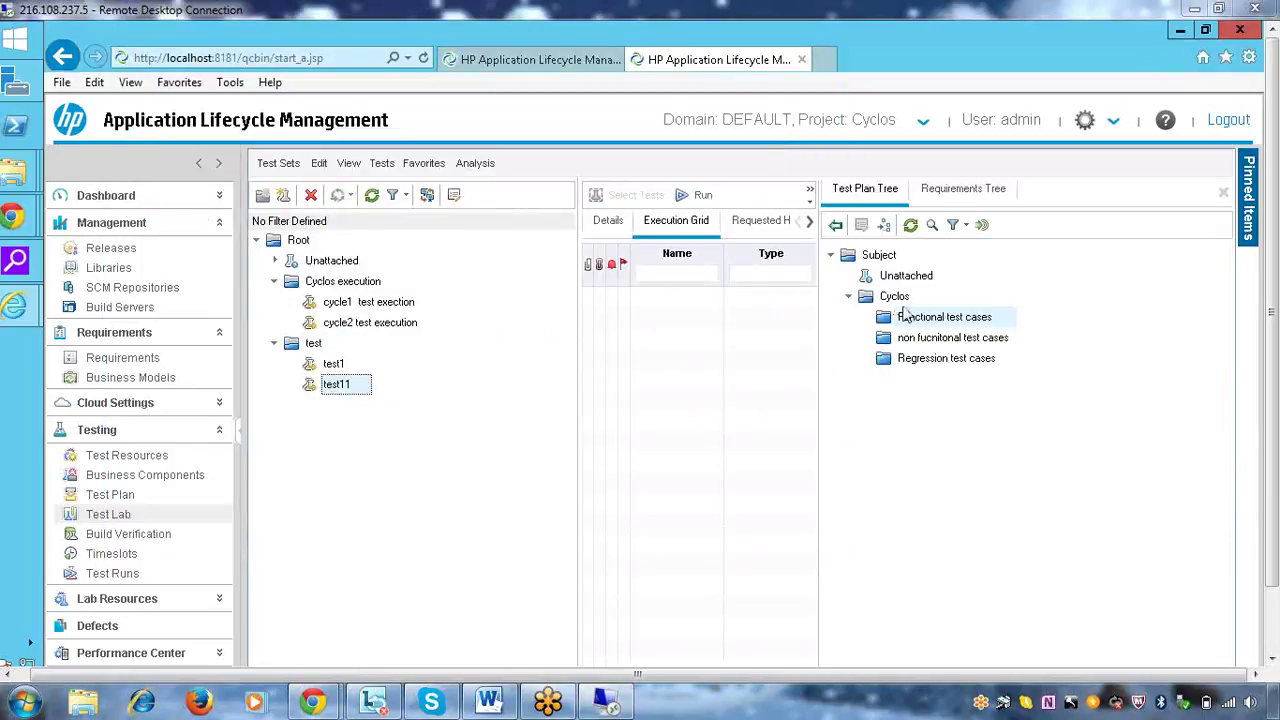
{"action": "right_click", "coordinate": [346, 396]}
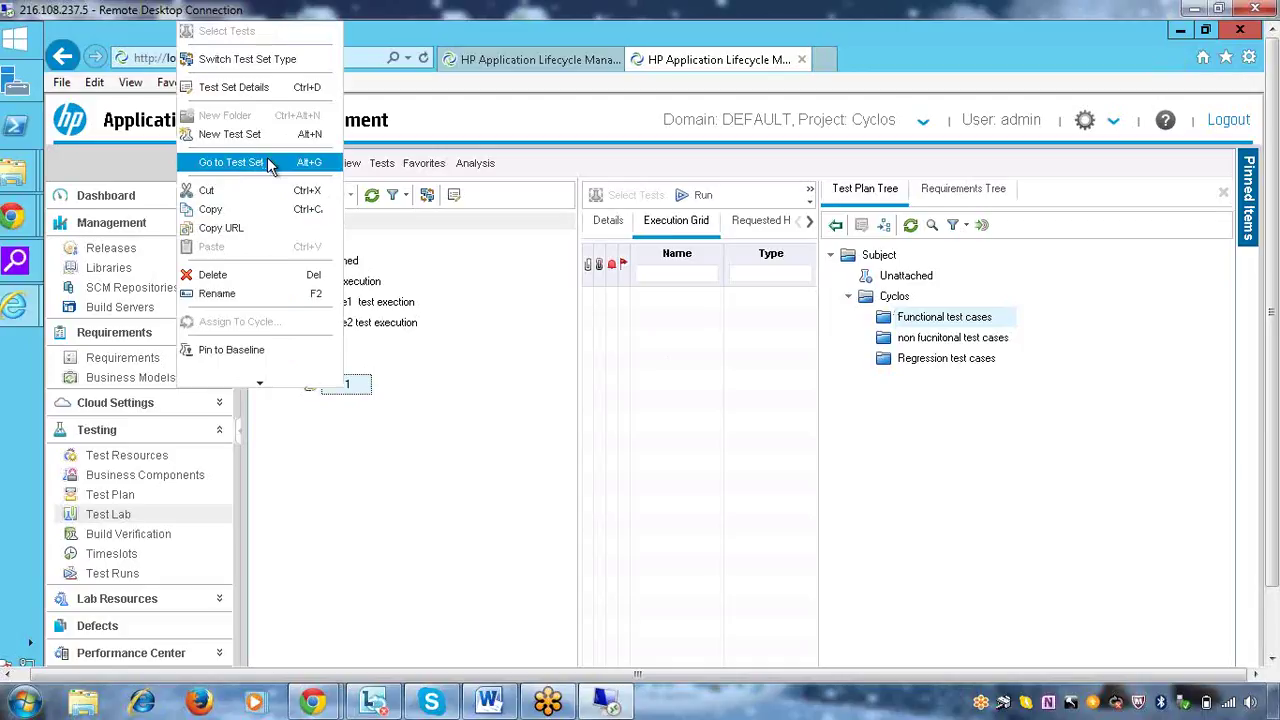
{"action": "left_click", "coordinate": [464, 358]}
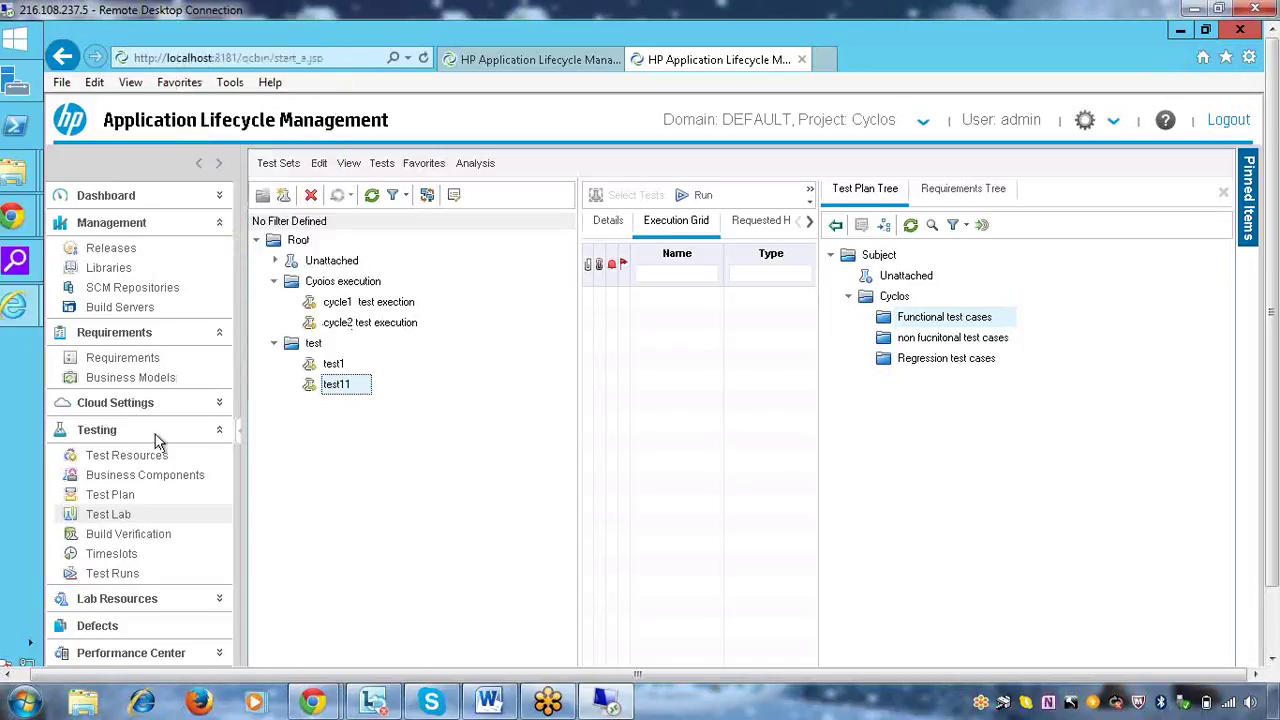
{"action": "left_click", "coordinate": [140, 496]}
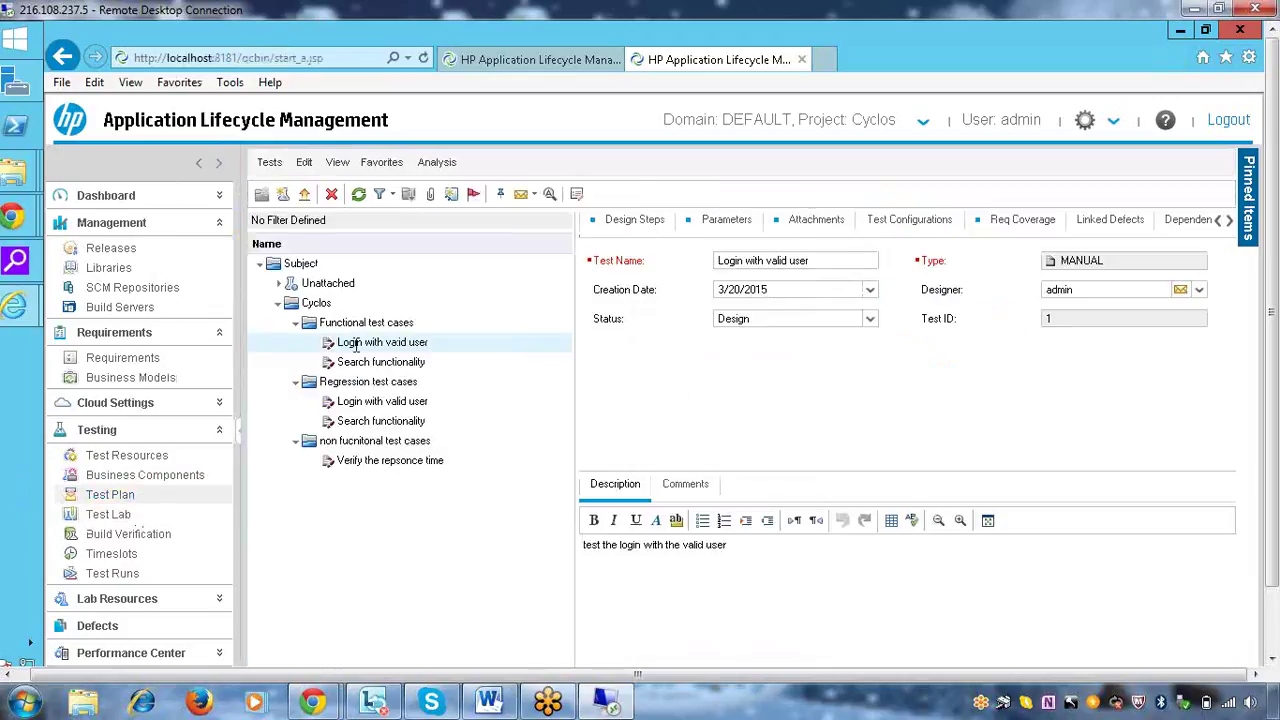
{"action": "right_click", "coordinate": [355, 346]}
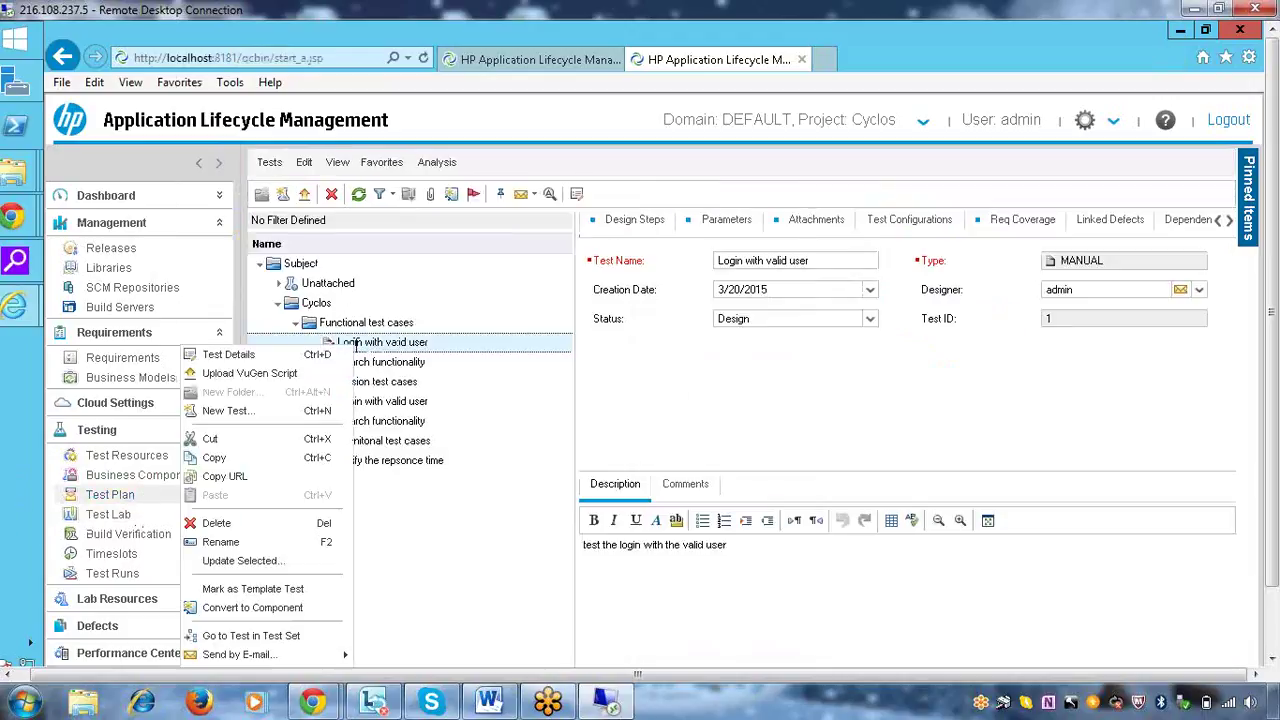
{"action": "left_click", "coordinate": [234, 474]}
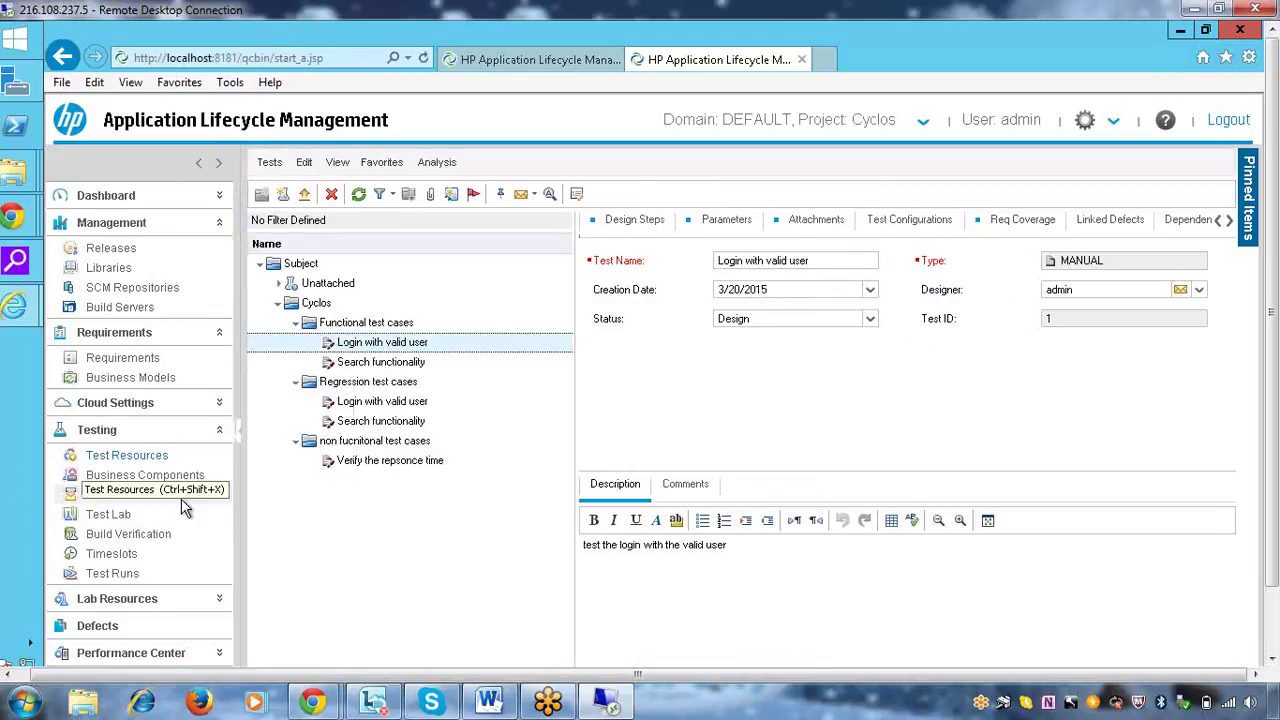
{"action": "left_click", "coordinate": [119, 516]}
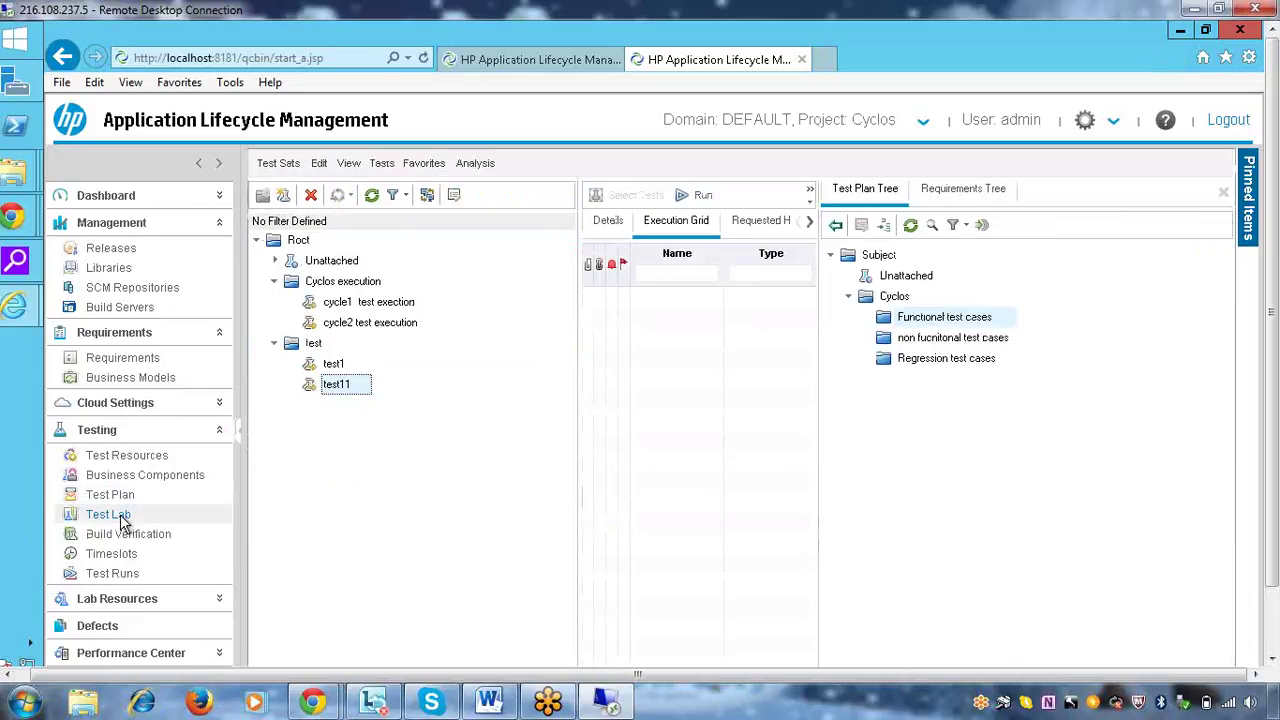
{"action": "right_click", "coordinate": [324, 362]}
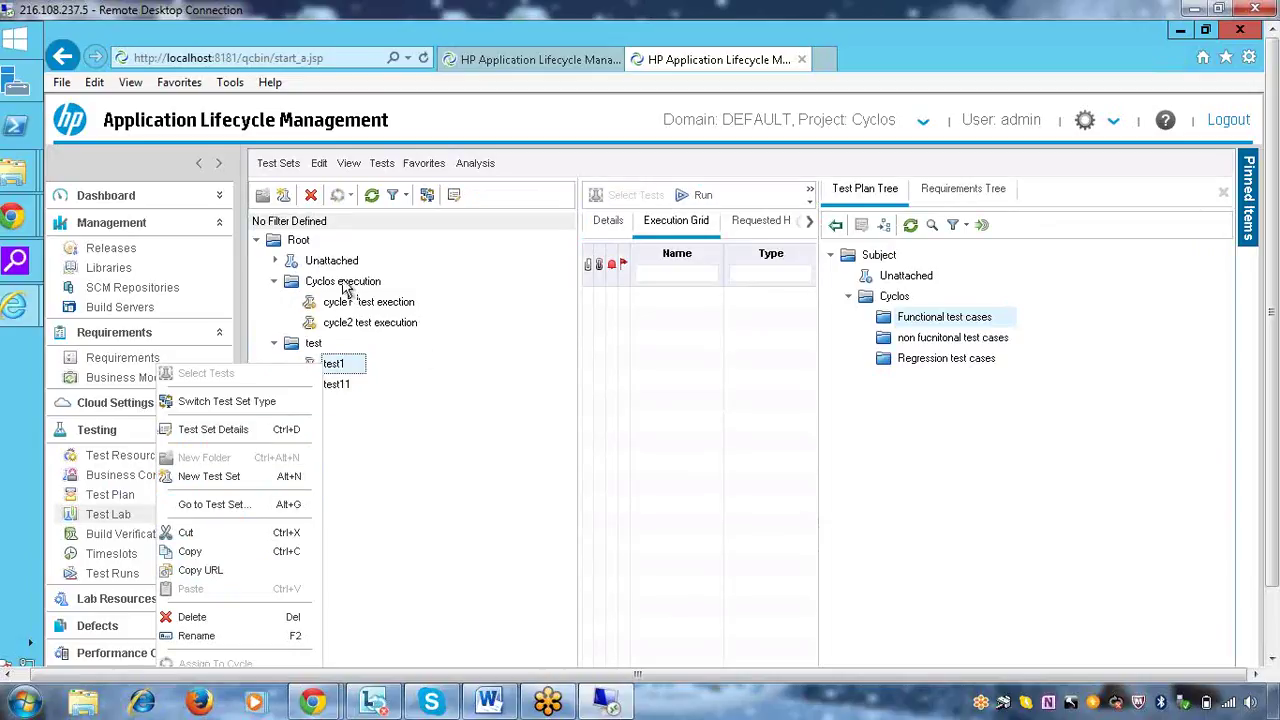
Leave the test folder unassigned to a cycle and open the cycle1 test execution set
{"action": "left_click", "coordinate": [314, 343]}
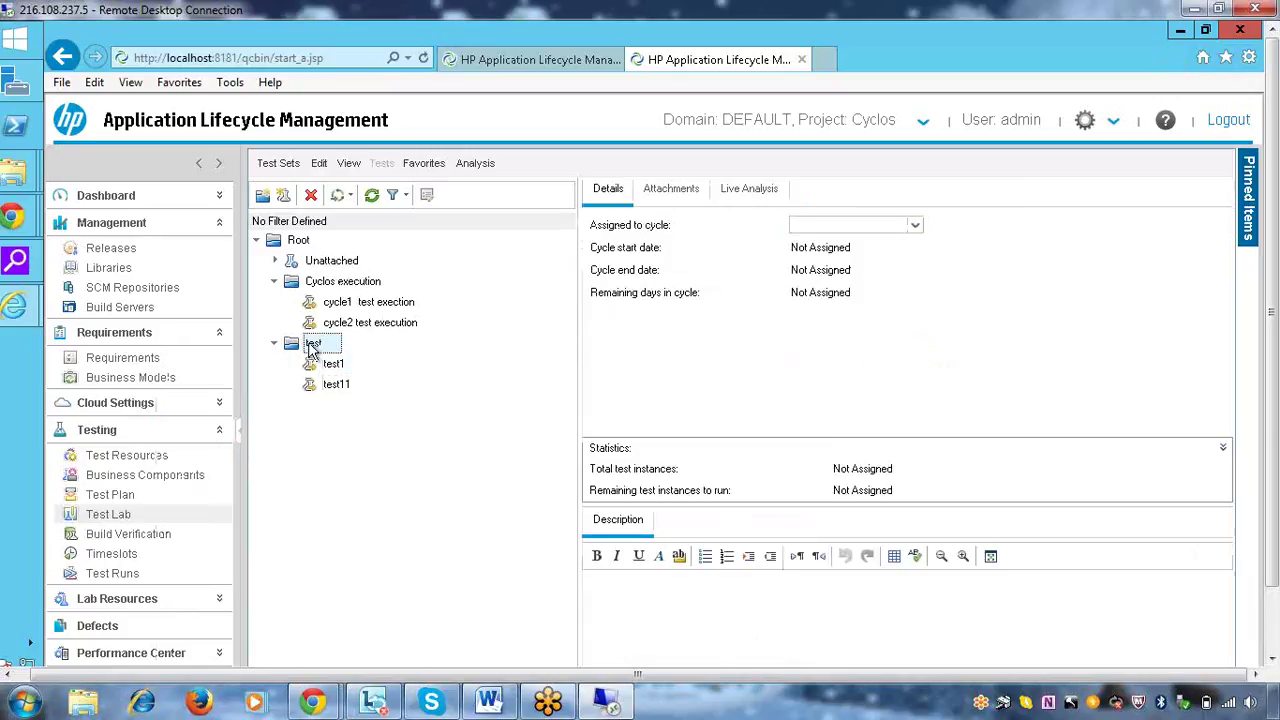
{"action": "left_click", "coordinate": [914, 226]}
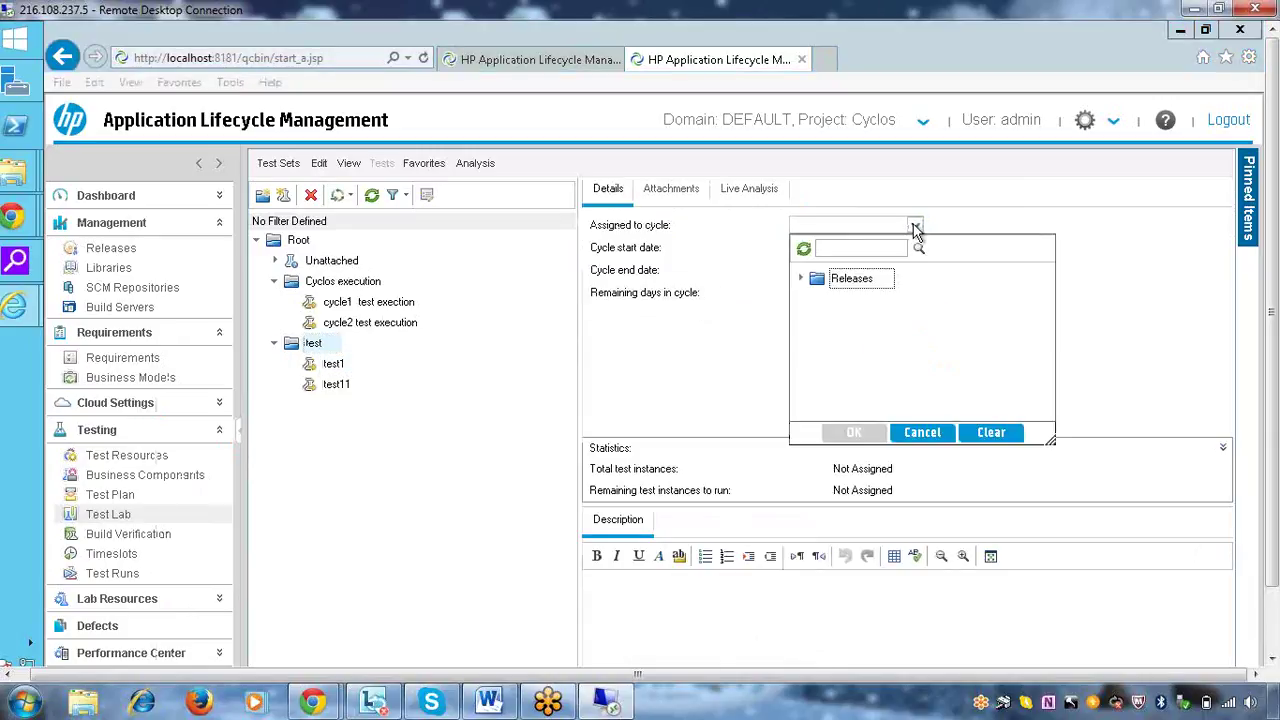
{"action": "left_click", "coordinate": [770, 195]}
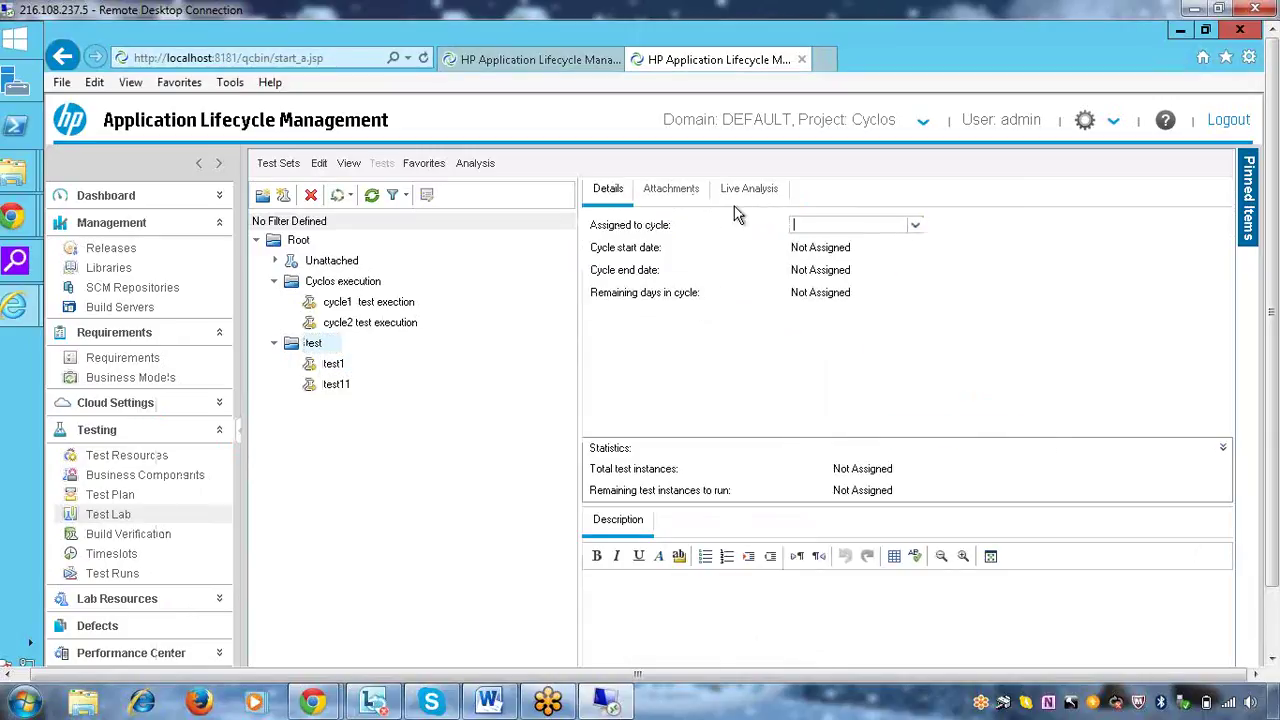
{"action": "left_click", "coordinate": [345, 283]}
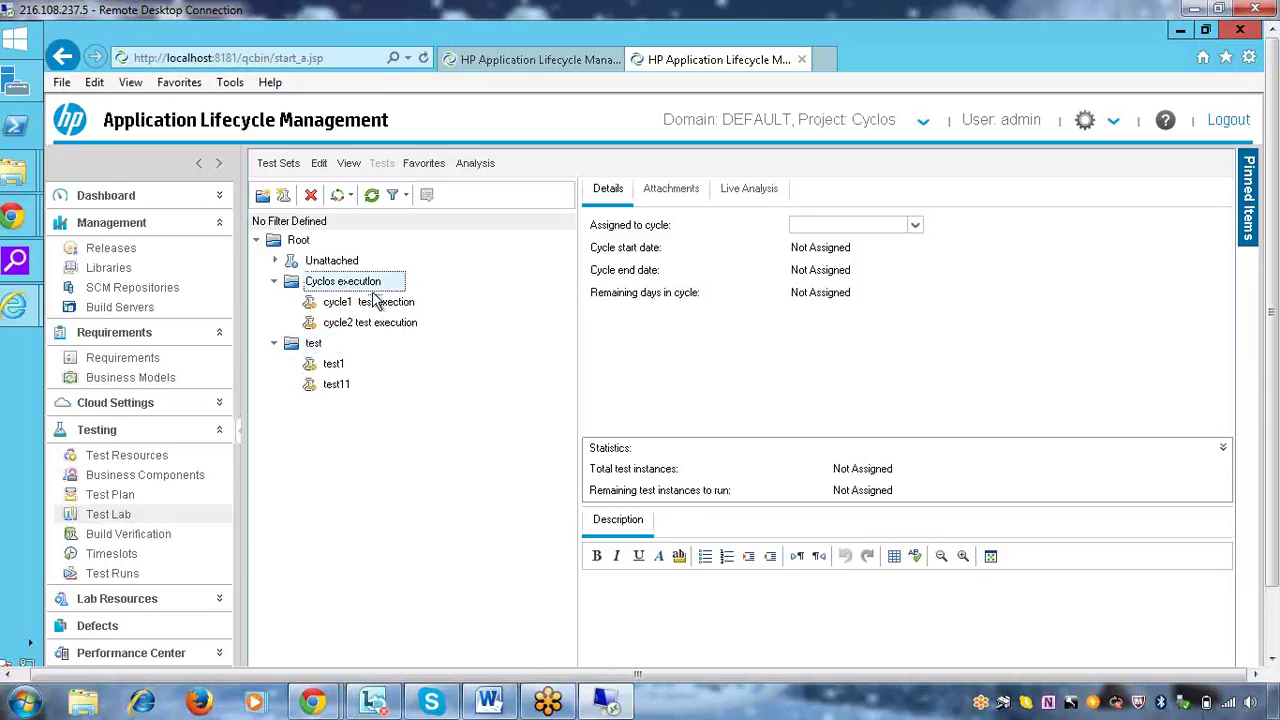
{"action": "left_click", "coordinate": [375, 302]}
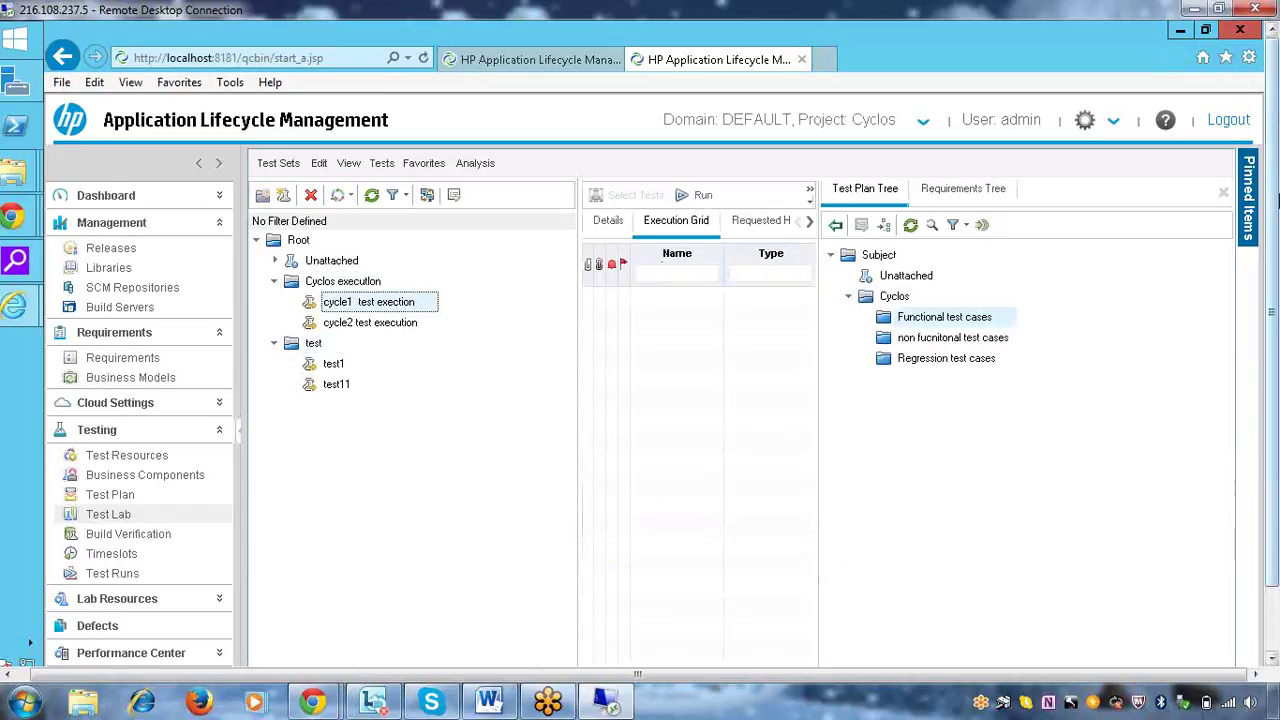
Hide the Test Plan Tree and review cycle1 test execution's details, including its Functional type
{"action": "left_click", "coordinate": [1223, 191]}
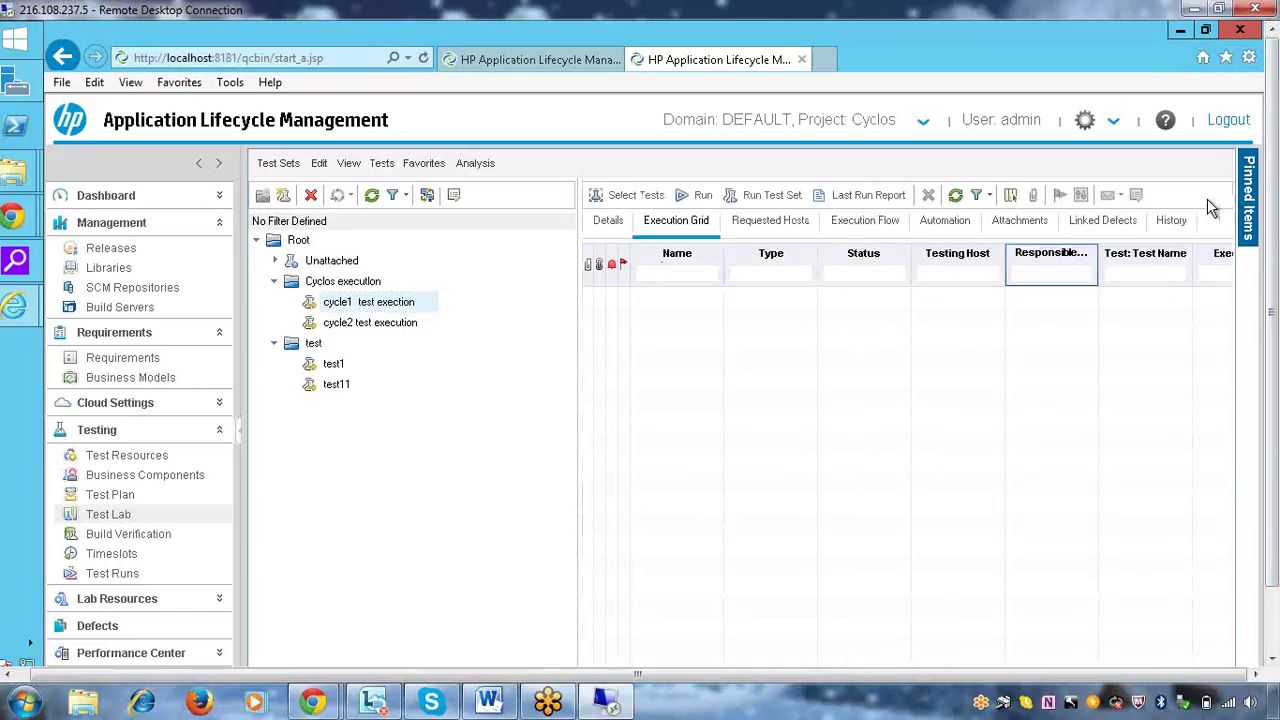
{"action": "left_click", "coordinate": [609, 222]}
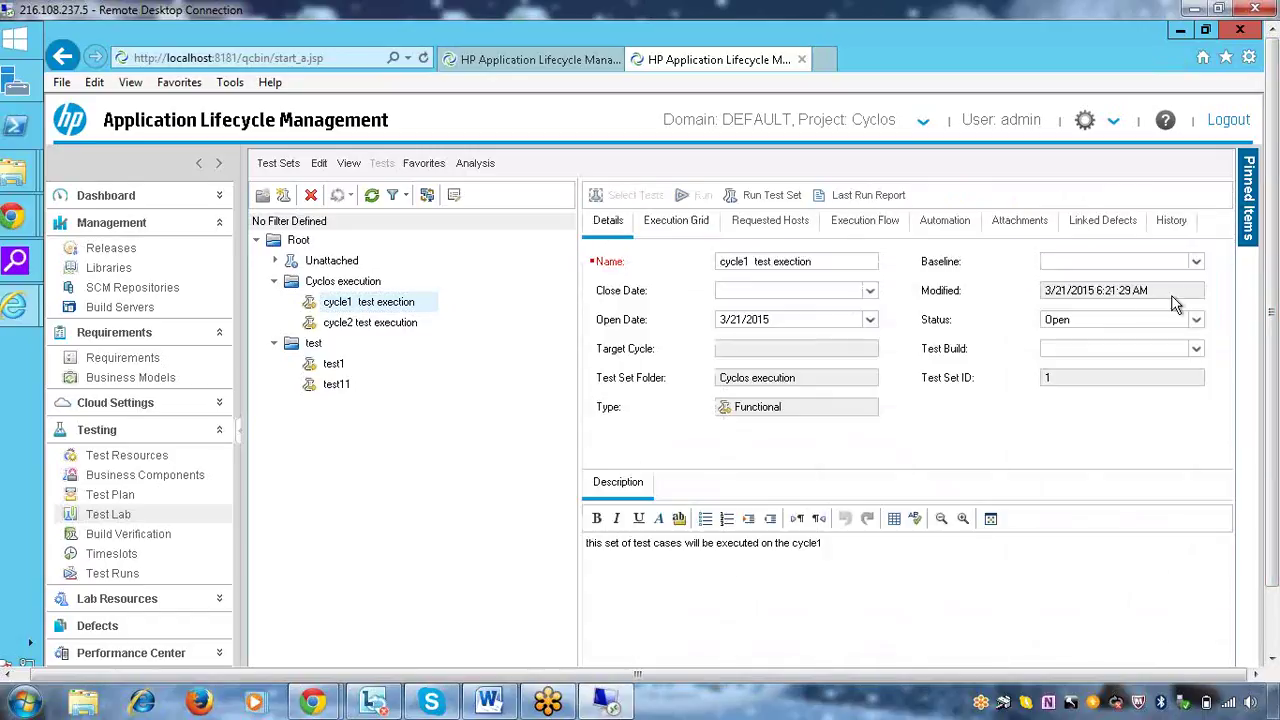
{"action": "left_click", "coordinate": [810, 406]}
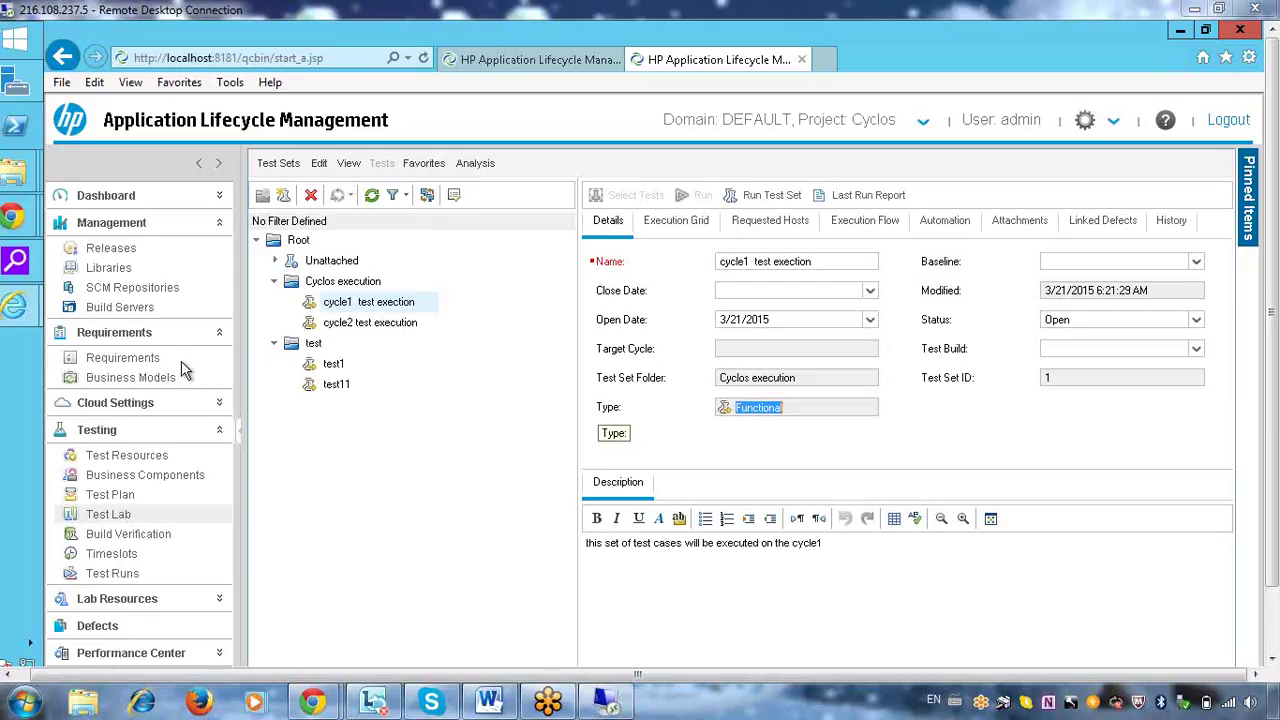
Visit Test Plan, return to Test Lab, and view cycle2 test execution's details
{"action": "left_click", "coordinate": [118, 494]}
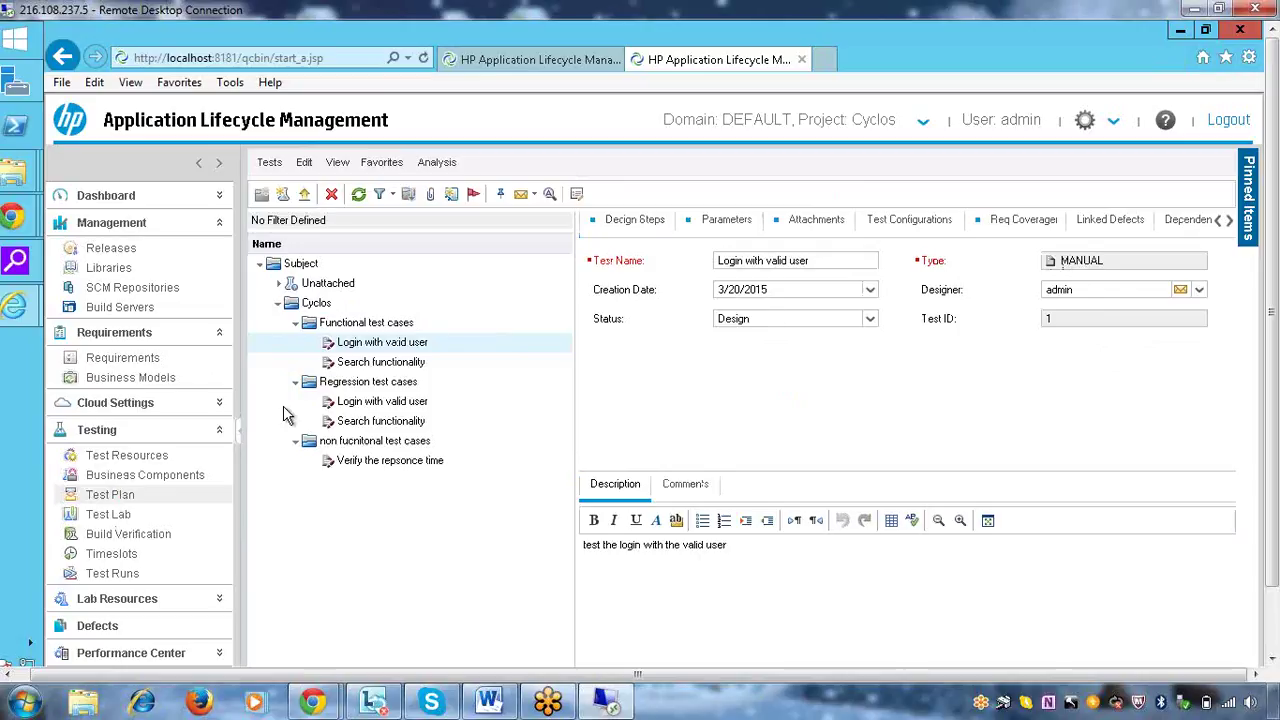
{"action": "left_click", "coordinate": [125, 515]}
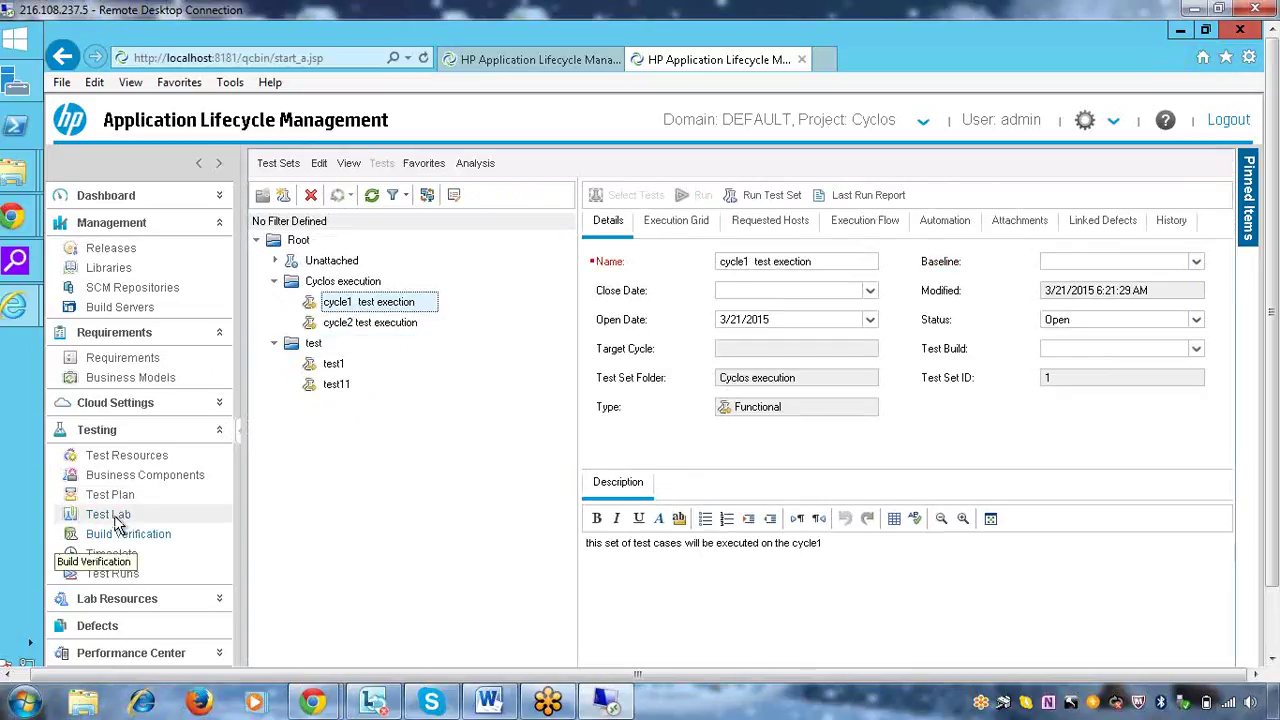
{"action": "right_click", "coordinate": [395, 311]}
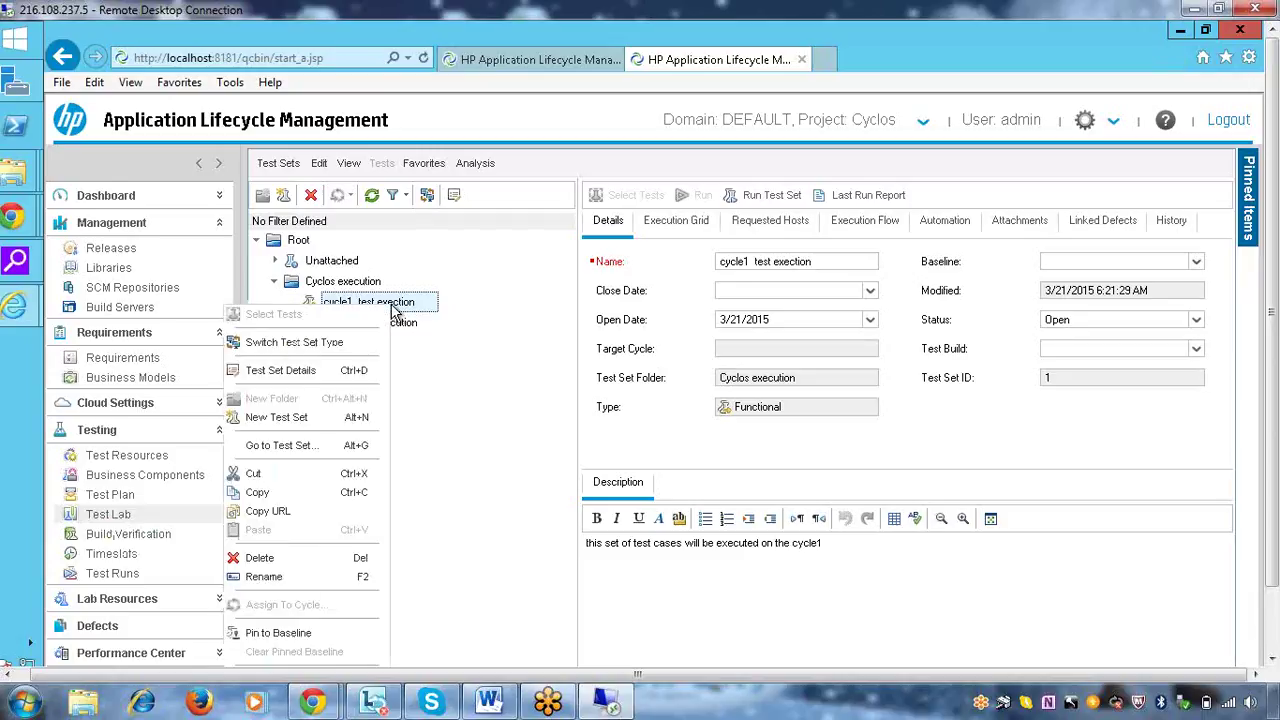
{"action": "left_click", "coordinate": [503, 318]}
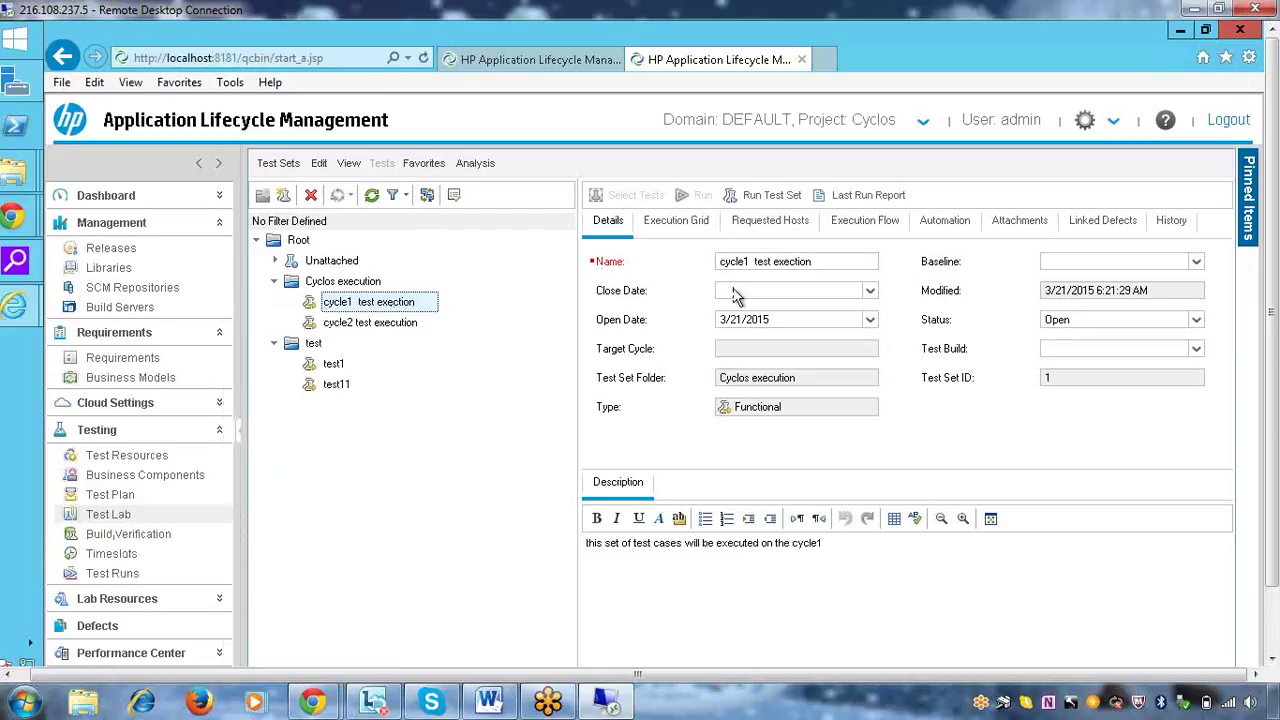
{"action": "left_click", "coordinate": [385, 322]}
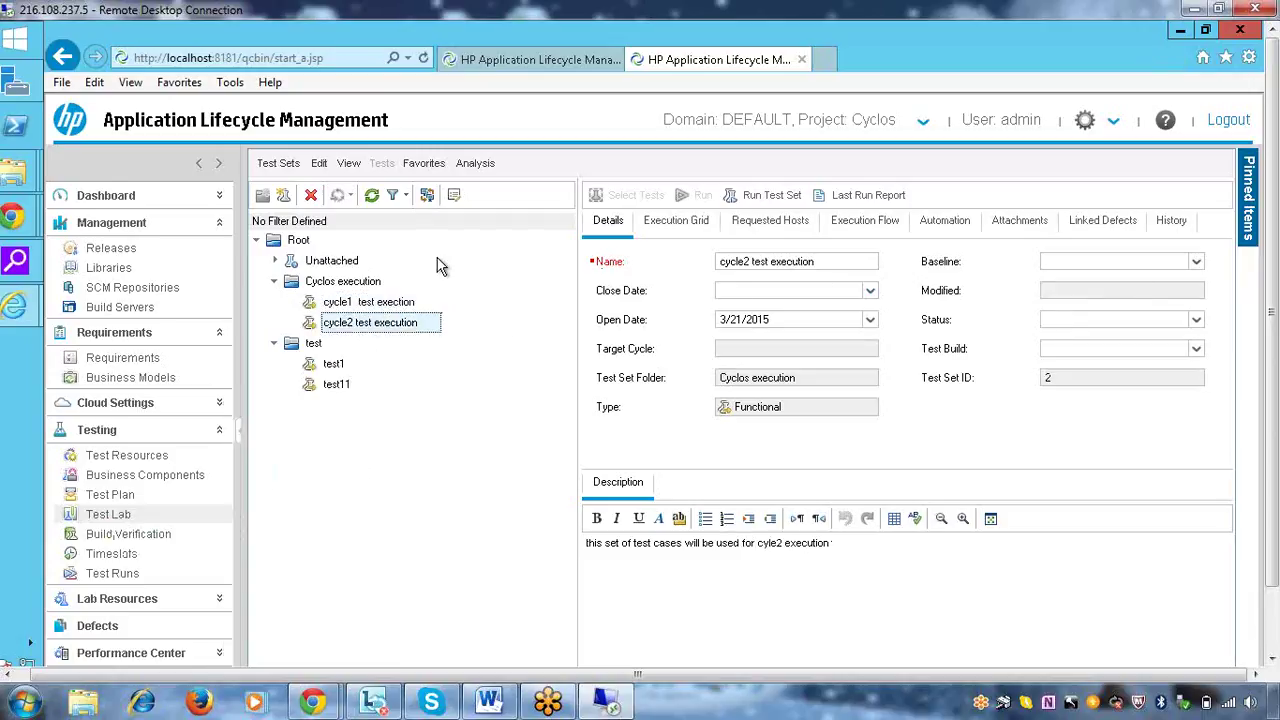
Create a Default-type test set named test3 in the Cyclos execution folder
{"action": "right_click", "coordinate": [337, 287]}
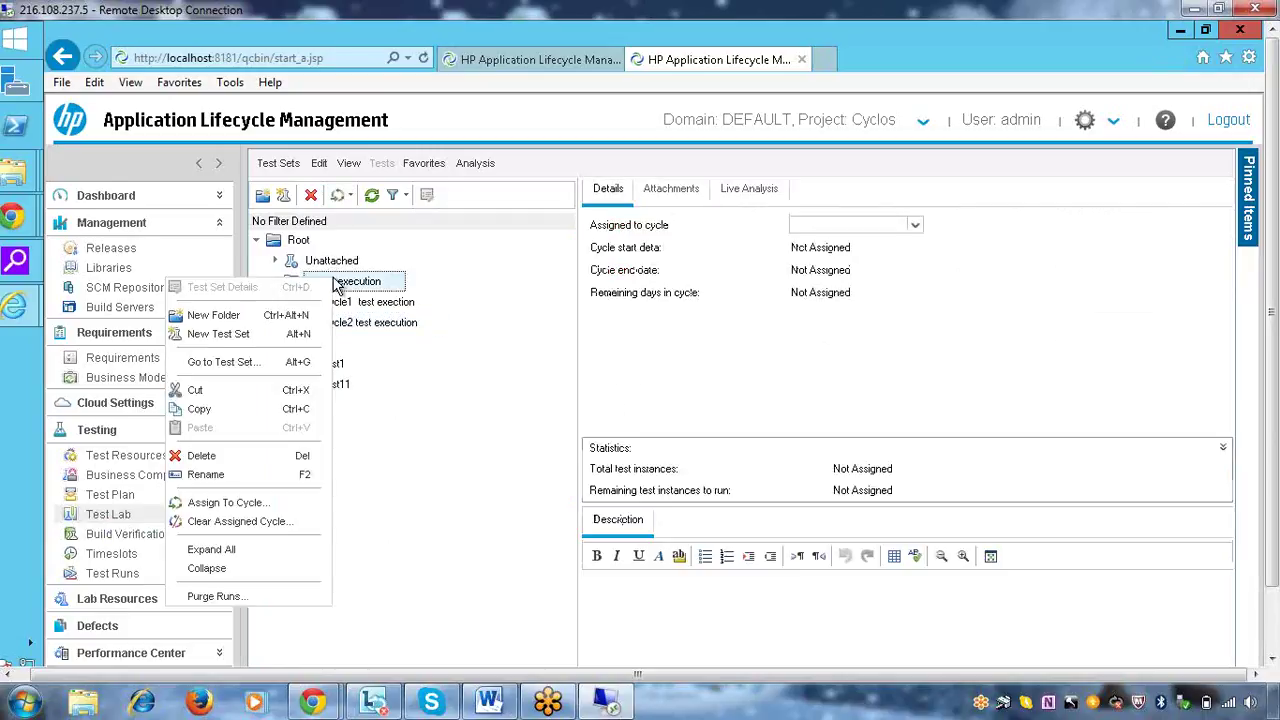
{"action": "left_click", "coordinate": [245, 338]}
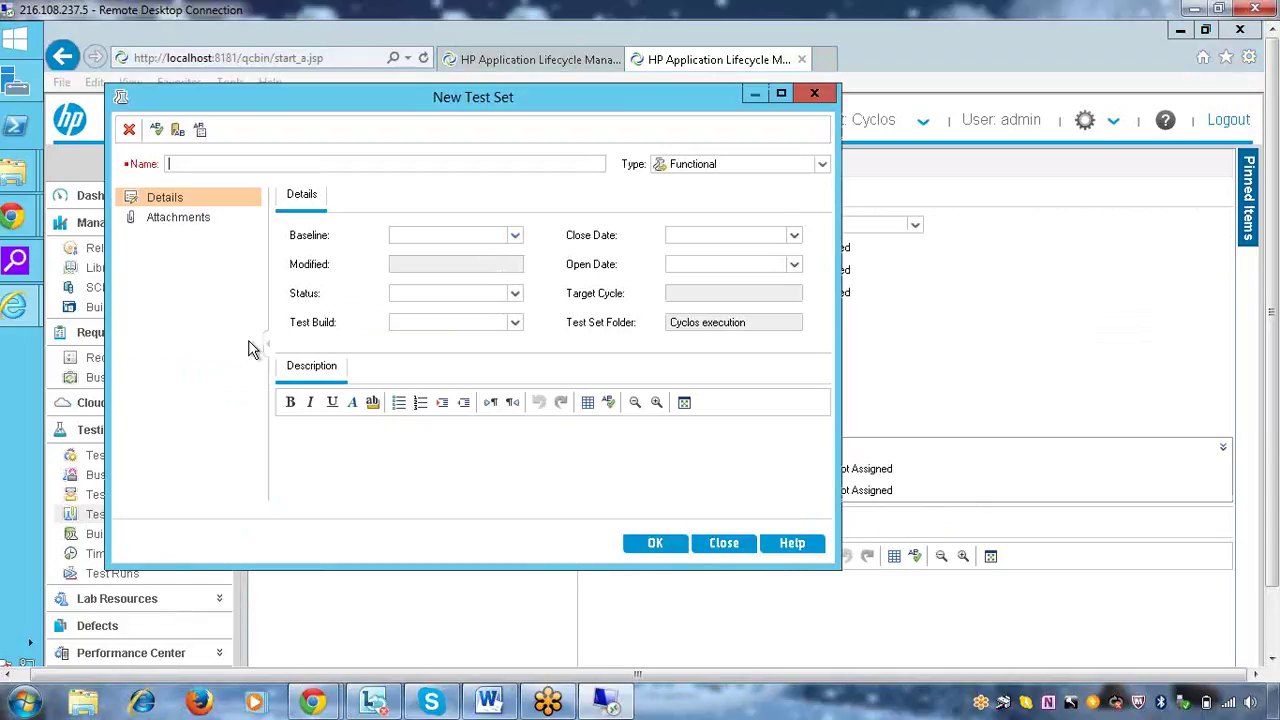
{"action": "left_click", "coordinate": [822, 166]}
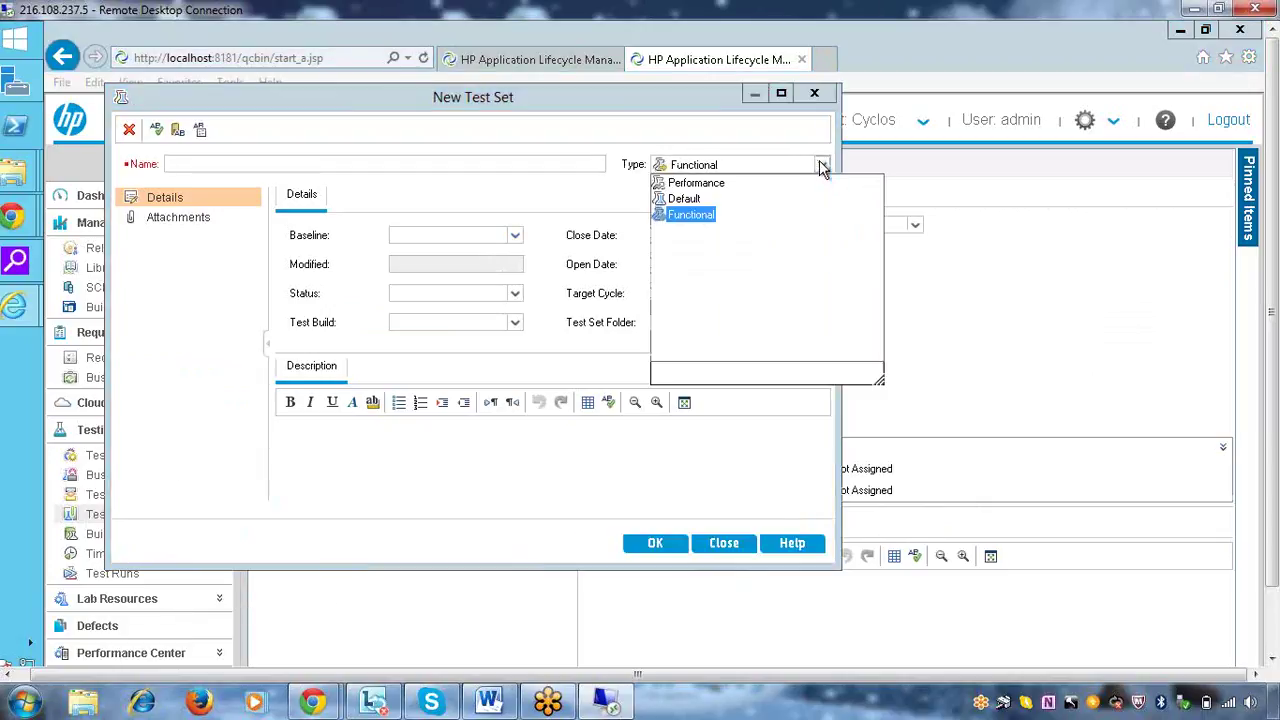
{"action": "left_click", "coordinate": [686, 200]}
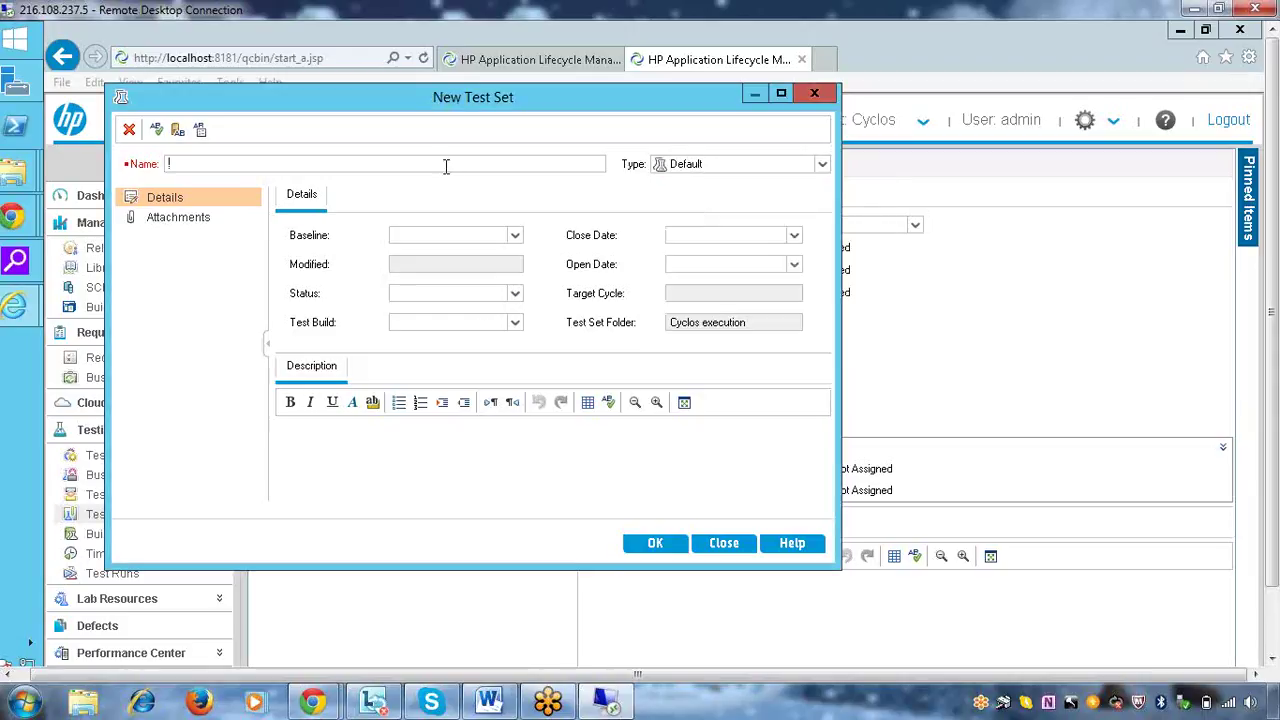
{"action": "type", "text": "test3"}
{"action": "key", "text": "Return"}
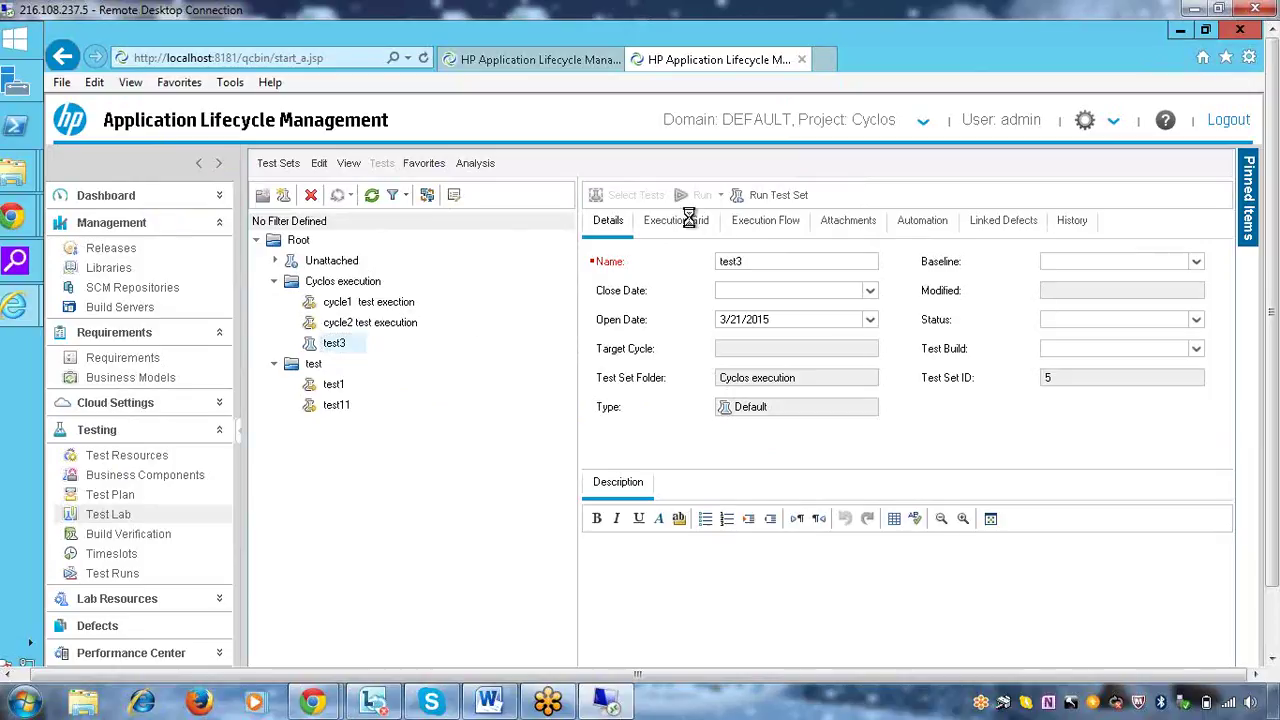
Open test3's grid and expand the Test Plan Tree to Subject > Cyclos > Functional test cases
{"action": "left_click", "coordinate": [686, 221]}
{"action": "left_click", "coordinate": [638, 196]}
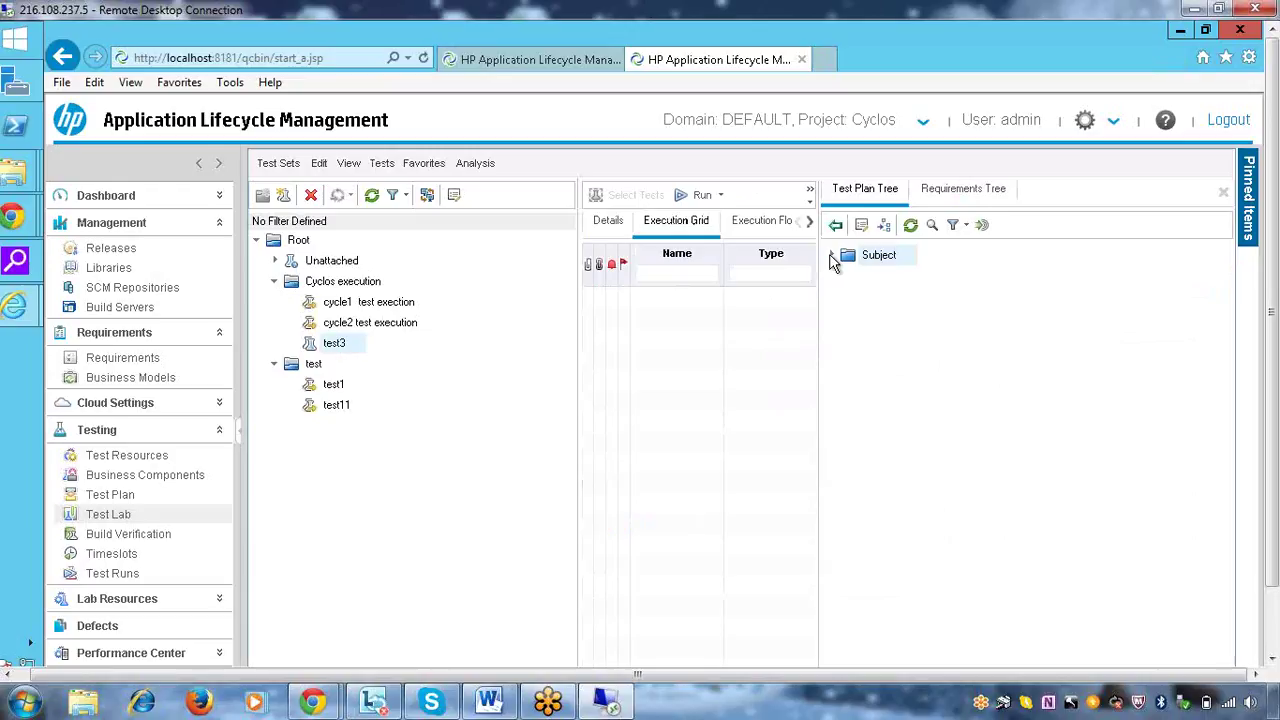
{"action": "left_click", "coordinate": [830, 257]}
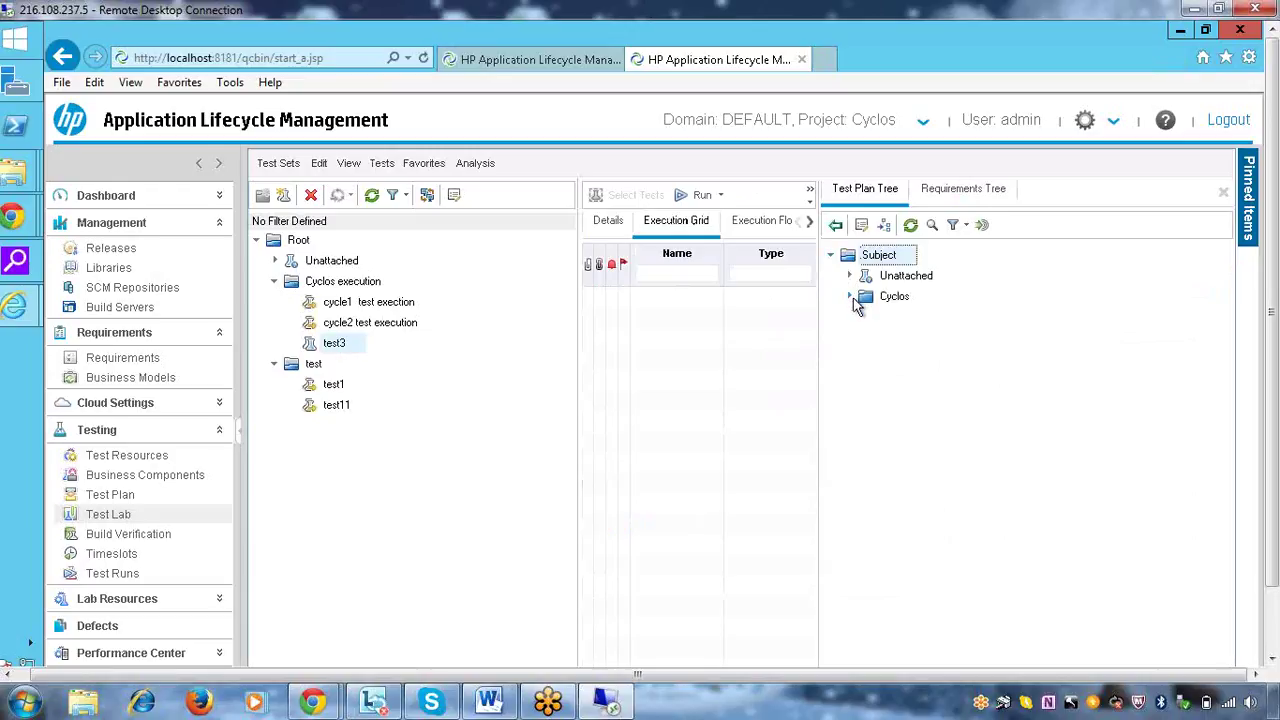
{"action": "left_click", "coordinate": [850, 297]}
{"action": "left_click", "coordinate": [868, 318]}
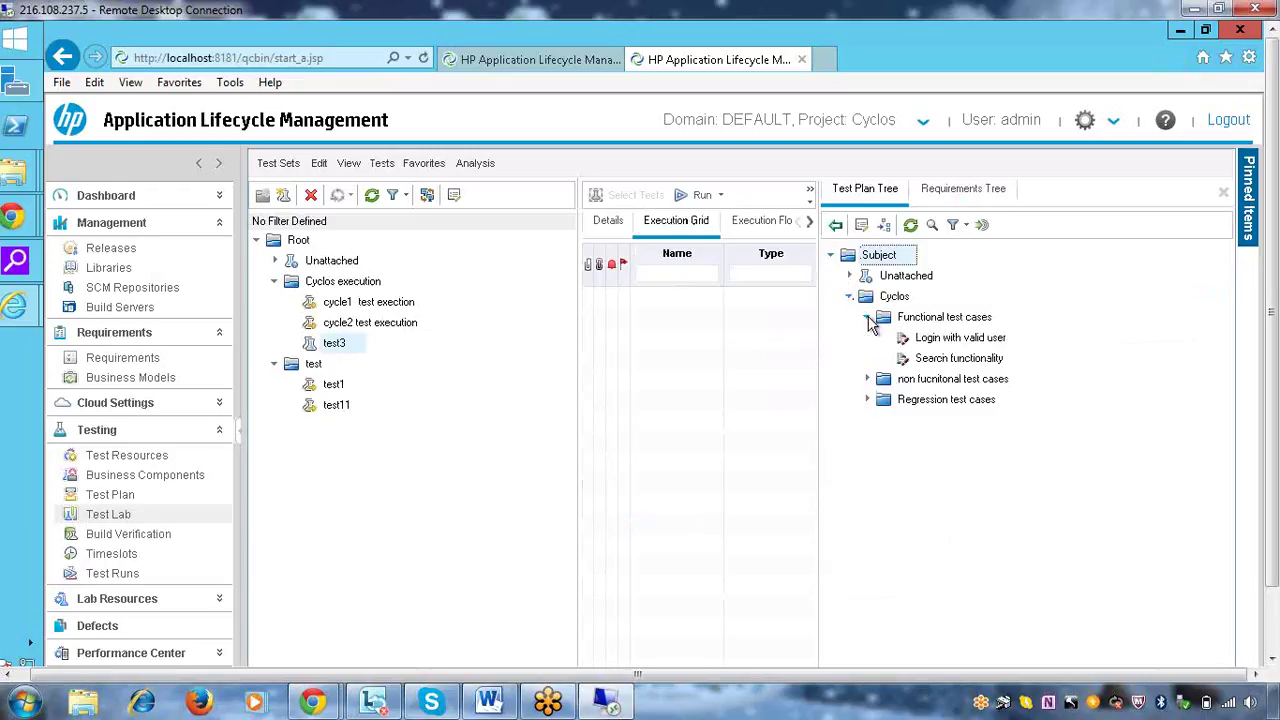
{"action": "right_click", "coordinate": [340, 345]}
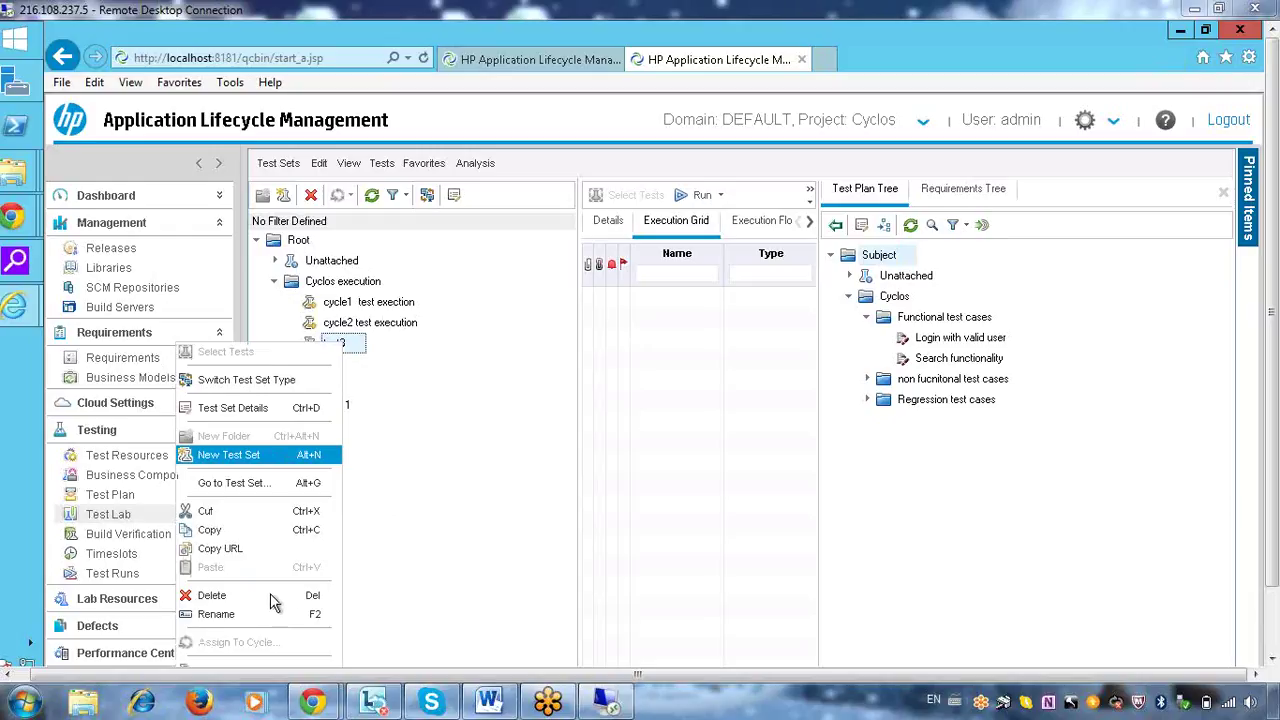
Delete test set test3, then the Cyclos execution folder together with its test sets
{"action": "left_click", "coordinate": [214, 596]}
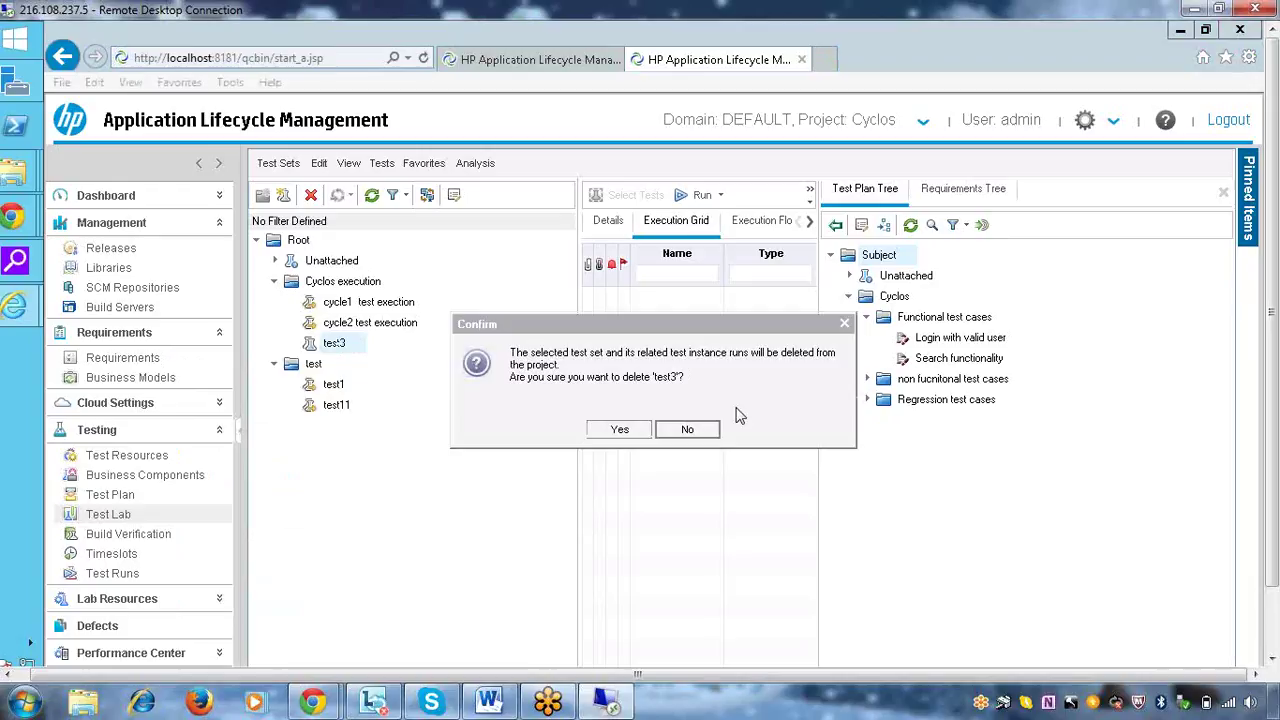
{"action": "left_click", "coordinate": [620, 430]}
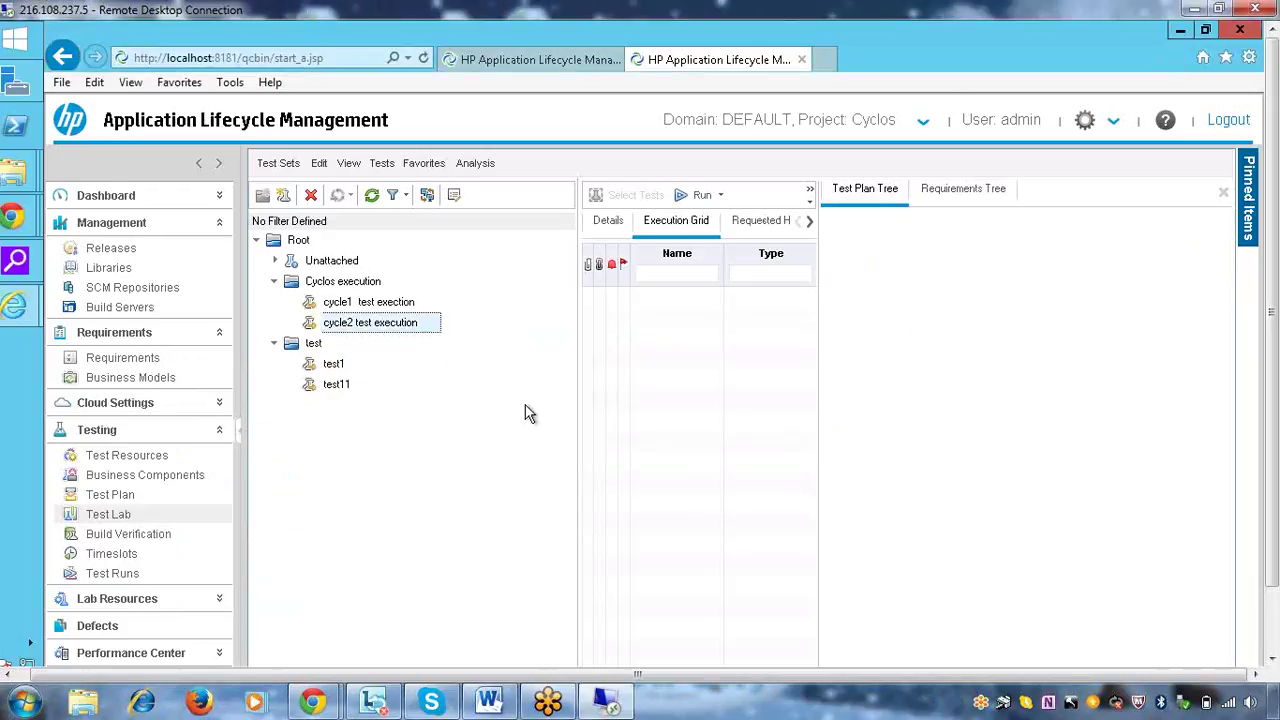
{"action": "right_click", "coordinate": [344, 284]}
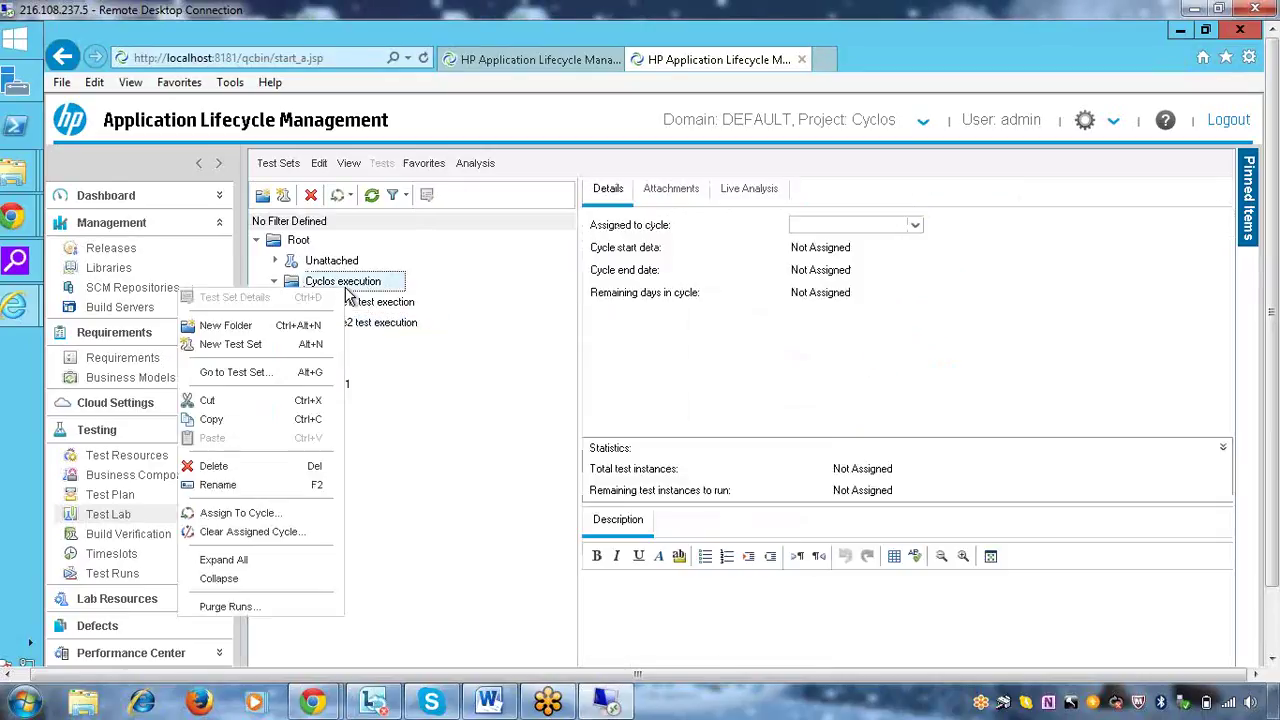
{"action": "left_click", "coordinate": [210, 467]}
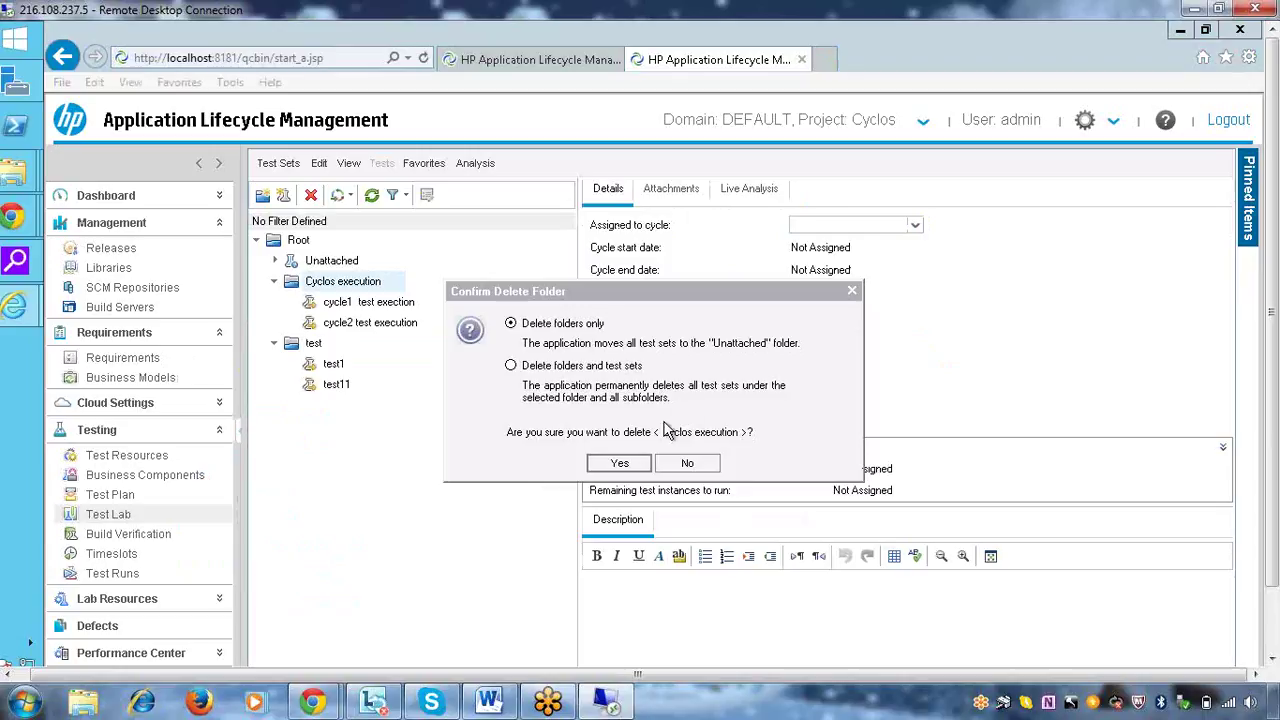
{"action": "left_click", "coordinate": [595, 368]}
{"action": "left_click", "coordinate": [618, 464]}
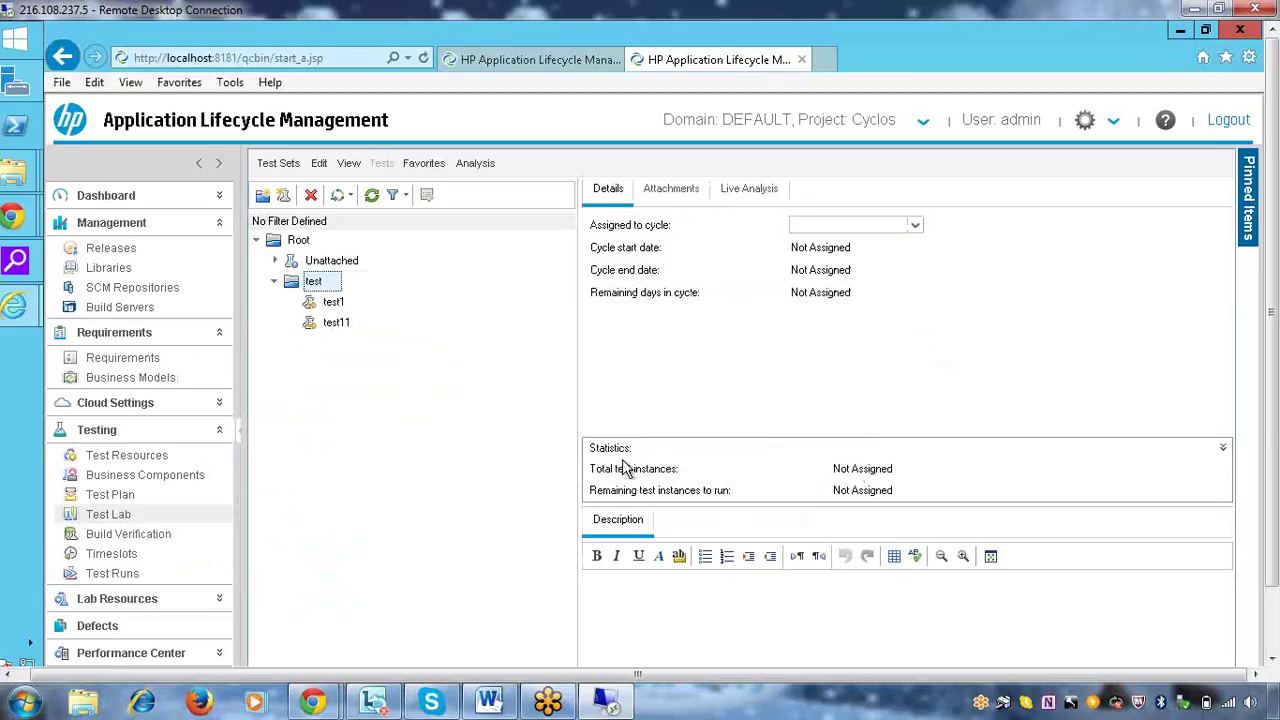
Delete the test folder along with its test sets
{"action": "right_click", "coordinate": [323, 290]}
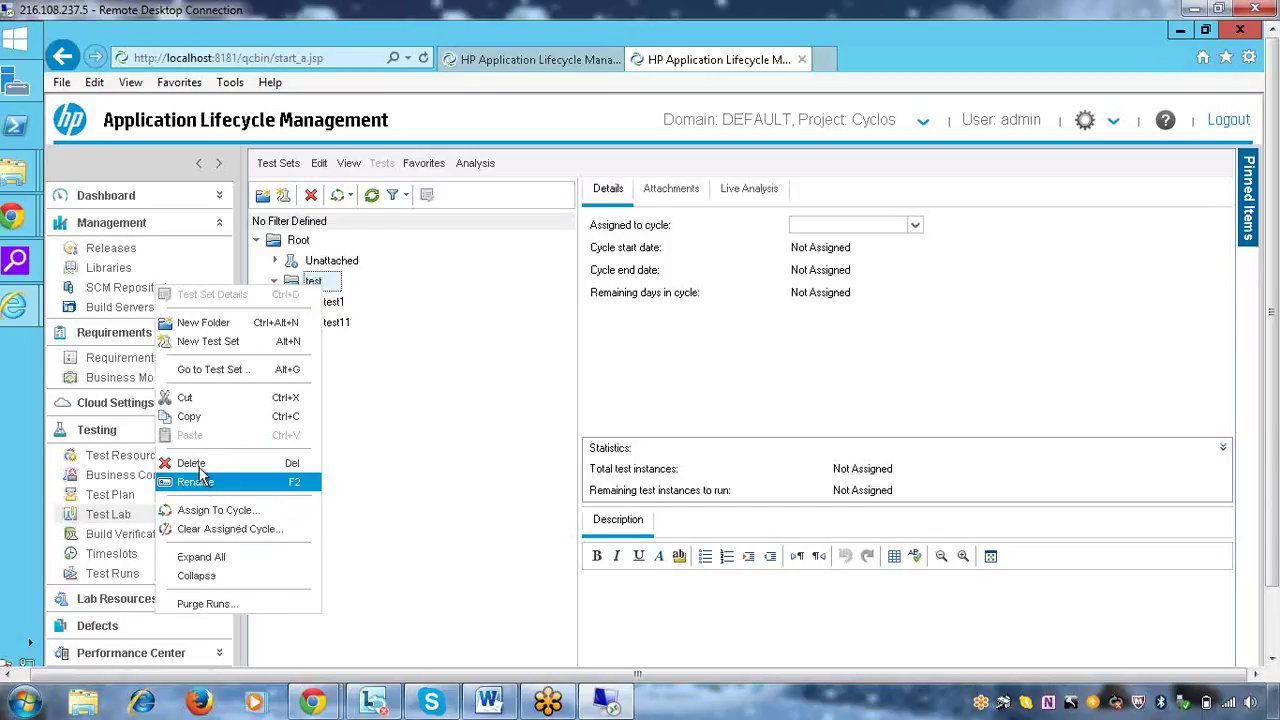
{"action": "left_click", "coordinate": [191, 464]}
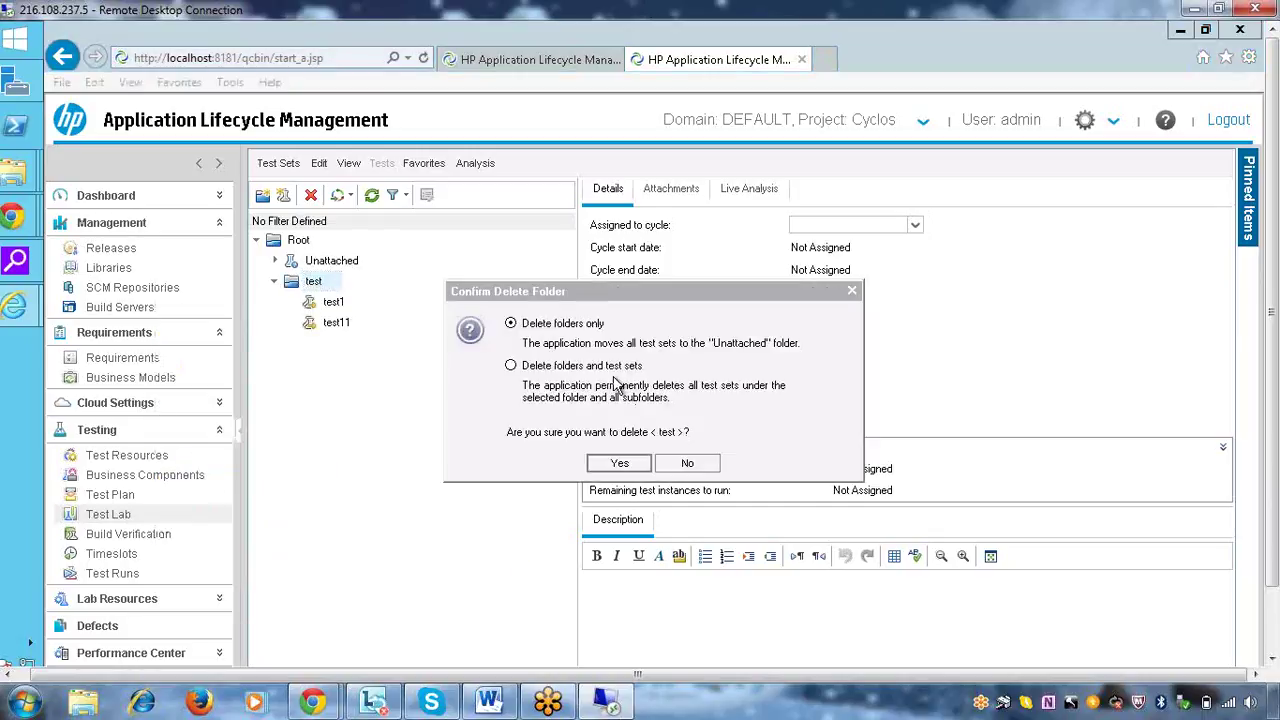
{"action": "left_click", "coordinate": [610, 367]}
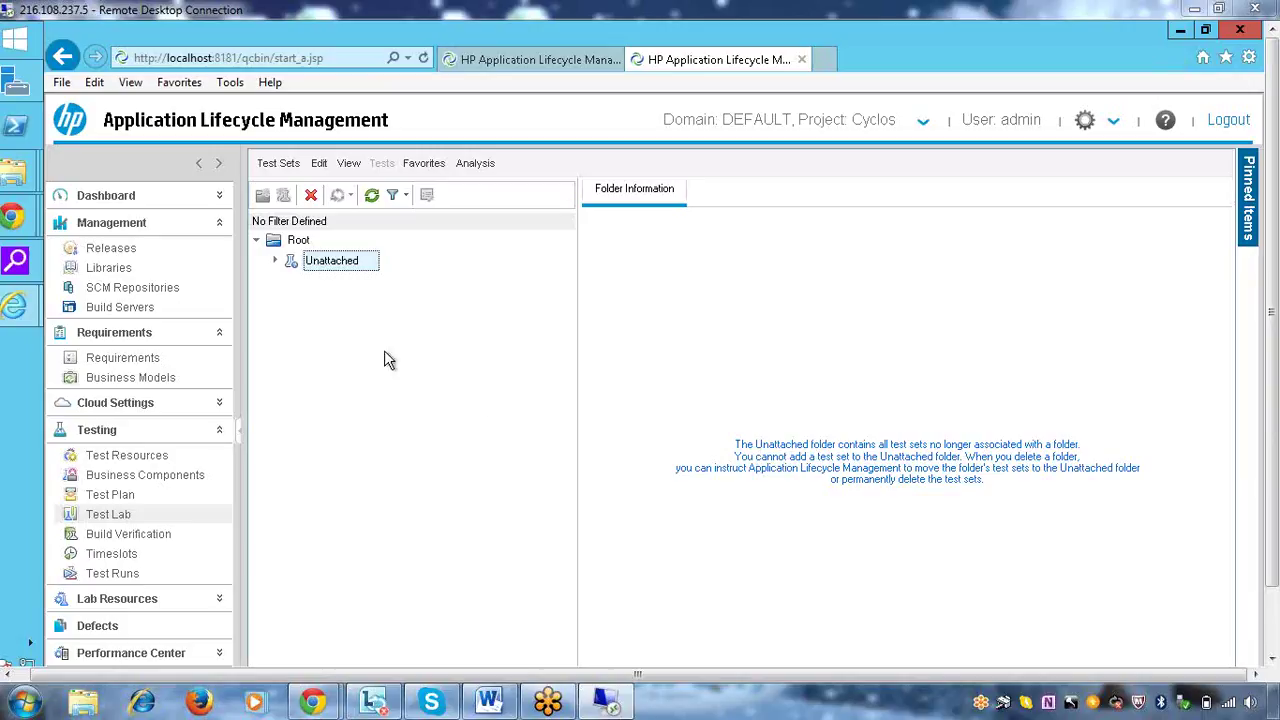
Create a test set folder named 'Cyclos execution' under Root
{"action": "left_click", "coordinate": [298, 240]}
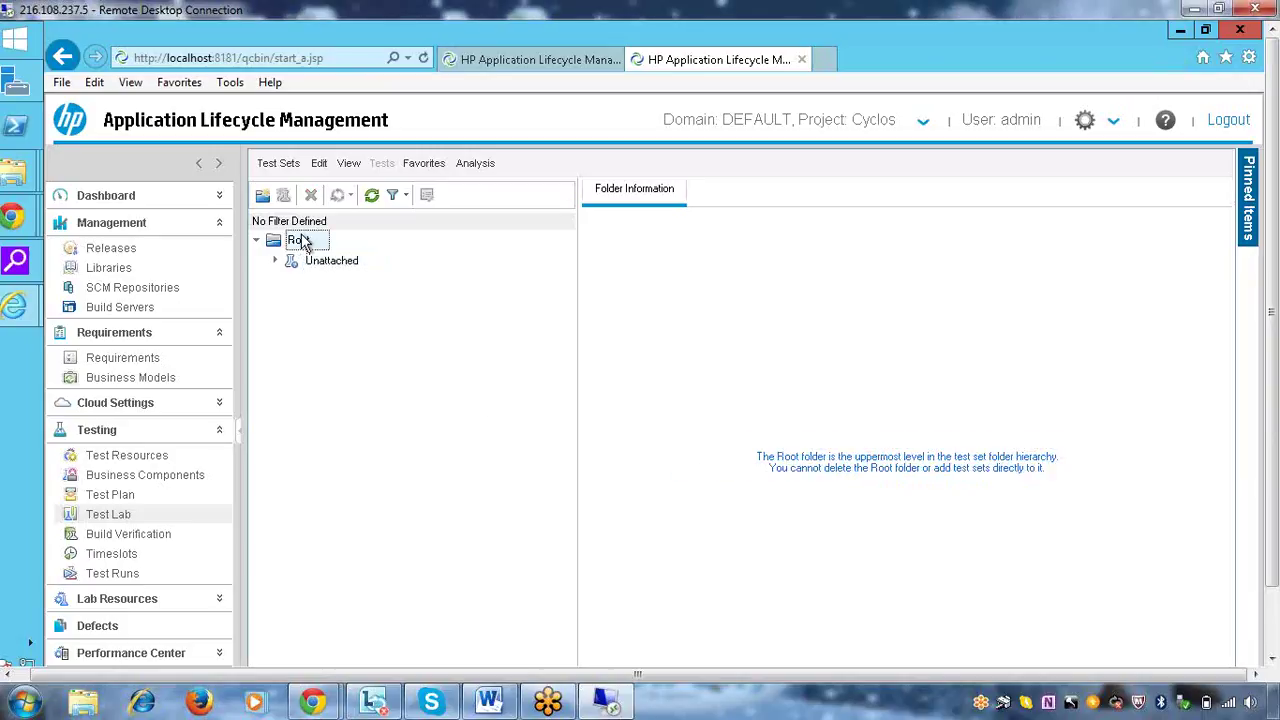
{"action": "left_click", "coordinate": [262, 196]}
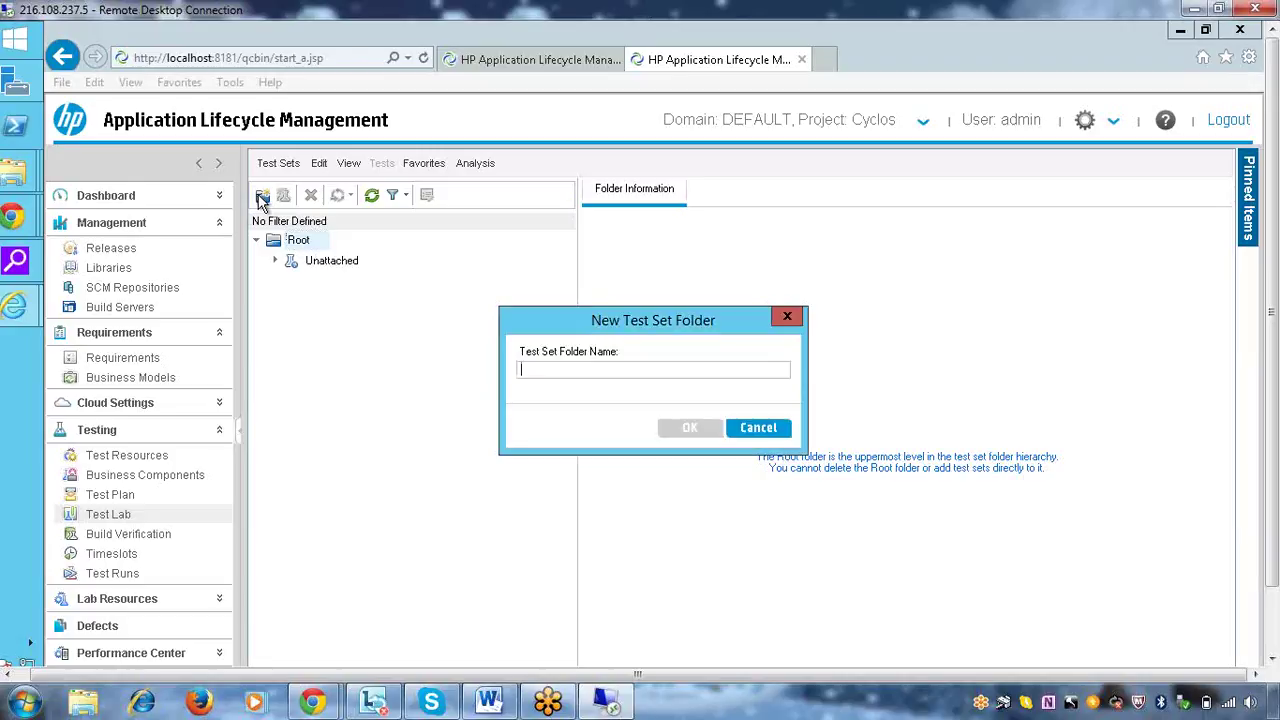
{"action": "type", "text": "Cyclos"}
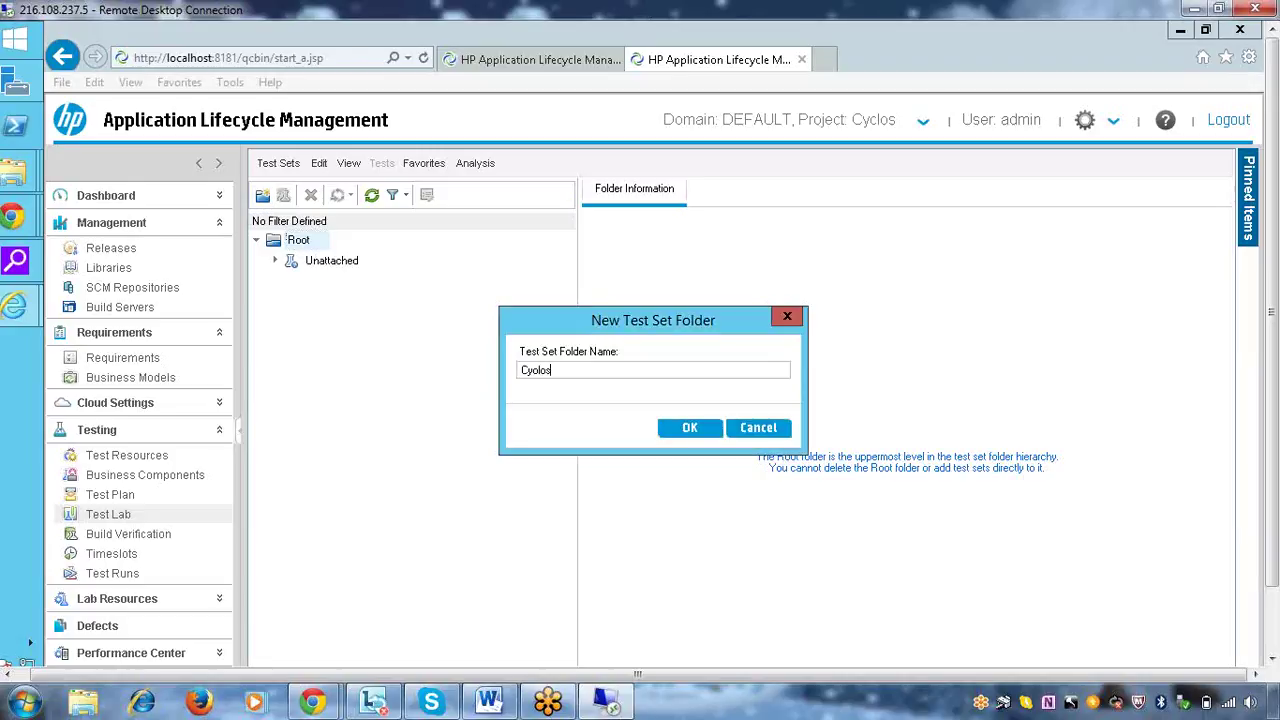
{"action": "type", "text": " execution"}
{"action": "left_click", "coordinate": [691, 430]}
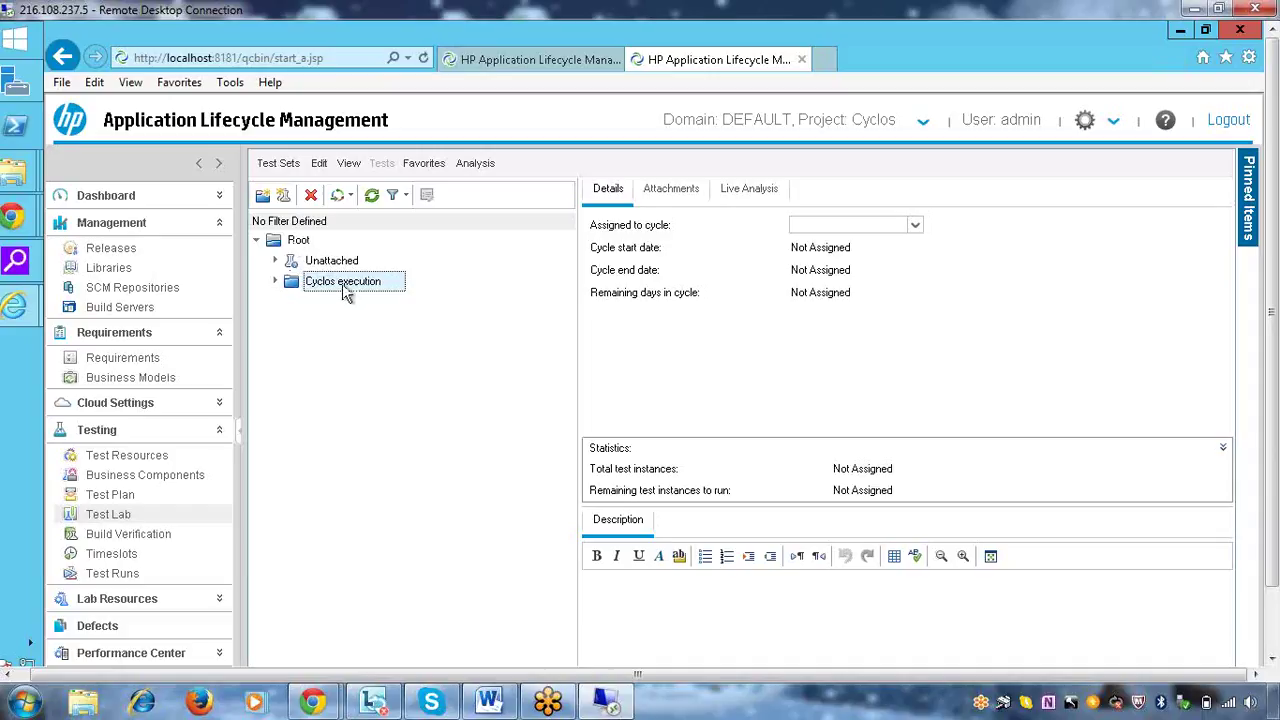
Add test set 'cycle1 execution' to Cyclos execution, described as used for cycle 1 execution
{"action": "right_click", "coordinate": [345, 289]}
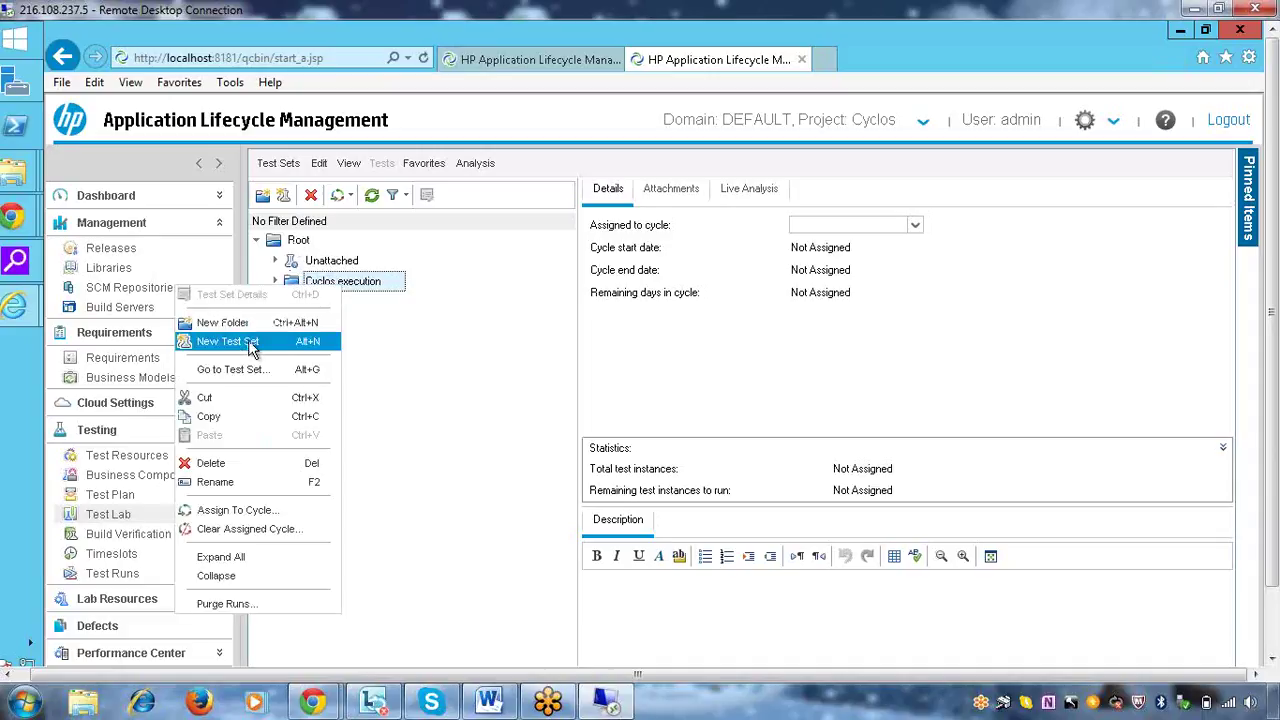
{"action": "left_click", "coordinate": [228, 341]}
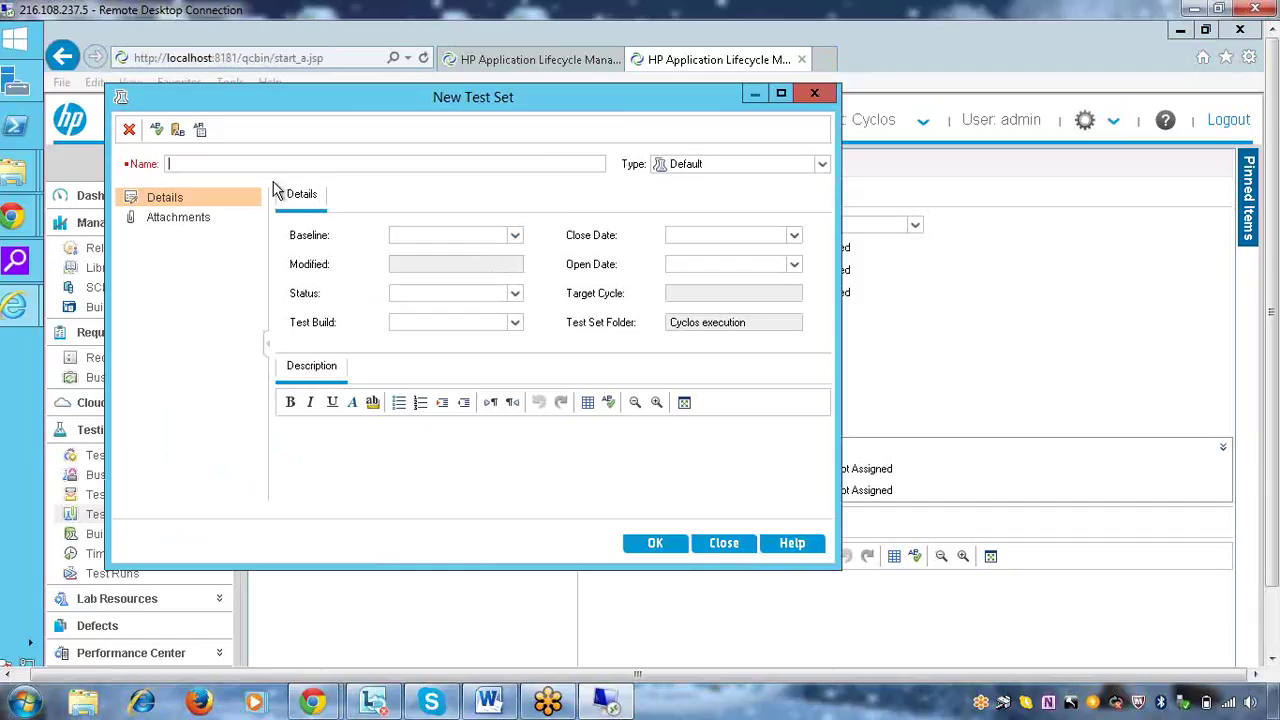
{"action": "type", "text": "cyle"}
{"action": "key", "text": "BackSpace"}
{"action": "key", "text": "BackSpace"}
{"action": "type", "text": "cle 1"}
{"action": "key", "text": "BackSpace"}
{"action": "key", "text": "BackSpace"}
{"action": "type", "text": "1 execution"}
{"action": "left_click", "coordinate": [522, 473]}
{"action": "type", "text": "th"}
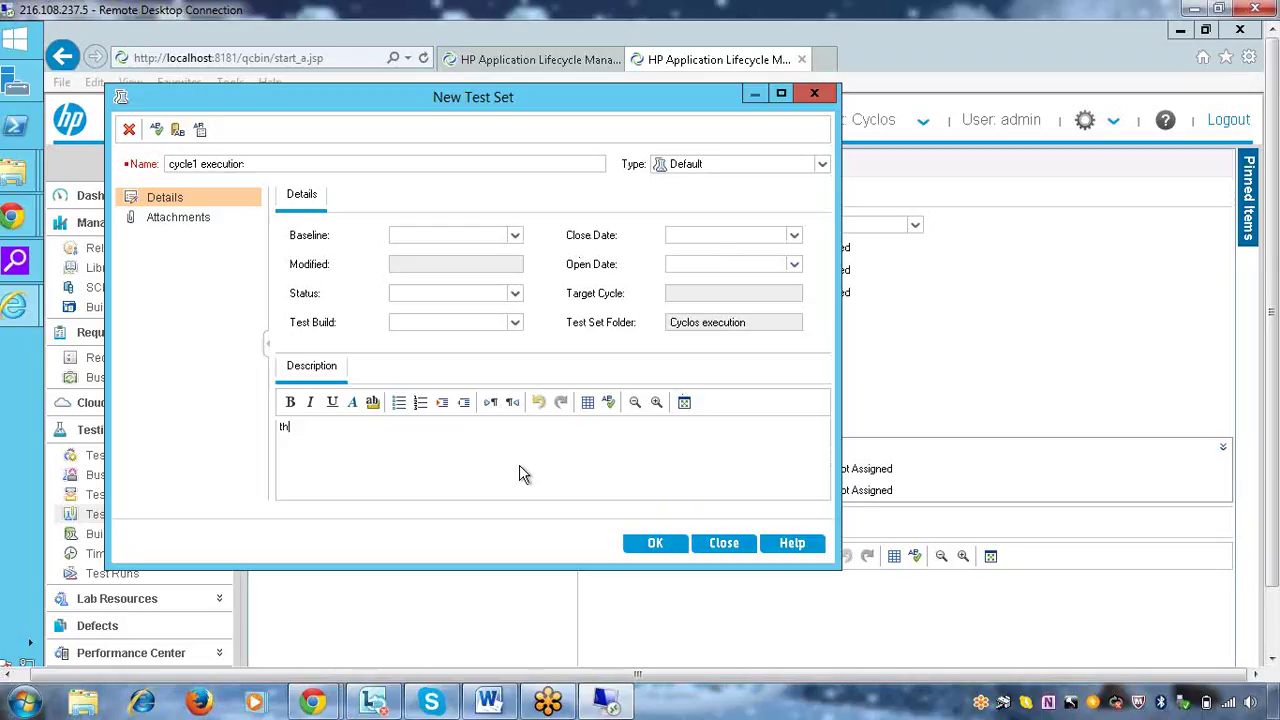
{"action": "type", "text": "is set of test casas is used f"}
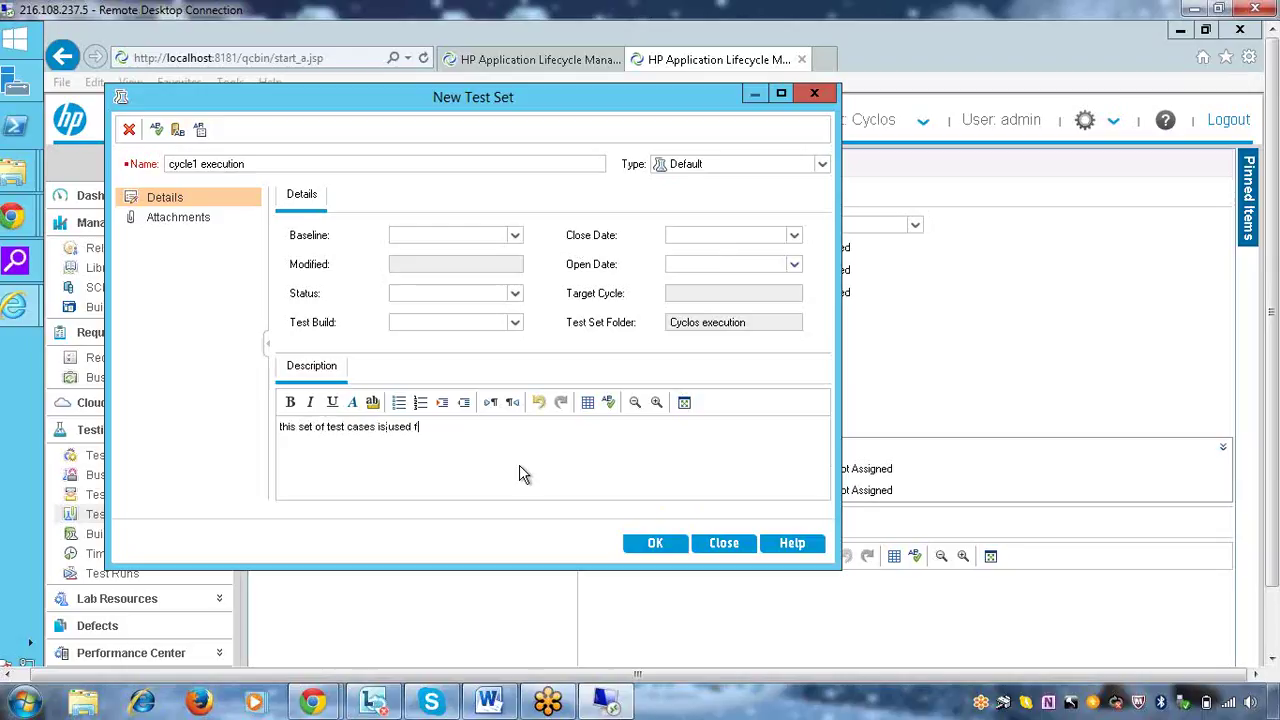
{"action": "type", "text": "or cycle"}
{"action": "key", "text": "BackSpace"}
{"action": "key", "text": "BackSpace"}
{"action": "type", "text": "cle 1 execution"}
{"action": "left_click", "coordinate": [645, 541]}
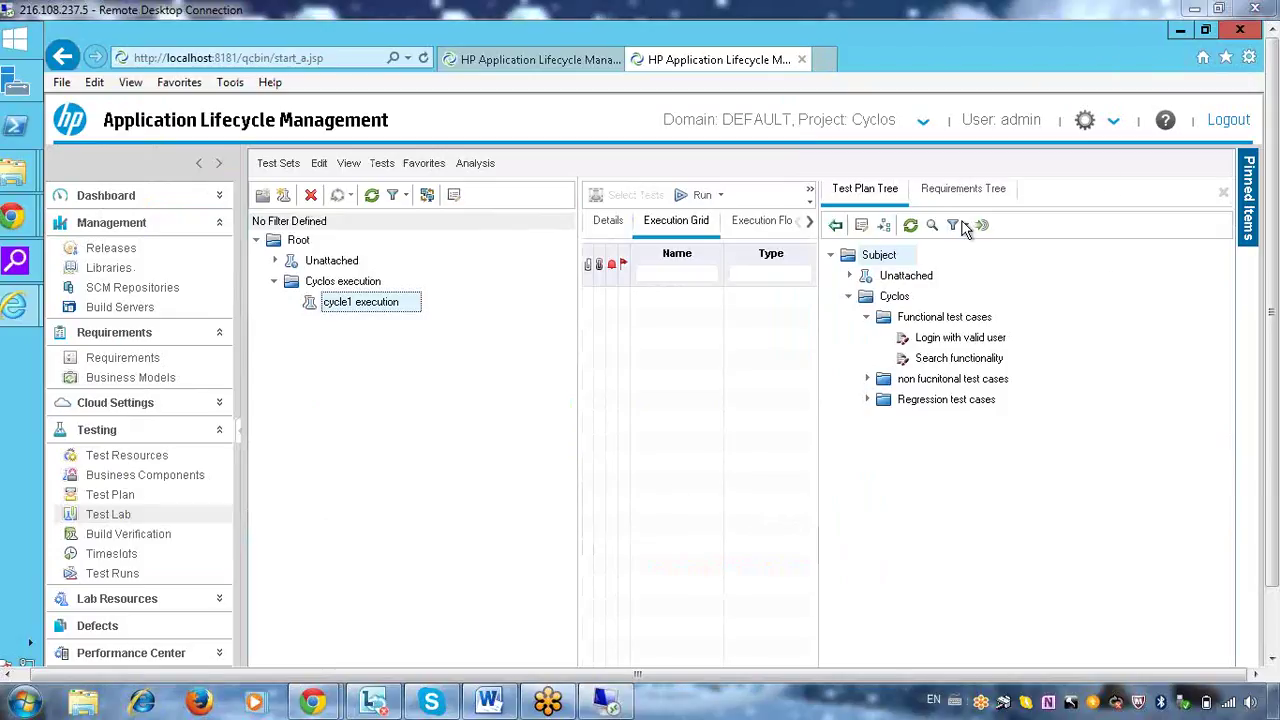
Close the Test Plan Tree and review the cycle1 execution Details before returning to the Execution Grid
{"action": "left_click", "coordinate": [1224, 195]}
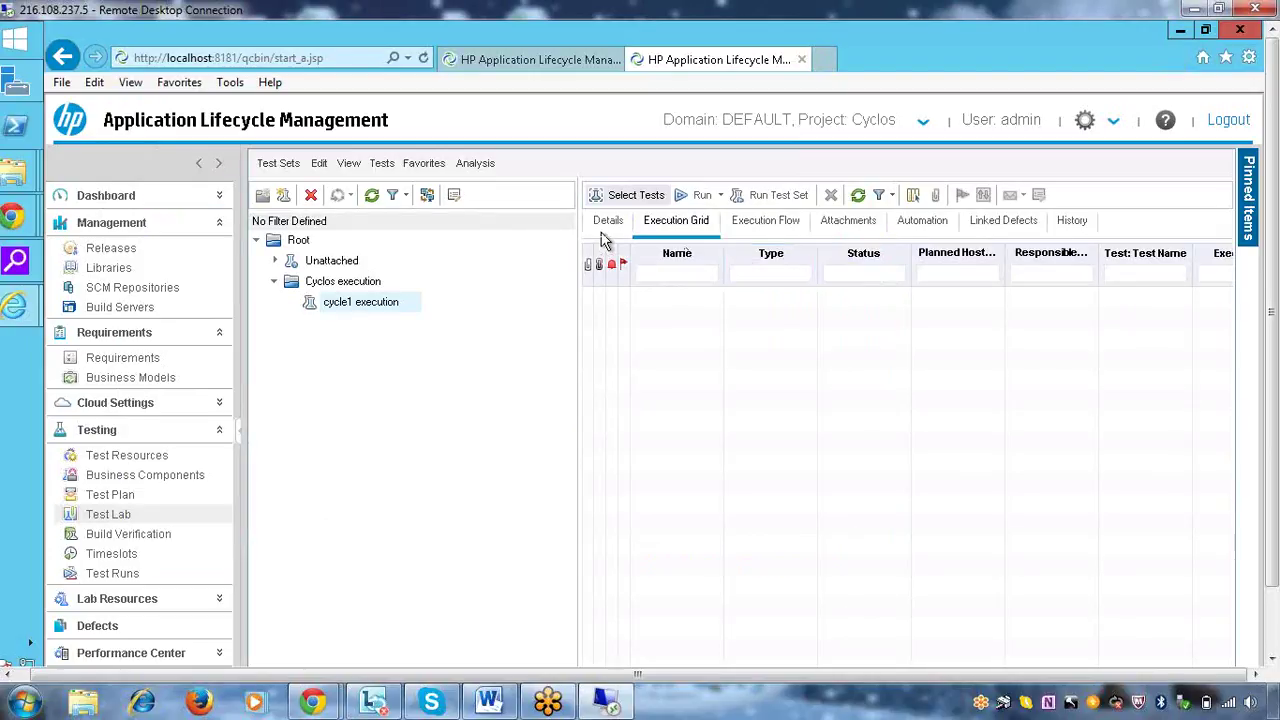
{"action": "left_click", "coordinate": [605, 224]}
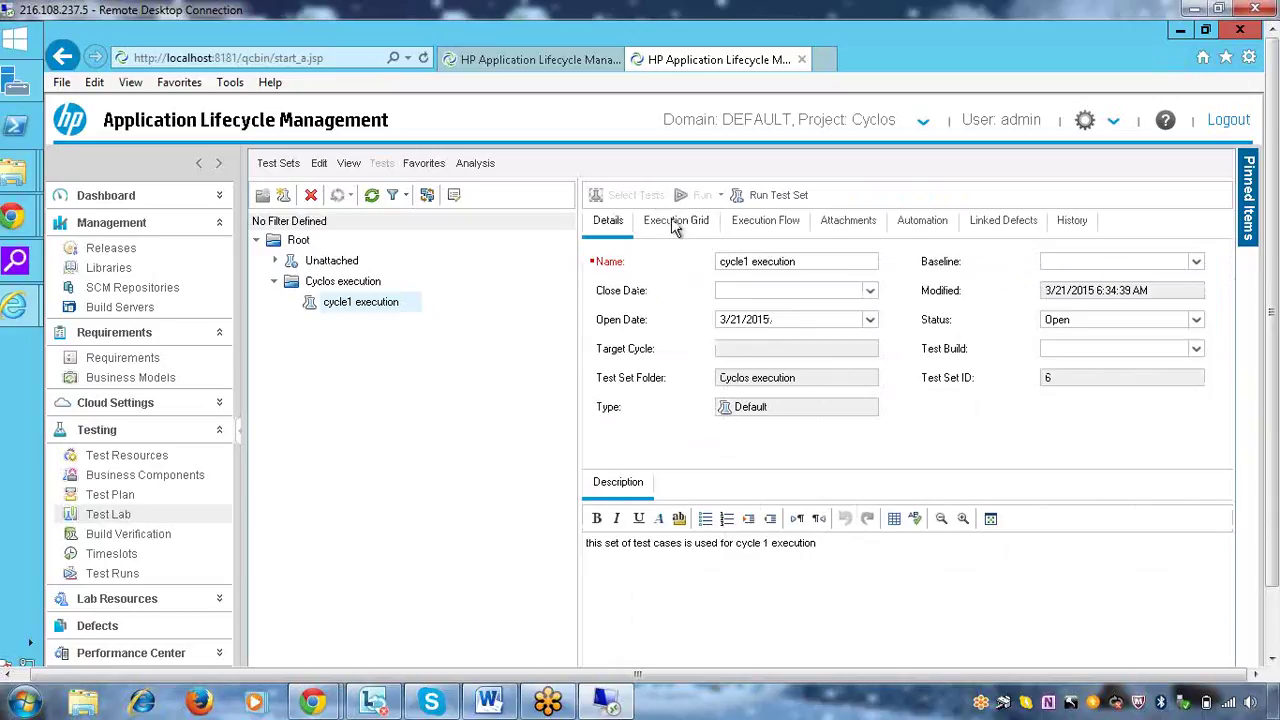
{"action": "left_click", "coordinate": [675, 224]}
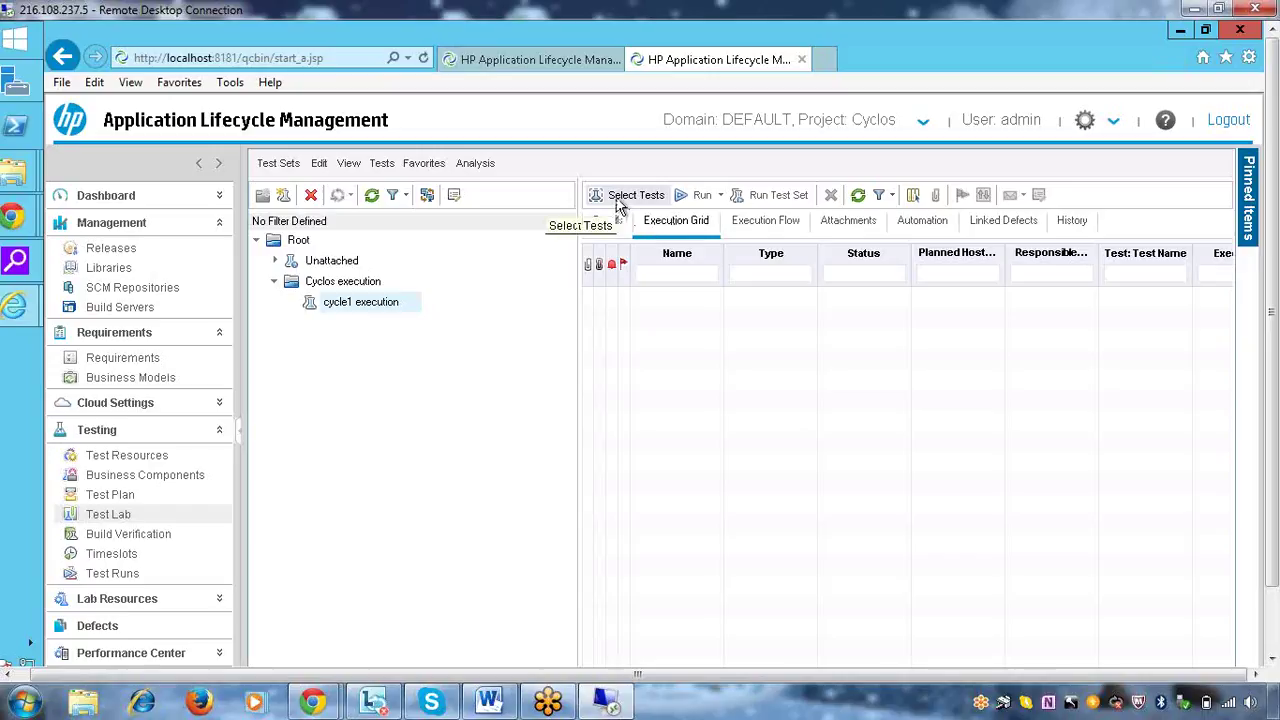
Add the Login with valid user test from the Test Plan Tree to cycle1 execution
{"action": "left_click", "coordinate": [620, 198]}
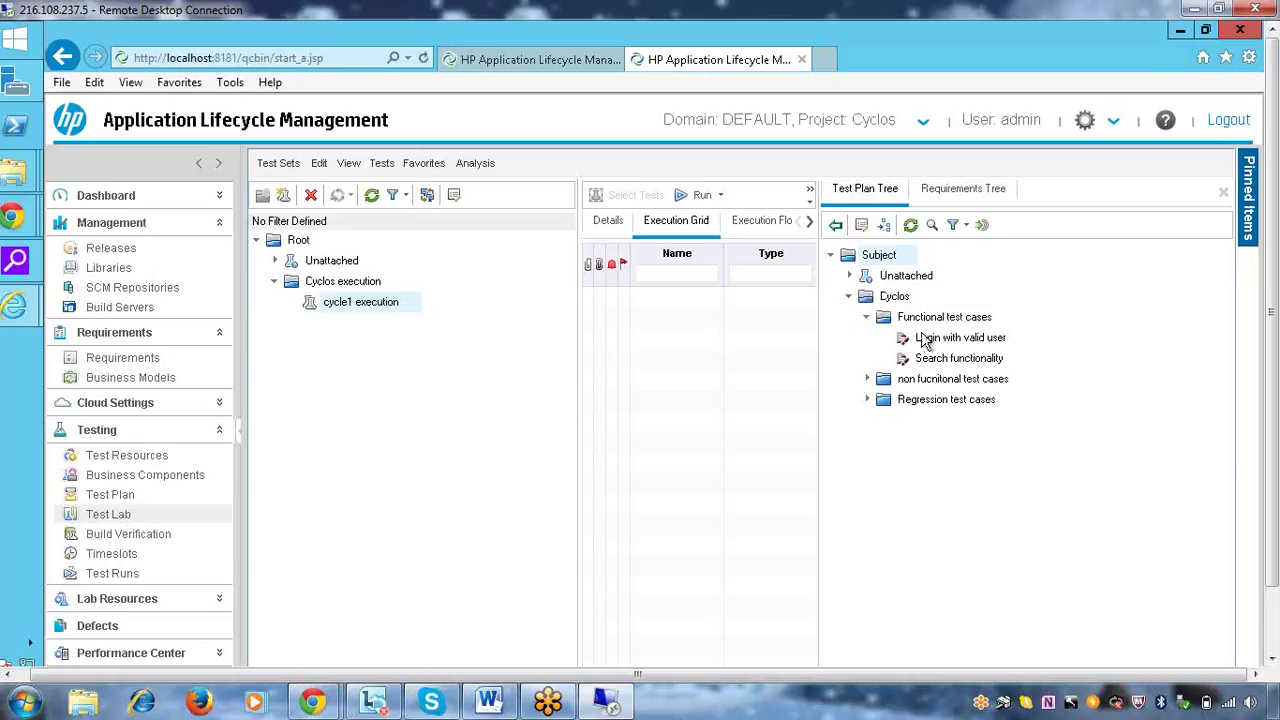
{"action": "left_click", "coordinate": [984, 345]}
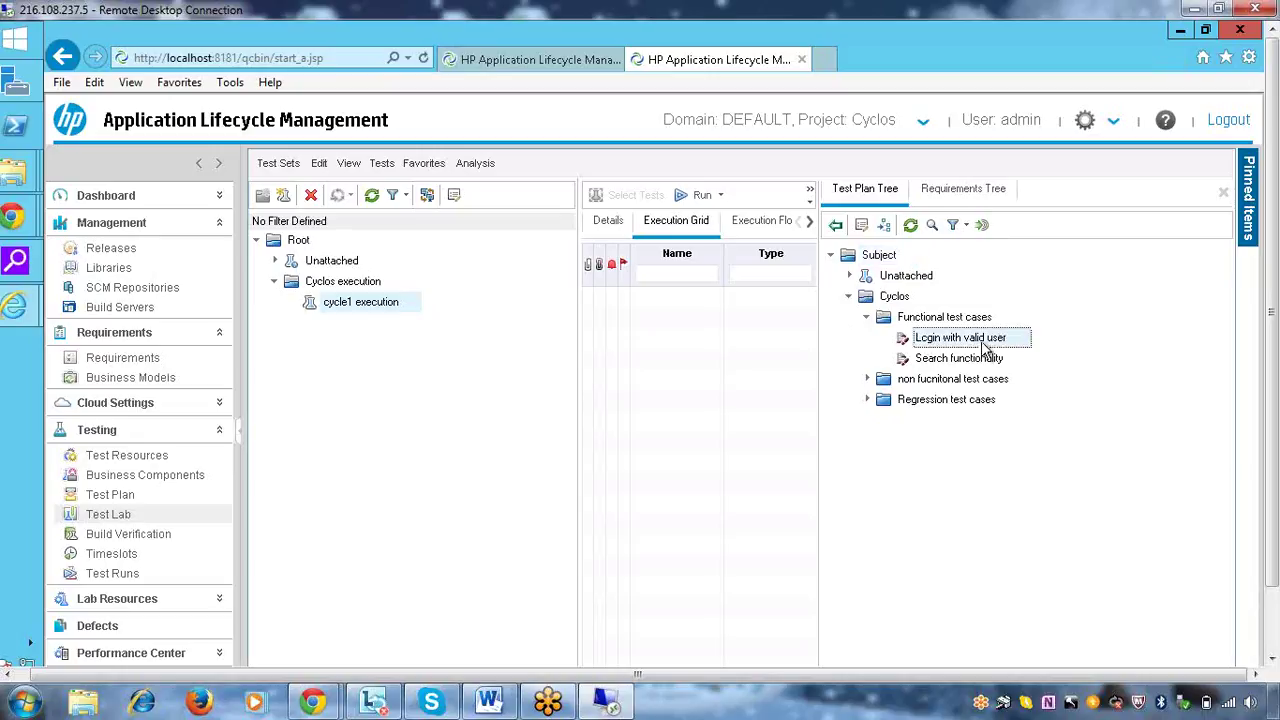
{"action": "left_click", "coordinate": [837, 226]}
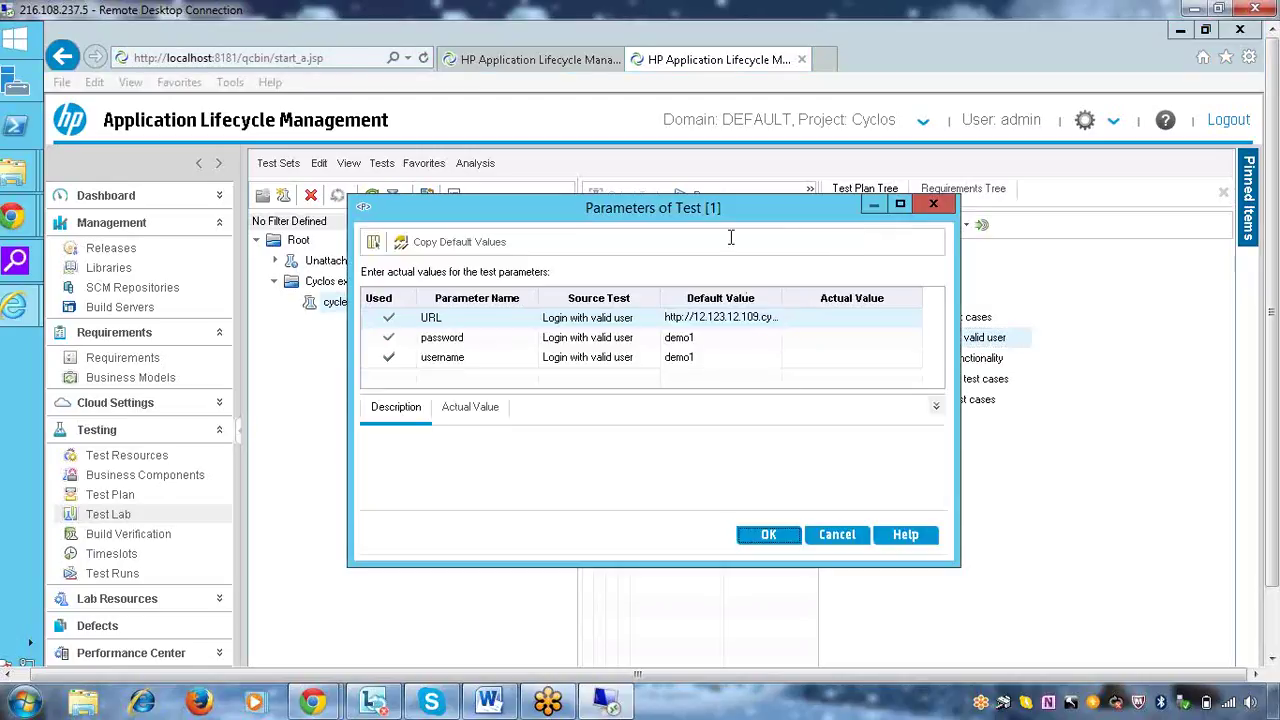
Review the URL, password and username default values, accept them, and select Search functionality
{"action": "left_click_drag", "start_coordinate": [771, 200], "coordinate": [921, 137]}
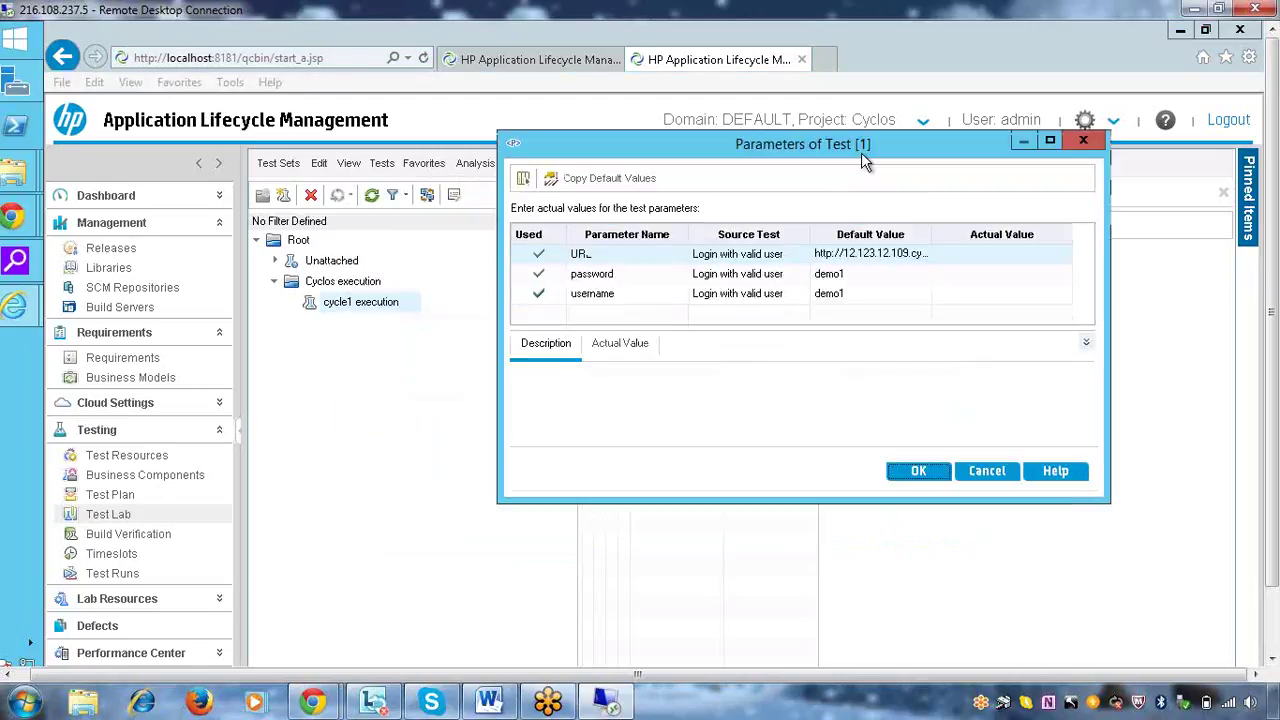
{"action": "double_click", "coordinate": [843, 274]}
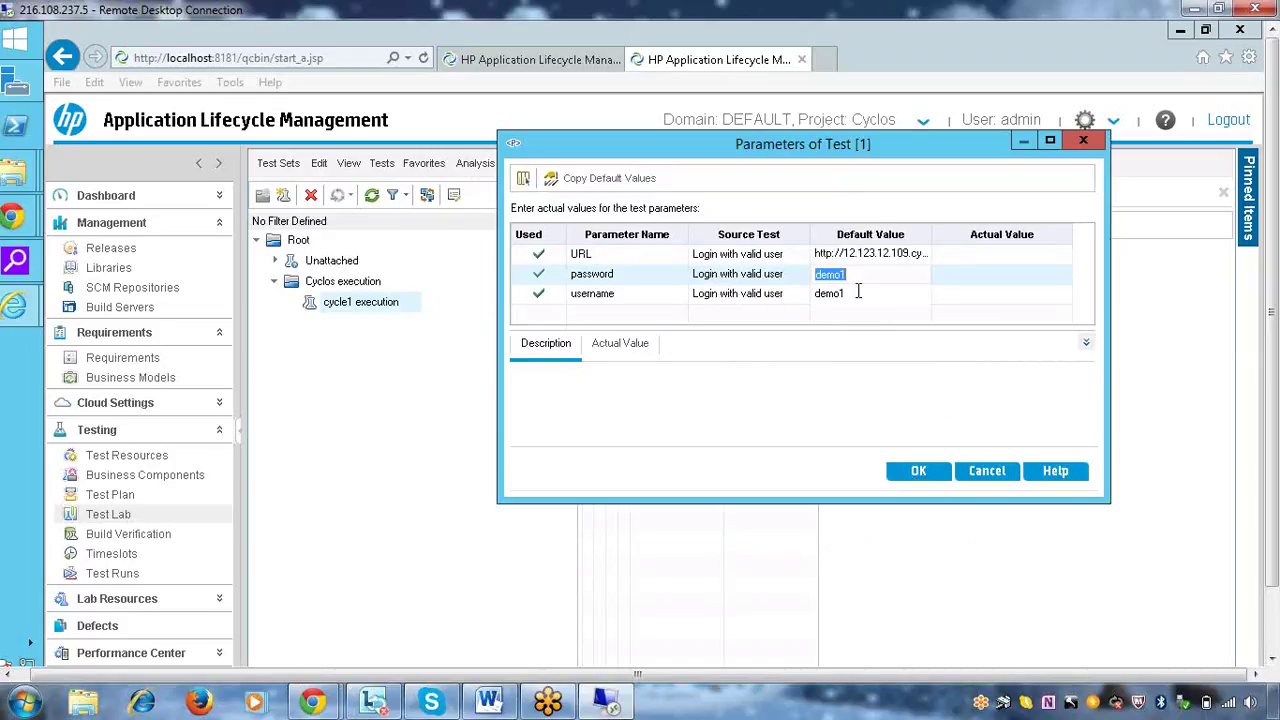
{"action": "left_click", "coordinate": [860, 293]}
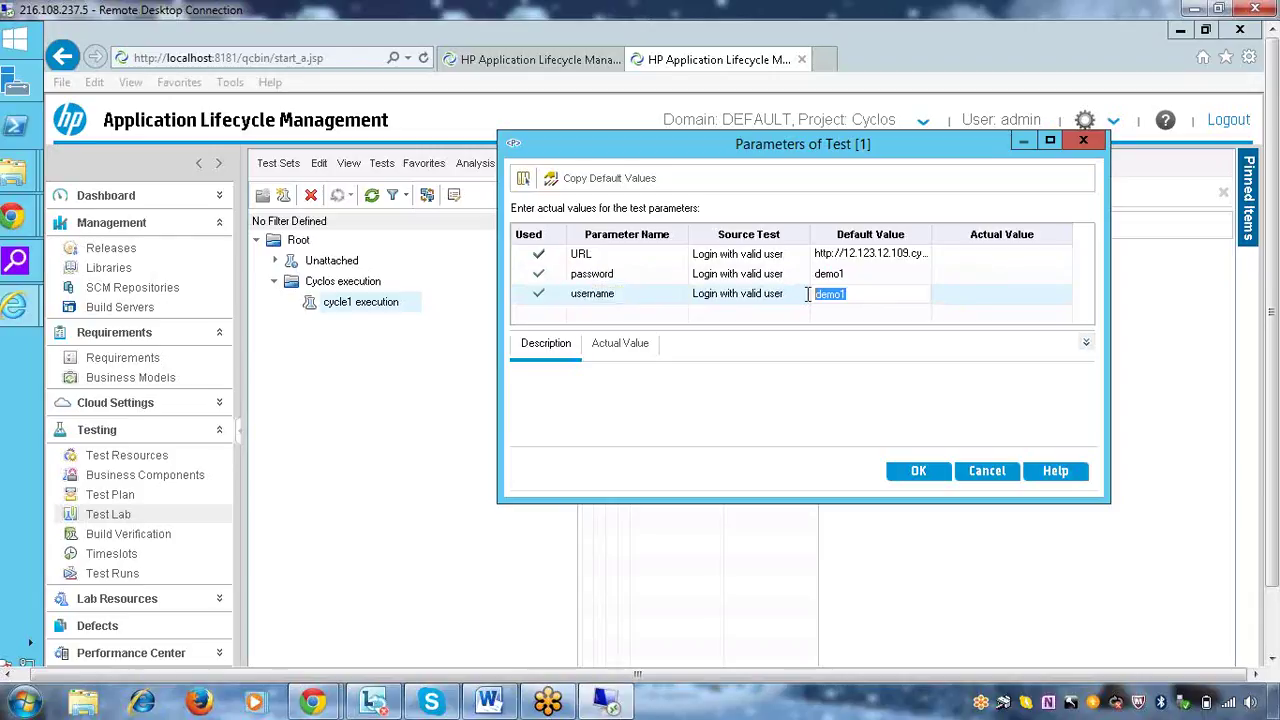
{"action": "left_click", "coordinate": [862, 276]}
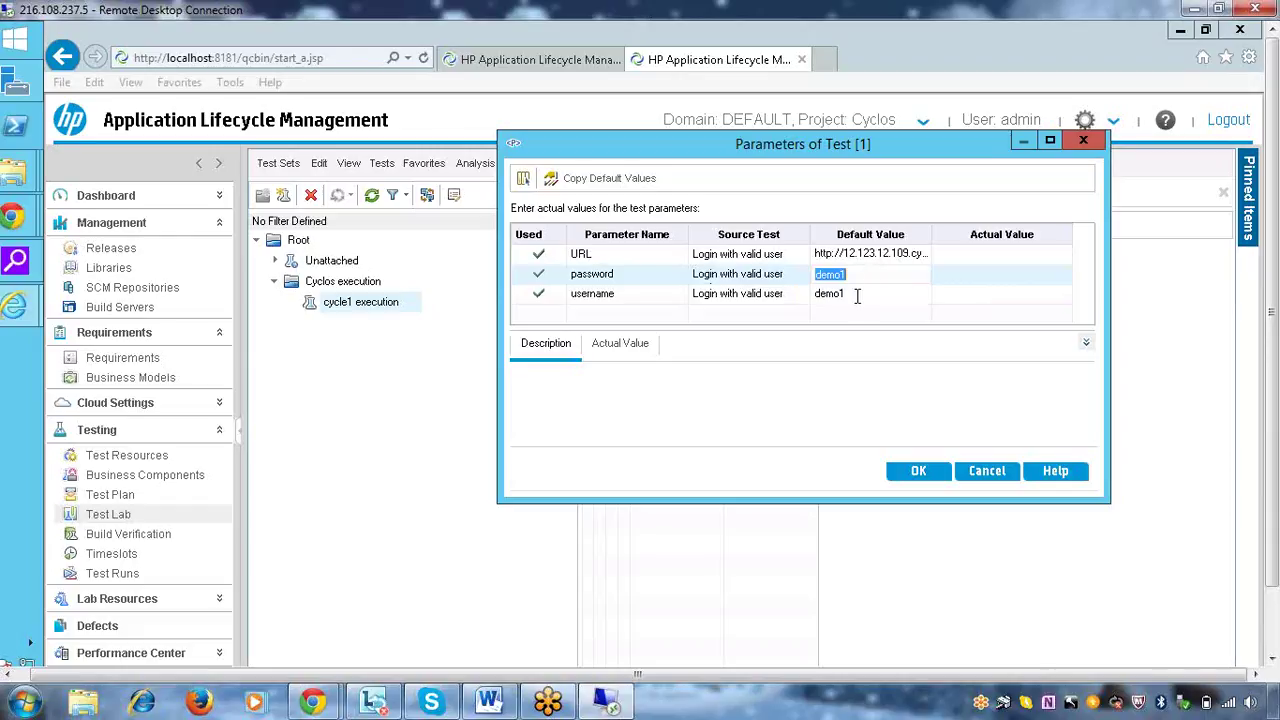
{"action": "left_click", "coordinate": [909, 467]}
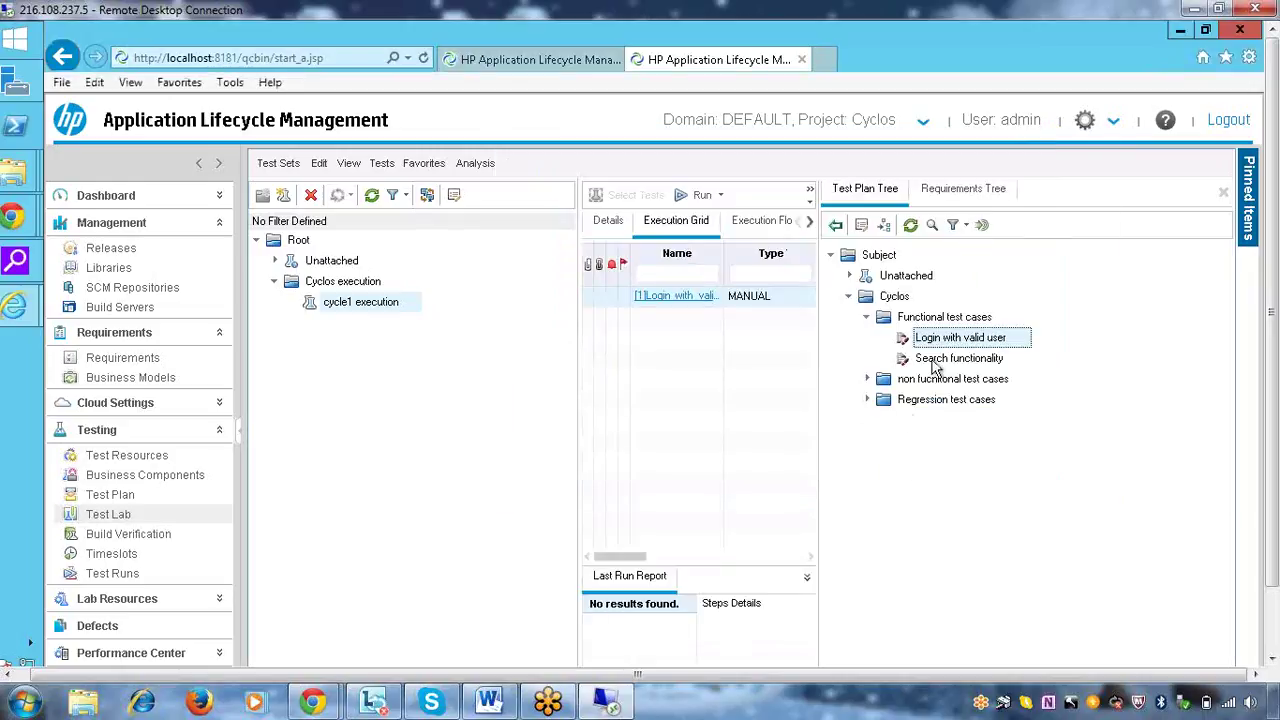
{"action": "left_click", "coordinate": [940, 368]}
Add Search functionality with default parameters, close the Test Plan Tree, and review the grid columns
{"action": "left_click", "coordinate": [834, 224]}
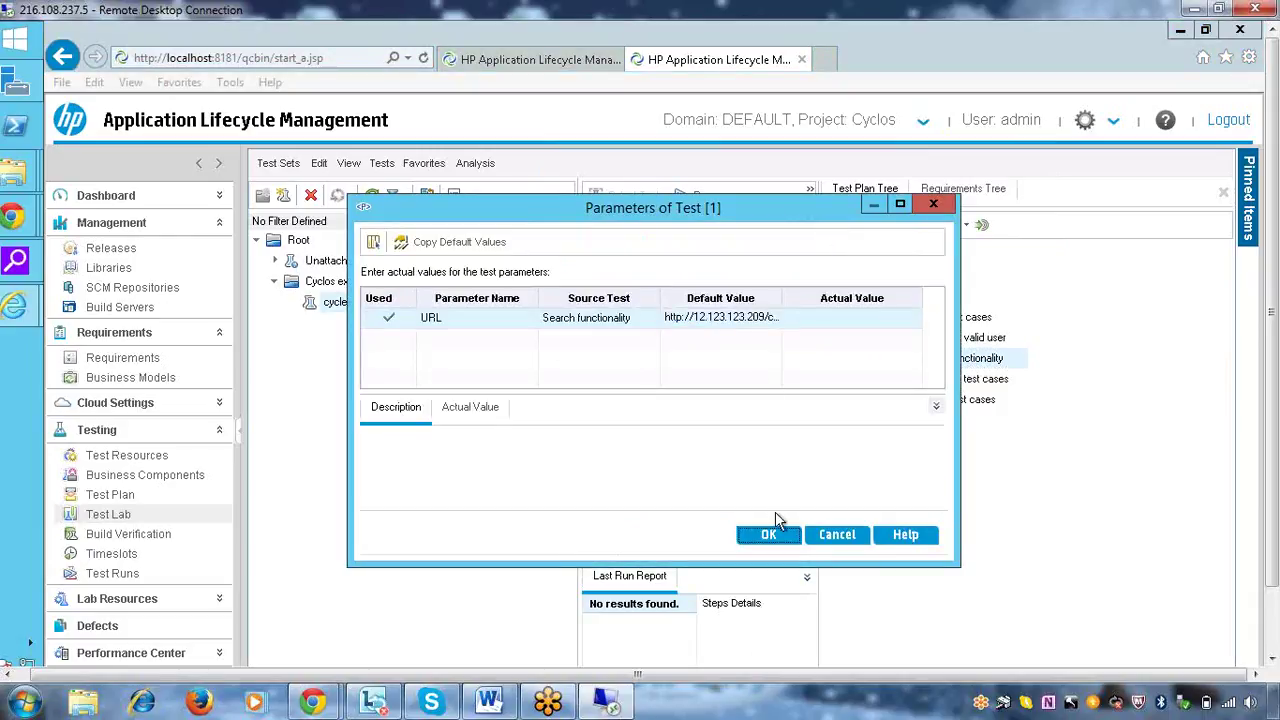
{"action": "left_click", "coordinate": [772, 535]}
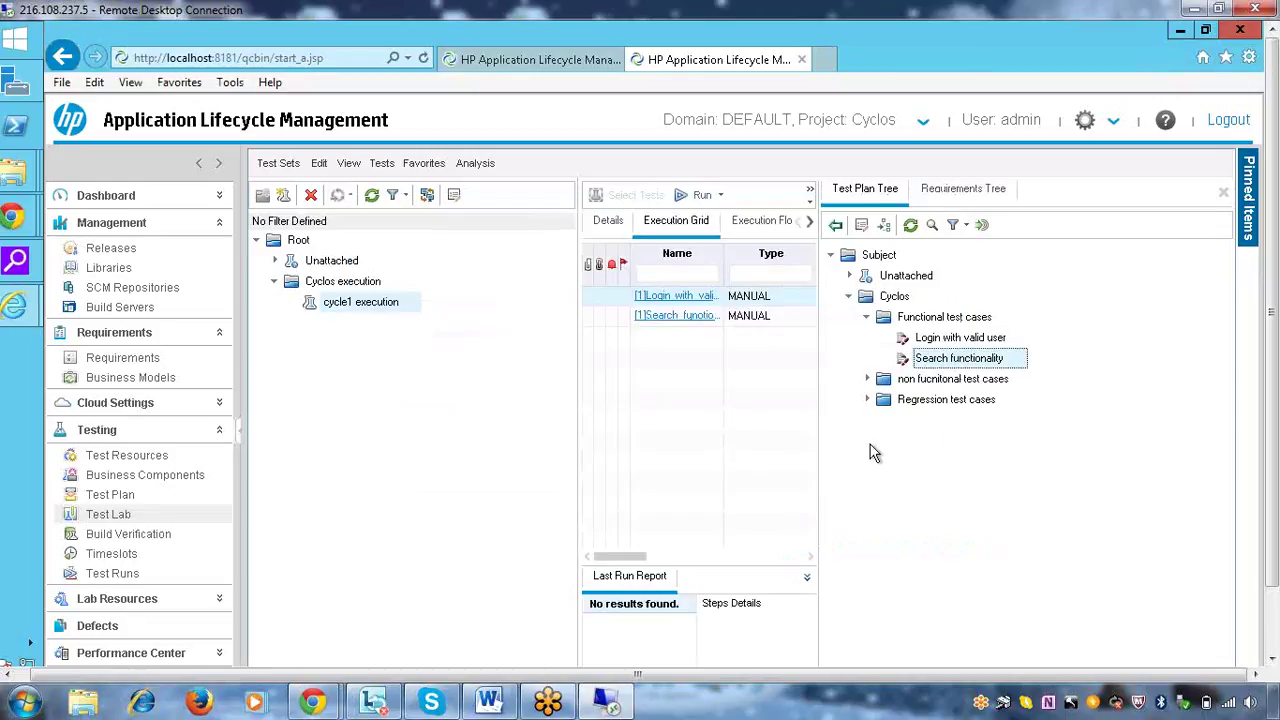
{"action": "left_click", "coordinate": [1224, 195]}
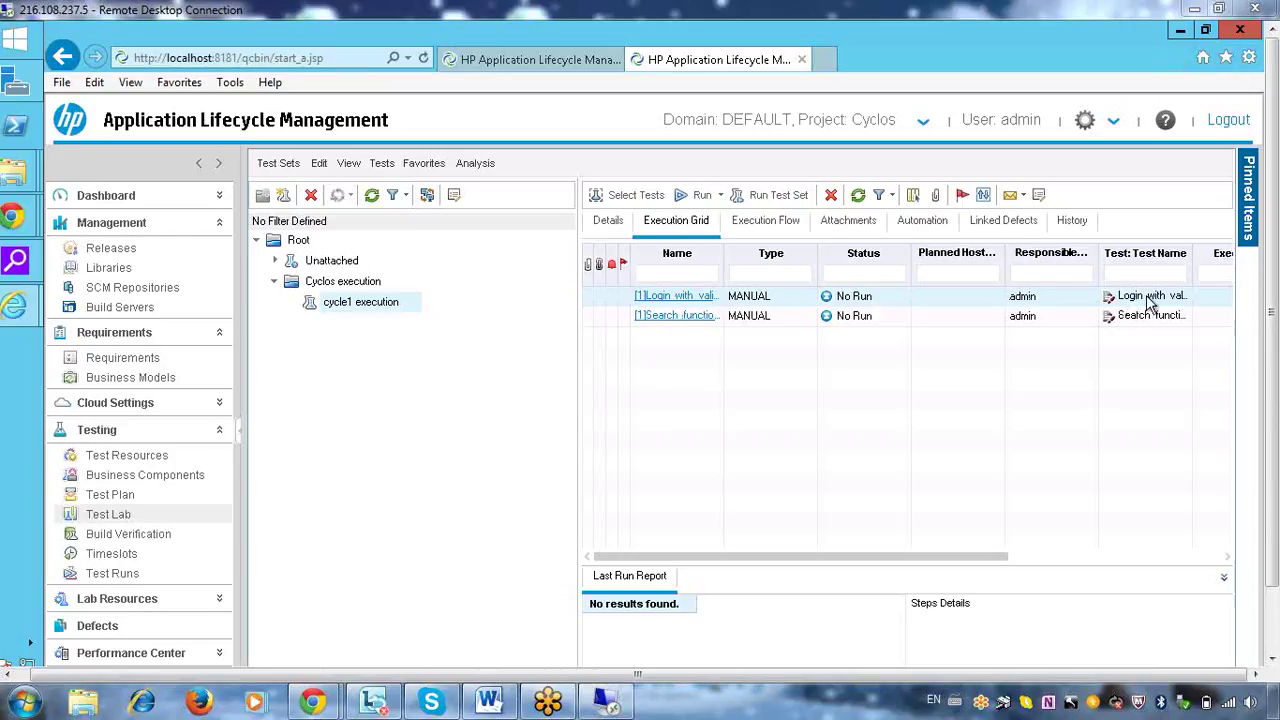
{"action": "left_click_drag", "start_coordinate": [929, 558], "coordinate": [1110, 563]}
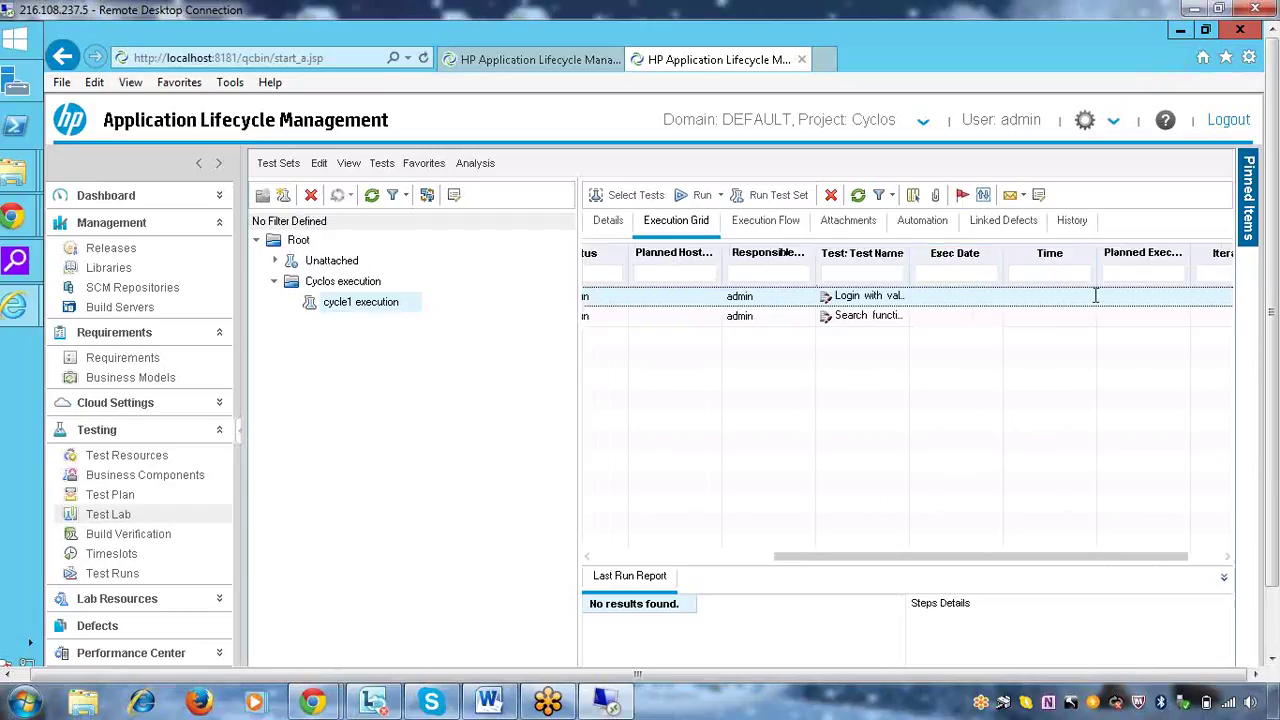
{"action": "left_click", "coordinate": [1200, 557]}
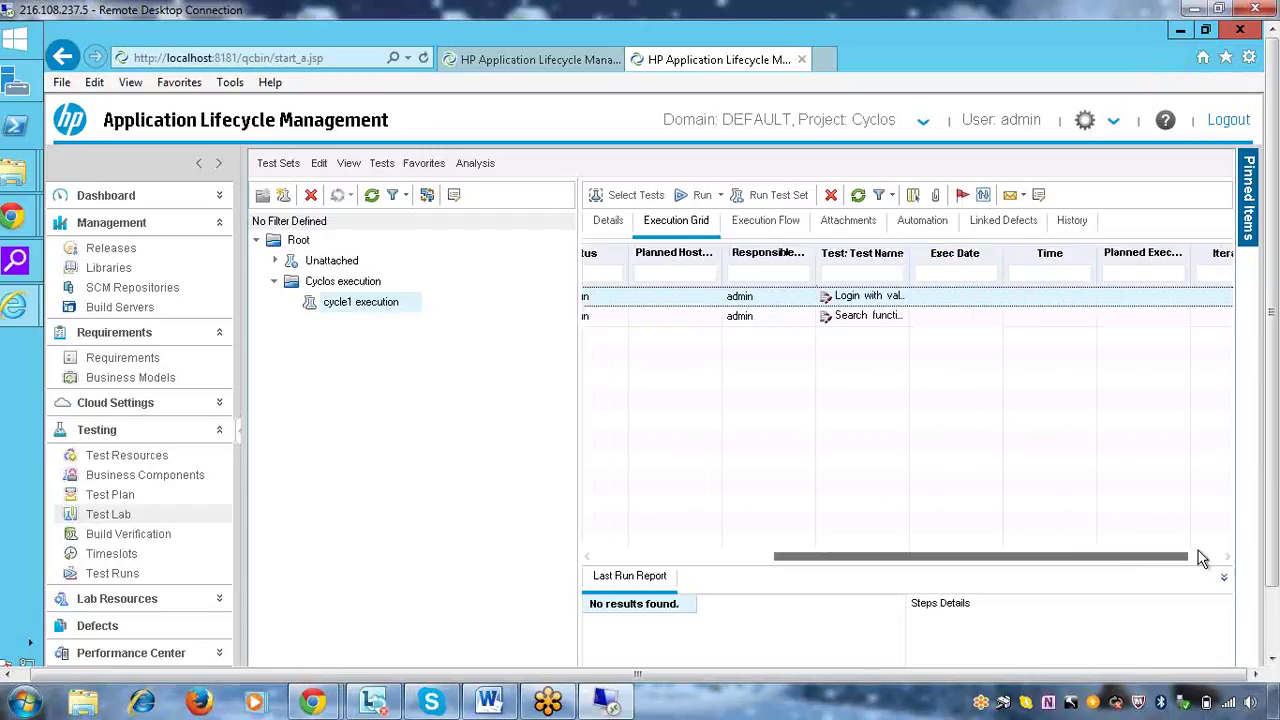
{"action": "left_click_drag", "start_coordinate": [1186, 562], "coordinate": [977, 565]}
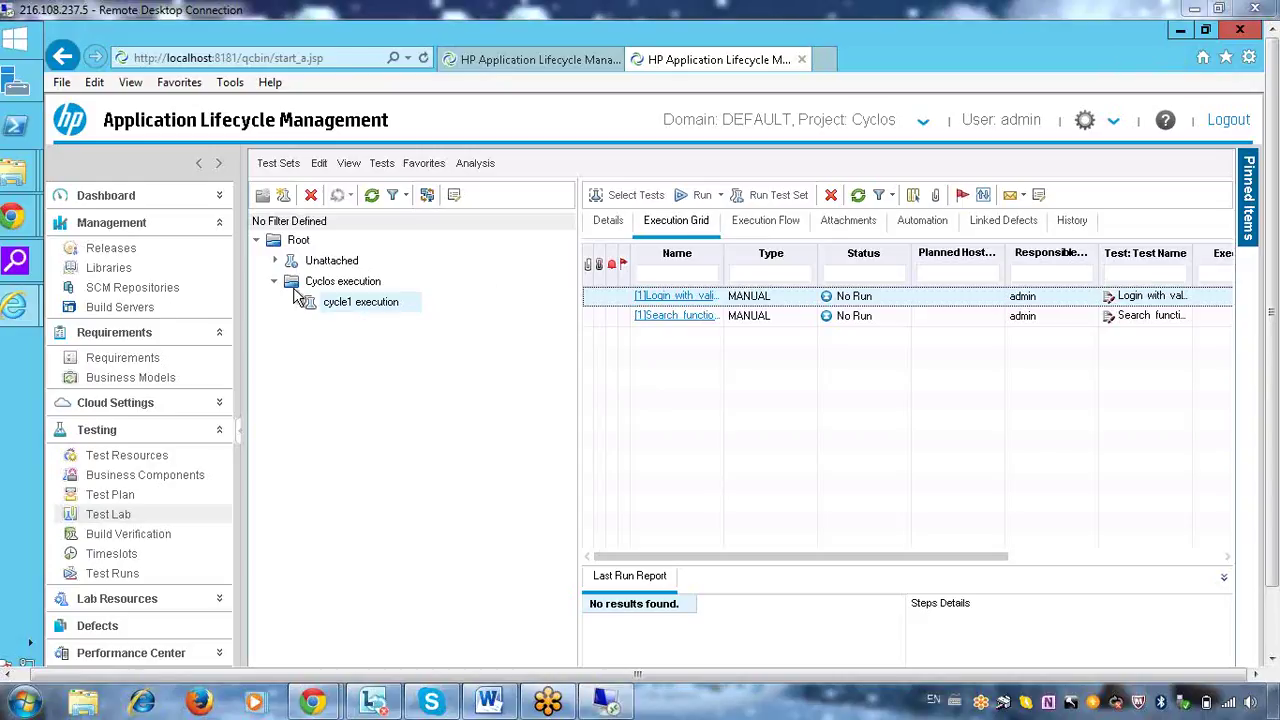
Add test set 'test cycle2 execution' to Cyclos execution, described as used for test cycle2
{"action": "right_click", "coordinate": [344, 288]}
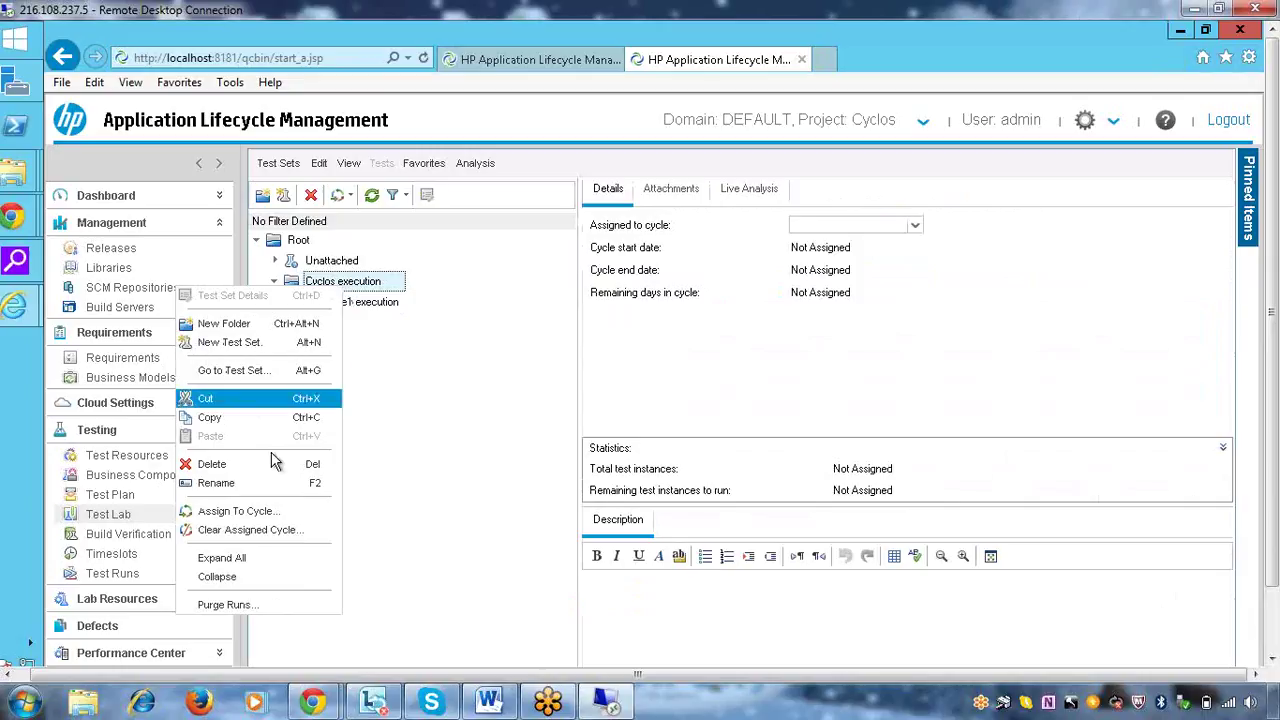
{"action": "left_click", "coordinate": [247, 346]}
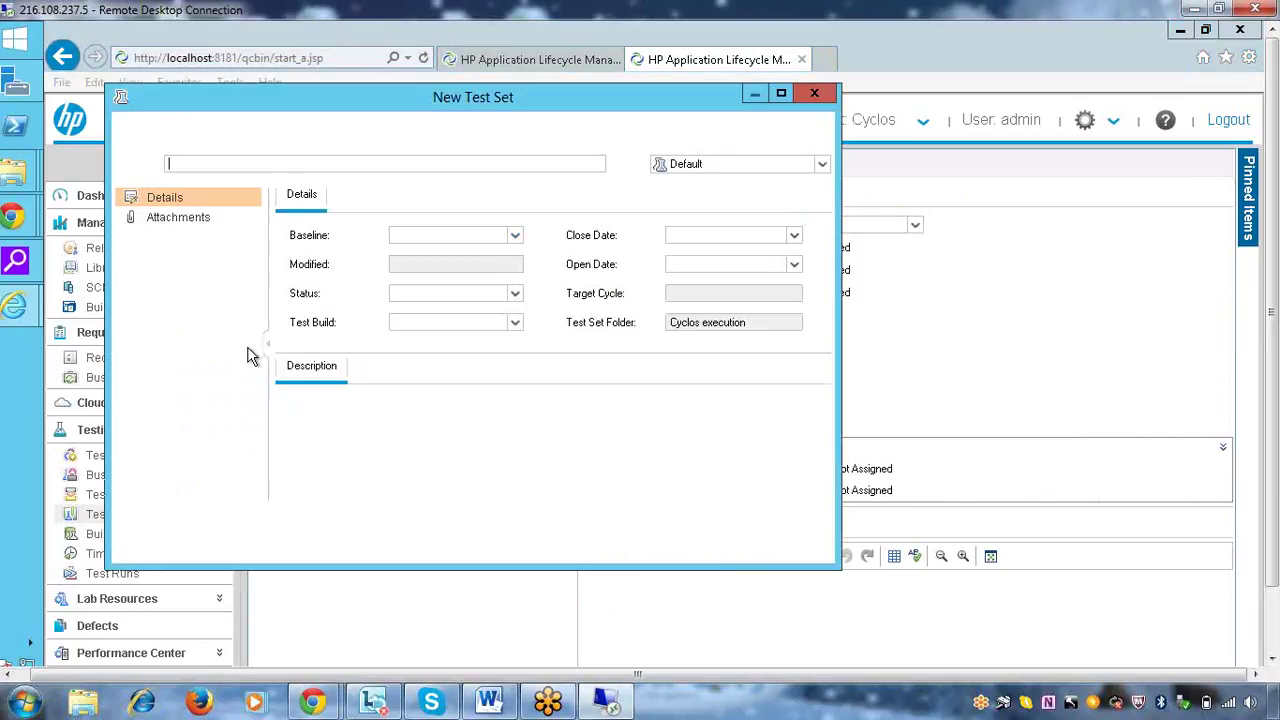
{"action": "type", "text": "test cycle"}
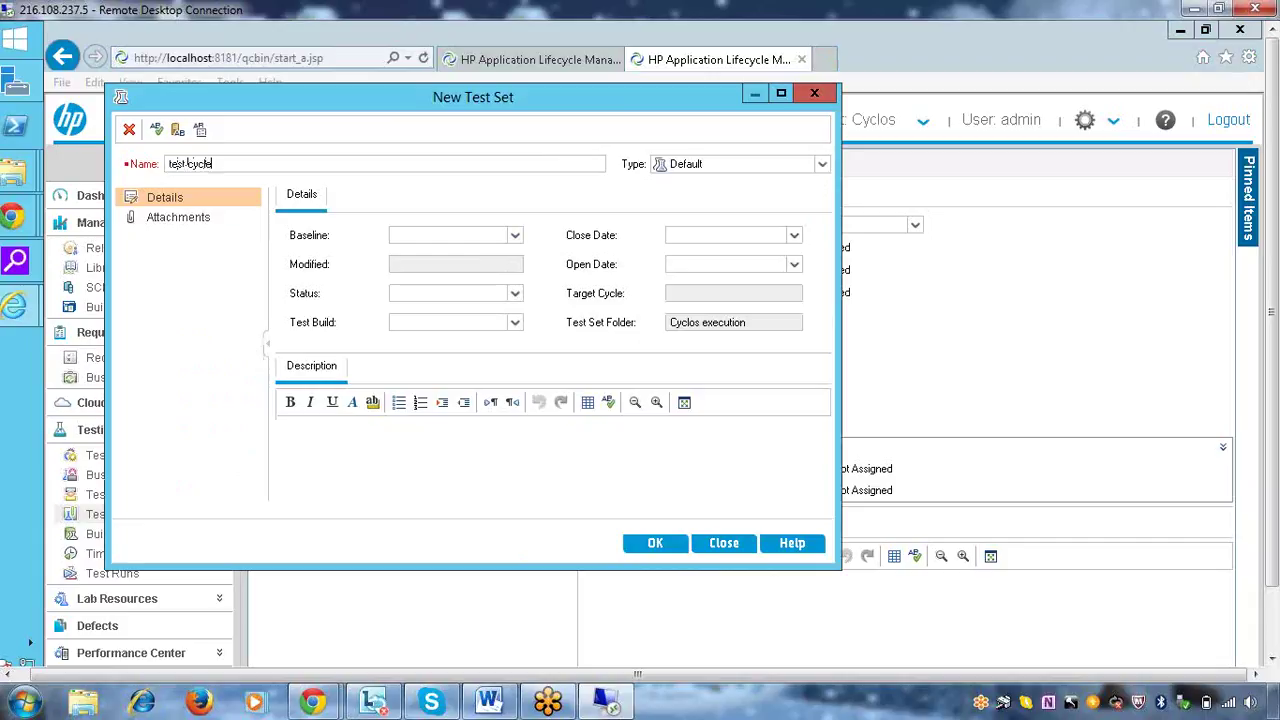
{"action": "type", "text": "2 execution"}
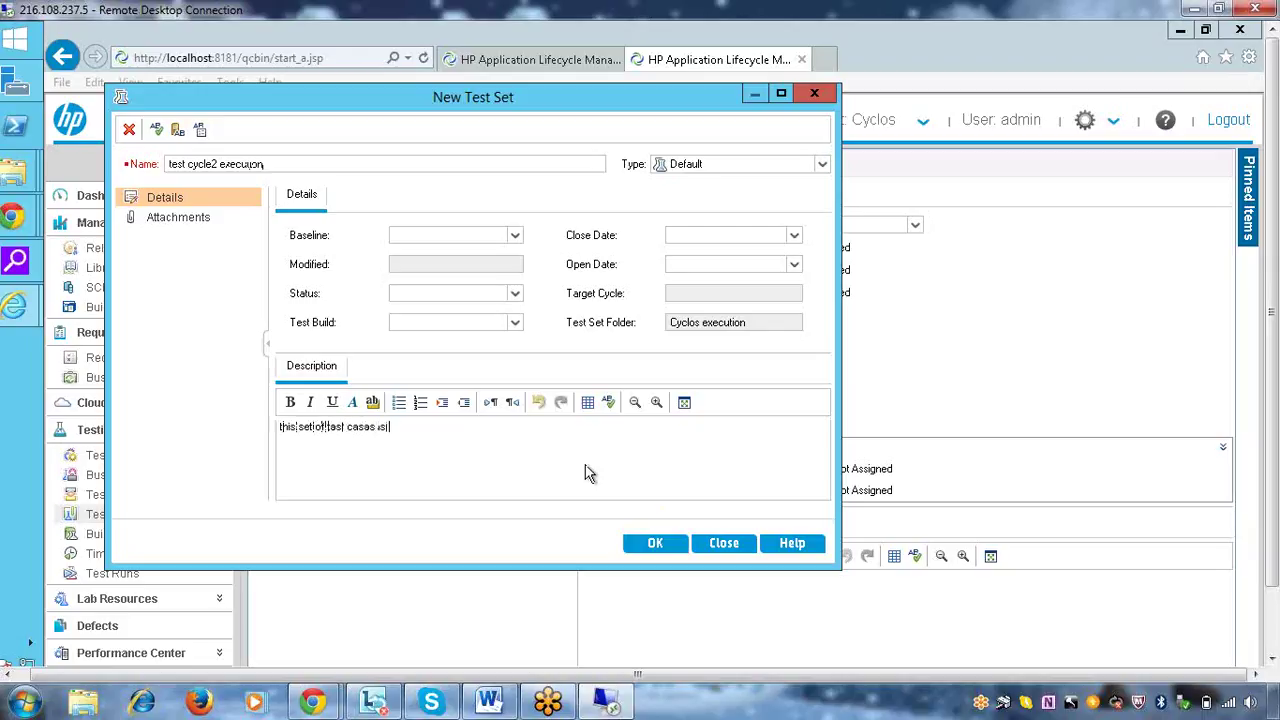
{"action": "type", "text": "used for test cycle2"}
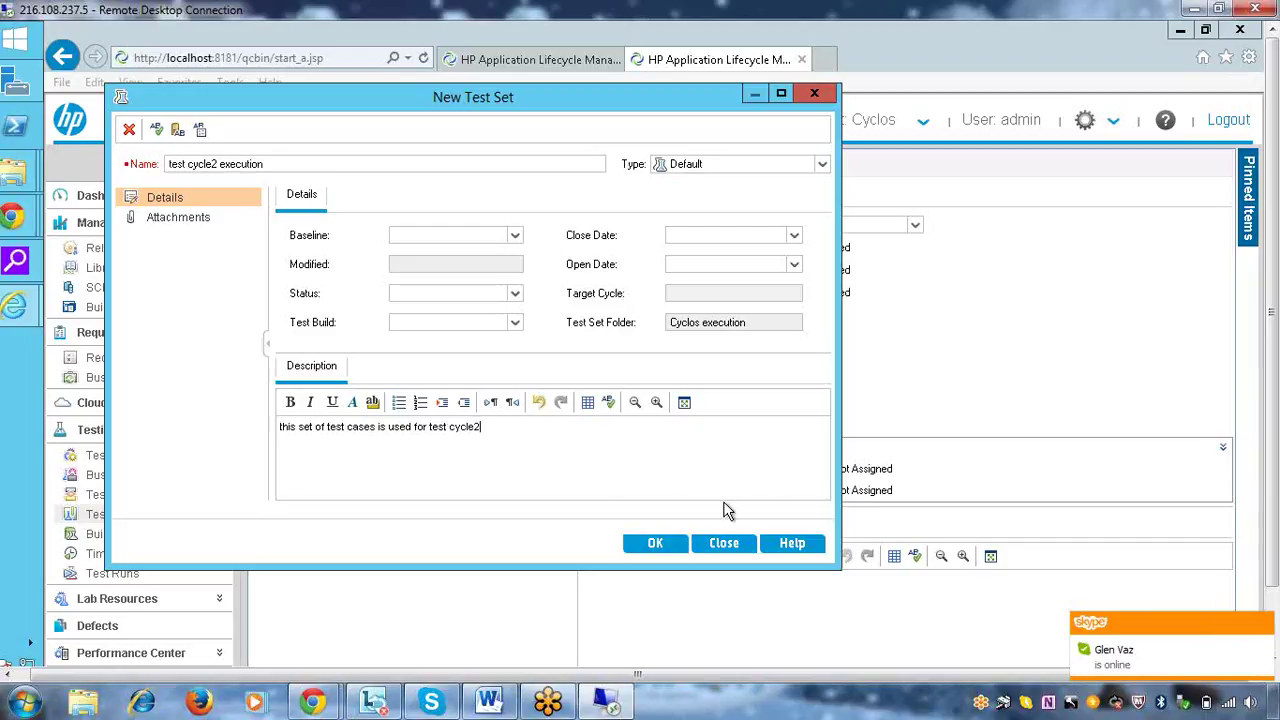
{"action": "left_click", "coordinate": [655, 543]}
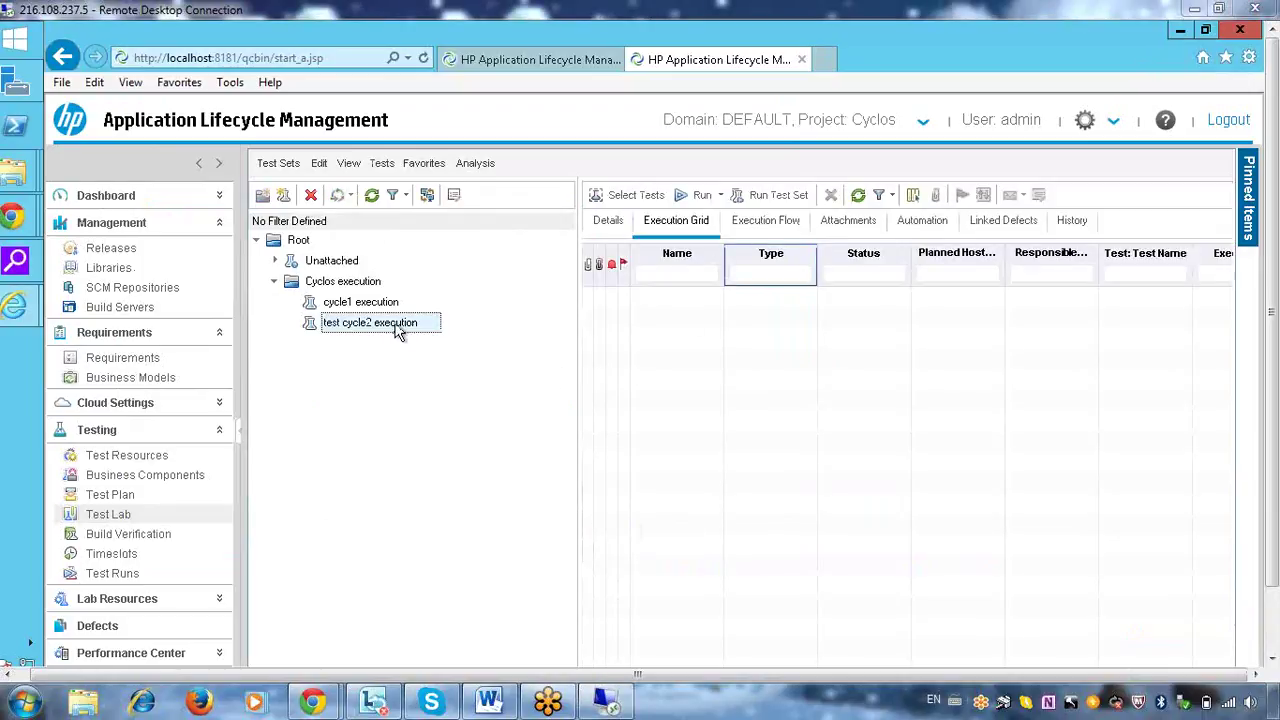
Add Verify the repsonce time from the non-functional test cases folder to test cycle2 execution
{"action": "left_click", "coordinate": [630, 197]}
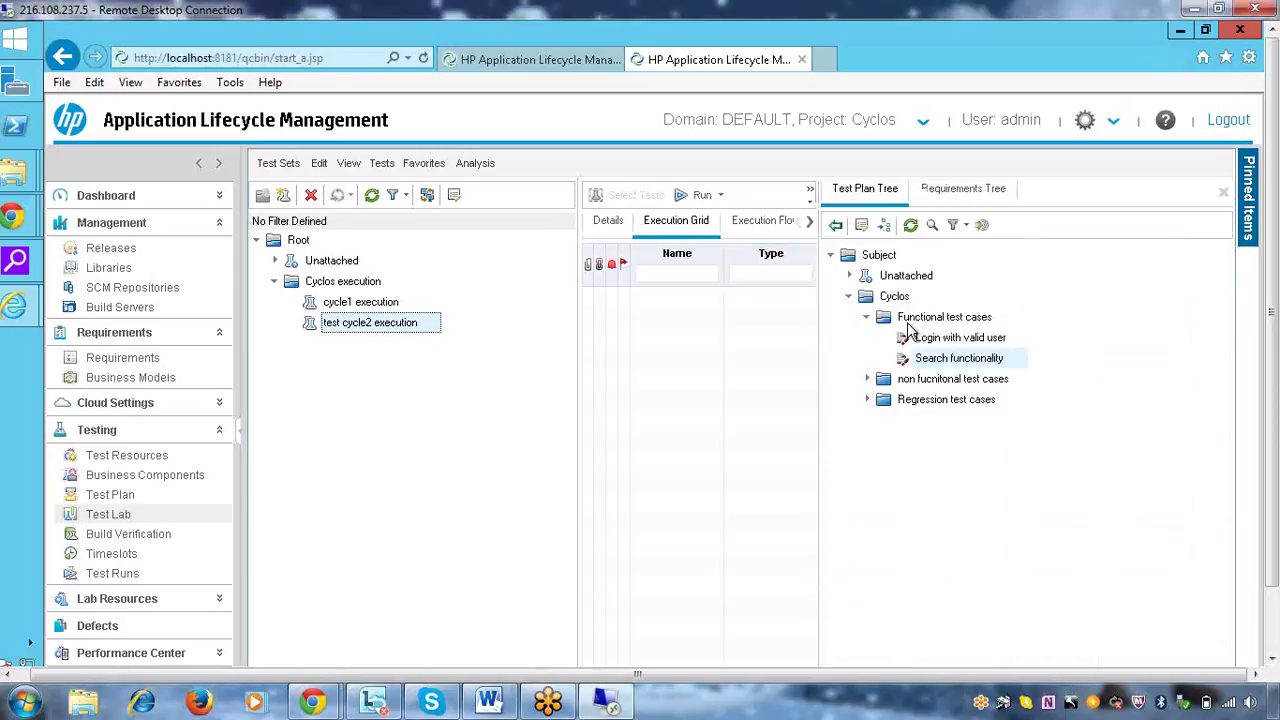
{"action": "left_click", "coordinate": [867, 379]}
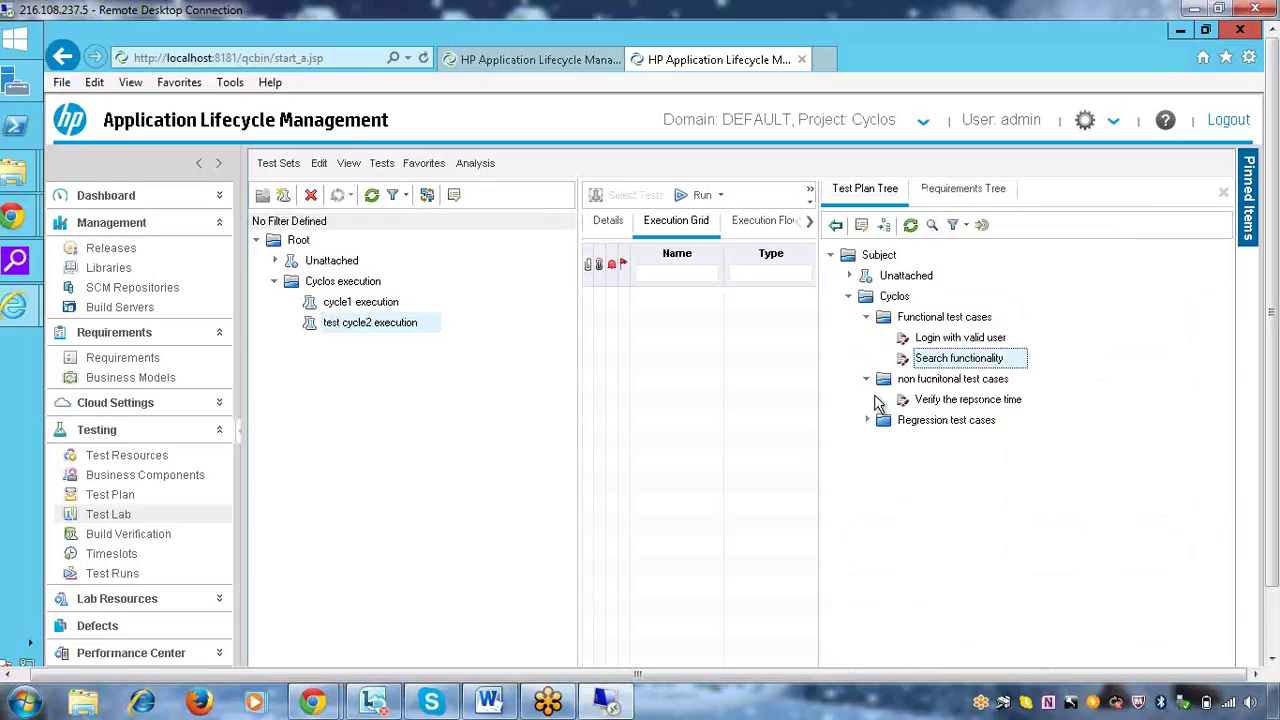
{"action": "left_click", "coordinate": [946, 401]}
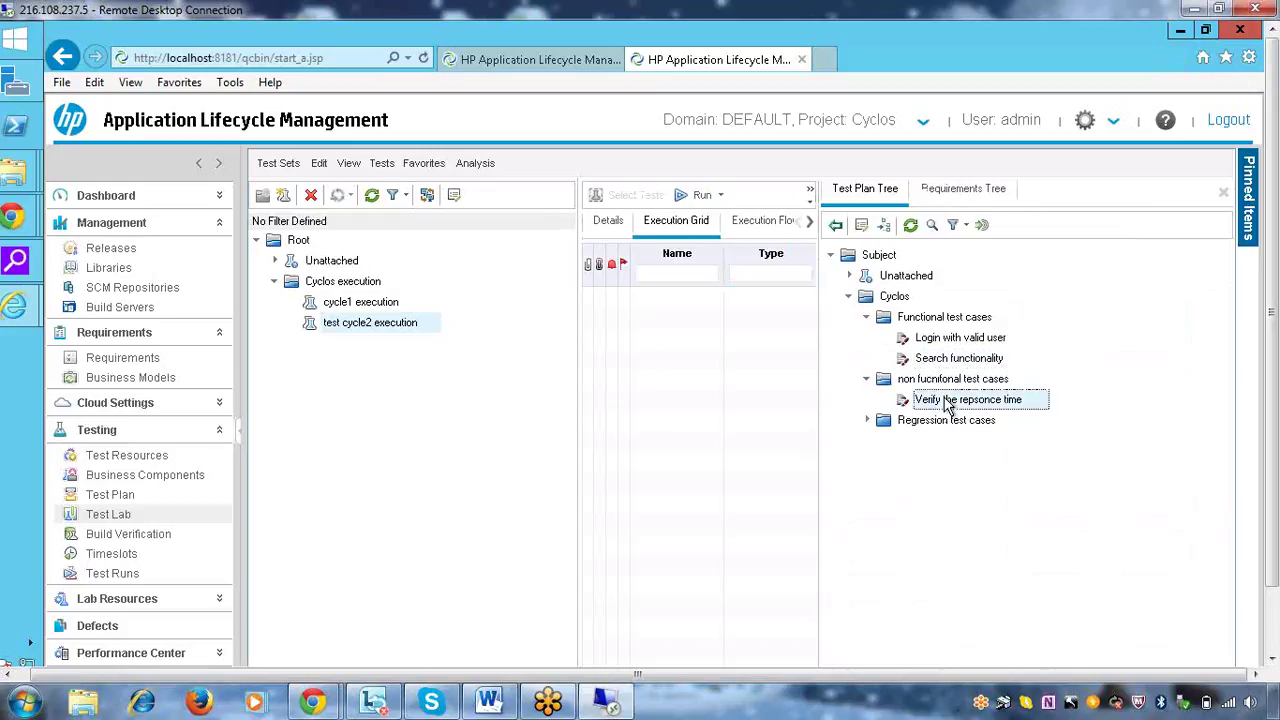
{"action": "left_click", "coordinate": [836, 227]}
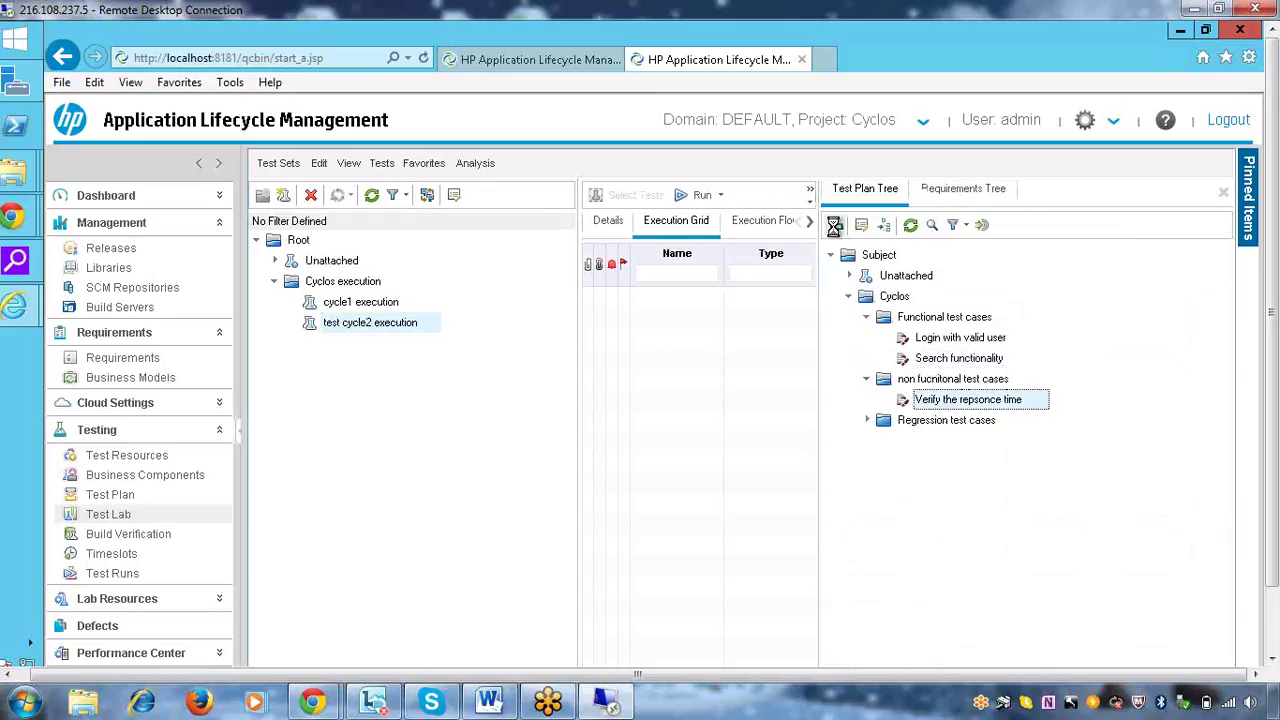
Add the regression Login with valid user and Search functionality tests, accepting their parameters
{"action": "left_click", "coordinate": [866, 420]}
{"action": "left_click", "coordinate": [945, 441]}
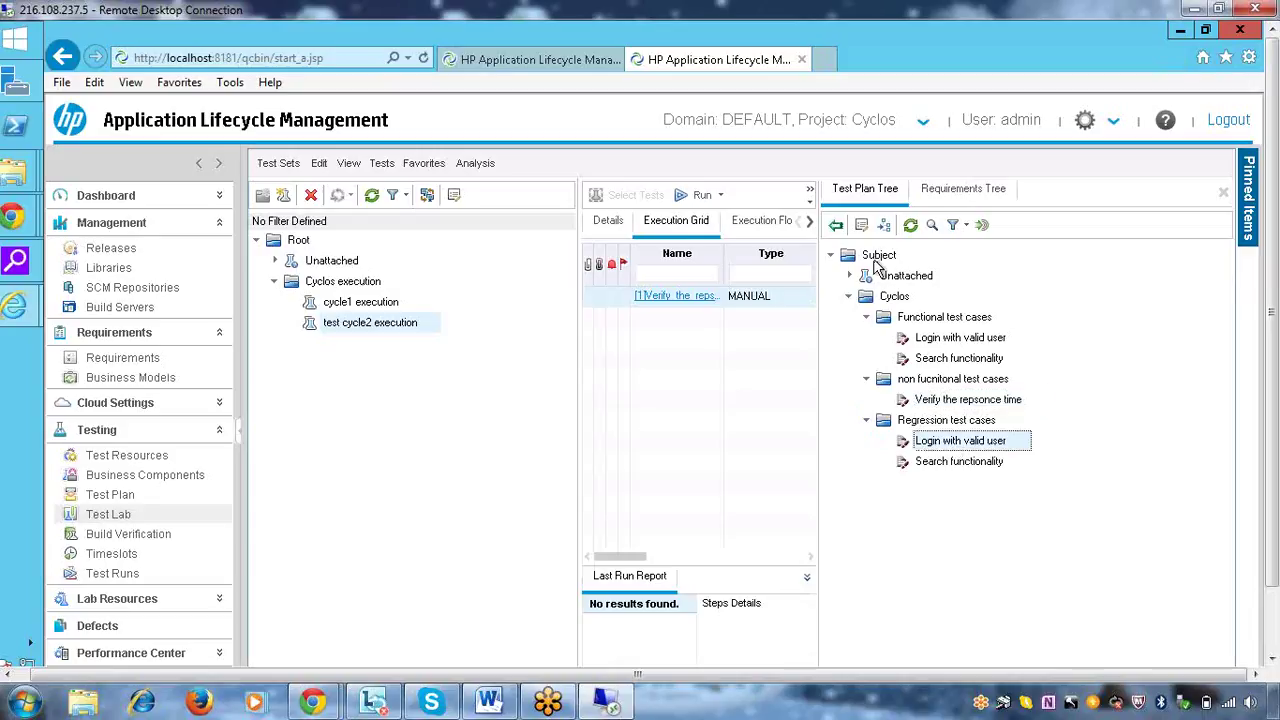
{"action": "left_click", "coordinate": [836, 226]}
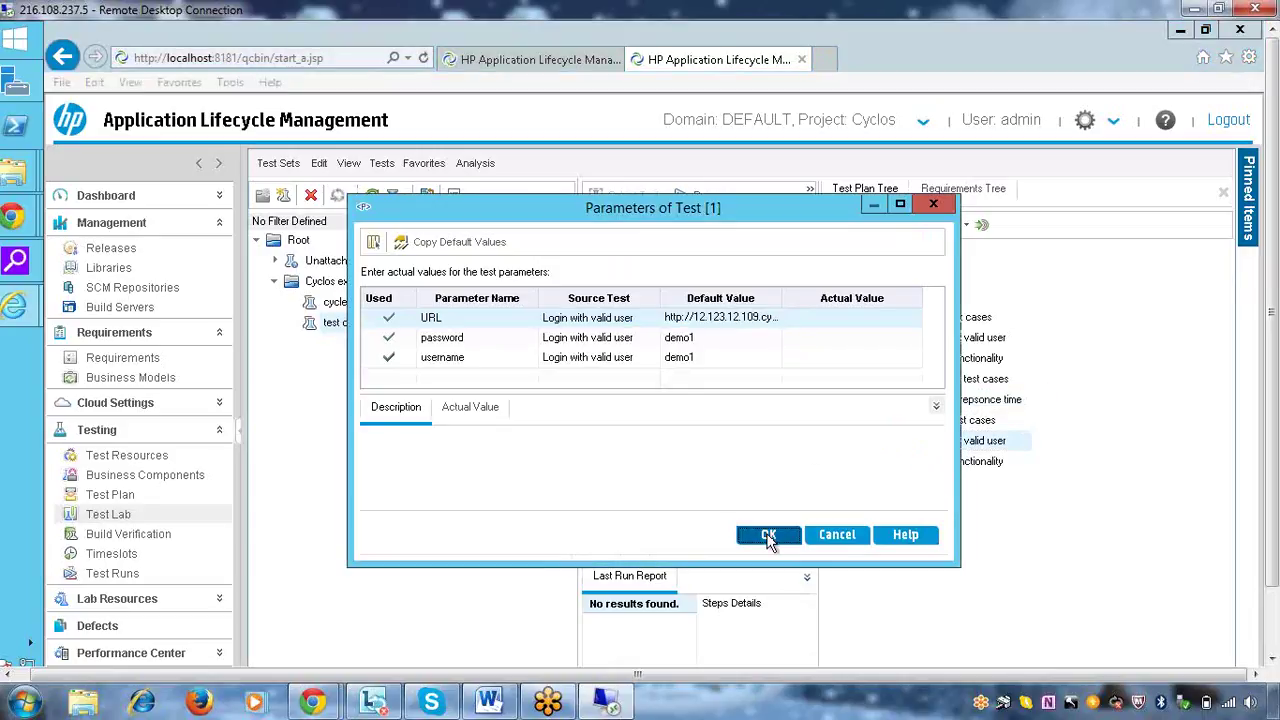
{"action": "left_click", "coordinate": [768, 536]}
{"action": "left_click", "coordinate": [950, 463]}
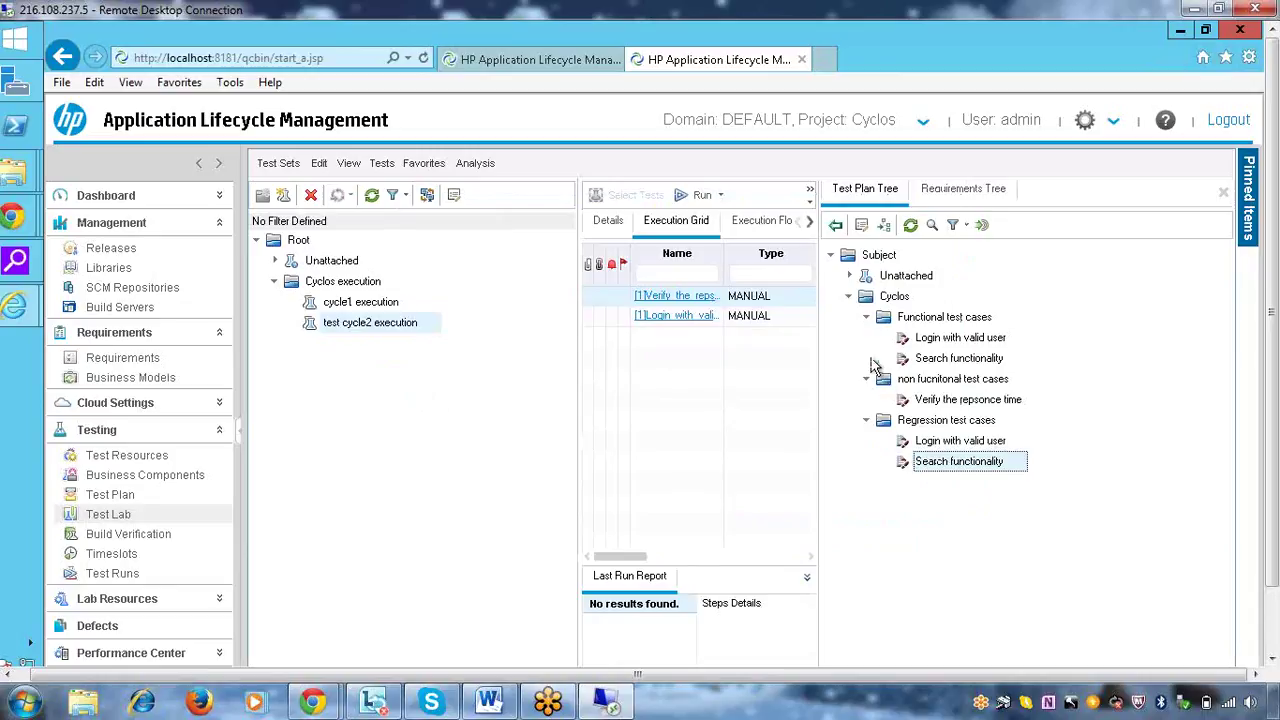
{"action": "left_click", "coordinate": [836, 226]}
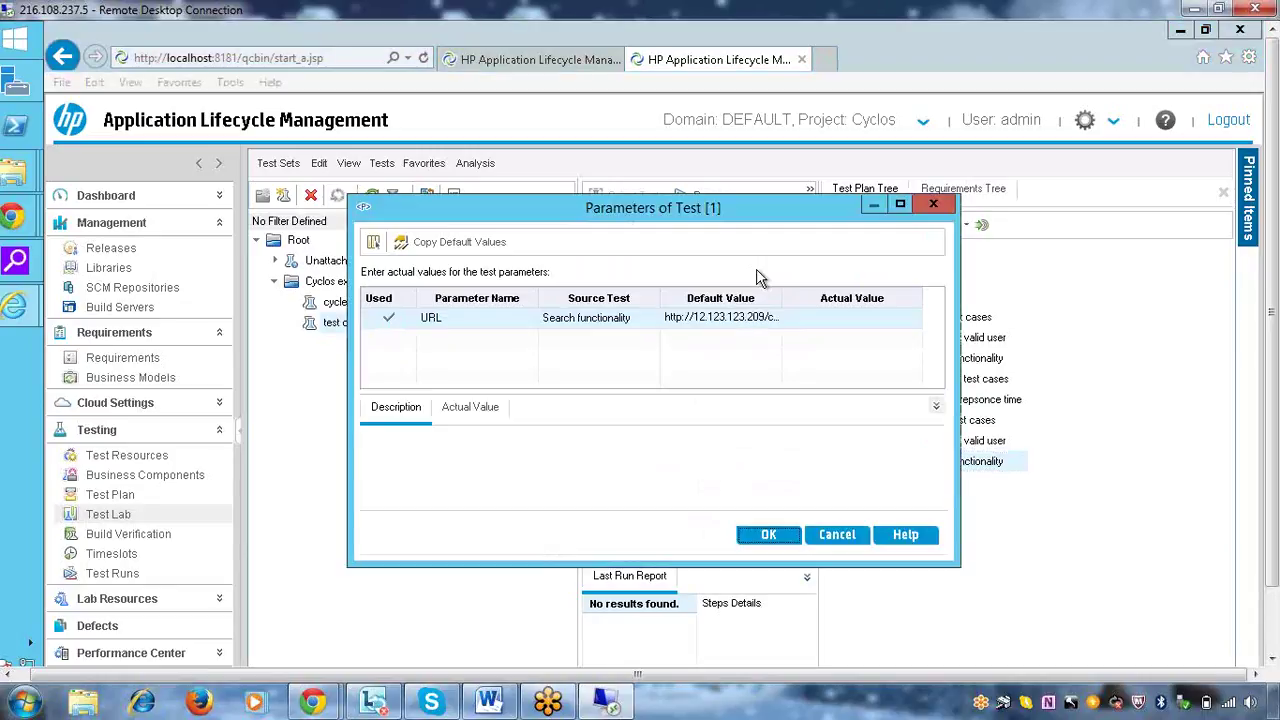
{"action": "left_click", "coordinate": [770, 530]}
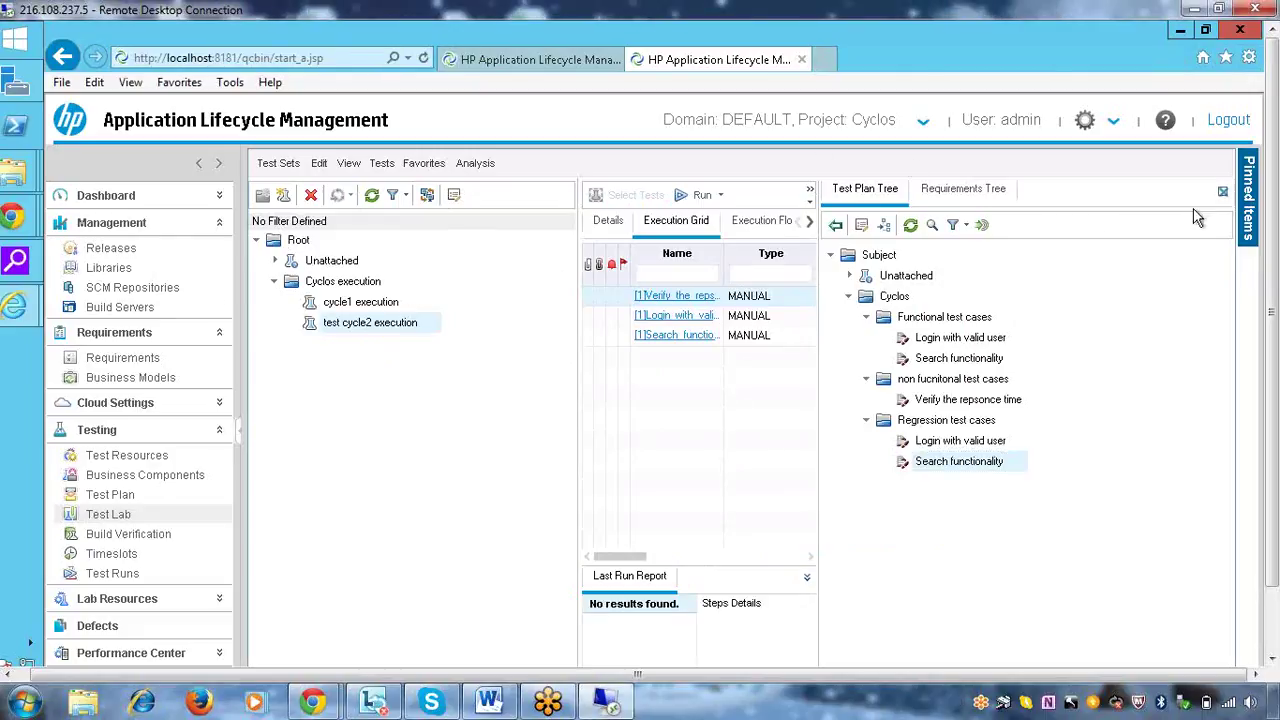
{"action": "left_click", "coordinate": [1226, 195]}
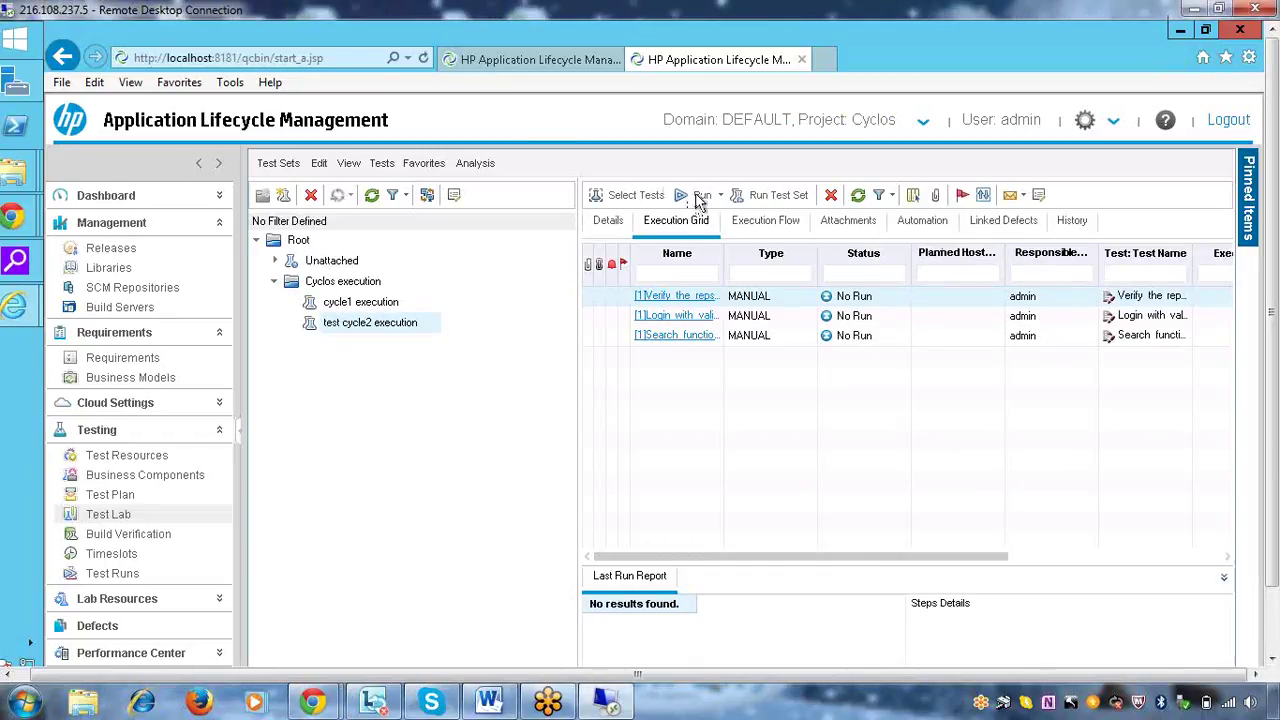
{"action": "key", "text": "shift+F10"}
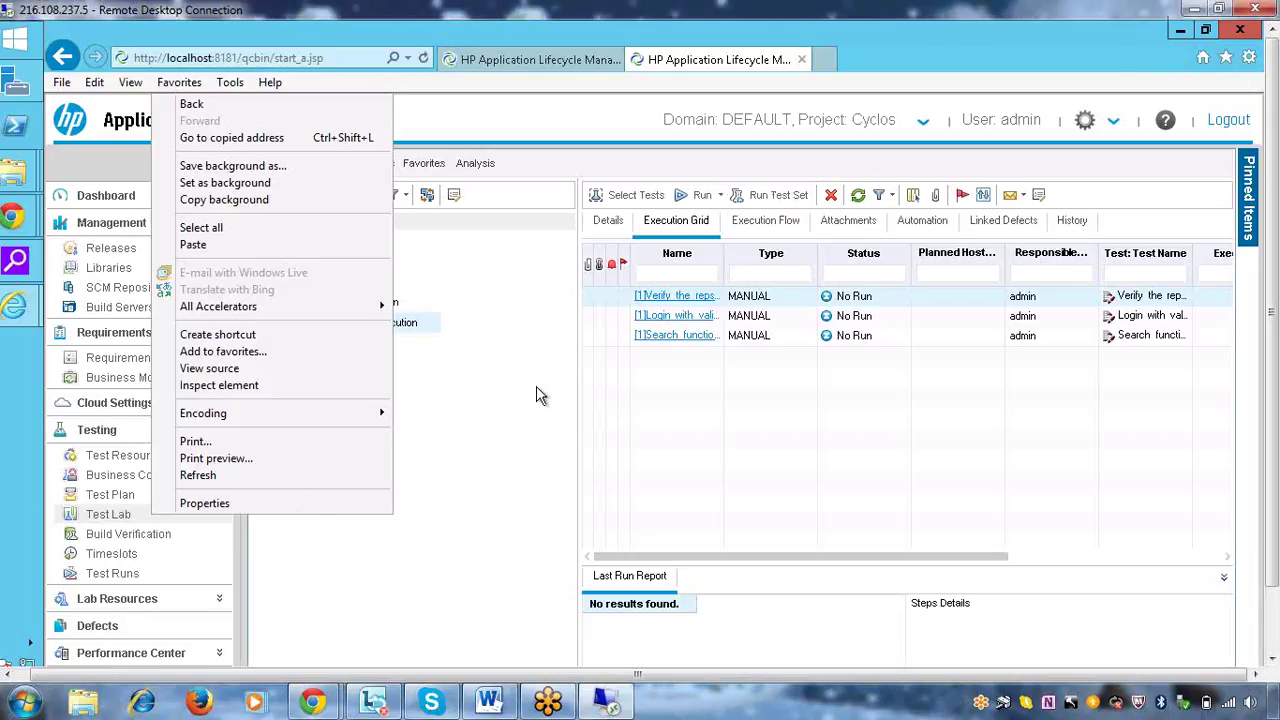
{"action": "left_click", "coordinate": [1267, 632]}
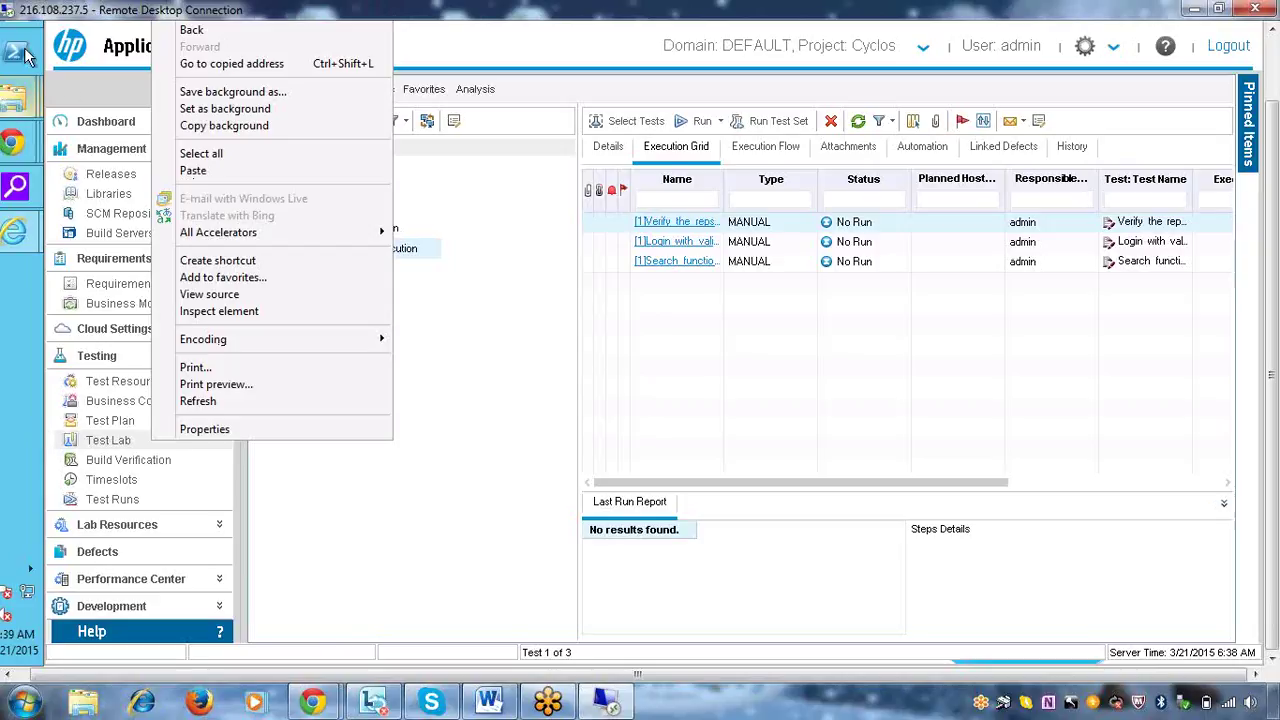
{"action": "mouse_move", "coordinate": [1262, 22]}
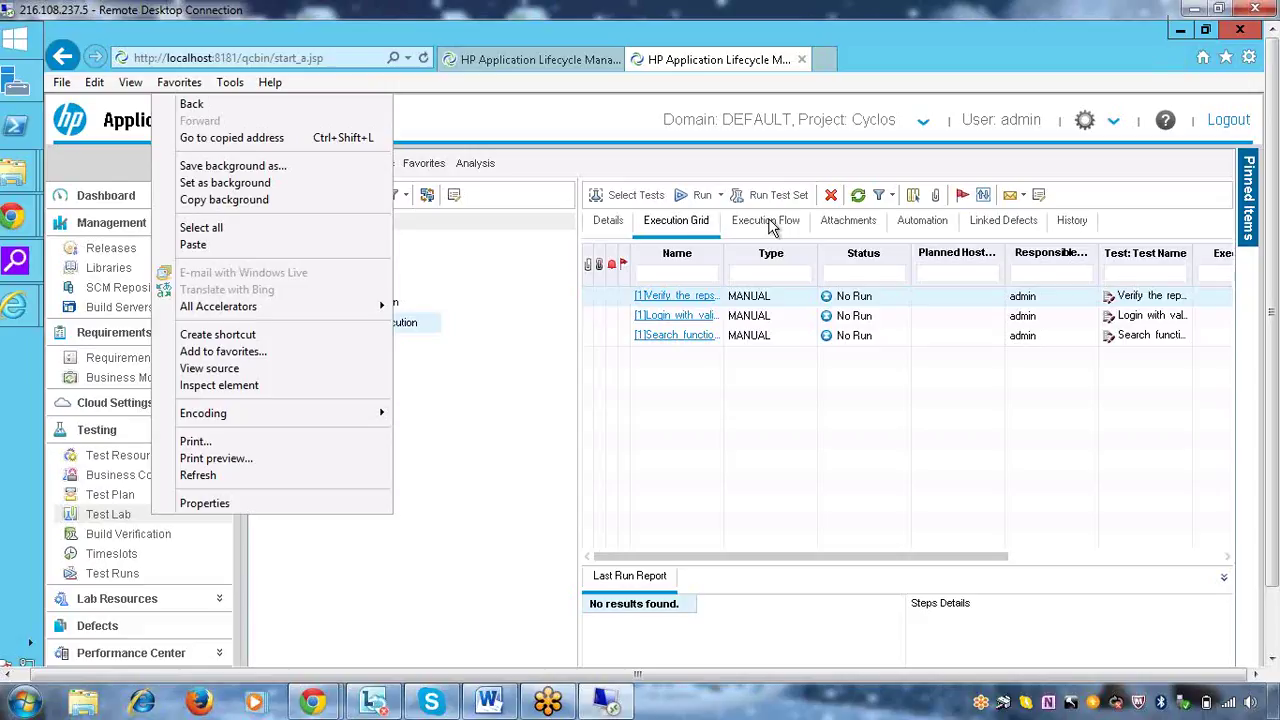
Close and confirm disconnecting the Remote Desktop session, returning to the local Windows desktop
{"action": "left_click", "coordinate": [1273, 656]}
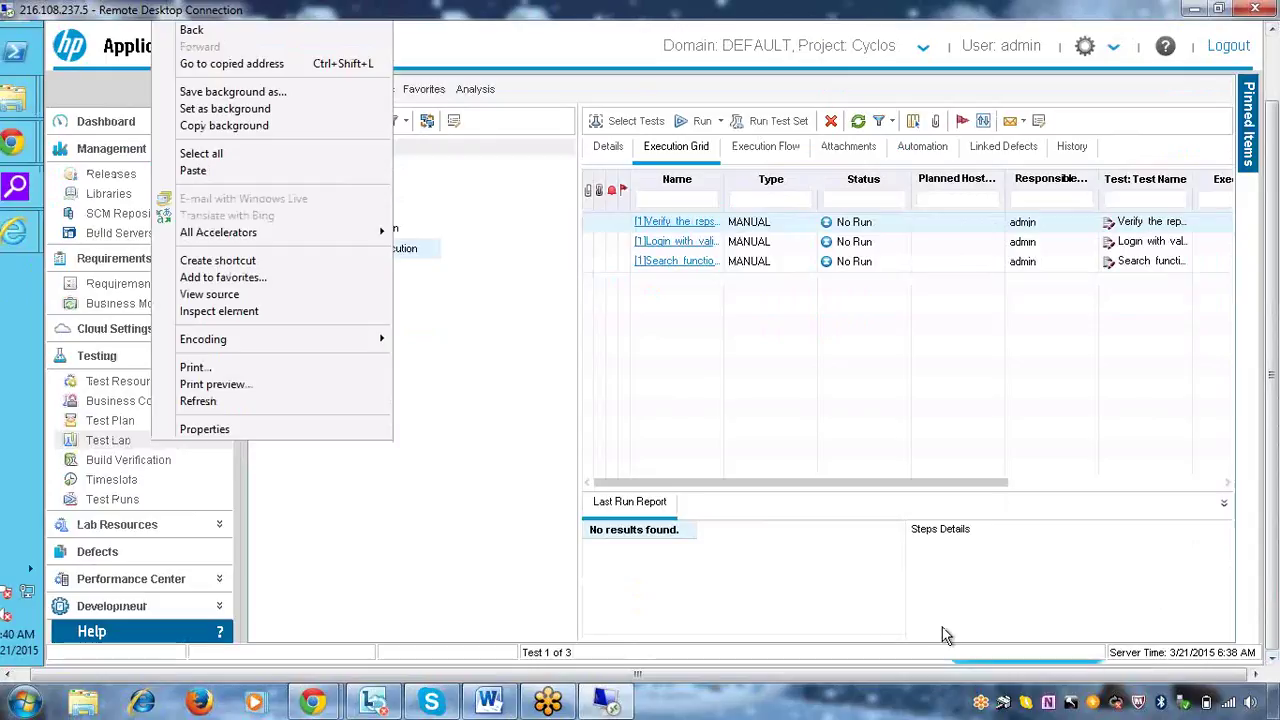
{"action": "left_click", "coordinate": [1275, 70]}
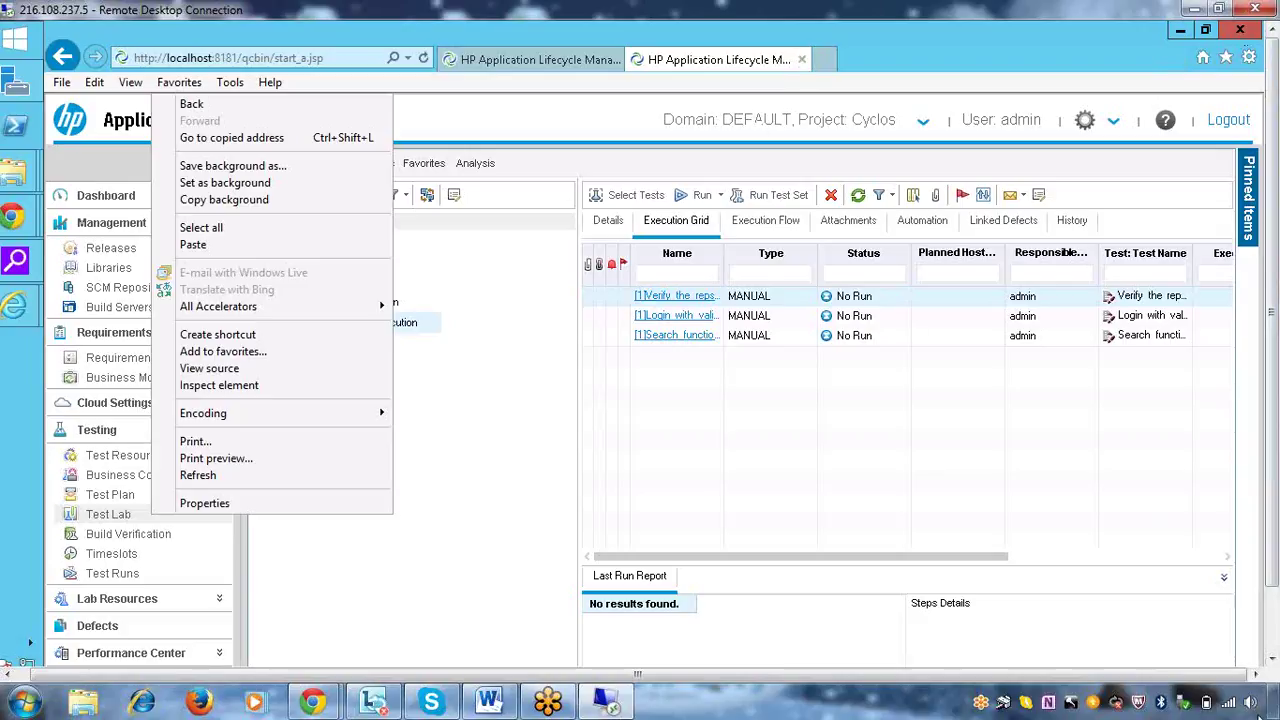
{"action": "left_click", "coordinate": [1272, 657]}
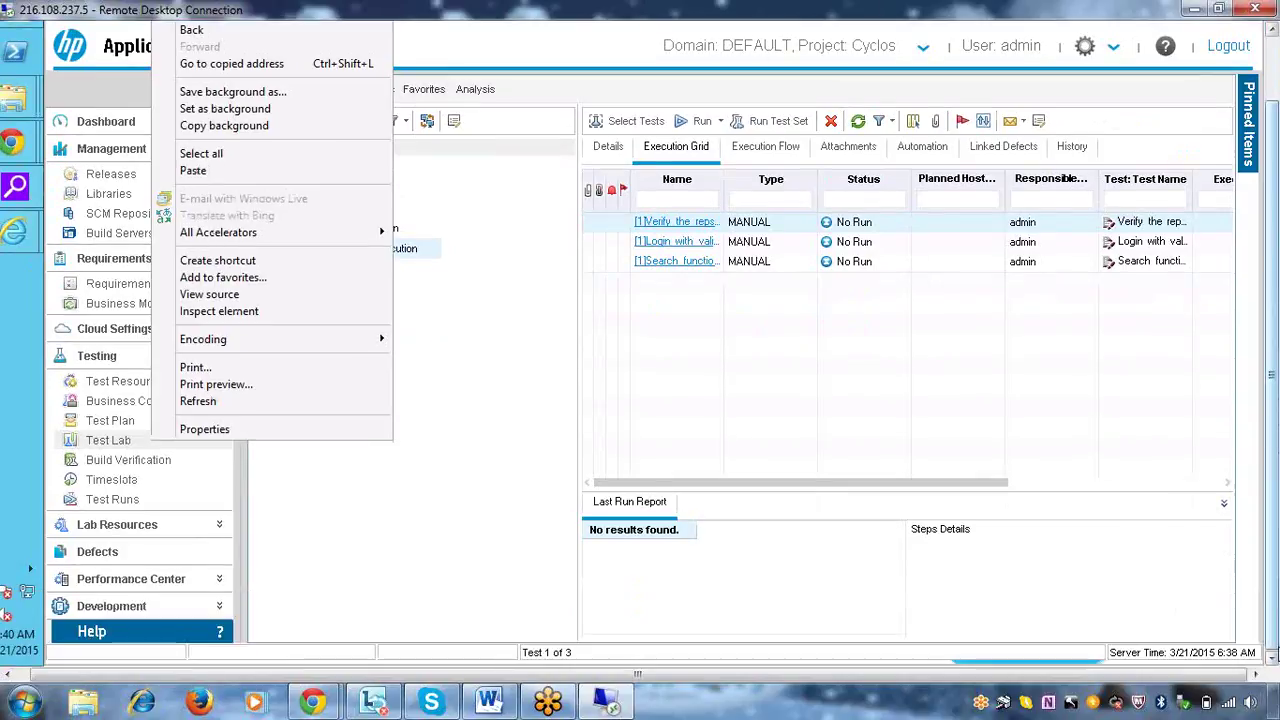
{"action": "left_click", "coordinate": [1271, 30]}
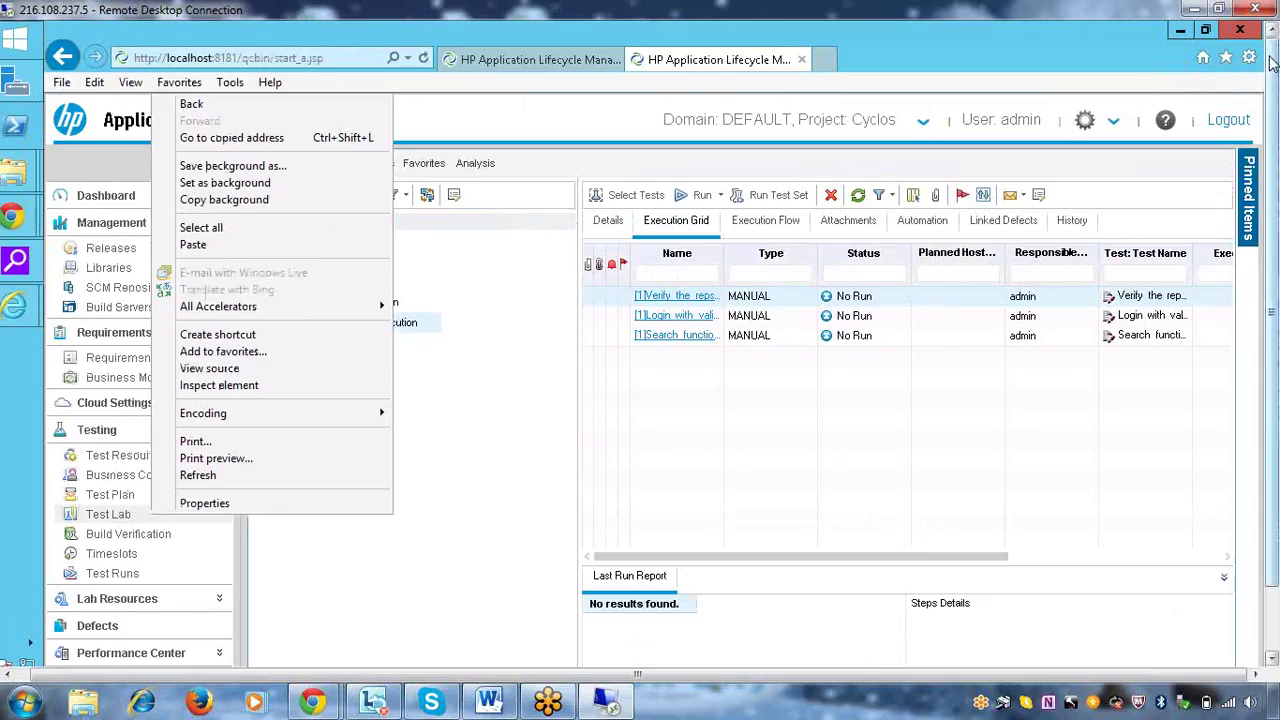
{"action": "left_click", "coordinate": [1257, 8]}
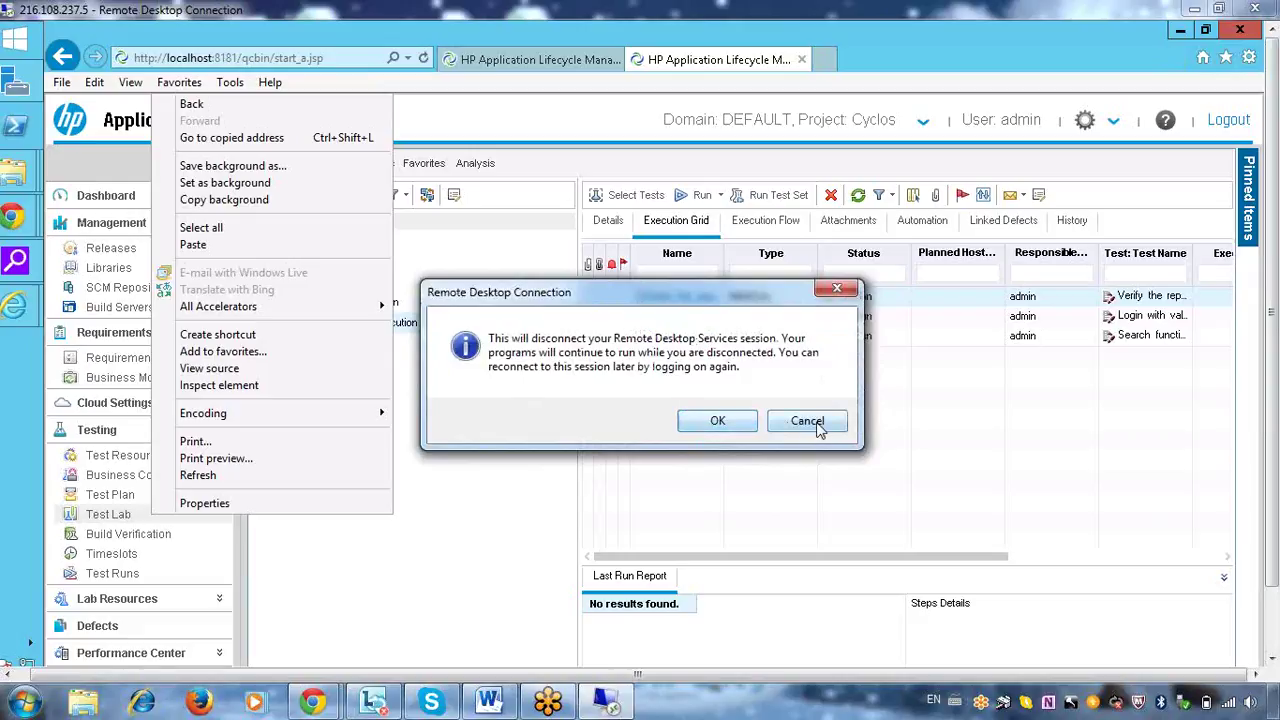
{"action": "left_click", "coordinate": [717, 421]}
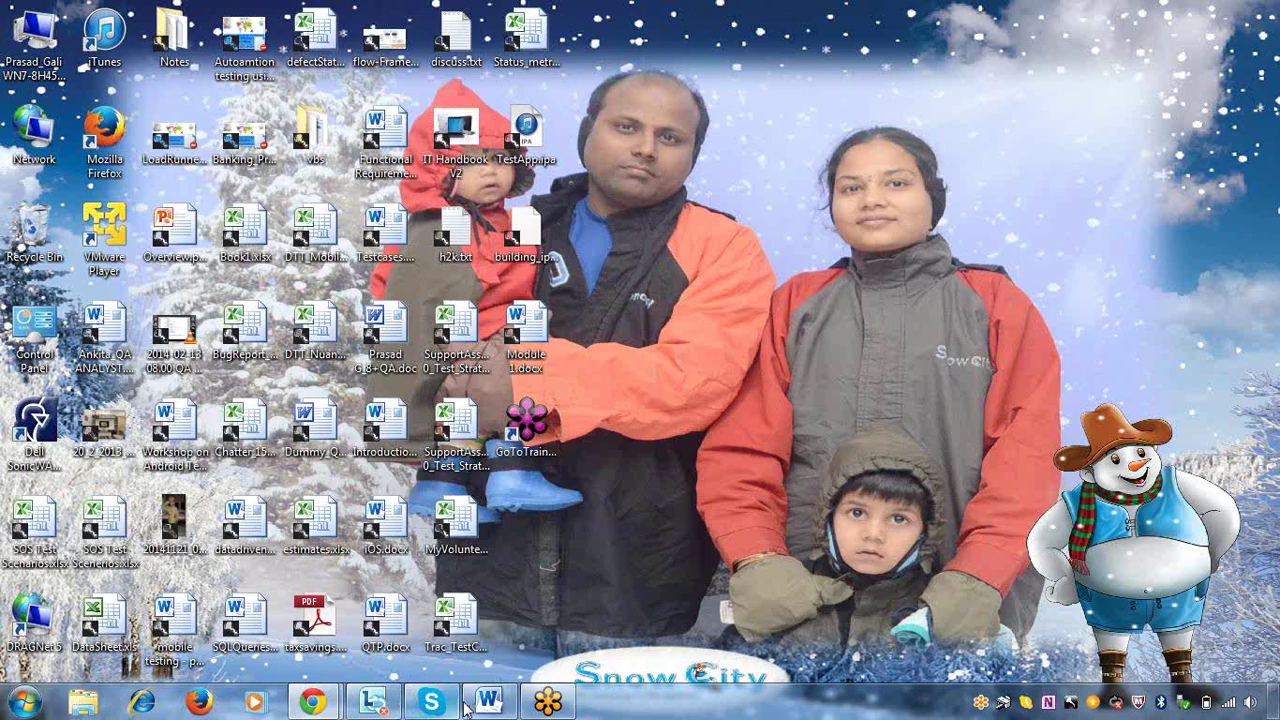
Launch the Remote Desktop client (mstsc) from the Start menu's Run dialog
{"action": "left_click", "coordinate": [487, 703]}
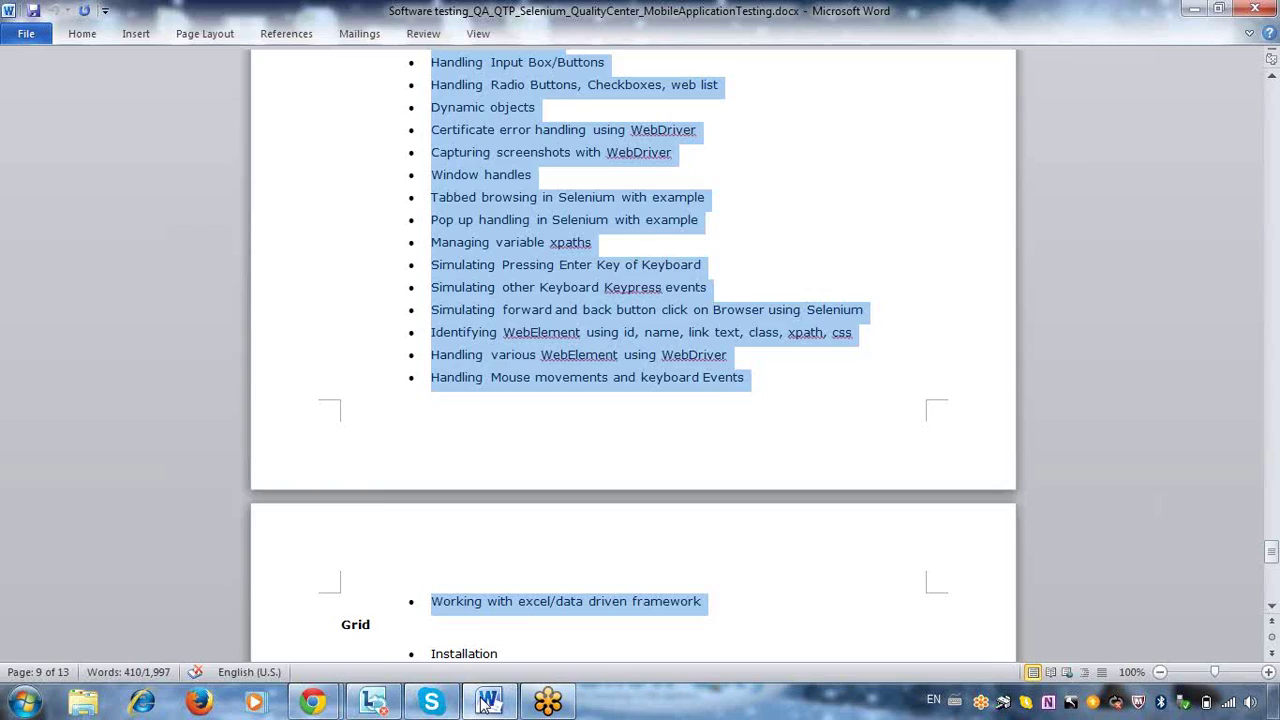
{"action": "left_click", "coordinate": [24, 703]}
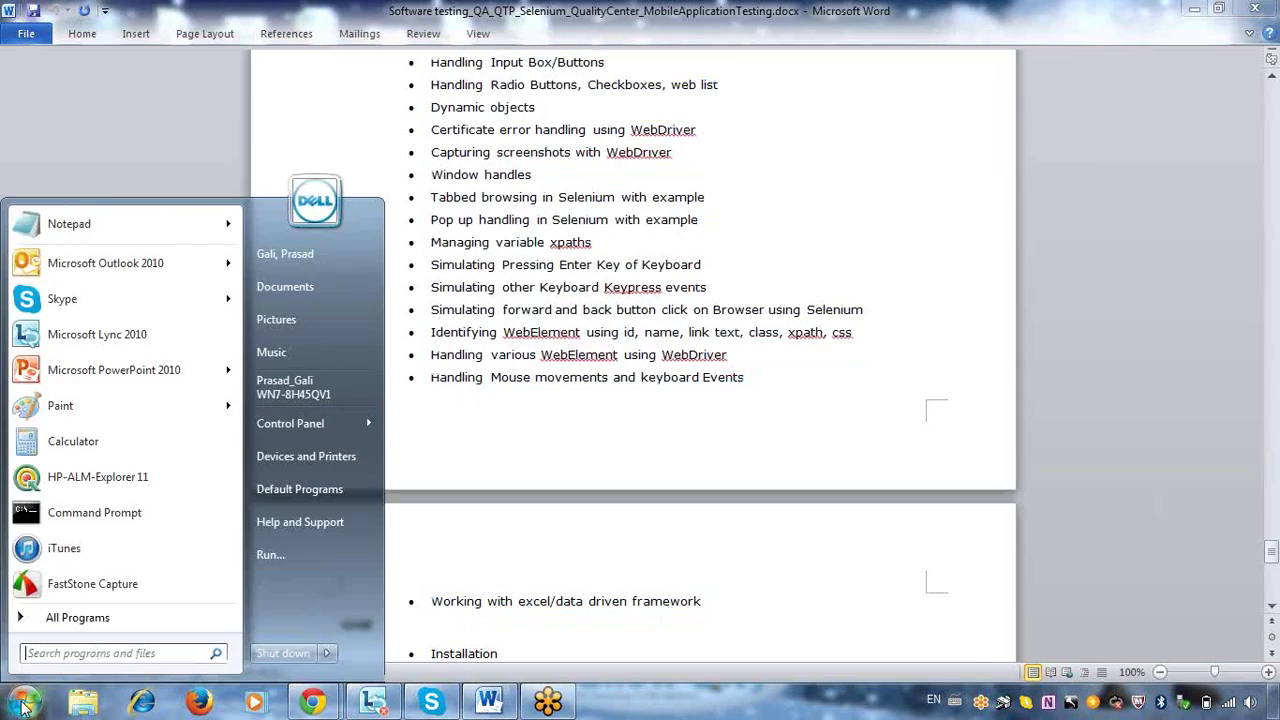
{"action": "left_click", "coordinate": [313, 553]}
{"action": "key", "text": "Return"}
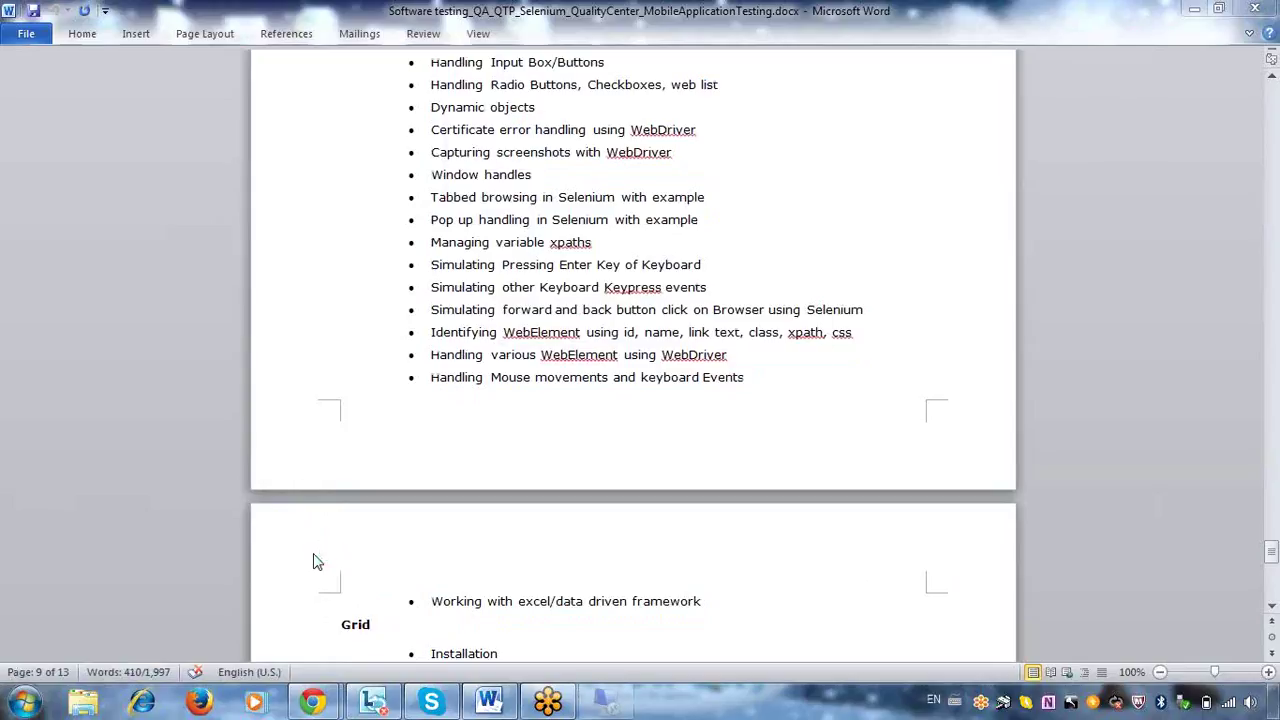
Connect to the remote server, entering the account password and accepting the certificate warning
{"action": "key", "text": "Return"}
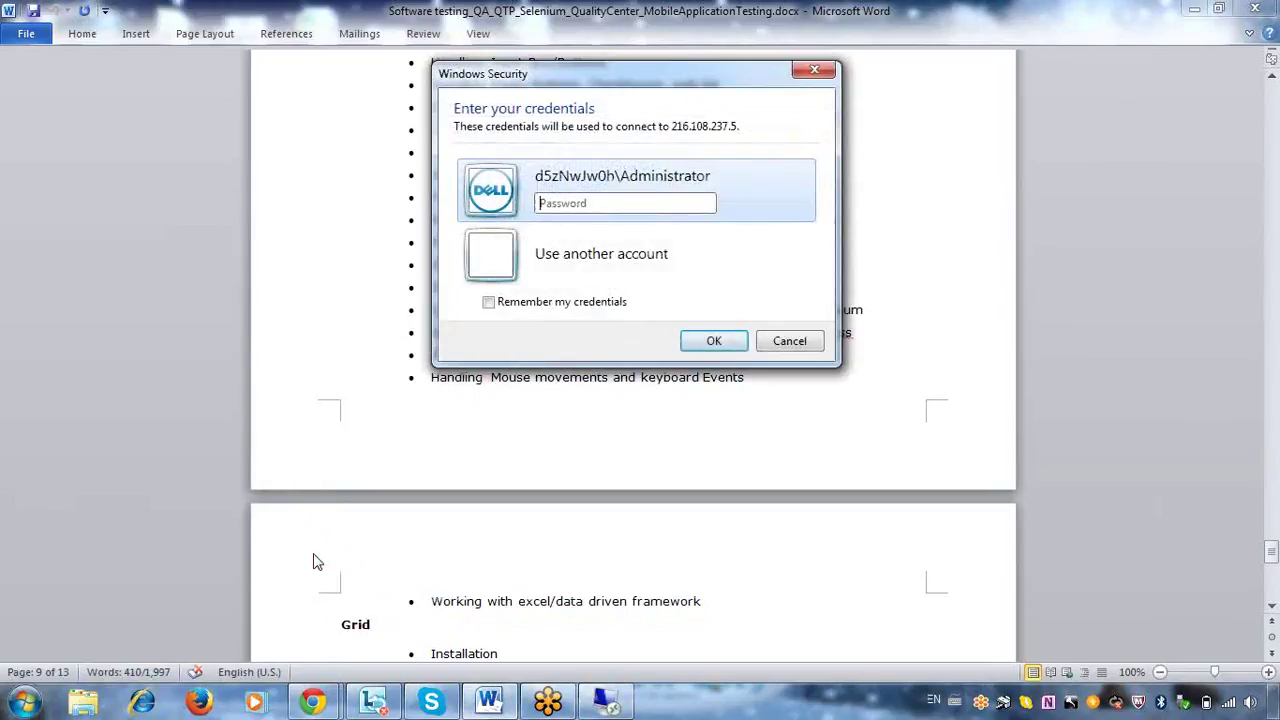
{"action": "type", "text": "••••••••••"}
{"action": "key", "text": "Return"}
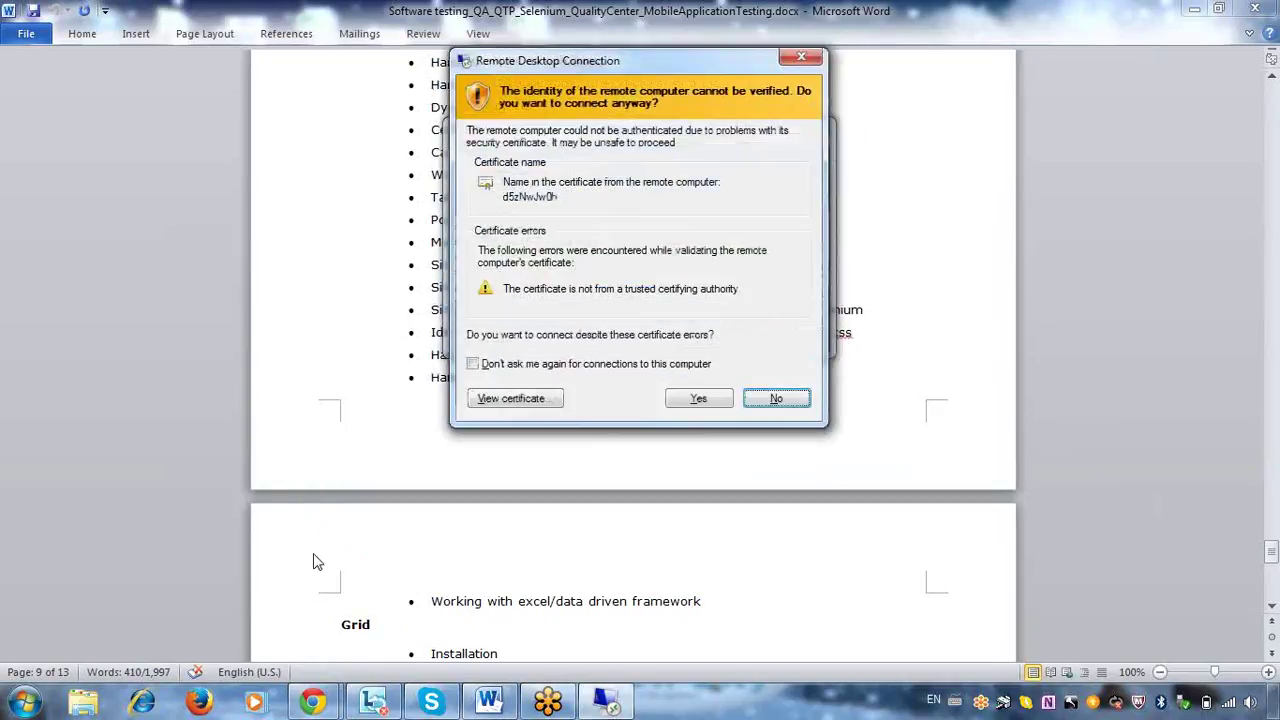
{"action": "left_click", "coordinate": [703, 396]}
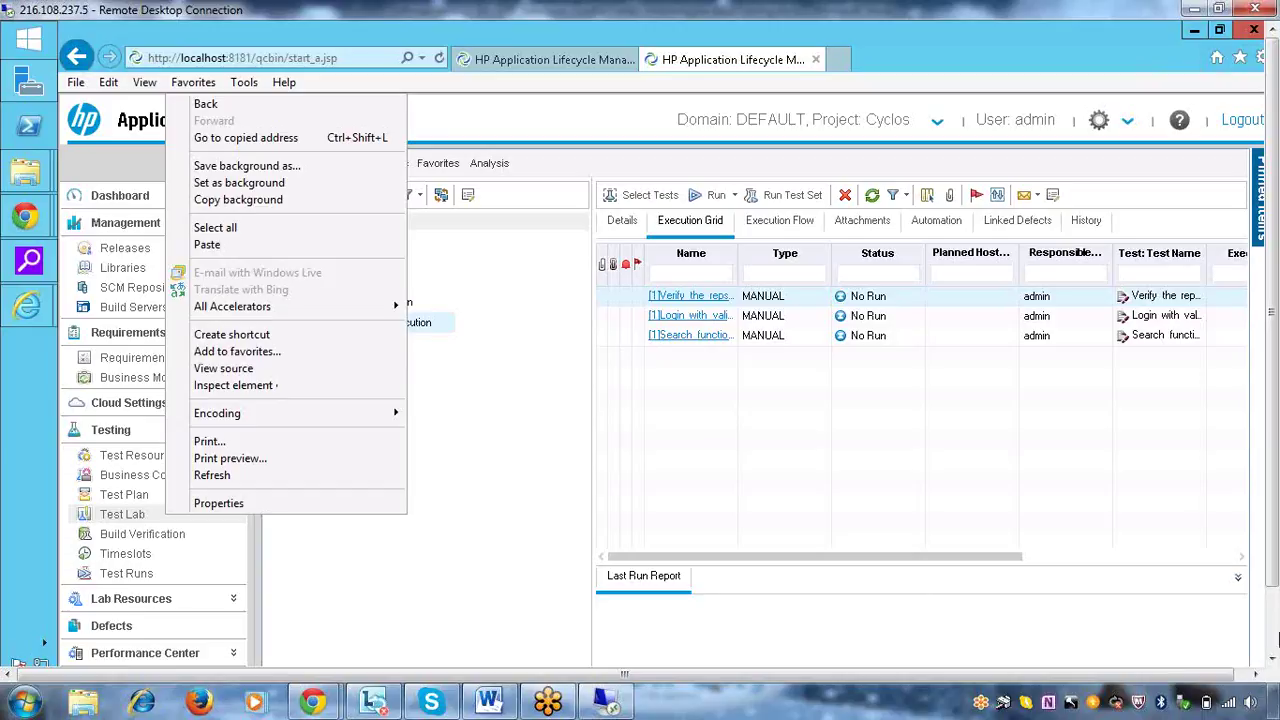
Open Task Manager from the taskbar and move it toward the screen centre
{"action": "left_click", "coordinate": [1272, 640]}
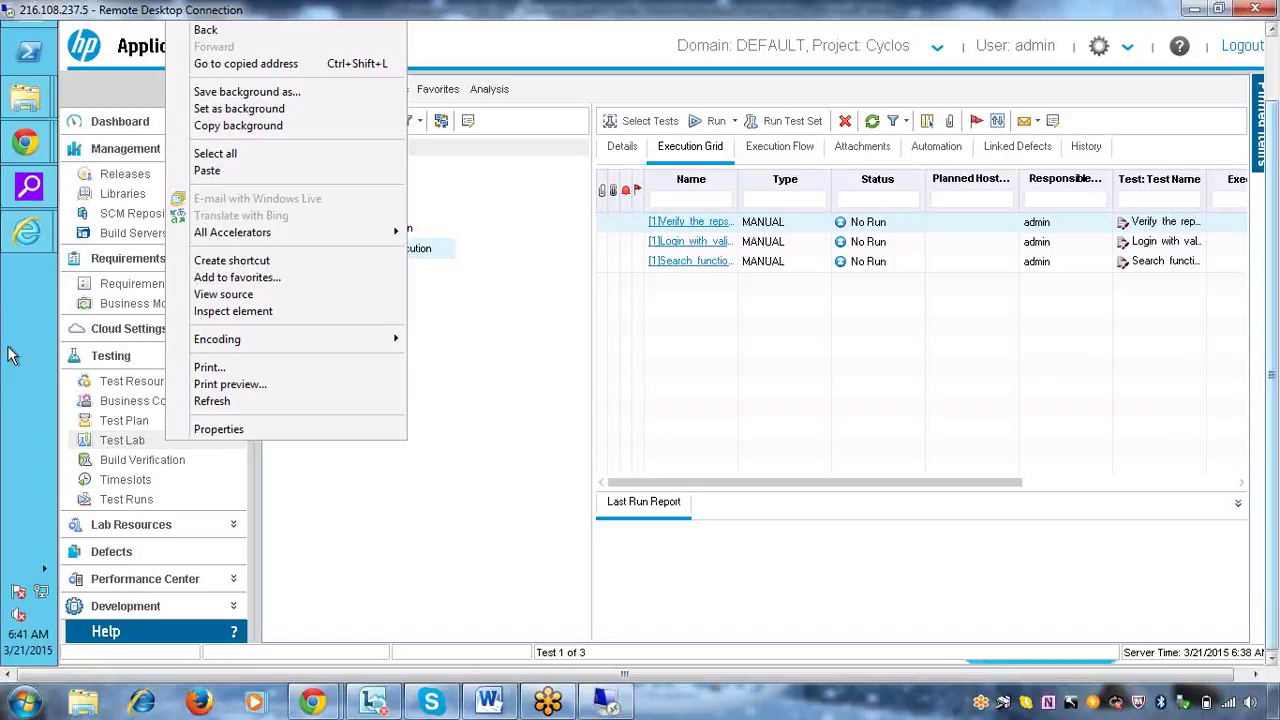
{"action": "right_click", "coordinate": [27, 291]}
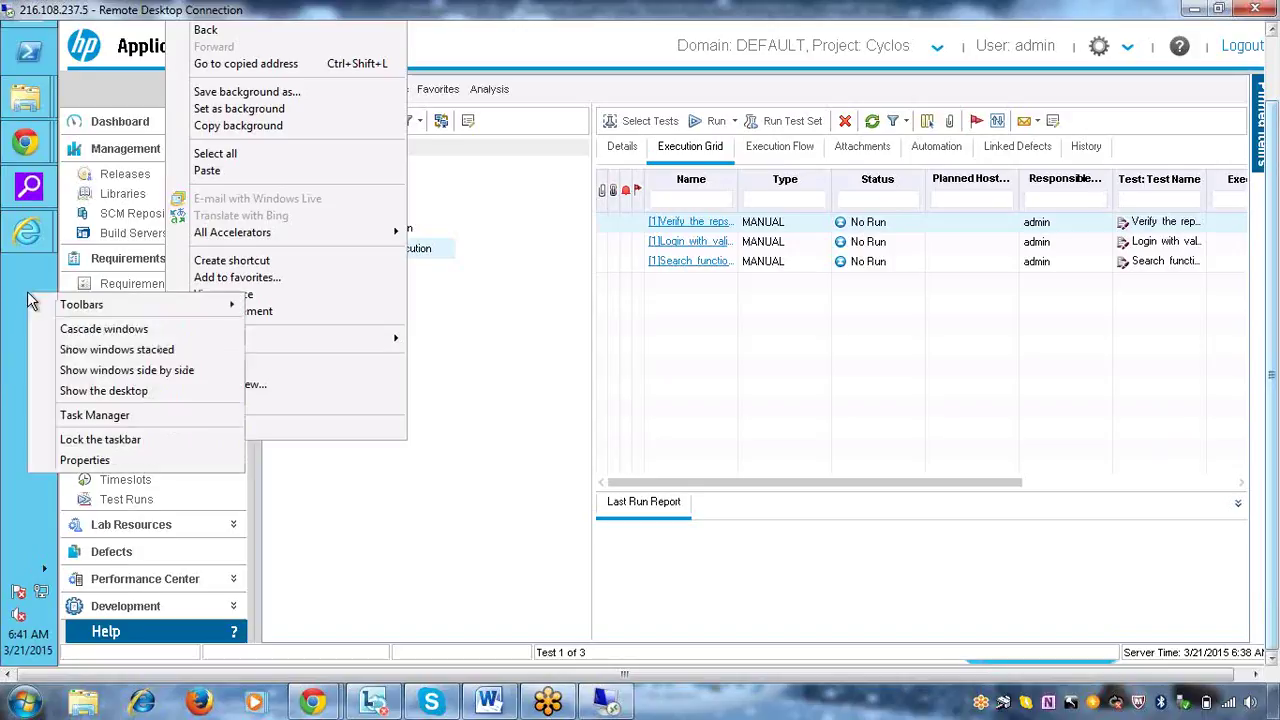
{"action": "left_click", "coordinate": [112, 419]}
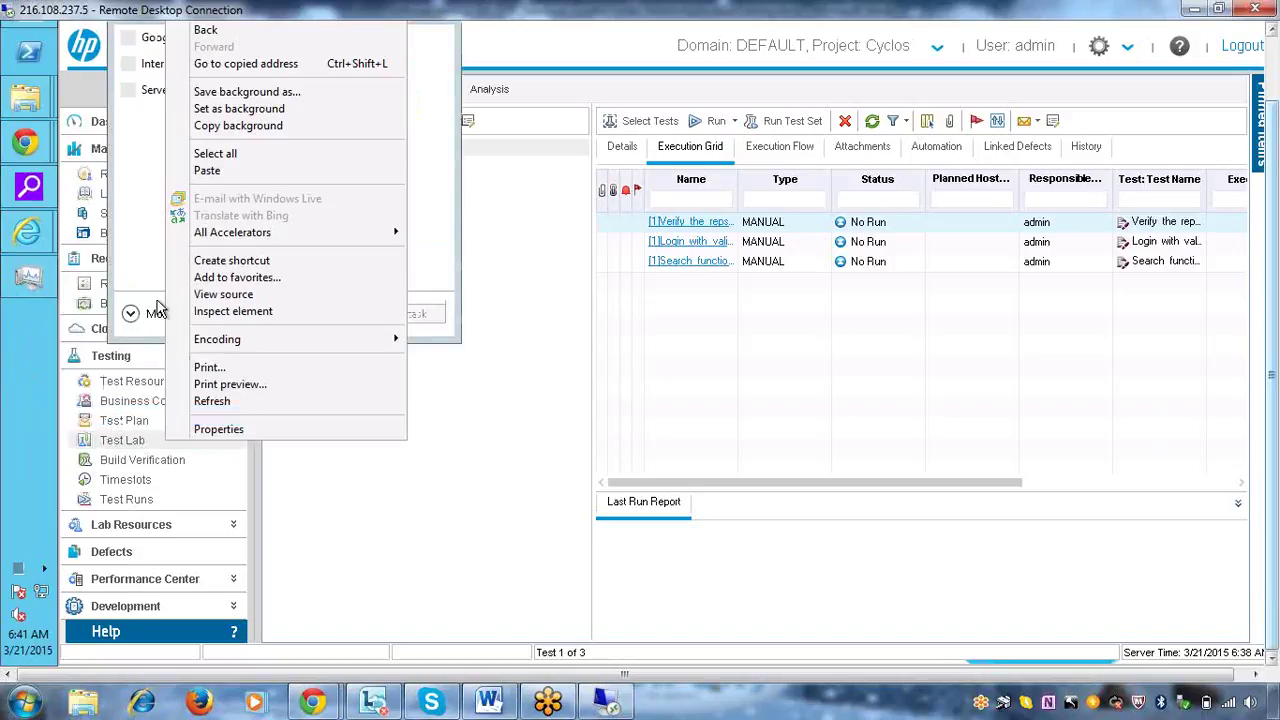
{"action": "left_click_drag", "start_coordinate": [1272, 400], "coordinate": [1272, 330]}
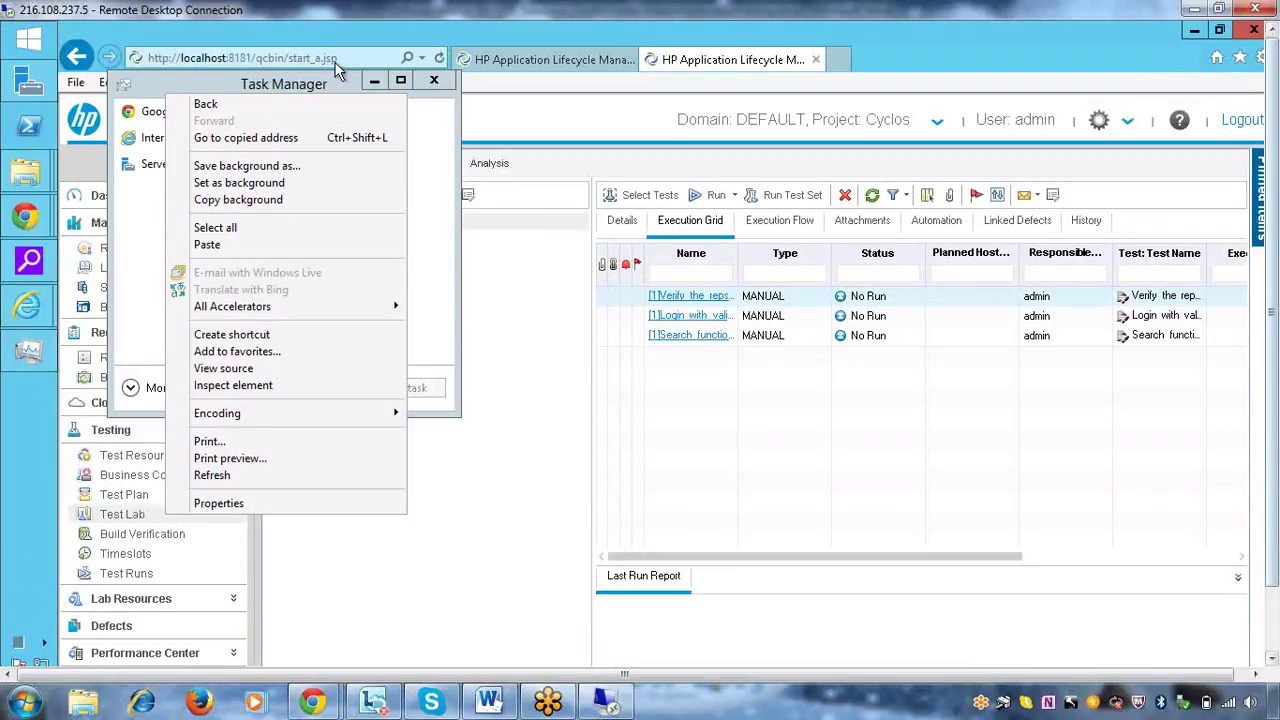
{"action": "left_click_drag", "start_coordinate": [248, 77], "coordinate": [636, 167]}
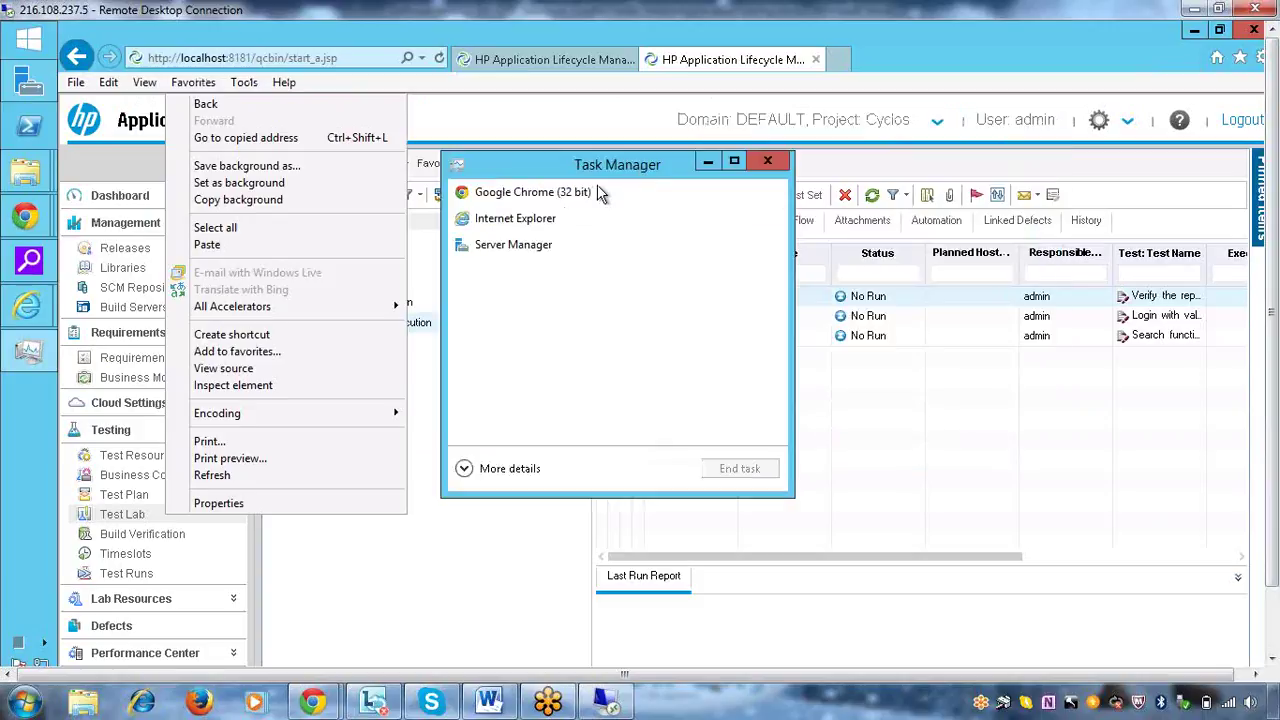
End the Google Chrome and Internet Explorer tasks in Task Manager
{"action": "left_click", "coordinate": [562, 199]}
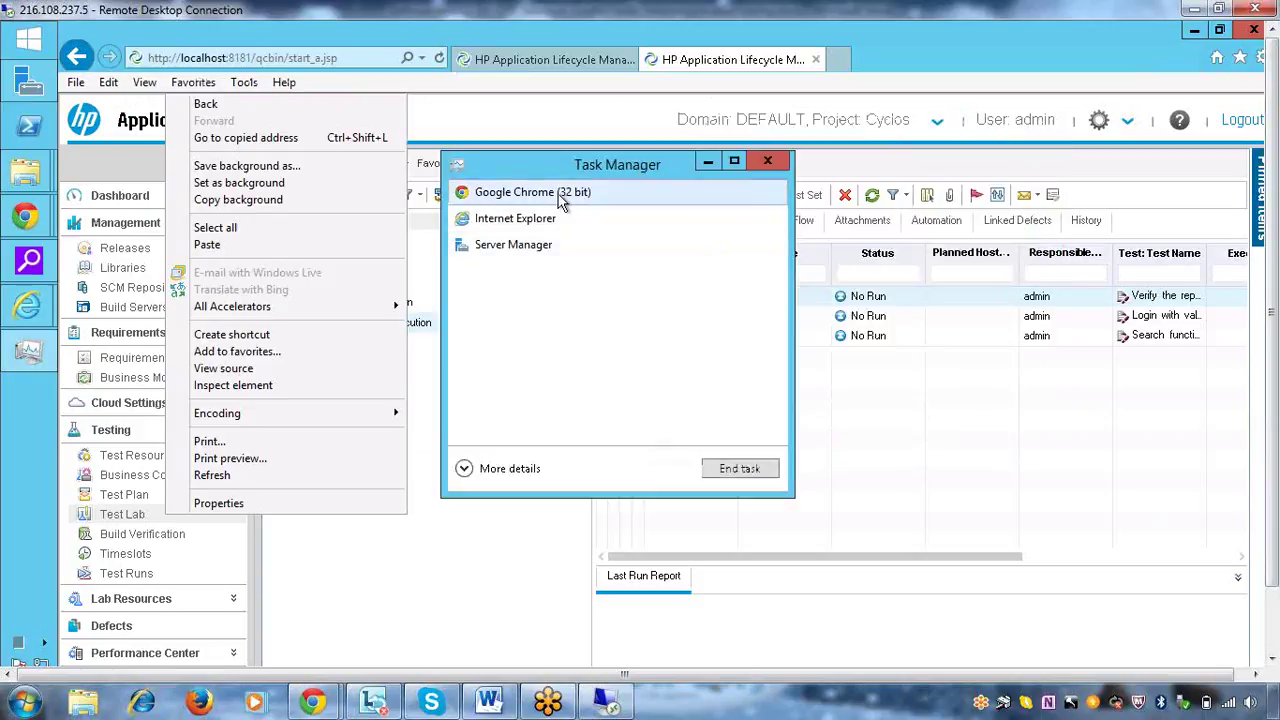
{"action": "left_click", "coordinate": [740, 469]}
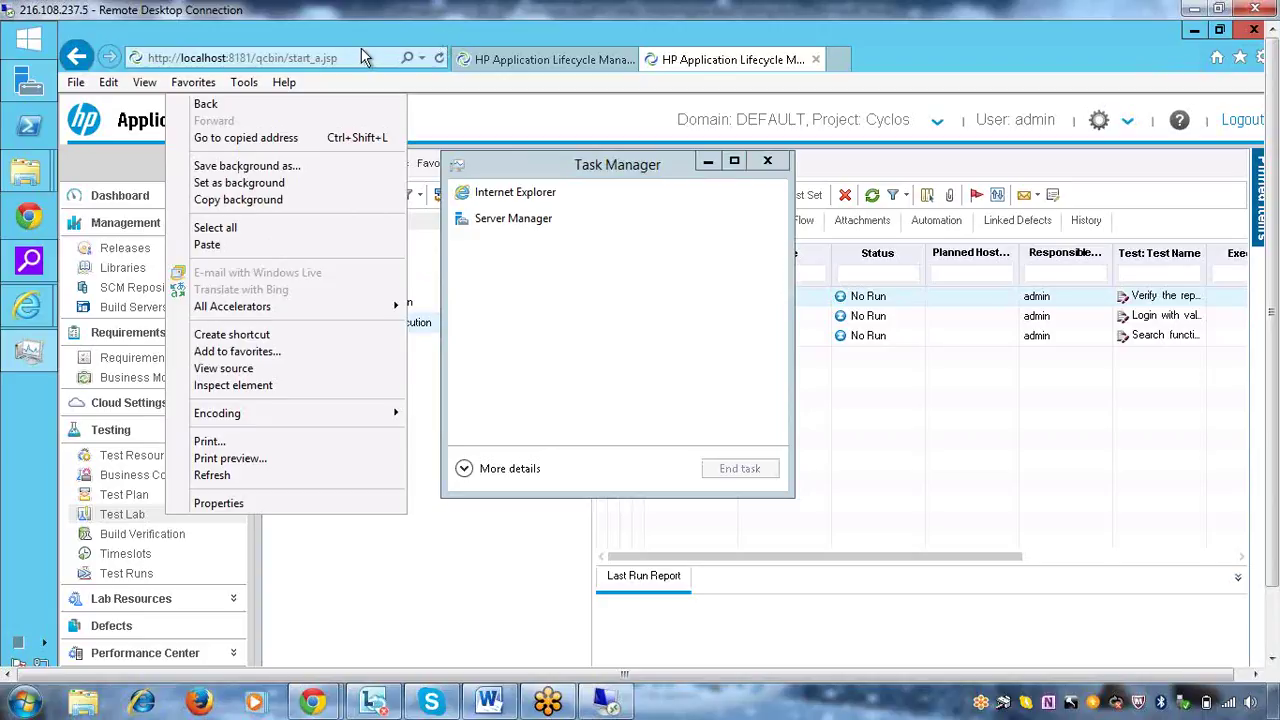
{"action": "left_click", "coordinate": [537, 196]}
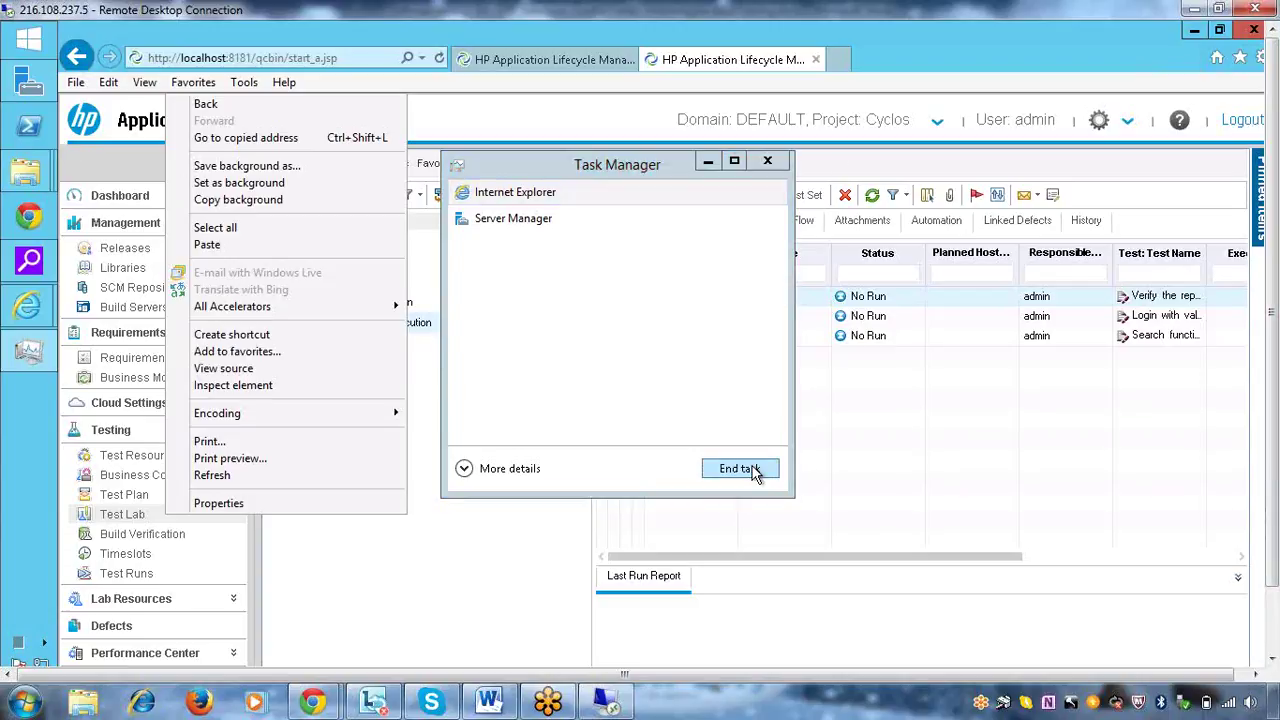
{"action": "left_click", "coordinate": [752, 470]}
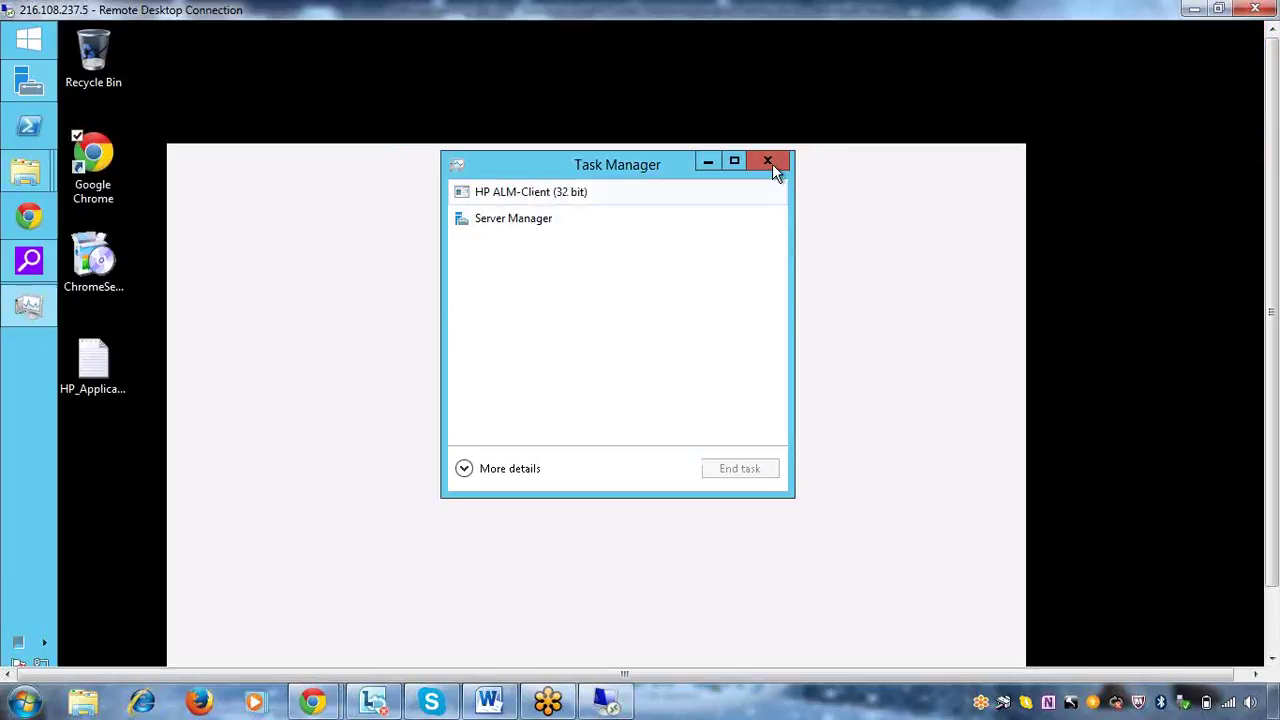
Close Task Manager and choose to close the crashed HP ALM-Client program
{"action": "left_click", "coordinate": [768, 160]}
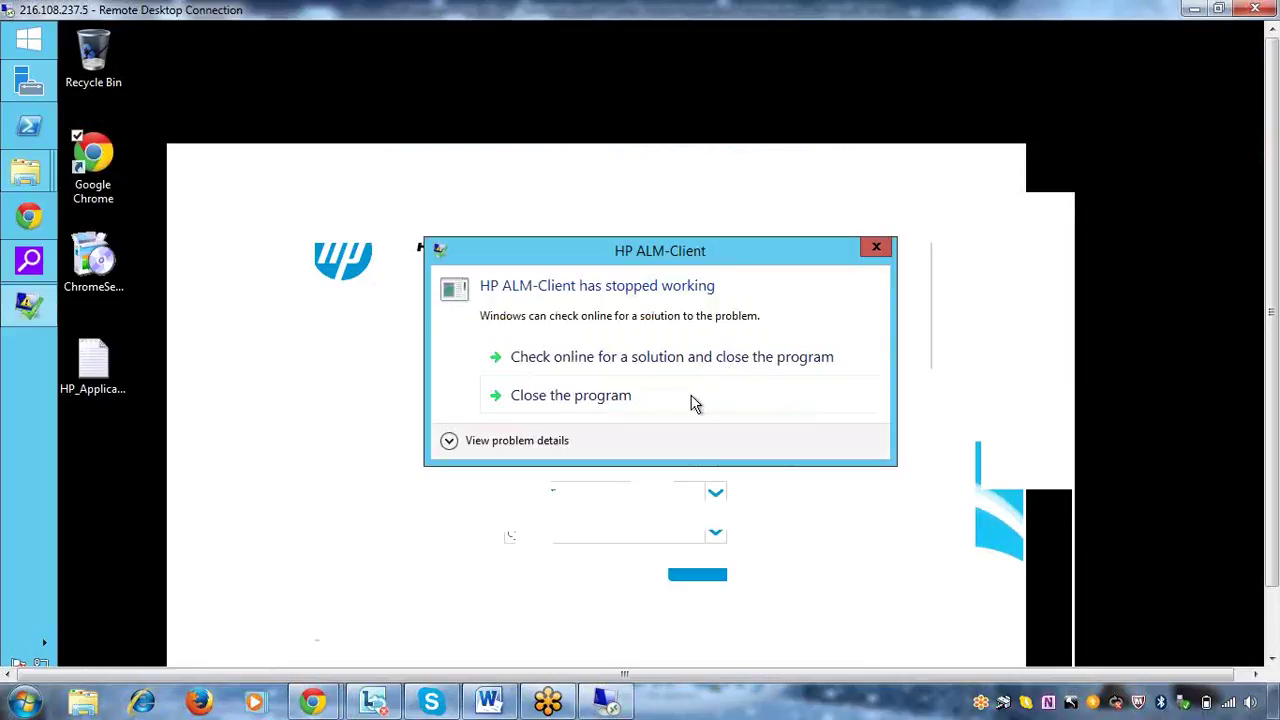
{"action": "left_click", "coordinate": [628, 400]}
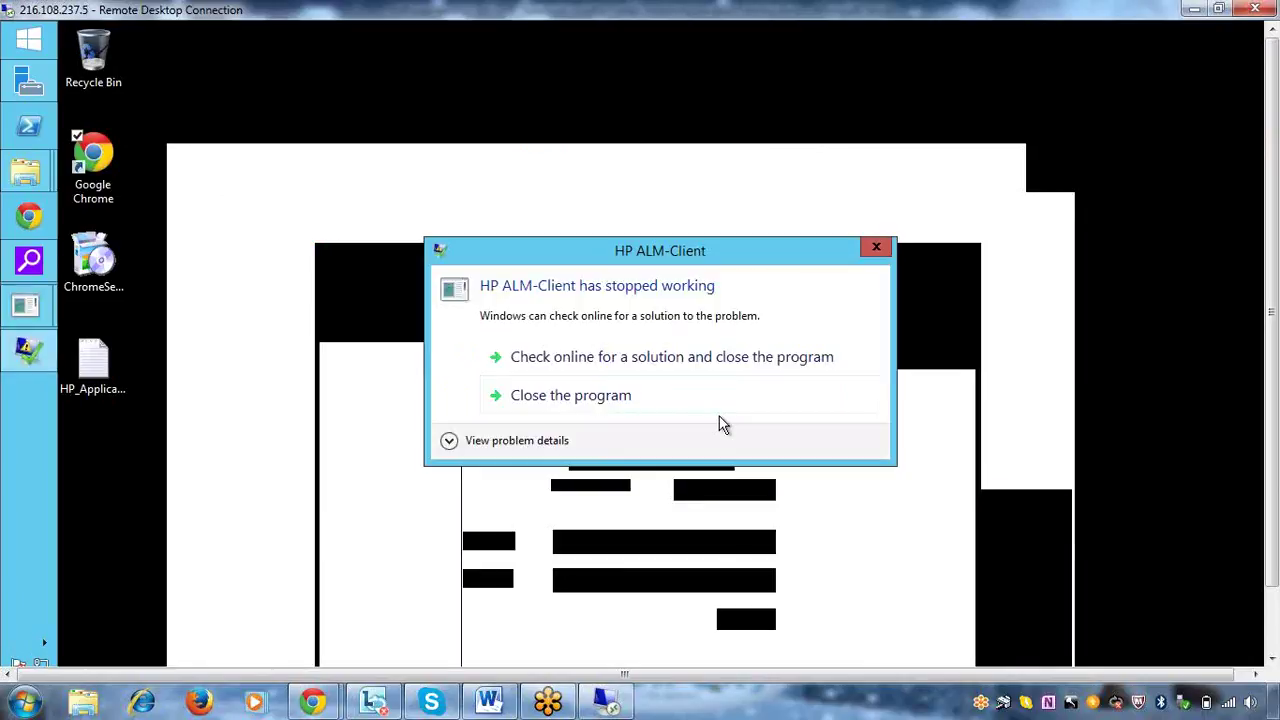
{"action": "left_click", "coordinate": [590, 398]}
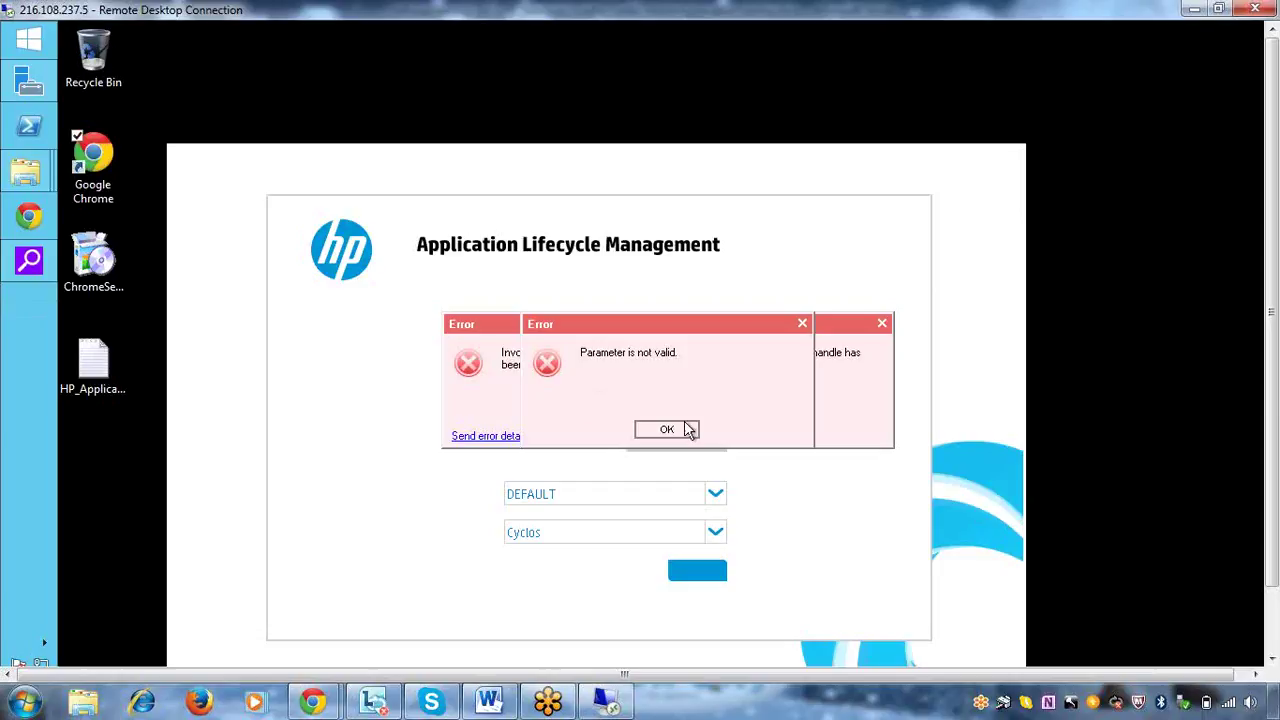
Dismiss the Parameter is not valid, OTA server not connected and invoke errors, plus the stopped-working notices
{"action": "left_click", "coordinate": [688, 430]}
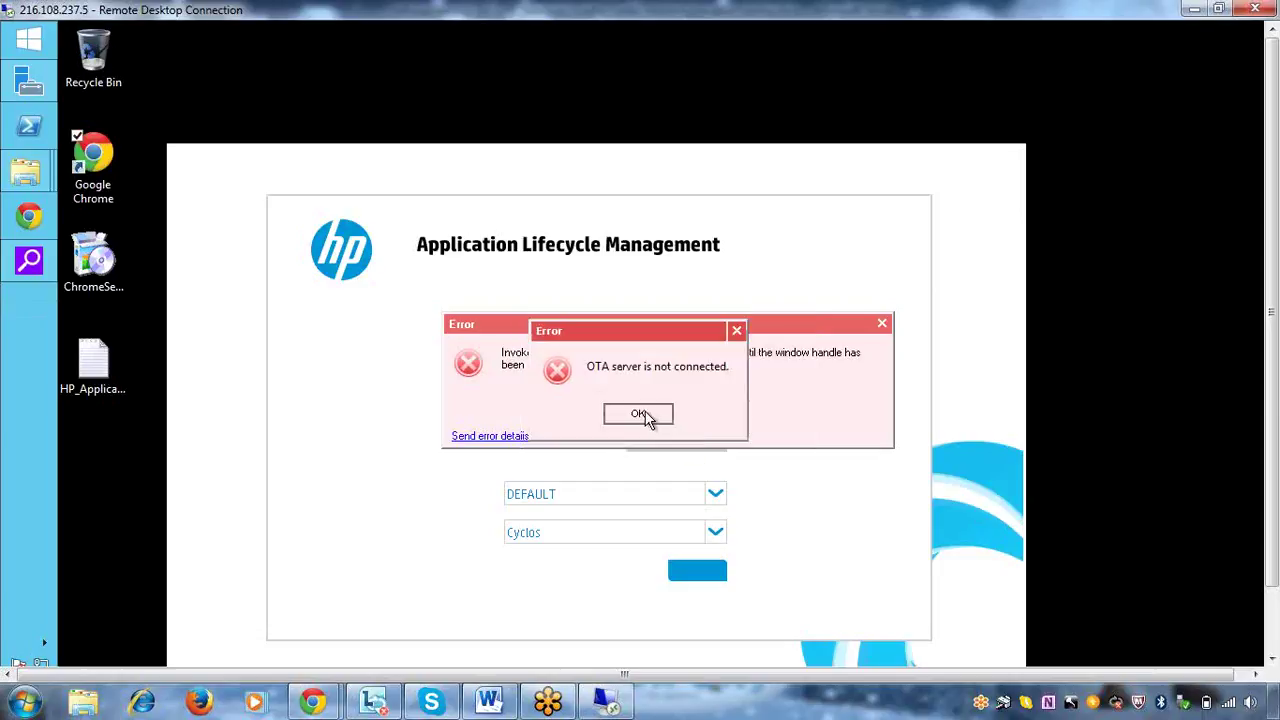
{"action": "left_click", "coordinate": [645, 418]}
{"action": "left_click", "coordinate": [655, 428]}
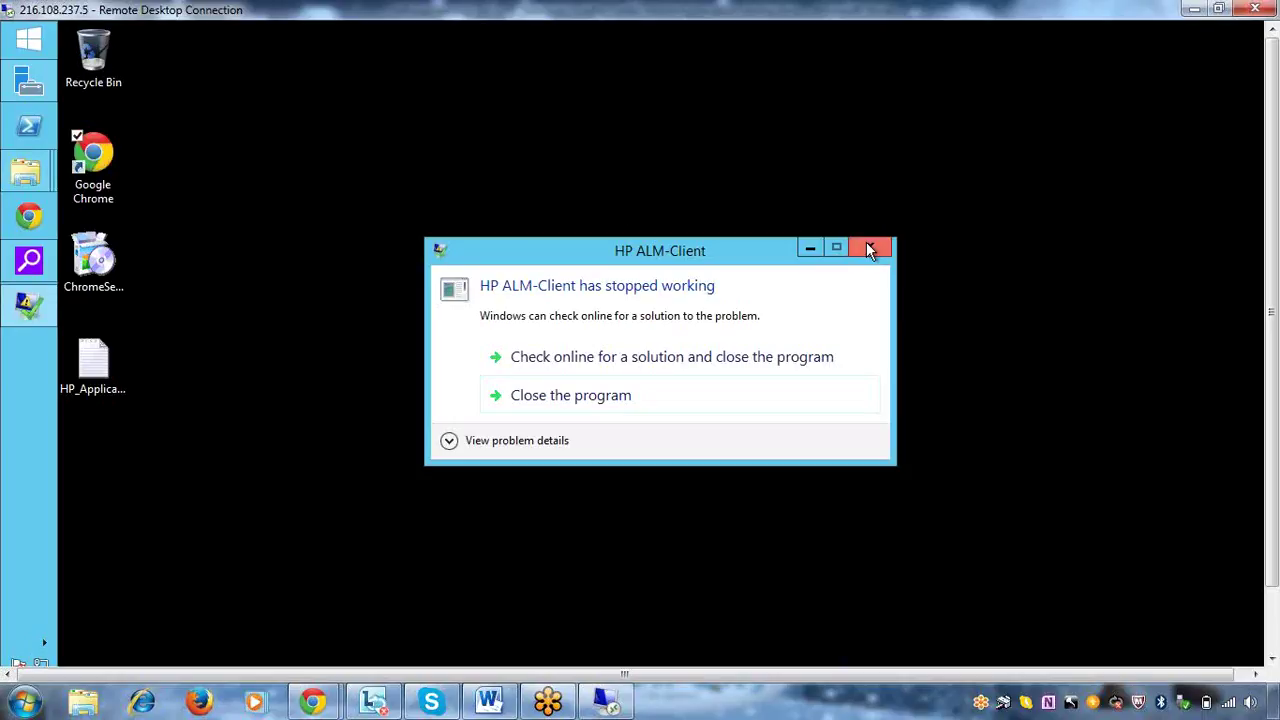
{"action": "left_click", "coordinate": [869, 249]}
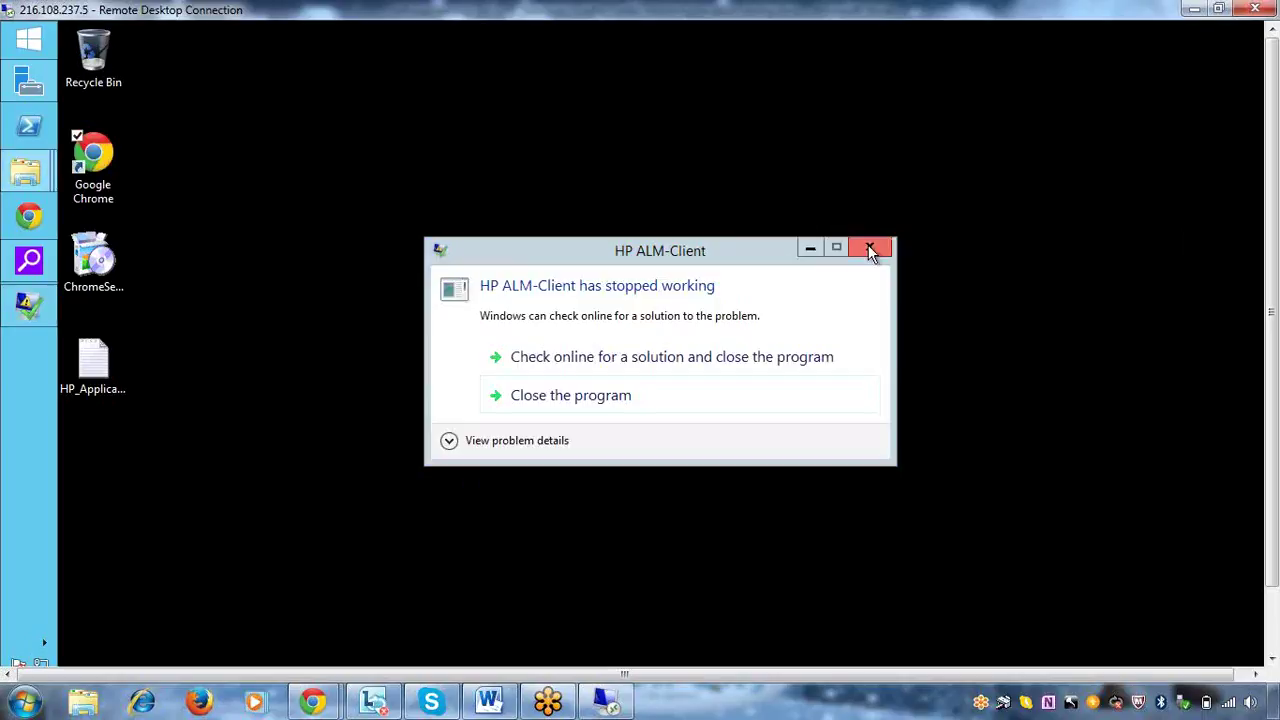
{"action": "left_click", "coordinate": [868, 247]}
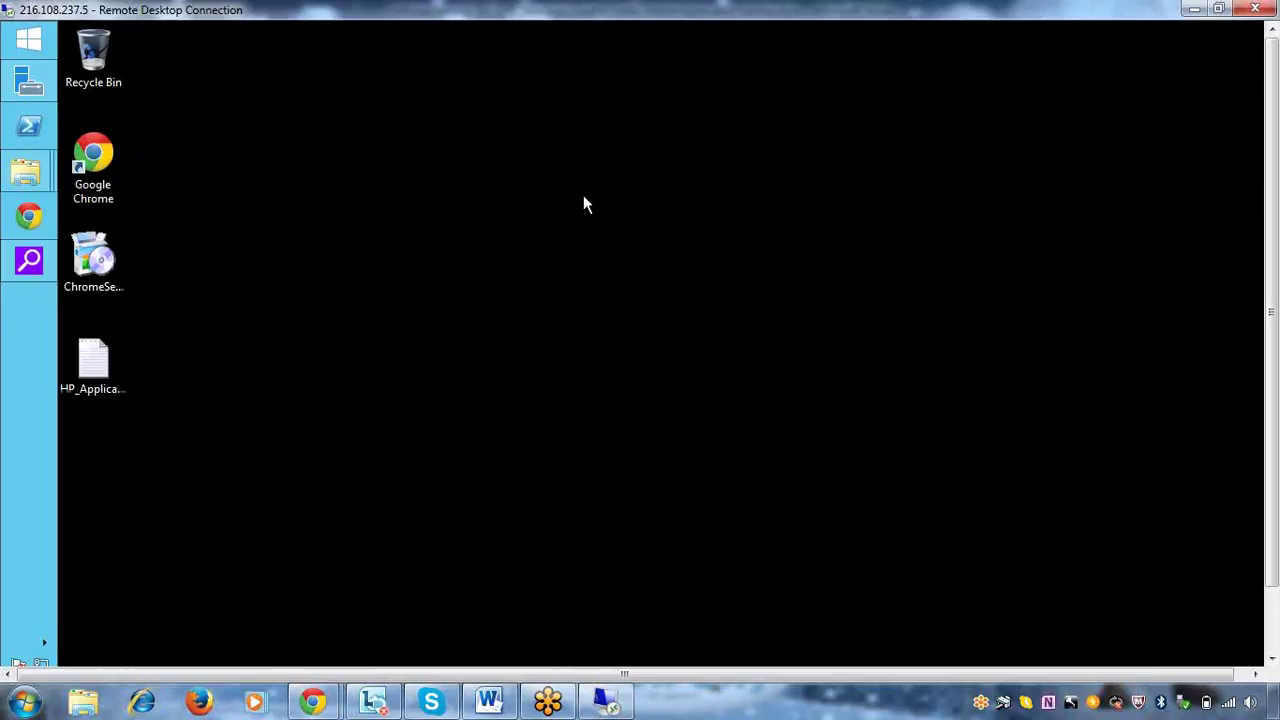
Refresh the desktop, launch Internet Explorer by searching 'iexpl', and start entering 'lo' as the address
{"action": "right_click", "coordinate": [412, 266]}
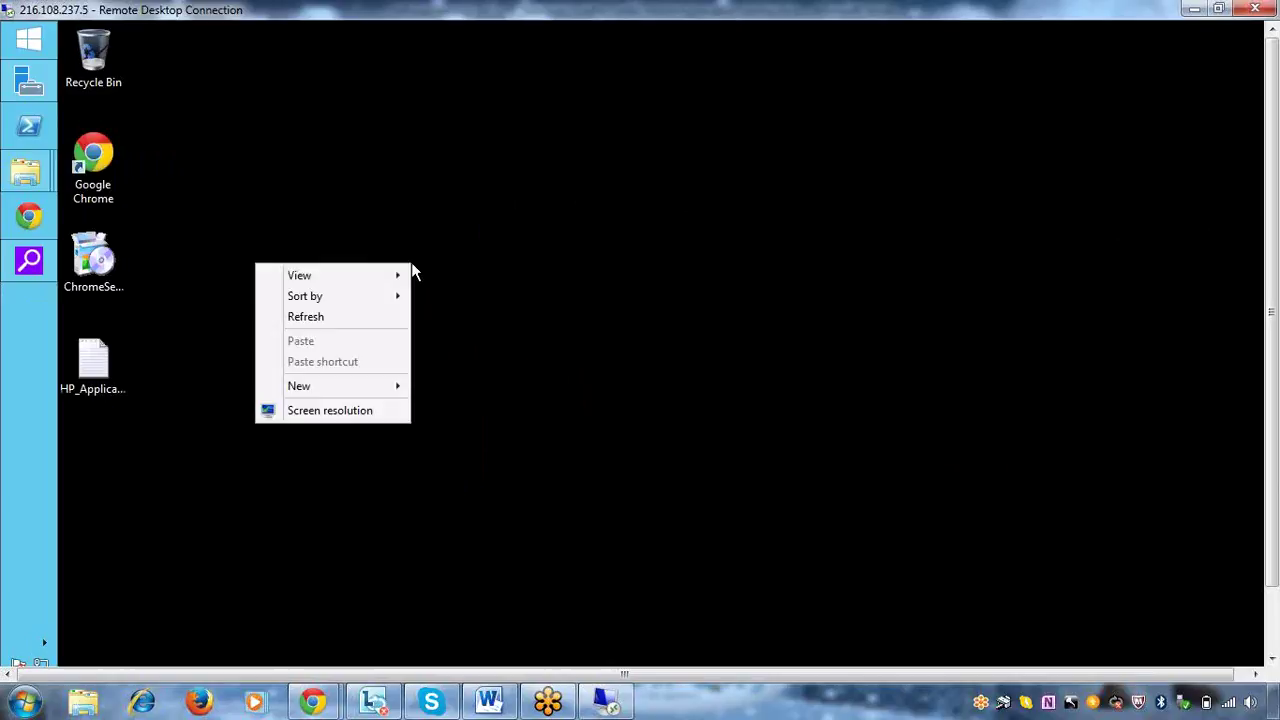
{"action": "left_click", "coordinate": [318, 326]}
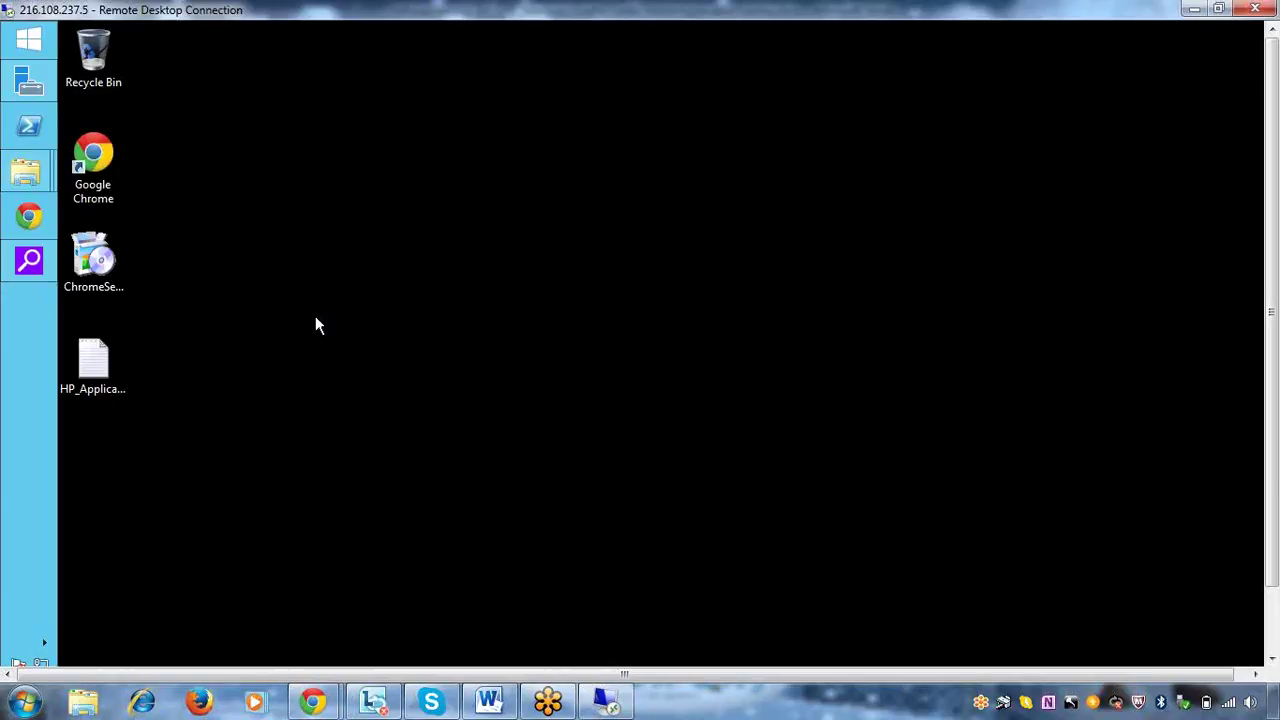
{"action": "right_click", "coordinate": [24, 39]}
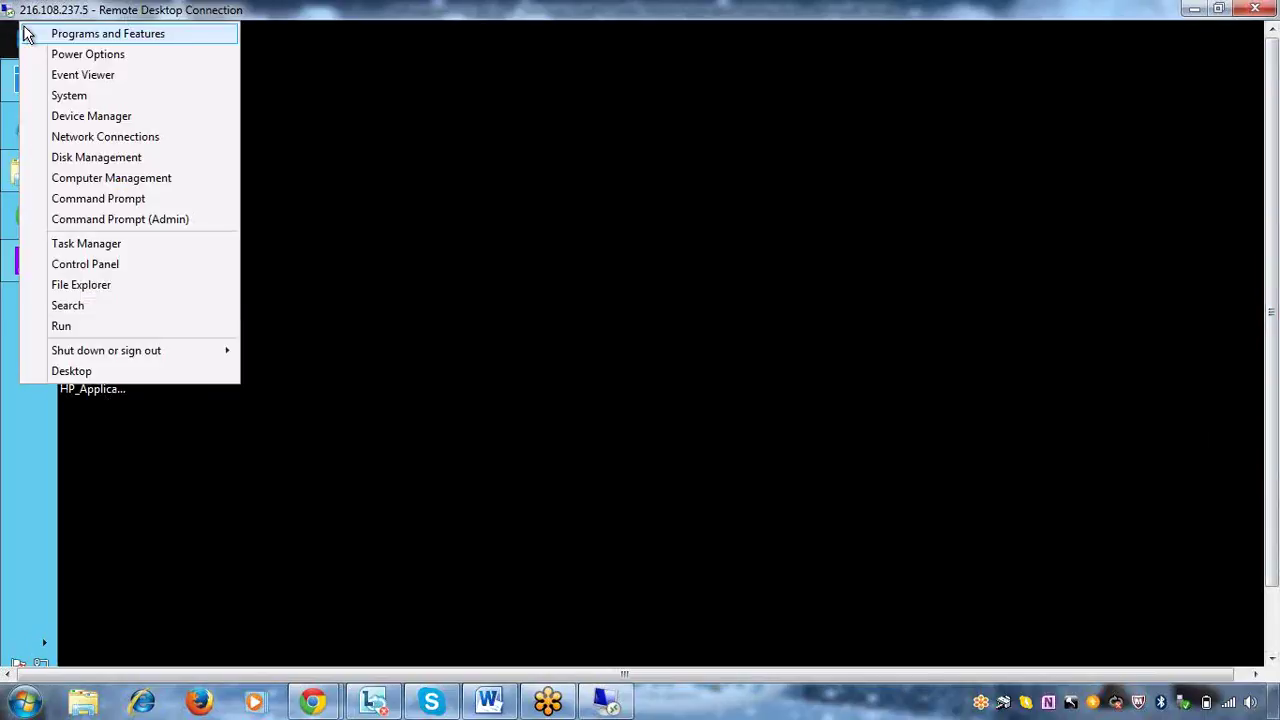
{"action": "left_click", "coordinate": [115, 313]}
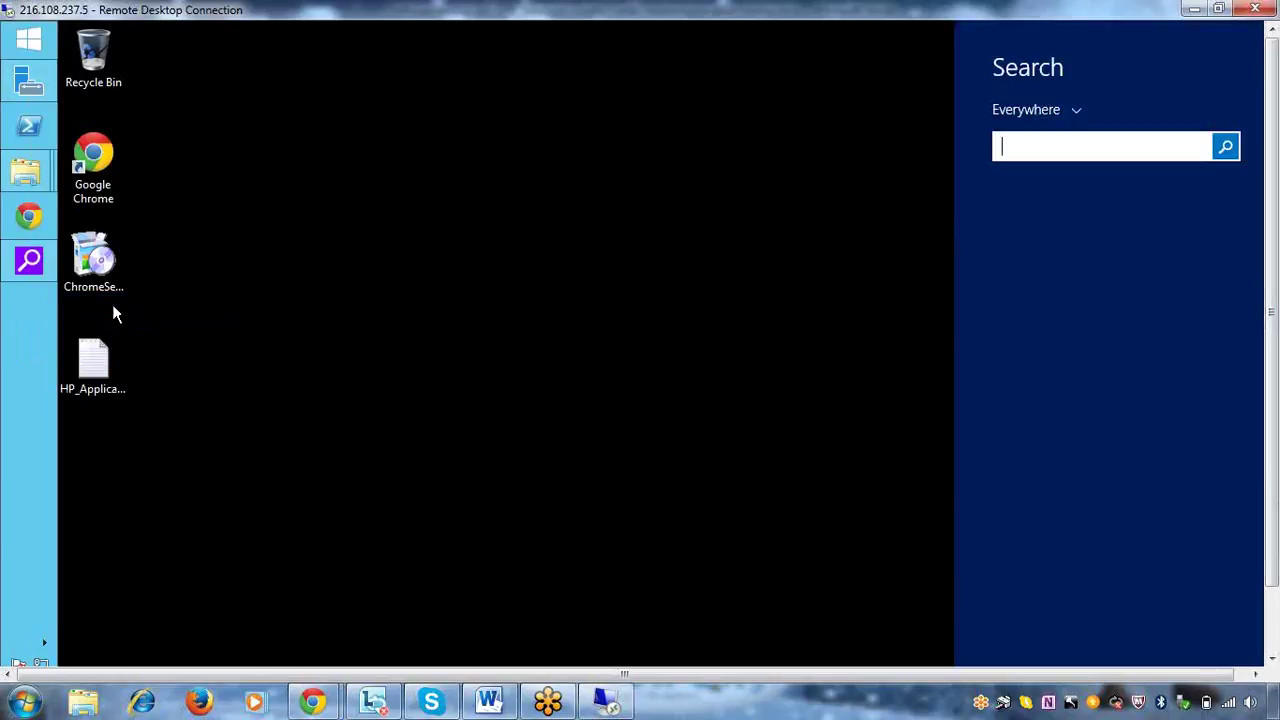
{"action": "type", "text": "iexpl"}
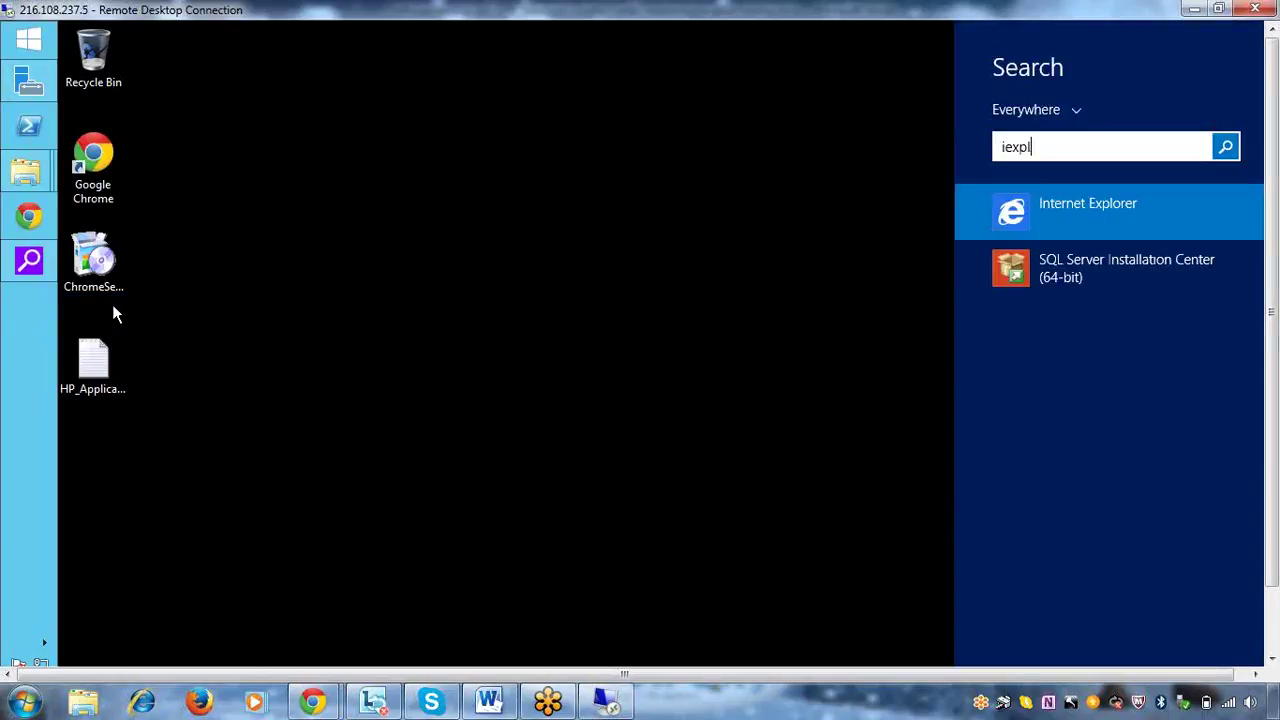
{"action": "left_click", "coordinate": [1004, 212]}
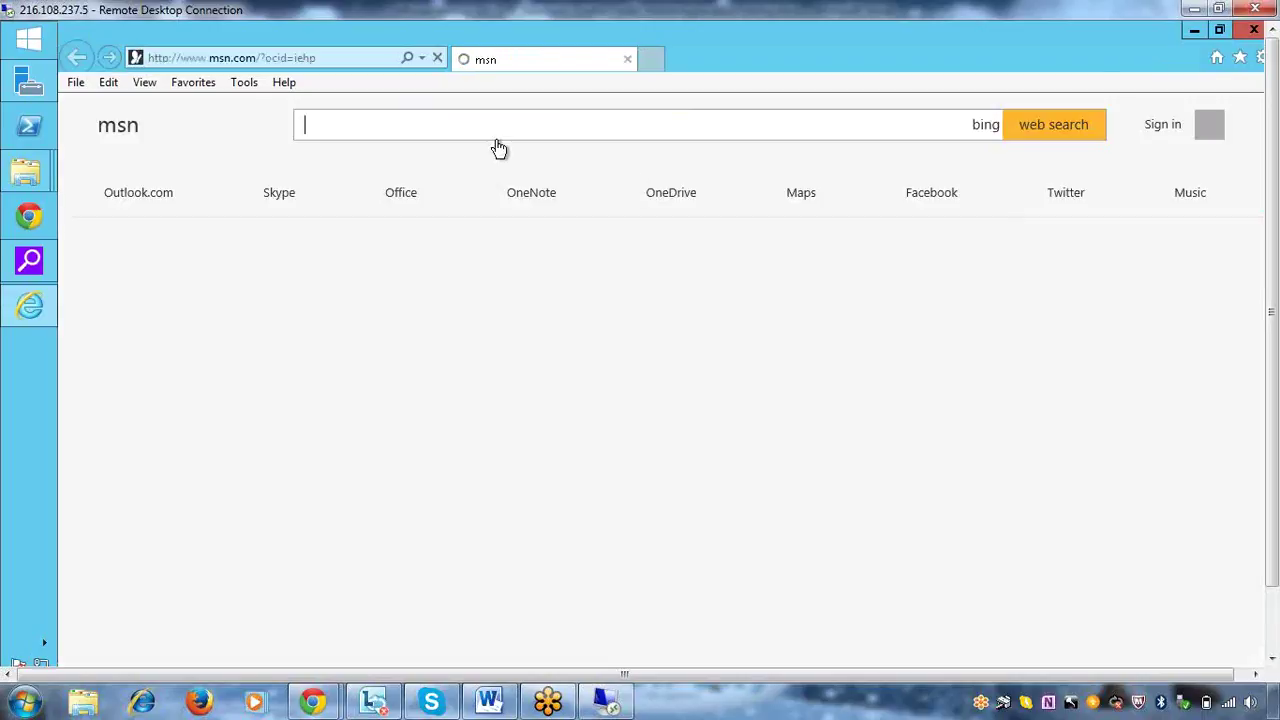
{"action": "left_click", "coordinate": [364, 57]}
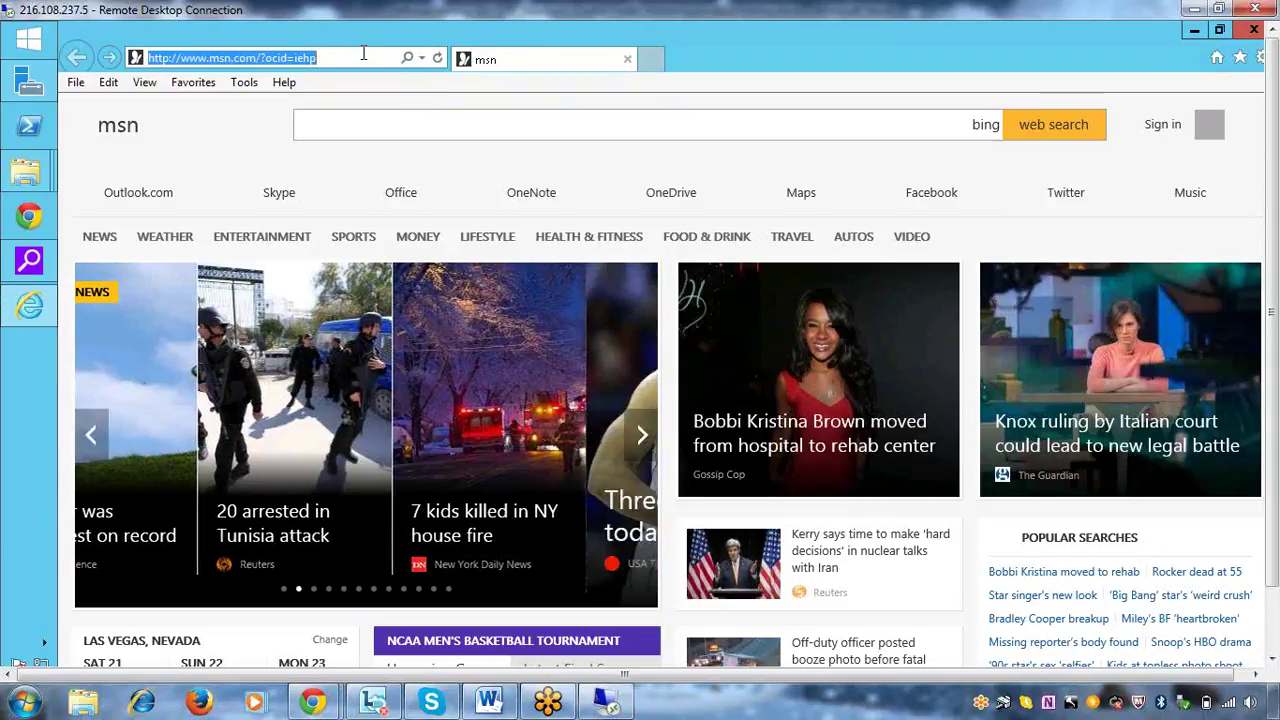
{"action": "type", "text": "localhost:8181/"}
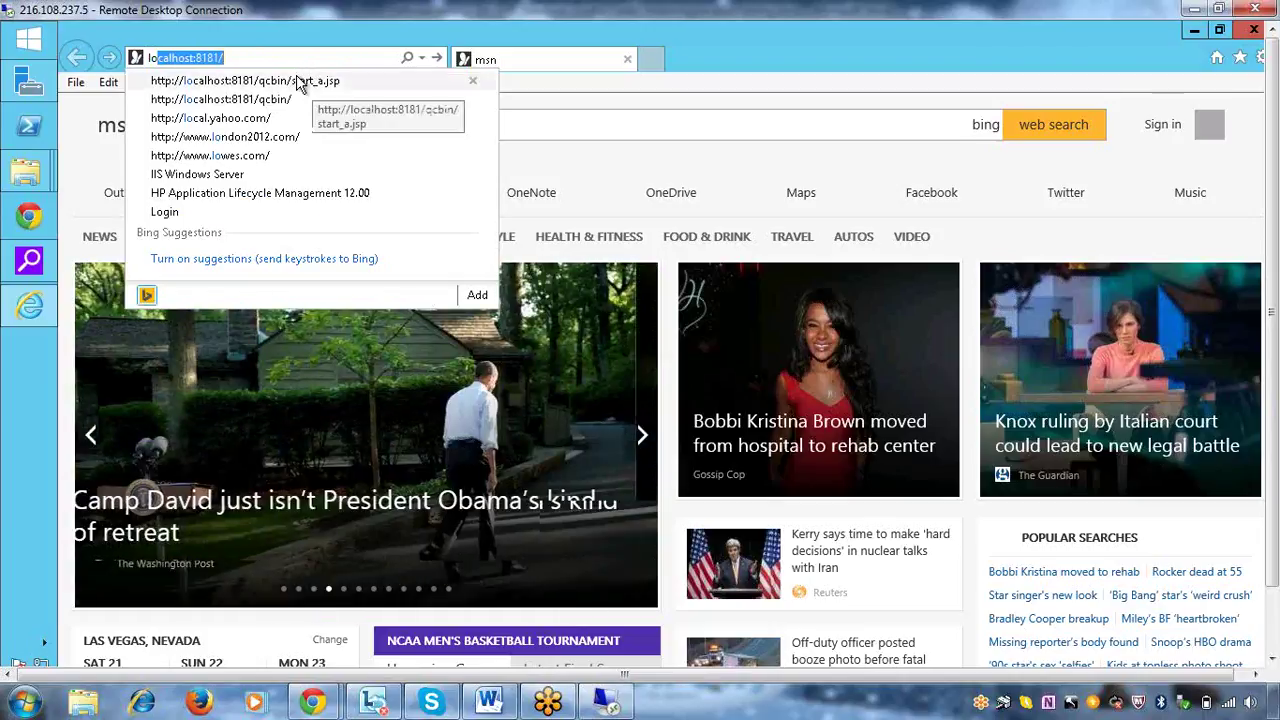
Open localhost:8181/qcbin/start_a.jsp, accept the warning, authenticate with the password, and log in to Cyclos
{"action": "left_click", "coordinate": [298, 82]}
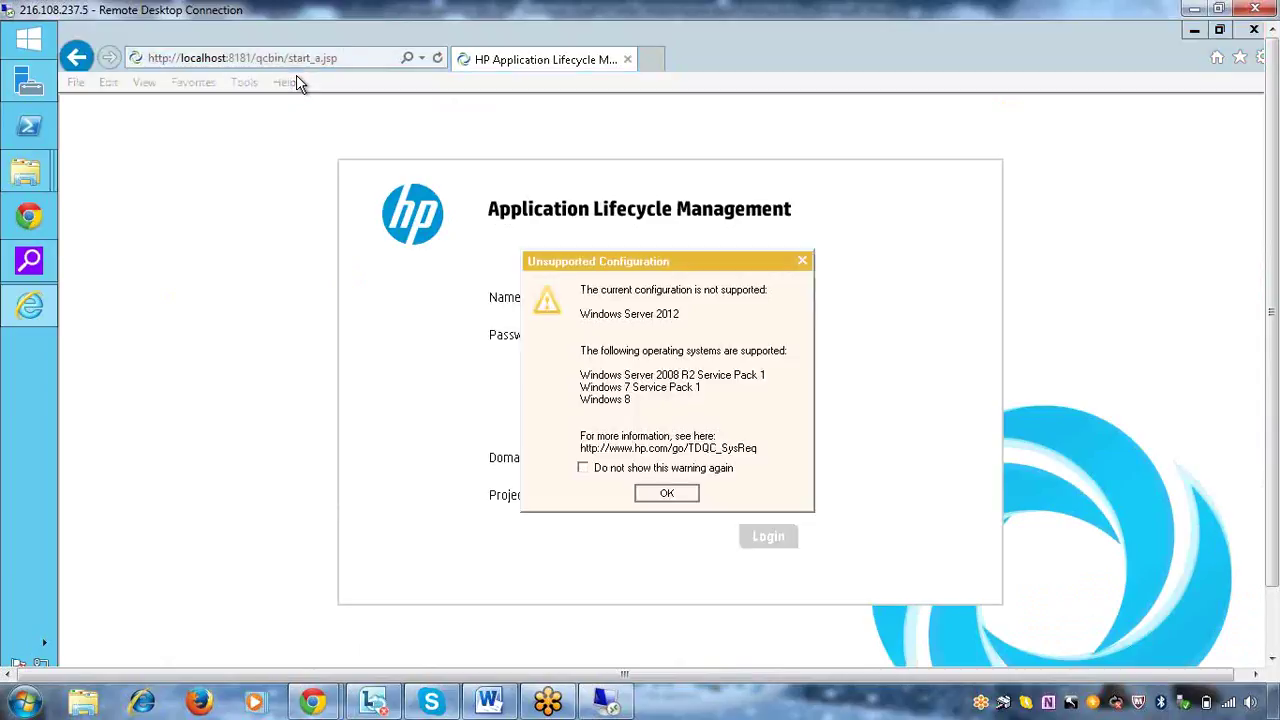
{"action": "left_click", "coordinate": [667, 494]}
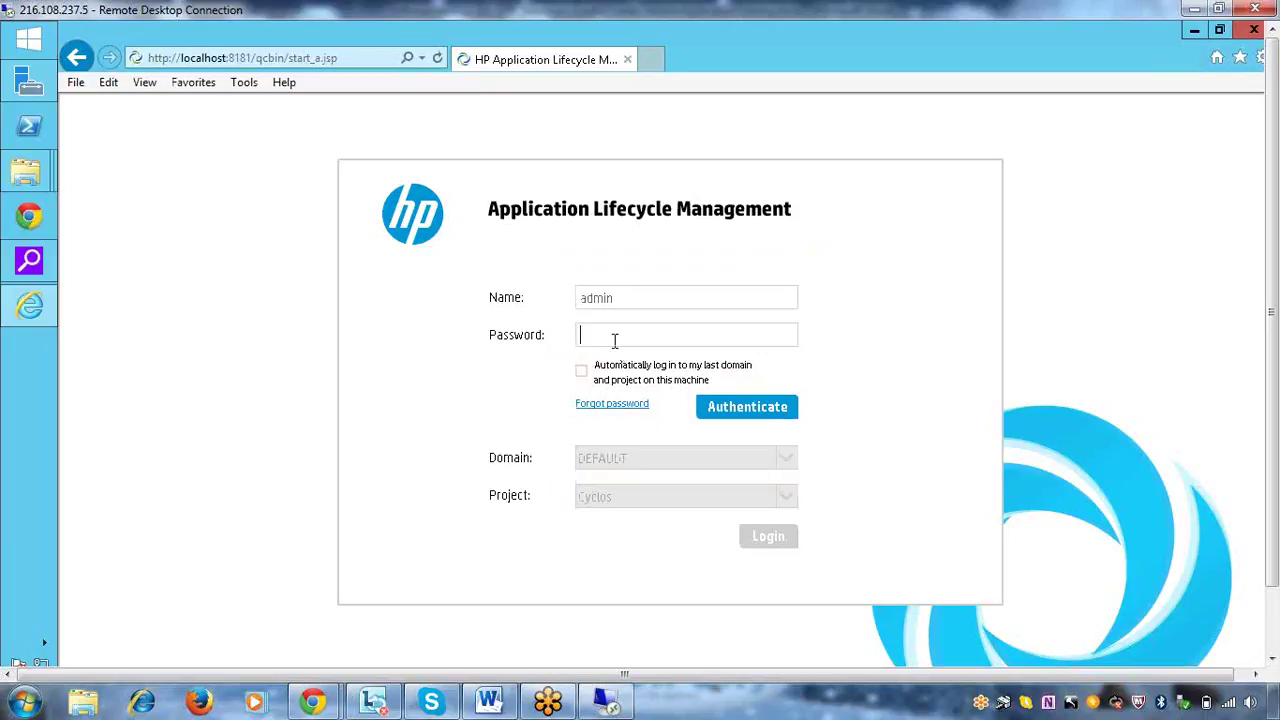
{"action": "type", "text": "*****"}
{"action": "left_click", "coordinate": [741, 405]}
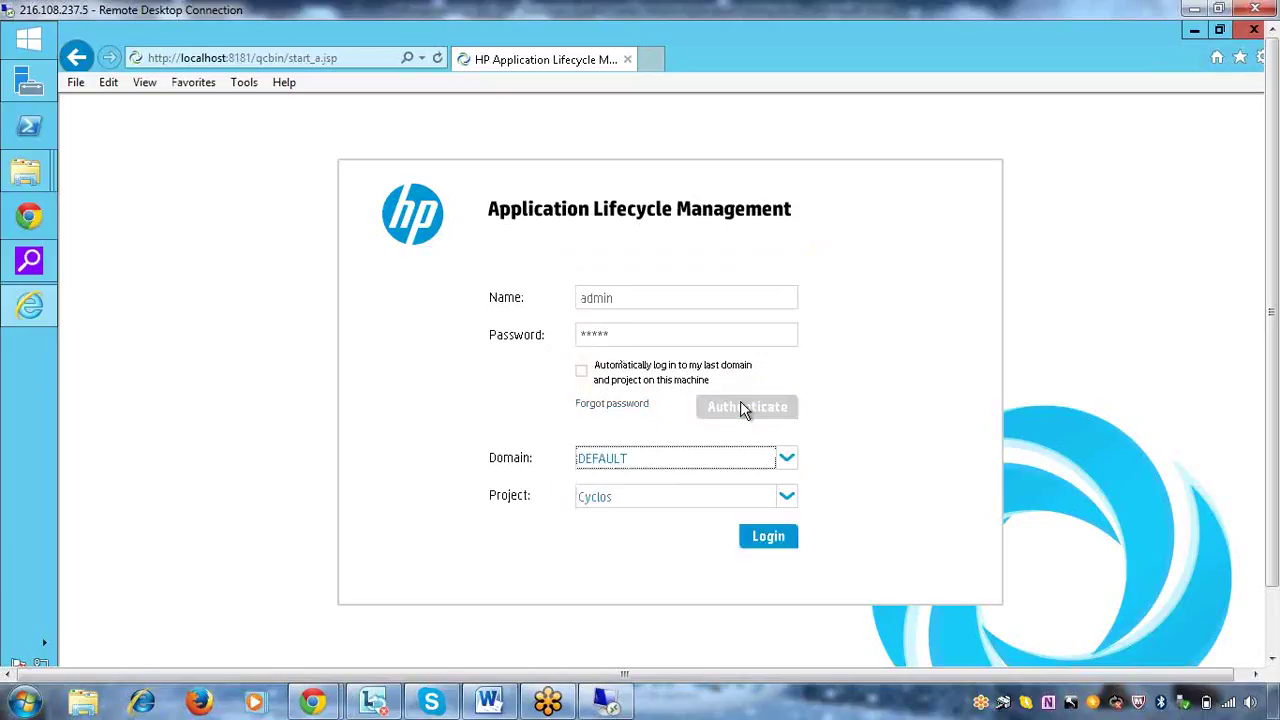
{"action": "left_click", "coordinate": [770, 536]}
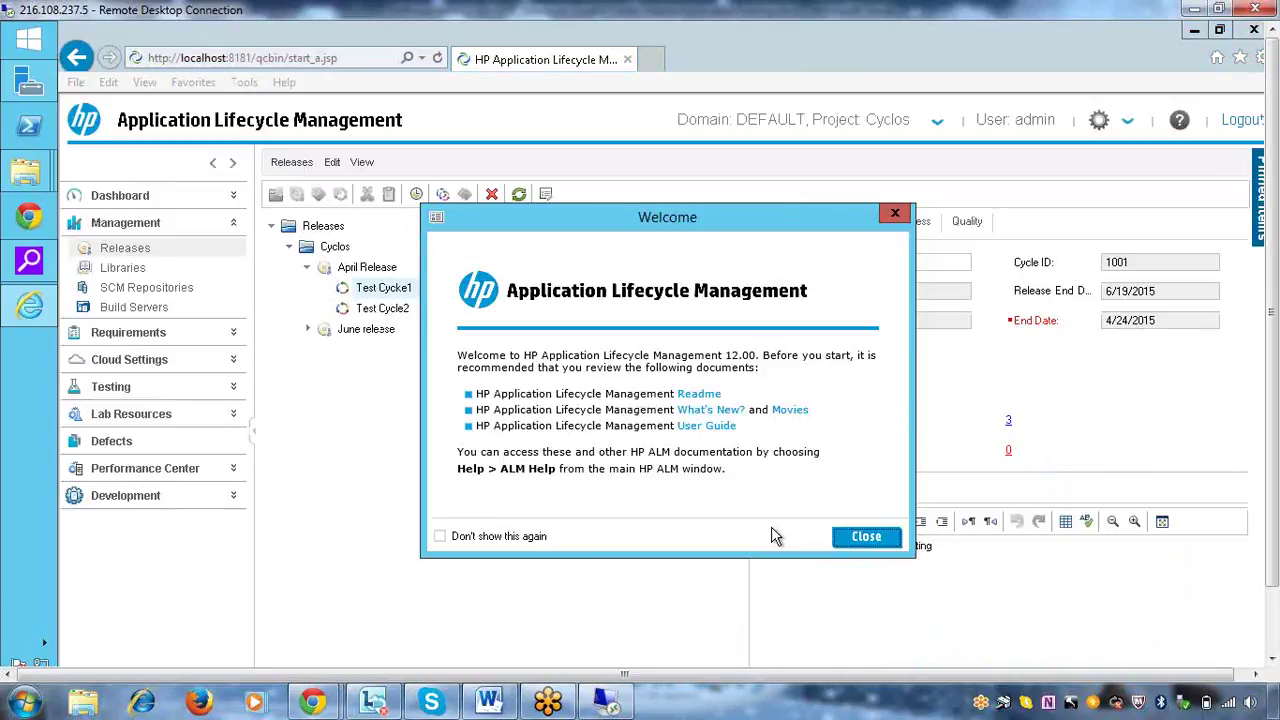
Dismiss the Welcome window and open the Test Lab module
{"action": "left_click", "coordinate": [895, 214]}
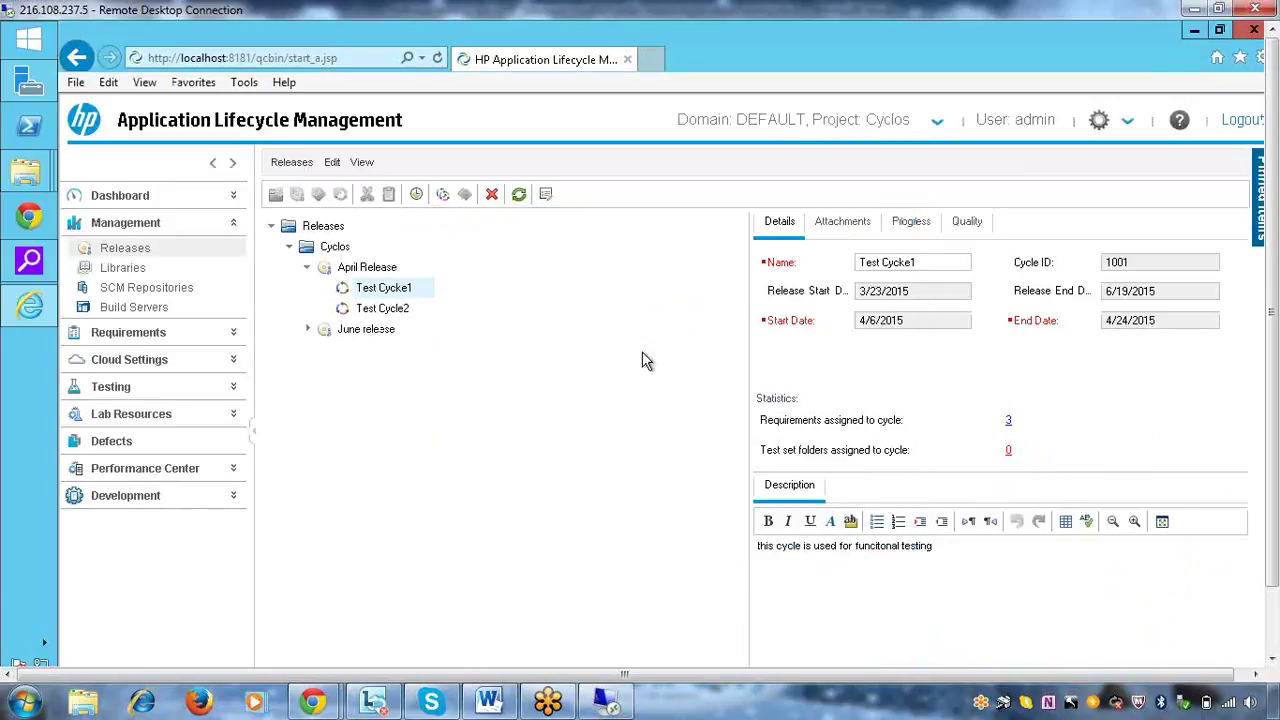
{"action": "left_click", "coordinate": [163, 392]}
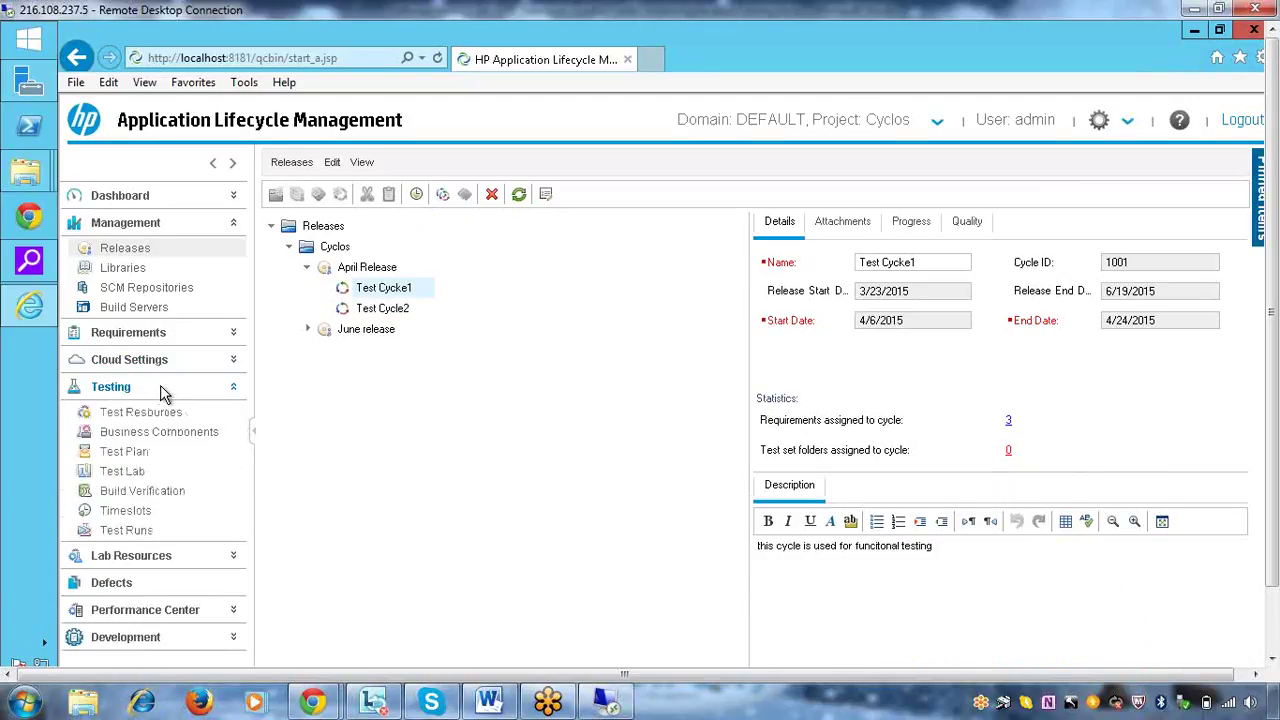
{"action": "left_click", "coordinate": [128, 471]}
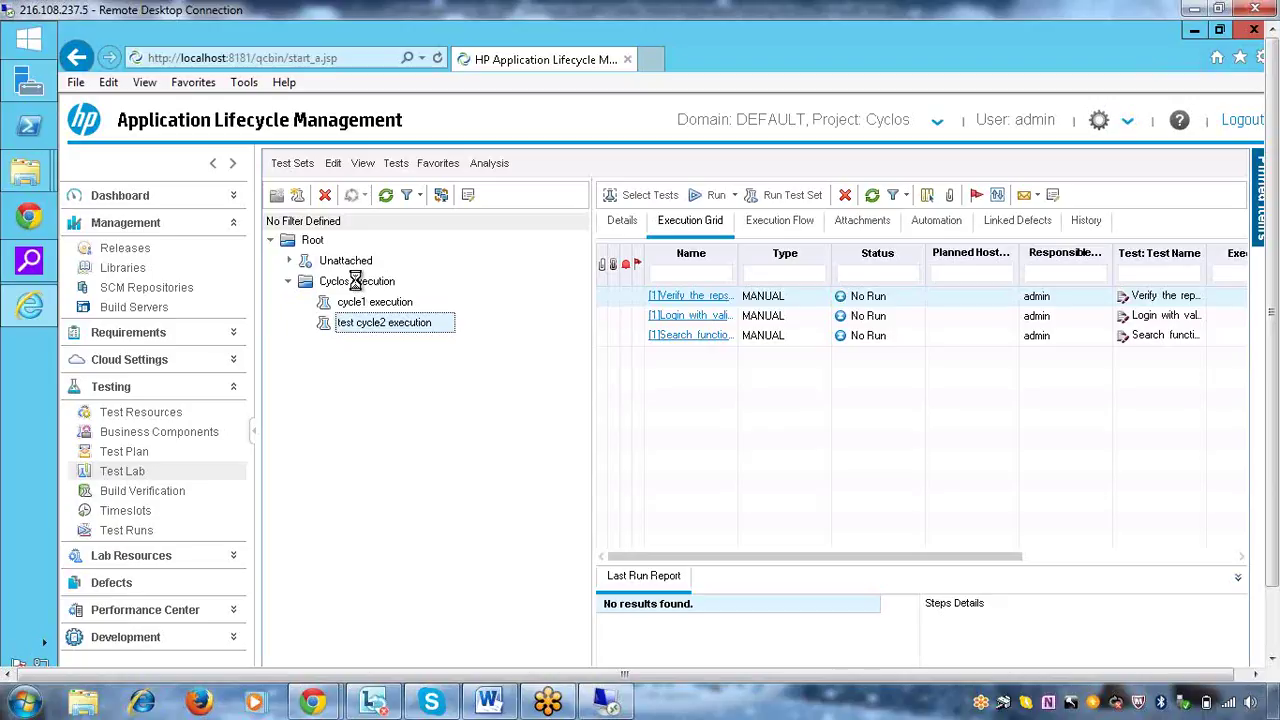
Start a new test set in Cyclos execution, keep the Default type, then cancel it
{"action": "left_click", "coordinate": [355, 281]}
{"action": "right_click", "coordinate": [356, 283]}
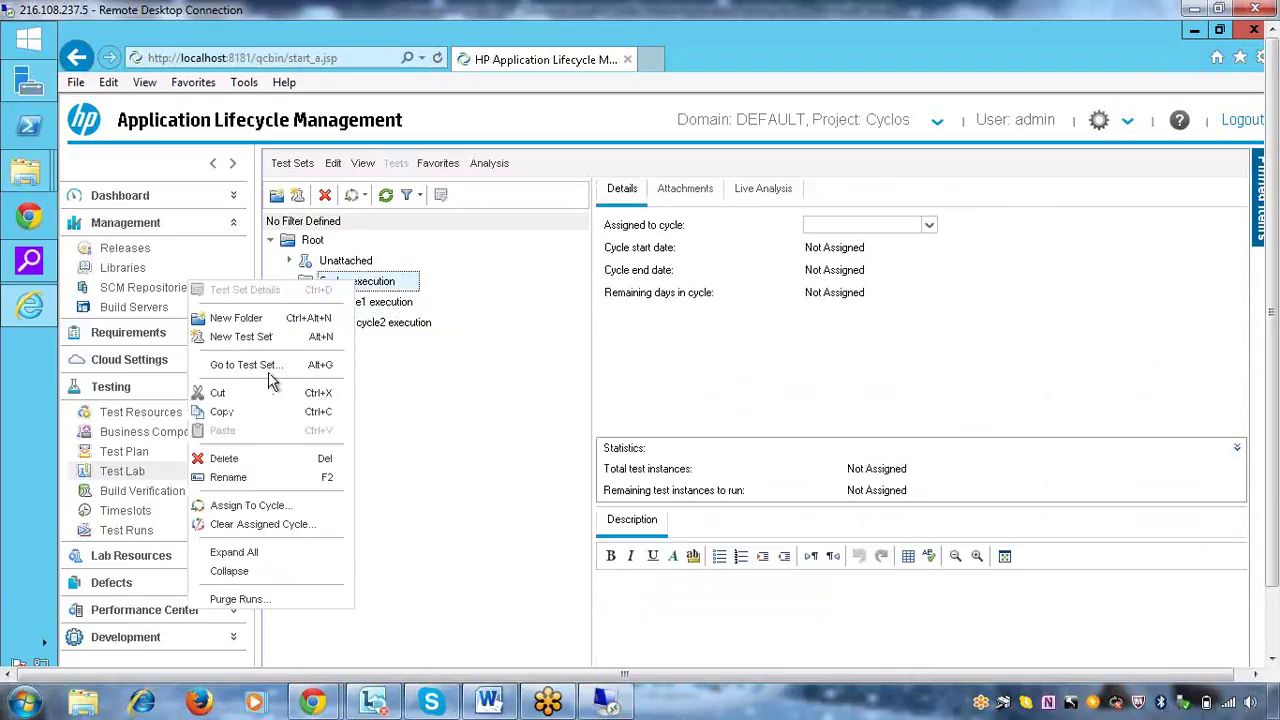
{"action": "left_click", "coordinate": [262, 337]}
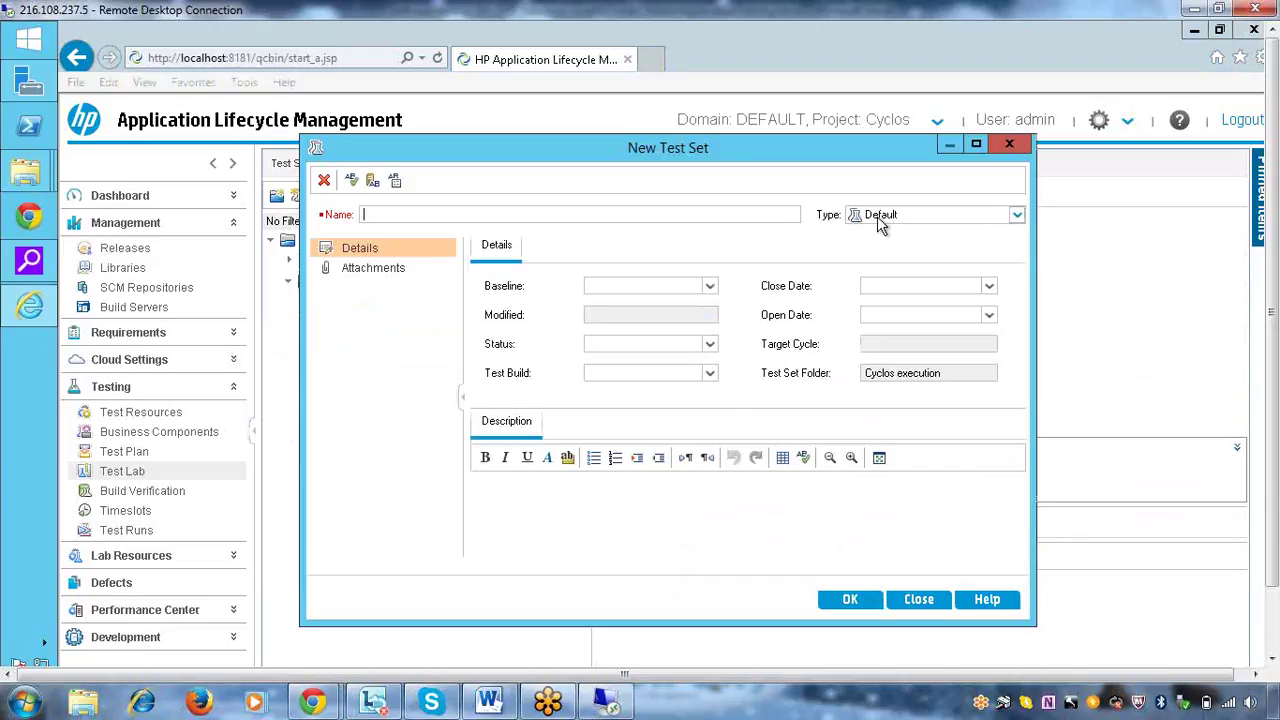
{"action": "left_click", "coordinate": [1017, 216]}
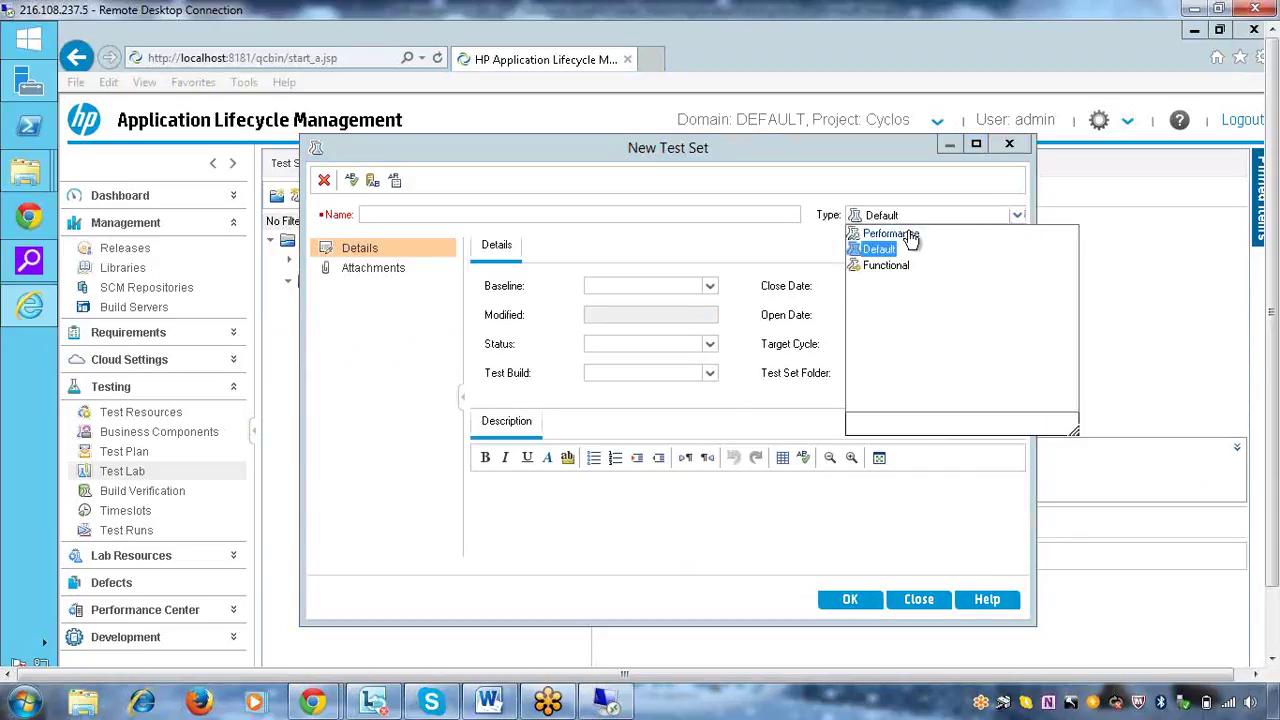
{"action": "left_click", "coordinate": [775, 251]}
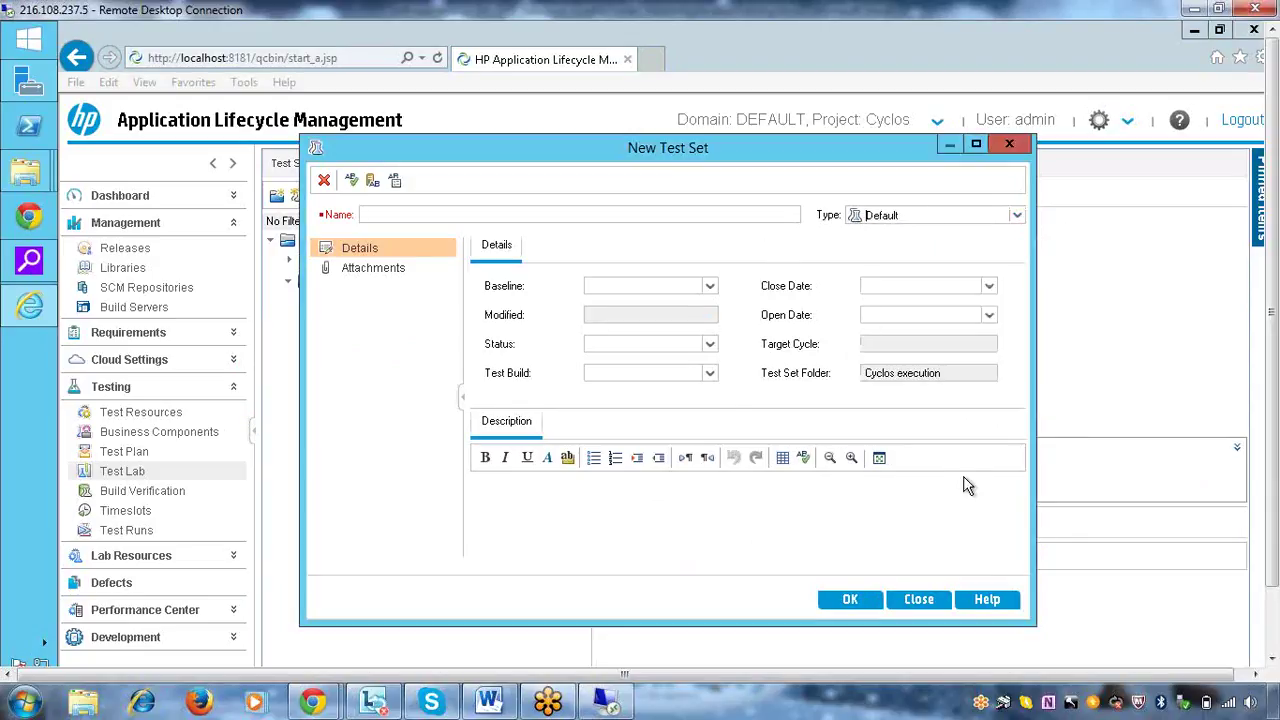
{"action": "left_click", "coordinate": [919, 601]}
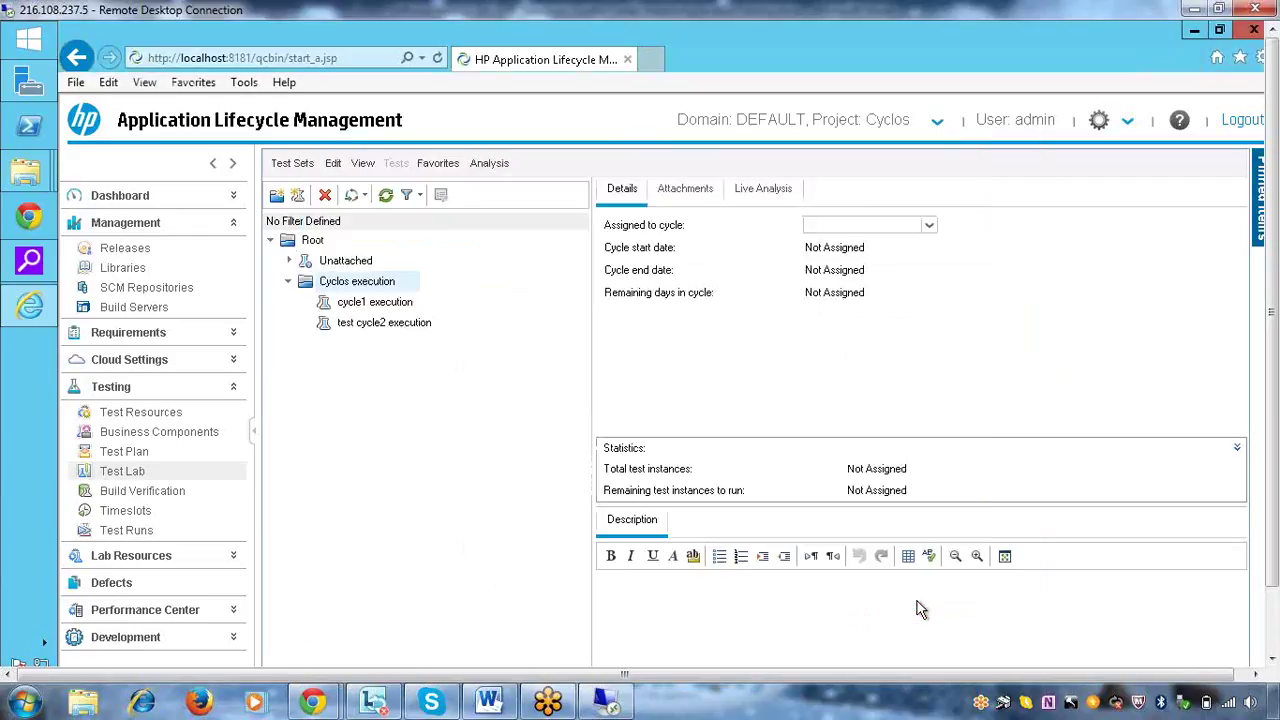
Select the cycle1 execution test set and view its Execution Flow diagram
{"action": "left_click", "coordinate": [350, 306]}
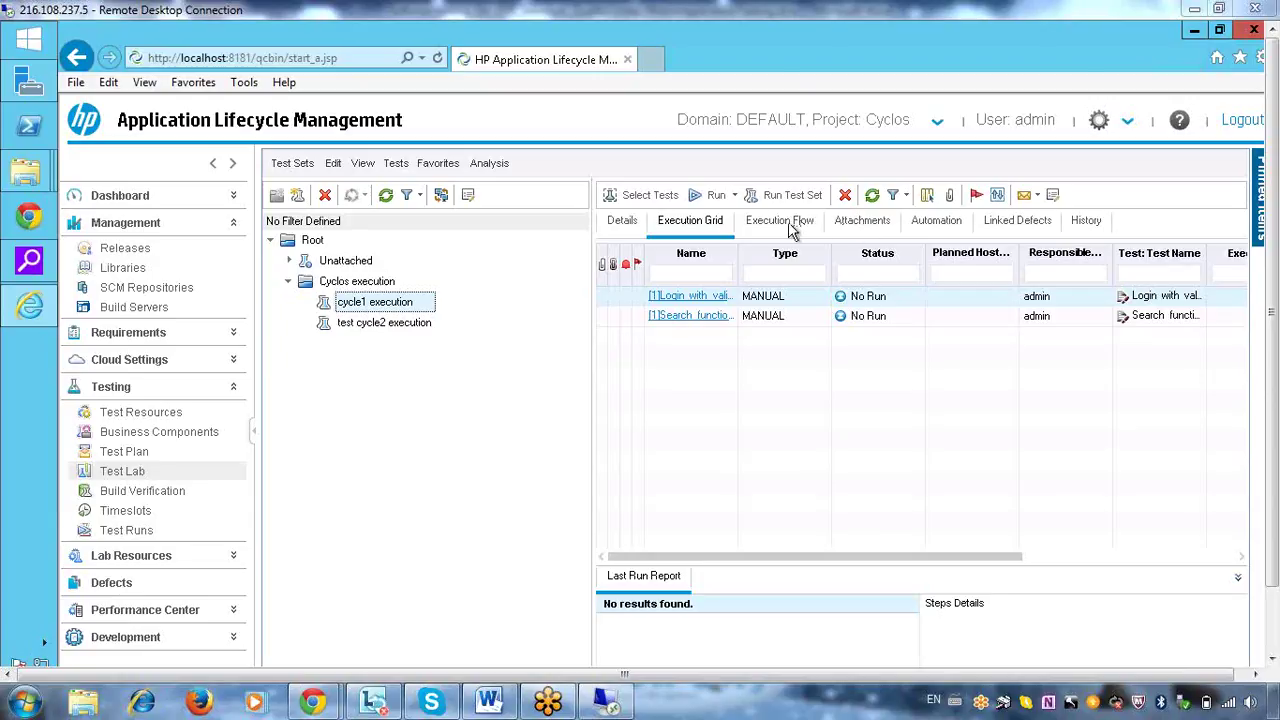
{"action": "left_click", "coordinate": [789, 221]}
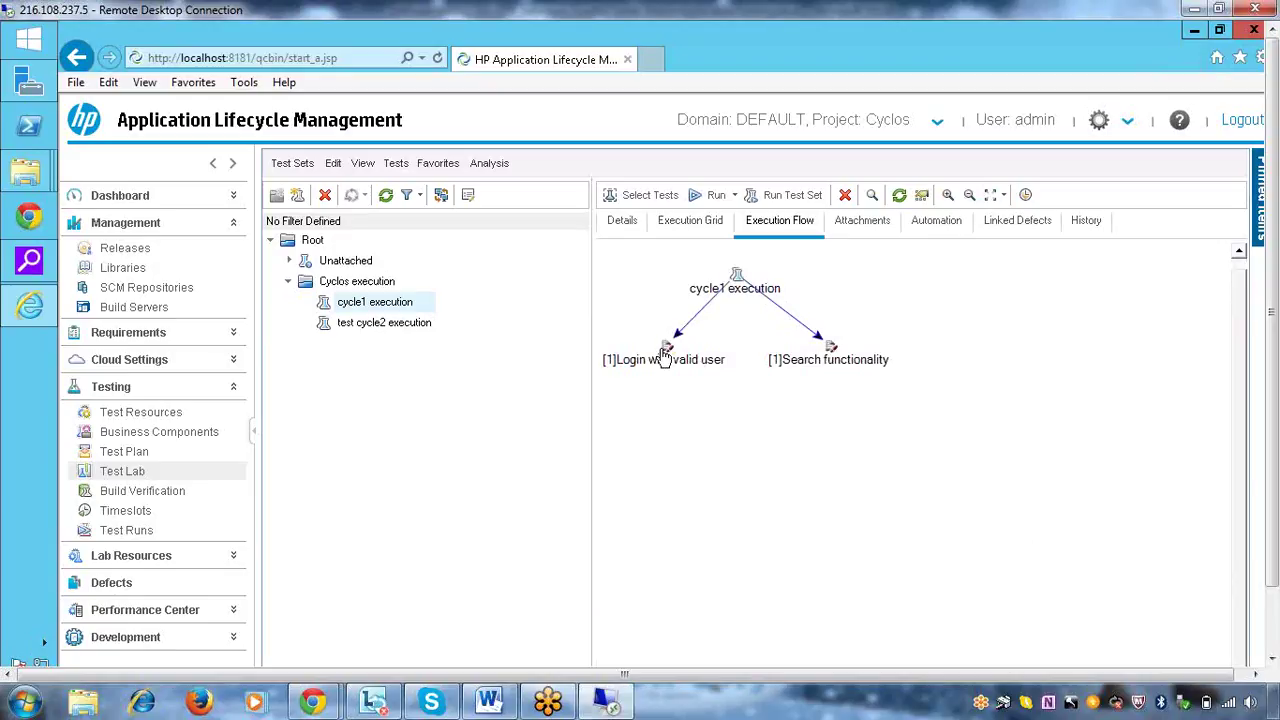
Set Login with valid user to run at a specified date and time, hour 07
{"action": "double_click", "coordinate": [665, 352]}
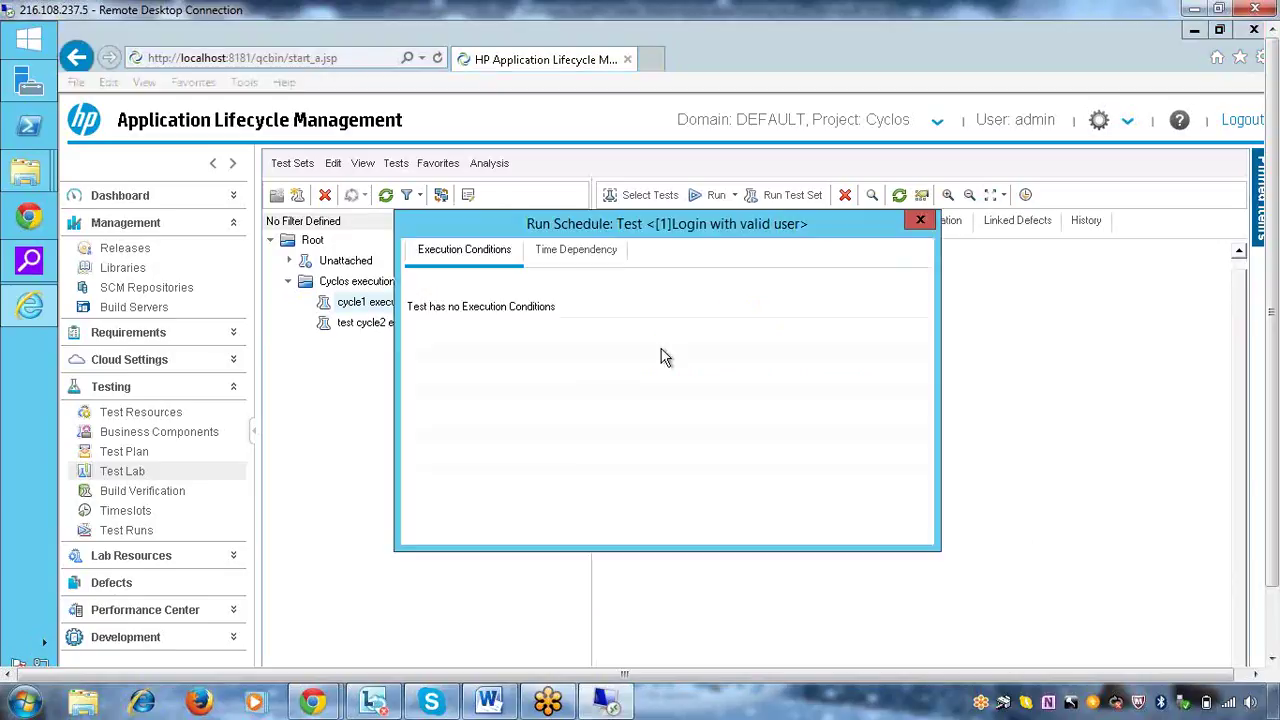
{"action": "left_click", "coordinate": [568, 252]}
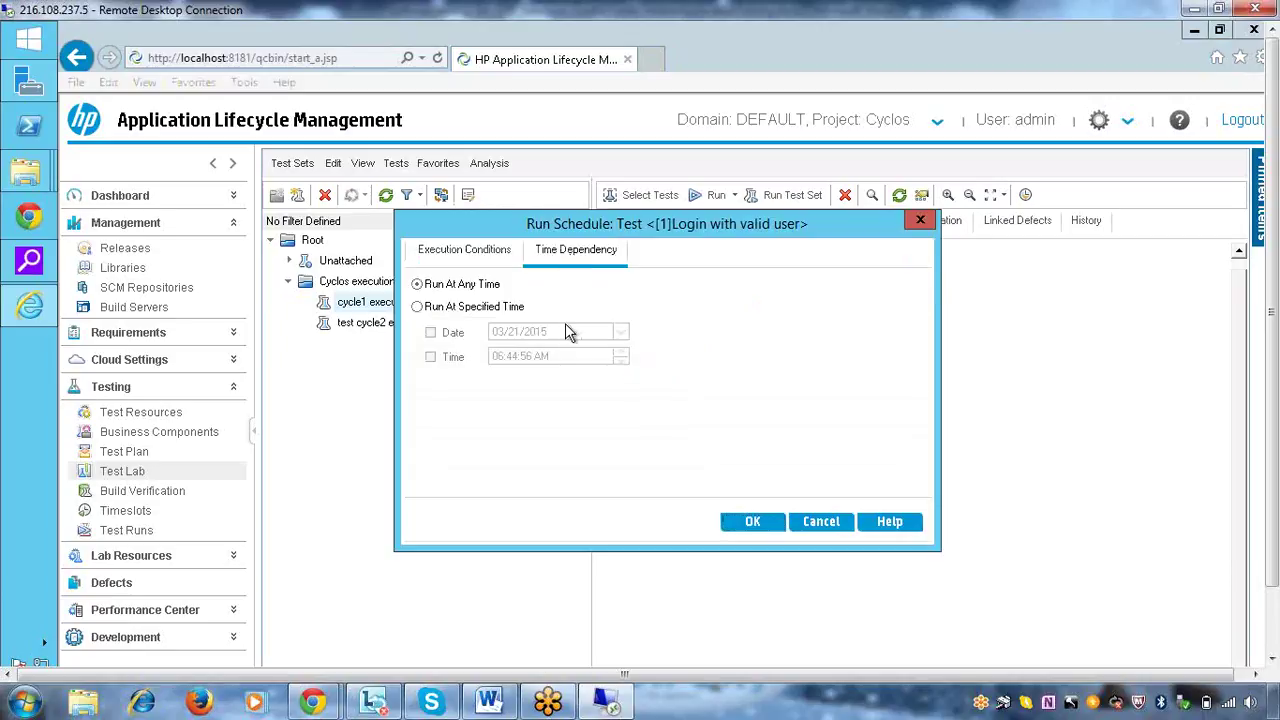
{"action": "left_click", "coordinate": [487, 310]}
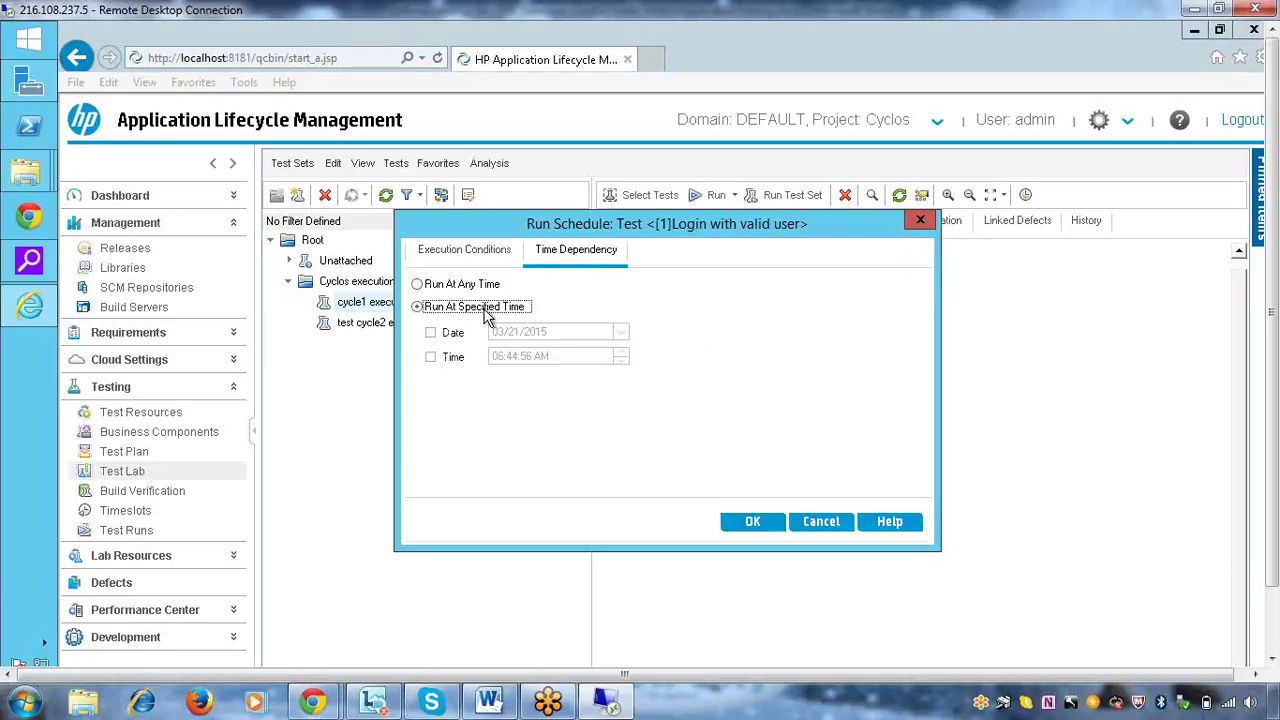
{"action": "left_click", "coordinate": [444, 336]}
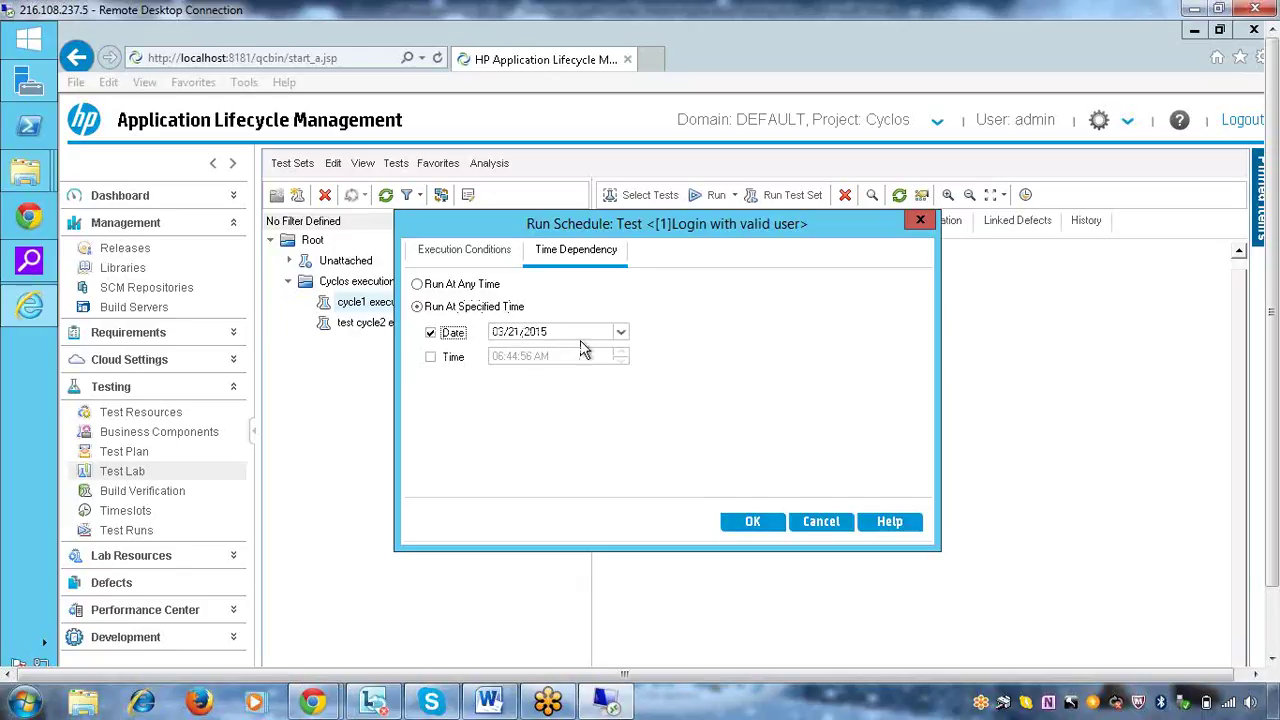
{"action": "left_click", "coordinate": [431, 357]}
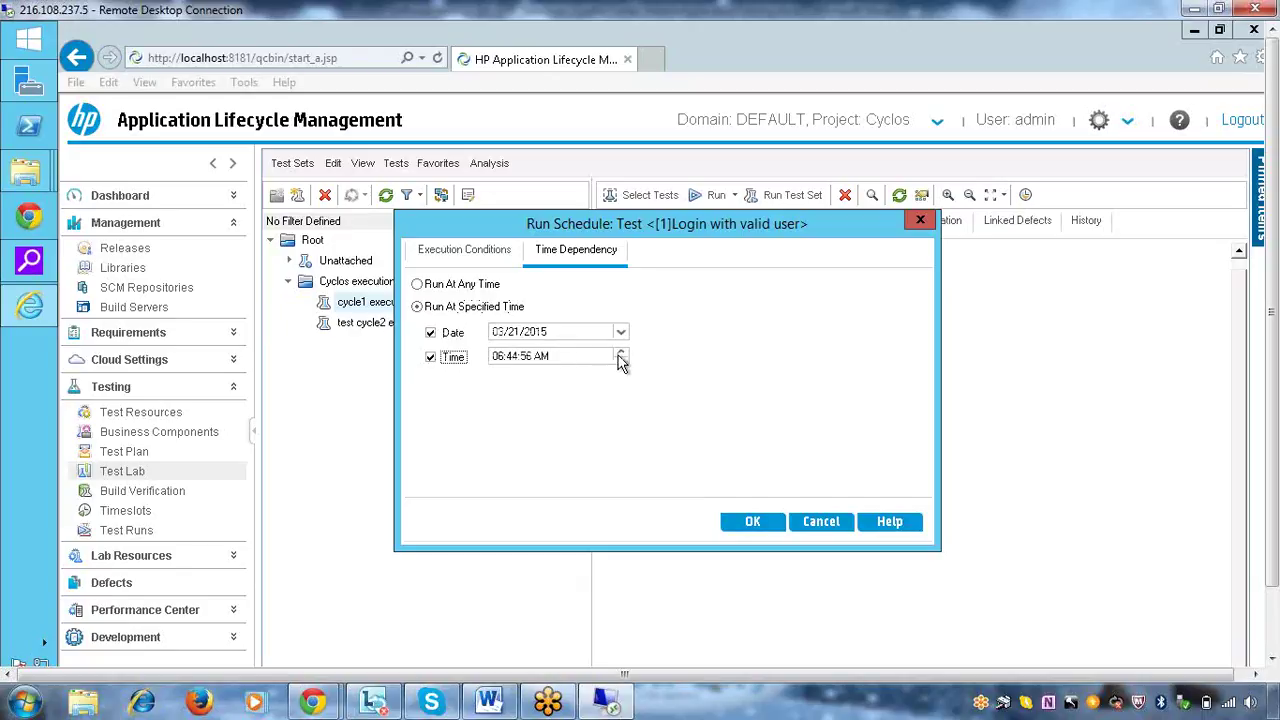
{"action": "left_click", "coordinate": [521, 358]}
{"action": "type", "text": "7"}
{"action": "left_click", "coordinate": [753, 523]}
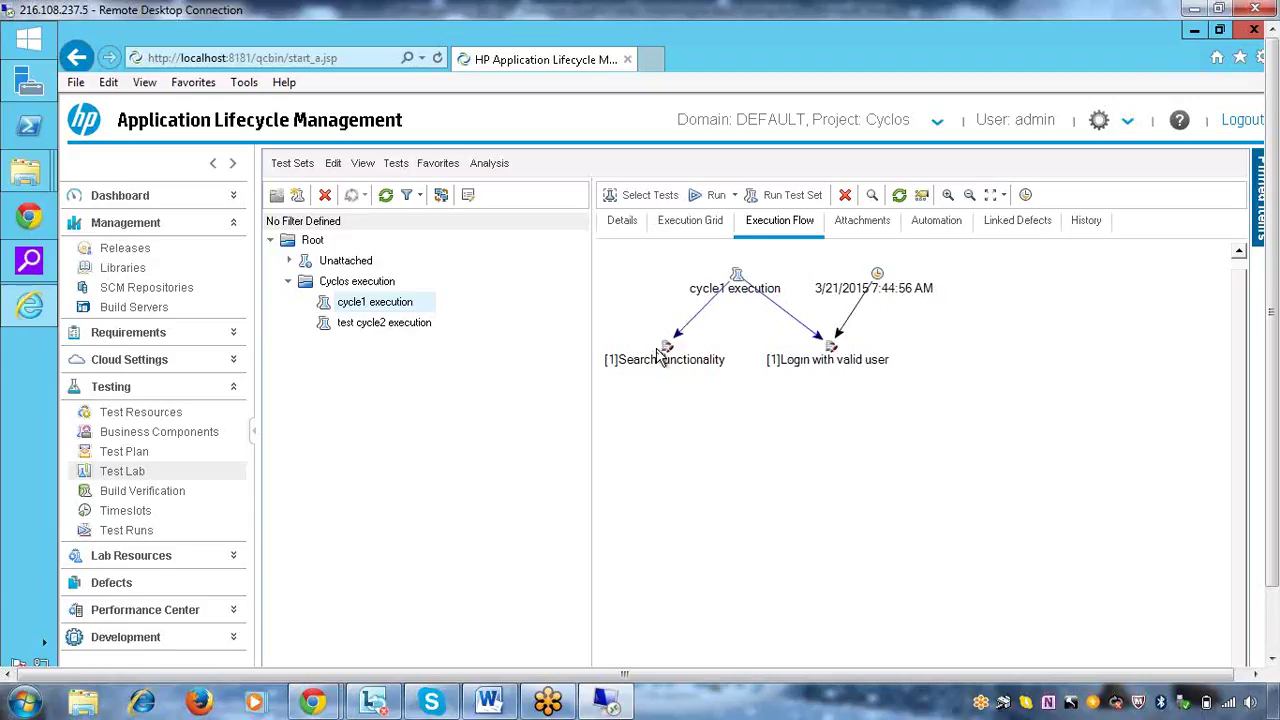
Set Search functionality to run at a specified time on March 22, 2015, with time enabled
{"action": "left_click", "coordinate": [824, 367]}
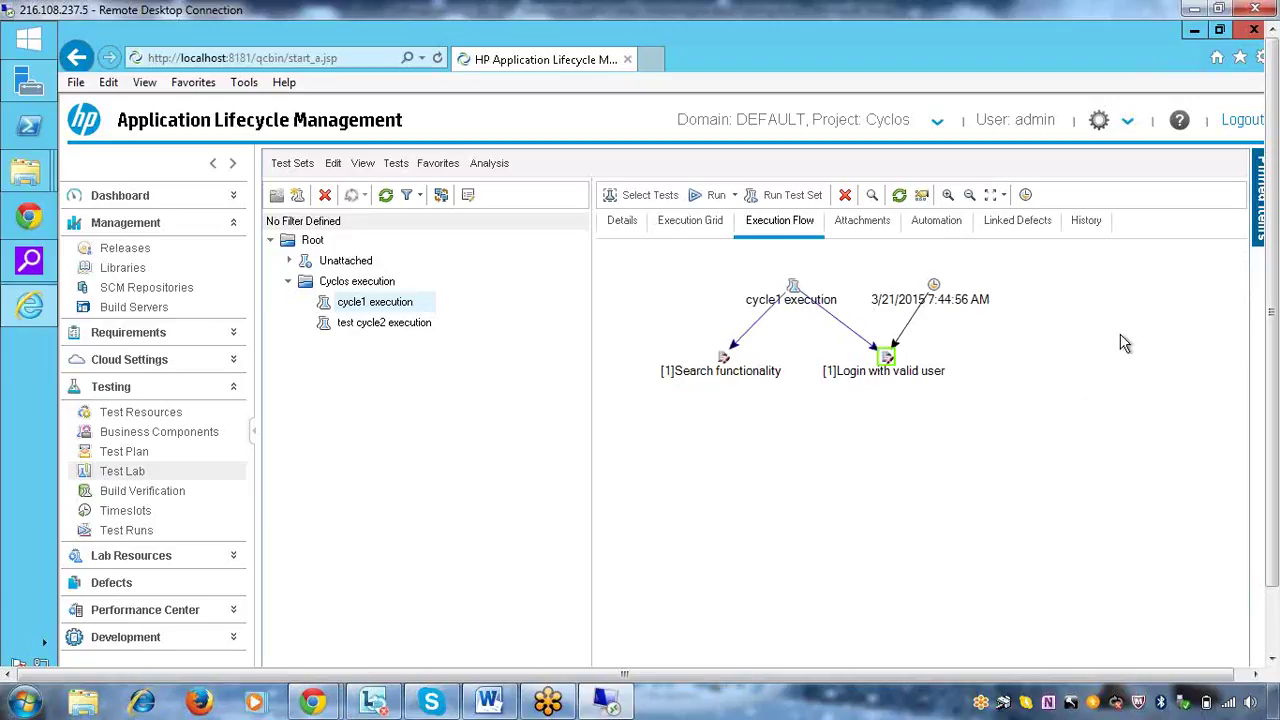
{"action": "left_click", "coordinate": [731, 368]}
{"action": "double_click", "coordinate": [733, 370]}
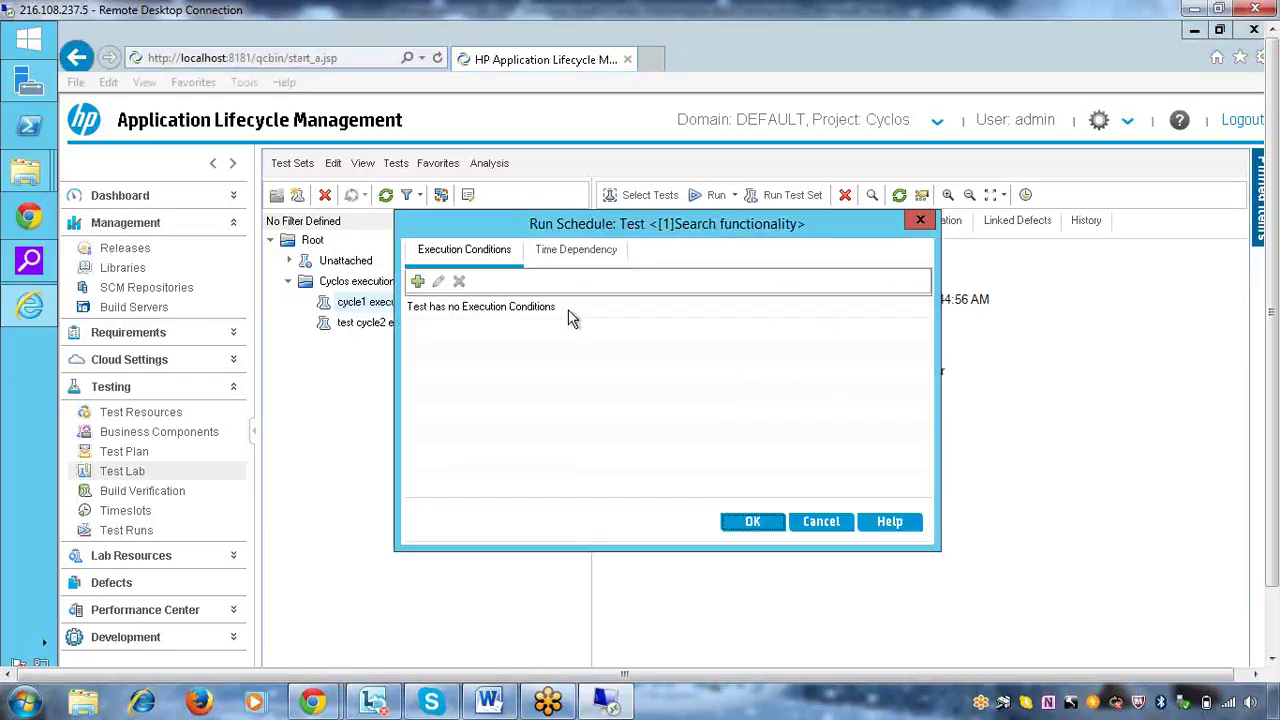
{"action": "left_click", "coordinate": [560, 252]}
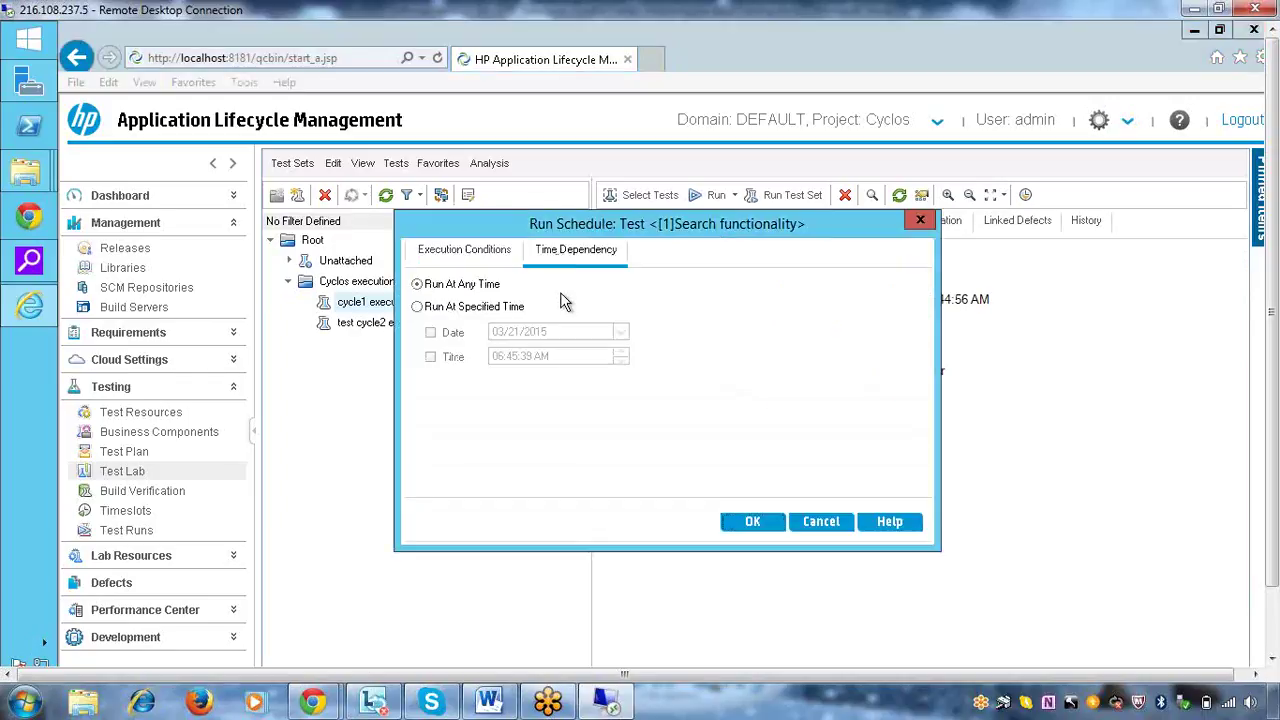
{"action": "left_click", "coordinate": [472, 312]}
{"action": "left_click", "coordinate": [431, 332]}
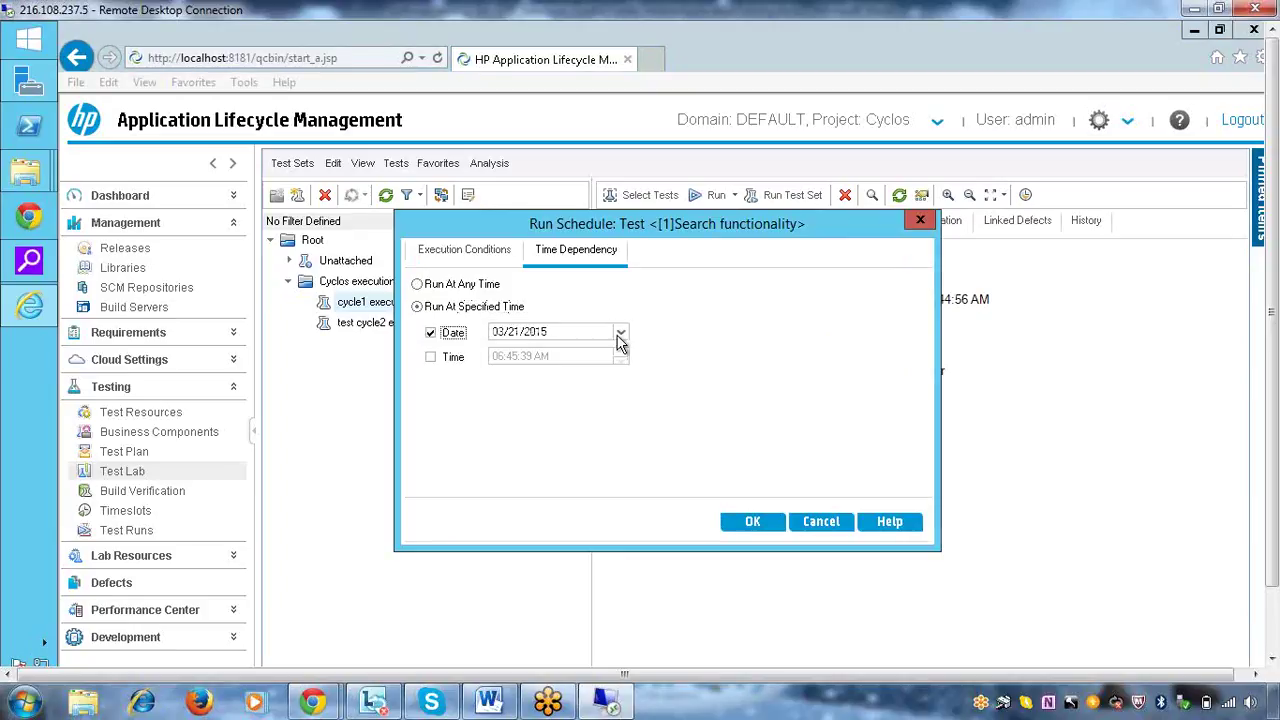
{"action": "left_click", "coordinate": [620, 336]}
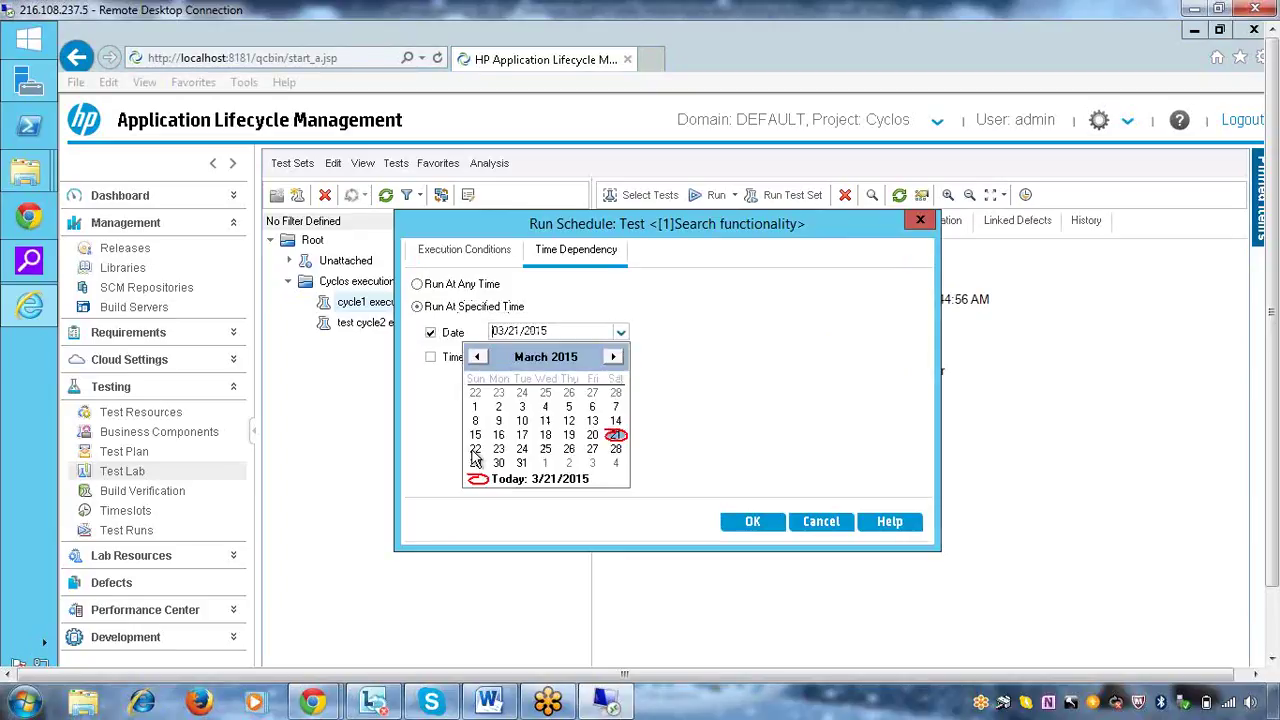
{"action": "left_click", "coordinate": [475, 450]}
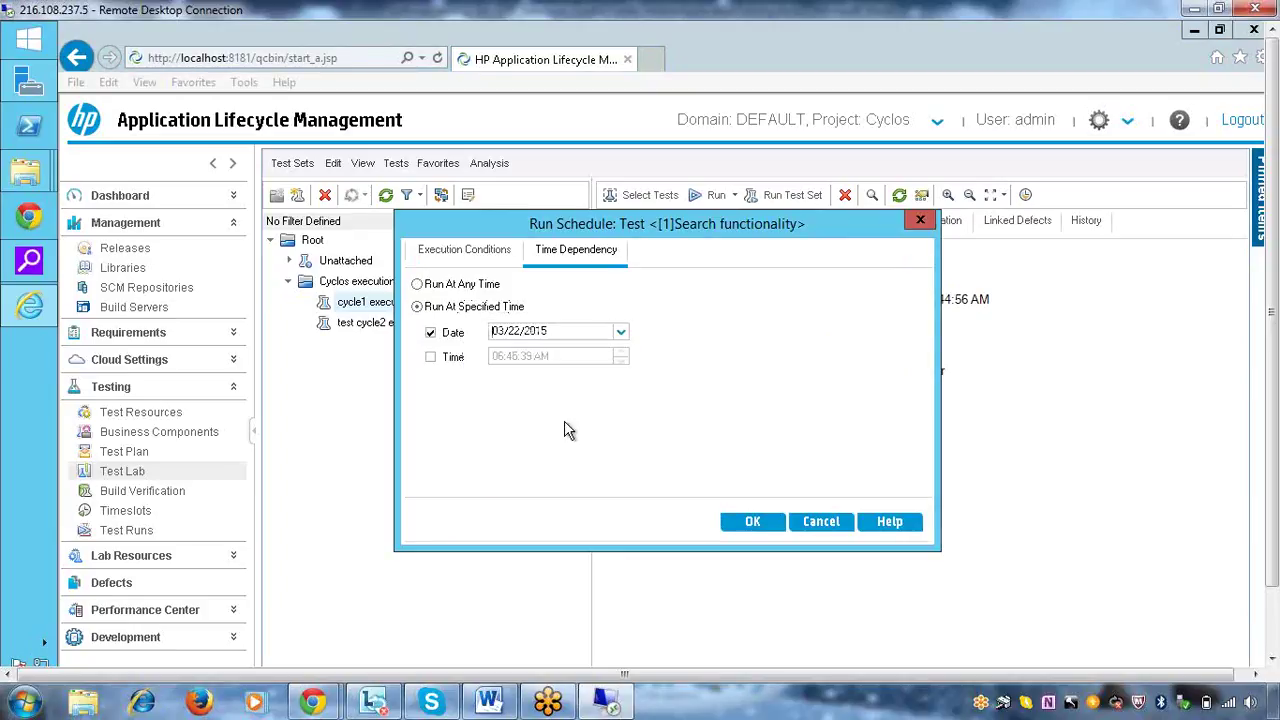
{"action": "left_click", "coordinate": [431, 358]}
{"action": "left_click", "coordinate": [765, 526]}
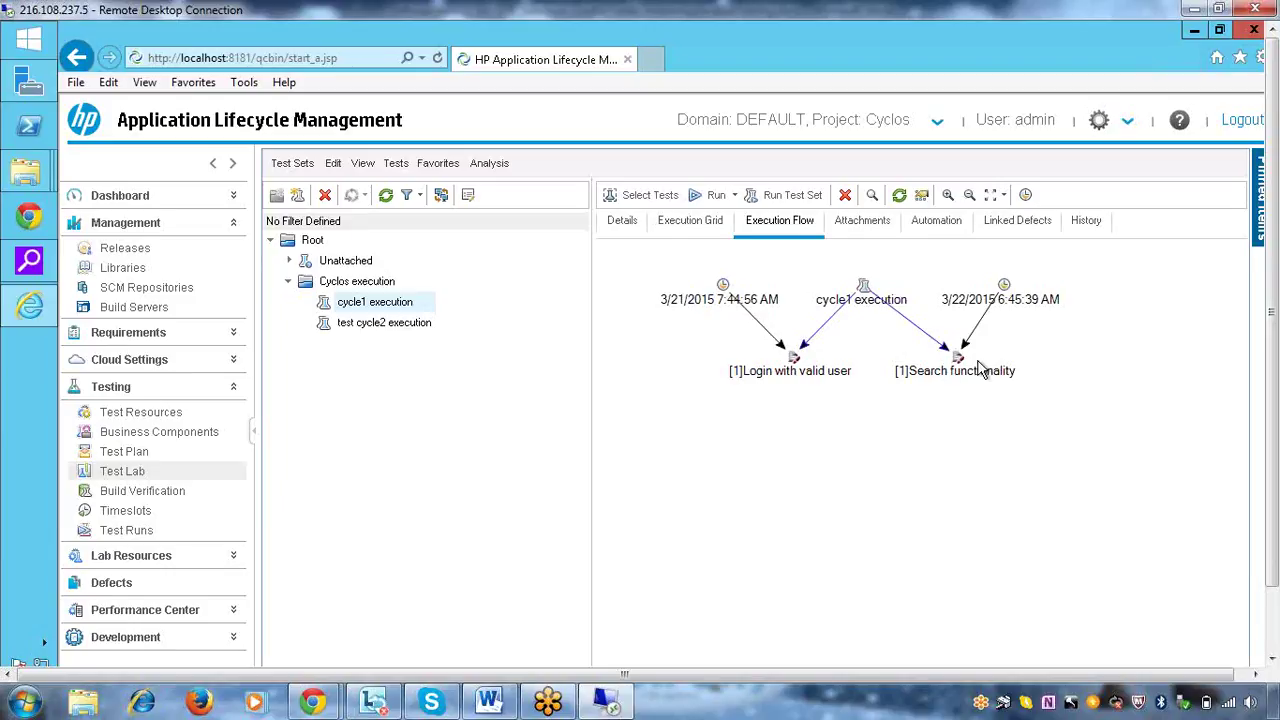
Add an execution condition so Search functionality runs after Login with valid user is Finished
{"action": "double_click", "coordinate": [958, 362]}
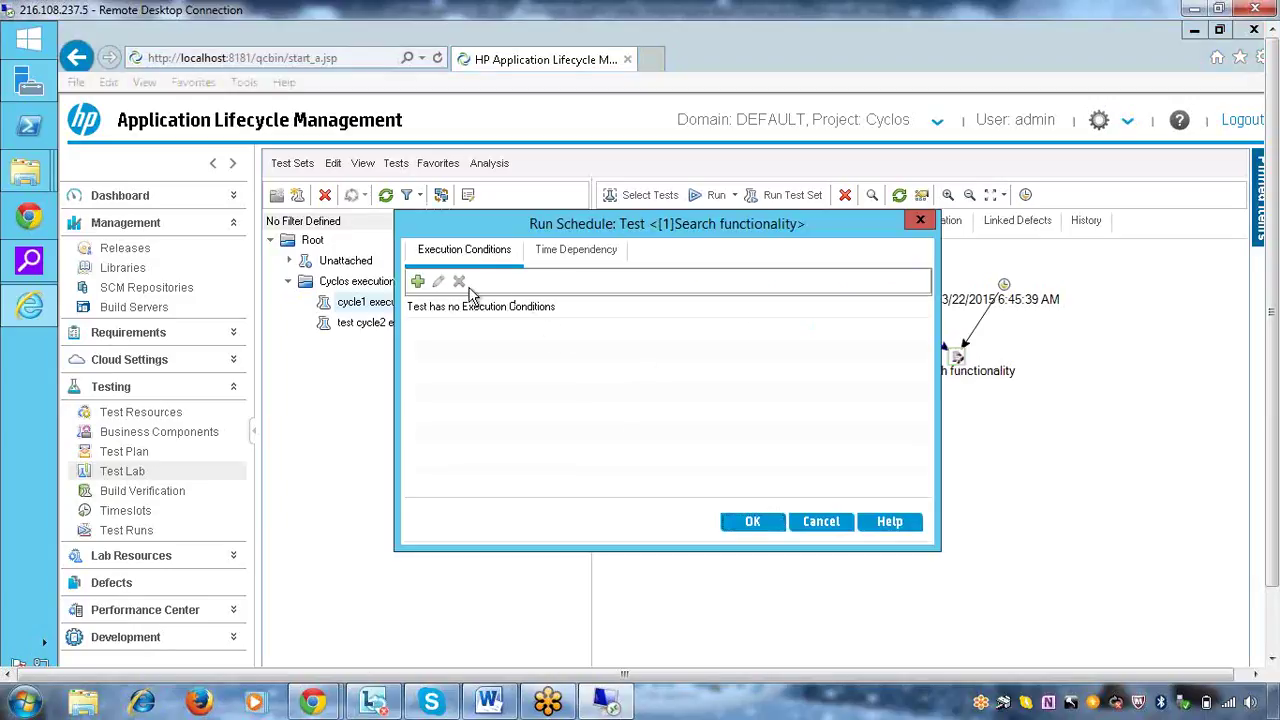
{"action": "left_click", "coordinate": [420, 283]}
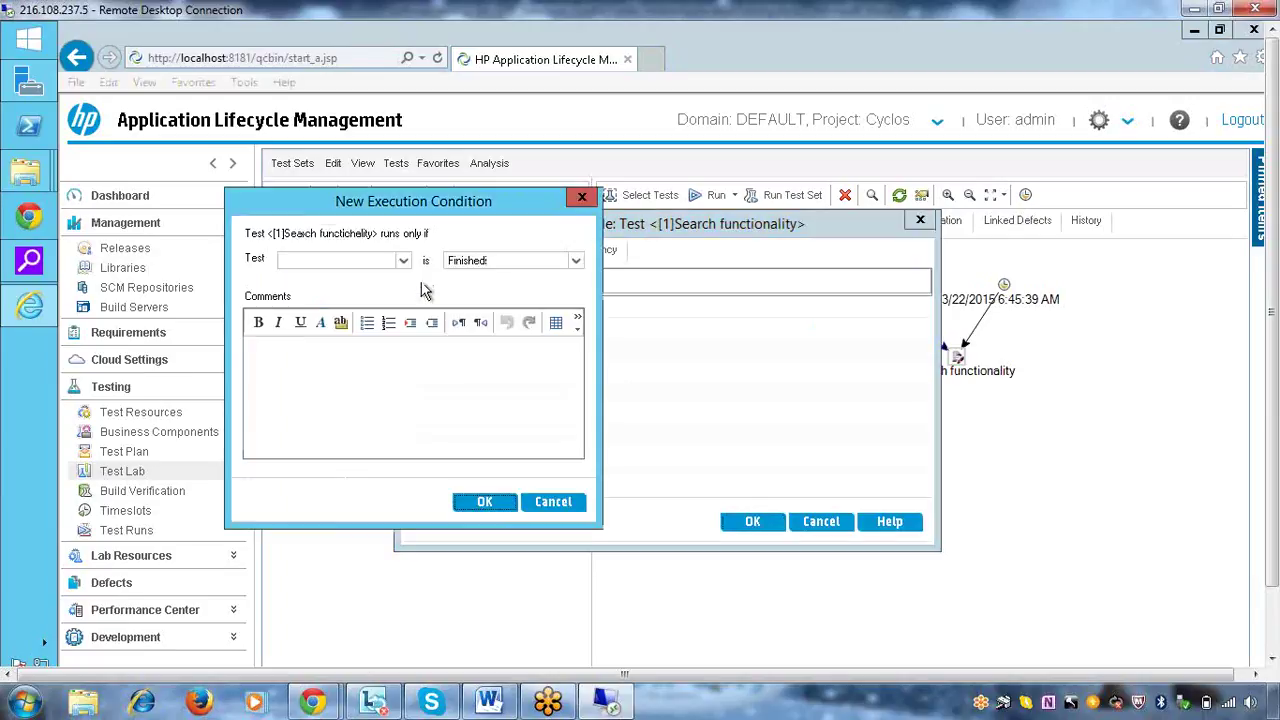
{"action": "left_click_drag", "start_coordinate": [447, 218], "coordinate": [773, 241]}
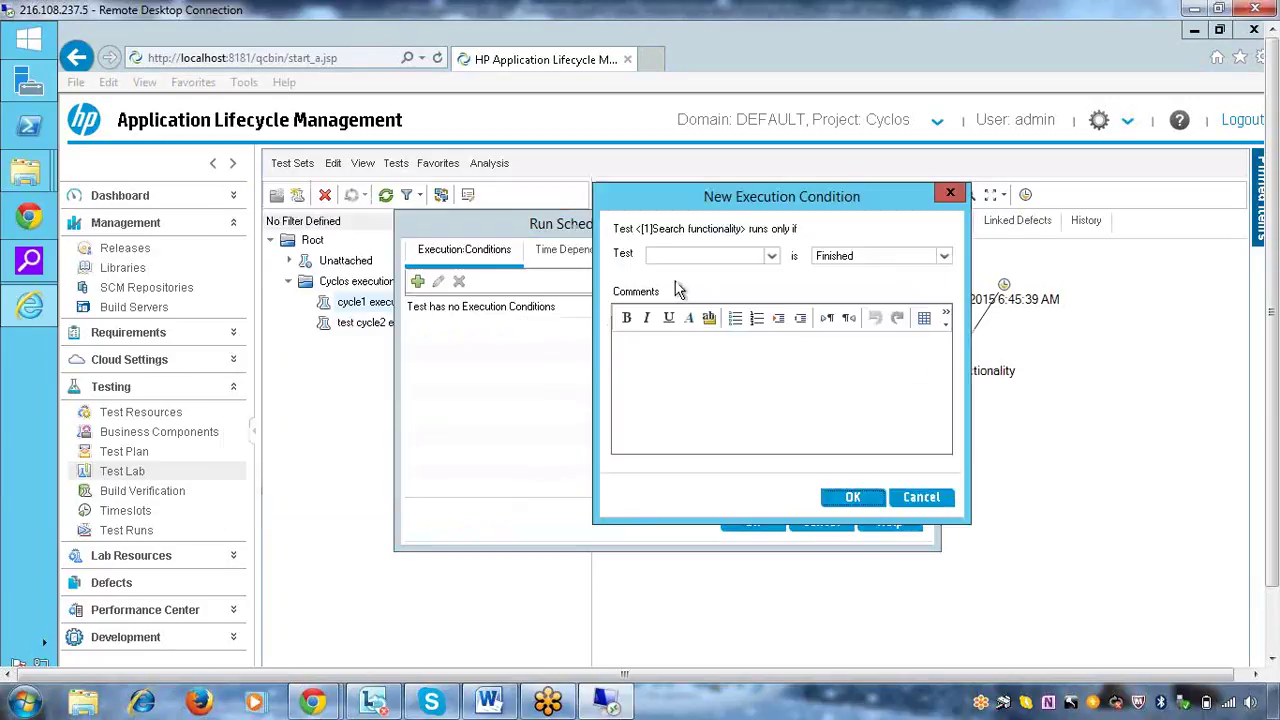
{"action": "left_click", "coordinate": [771, 257]}
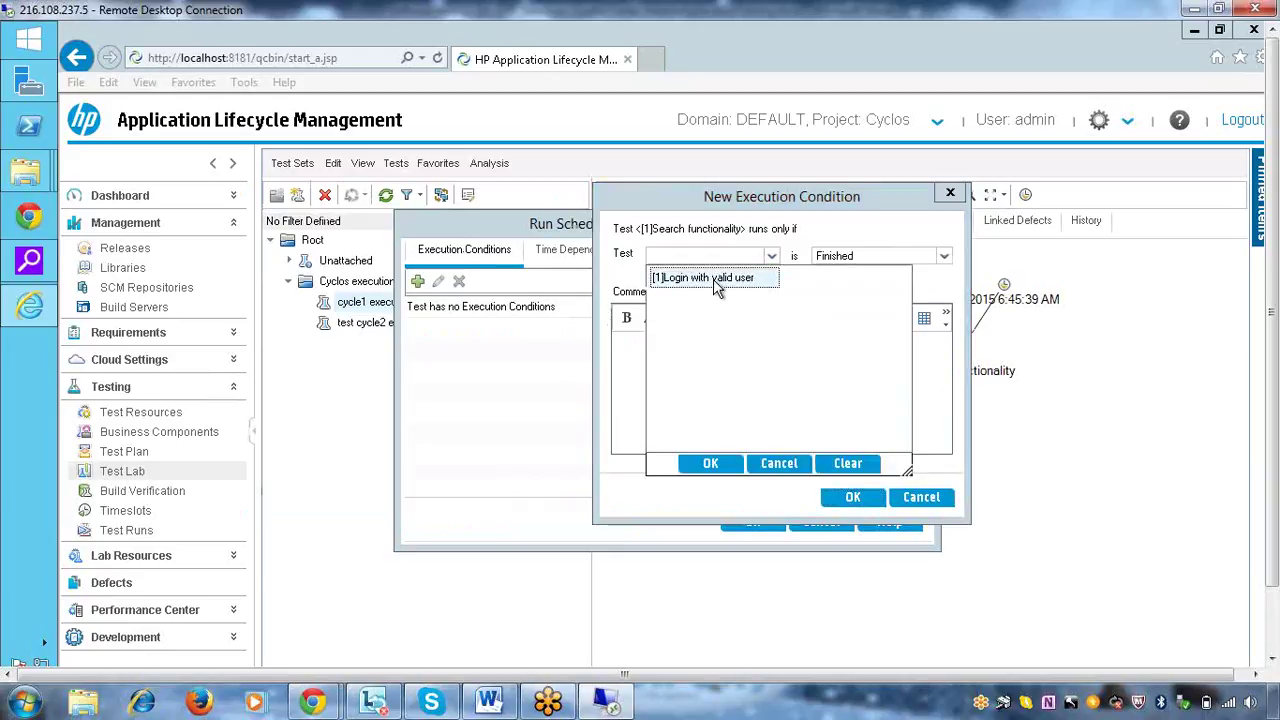
{"action": "left_click", "coordinate": [712, 463]}
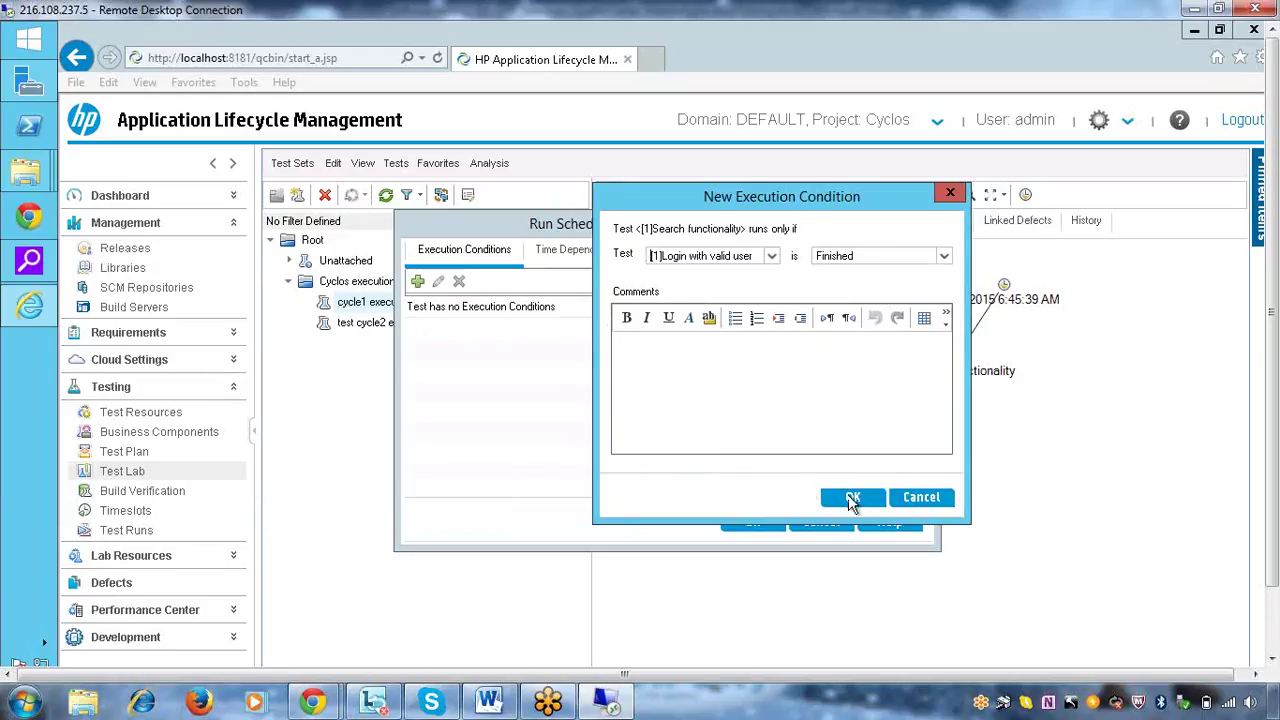
{"action": "left_click", "coordinate": [852, 499]}
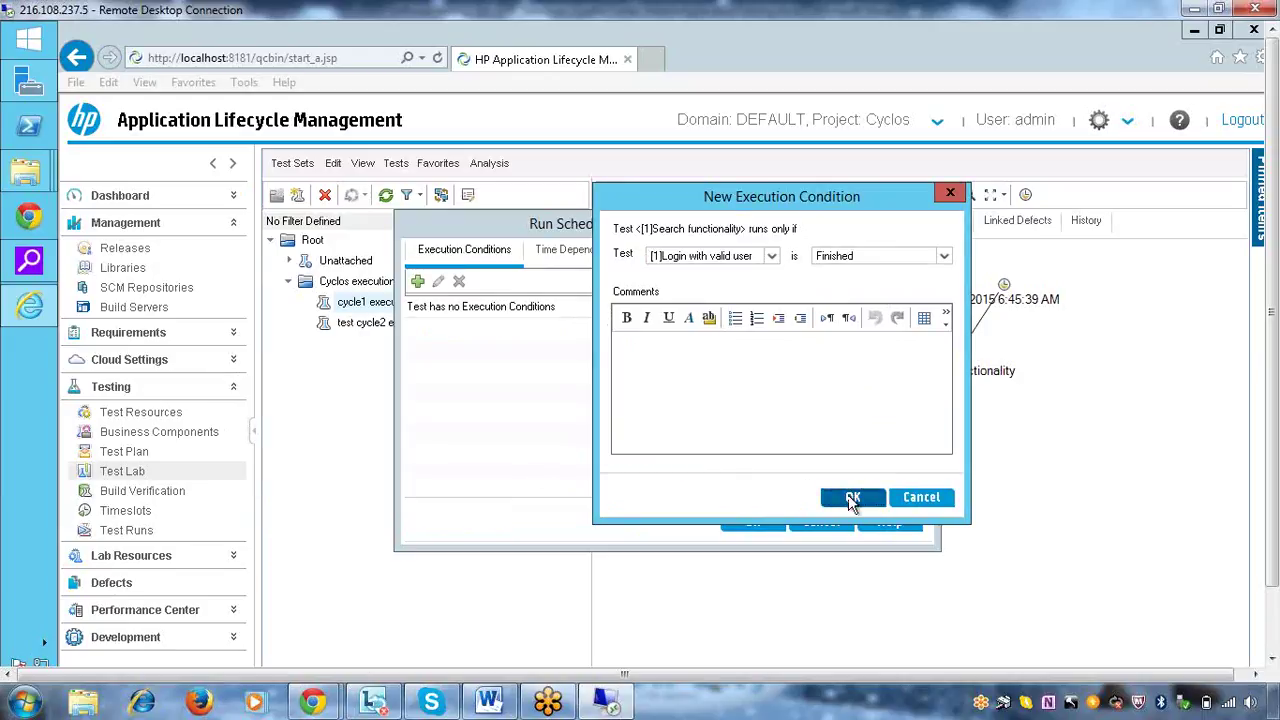
{"action": "left_click", "coordinate": [852, 499]}
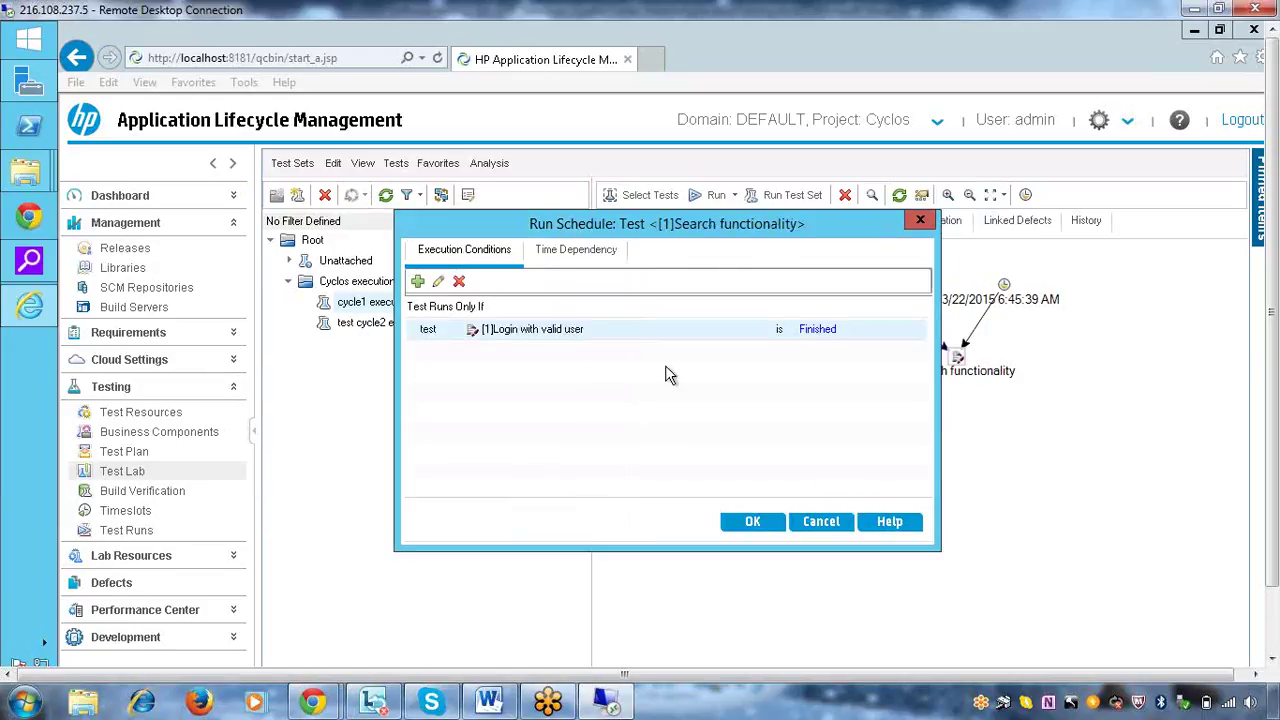
{"action": "left_click", "coordinate": [743, 520]}
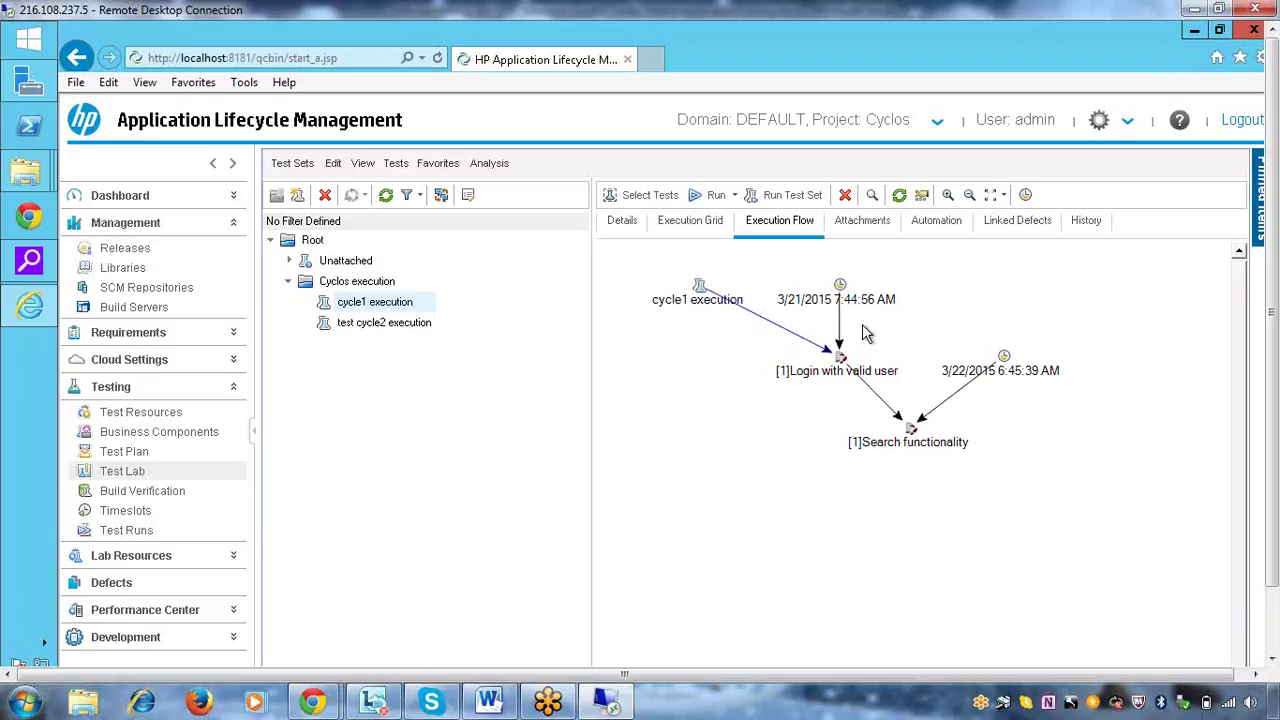
Show cycle1 execution's Automation settings for handling failed automated tests
{"action": "left_click", "coordinate": [952, 228]}
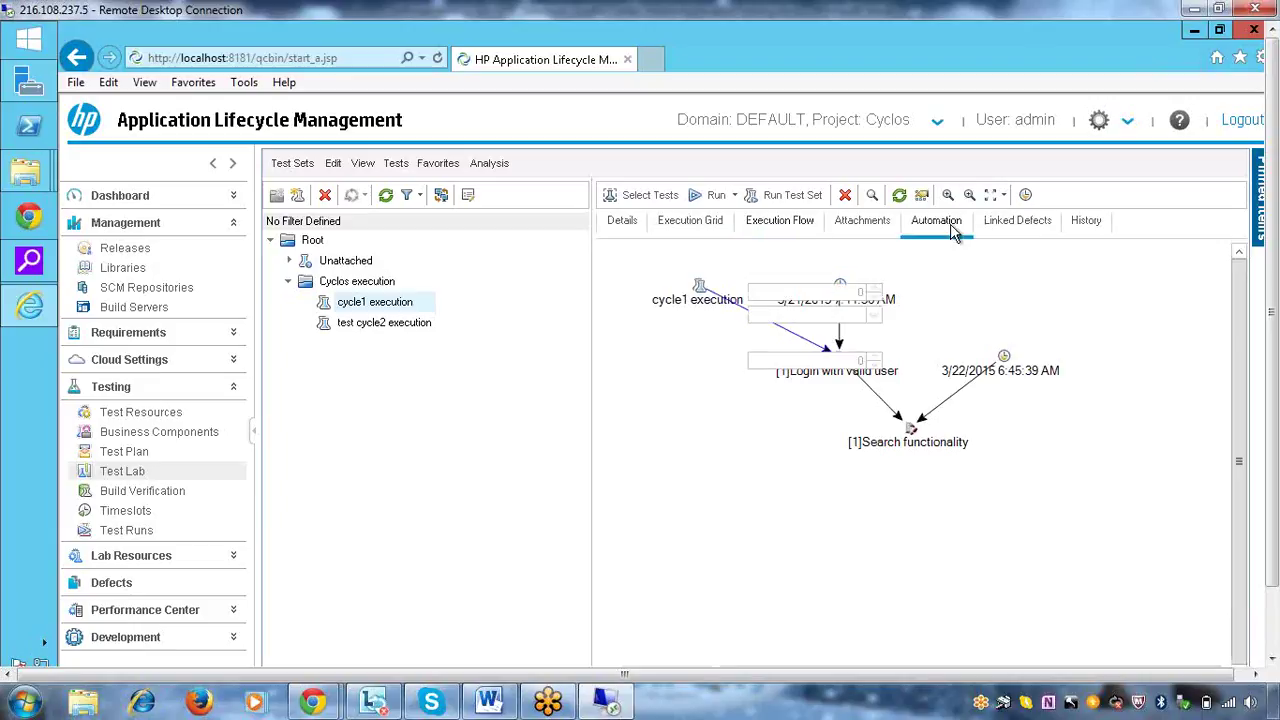
Review cycle1 execution's Linked Defects, History and Details tabs, then return to its Execution Grid
{"action": "left_click", "coordinate": [1028, 225]}
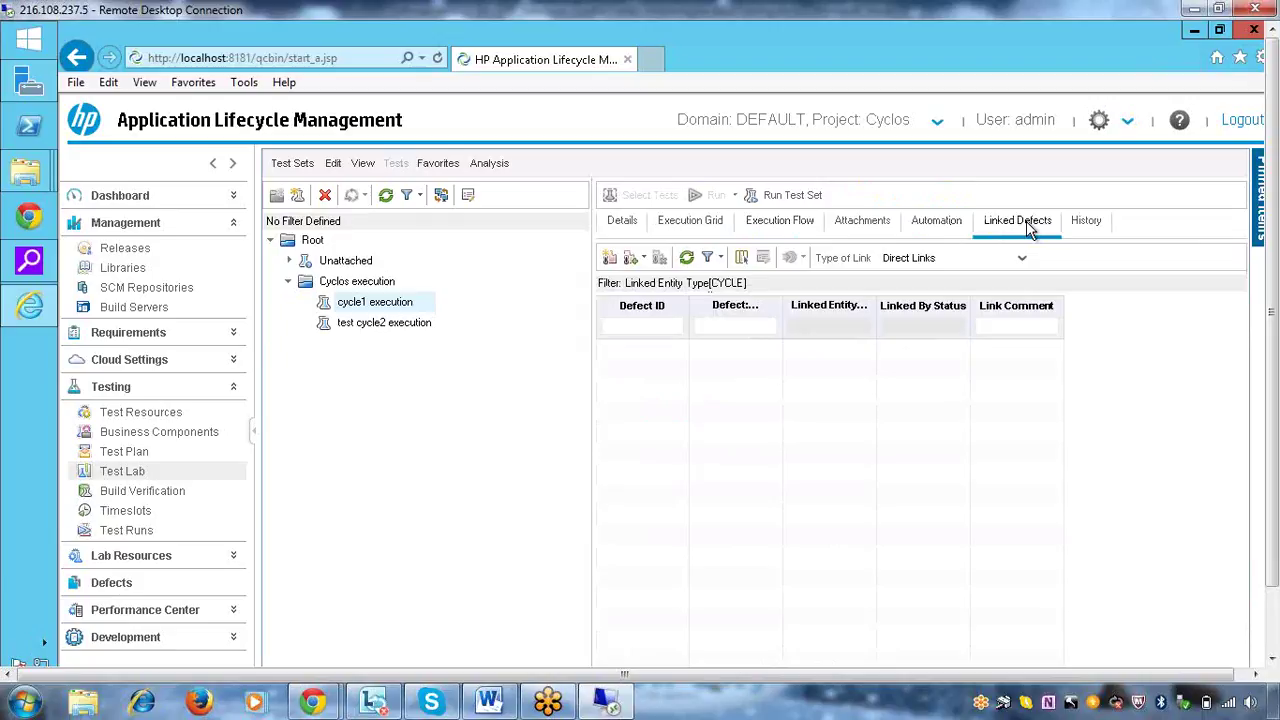
{"action": "left_click", "coordinate": [1091, 228]}
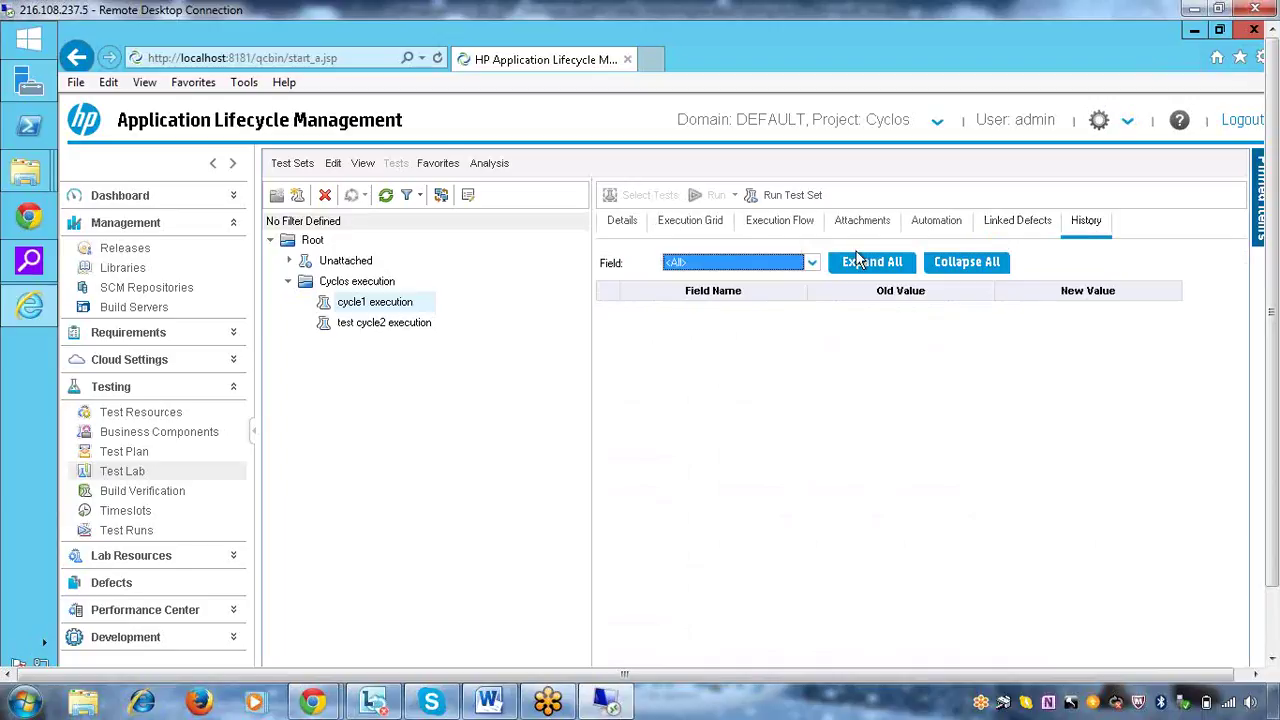
{"action": "left_click", "coordinate": [617, 222]}
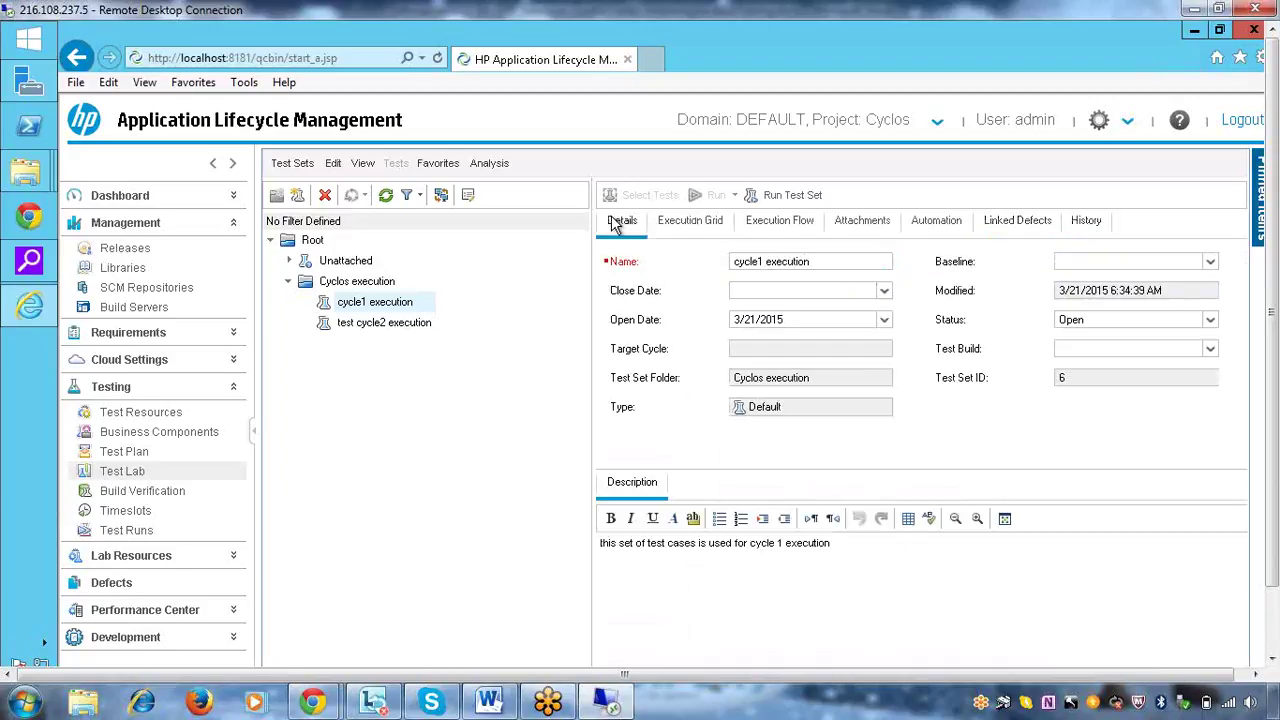
{"action": "left_click", "coordinate": [688, 223]}
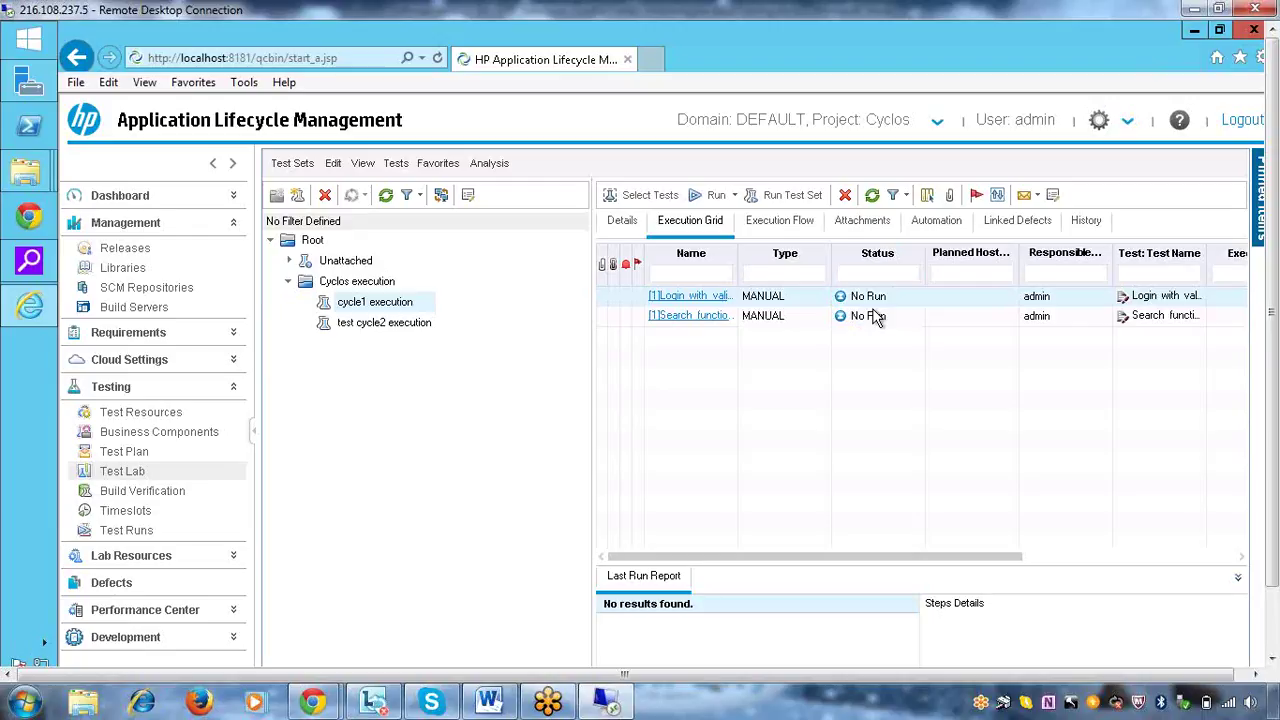
Start and begin a manual run of the Login with valid user test
{"action": "left_click", "coordinate": [700, 196]}
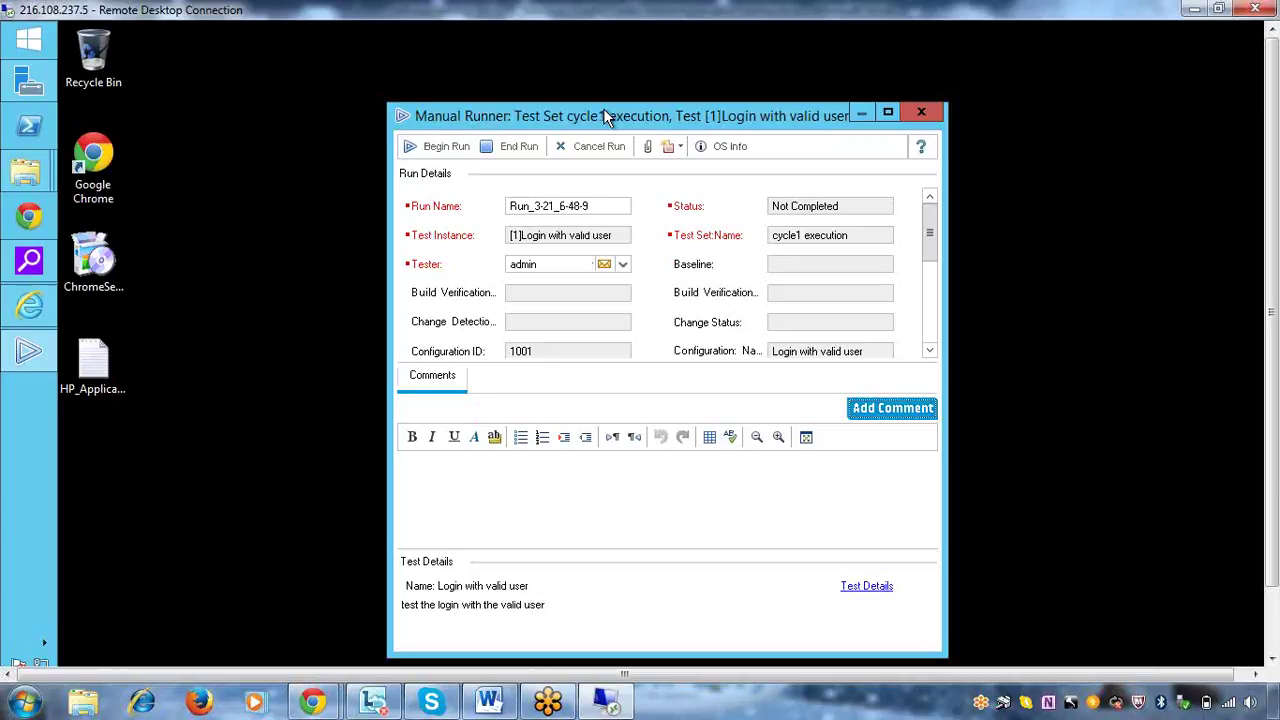
{"action": "left_click", "coordinate": [429, 146]}
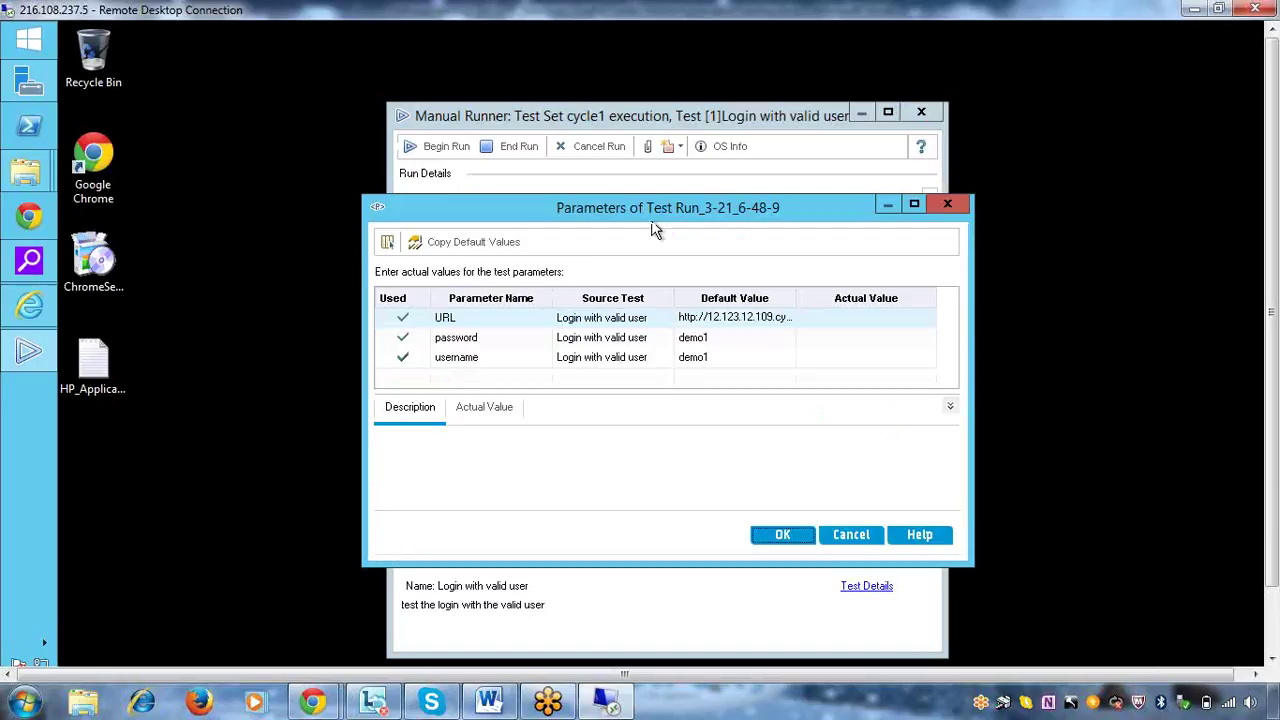
Inspect the password parameter's default and actual values, then accept the run parameters
{"action": "left_click_drag", "start_coordinate": [646, 212], "coordinate": [744, 191]}
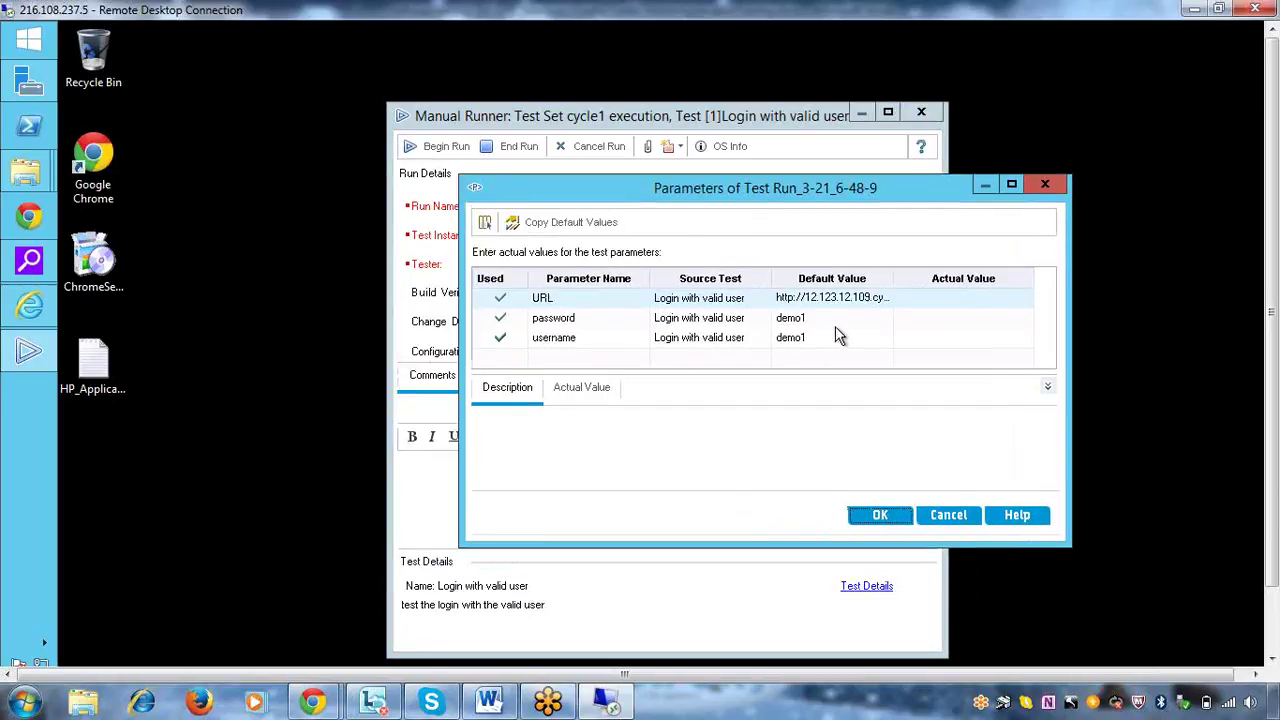
{"action": "left_click", "coordinate": [832, 318]}
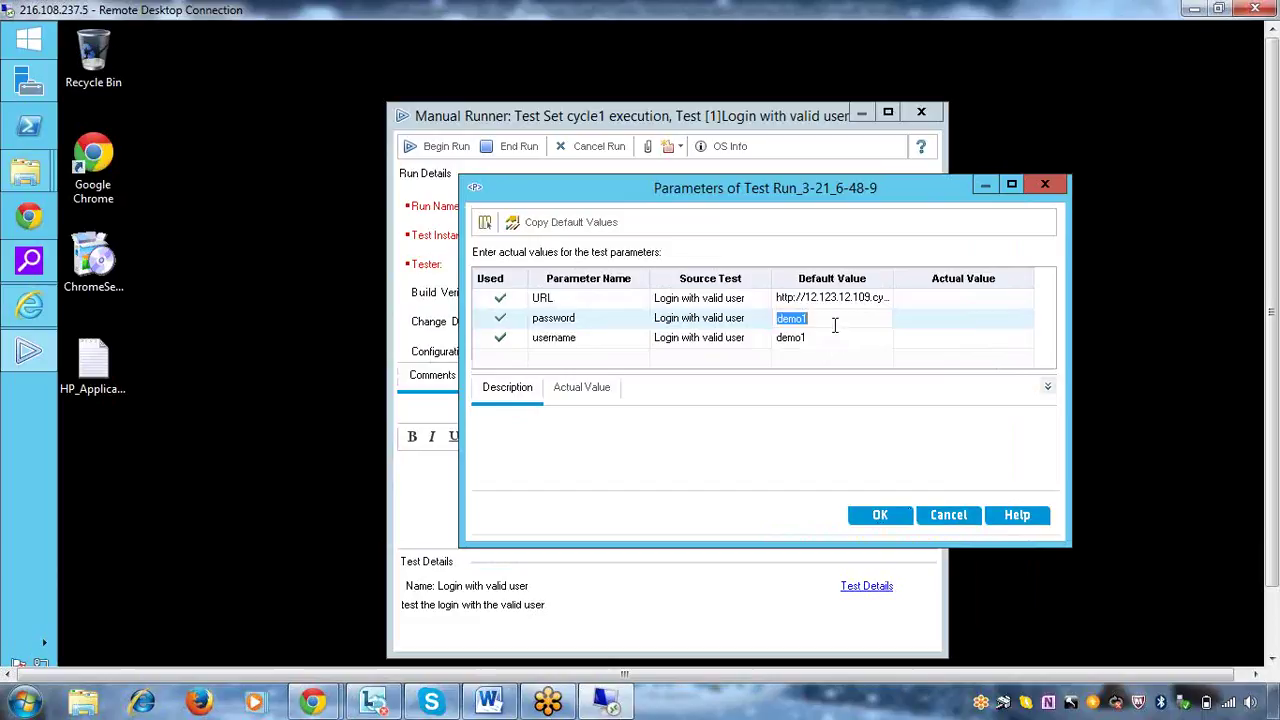
{"action": "left_click", "coordinate": [934, 318]}
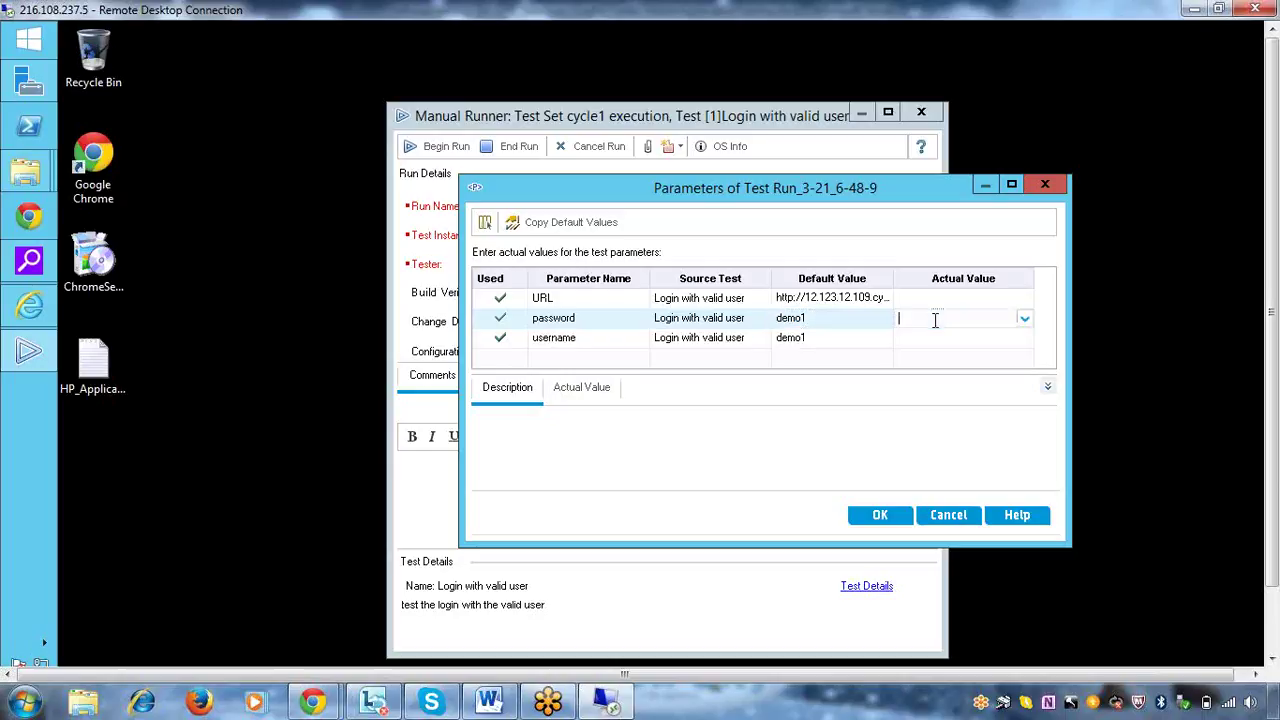
{"action": "left_click", "coordinate": [1024, 319]}
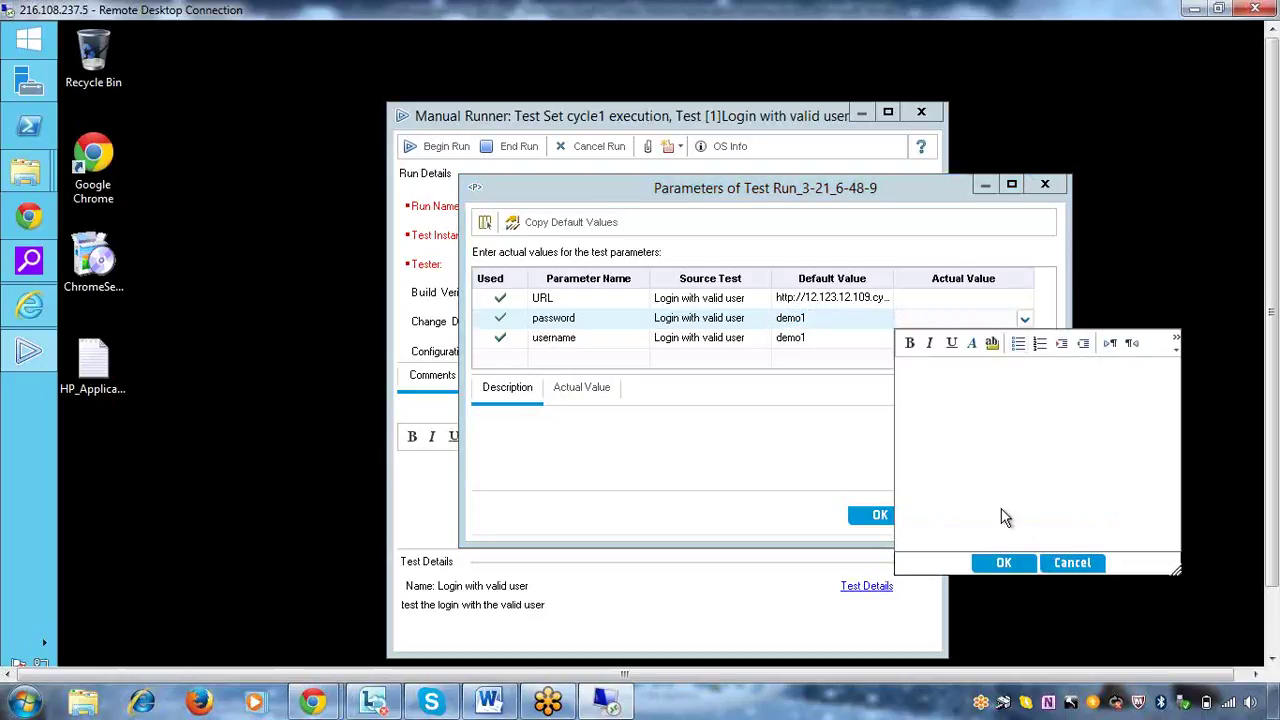
{"action": "left_click", "coordinate": [1057, 566]}
{"action": "left_click", "coordinate": [825, 318]}
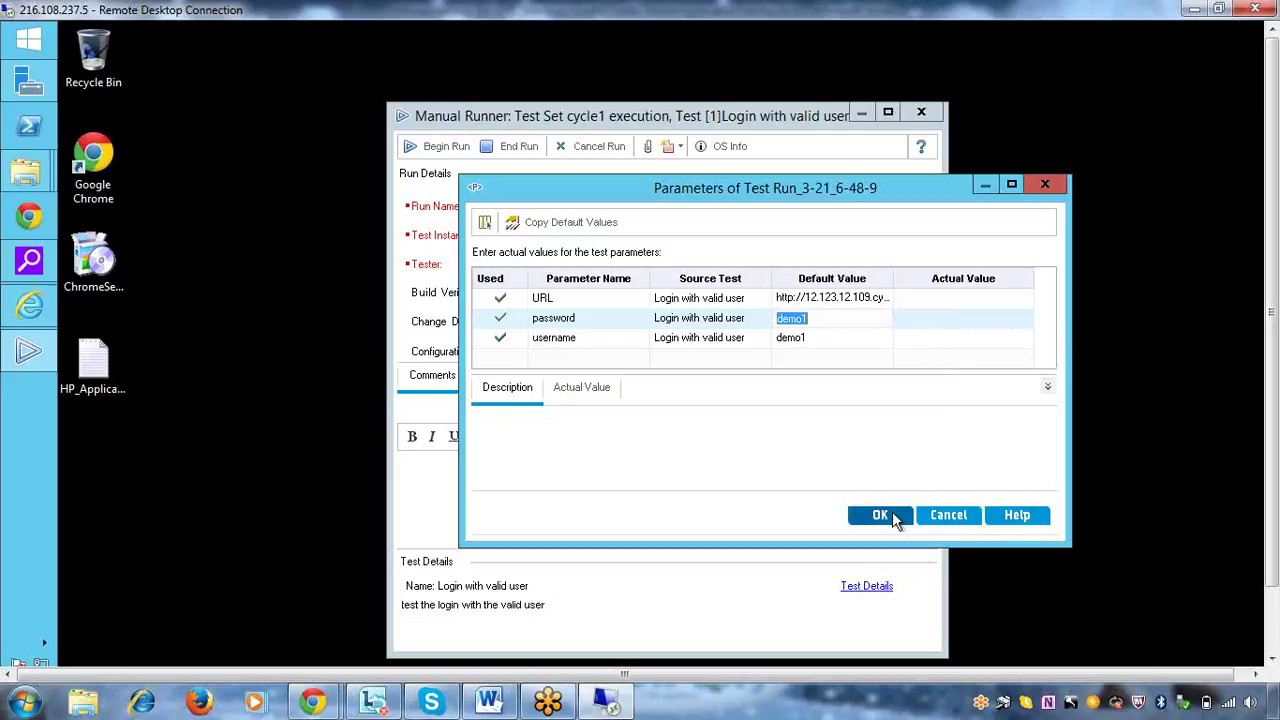
{"action": "left_click", "coordinate": [893, 514]}
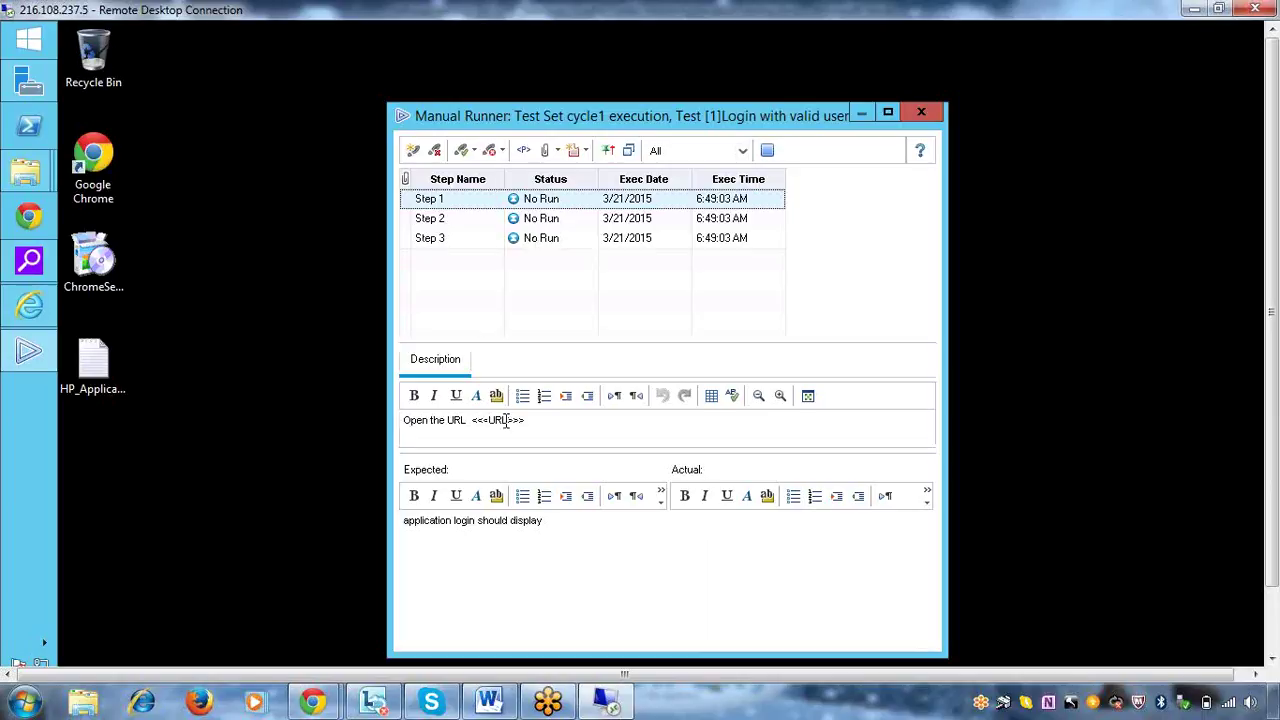
Display the run's parameter values beside the steps and launch Google Chrome
{"action": "left_click", "coordinate": [522, 152]}
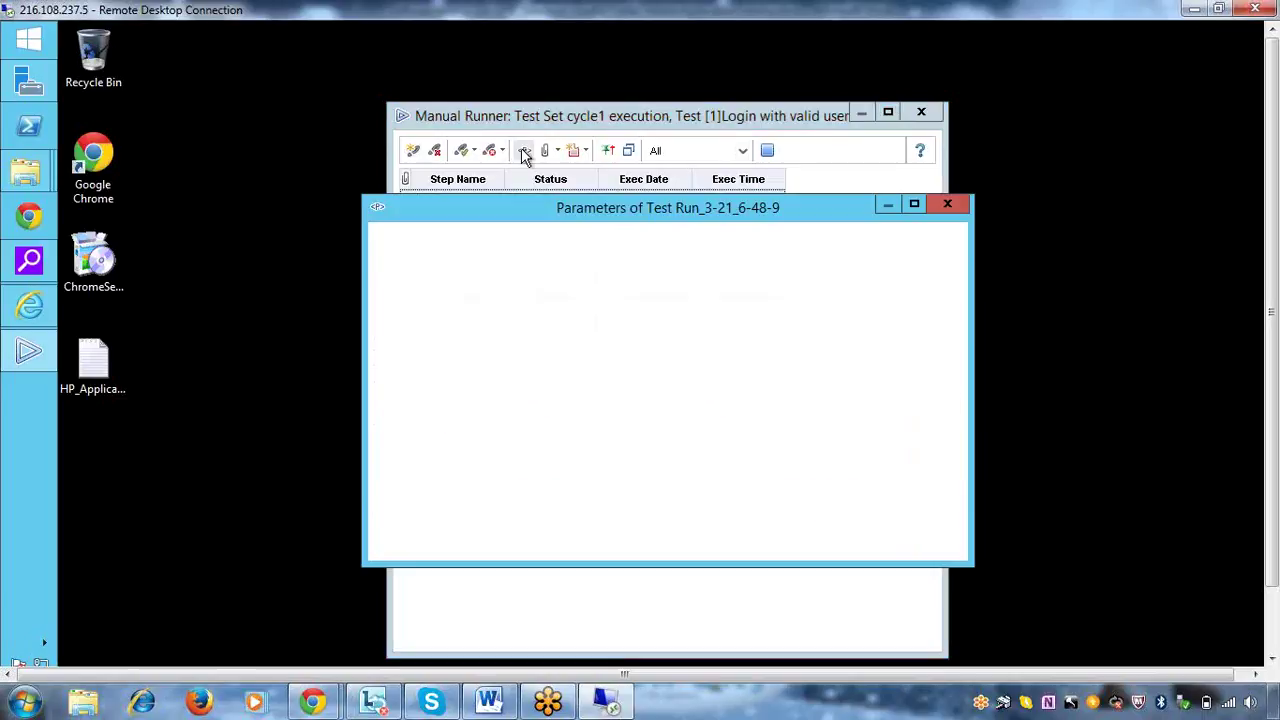
{"action": "left_click_drag", "start_coordinate": [626, 210], "coordinate": [984, 234]}
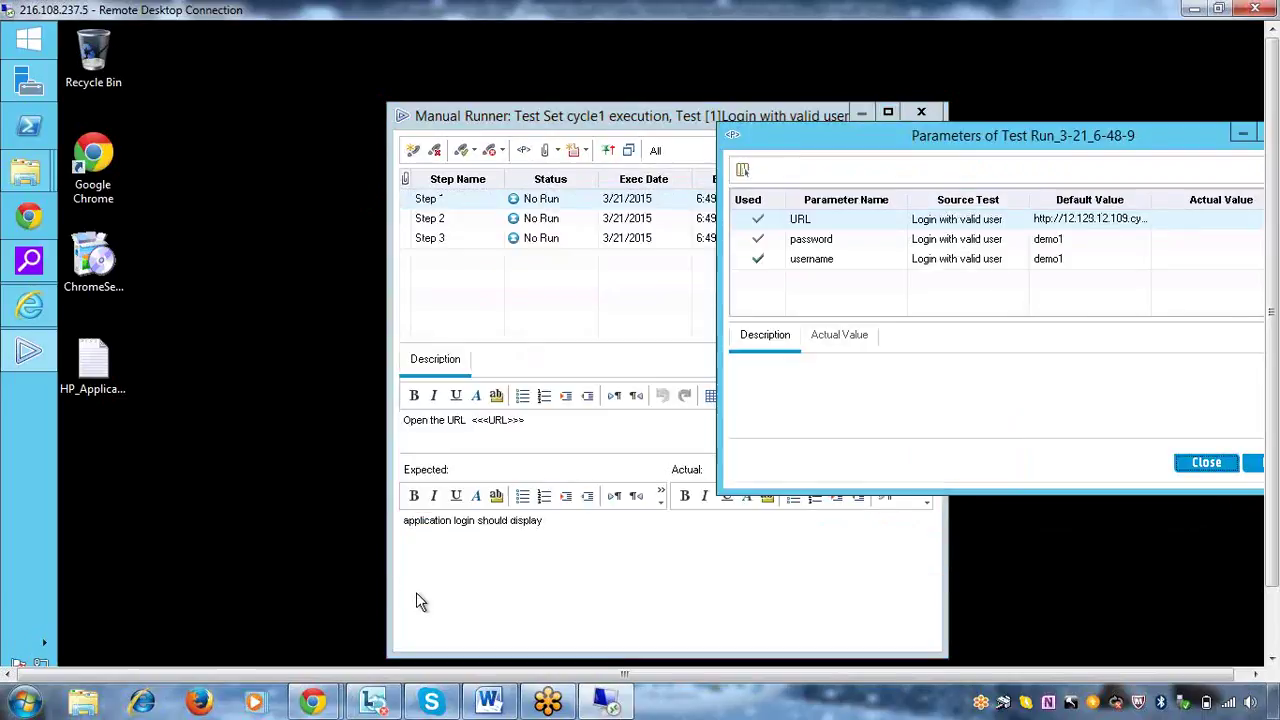
{"action": "left_click", "coordinate": [27, 218]}
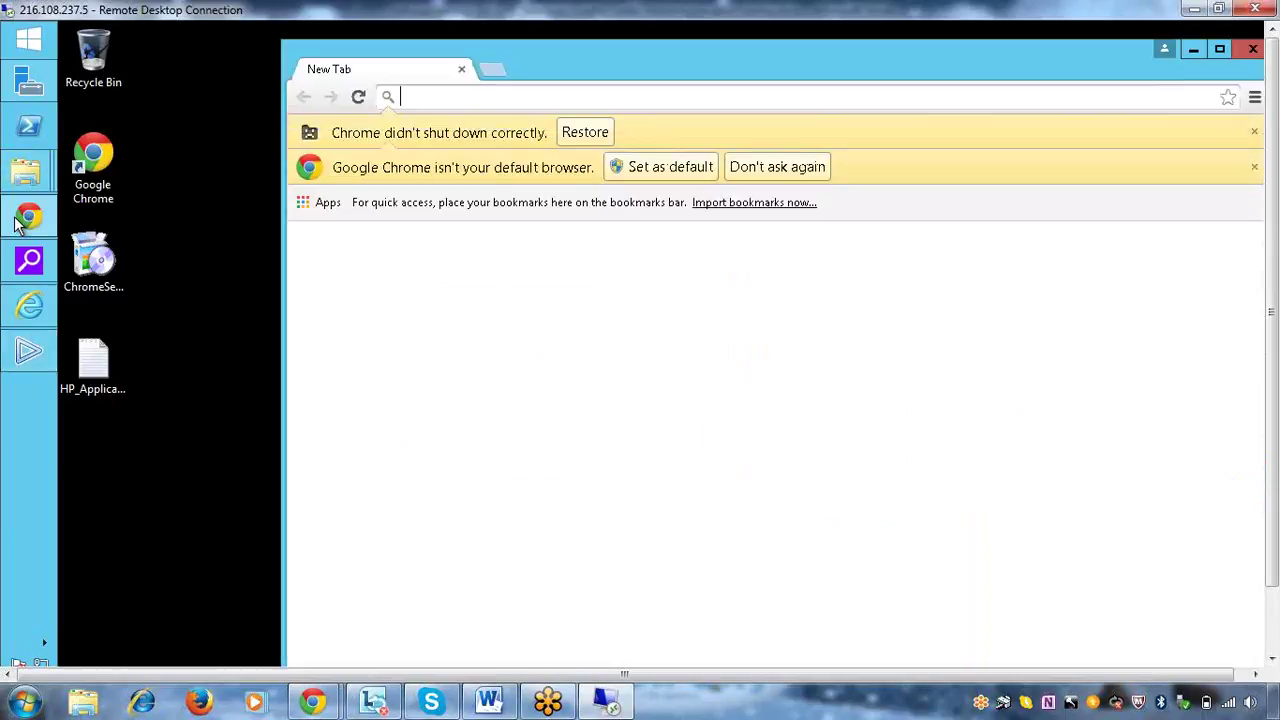
Navigate Chrome to the cyclos.org site
{"action": "left_click", "coordinate": [491, 107]}
{"action": "type", "text": "cyc"}
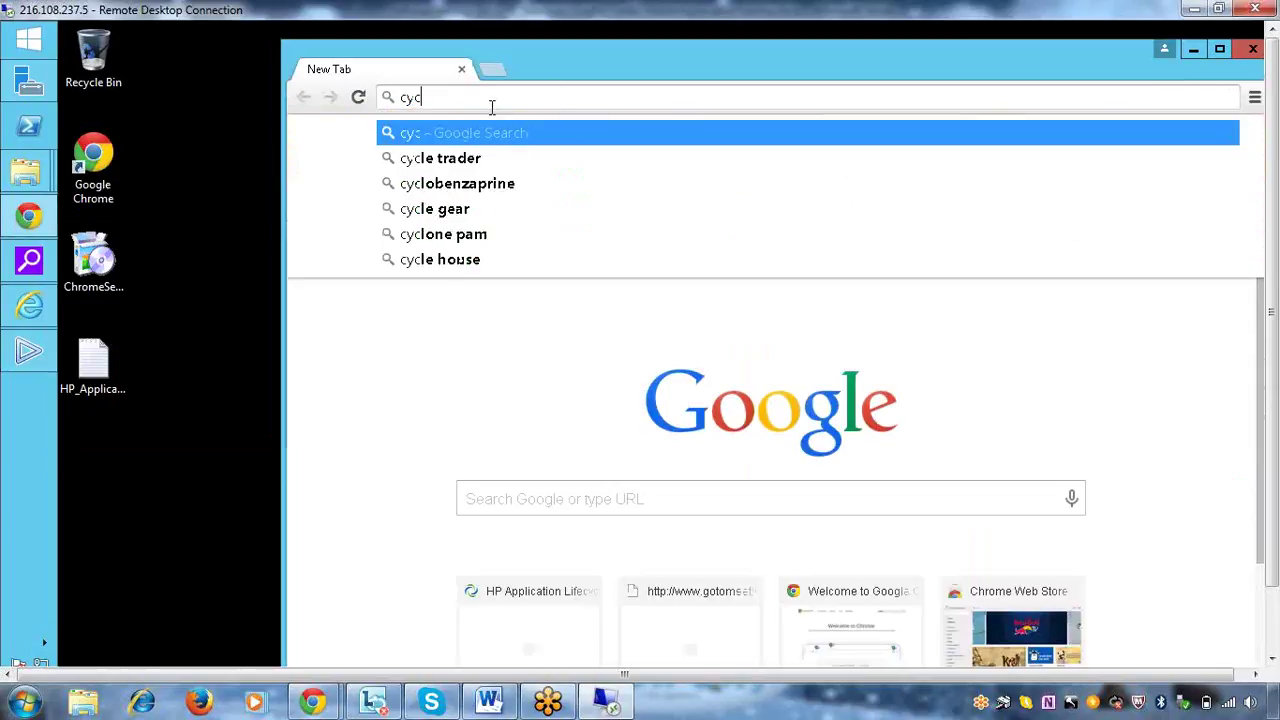
{"action": "type", "text": "los or"}
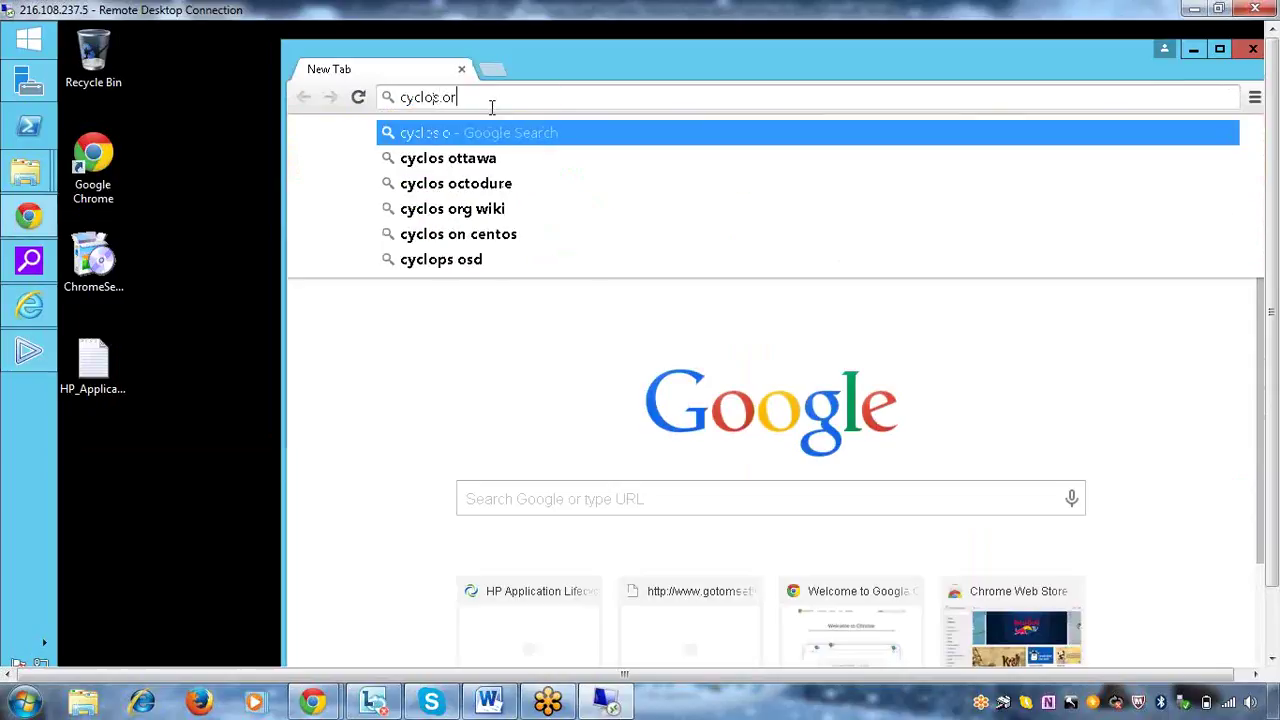
{"action": "type", "text": "g"}
{"action": "key", "text": "Return"}
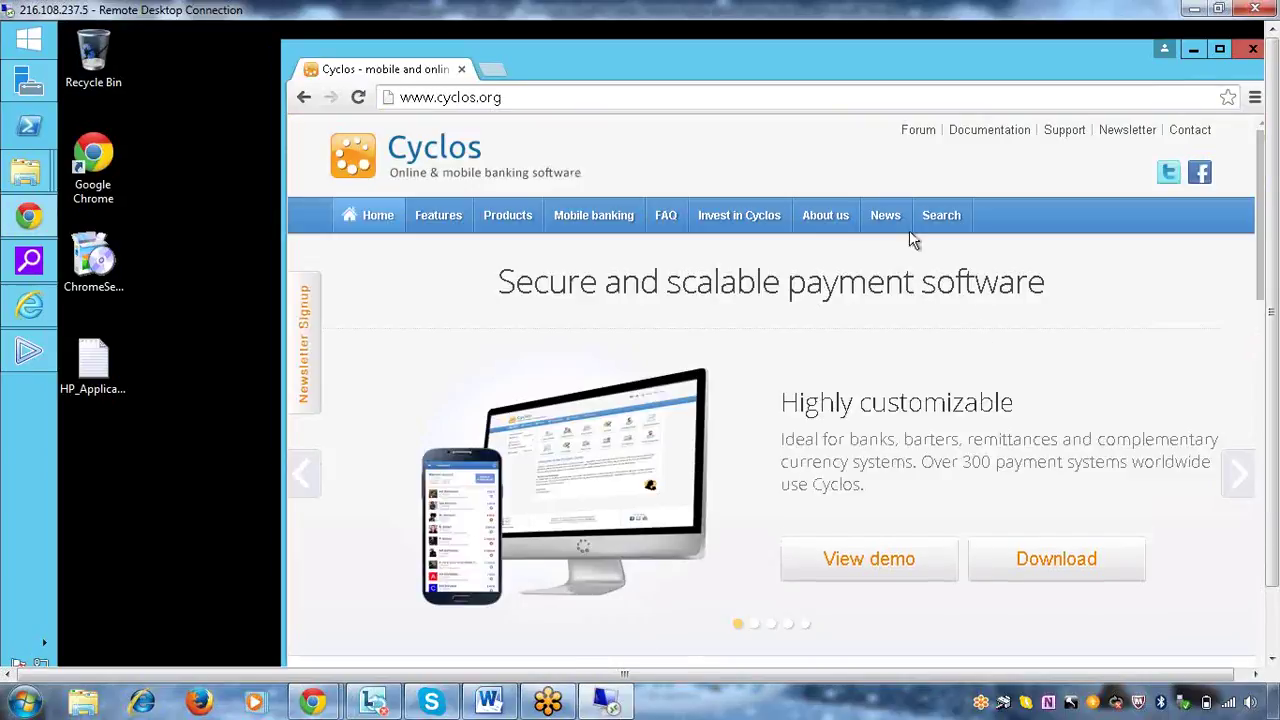
{"action": "mouse_move", "coordinate": [314, 703]}
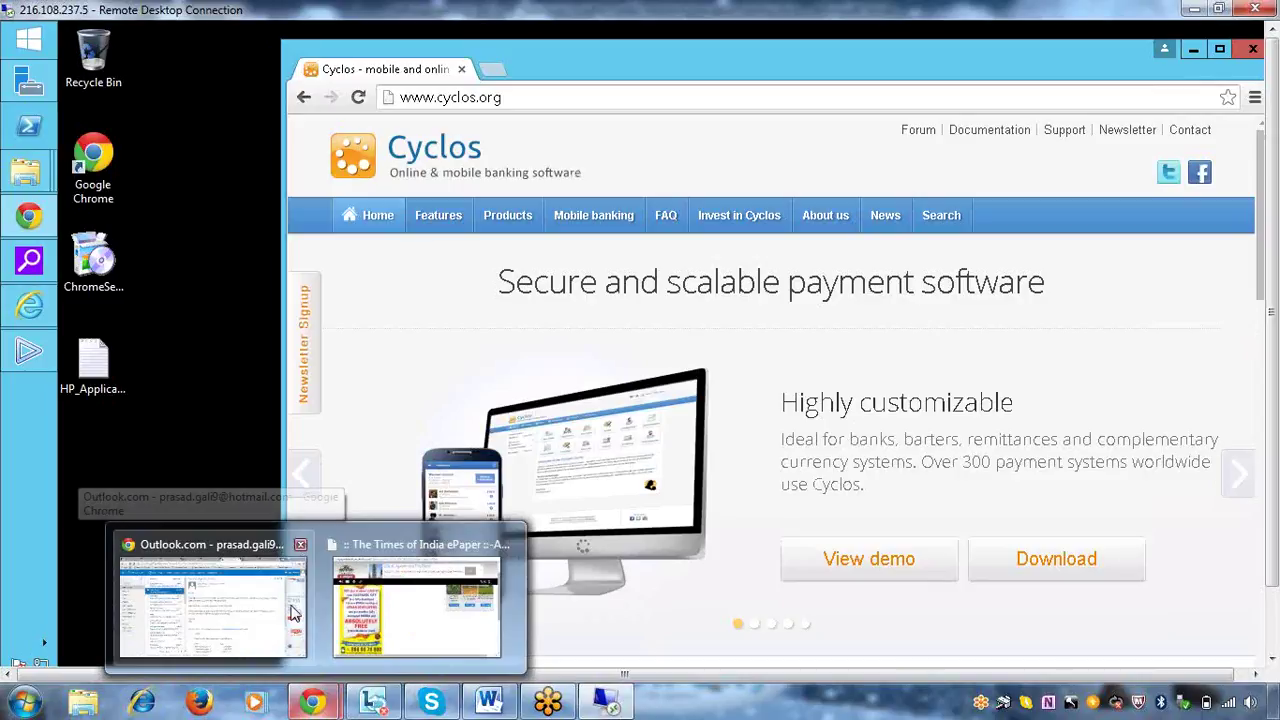
{"action": "right_click", "coordinate": [311, 698]}
{"action": "key", "text": "Escape"}
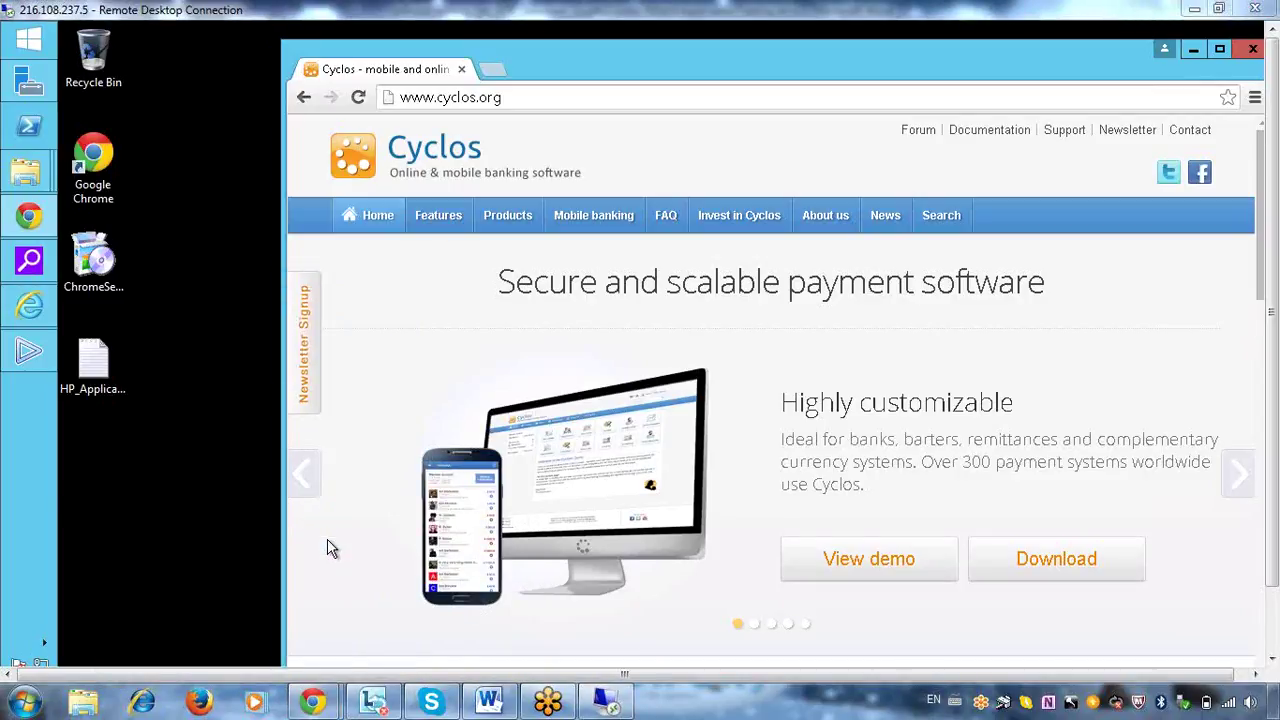
{"action": "mouse_move", "coordinate": [326, 712]}
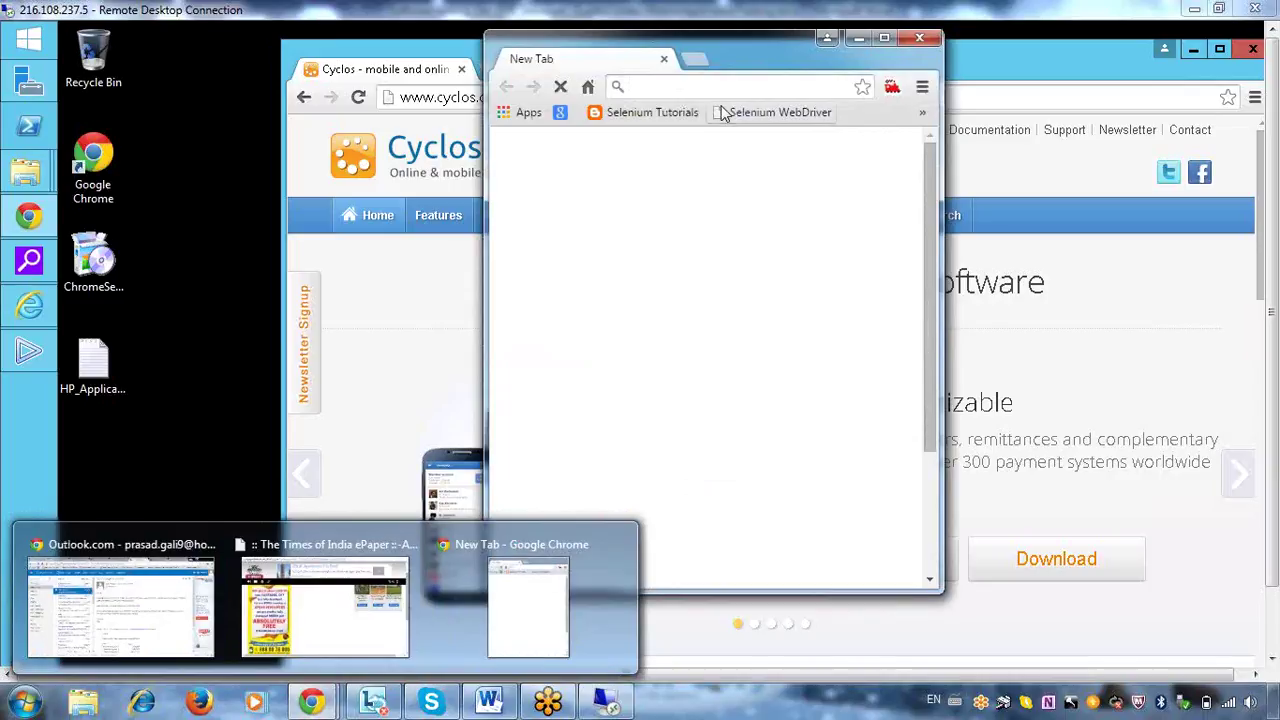
{"action": "type", "text": "cyclos.org/cyclos_en/do/login"}
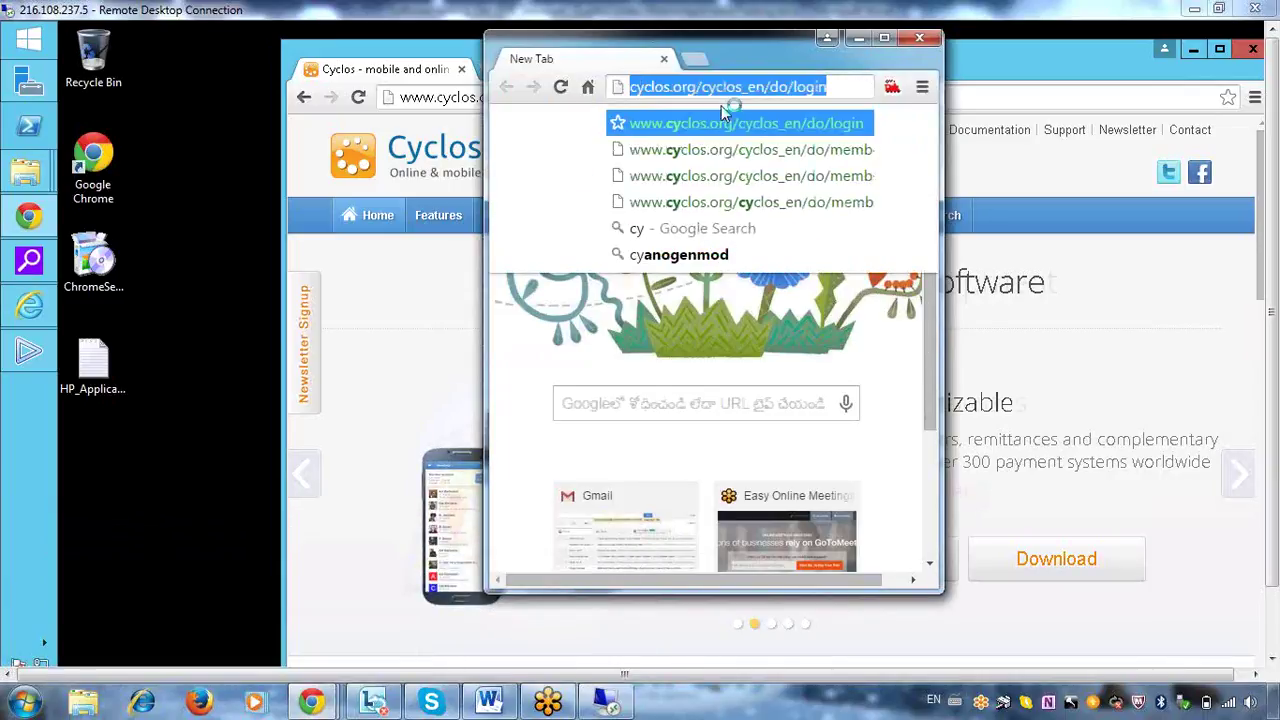
{"action": "key", "text": "ctrl+a"}
{"action": "key", "text": "ctrl+c"}
{"action": "left_click", "coordinate": [917, 42]}
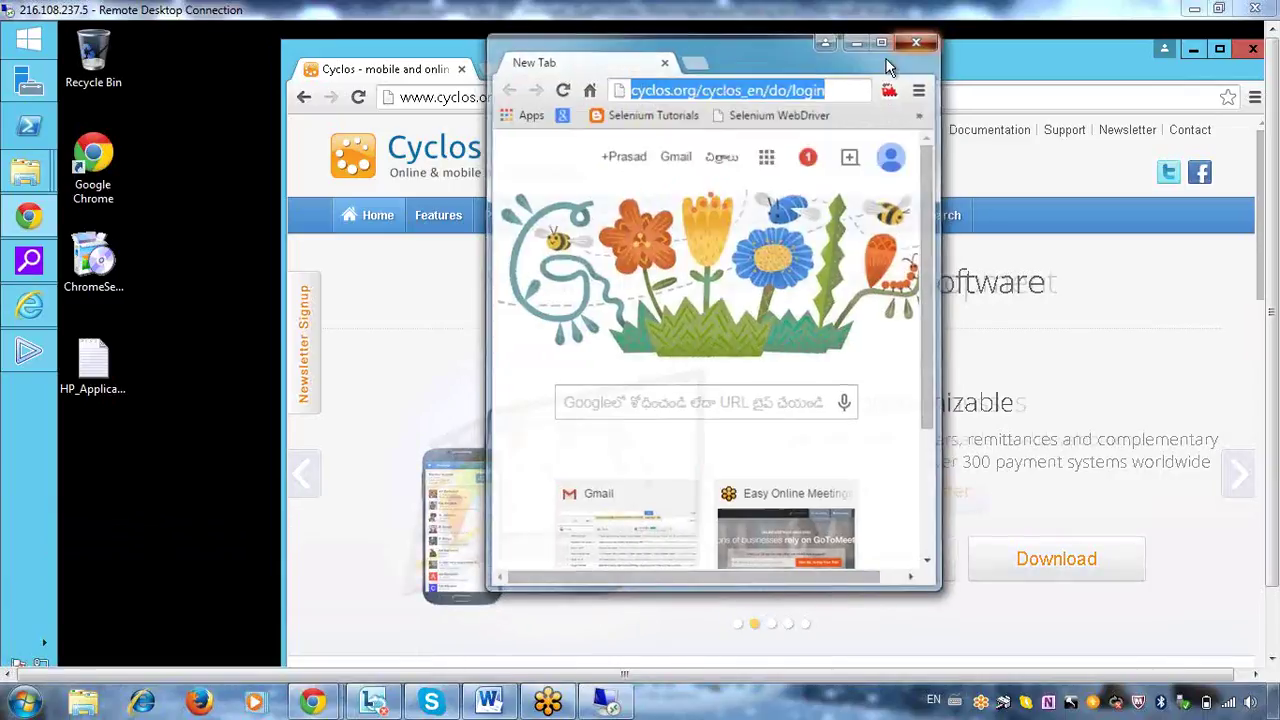
{"action": "left_click", "coordinate": [638, 97]}
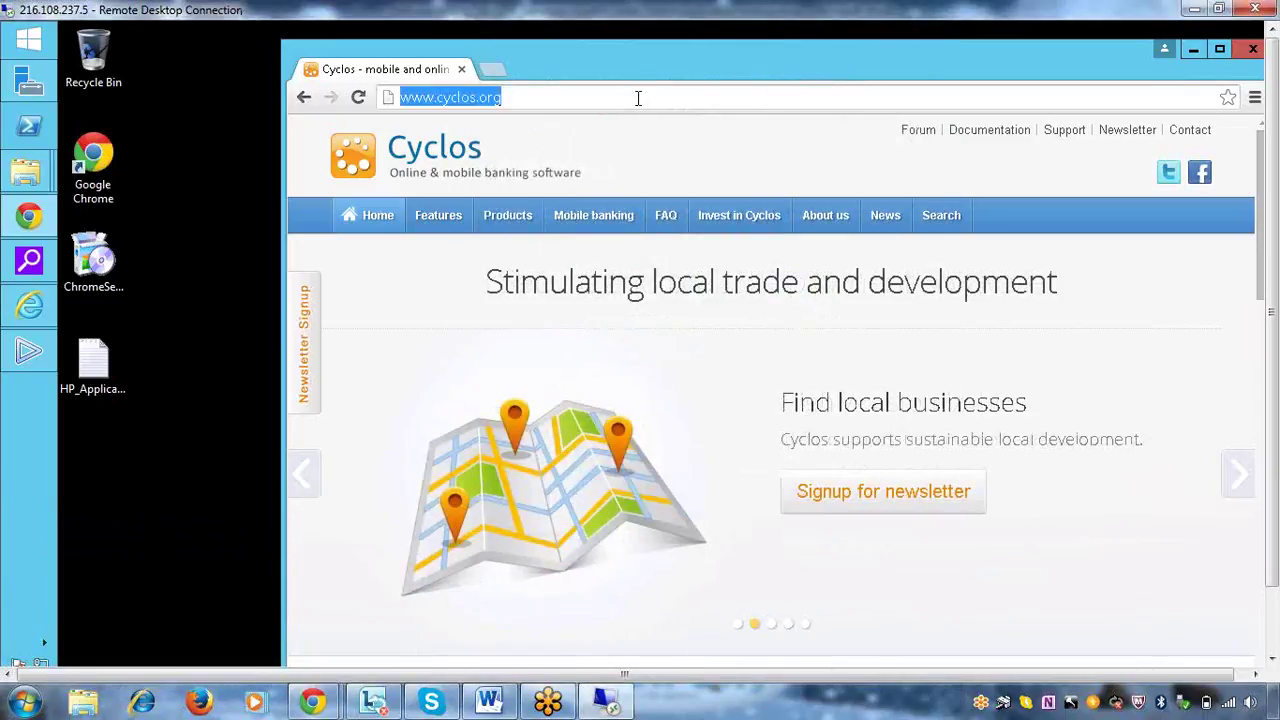
{"action": "key", "text": "ctrl+v"}
{"action": "key", "text": "Return"}
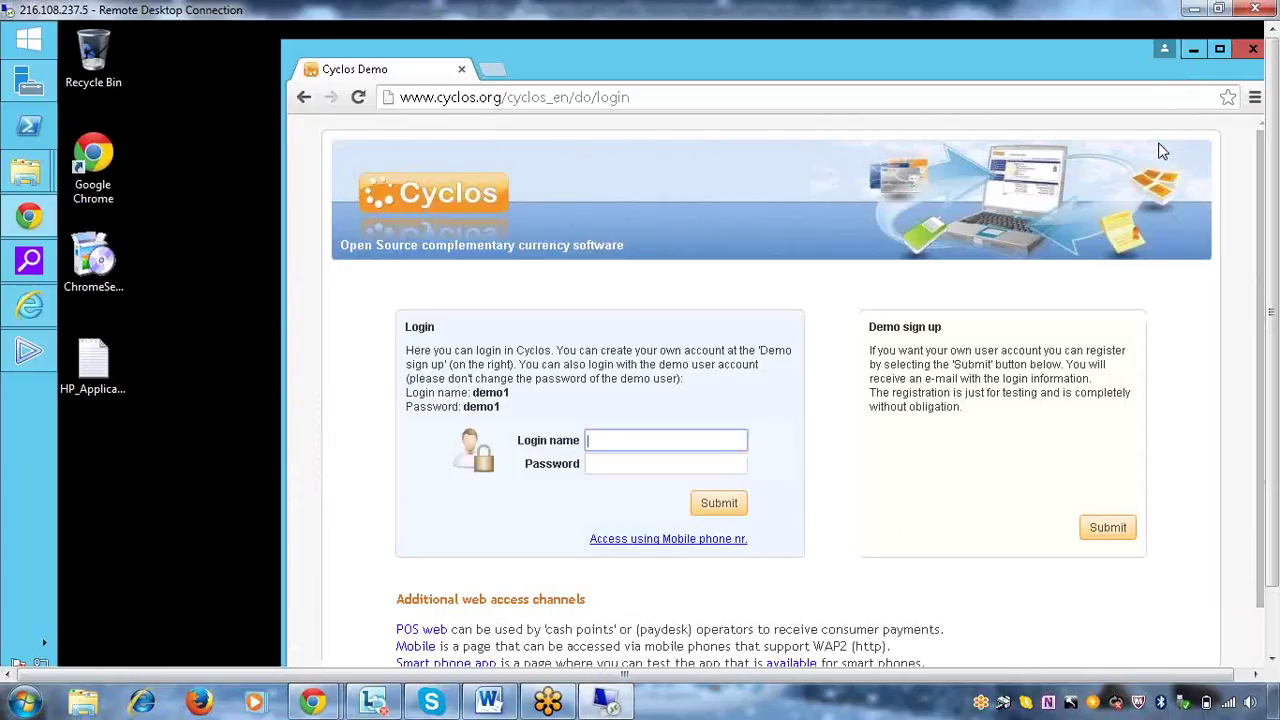
Record 'application is displayed' as Step 1's actual result and bring up its status choices
{"action": "left_click", "coordinate": [1193, 50]}
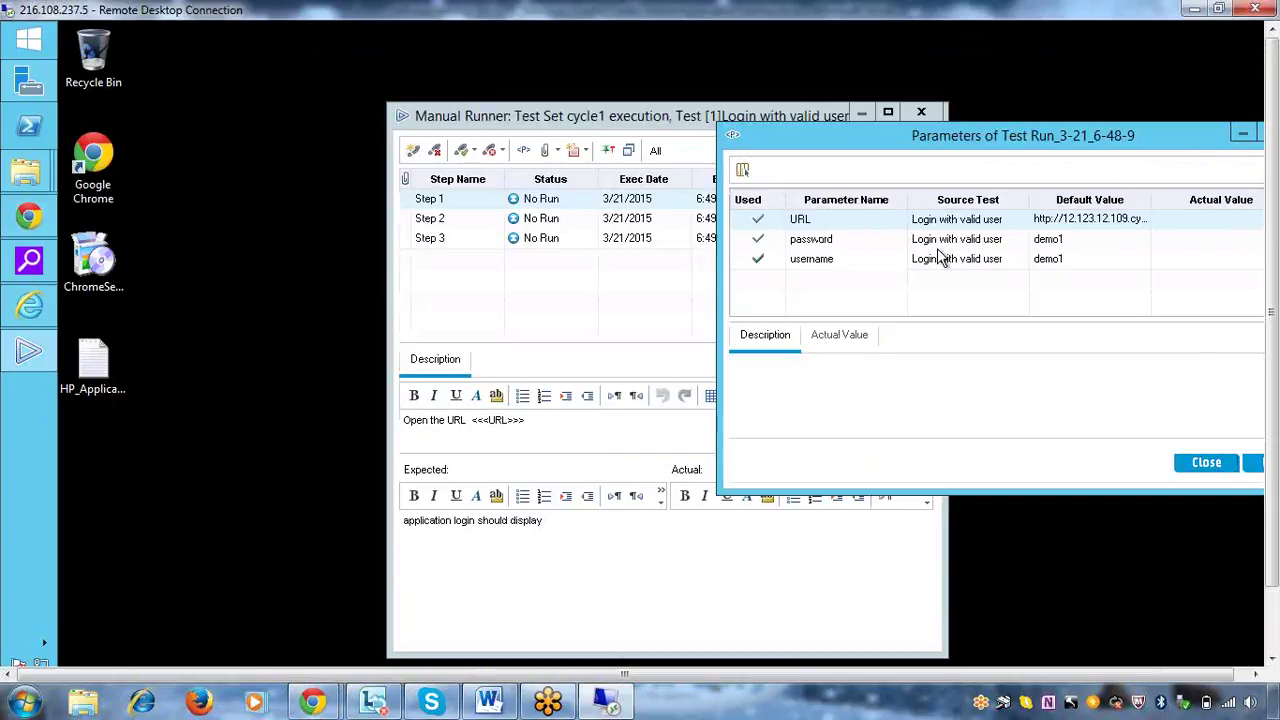
{"action": "left_click", "coordinate": [1210, 463]}
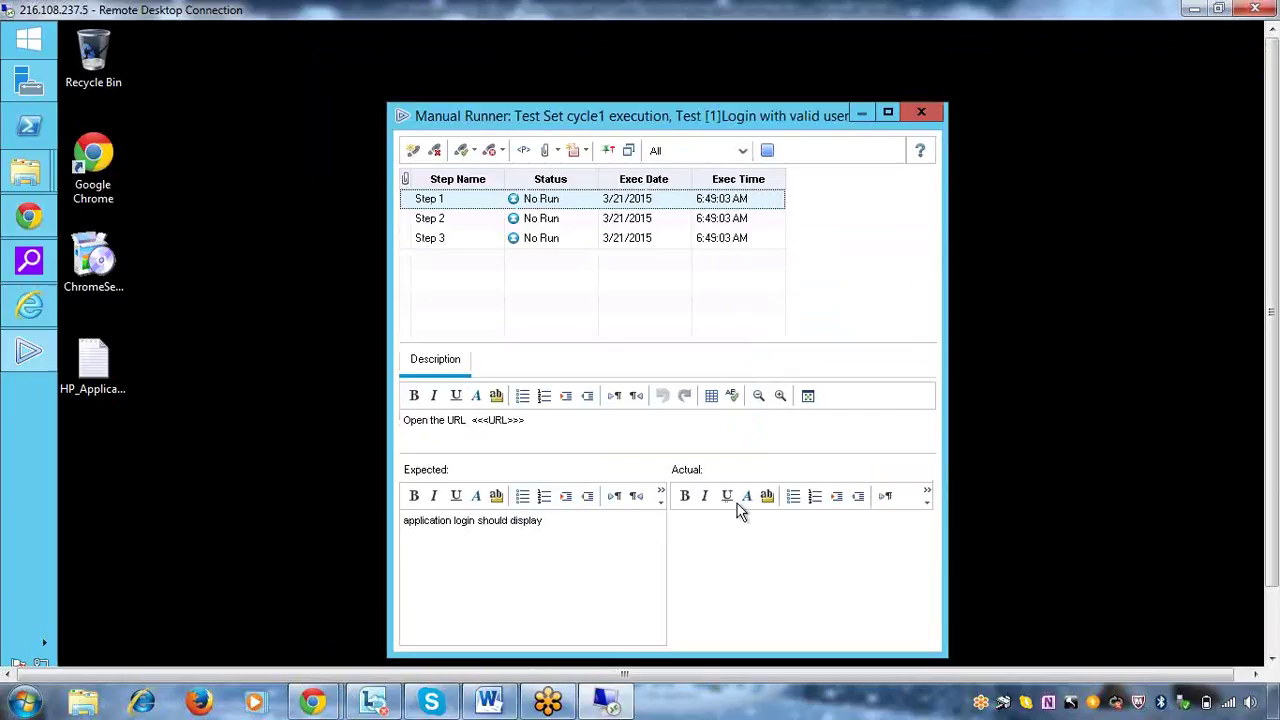
{"action": "left_click", "coordinate": [736, 556]}
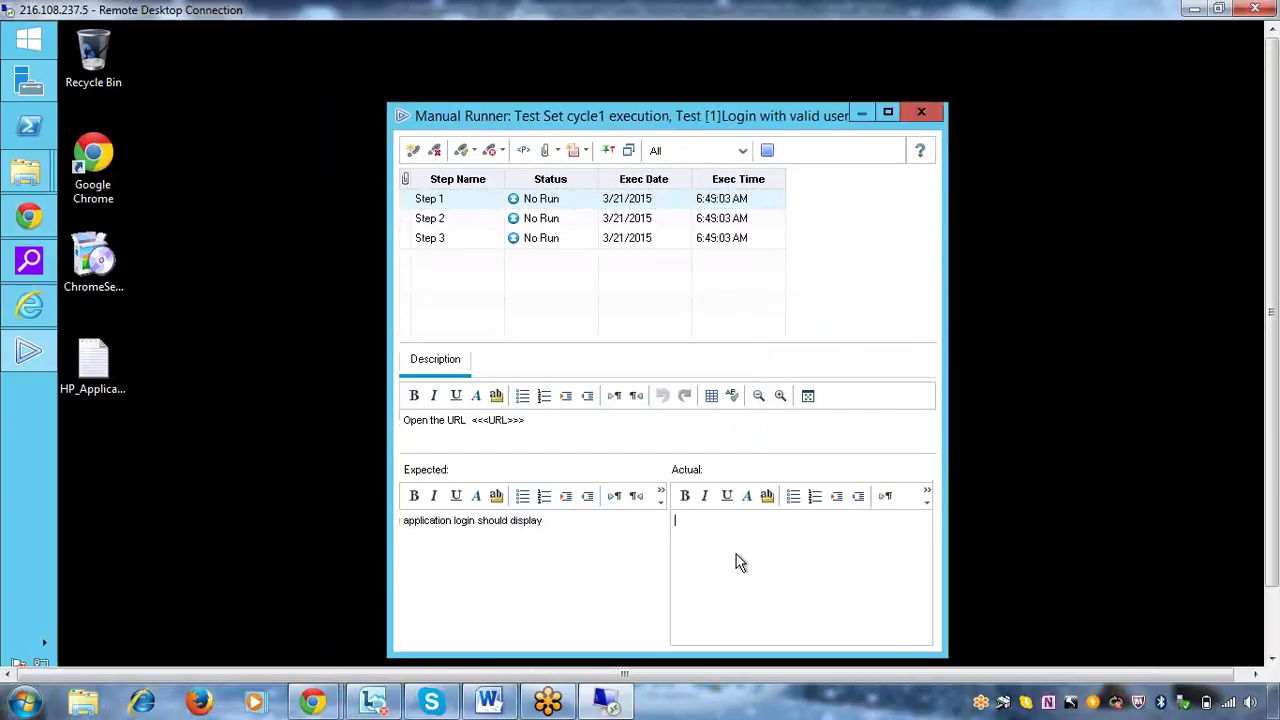
{"action": "type", "text": "application is displayed"}
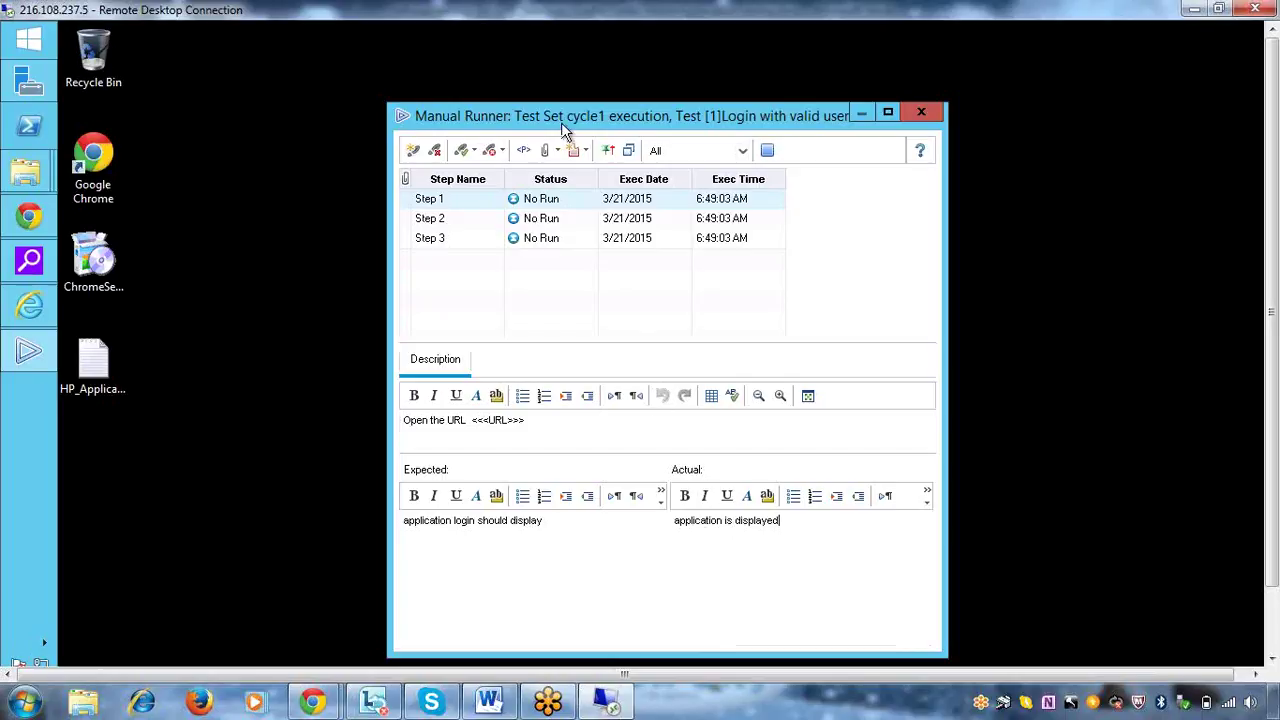
{"action": "left_click", "coordinate": [570, 201]}
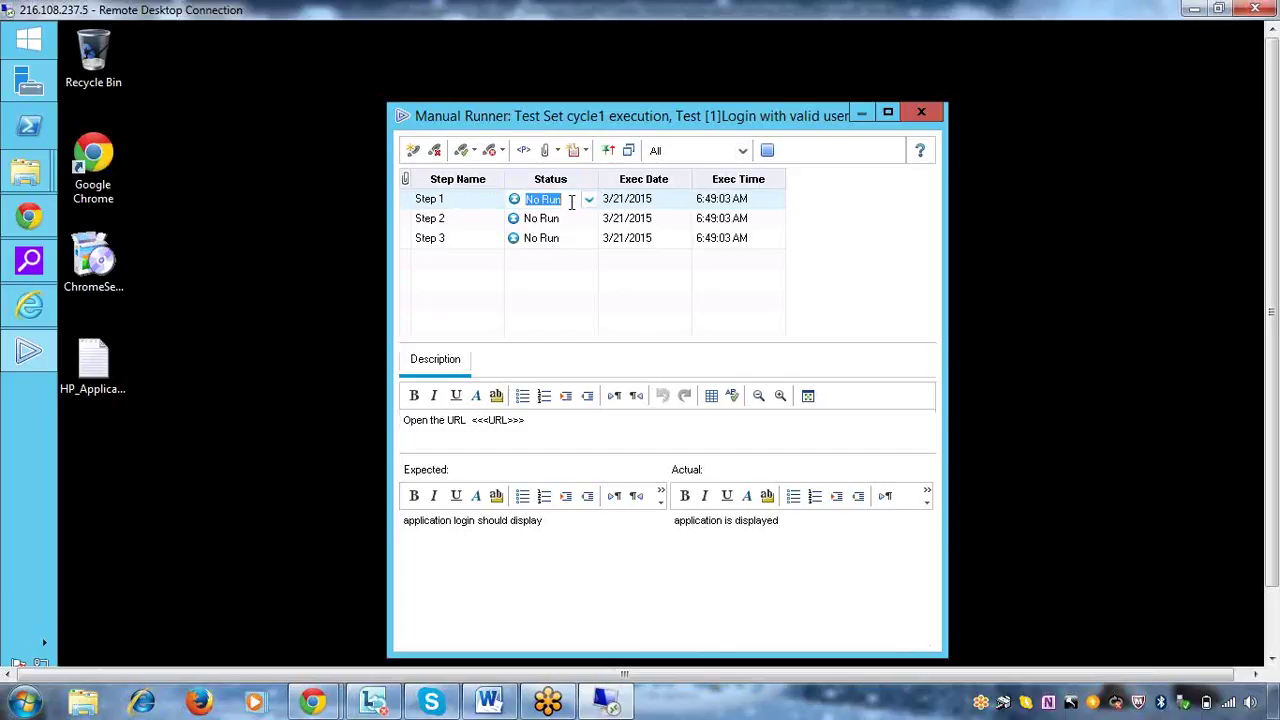
{"action": "left_click", "coordinate": [588, 201]}
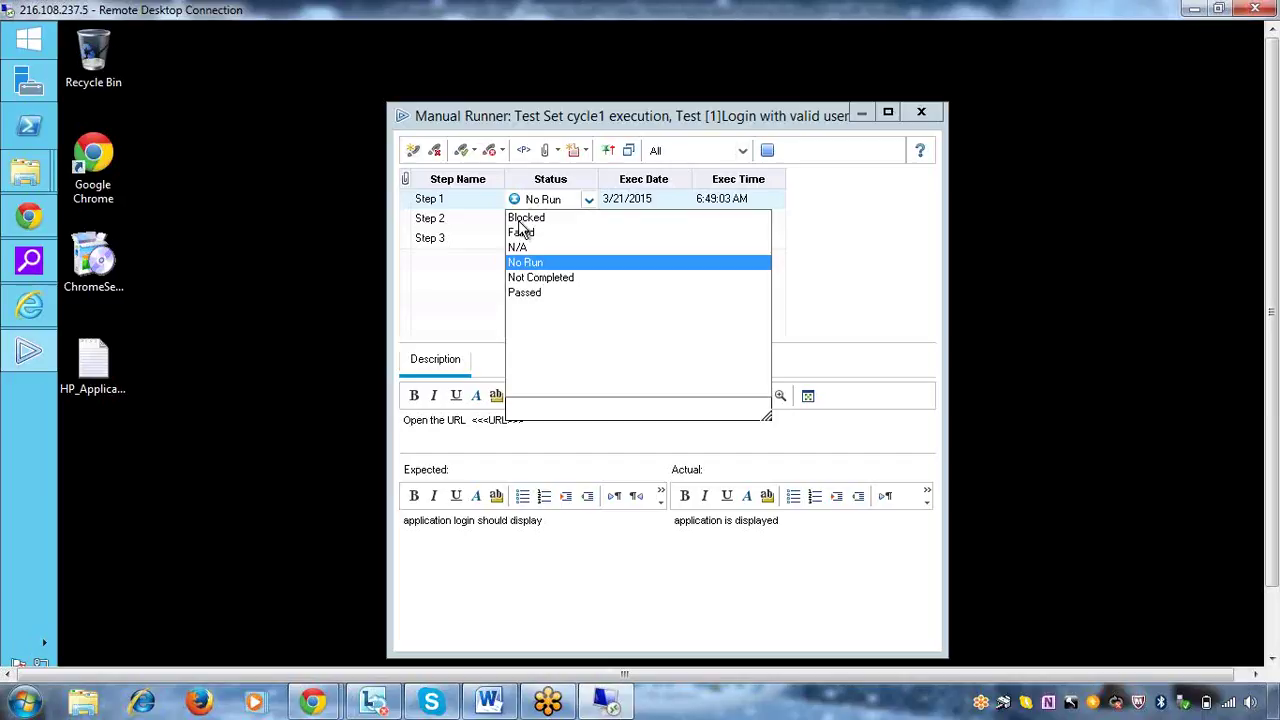
Mark Step 1 as Passed and bring up Step 2's description and expected result
{"action": "left_click", "coordinate": [526, 293]}
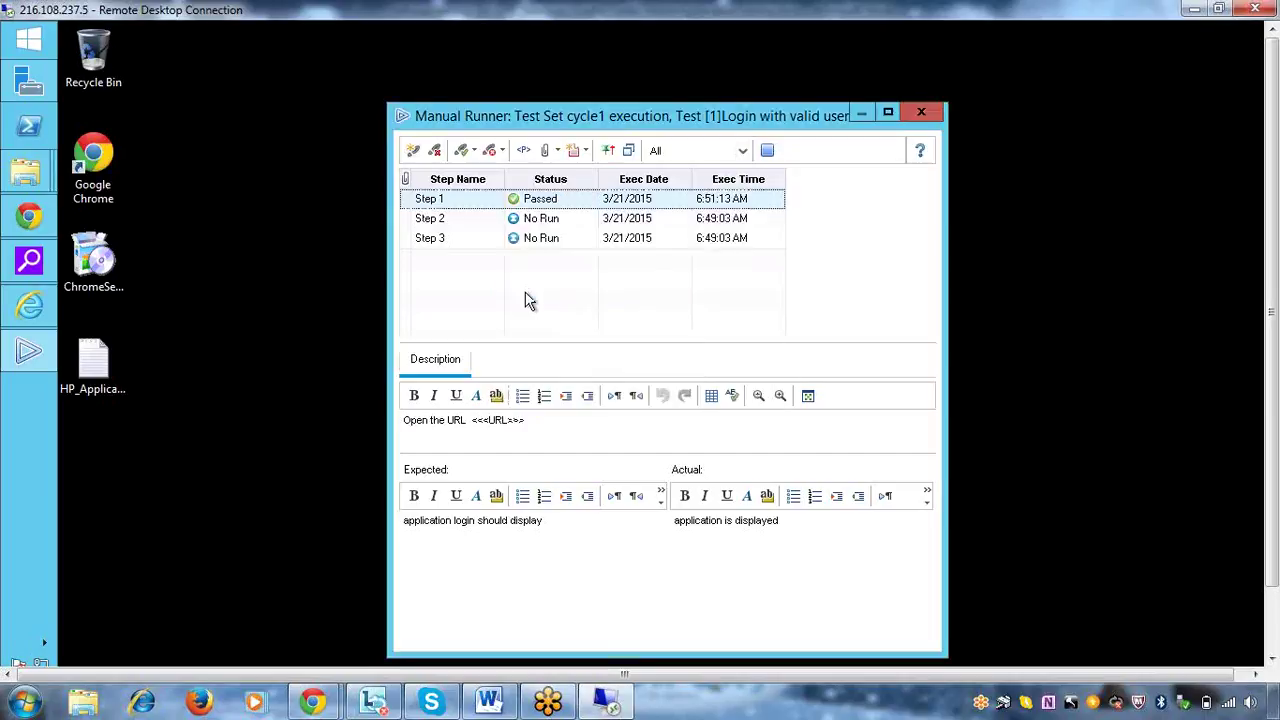
{"action": "left_click", "coordinate": [457, 219]}
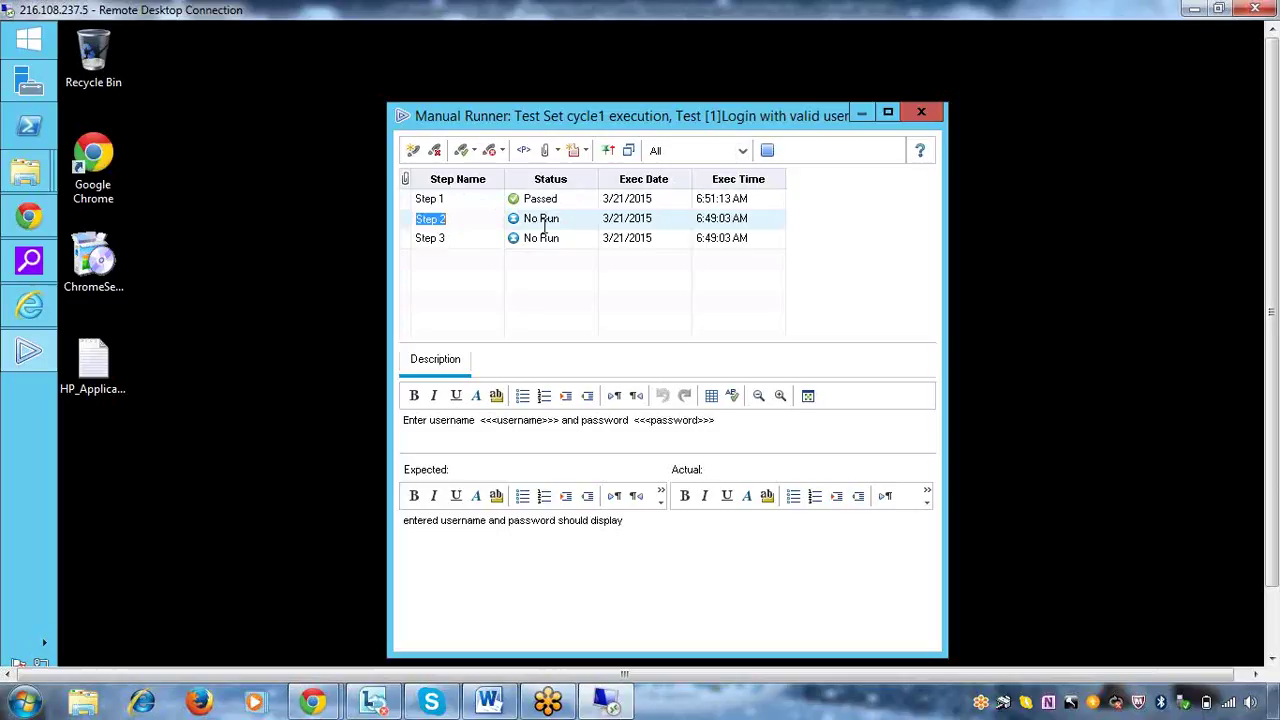
{"action": "left_click", "coordinate": [551, 566]}
{"action": "left_click", "coordinate": [662, 430]}
{"action": "left_click", "coordinate": [524, 151]}
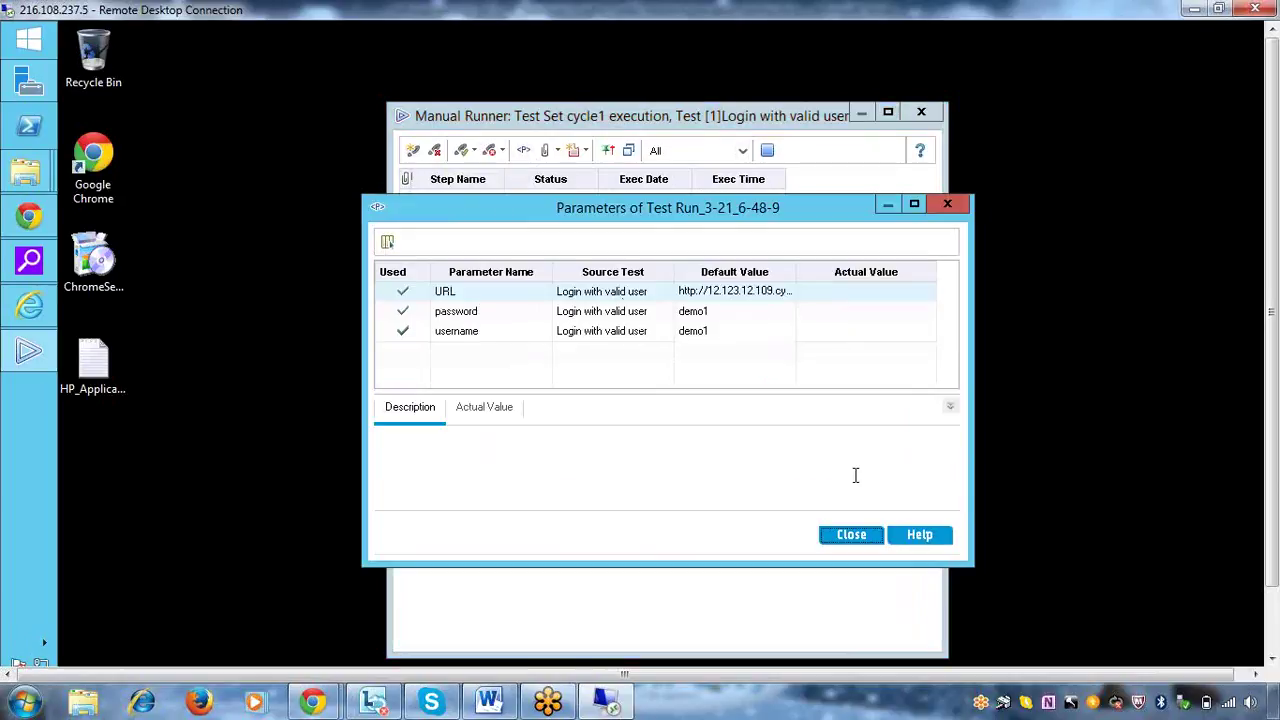
{"action": "left_click", "coordinate": [851, 535]}
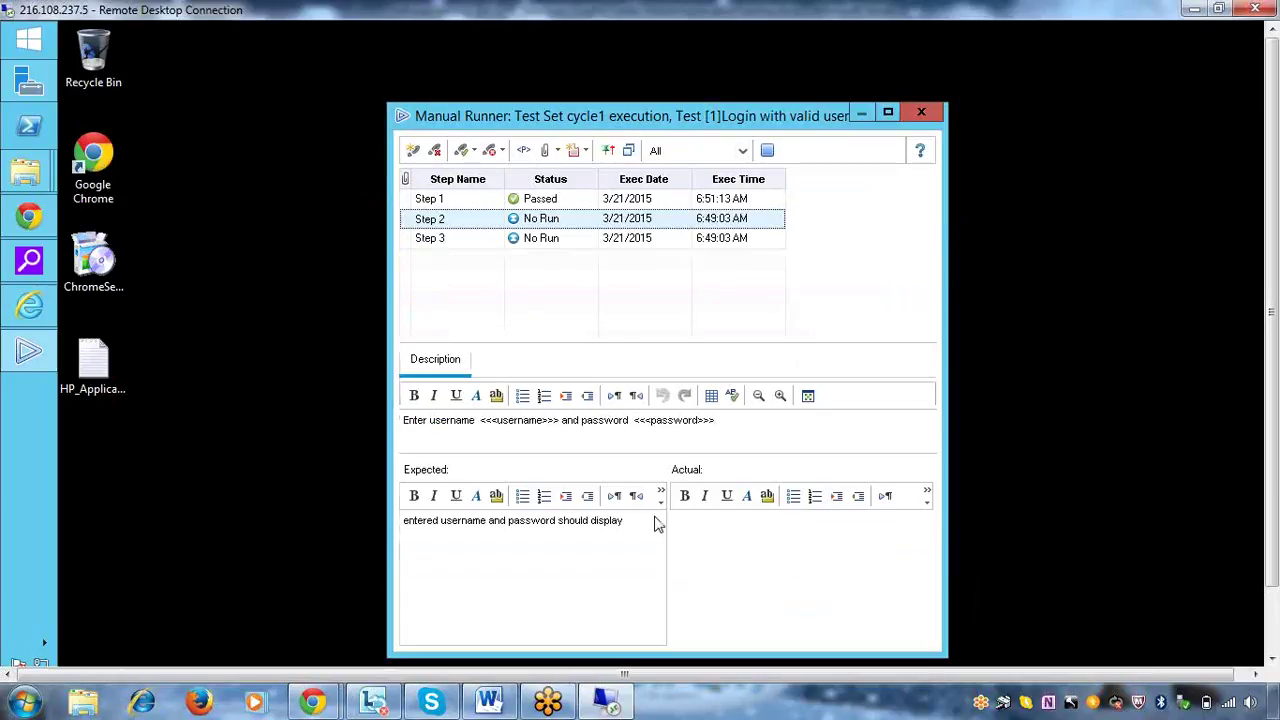
{"action": "left_click", "coordinate": [28, 216]}
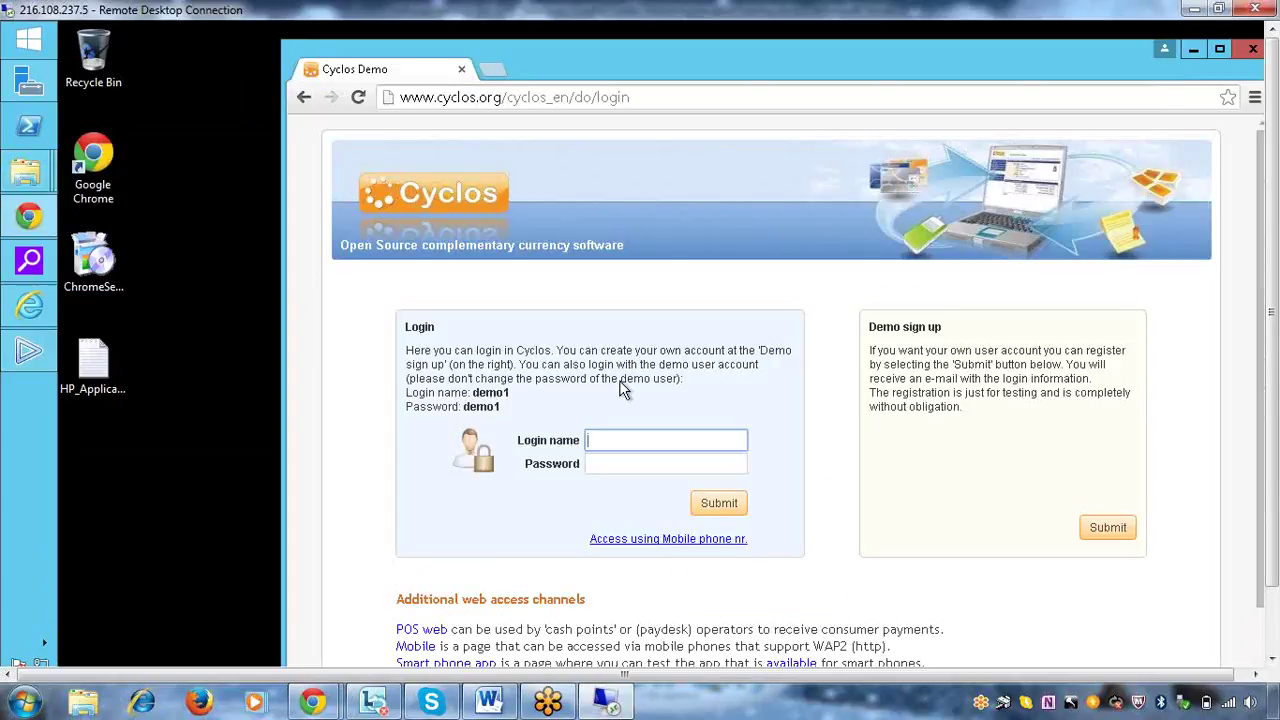
Log in to Cyclos Demo with the demo user's login name and password, then return to the Manual Runner
{"action": "type", "text": "demo1"}
{"action": "left_click", "coordinate": [650, 463]}
{"action": "type", "text": "demo1"}
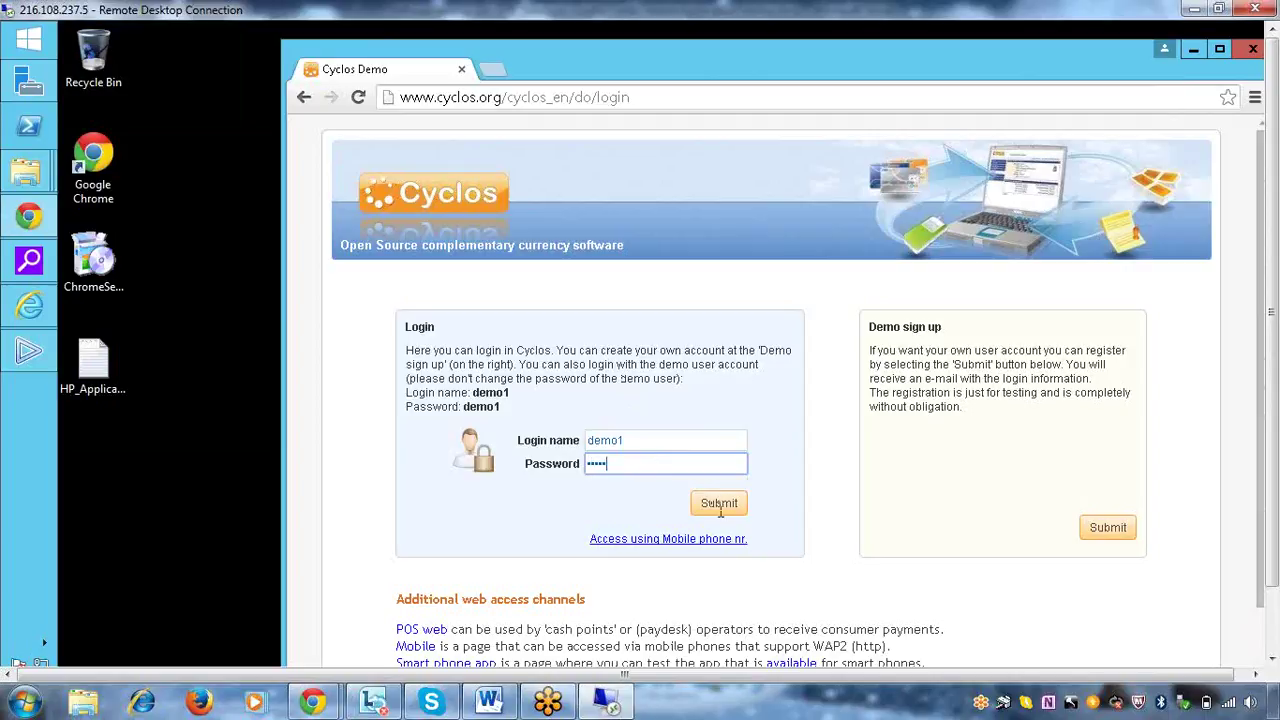
{"action": "left_click", "coordinate": [732, 515]}
{"action": "left_click", "coordinate": [726, 505]}
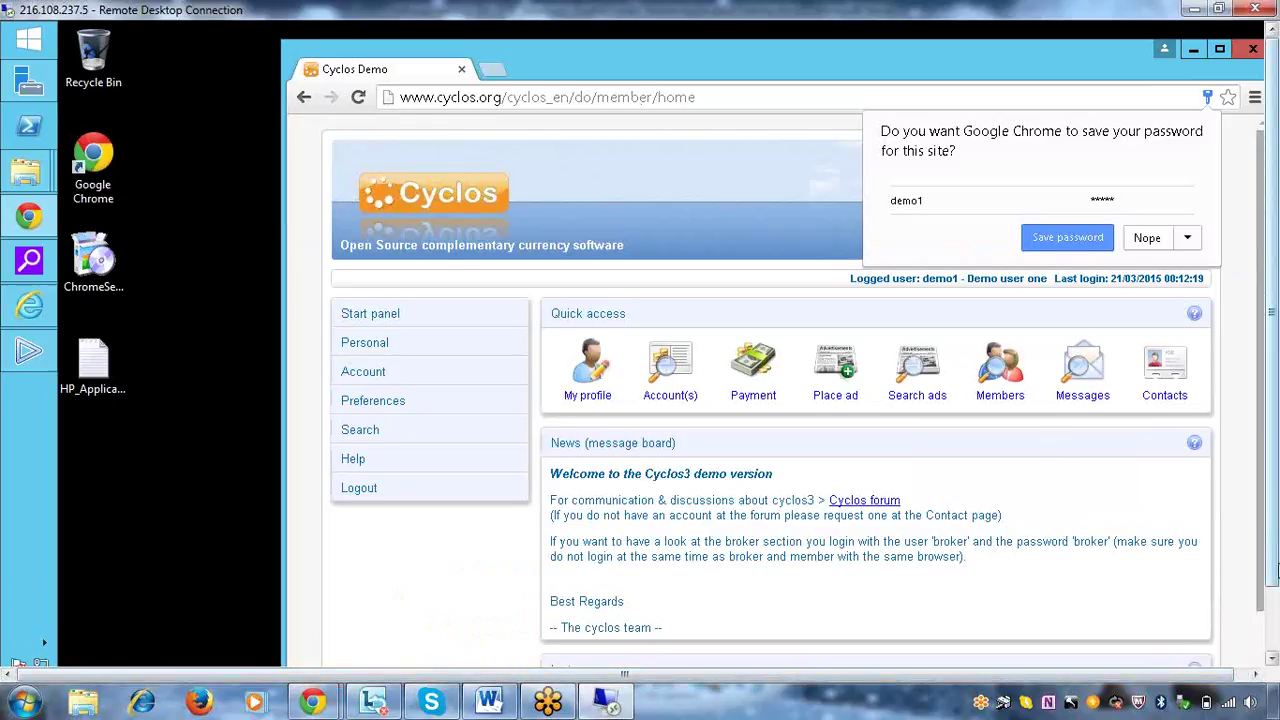
{"action": "scroll", "coordinate": [1276, 475], "scroll_direction": "down", "scroll_amount": 1}
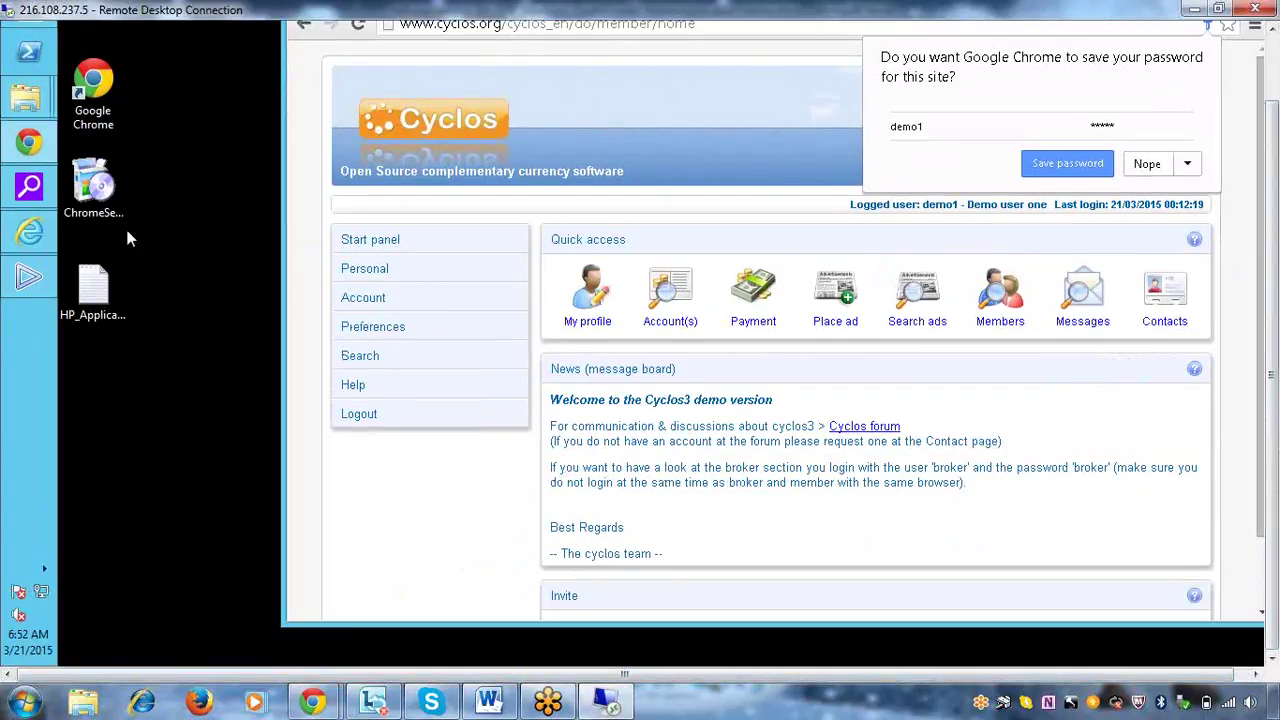
{"action": "left_click", "coordinate": [29, 279]}
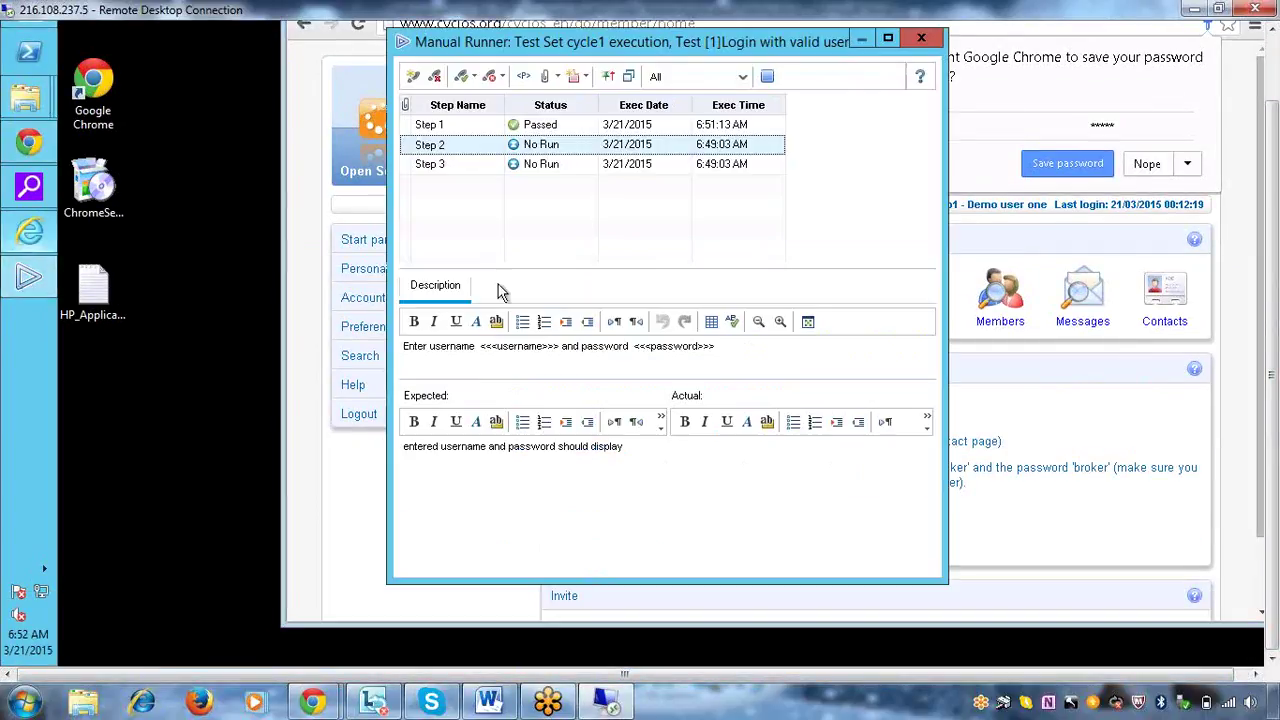
Record Step 2's actual result 'entered name is displayed!' and mark Step 2 Passed
{"action": "left_click", "coordinate": [759, 470]}
{"action": "type", "text": "ente"}
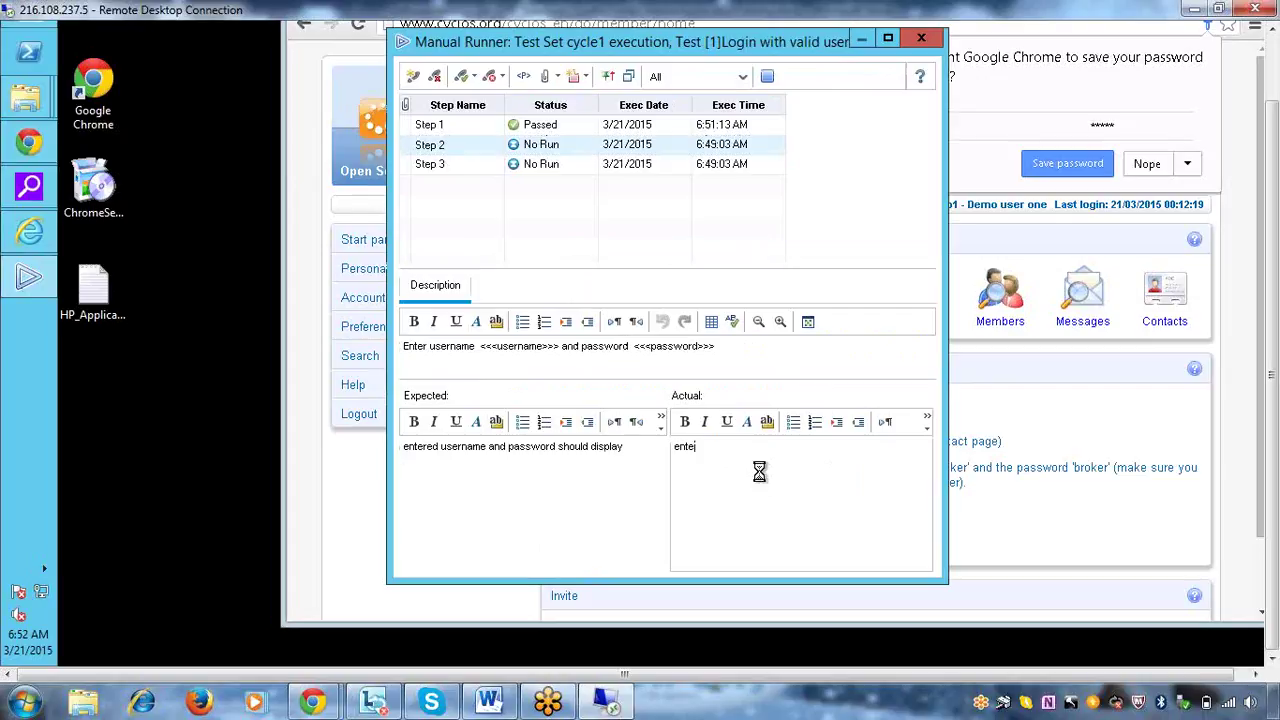
{"action": "type", "text": "red name is displayed"}
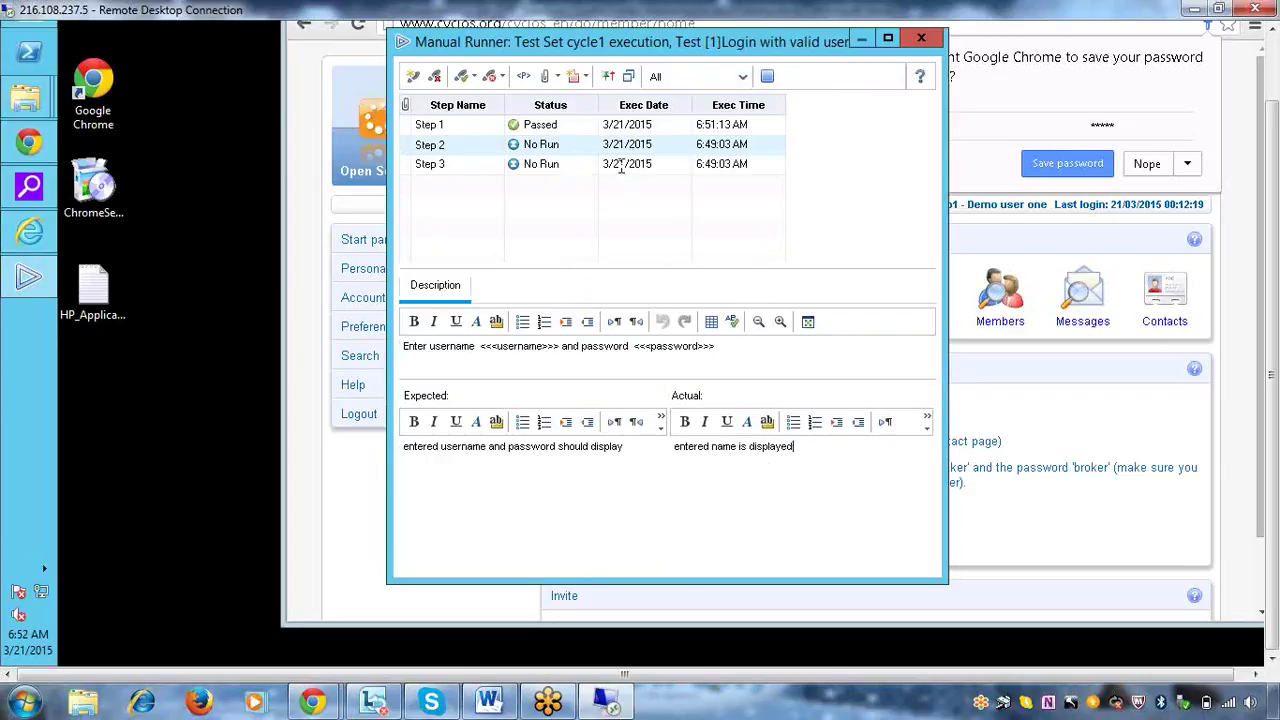
{"action": "type", "text": "!"}
{"action": "left_click", "coordinate": [570, 145]}
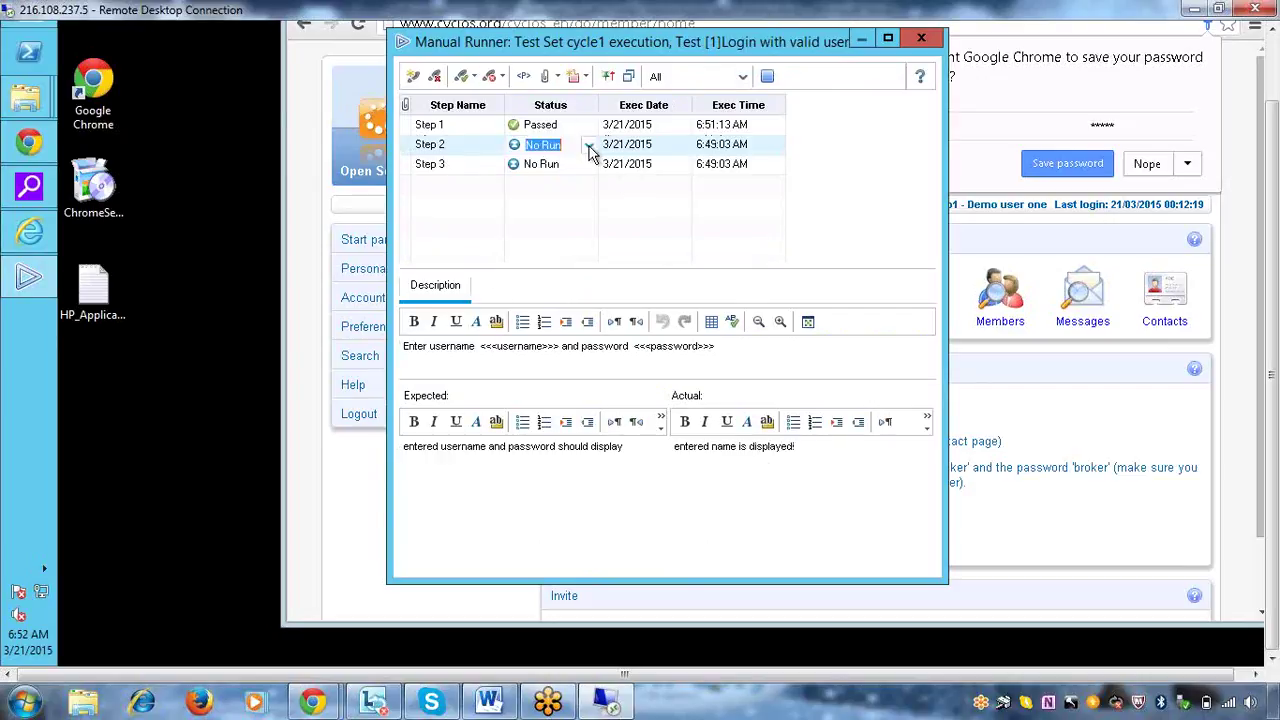
{"action": "left_click", "coordinate": [589, 146]}
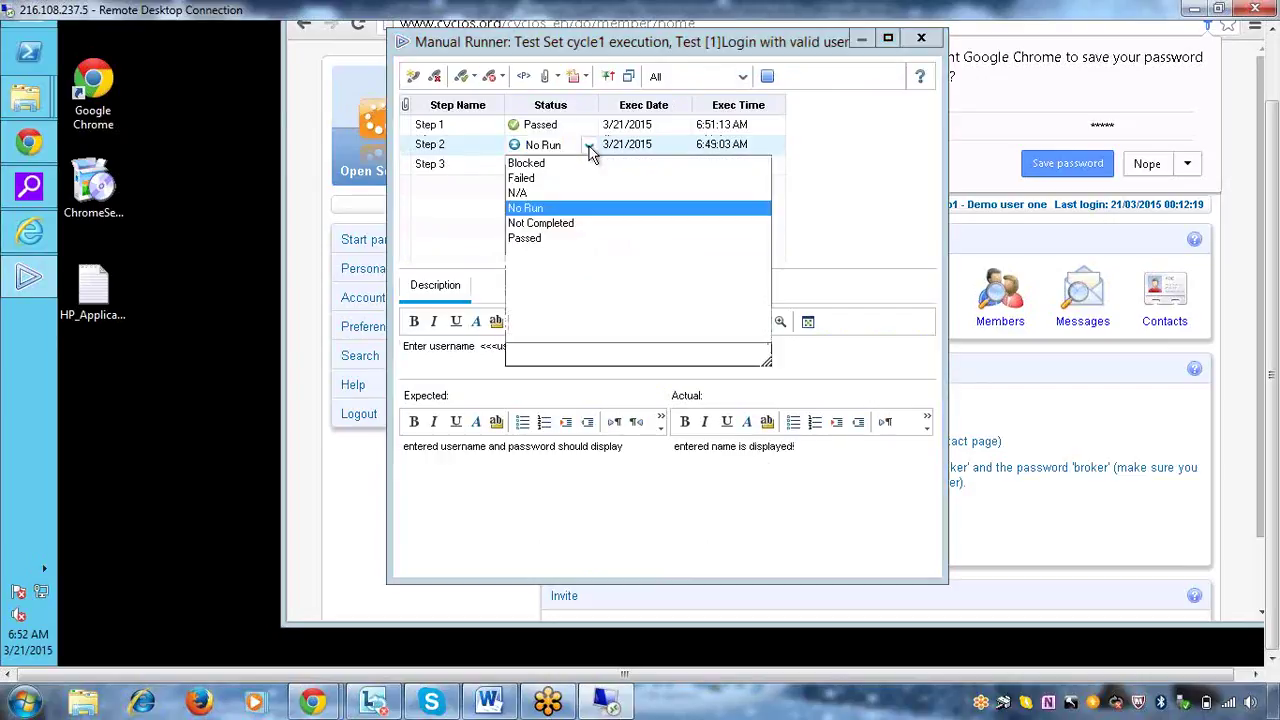
{"action": "left_click", "coordinate": [540, 239]}
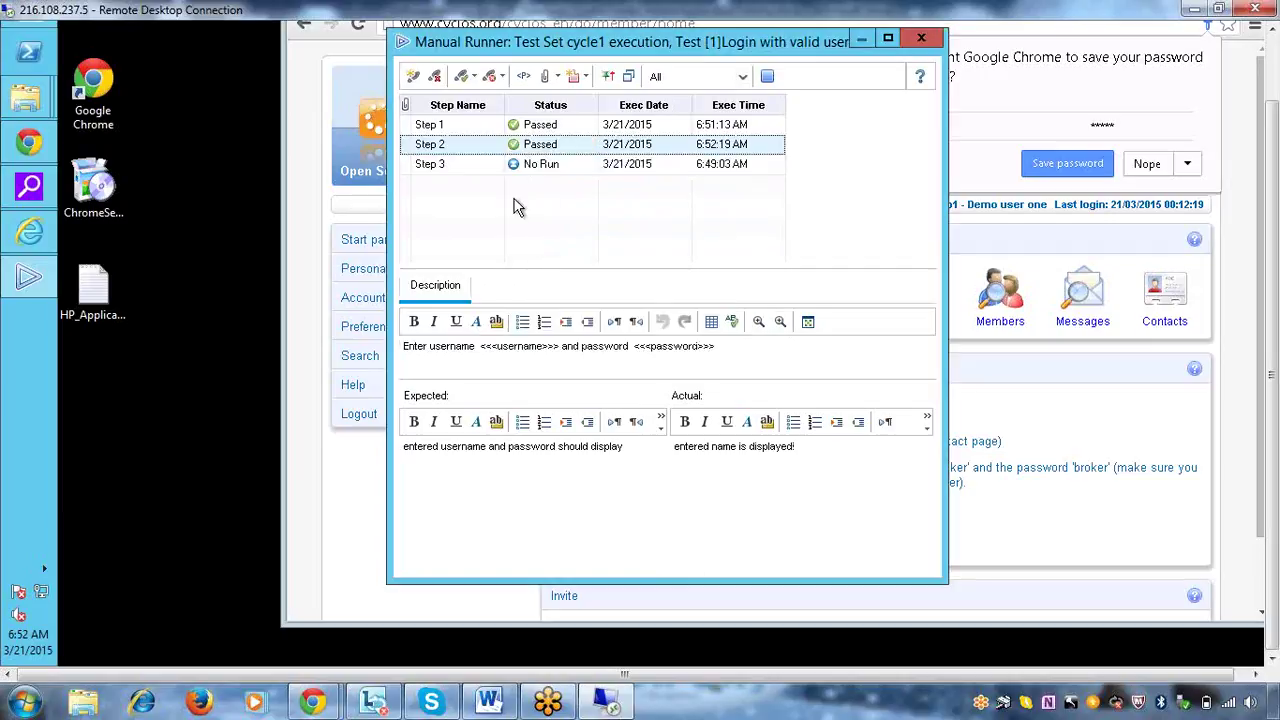
Record Step 3's actual result that the home page is displayed and mark Step 3 Passed
{"action": "left_click", "coordinate": [545, 166]}
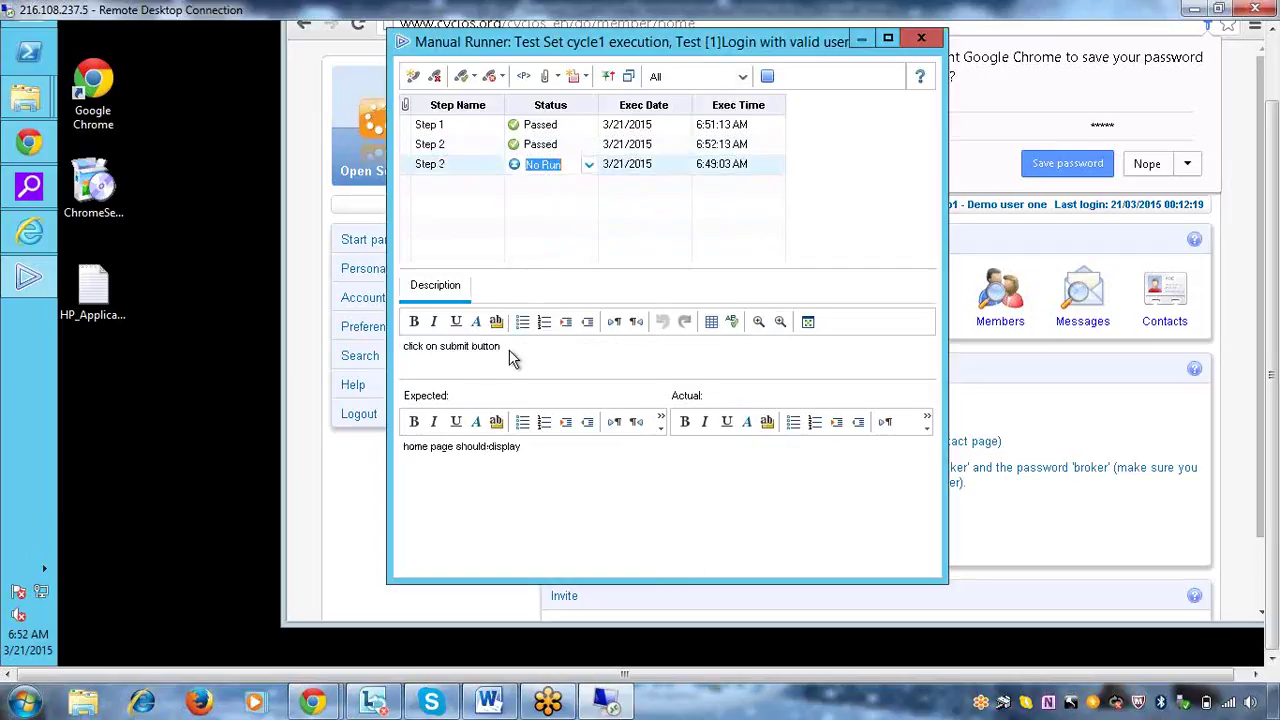
{"action": "left_click", "coordinate": [782, 490]}
{"action": "type", "text": "home"}
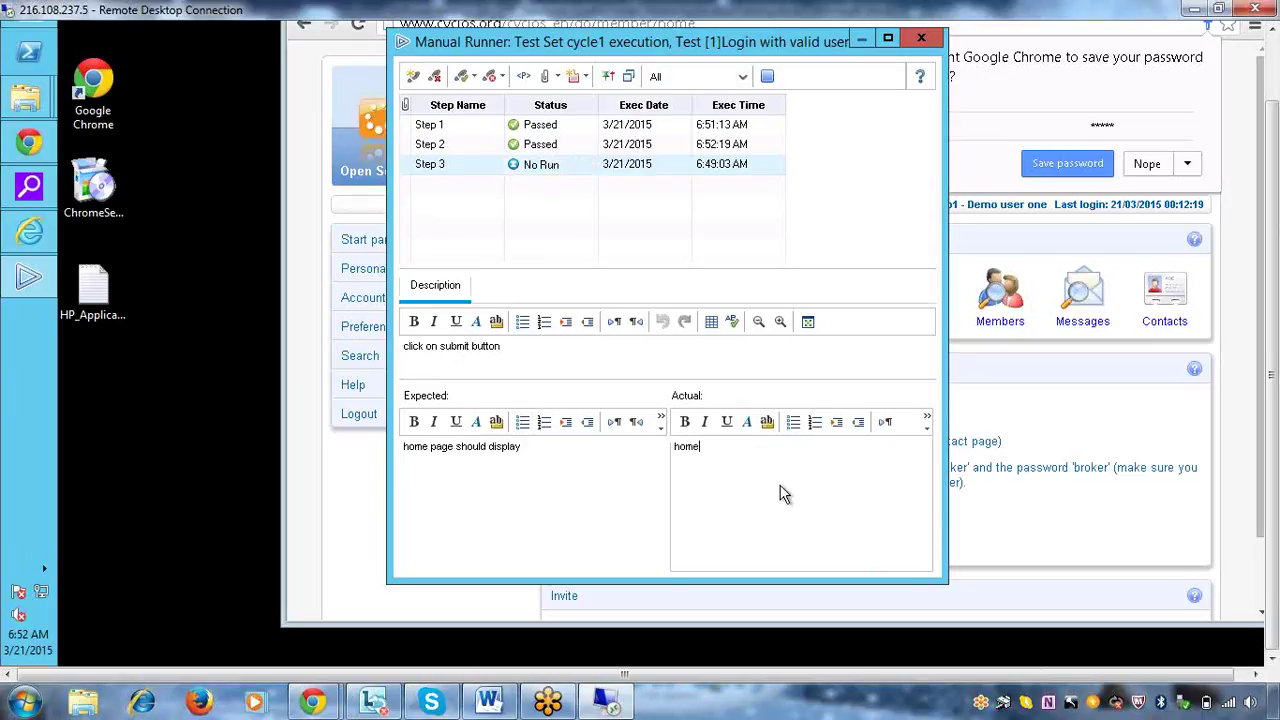
{"action": "type", "text": " page is dipalyed"}
{"action": "key", "text": "BackSpace"}
{"action": "type", "text": "s"}
{"action": "left_click", "coordinate": [570, 172]}
{"action": "left_click", "coordinate": [590, 166]}
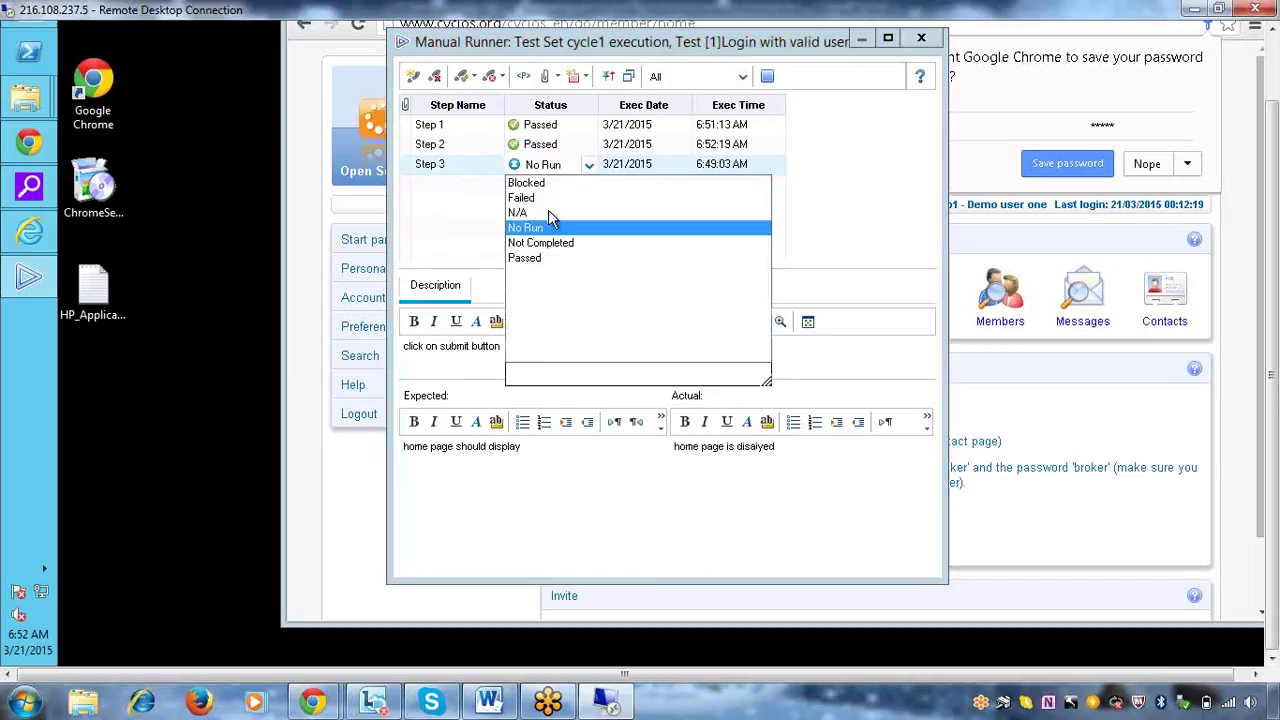
{"action": "left_click", "coordinate": [535, 258]}
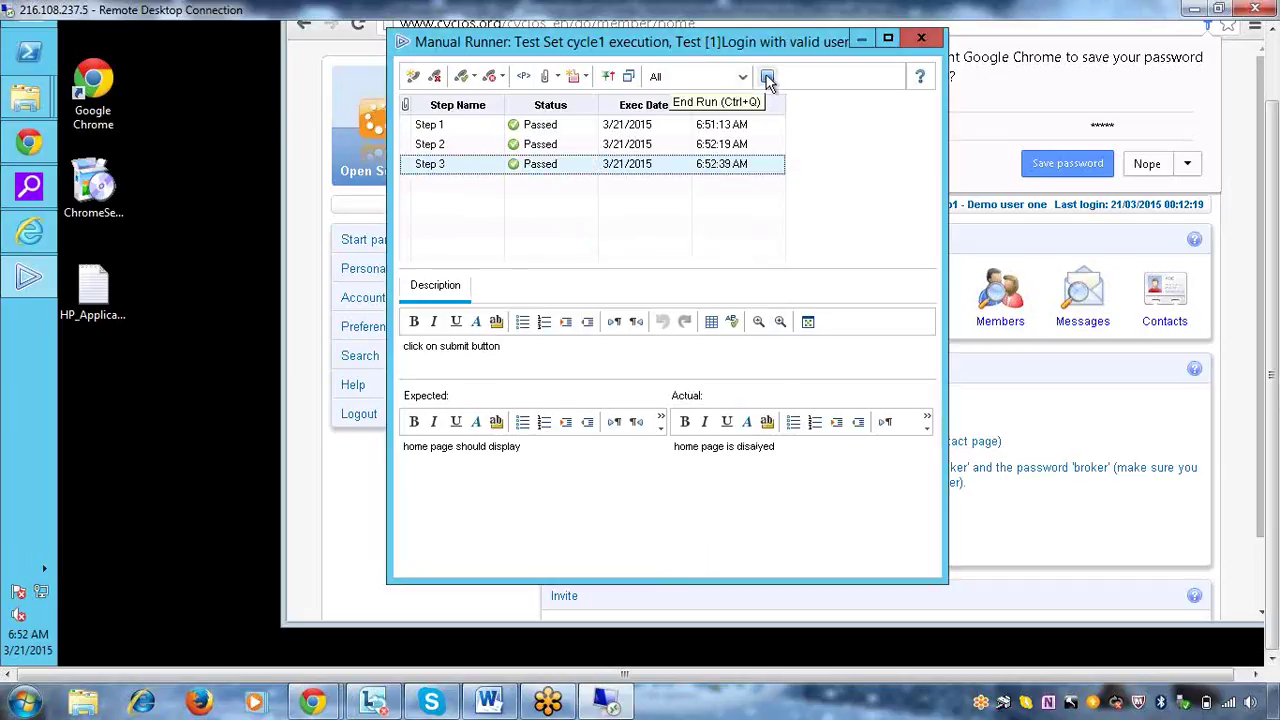
{"action": "left_click", "coordinate": [625, 76]}
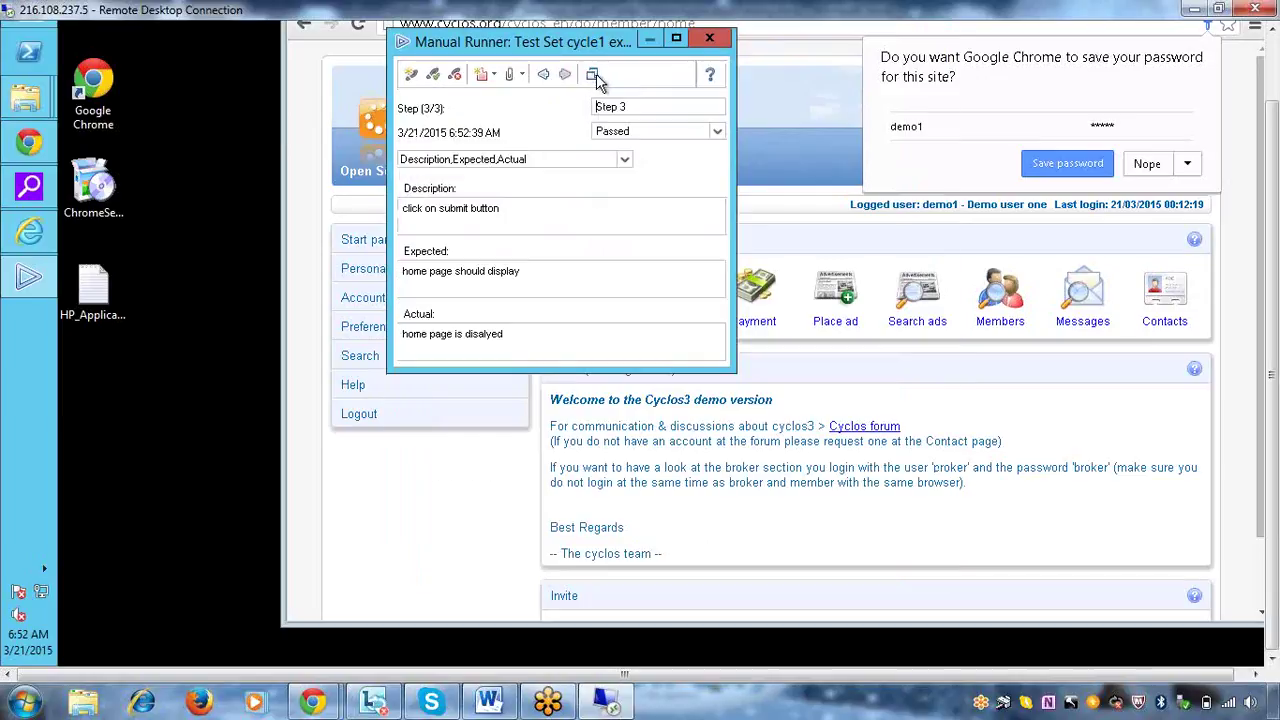
{"action": "left_click", "coordinate": [594, 74]}
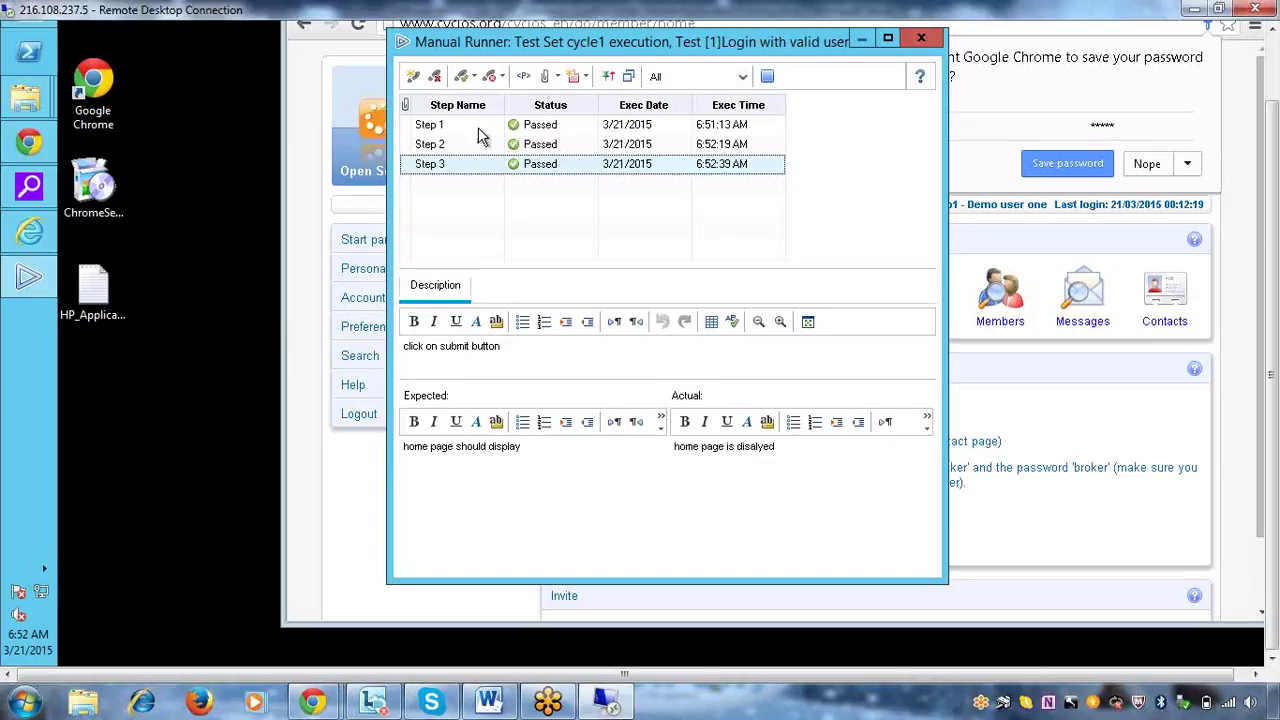
{"action": "left_click", "coordinate": [629, 77]}
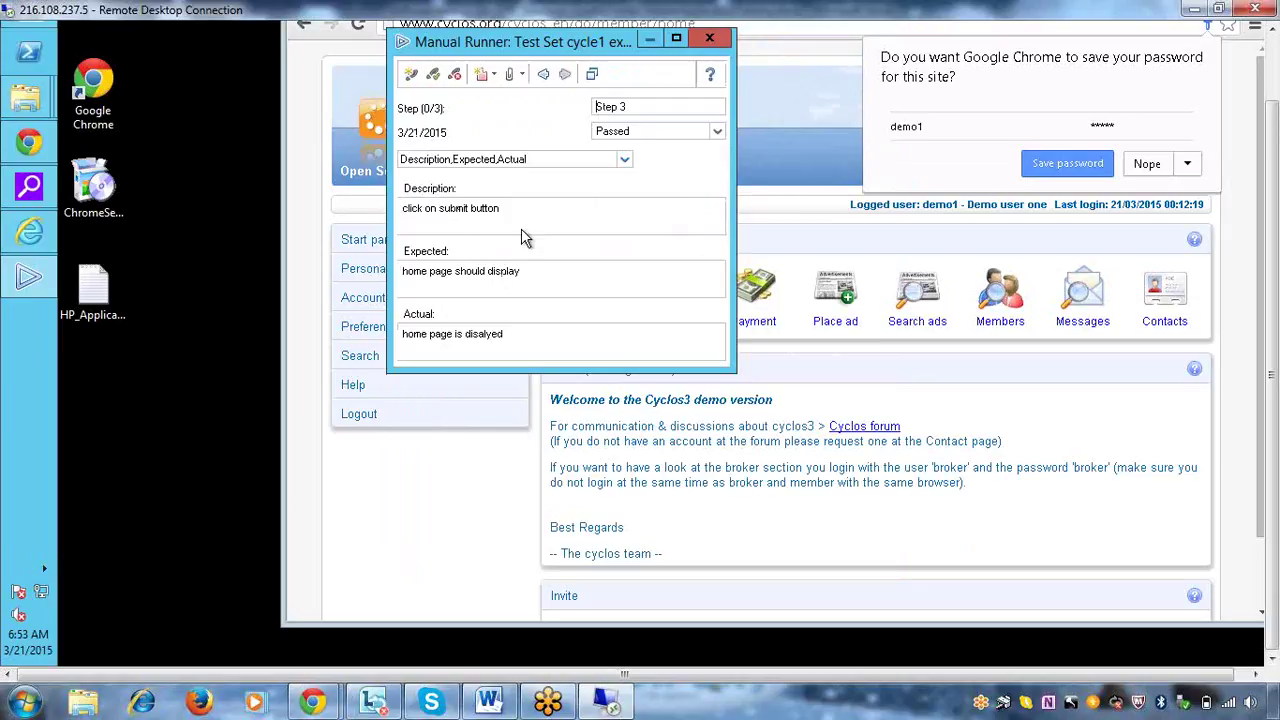
{"action": "left_click", "coordinate": [531, 220]}
{"action": "left_click", "coordinate": [542, 77]}
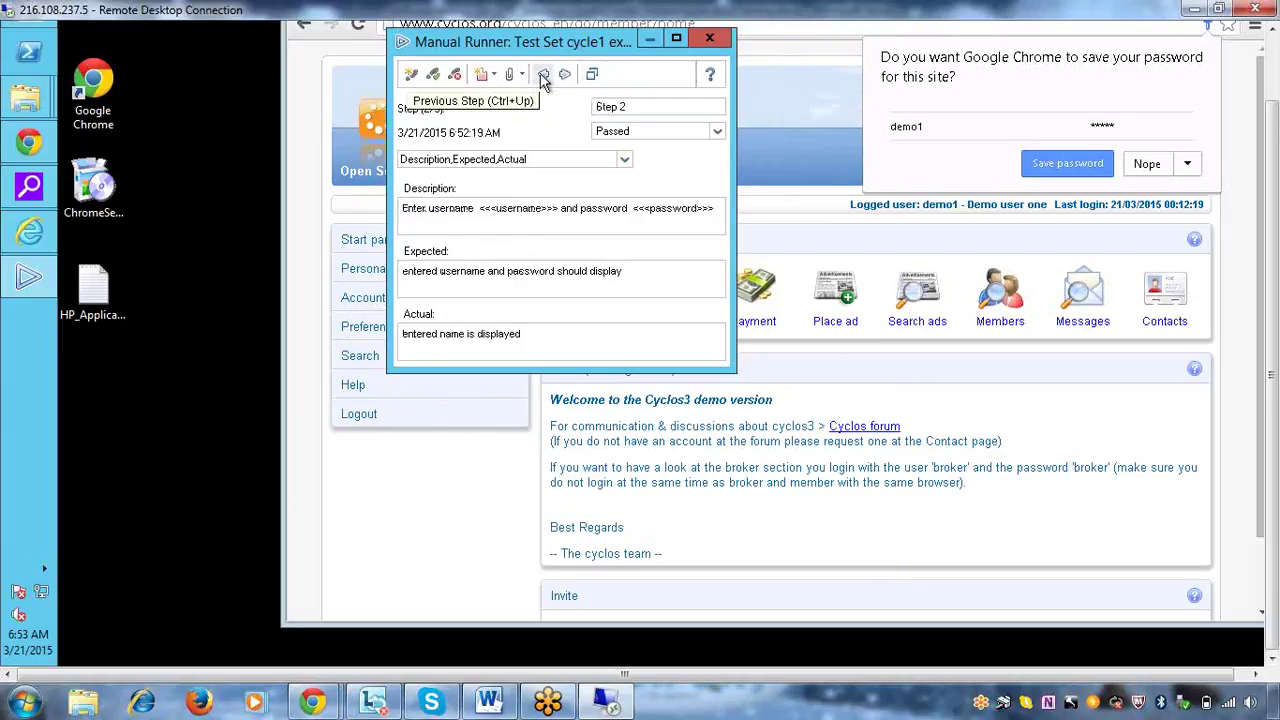
{"action": "left_click", "coordinate": [542, 77]}
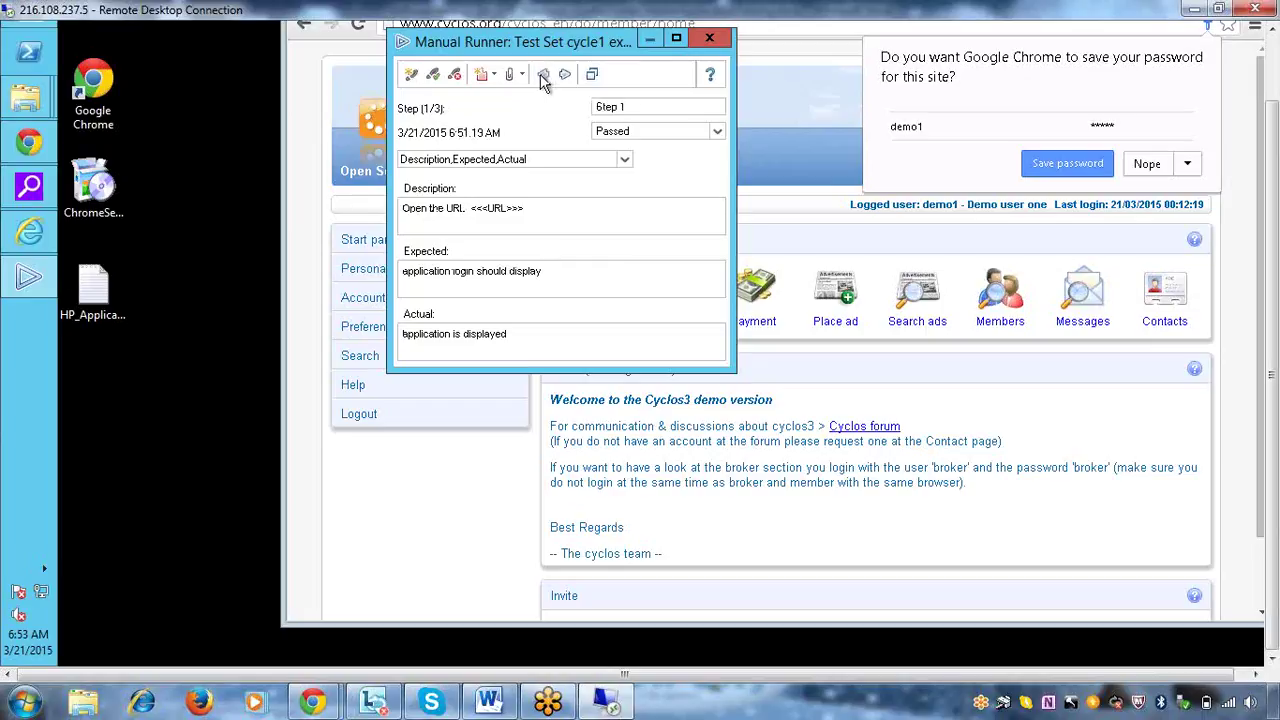
{"action": "left_click", "coordinate": [592, 77]}
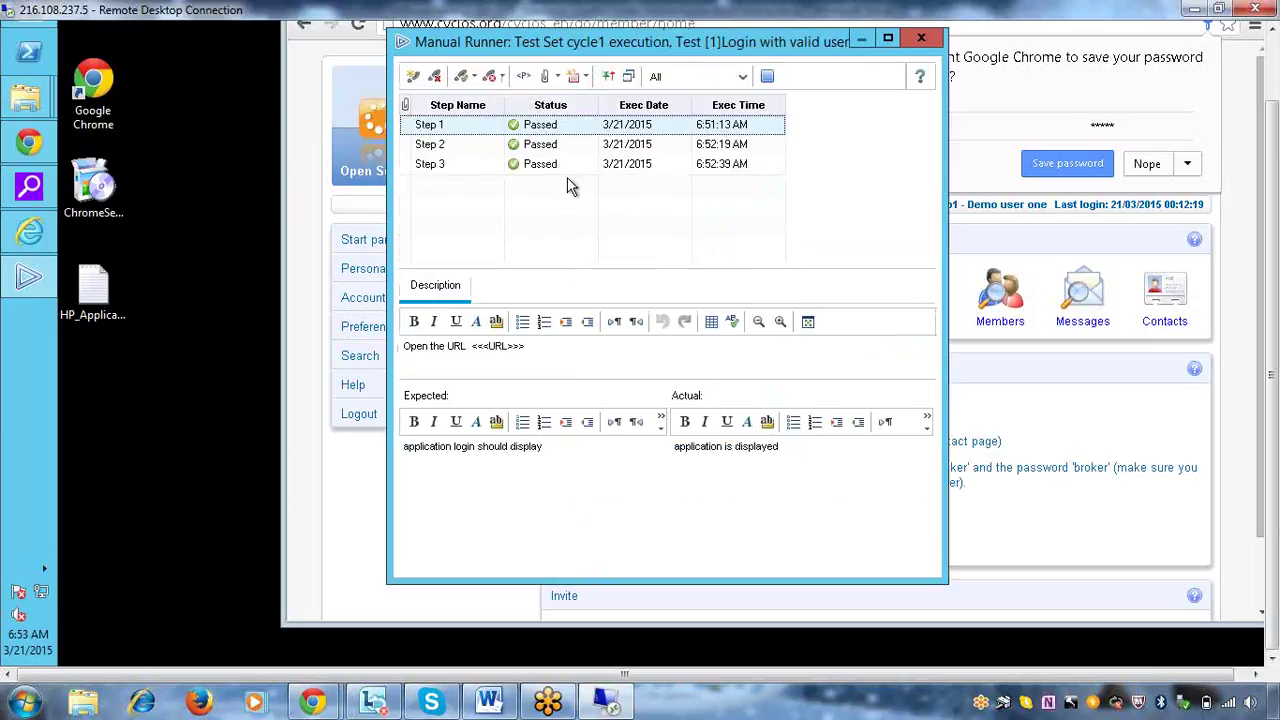
{"action": "left_click", "coordinate": [628, 78]}
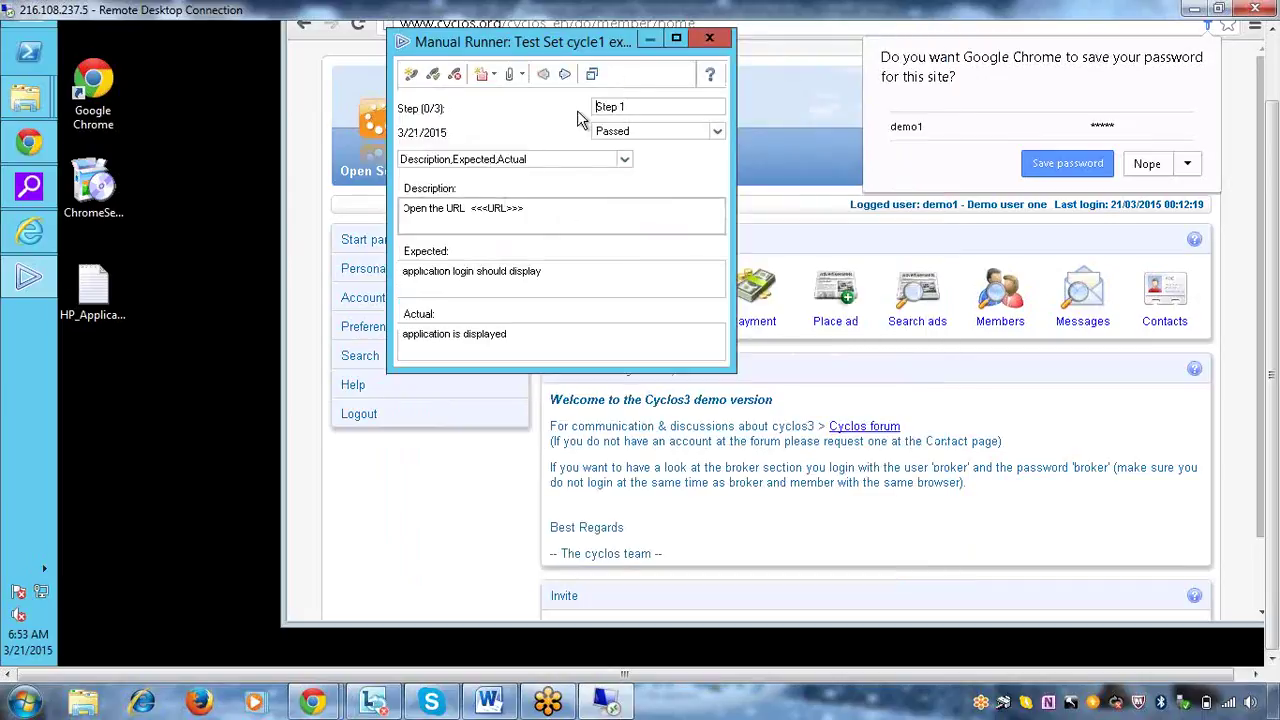
{"action": "left_click", "coordinate": [594, 78]}
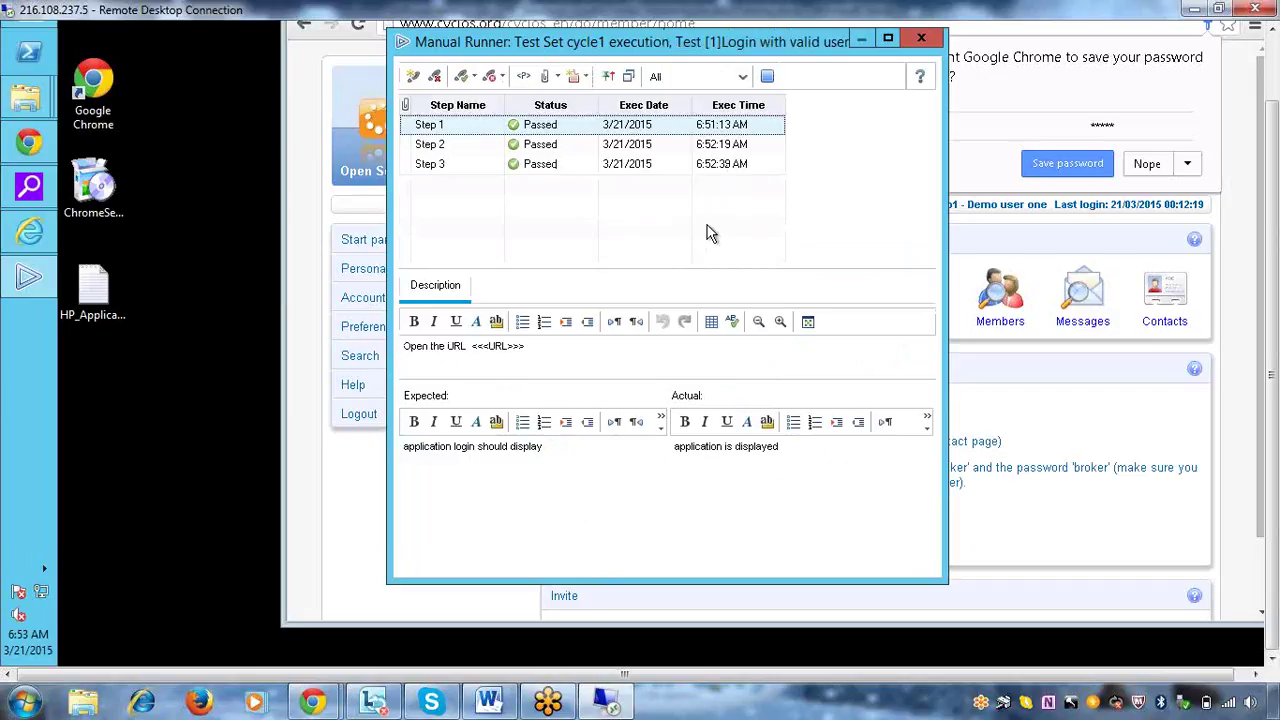
{"action": "left_click", "coordinate": [766, 78]}
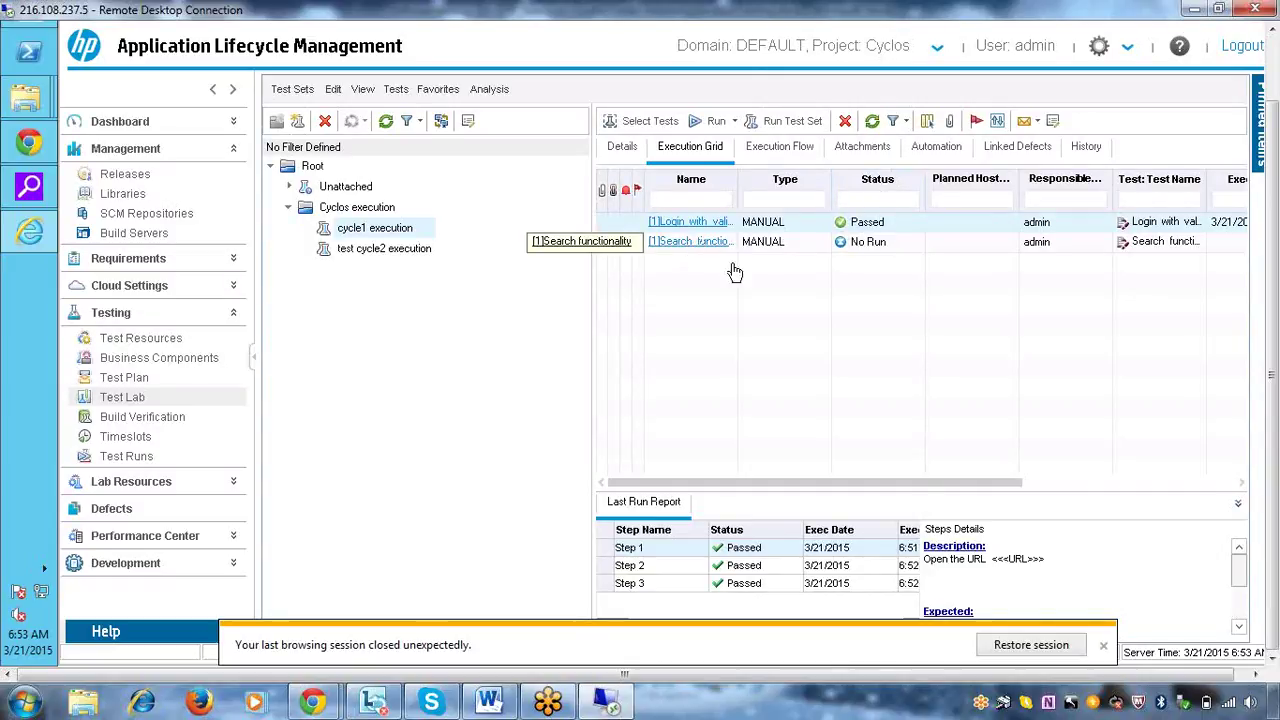
Select the Search functionality test in the cycle1 Execution Grid and start a run of it
{"action": "left_click", "coordinate": [899, 243]}
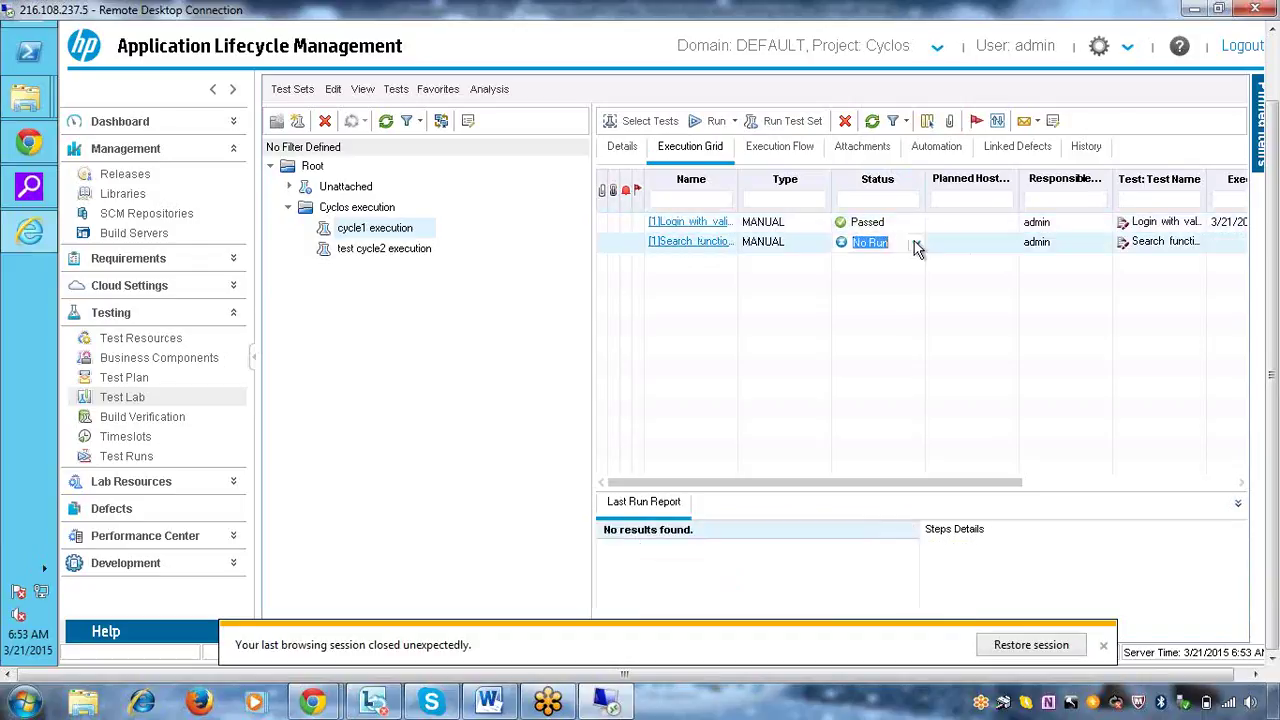
{"action": "left_click", "coordinate": [716, 121]}
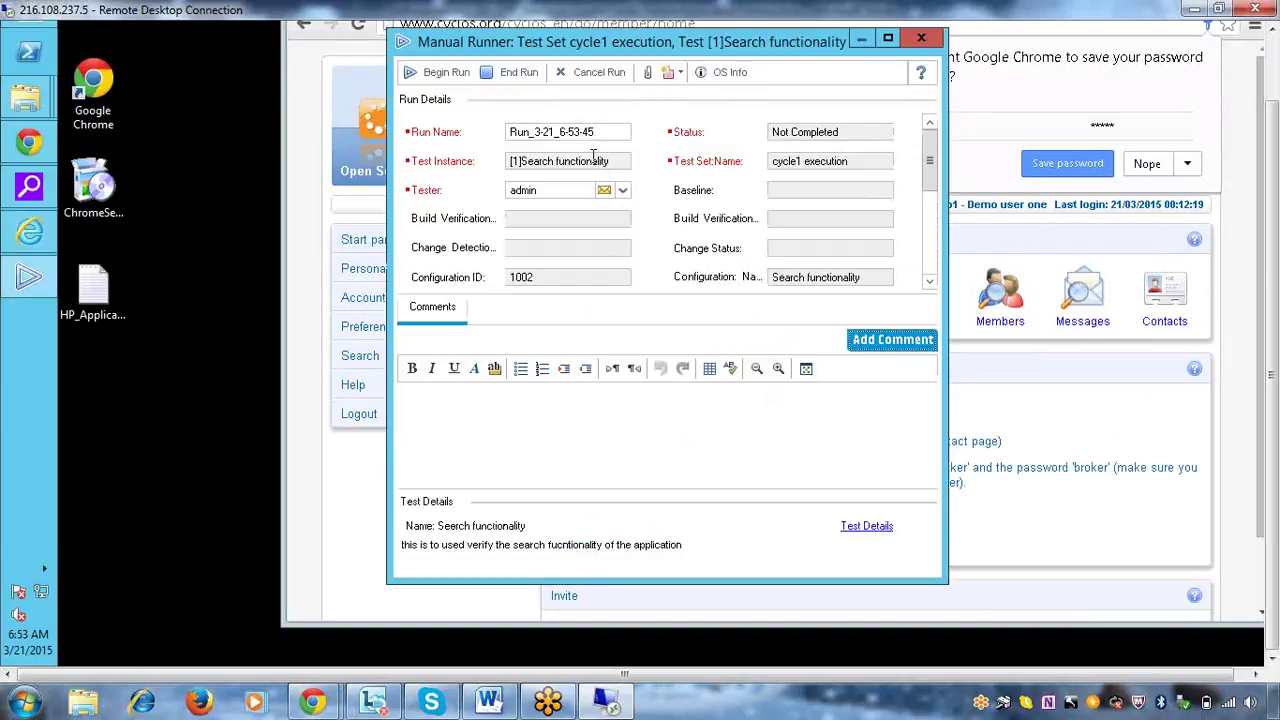
Accept the run parameters, give Step 1 the actual result 'applicaiton is opened' and mark it Passed
{"action": "left_click", "coordinate": [450, 74]}
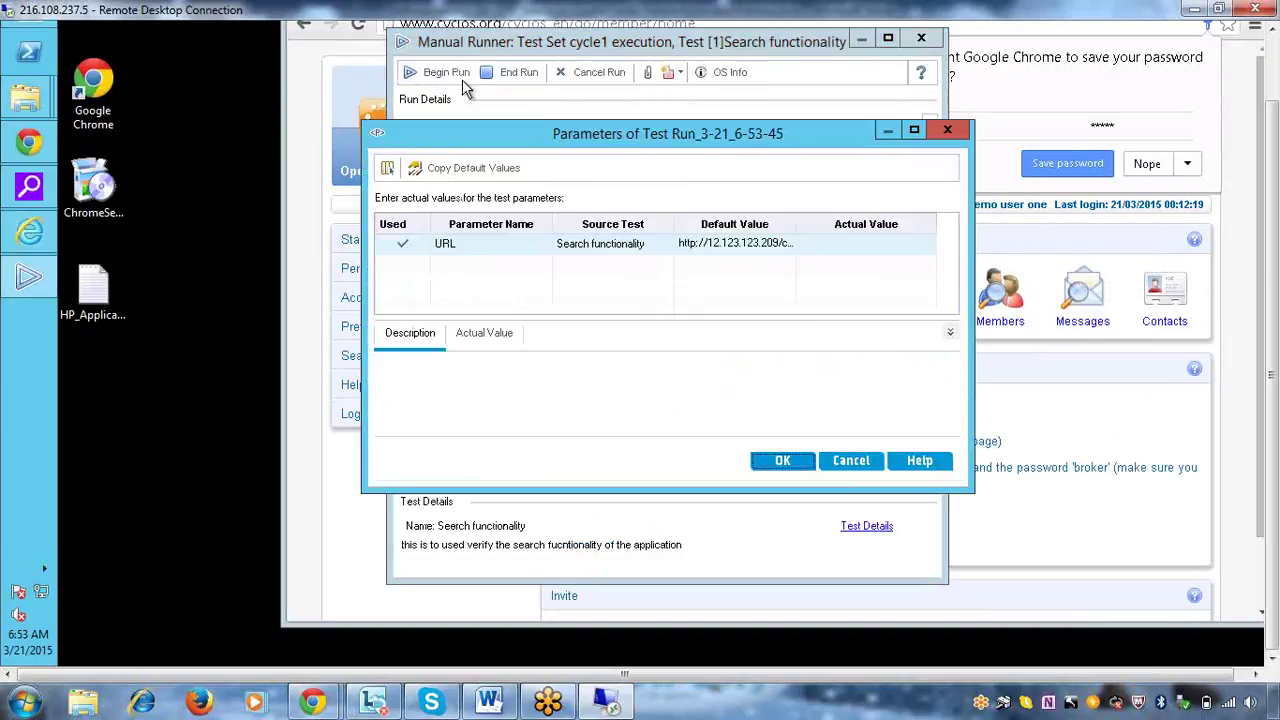
{"action": "left_click", "coordinate": [784, 461]}
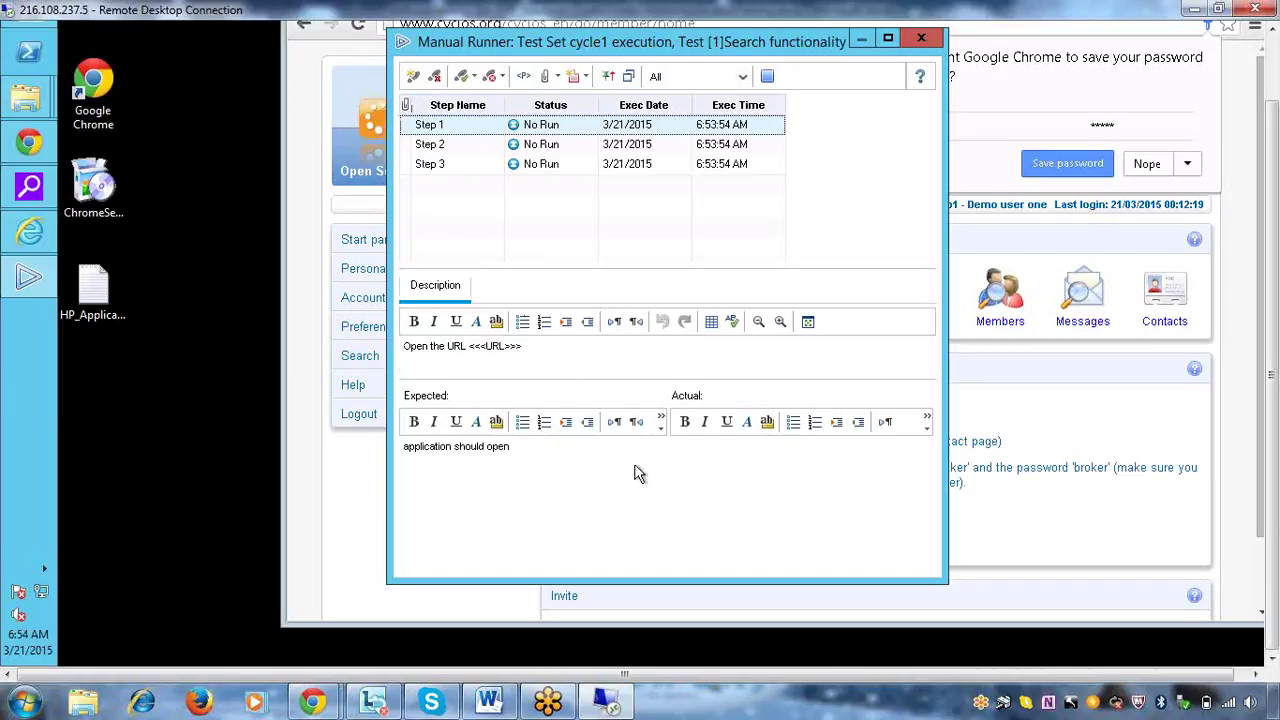
{"action": "left_click", "coordinate": [755, 489]}
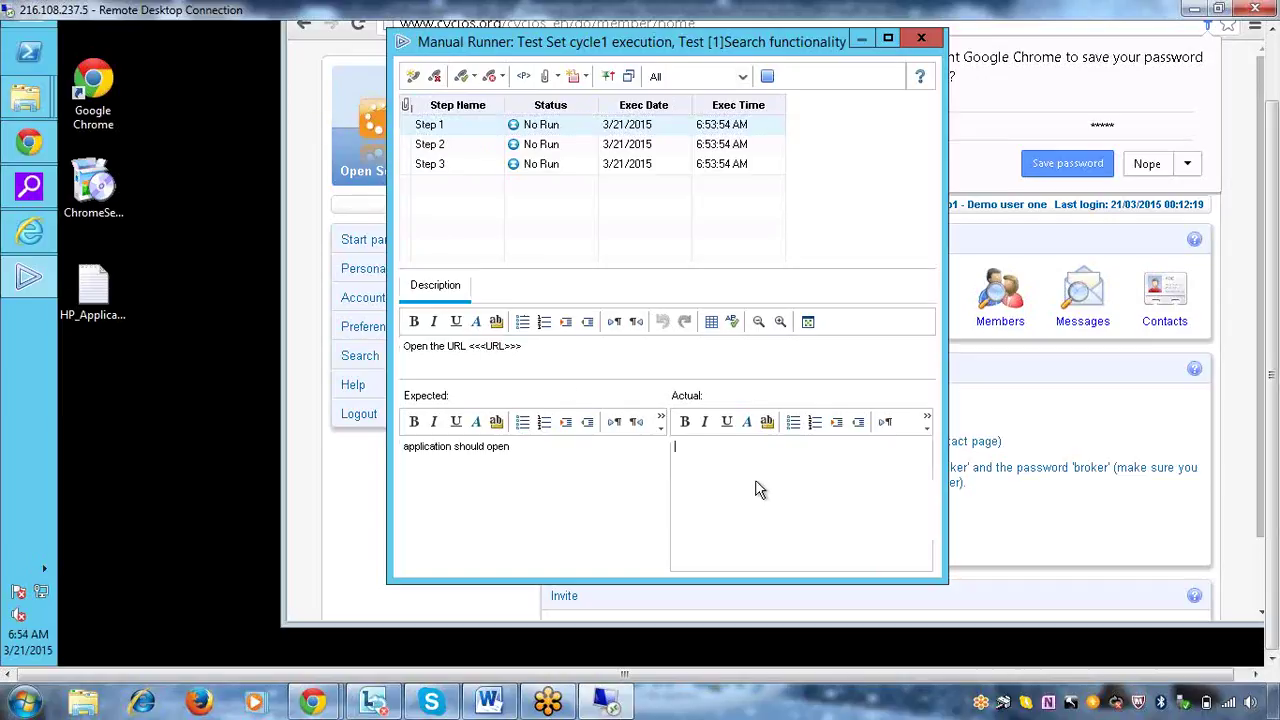
{"action": "type", "text": "applicaiton is opened"}
{"action": "left_click", "coordinate": [572, 128]}
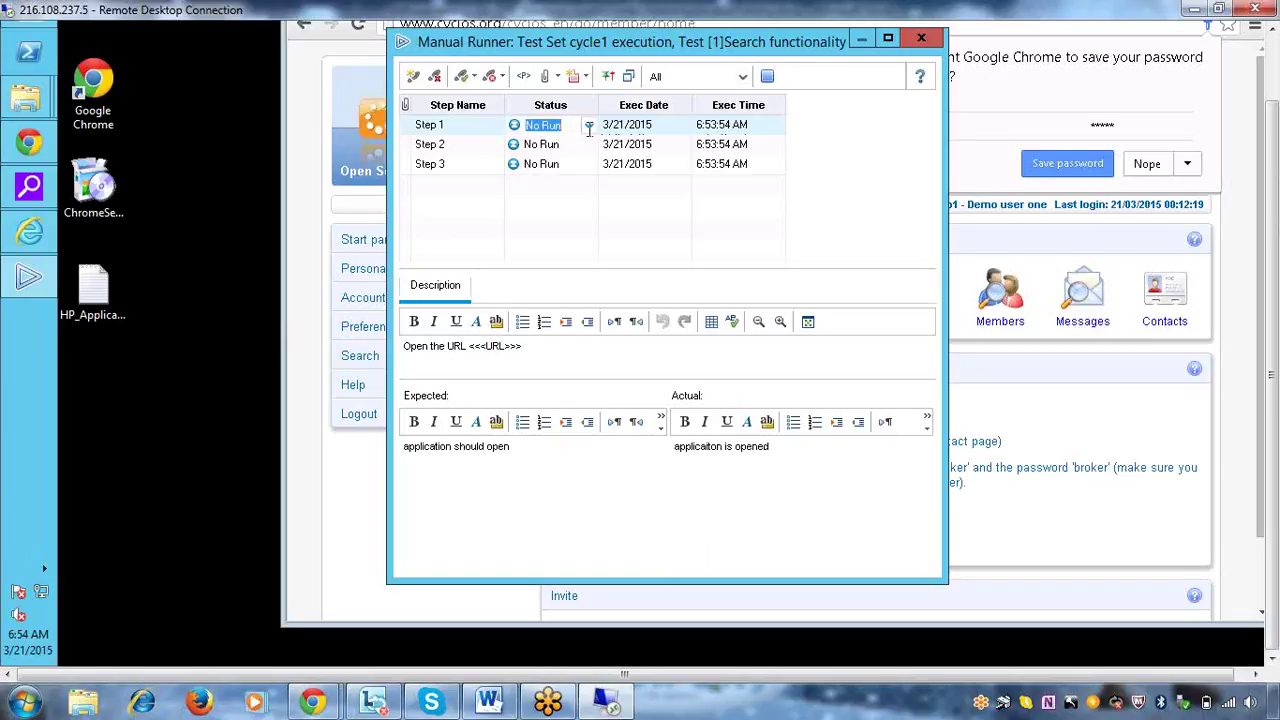
{"action": "left_click", "coordinate": [589, 128]}
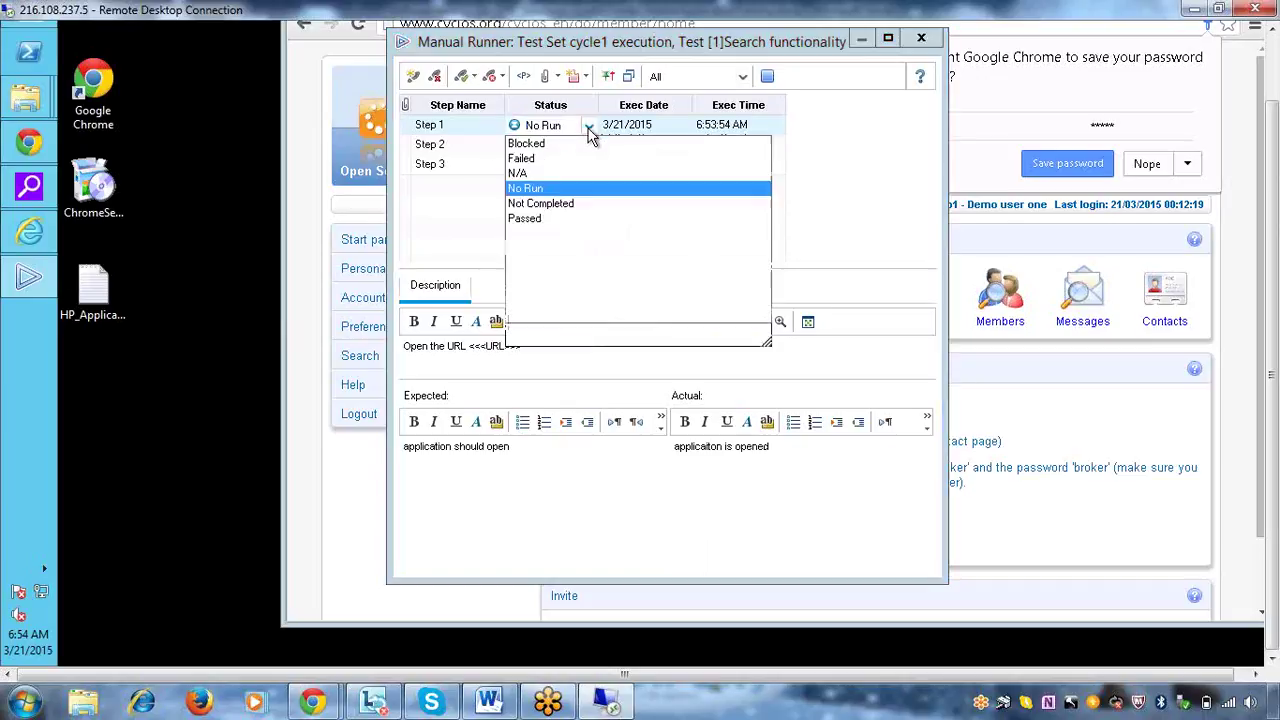
{"action": "left_click", "coordinate": [528, 219]}
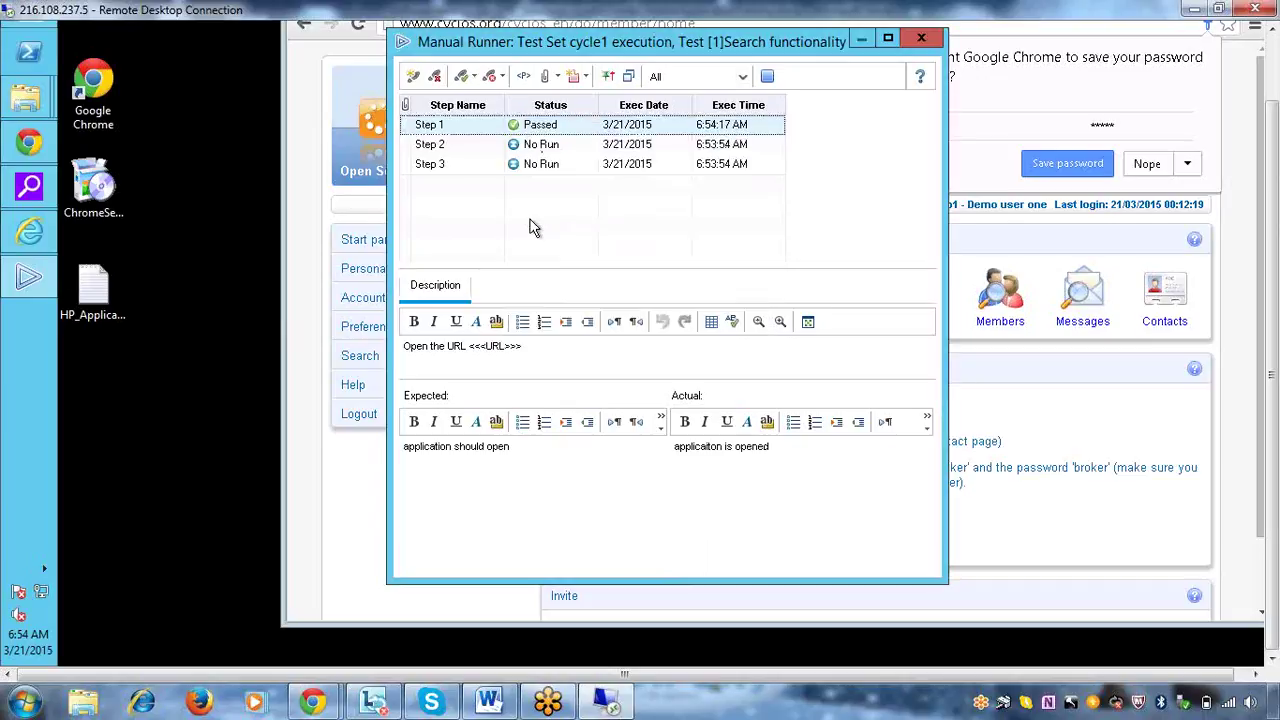
{"action": "left_click", "coordinate": [456, 142]}
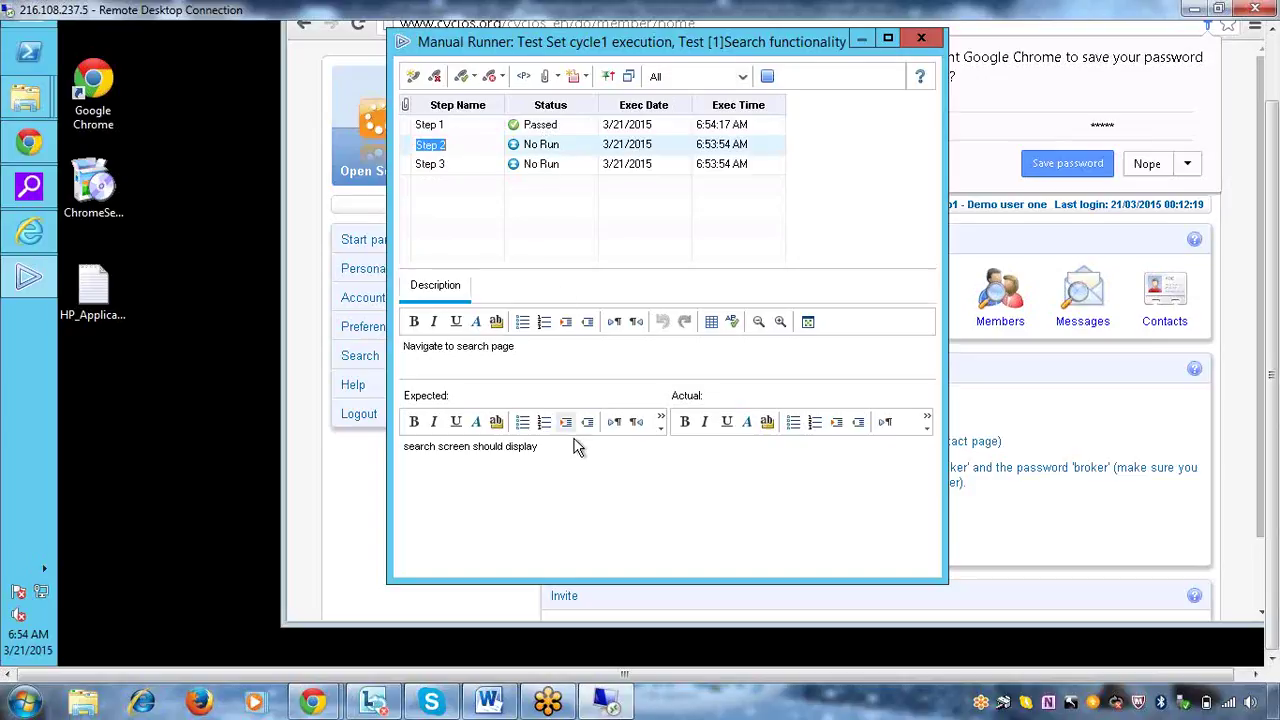
{"action": "left_click", "coordinate": [745, 490]}
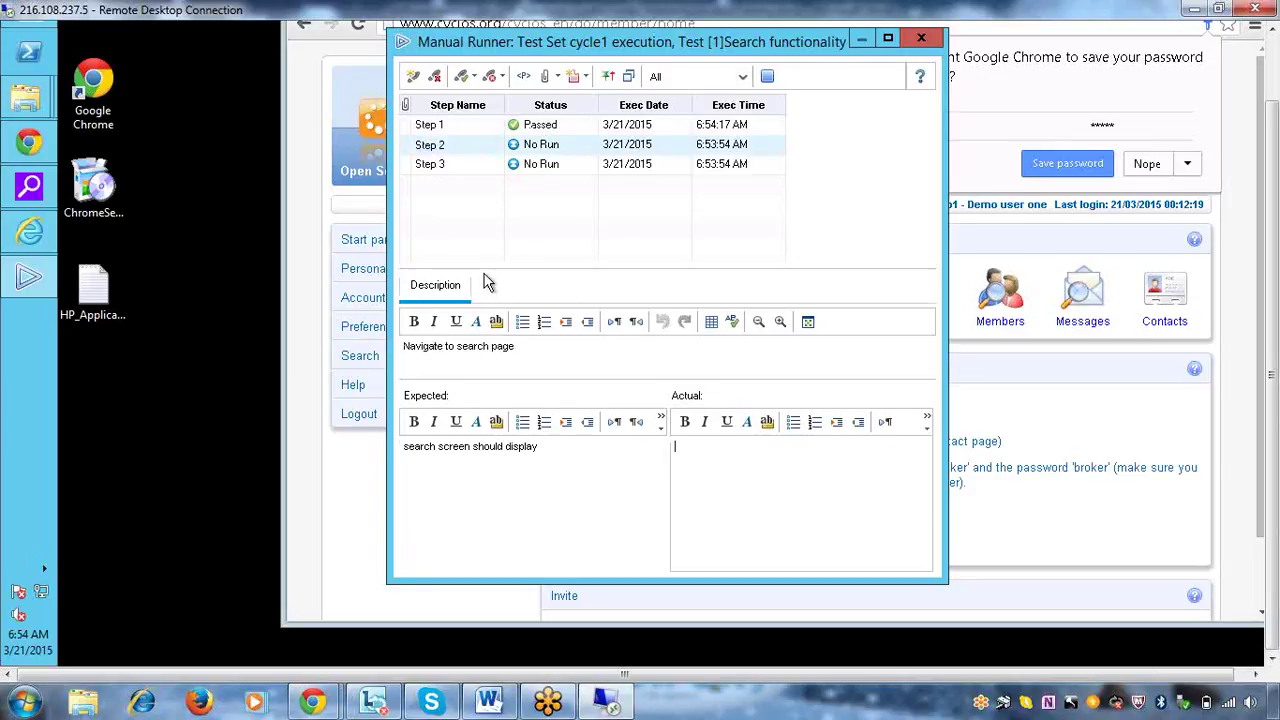
Open Account Information in Cyclos to show the account's transaction history, then return to the Manual Runner
{"action": "left_click", "coordinate": [28, 142]}
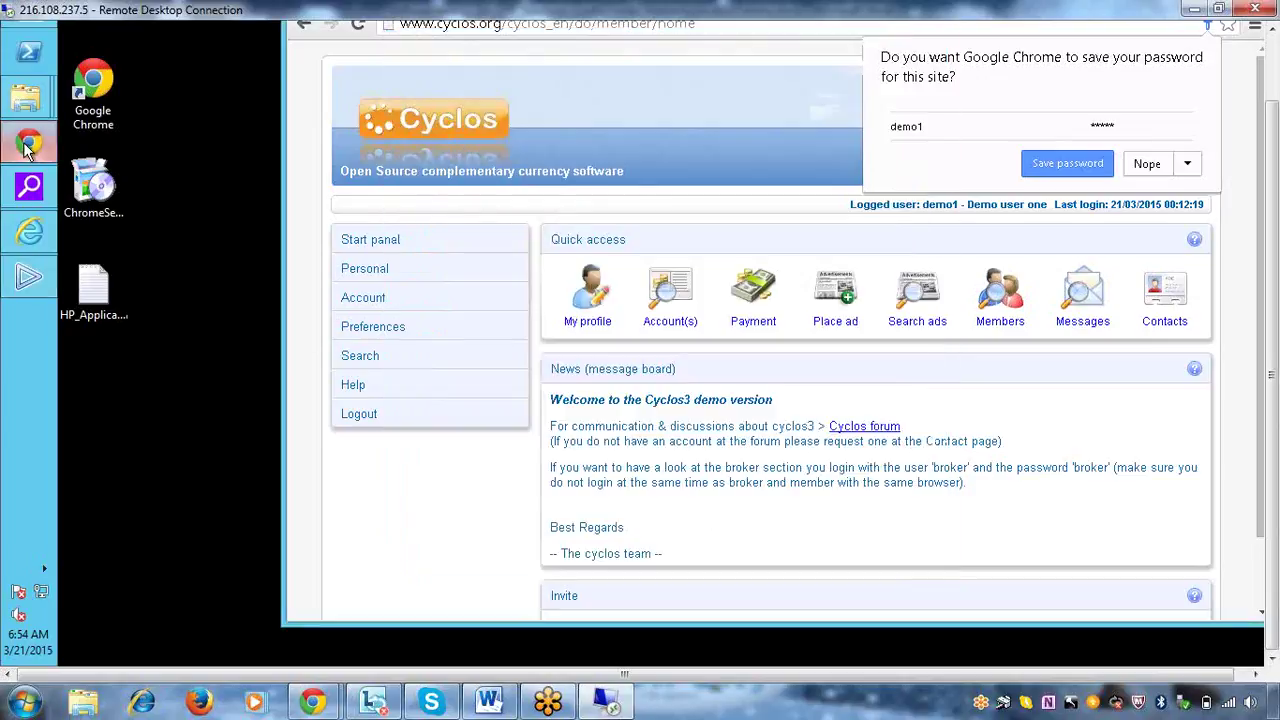
{"action": "left_click", "coordinate": [376, 300]}
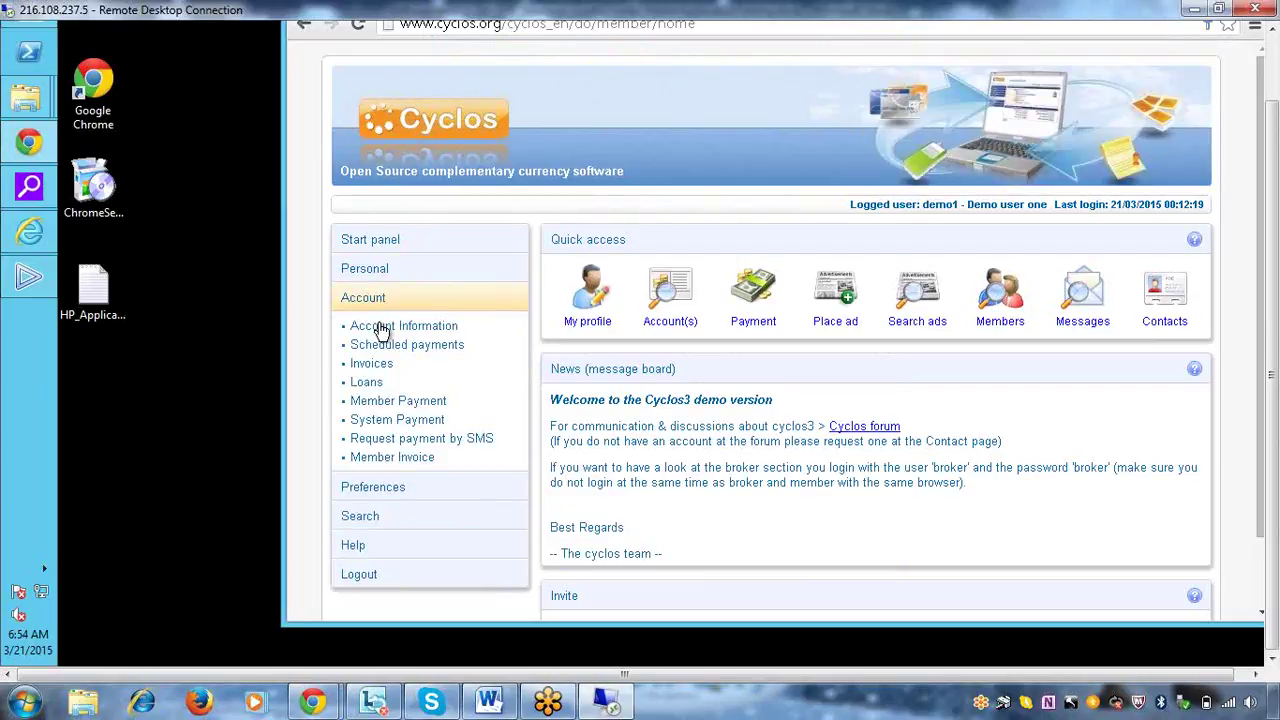
{"action": "left_click", "coordinate": [381, 329]}
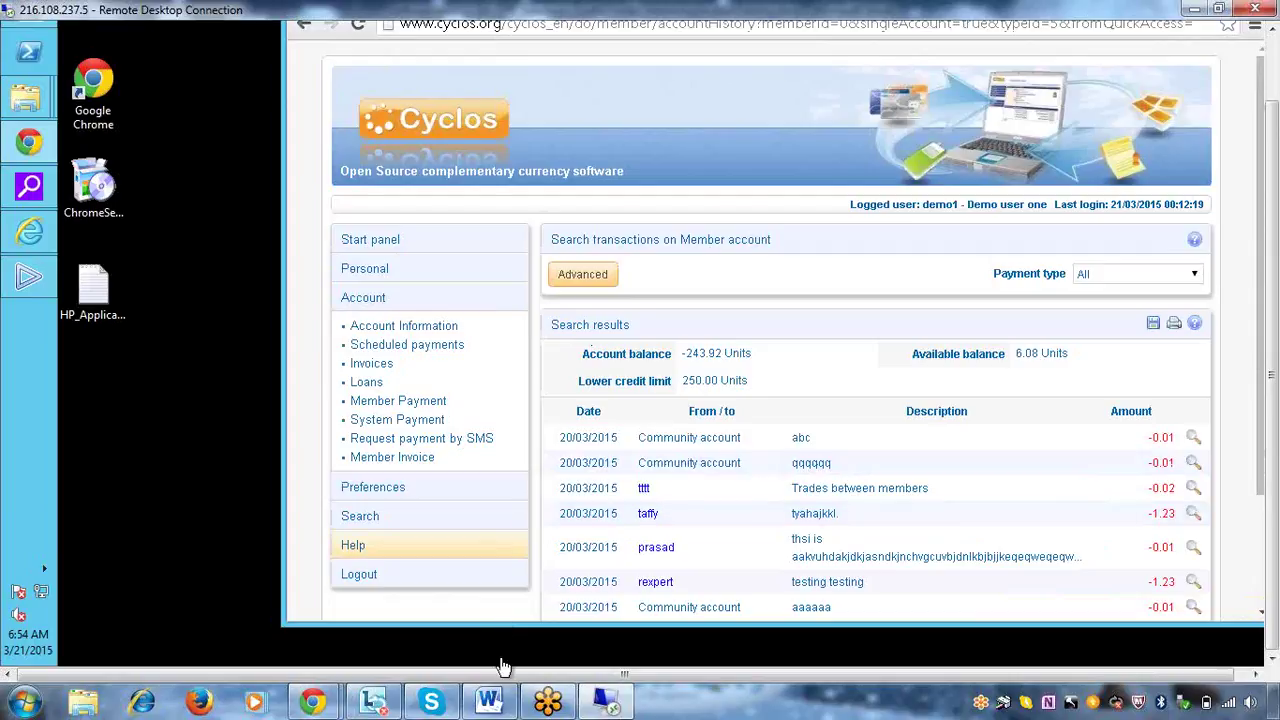
{"action": "left_click", "coordinate": [36, 275]}
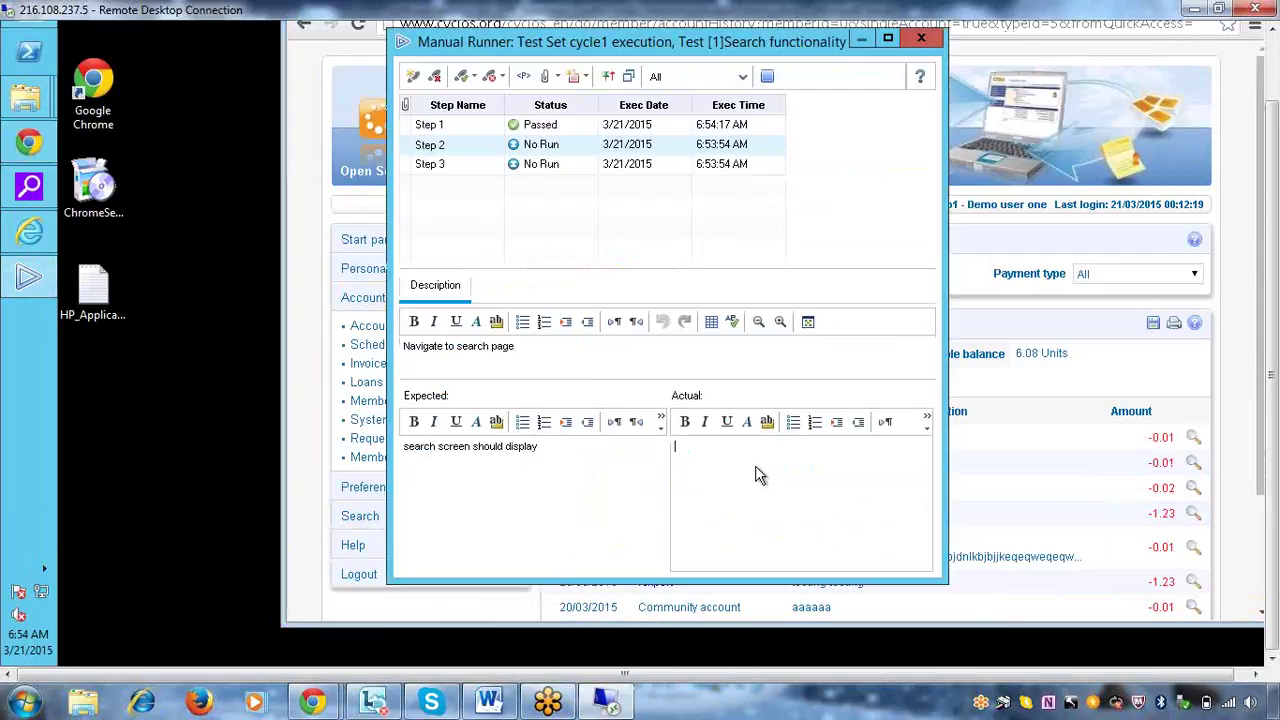
Record Step 2's actual result 'search screen is display' and mark Step 2 Passed
{"action": "type", "text": "se"}
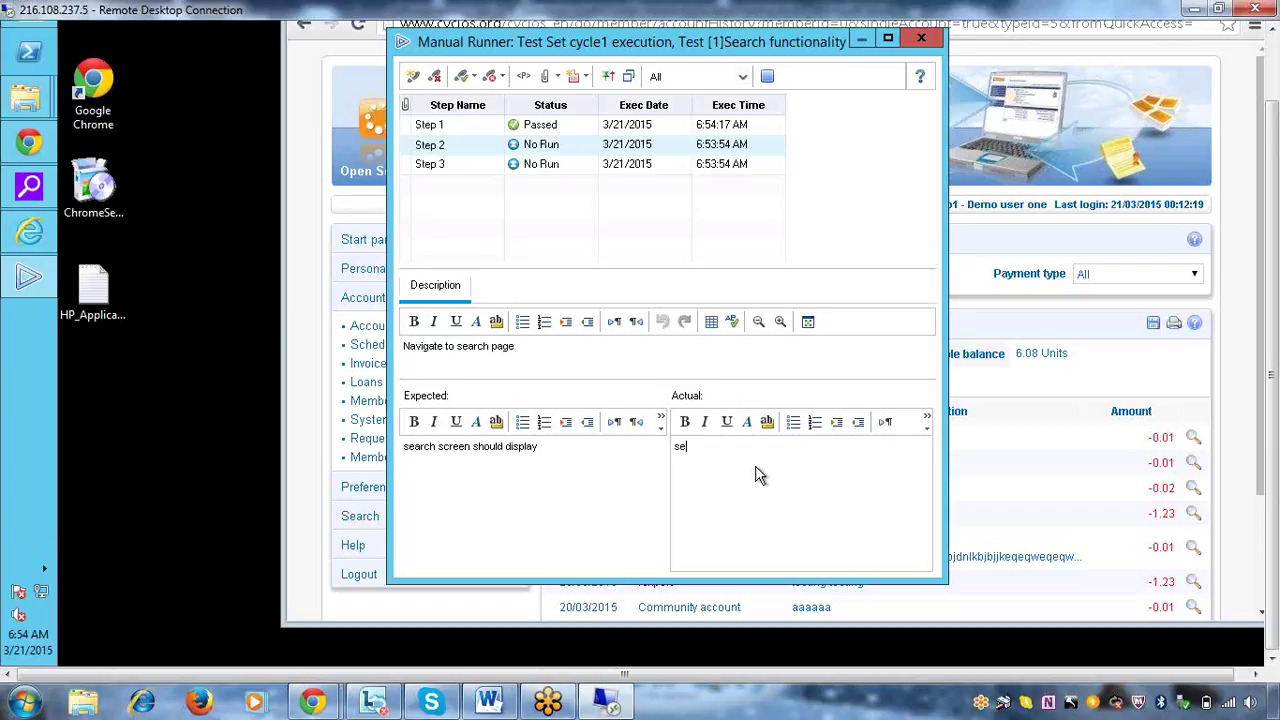
{"action": "type", "text": "arch screen is display"}
{"action": "left_click", "coordinate": [572, 145]}
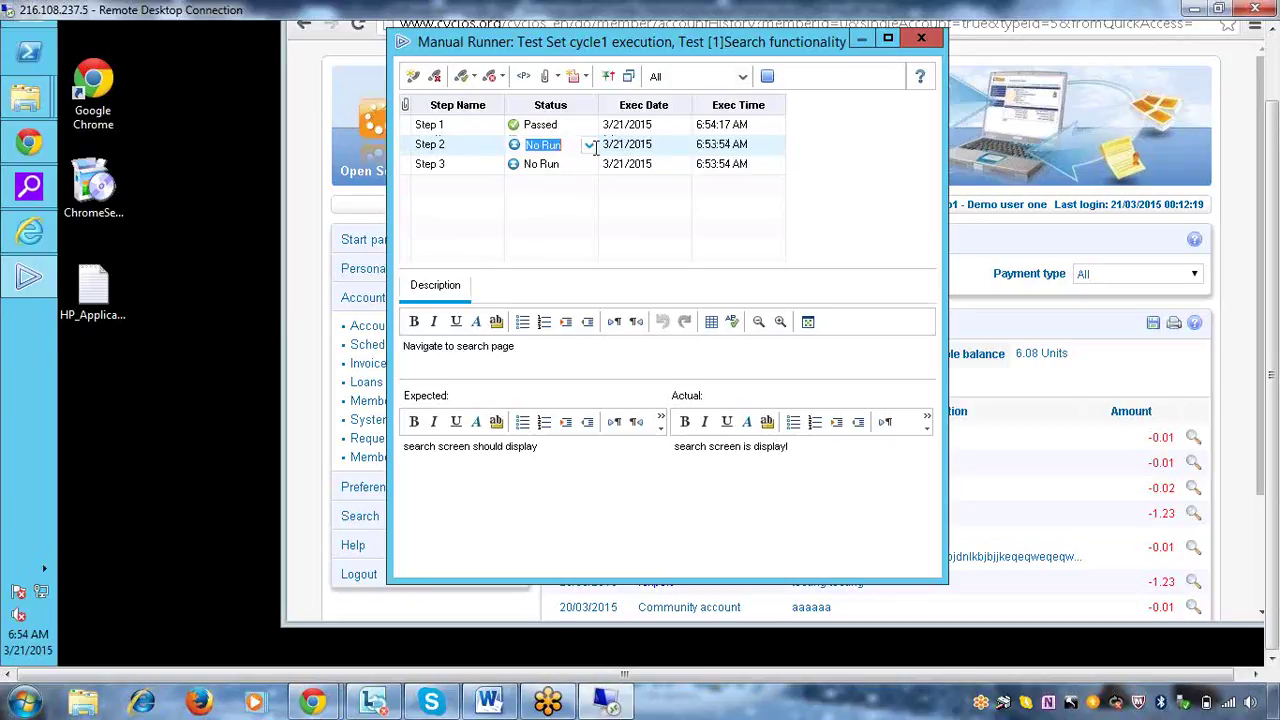
{"action": "left_click", "coordinate": [588, 145]}
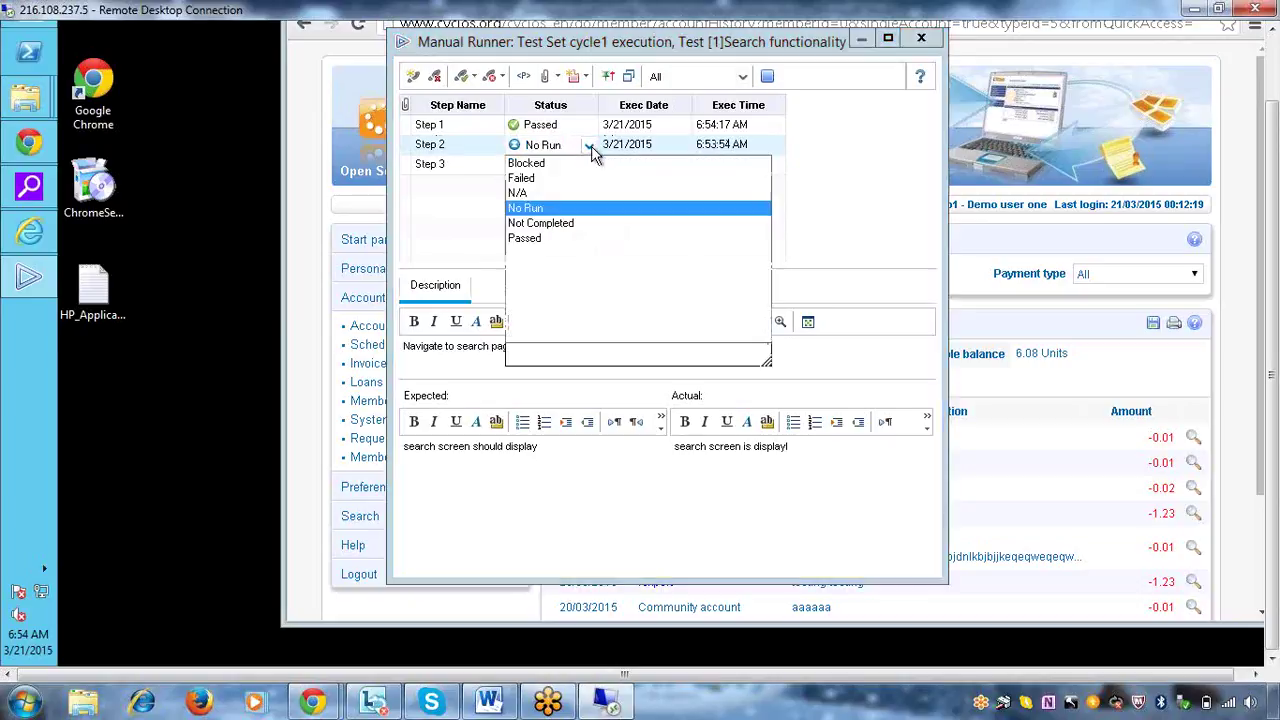
{"action": "left_click", "coordinate": [528, 239]}
{"action": "left_click", "coordinate": [433, 166]}
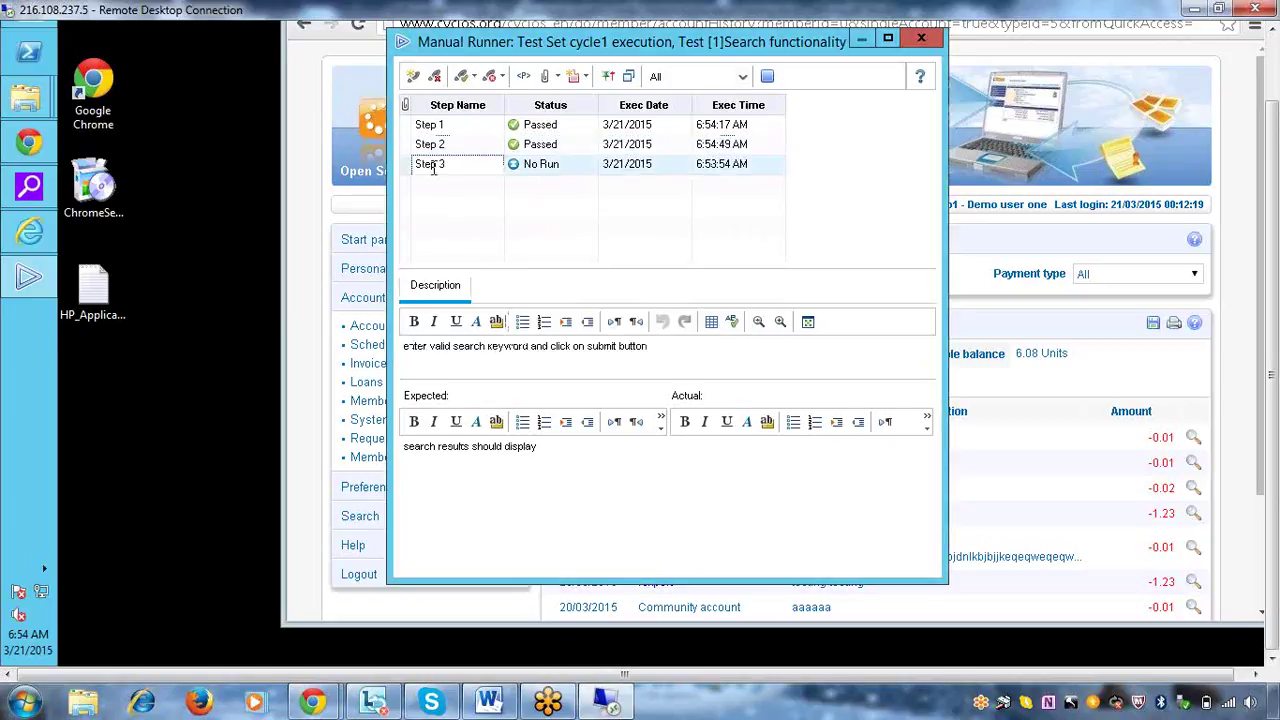
{"action": "left_click", "coordinate": [433, 167]}
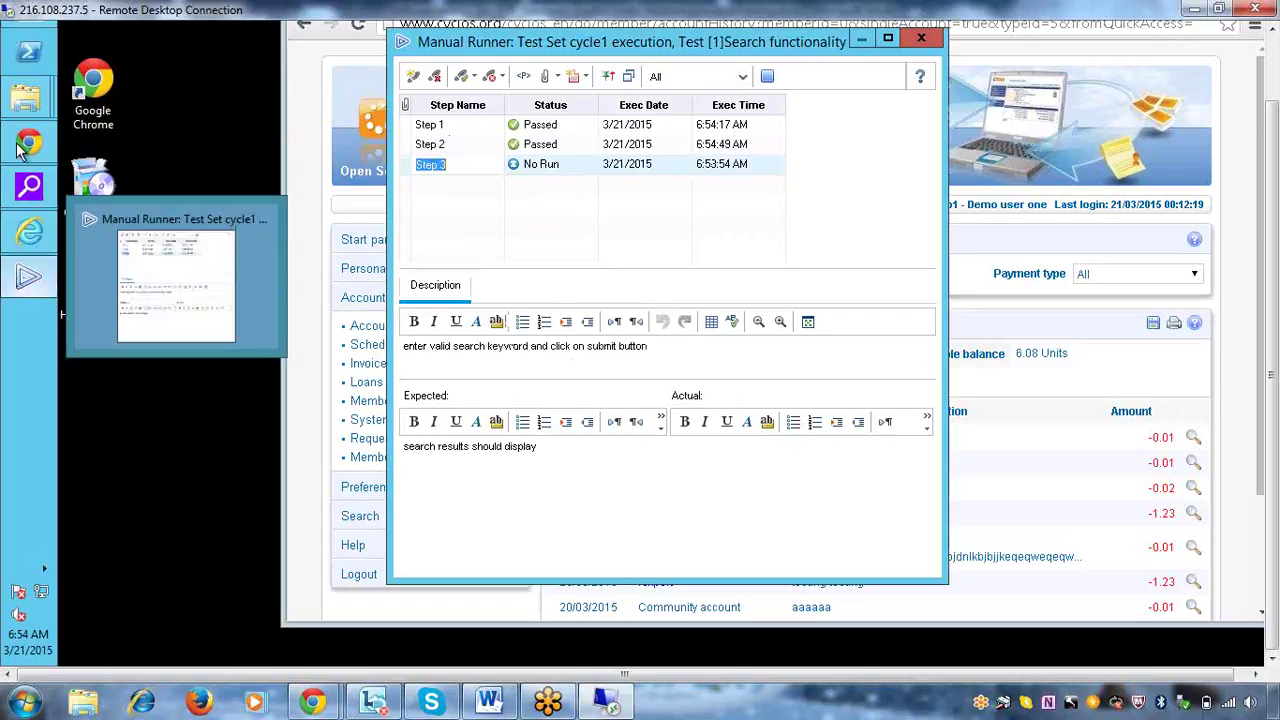
Filter the Cyclos account history to show only System payments
{"action": "left_click", "coordinate": [14, 242]}
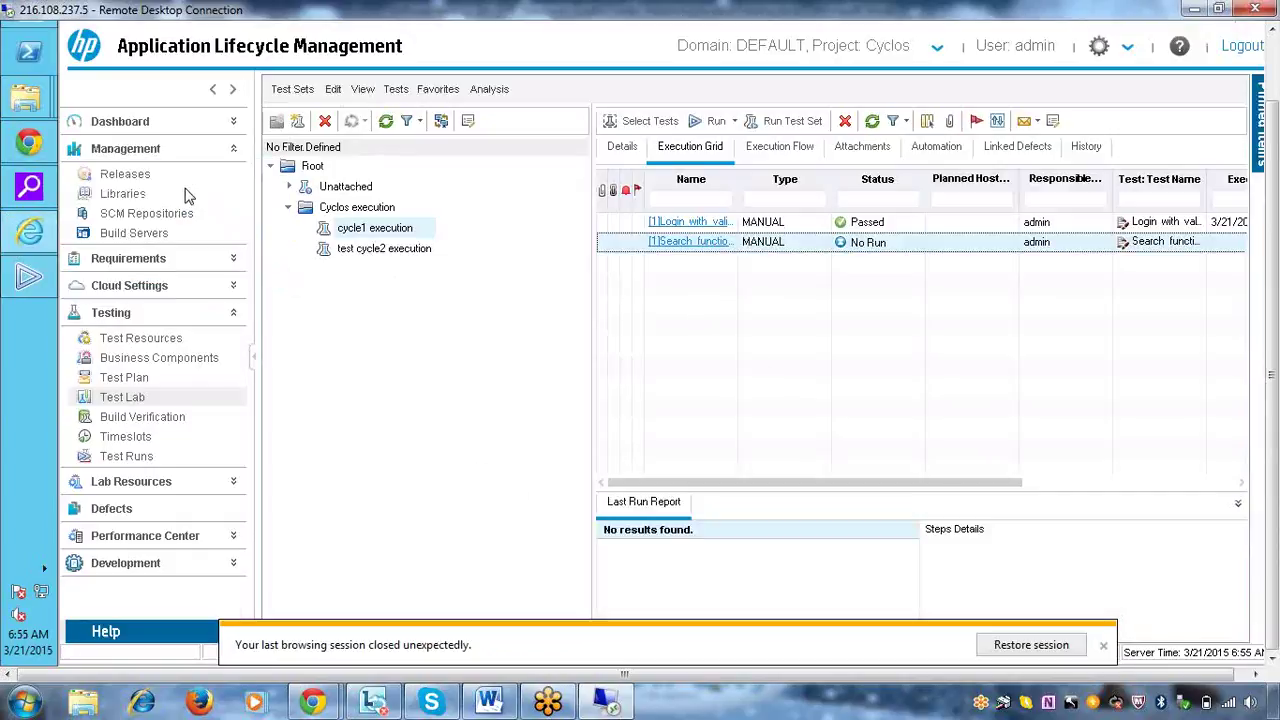
{"action": "left_click", "coordinate": [25, 232]}
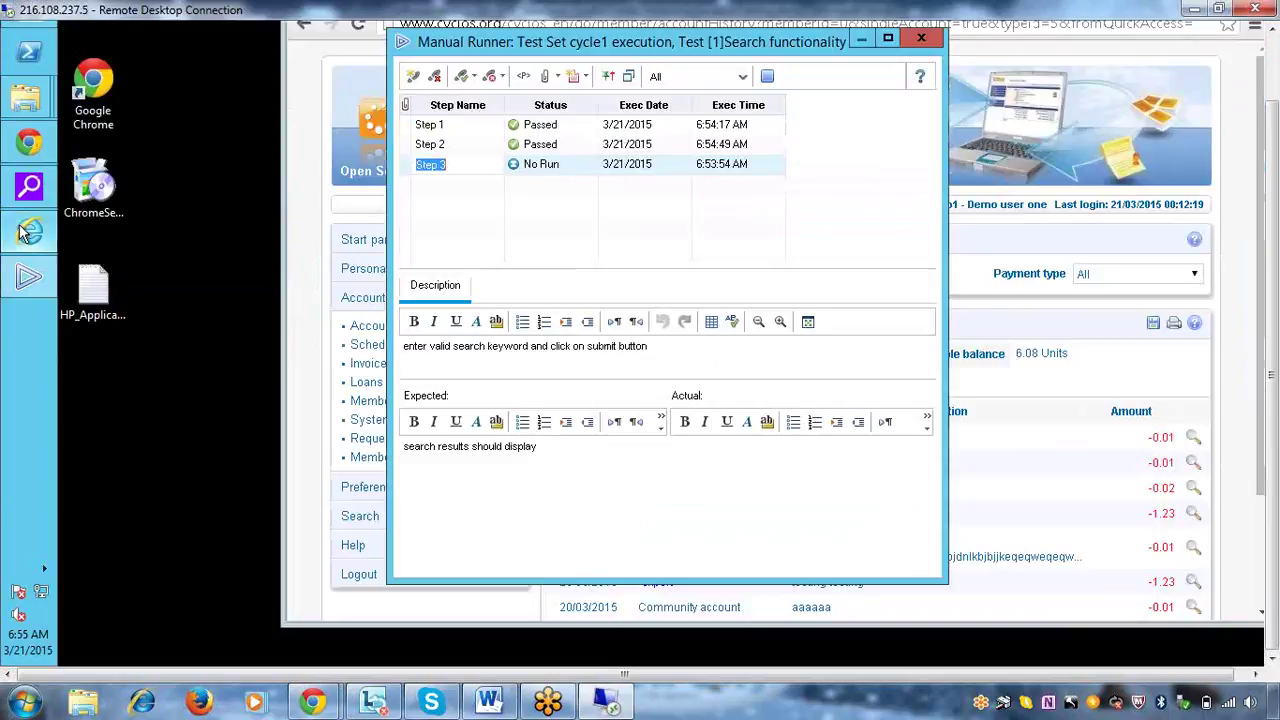
{"action": "left_click", "coordinate": [1118, 280]}
{"action": "left_click", "coordinate": [1110, 333]}
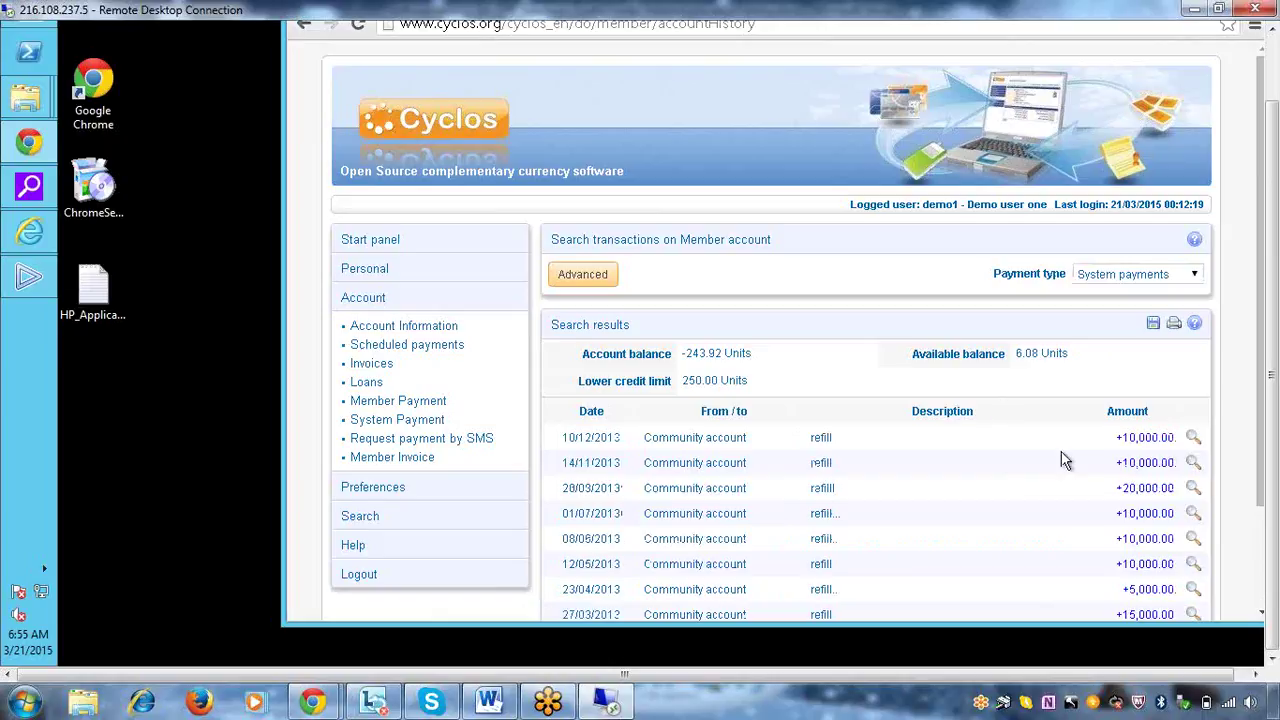
Record Step 3's actual result 'search results display', mark it Passed, and end the run
{"action": "left_click", "coordinate": [28, 272]}
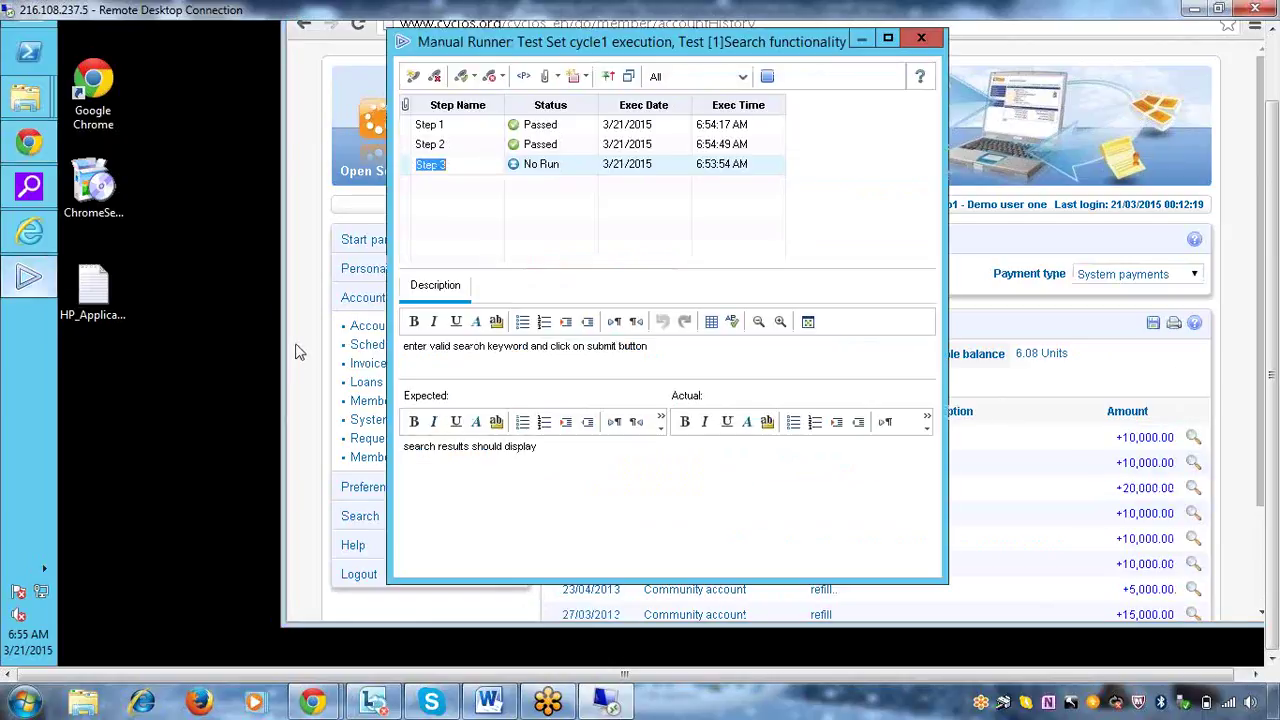
{"action": "left_click", "coordinate": [733, 474]}
{"action": "type", "text": "search results display"}
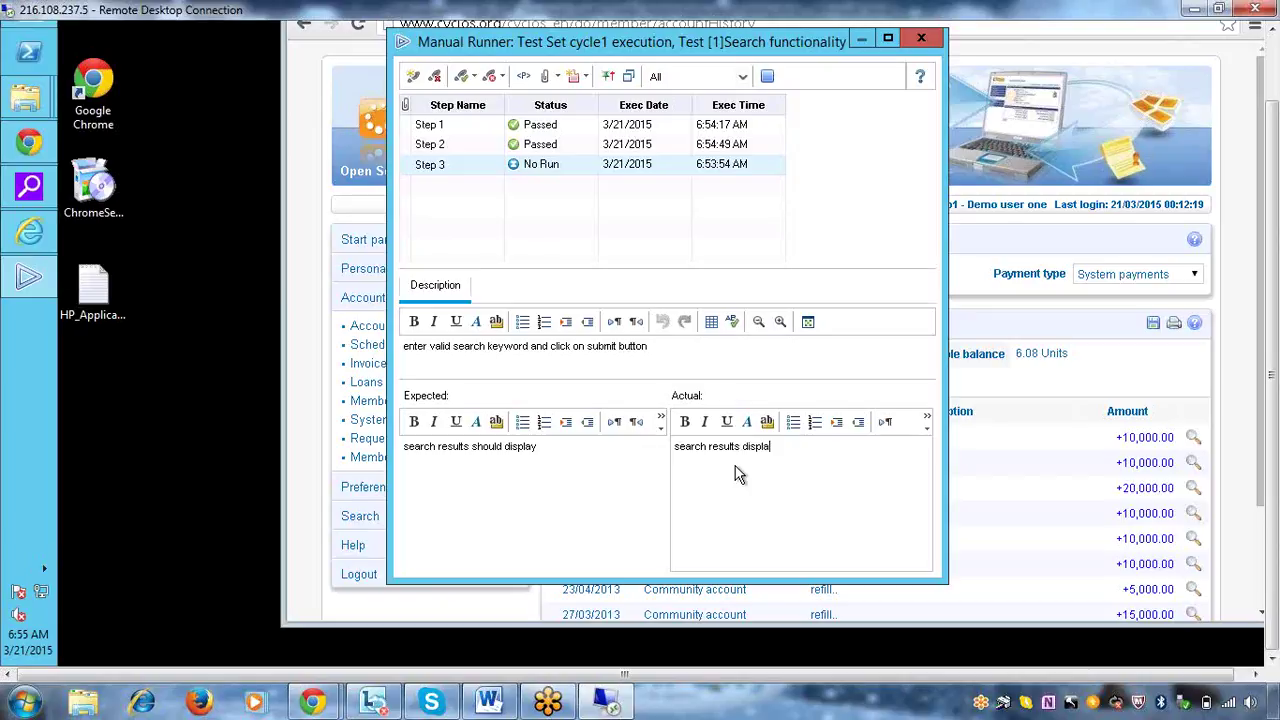
{"action": "left_click", "coordinate": [567, 163]}
{"action": "left_click", "coordinate": [589, 164]}
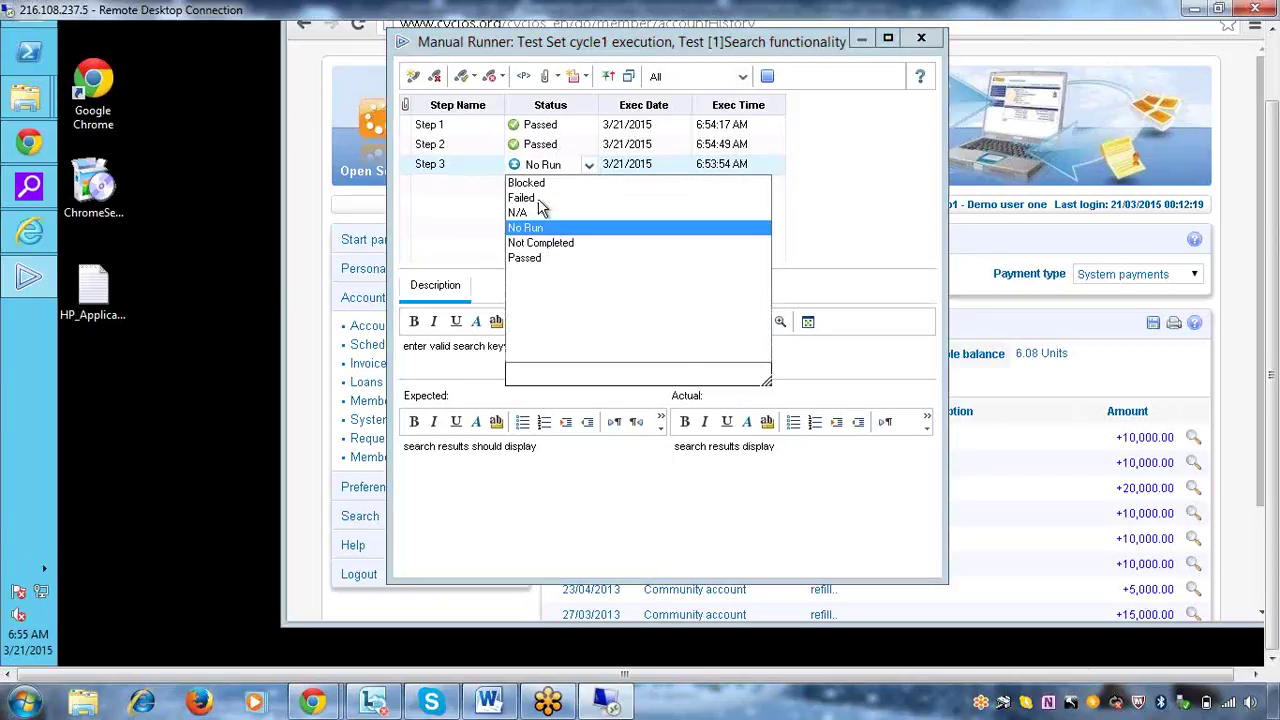
{"action": "left_click", "coordinate": [524, 258]}
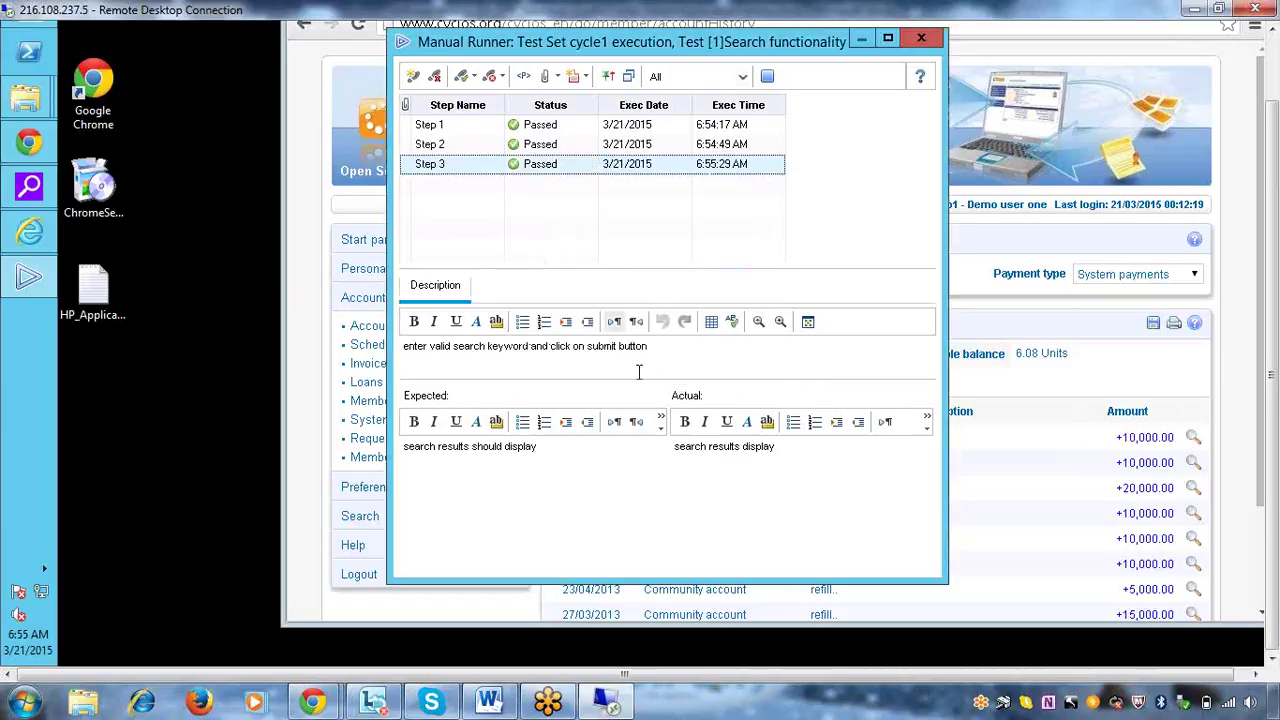
{"action": "left_click", "coordinate": [767, 77]}
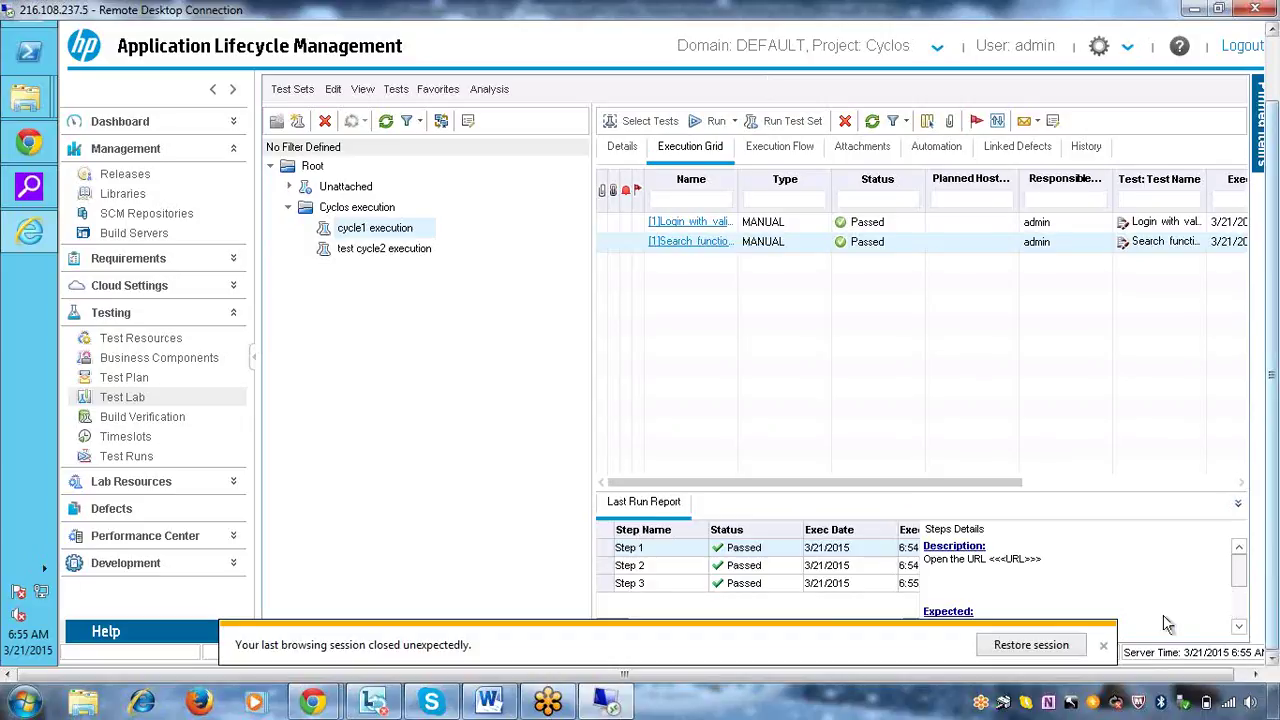
Dismiss the session-restore bar and the cycle1 execution context menu, then switch to Test Plan
{"action": "left_click", "coordinate": [1104, 648]}
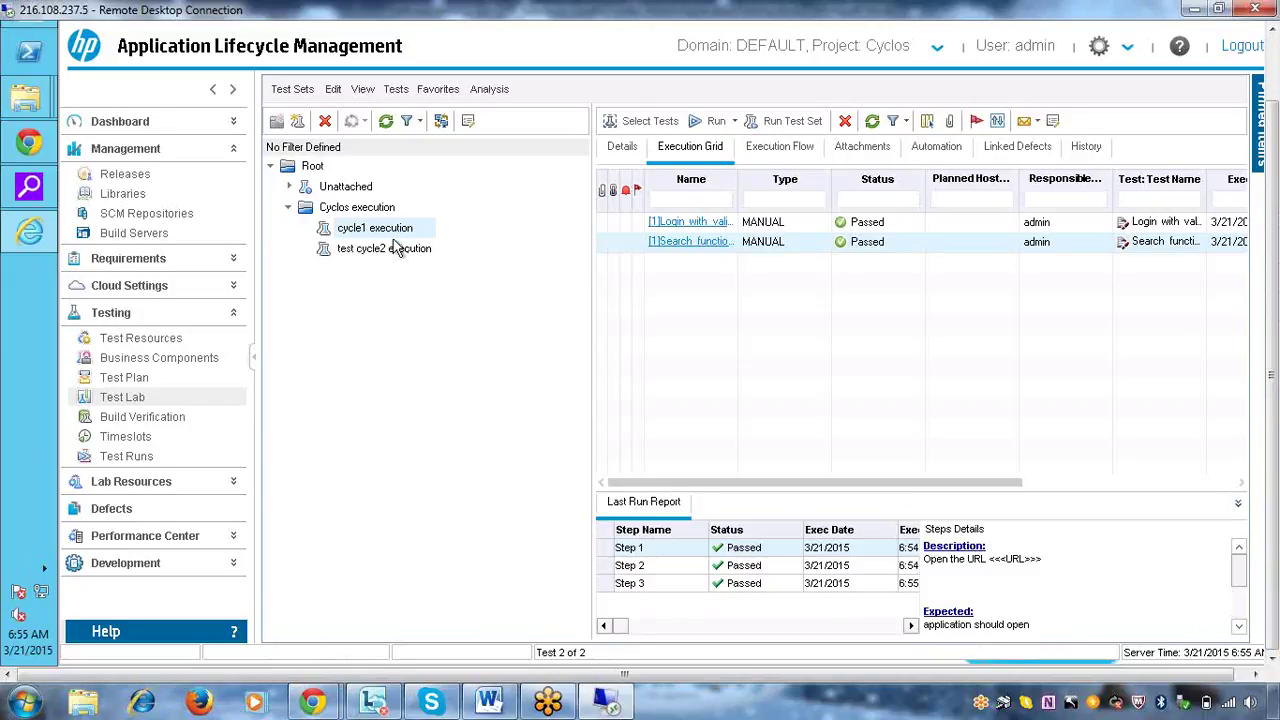
{"action": "right_click", "coordinate": [375, 235]}
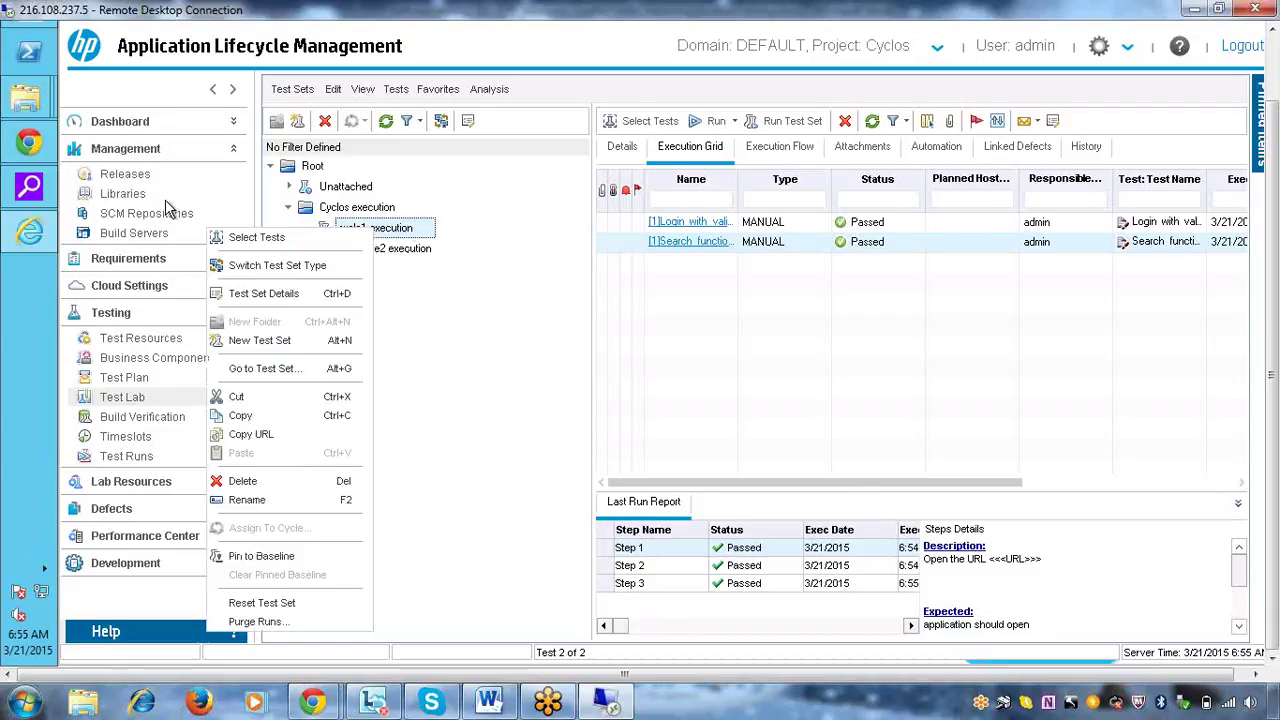
{"action": "left_click", "coordinate": [480, 346]}
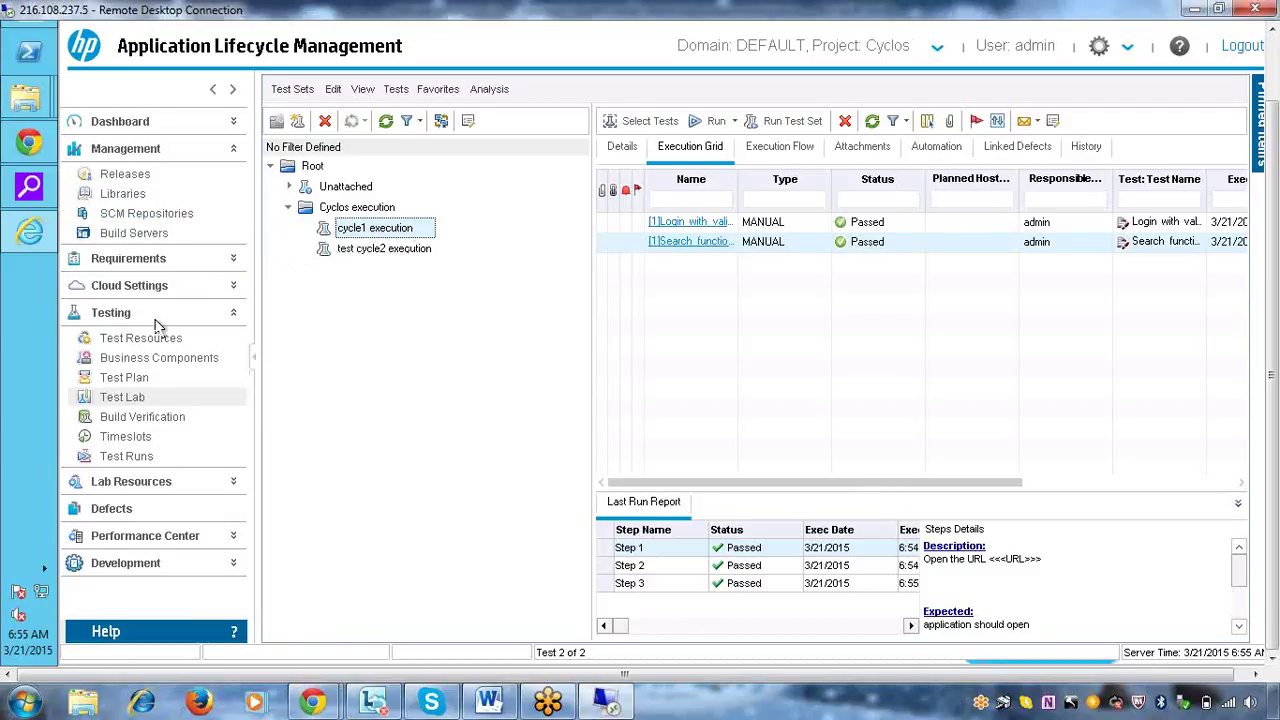
{"action": "left_click", "coordinate": [123, 378]}
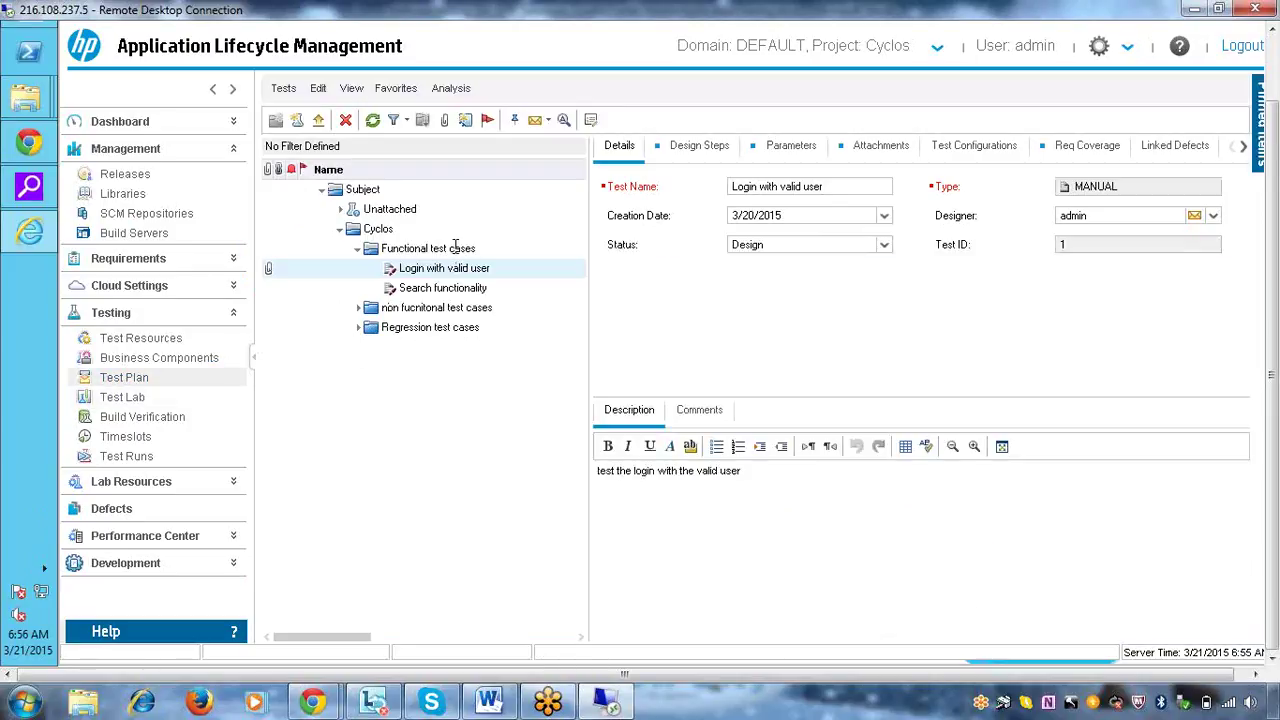
Create manual test 'search with invalid date' under Functional test cases, dated 3/21/2015, and view its Design Steps
{"action": "right_click", "coordinate": [456, 248]}
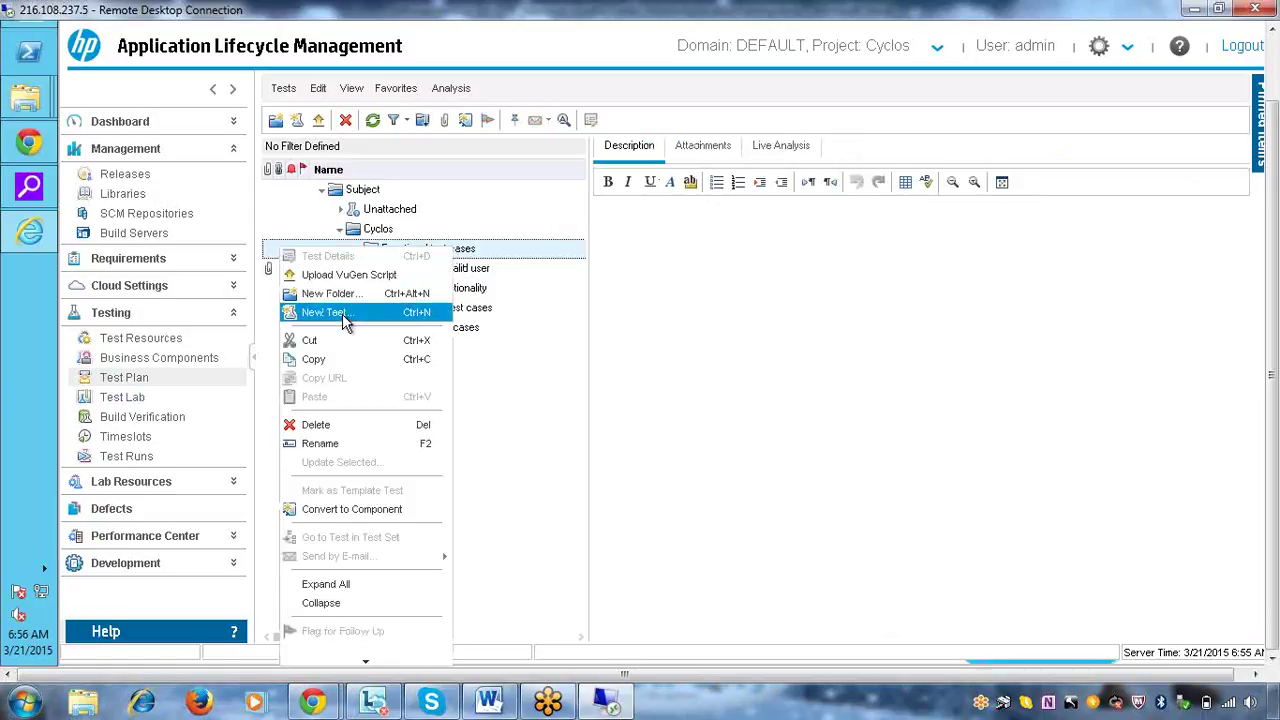
{"action": "left_click", "coordinate": [343, 318]}
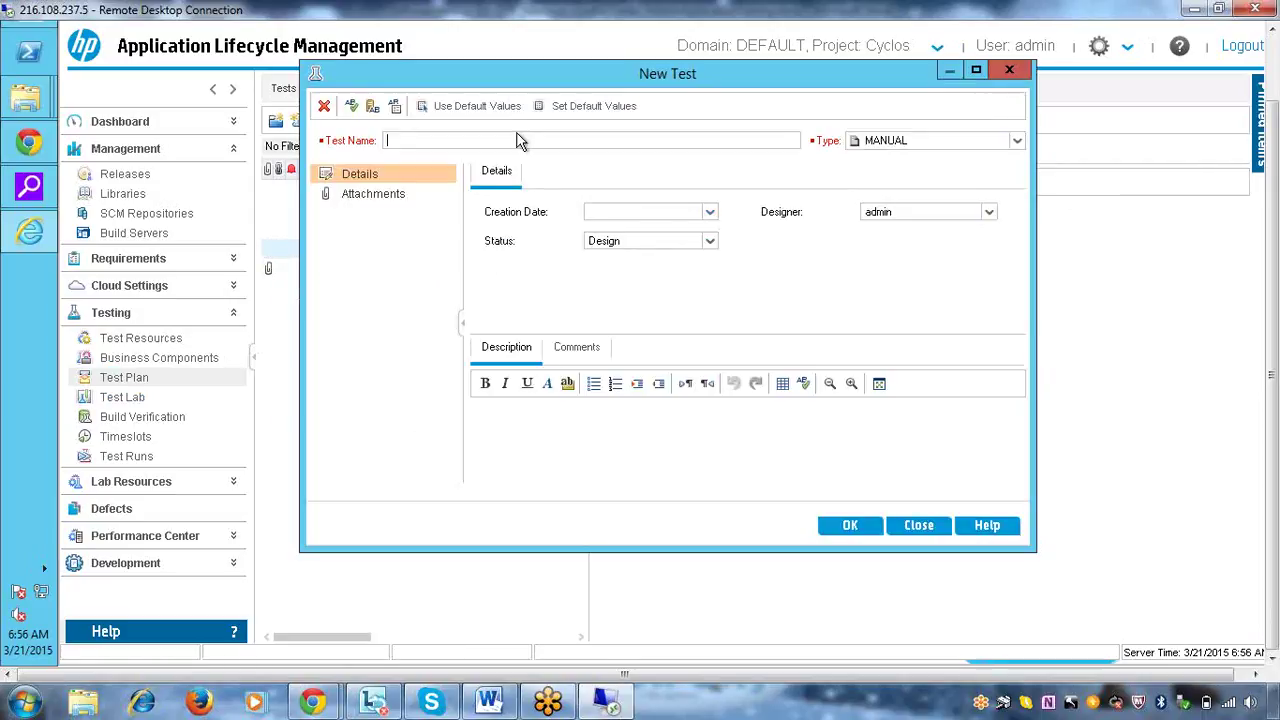
{"action": "type", "text": "search with inval"}
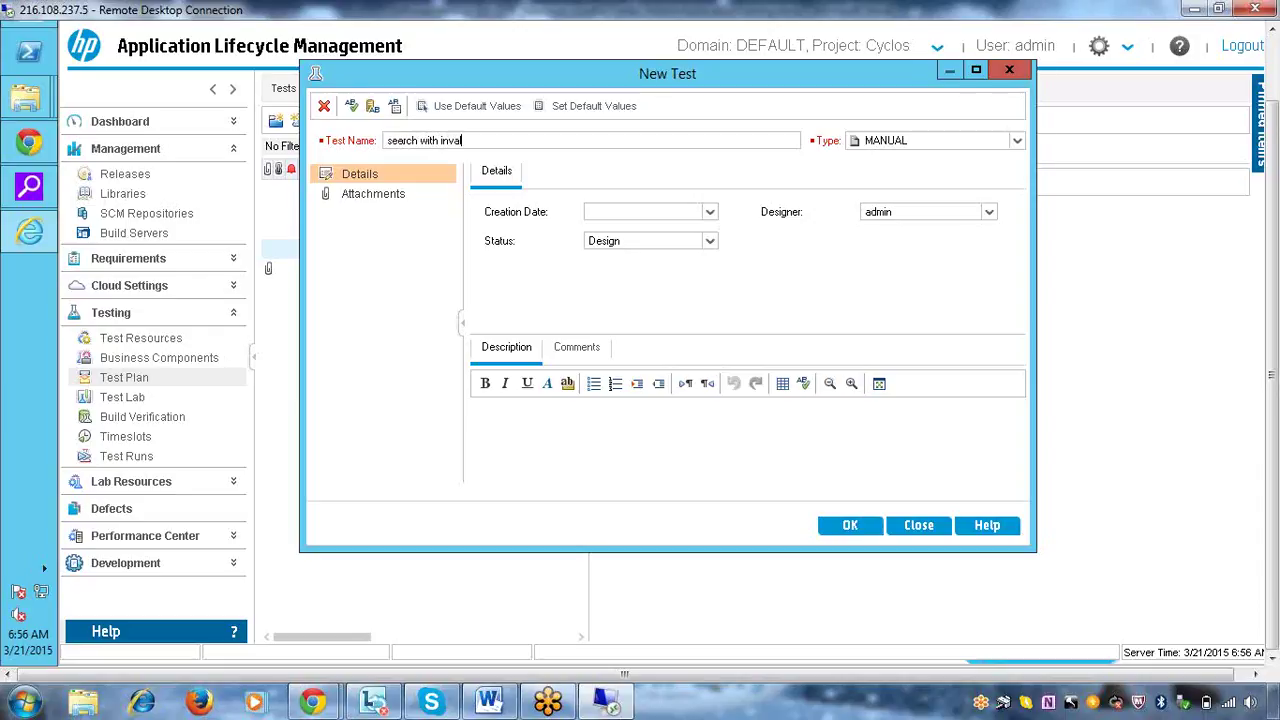
{"action": "type", "text": "id date"}
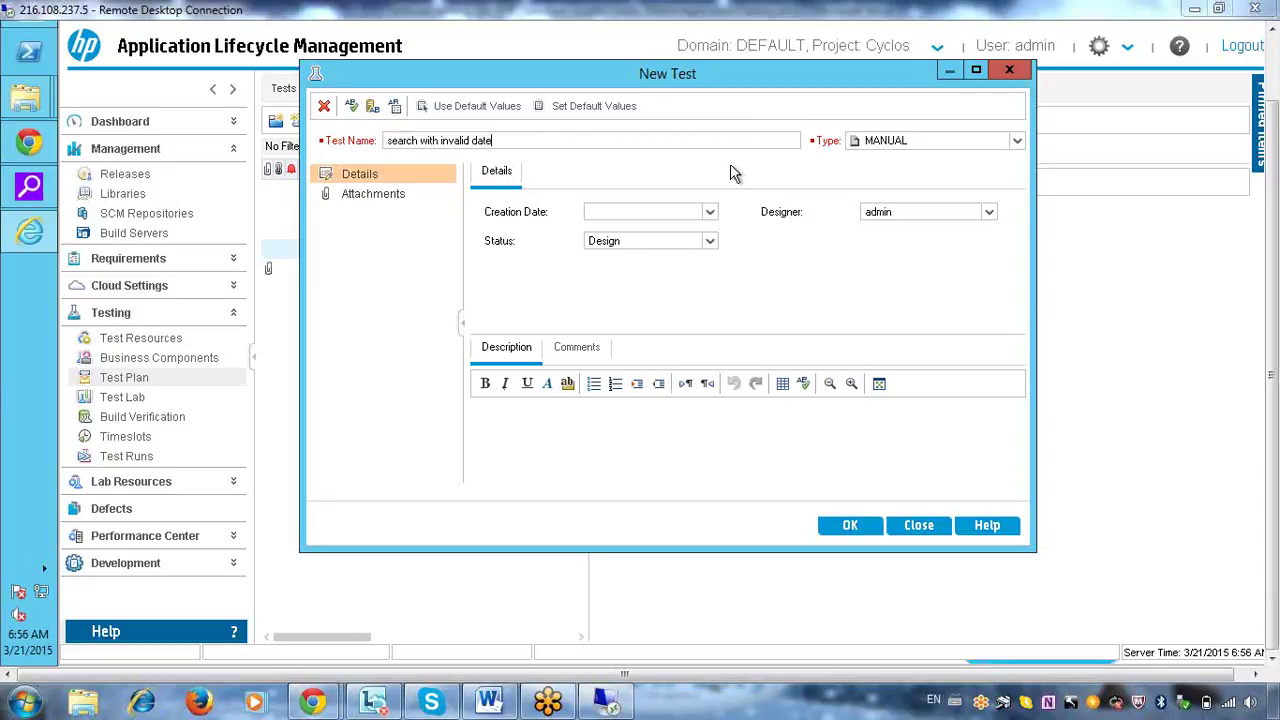
{"action": "left_click", "coordinate": [710, 212]}
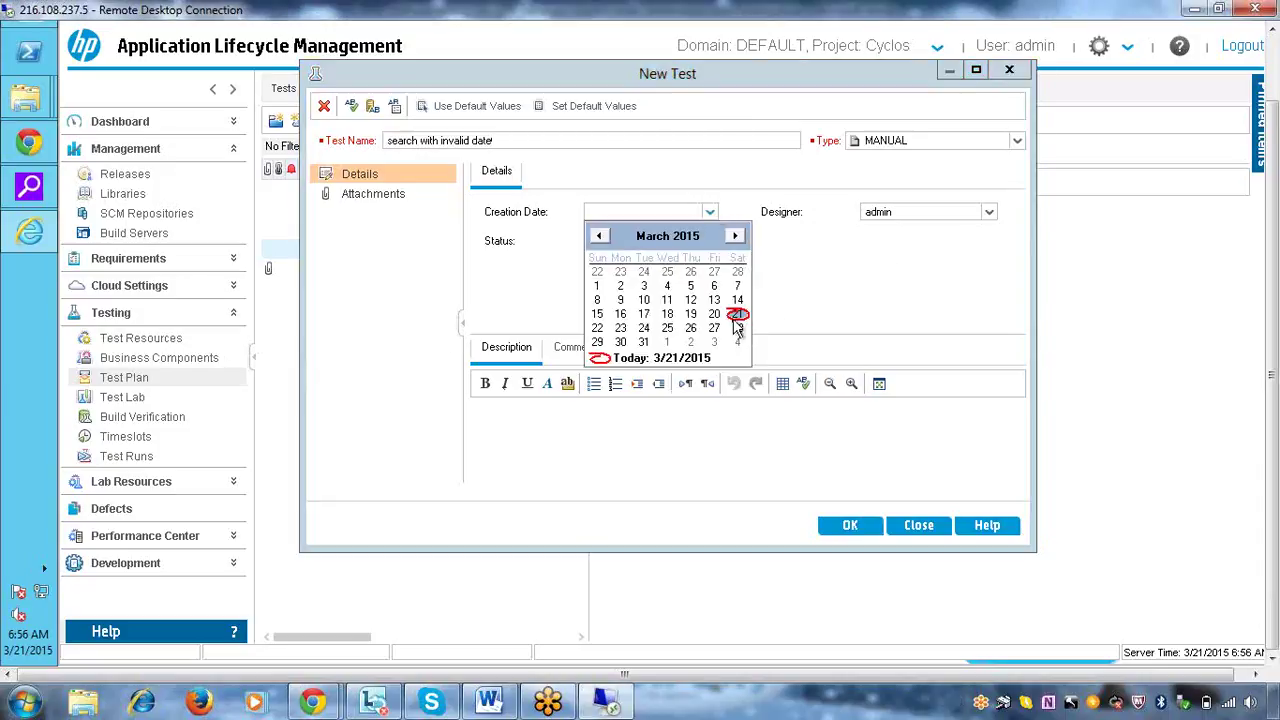
{"action": "left_click", "coordinate": [737, 314]}
{"action": "left_click", "coordinate": [851, 530]}
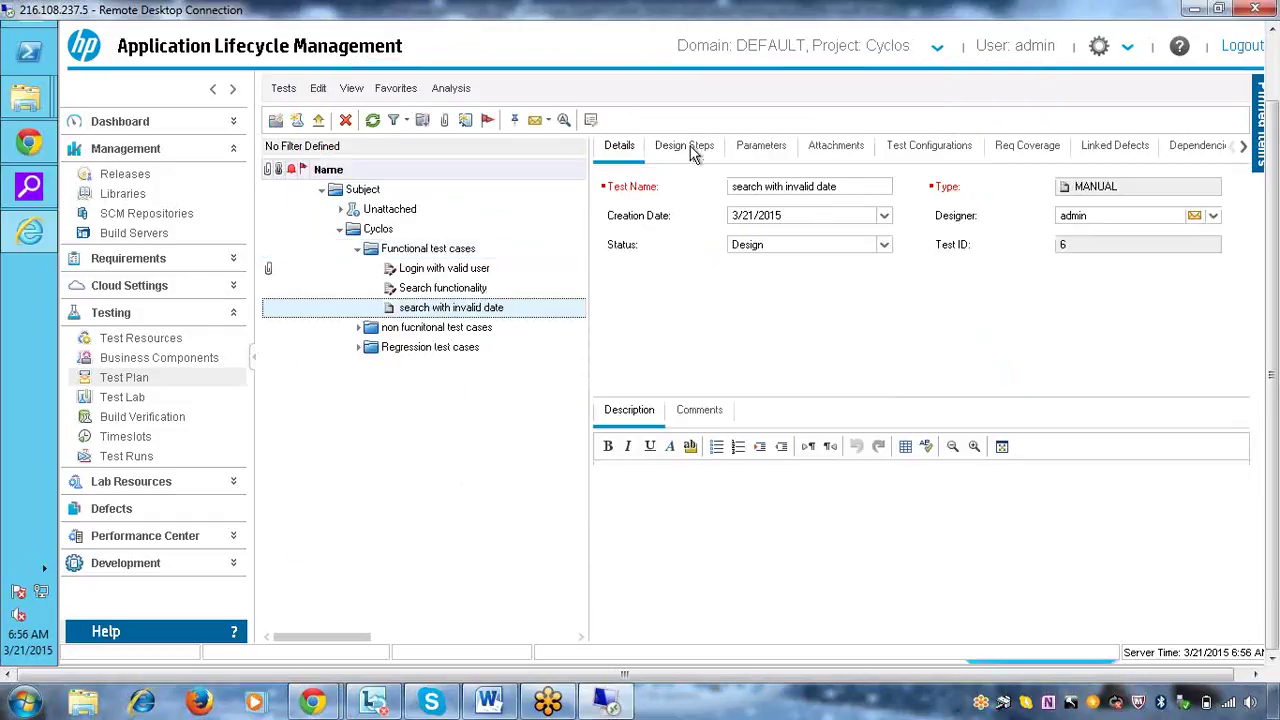
{"action": "left_click", "coordinate": [692, 146]}
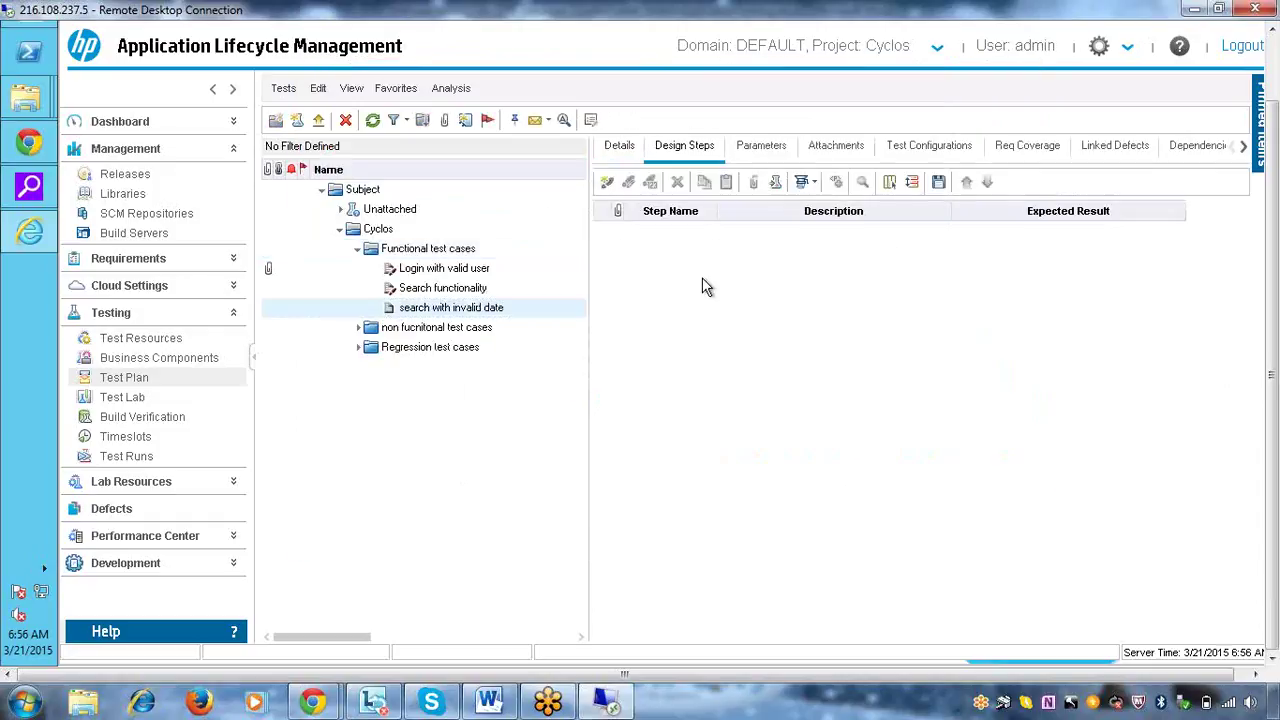
Add design step 1 'open the URL', expecting 'application should display'
{"action": "left_click", "coordinate": [607, 182]}
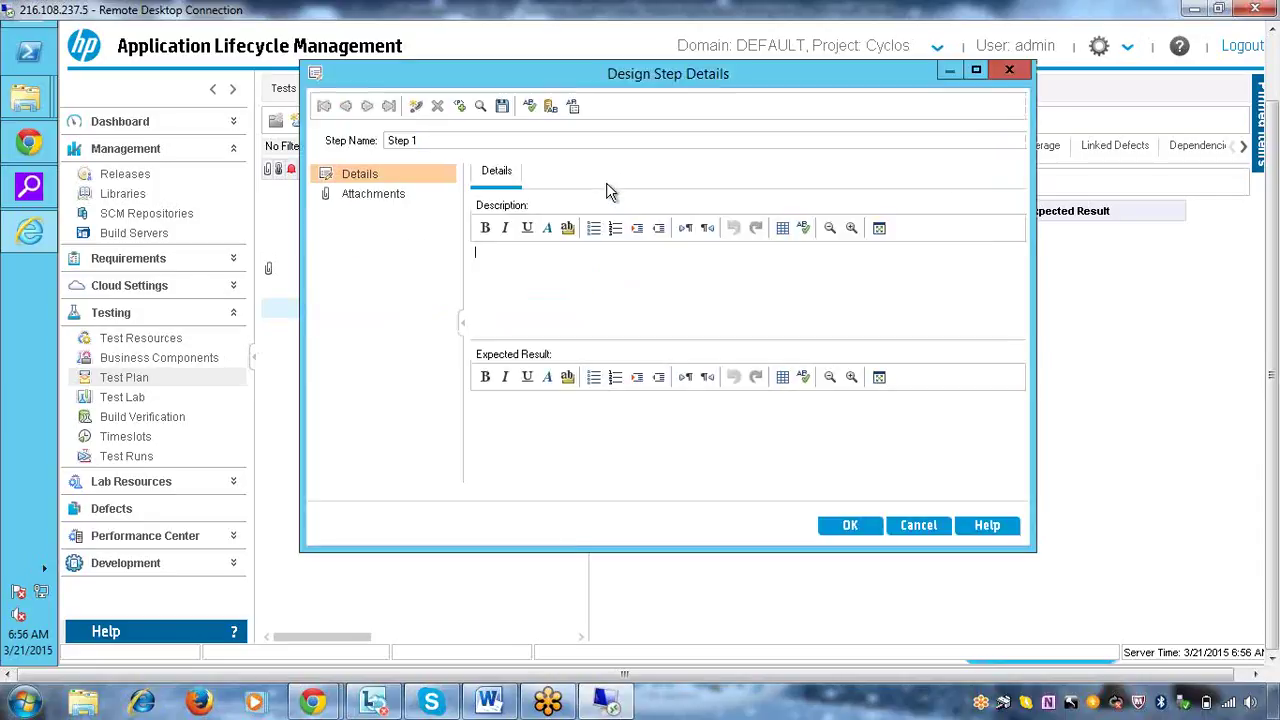
{"action": "type", "text": "open the URL"}
{"action": "left_click", "coordinate": [607, 432]}
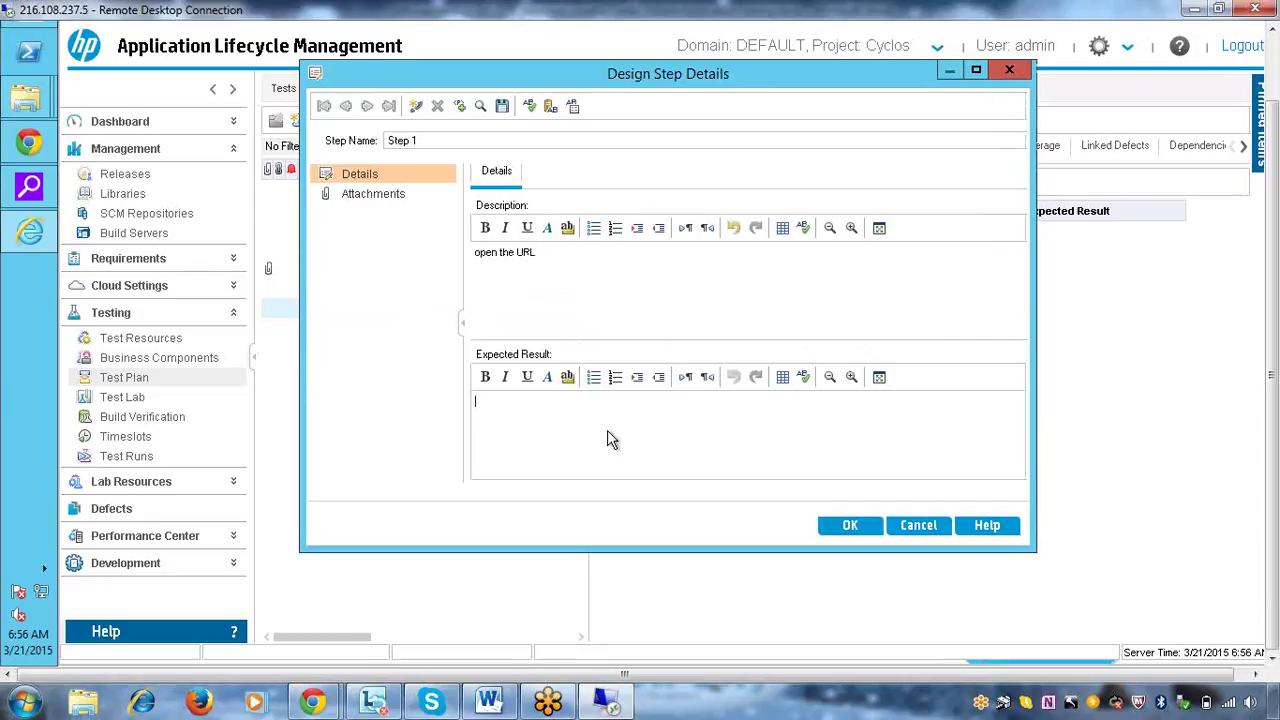
{"action": "type", "text": "application should display"}
{"action": "left_click", "coordinate": [843, 526]}
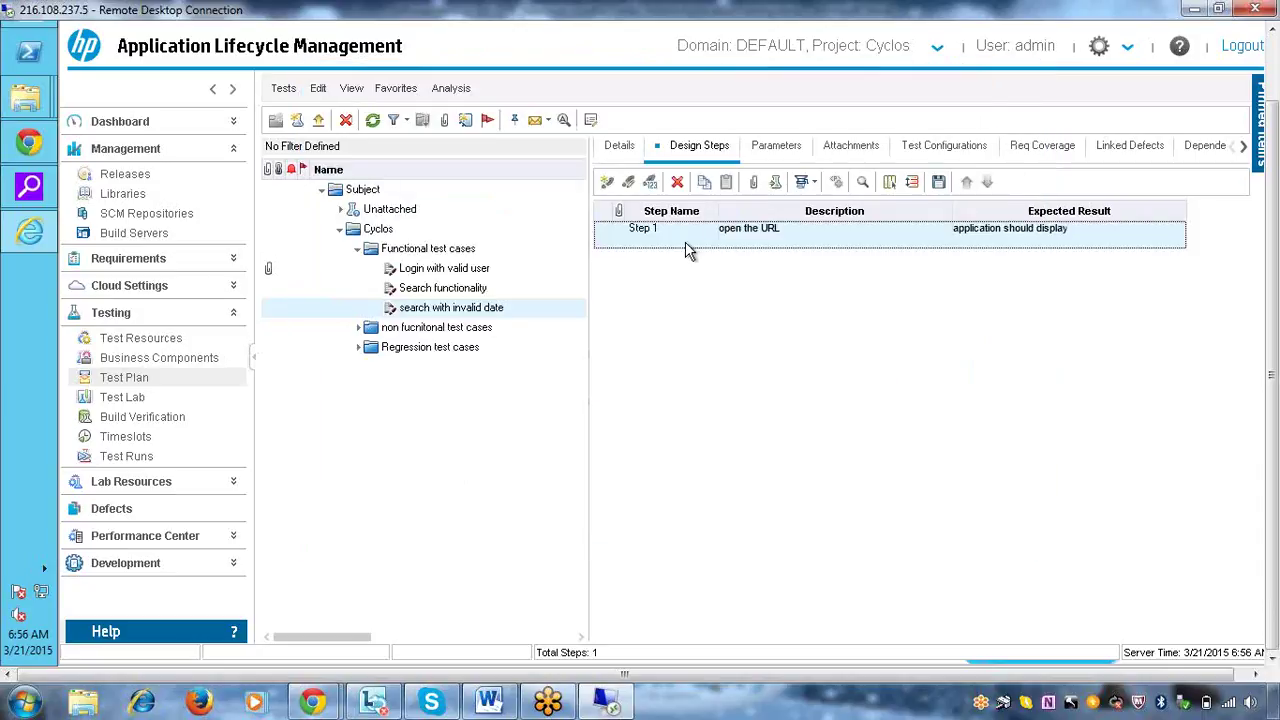
Add design step 2 'navigate to search screen', expecting the search screen to display
{"action": "left_click", "coordinate": [609, 185]}
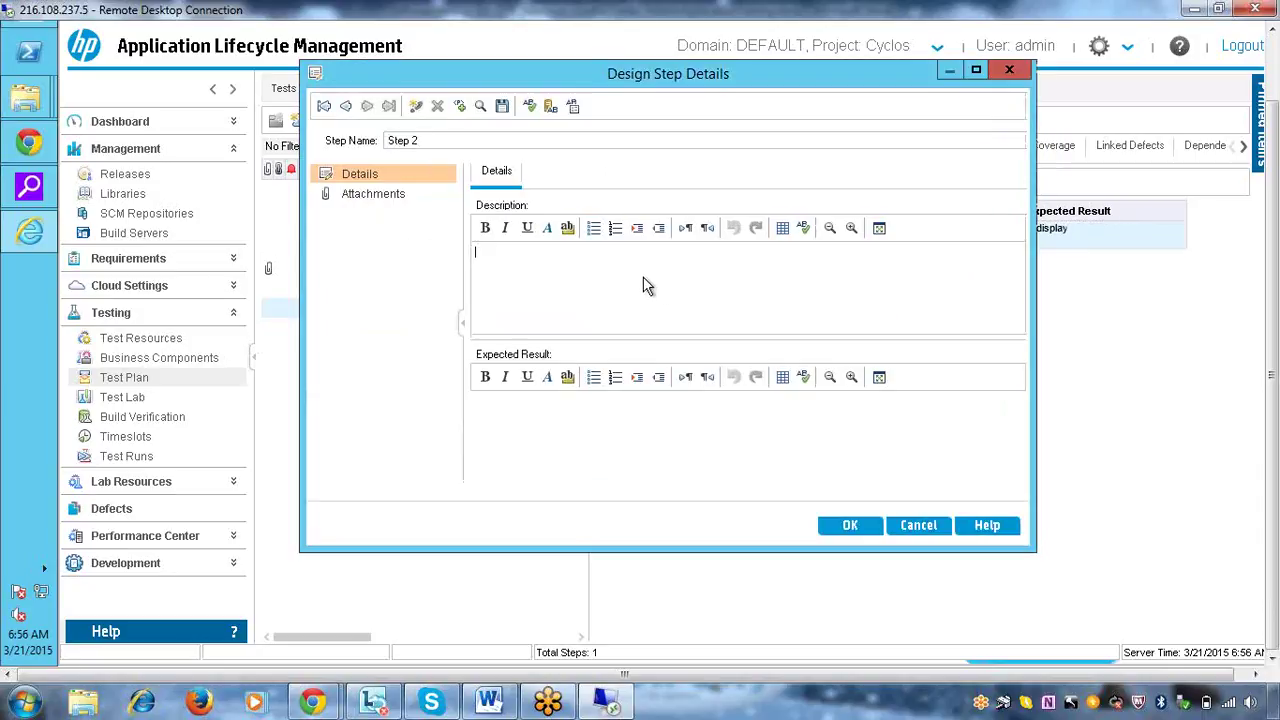
{"action": "type", "text": "navigate to search screen"}
{"action": "left_click", "coordinate": [596, 428]}
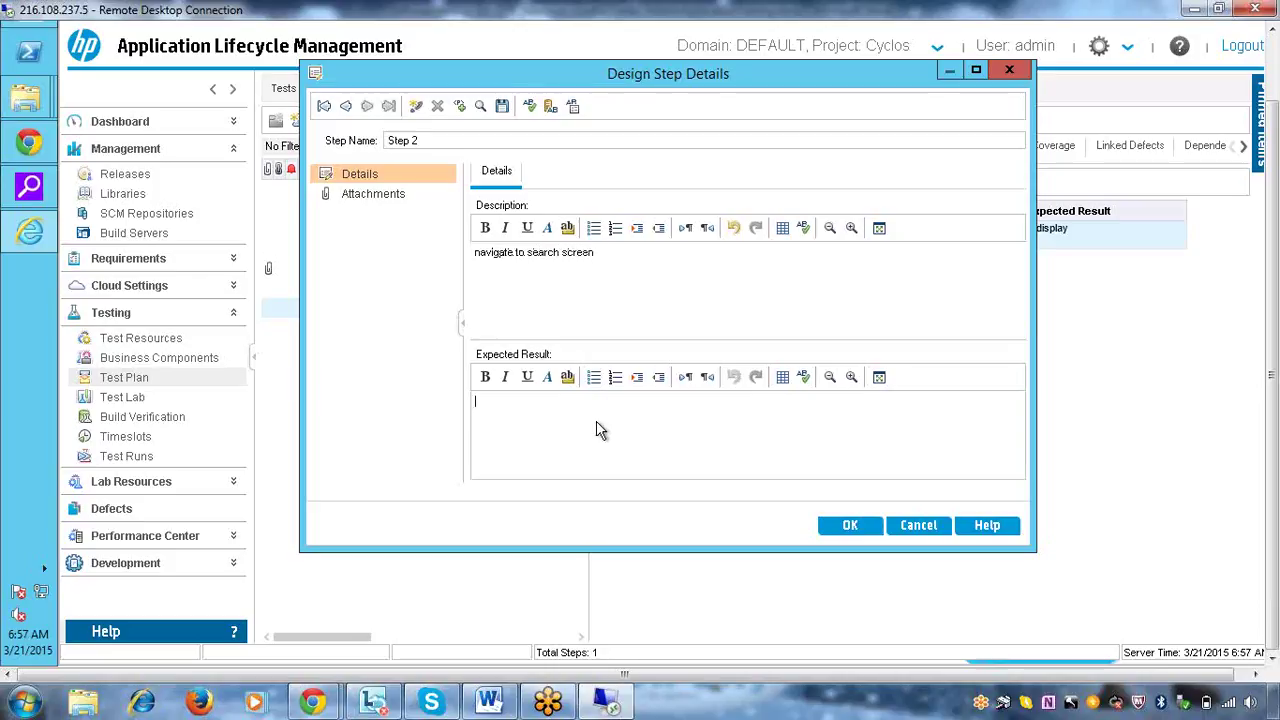
{"action": "type", "text": "search screen sould display"}
{"action": "left_click", "coordinate": [846, 525]}
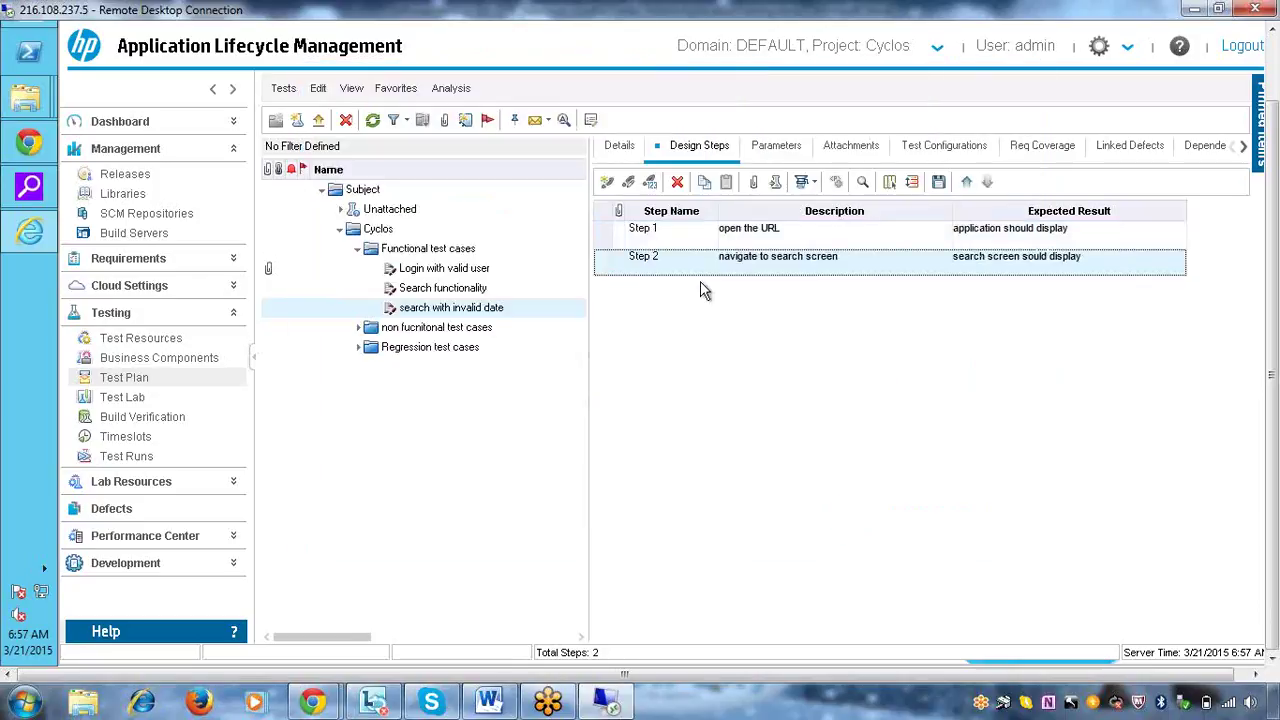
{"action": "left_click", "coordinate": [608, 184]}
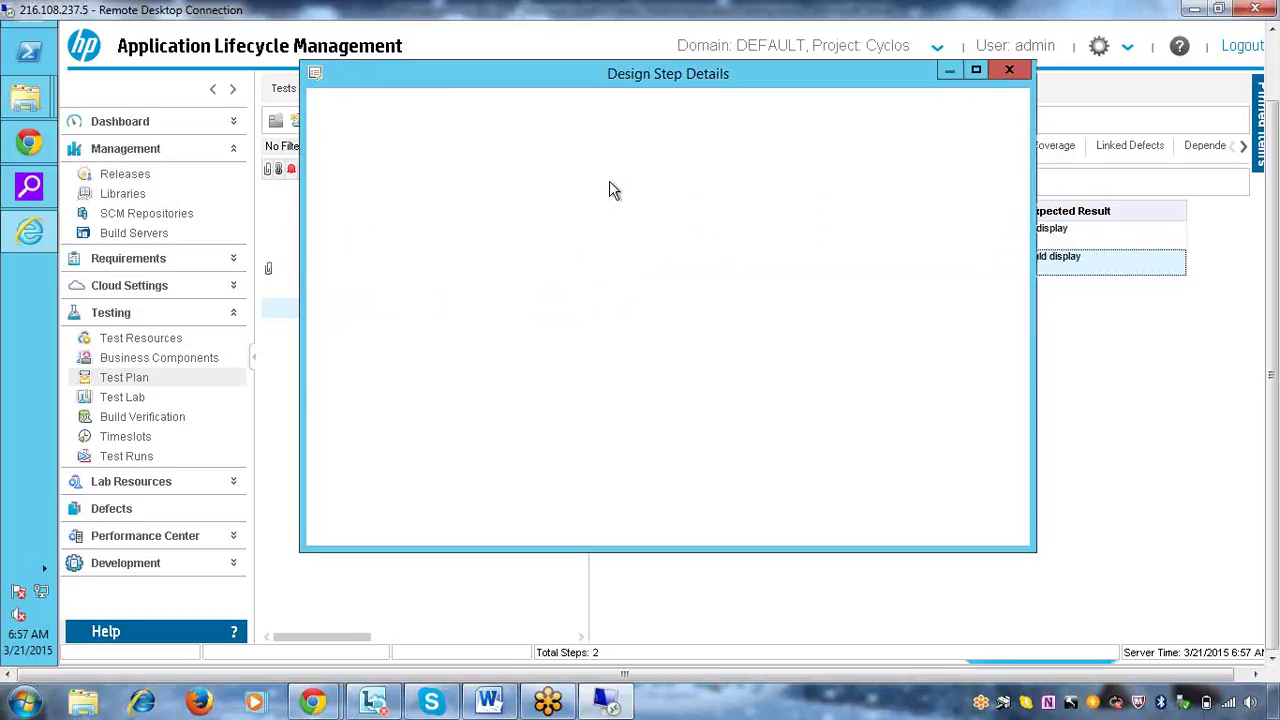
Add step 3 entering an invalid from/to date range, expecting 'erro message should display'
{"action": "type", "text": "en"}
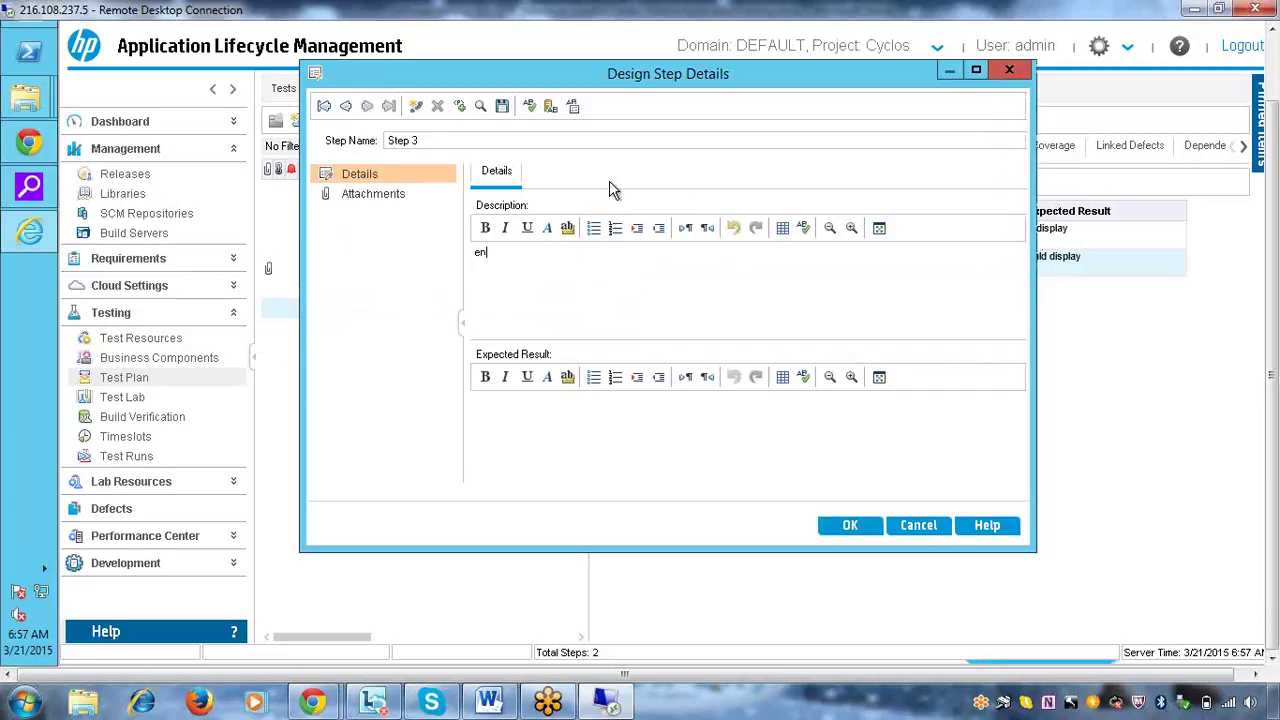
{"action": "type", "text": "terlnvalid date range , from c"}
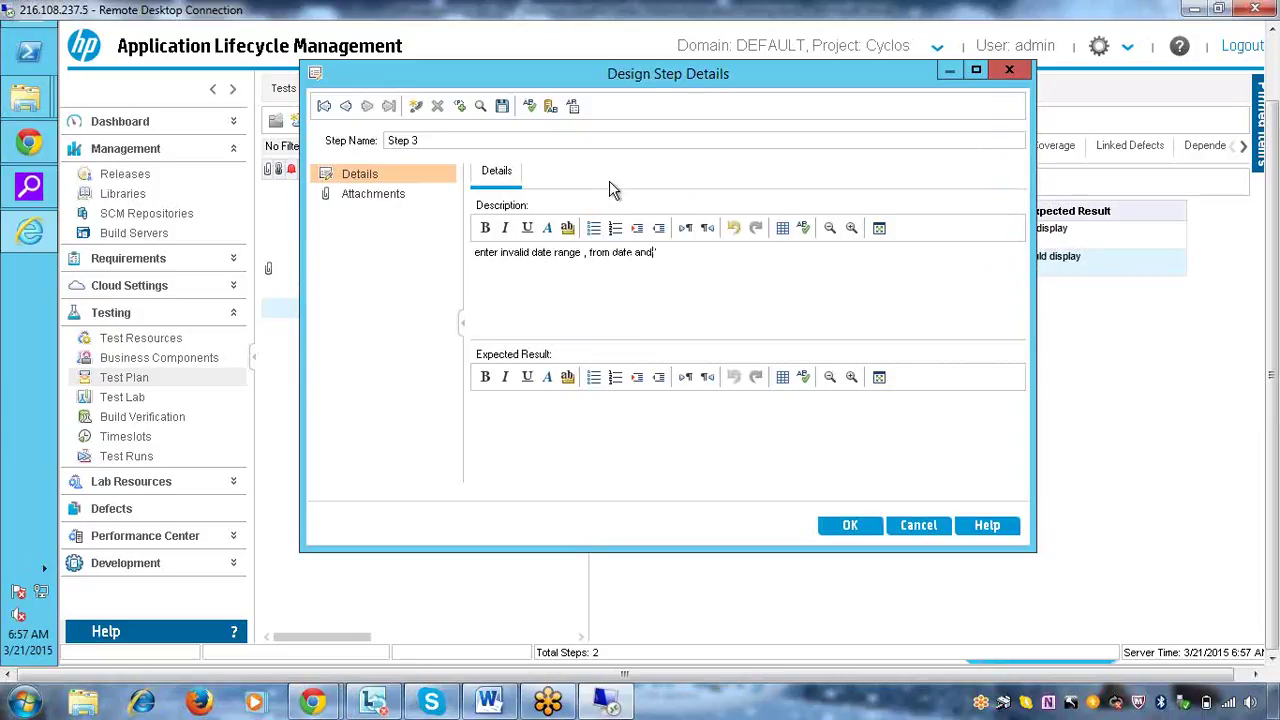
{"action": "type", "text": "ate and to date as future cates"}
{"action": "left_click", "coordinate": [630, 432]}
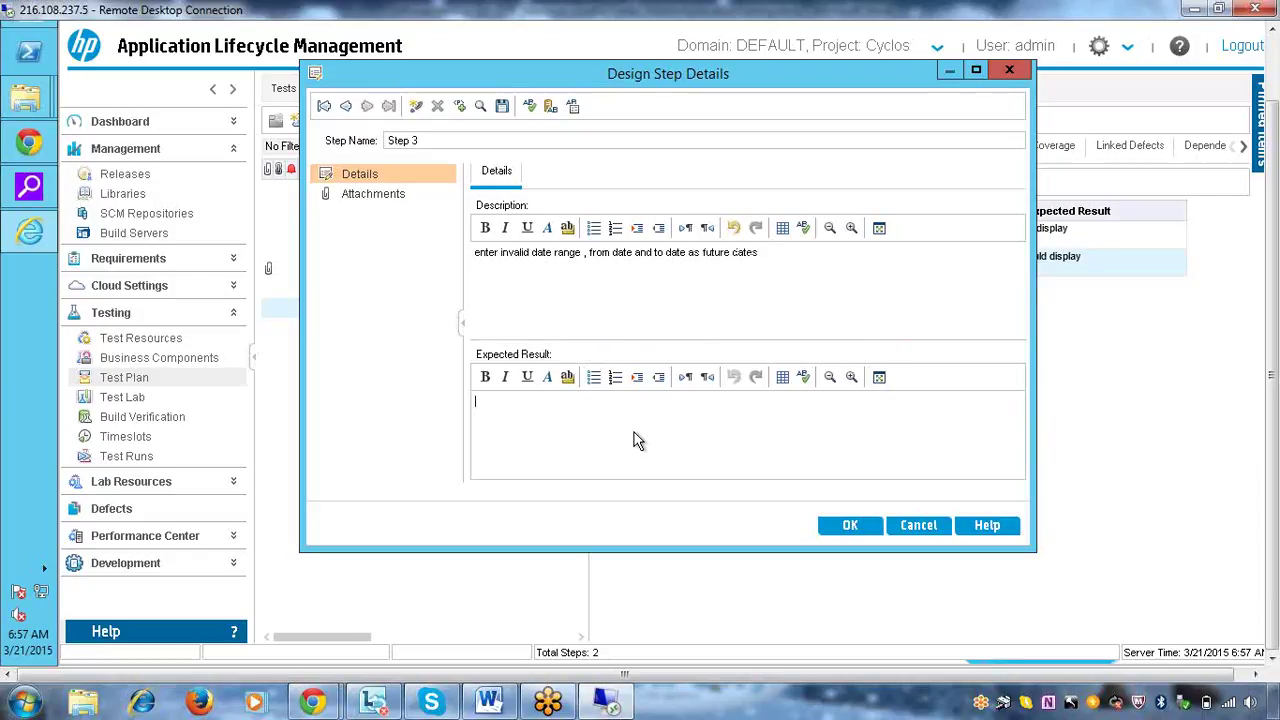
{"action": "type", "text": "erro message should dispaly"}
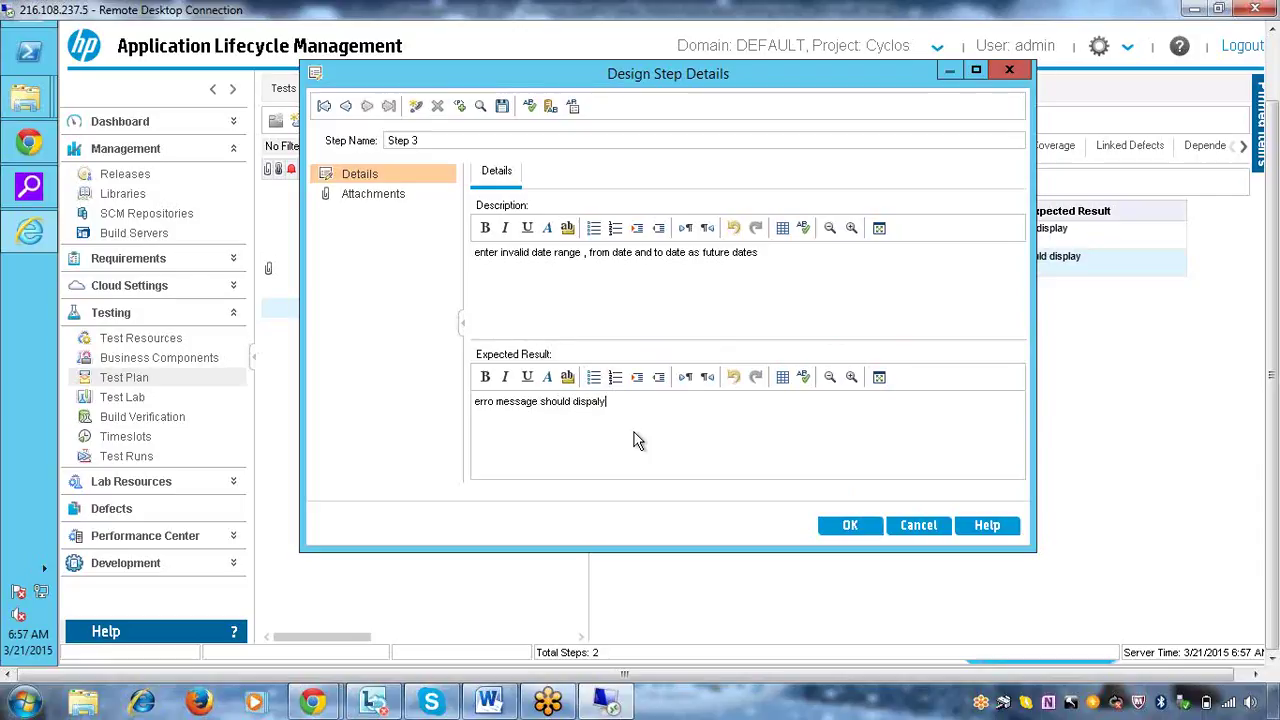
{"action": "key", "text": "BackSpace"}
{"action": "key", "text": "BackSpace"}
{"action": "type", "text": "lay"}
{"action": "left_click", "coordinate": [843, 527]}
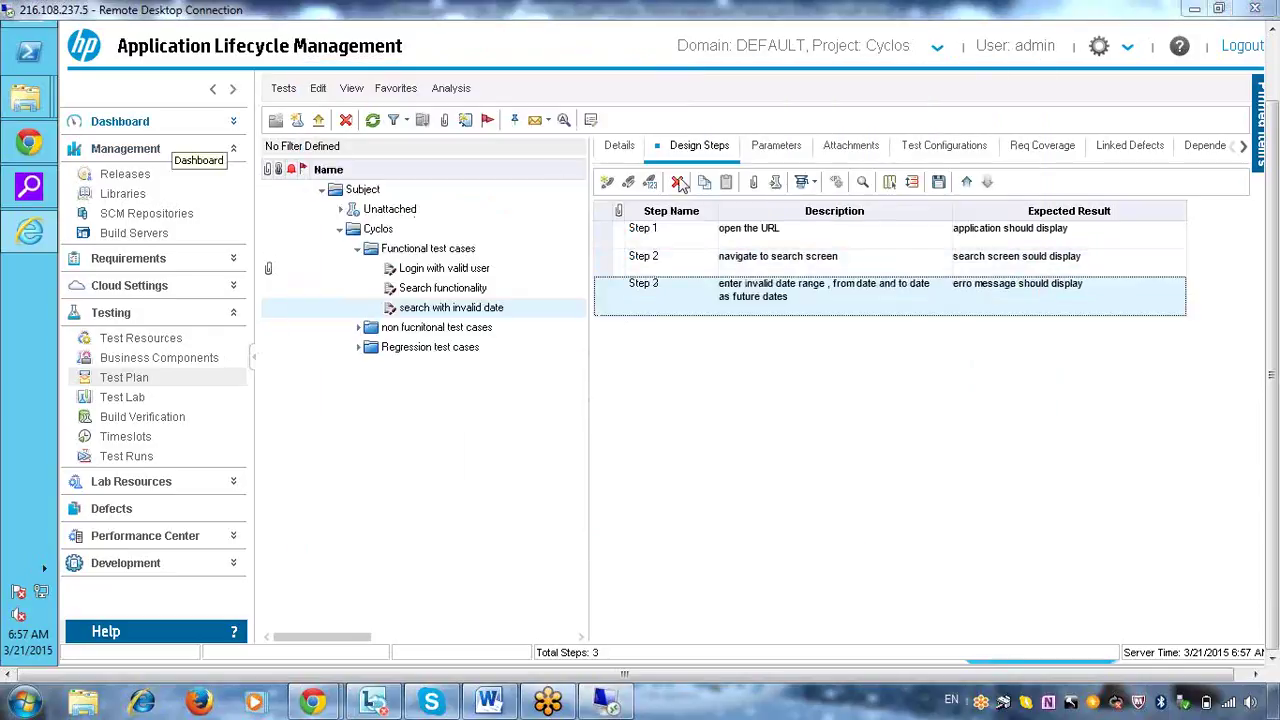
Add 'search with invalid date' from Subject > Cyclos > Functional test cases to cycle1 execution
{"action": "left_click", "coordinate": [133, 400]}
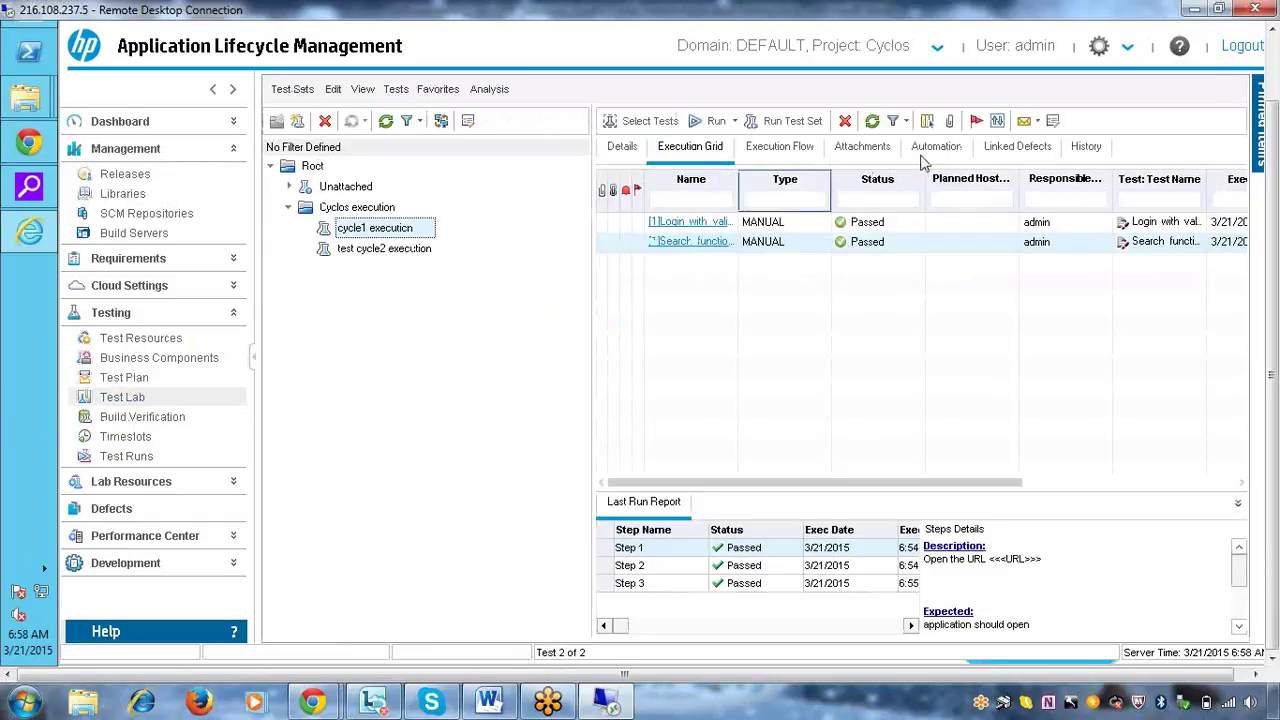
{"action": "left_click", "coordinate": [629, 121]}
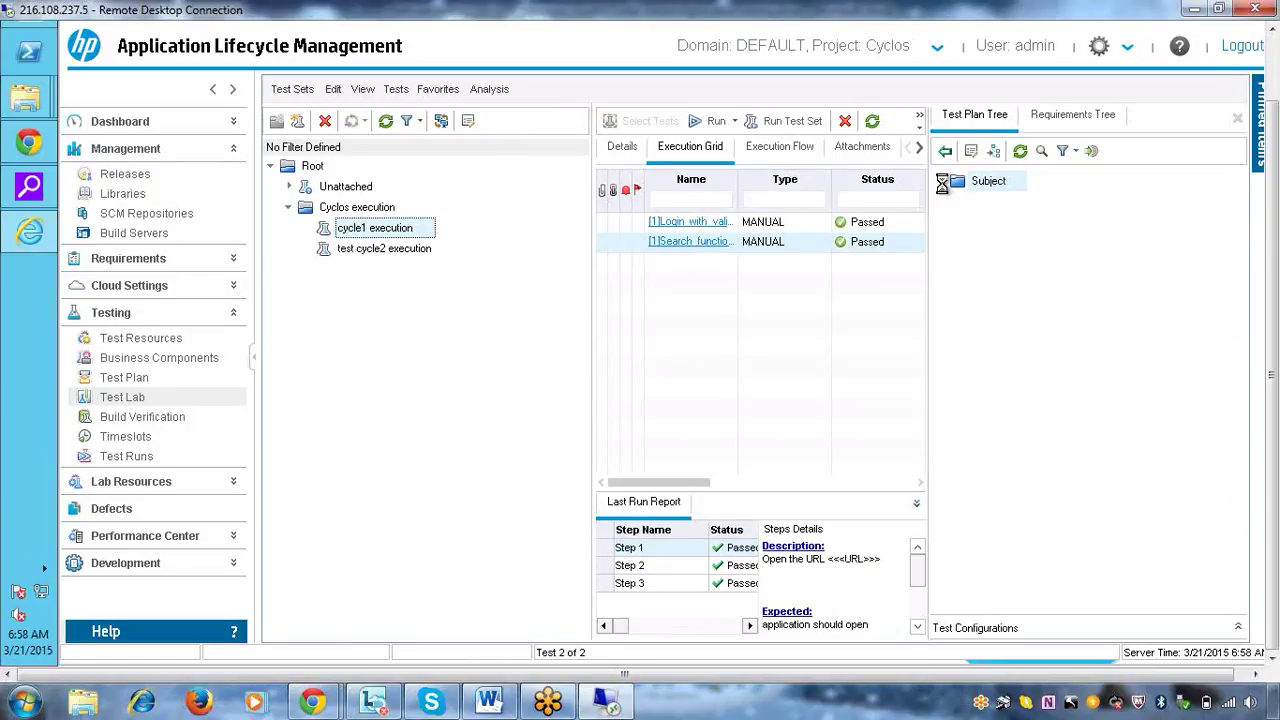
{"action": "left_click", "coordinate": [942, 183]}
{"action": "left_click", "coordinate": [960, 222]}
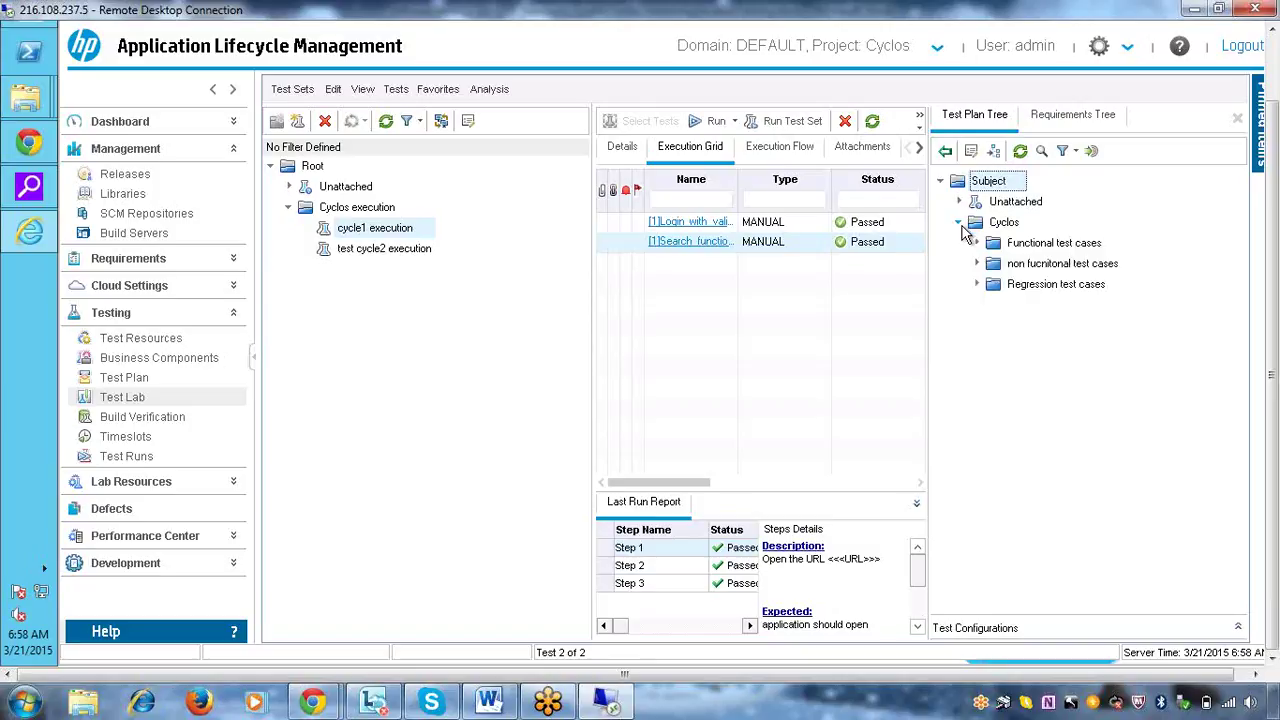
{"action": "left_click", "coordinate": [977, 244]}
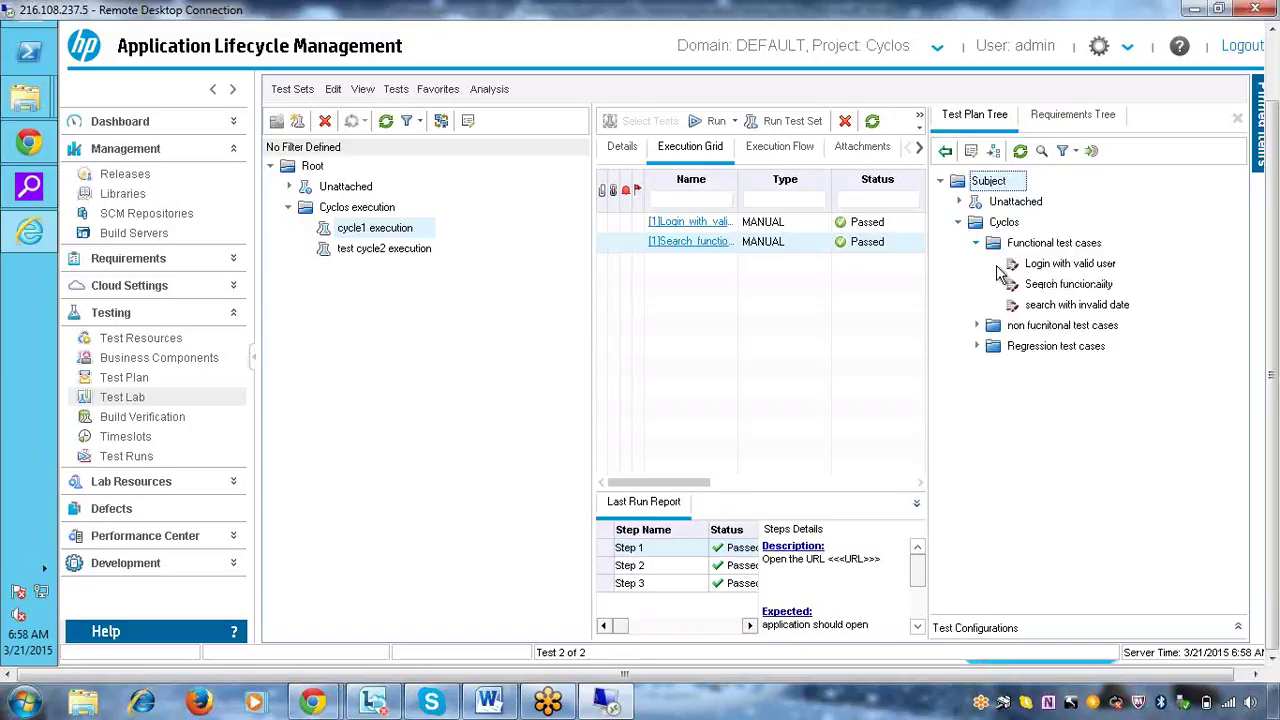
{"action": "left_click", "coordinate": [1047, 308]}
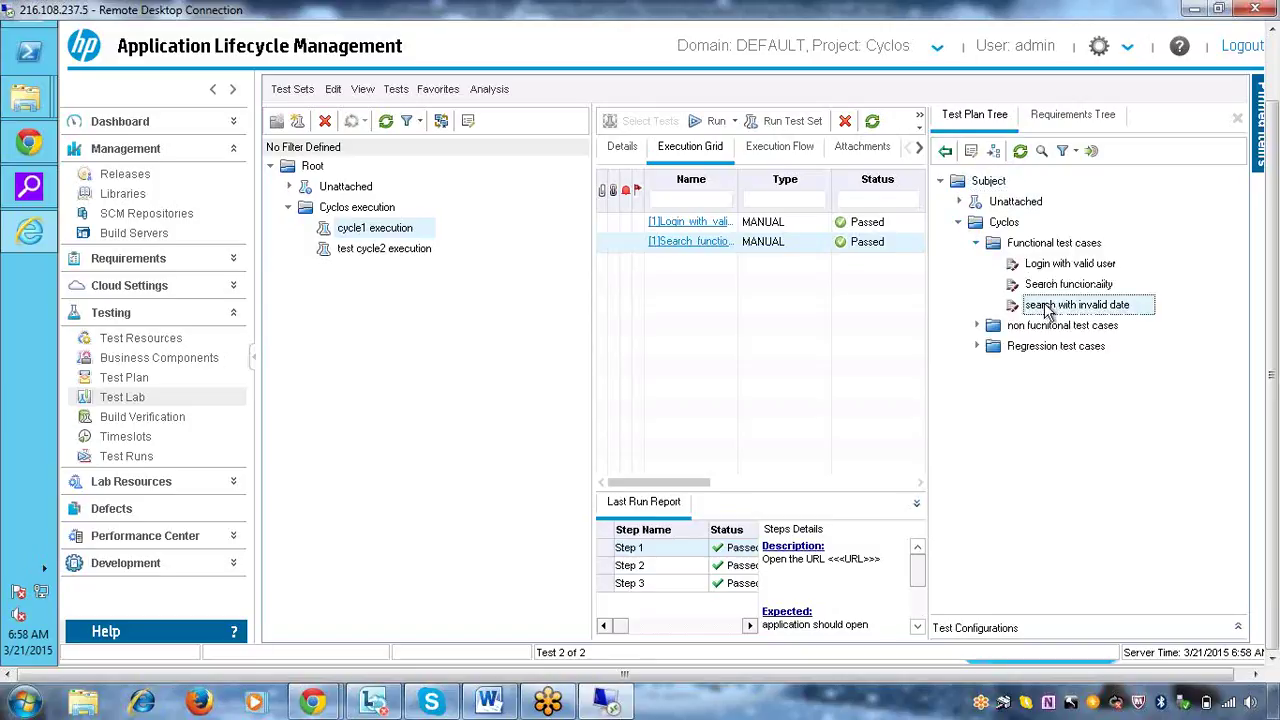
{"action": "left_click", "coordinate": [945, 150]}
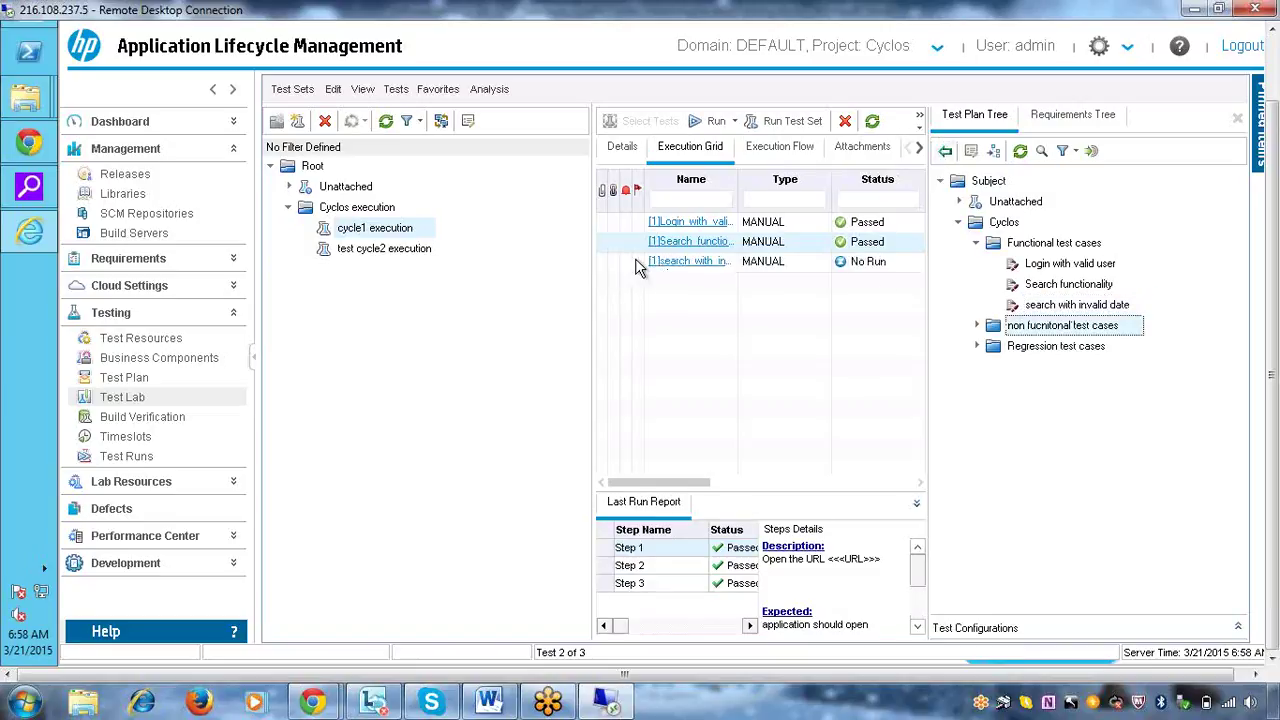
{"action": "left_click", "coordinate": [810, 262]}
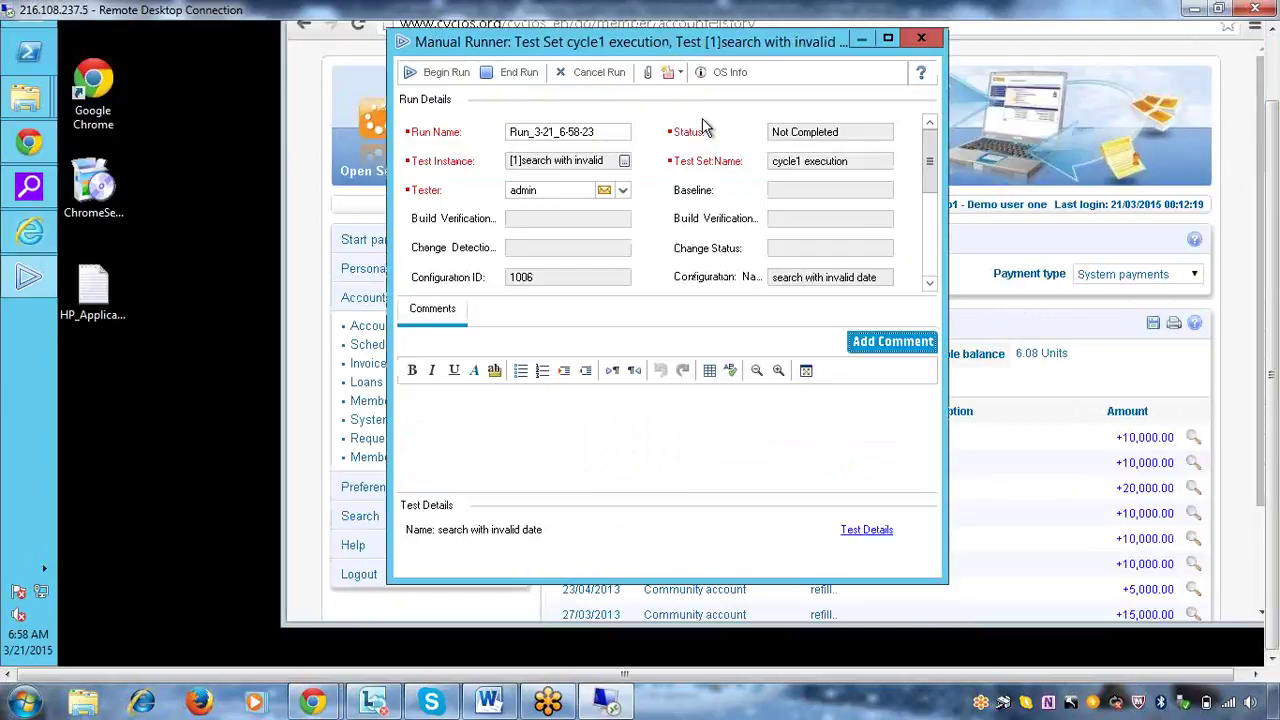
Start the manual run and record actual results 'application is opned' and 'search screen is displayed'
{"action": "left_click", "coordinate": [443, 76]}
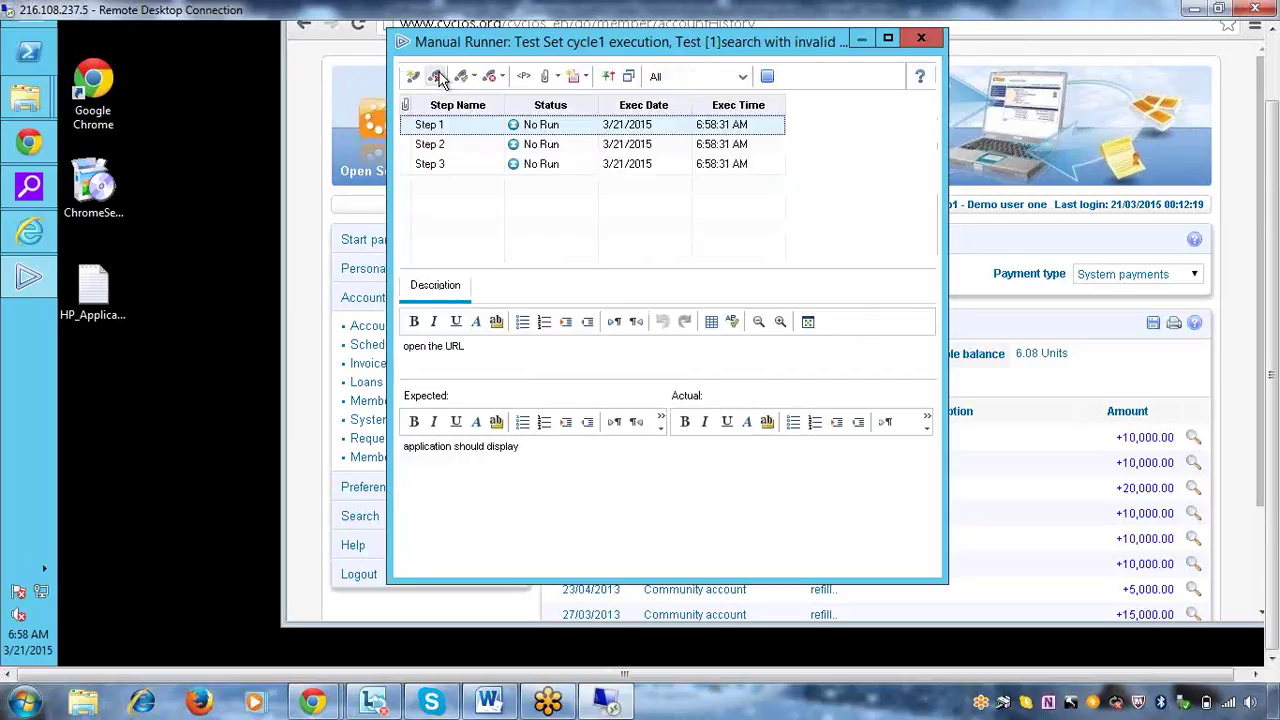
{"action": "left_click", "coordinate": [472, 128]}
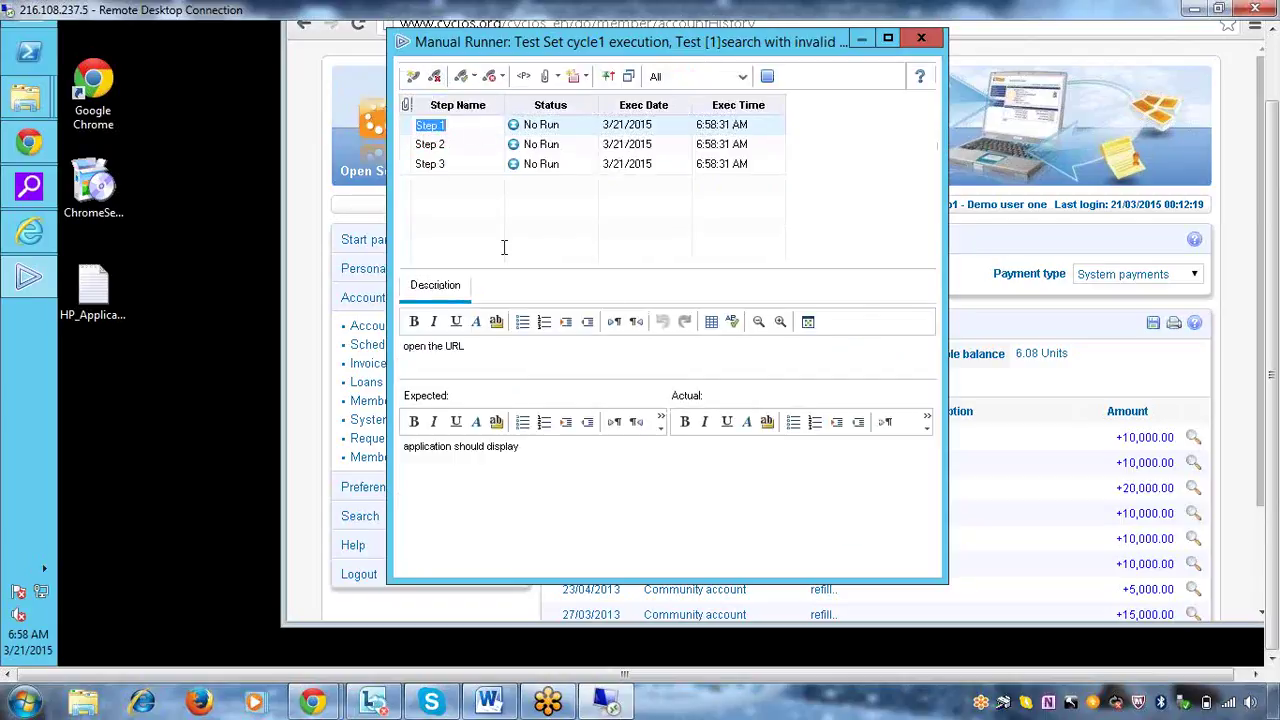
{"action": "left_click", "coordinate": [742, 482]}
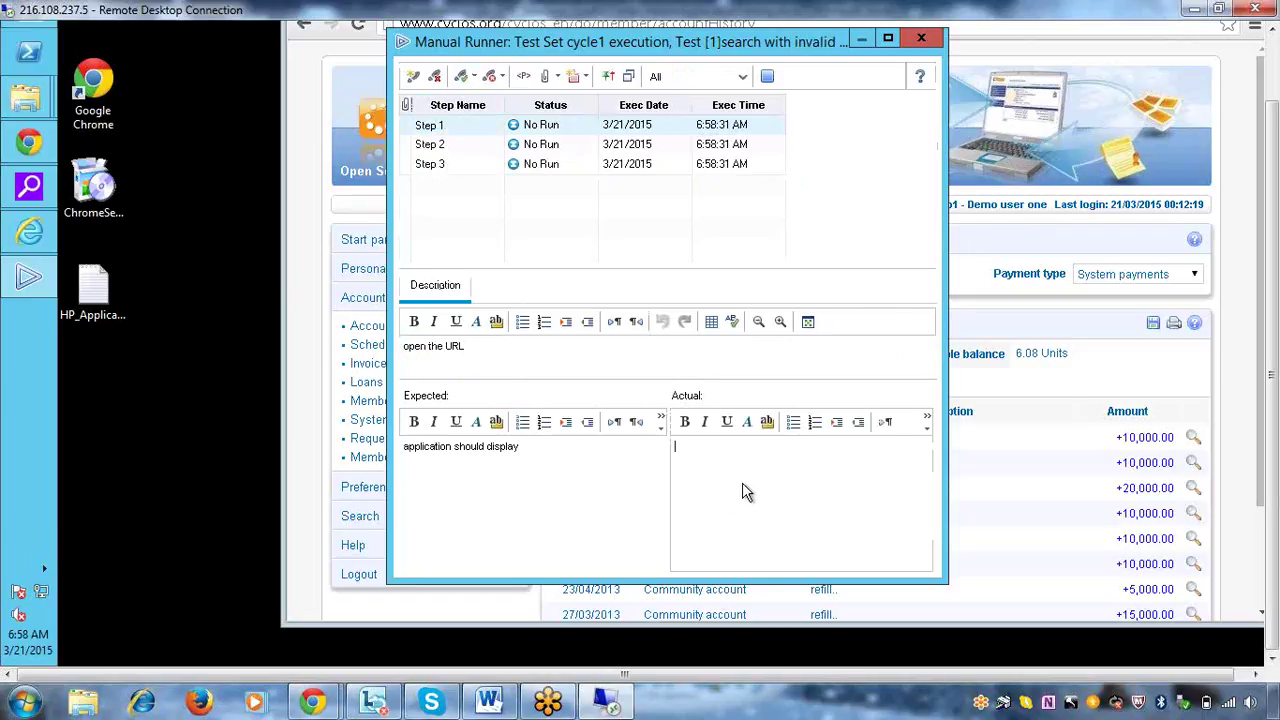
{"action": "type", "text": "application is opned"}
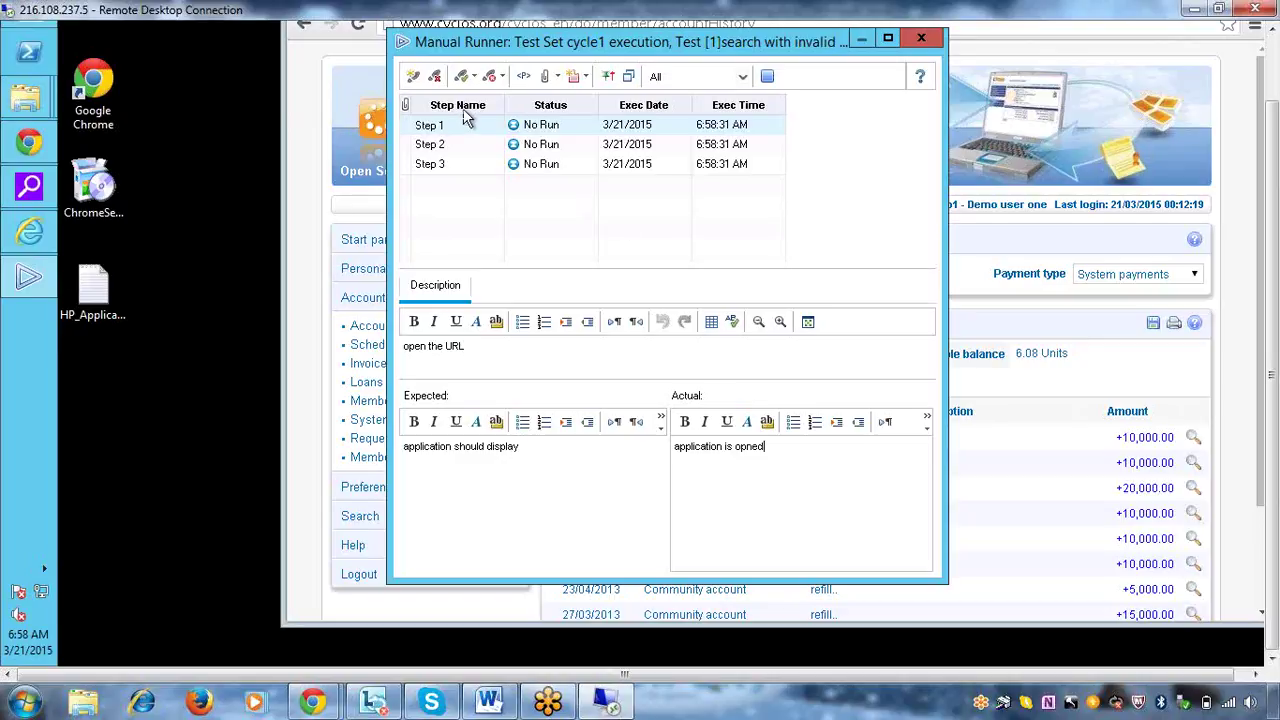
{"action": "left_click", "coordinate": [440, 144]}
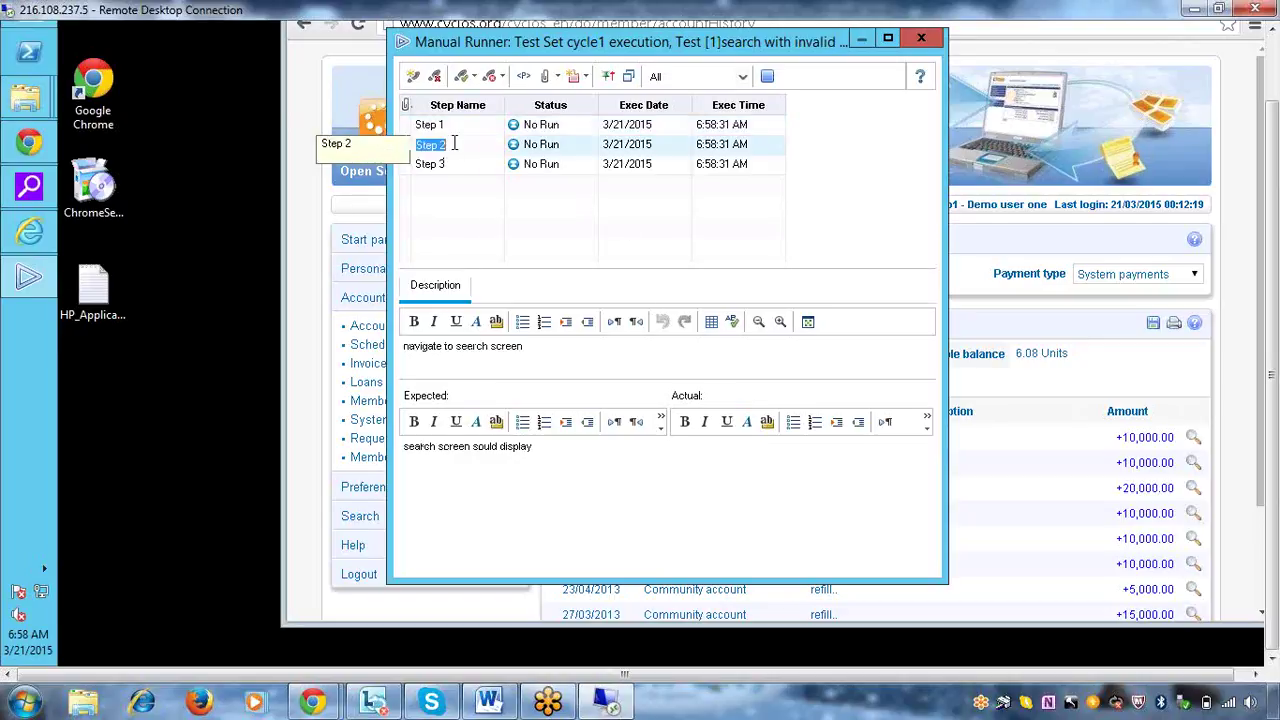
{"action": "left_click", "coordinate": [808, 505]}
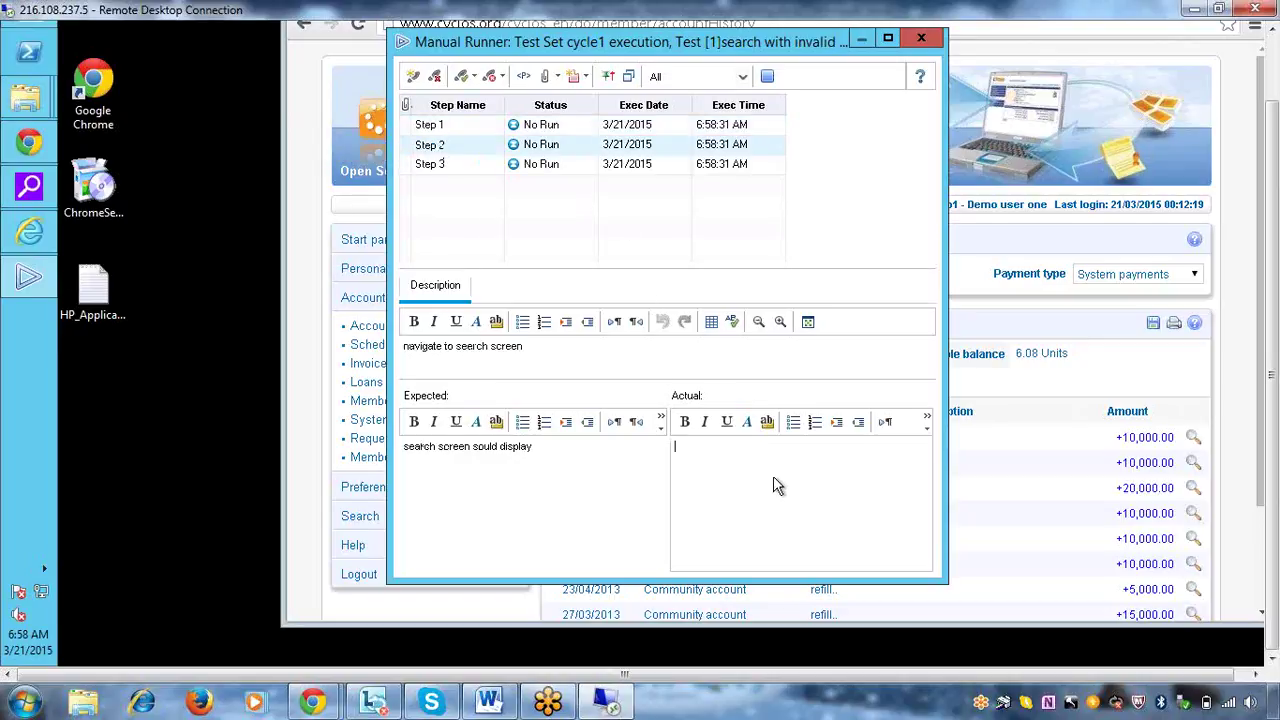
{"action": "type", "text": "search screen is displayed"}
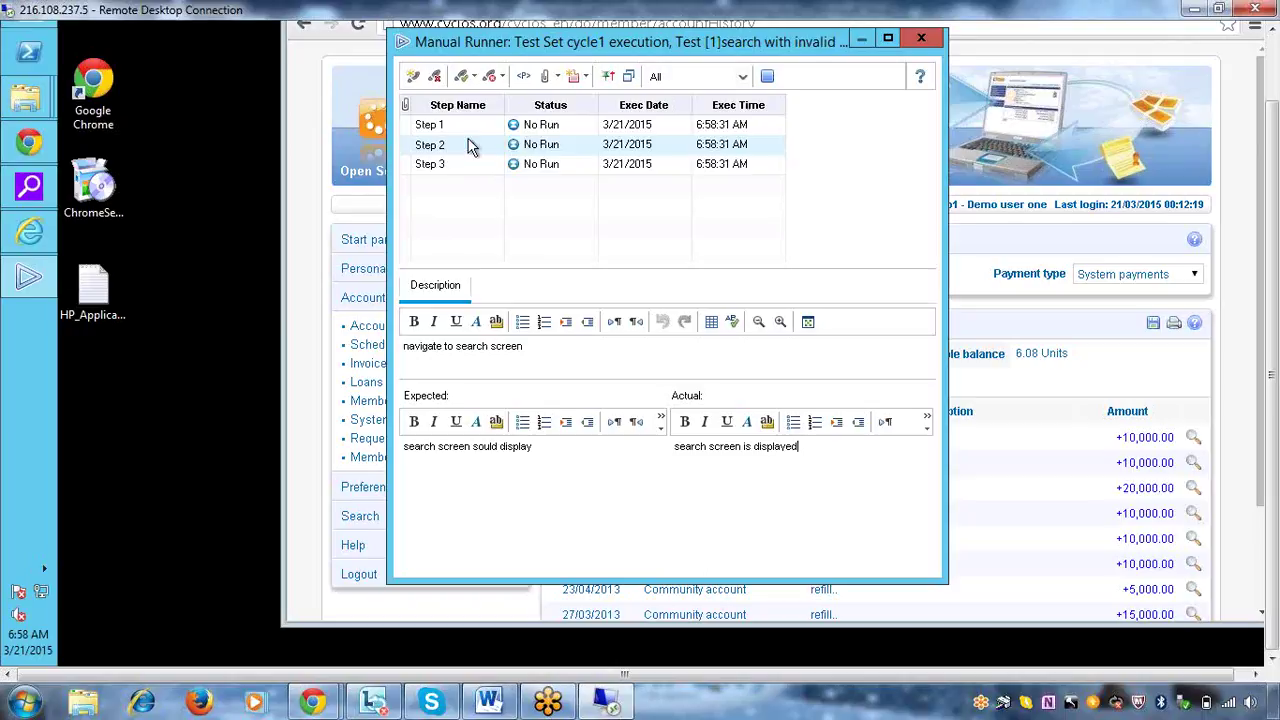
Correct step 3's expected result from 'erro' to 'error message should display'
{"action": "left_click", "coordinate": [443, 164]}
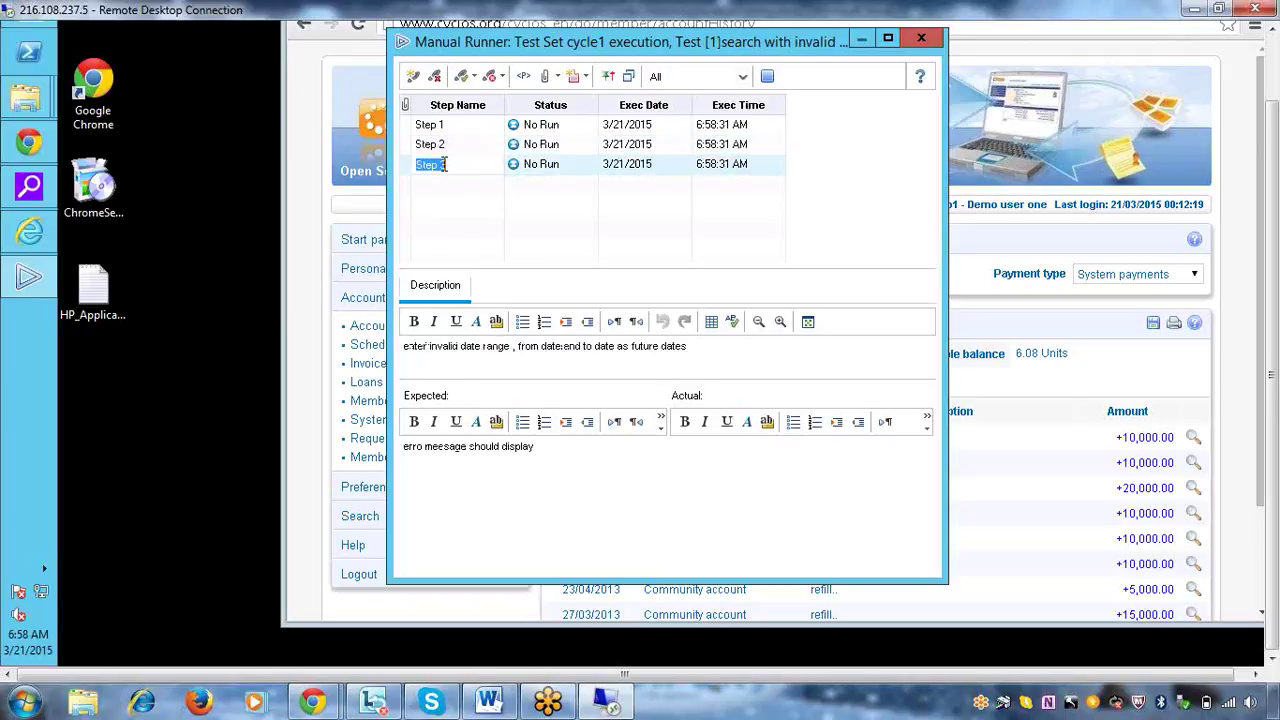
{"action": "left_click", "coordinate": [423, 447]}
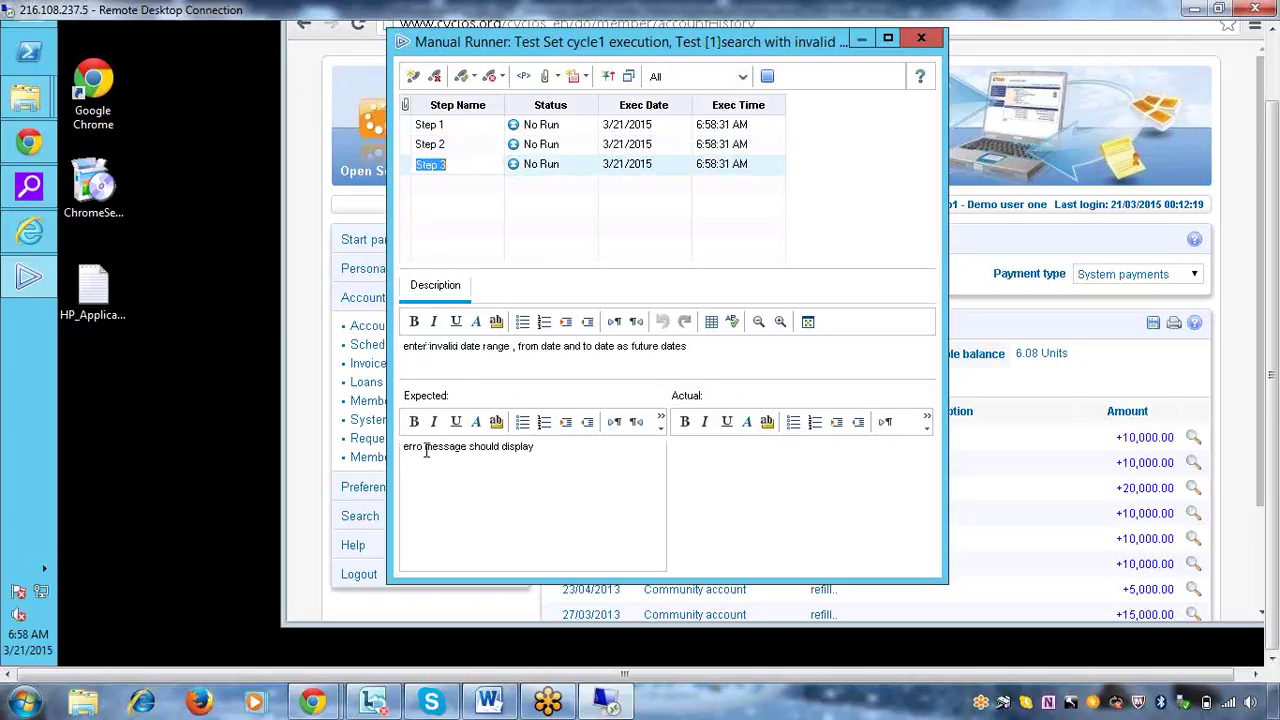
{"action": "type", "text": "r"}
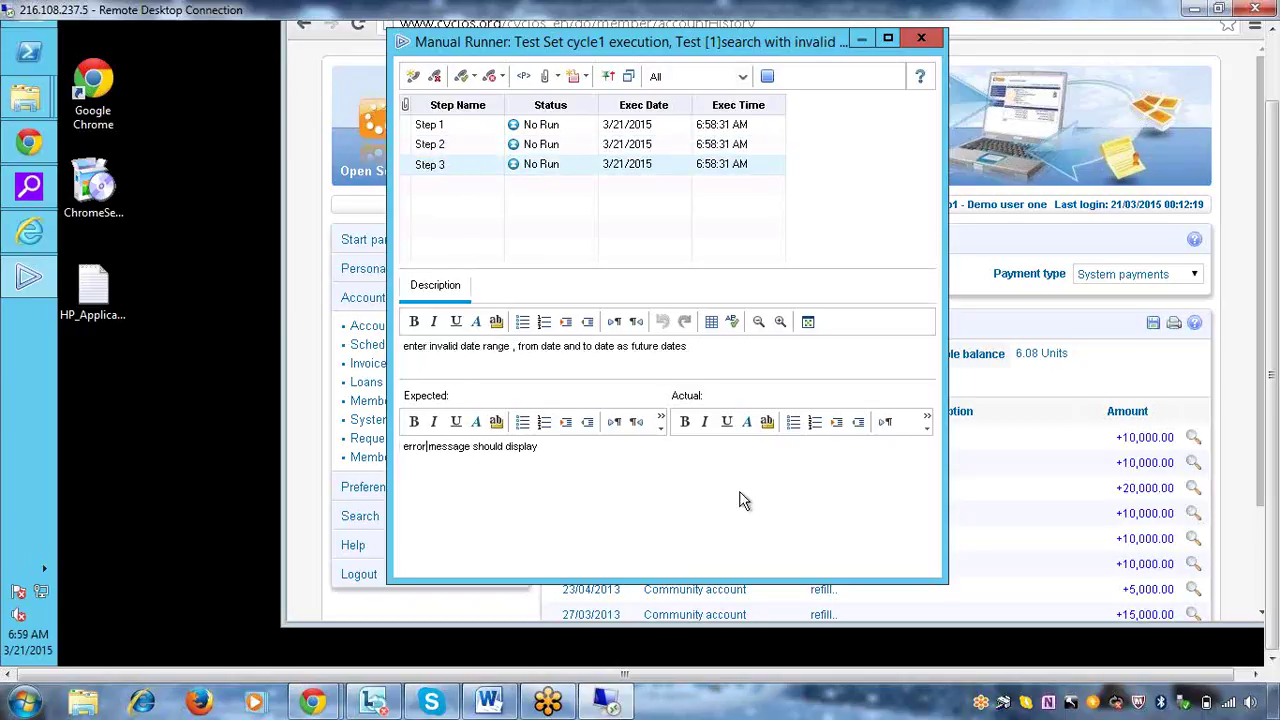
{"action": "left_click", "coordinate": [742, 500]}
{"action": "left_click", "coordinate": [491, 348]}
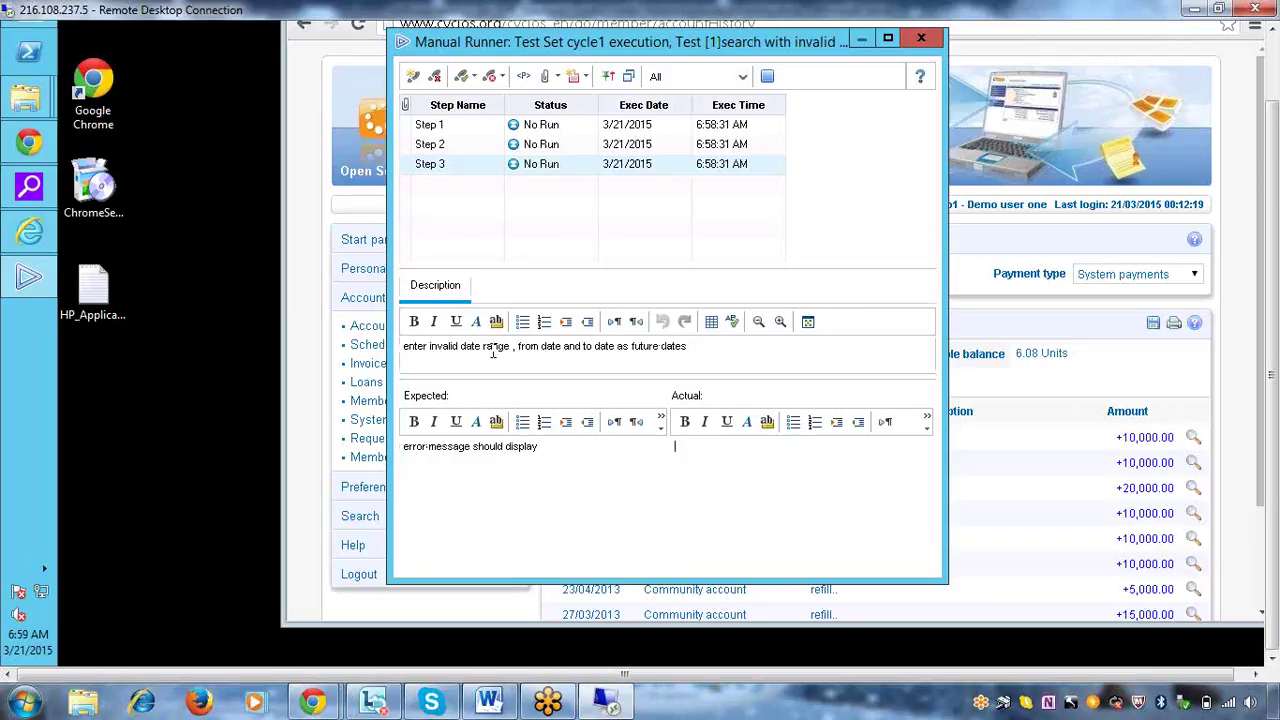
Run a Cyclos advanced transaction search from 22/03/2015 to 24/03/2015, then return to Manual Runner
{"action": "left_click", "coordinate": [1175, 60]}
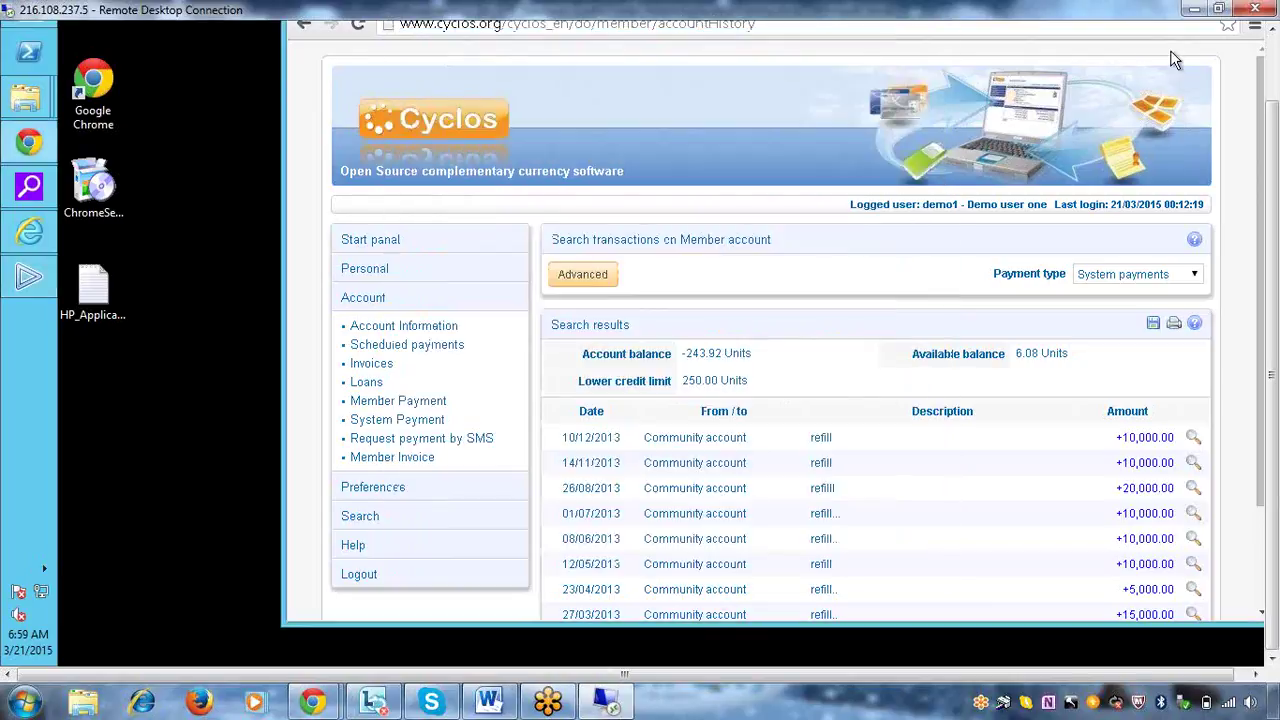
{"action": "left_click", "coordinate": [594, 276]}
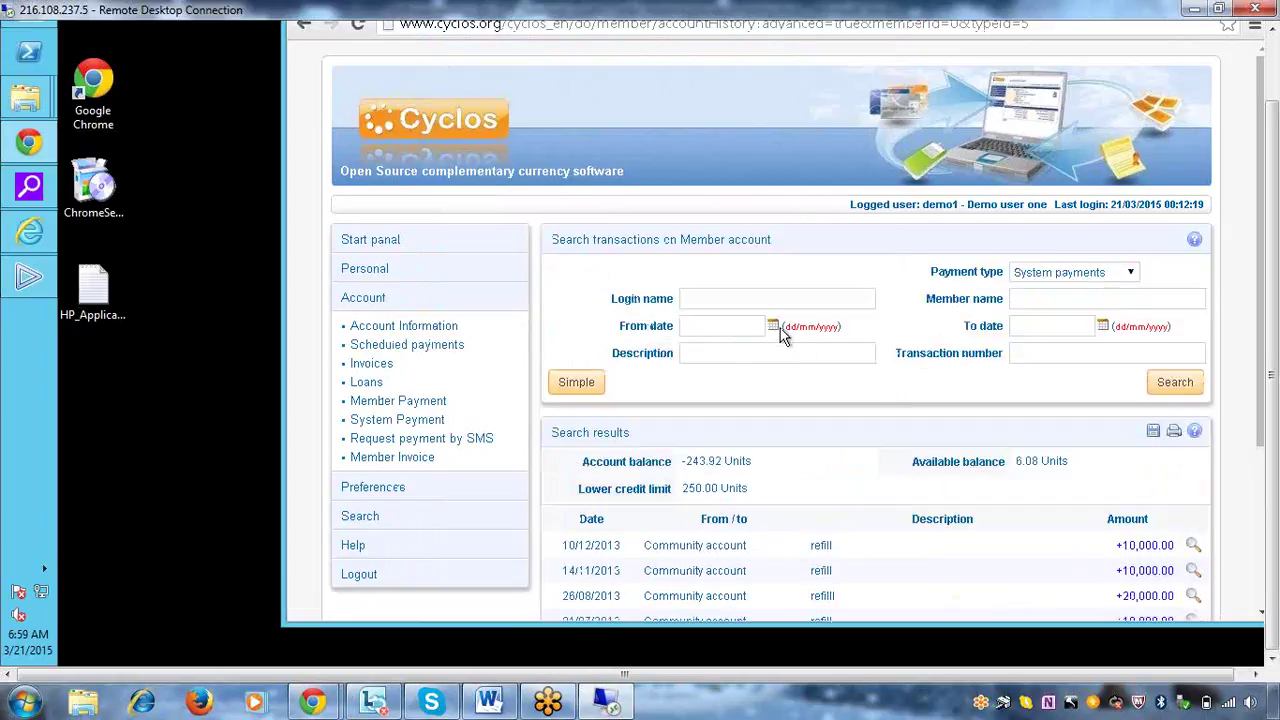
{"action": "left_click", "coordinate": [773, 328]}
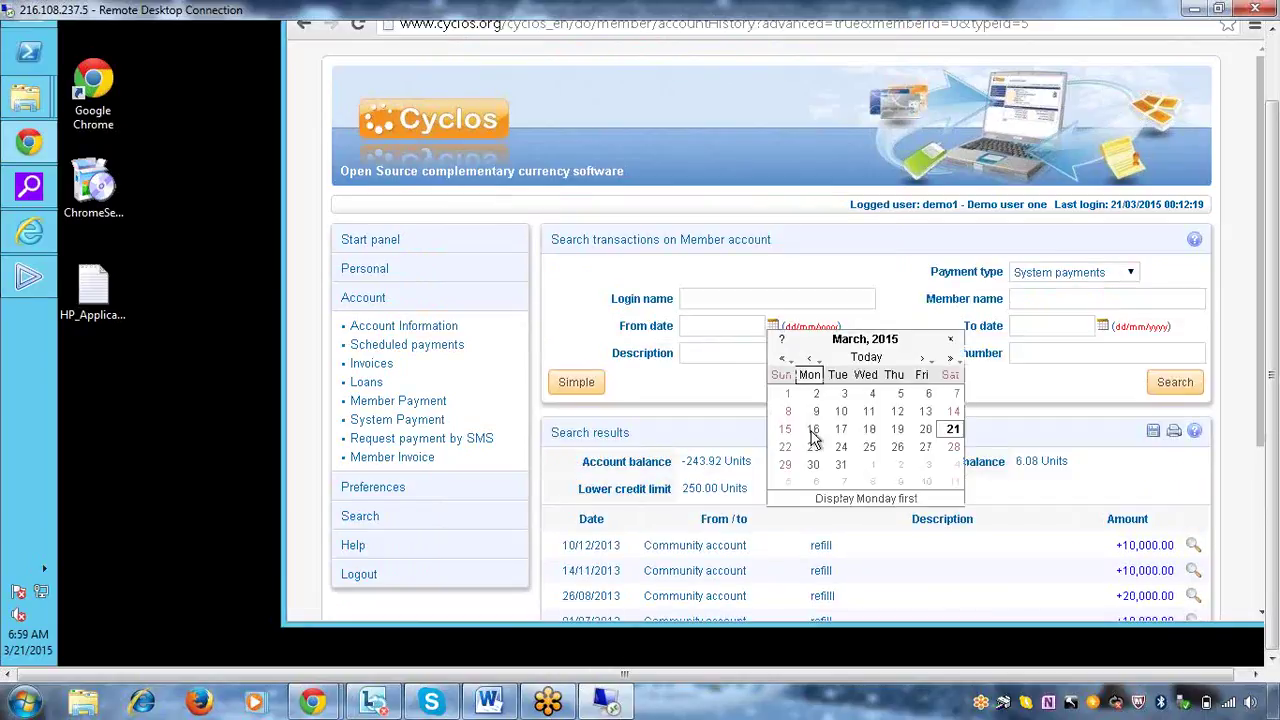
{"action": "left_click", "coordinate": [785, 447]}
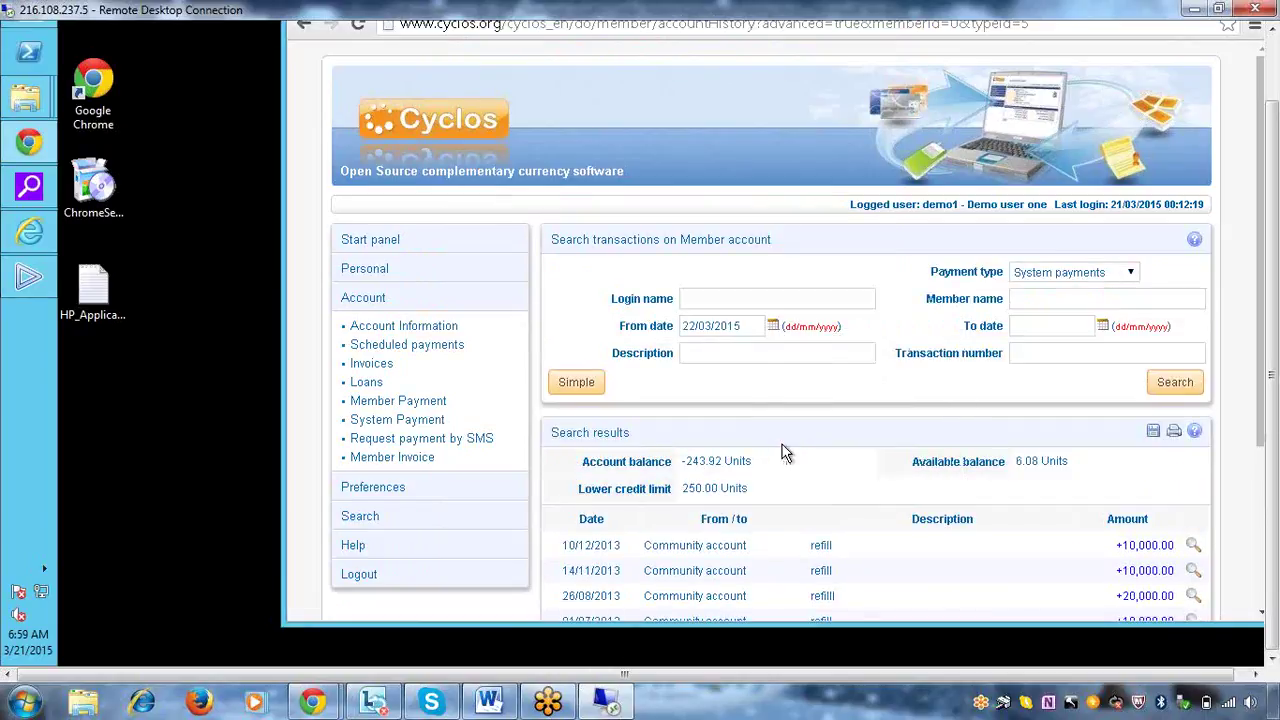
{"action": "left_click", "coordinate": [1103, 327]}
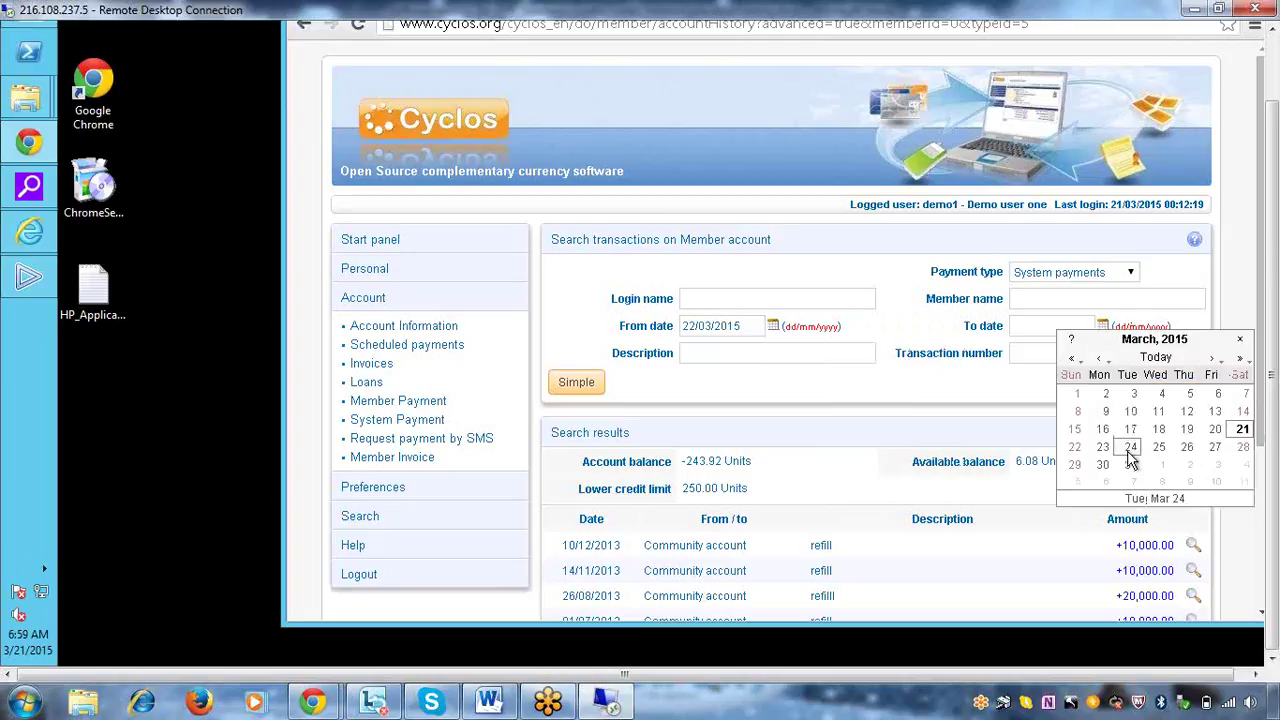
{"action": "left_click", "coordinate": [1130, 452]}
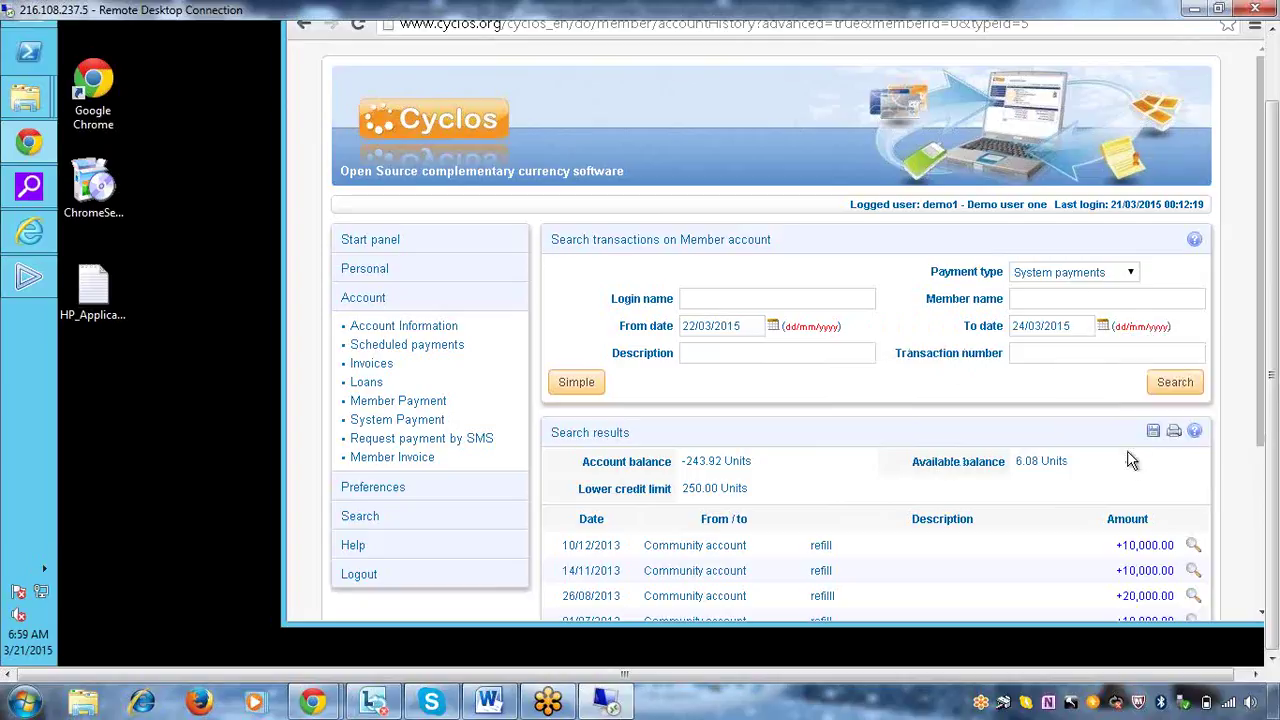
{"action": "left_click", "coordinate": [1167, 386]}
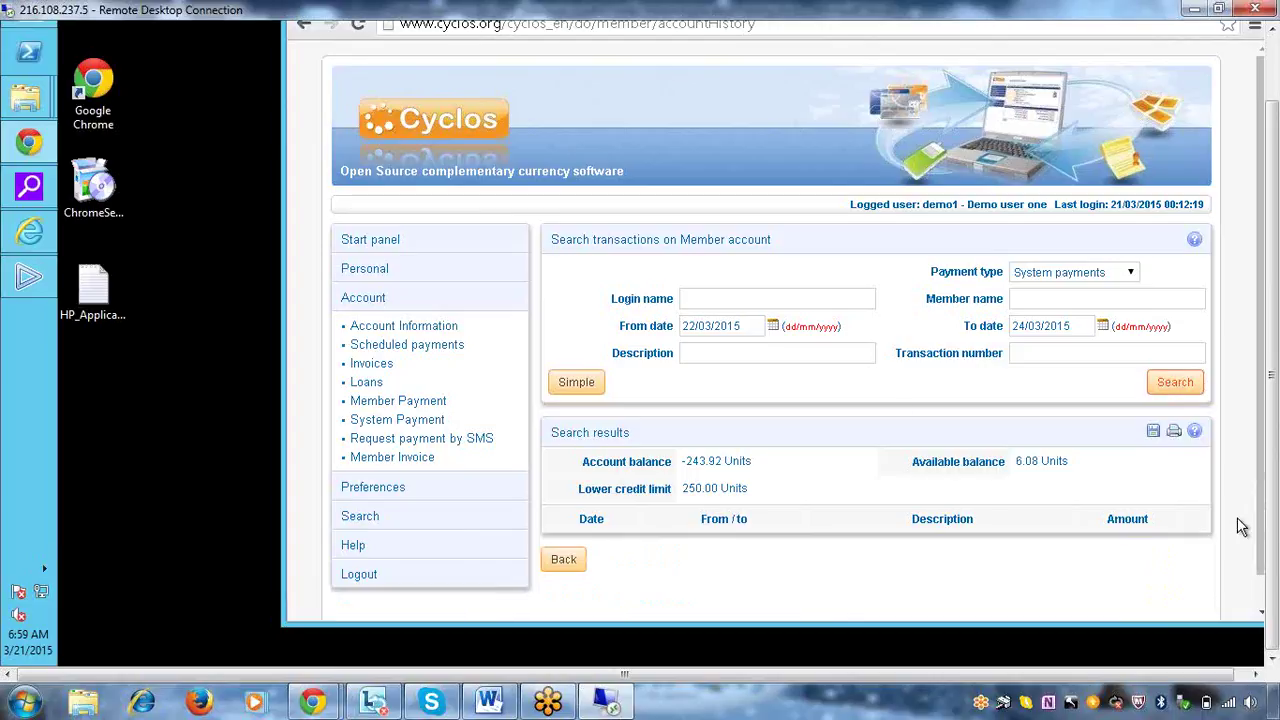
{"action": "left_click", "coordinate": [35, 289]}
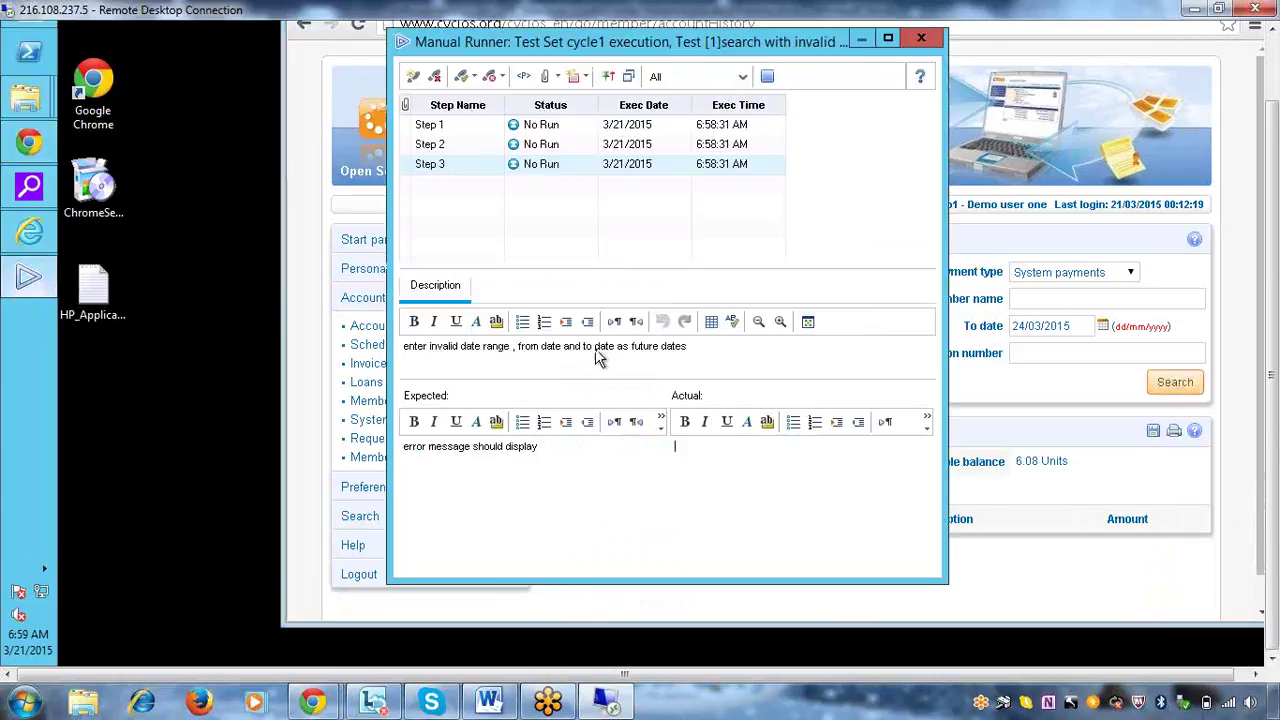
Mark run steps 1 and 2 as Passed
{"action": "left_click", "coordinate": [568, 124]}
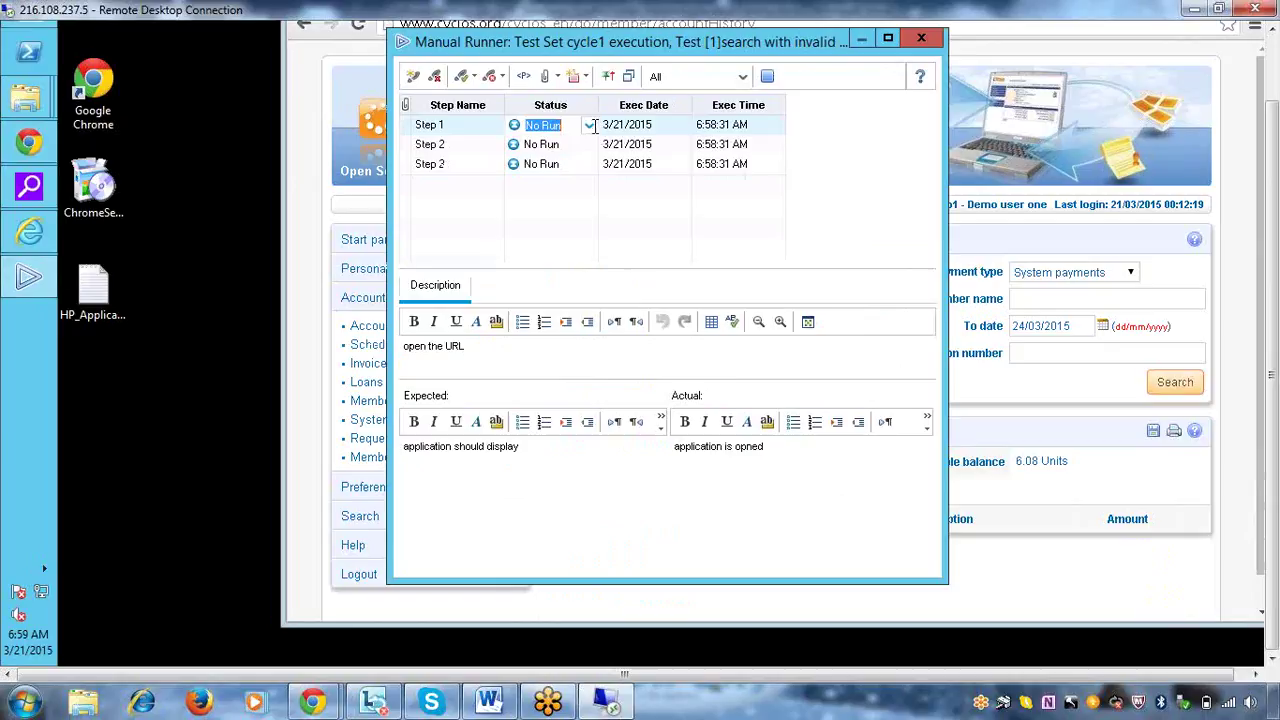
{"action": "left_click", "coordinate": [589, 125]}
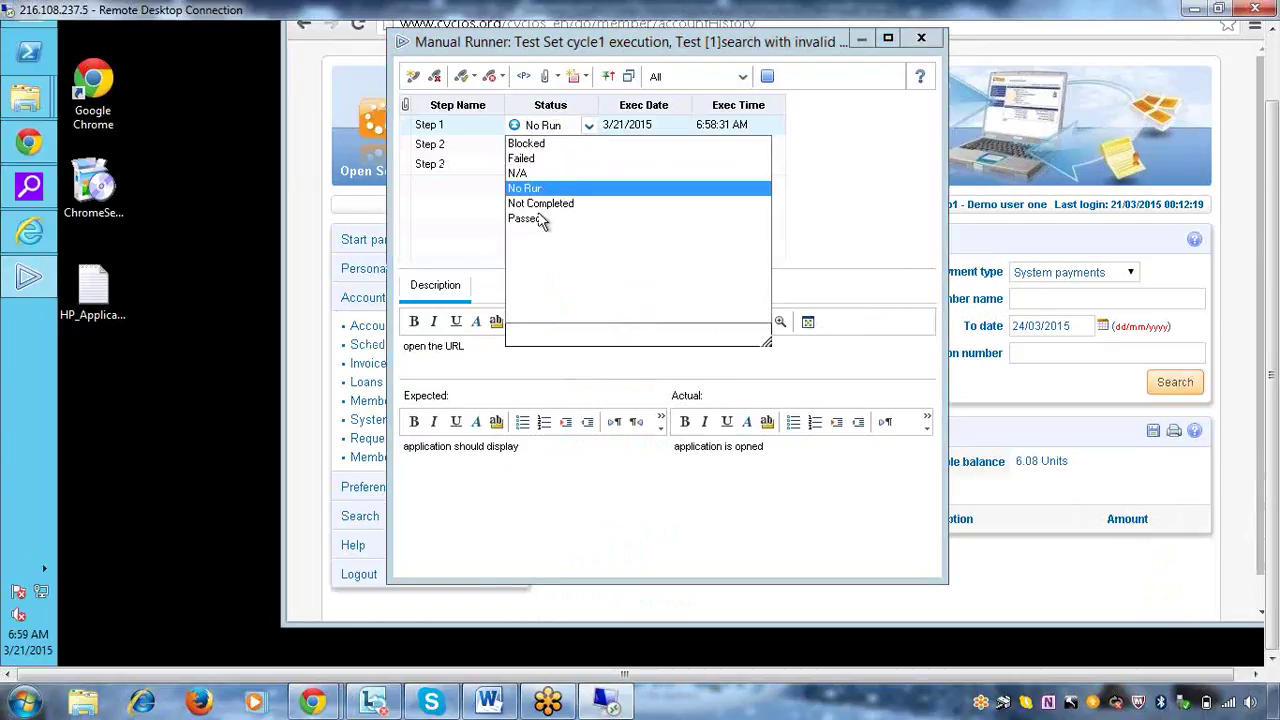
{"action": "left_click", "coordinate": [530, 219]}
{"action": "left_click", "coordinate": [565, 144]}
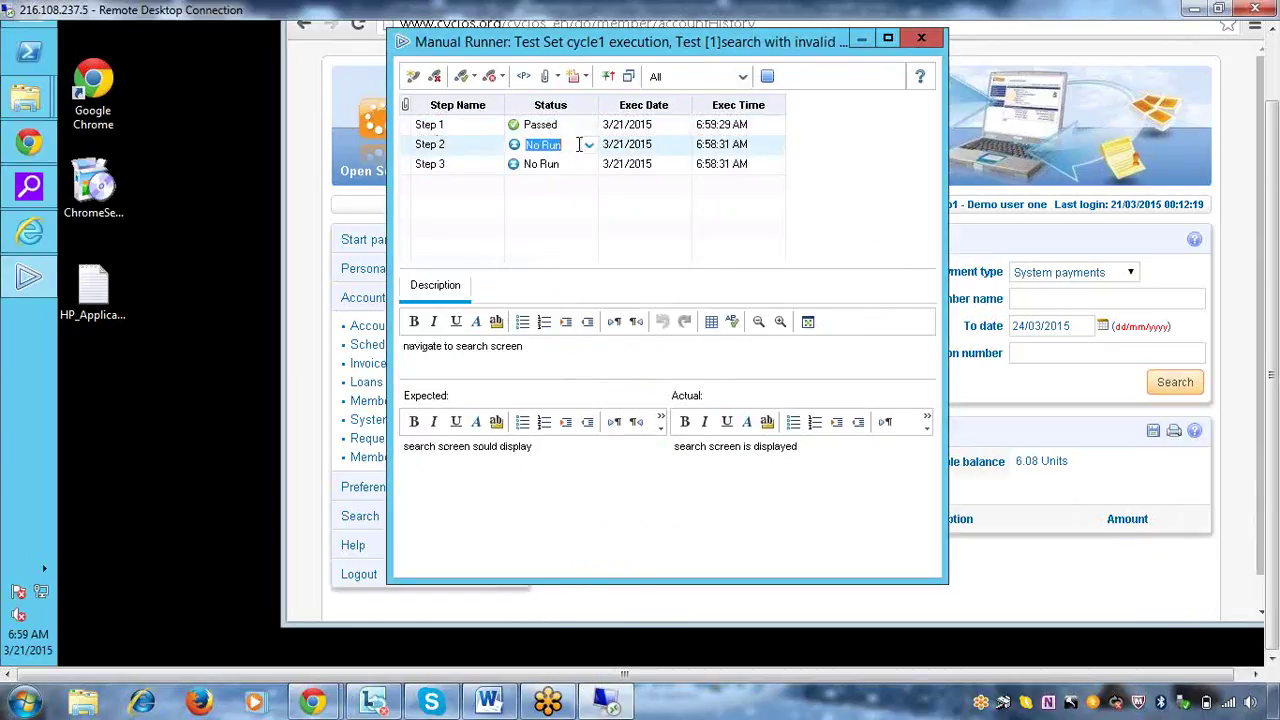
{"action": "left_click", "coordinate": [589, 145]}
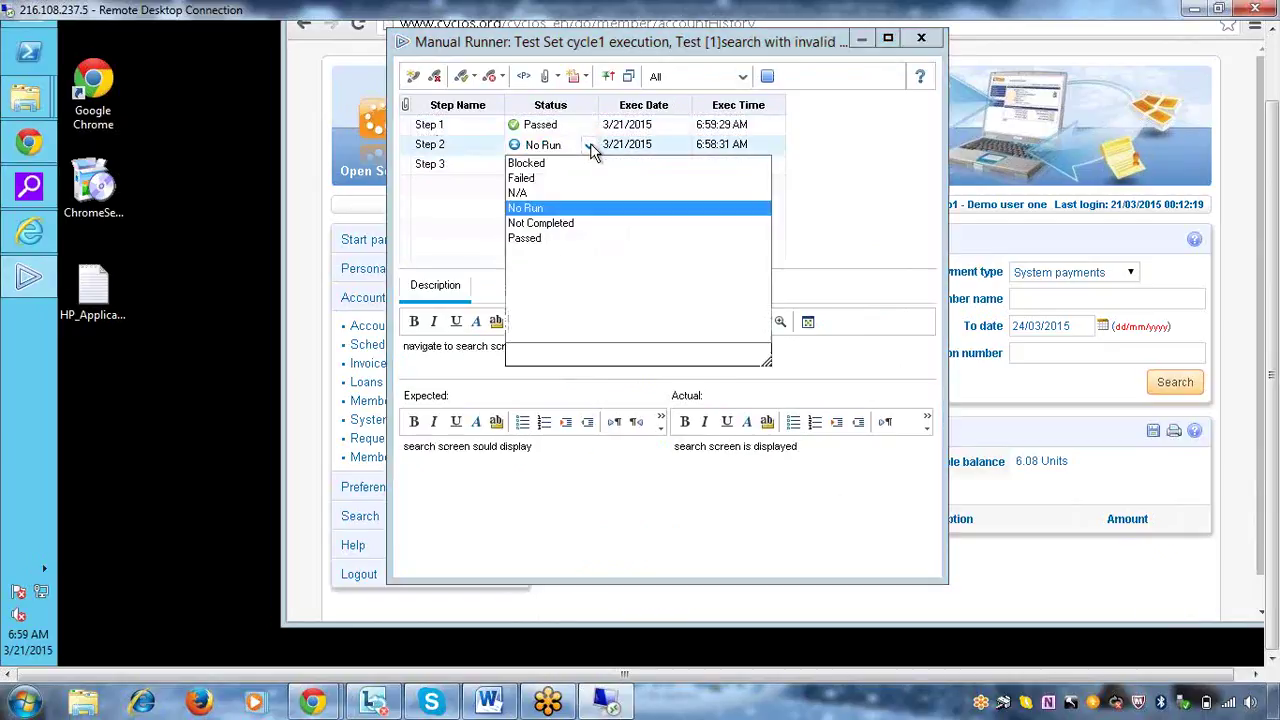
{"action": "left_click", "coordinate": [529, 239]}
{"action": "left_click", "coordinate": [737, 479]}
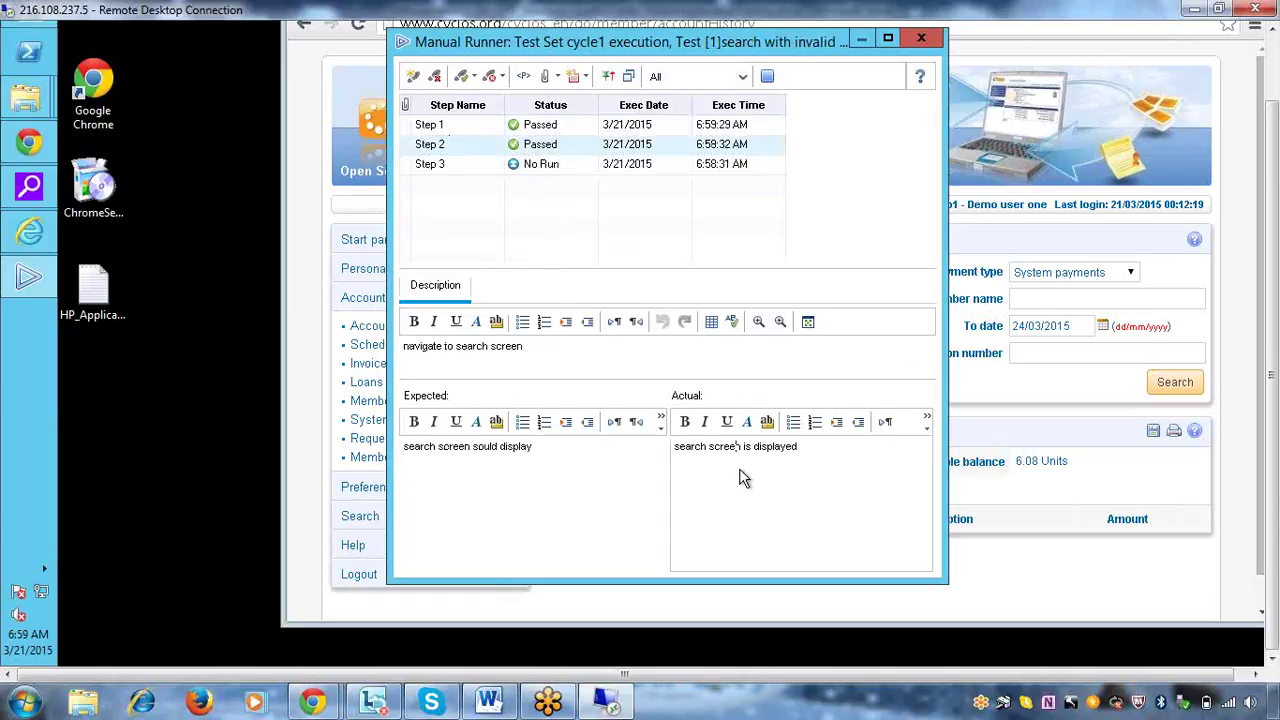
{"action": "left_click", "coordinate": [563, 237]}
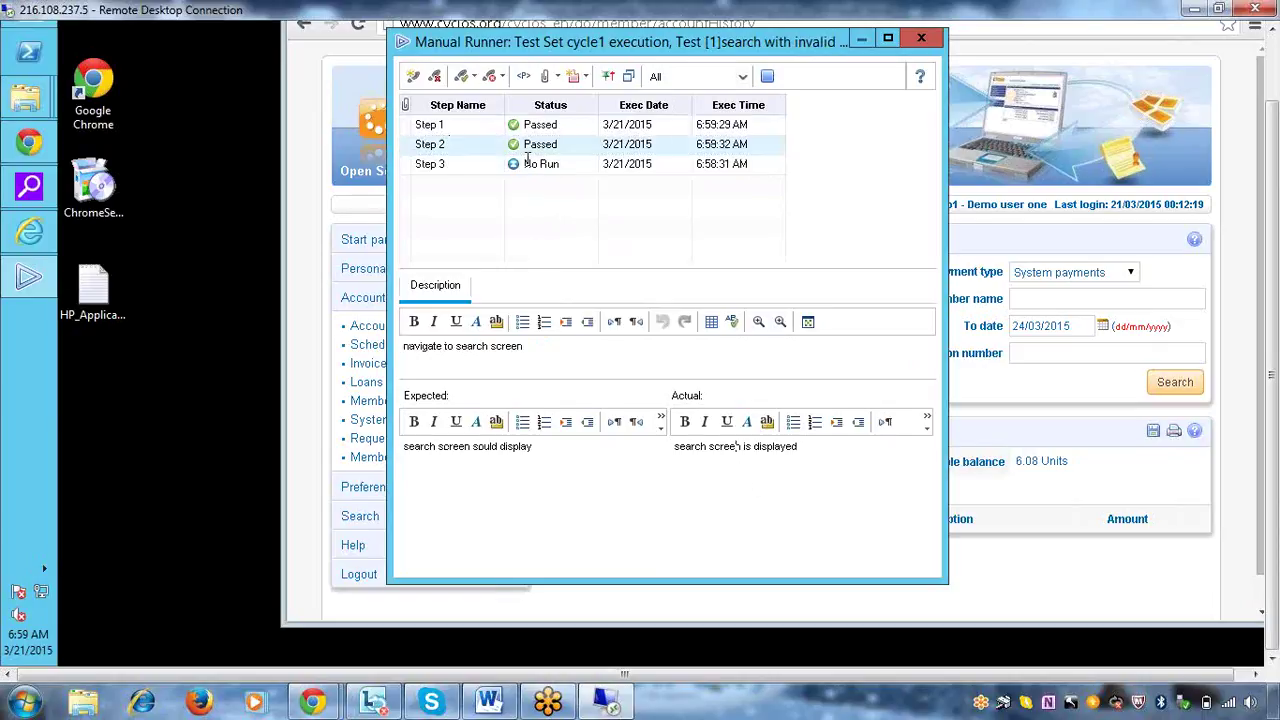
Record step 3's actual result 'no error message' and mark it Failed
{"action": "left_click", "coordinate": [768, 511]}
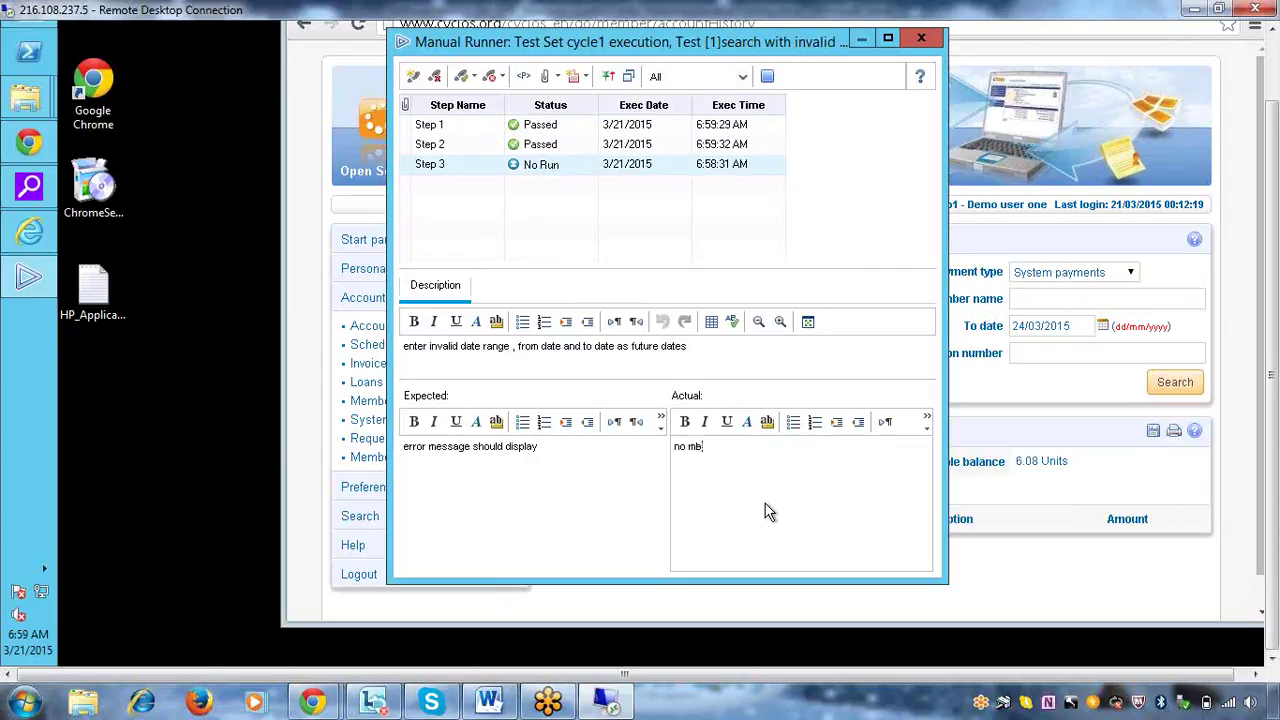
{"action": "type", "text": "no error"}
{"action": "type", "text": "message is coming but just the pa"}
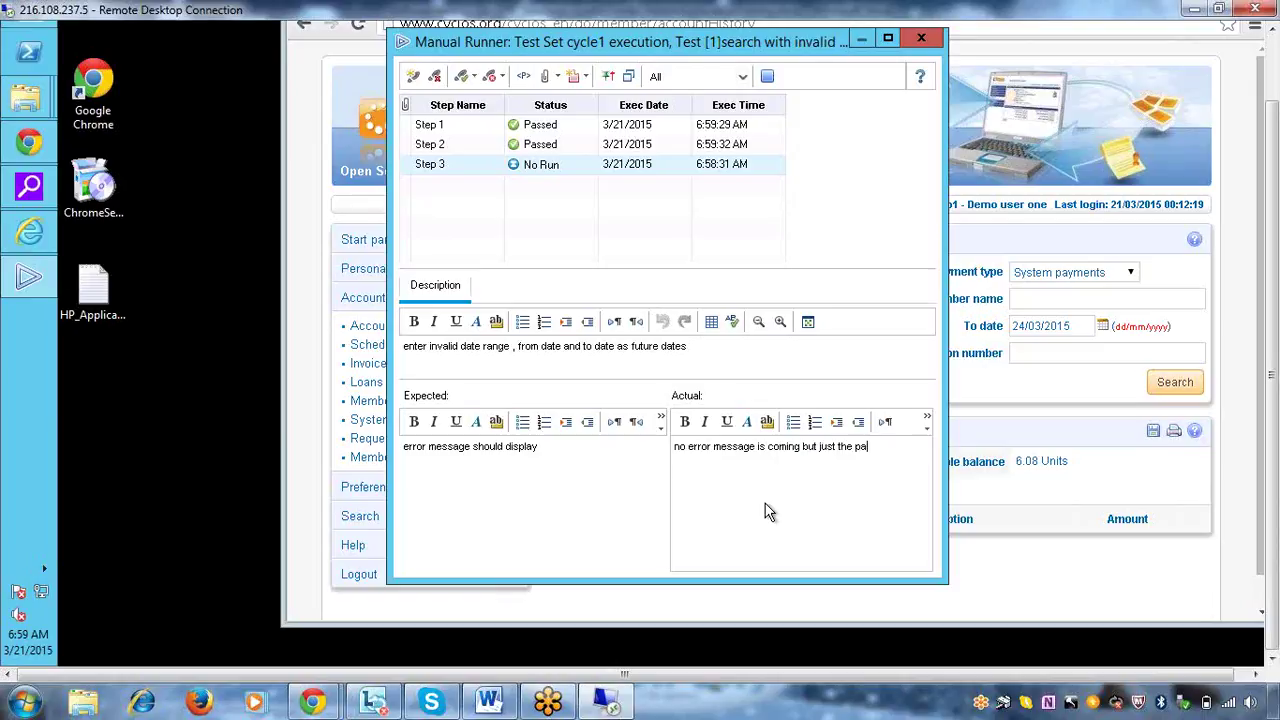
{"action": "type", "text": "eshed"}
{"action": "left_click", "coordinate": [577, 166]}
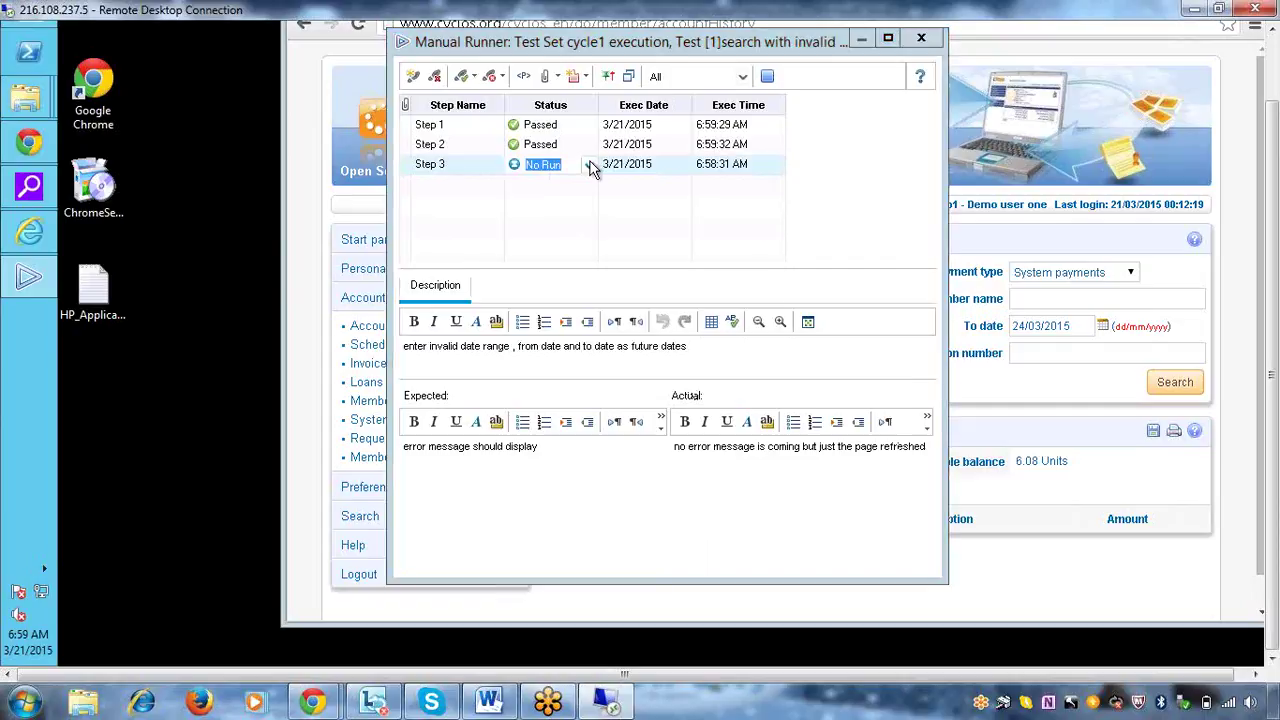
{"action": "left_click", "coordinate": [590, 166]}
{"action": "left_click", "coordinate": [527, 199]}
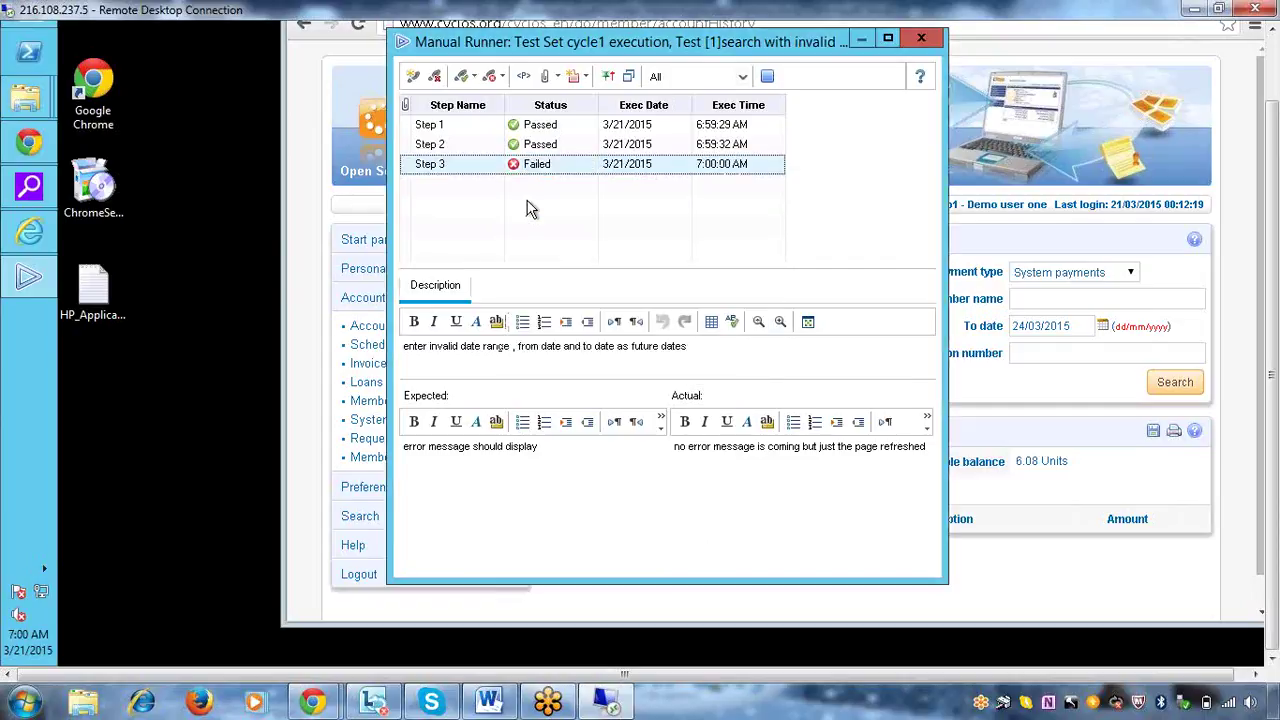
{"action": "left_click", "coordinate": [769, 77]}
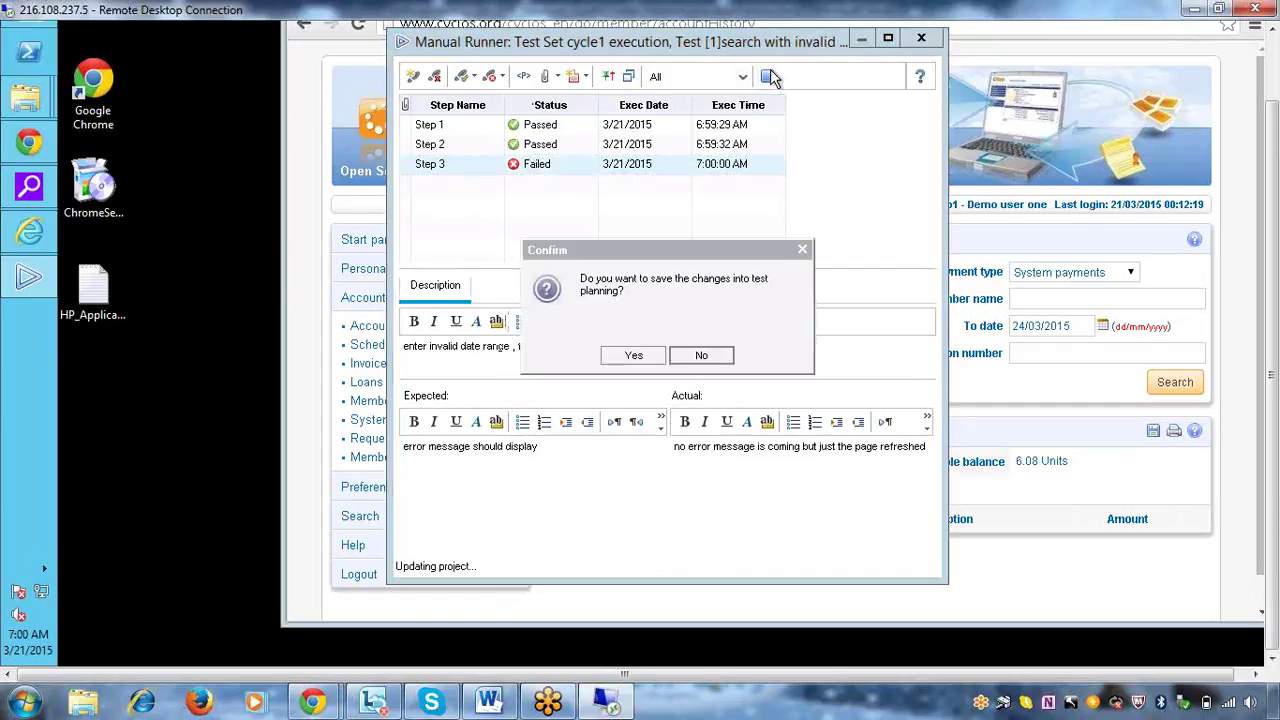
Confirm saving the run results into test planning
{"action": "left_click", "coordinate": [634, 356]}
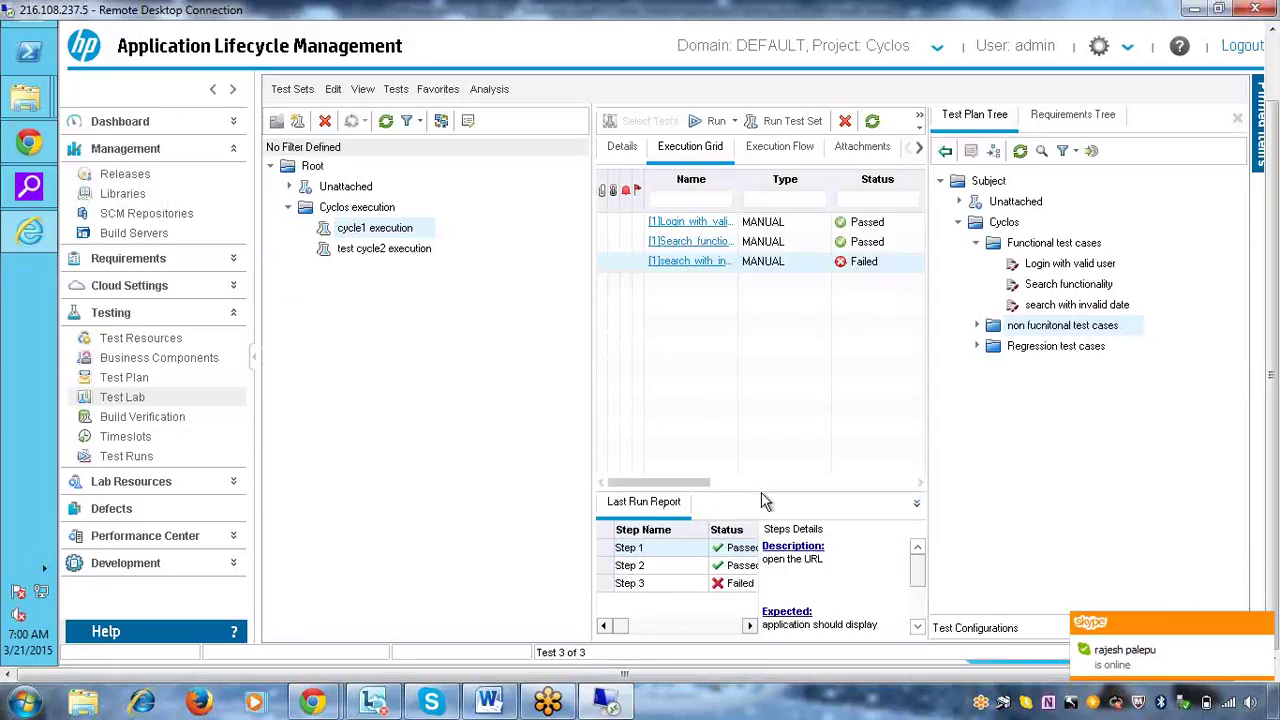
Review last-run reports for the Search functionality, login and invalid-date tests, including step 3's failure
{"action": "left_click_drag", "start_coordinate": [760, 492], "coordinate": [762, 418]}
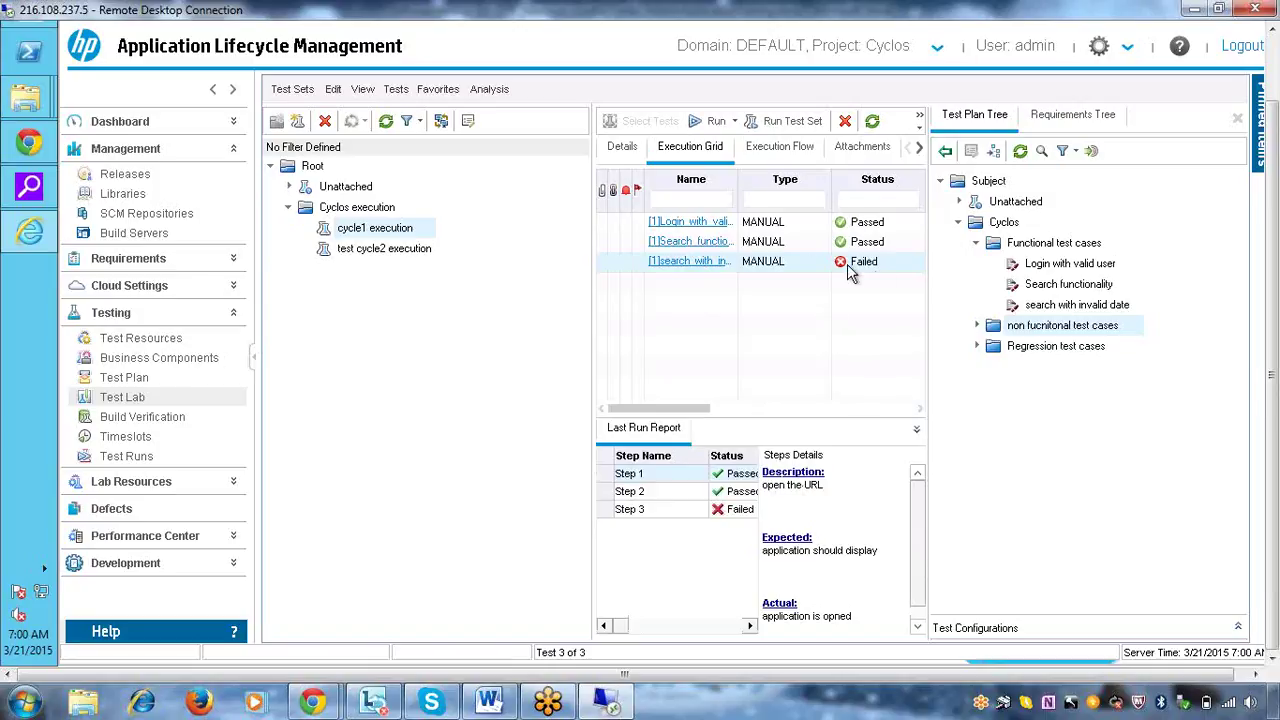
{"action": "left_click", "coordinate": [794, 241]}
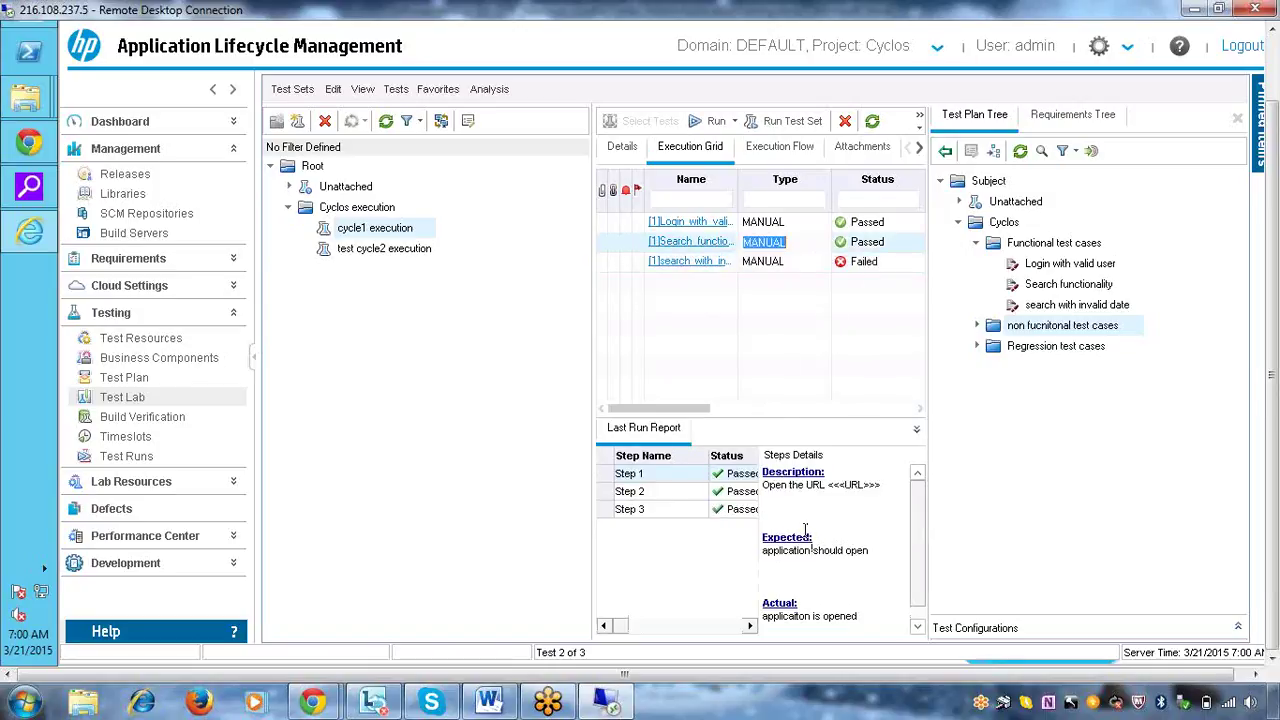
{"action": "left_click", "coordinate": [796, 221]}
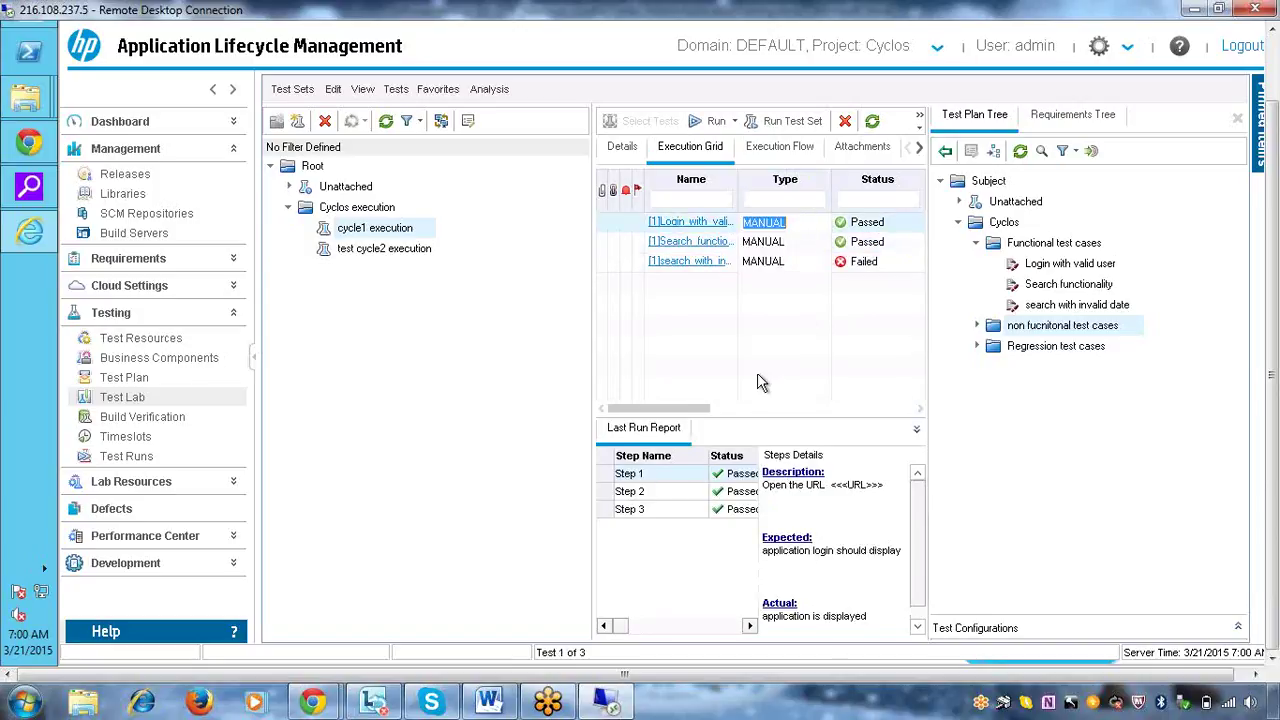
{"action": "right_click", "coordinate": [810, 263]}
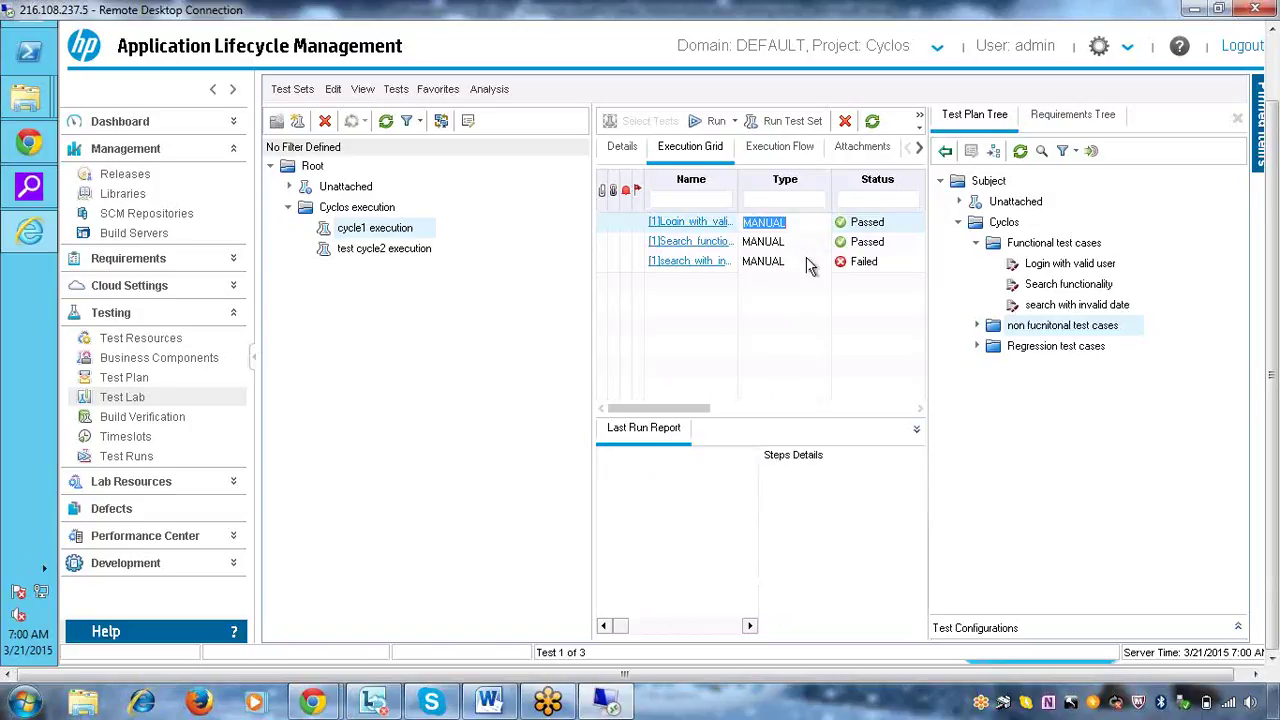
{"action": "left_click", "coordinate": [855, 325]}
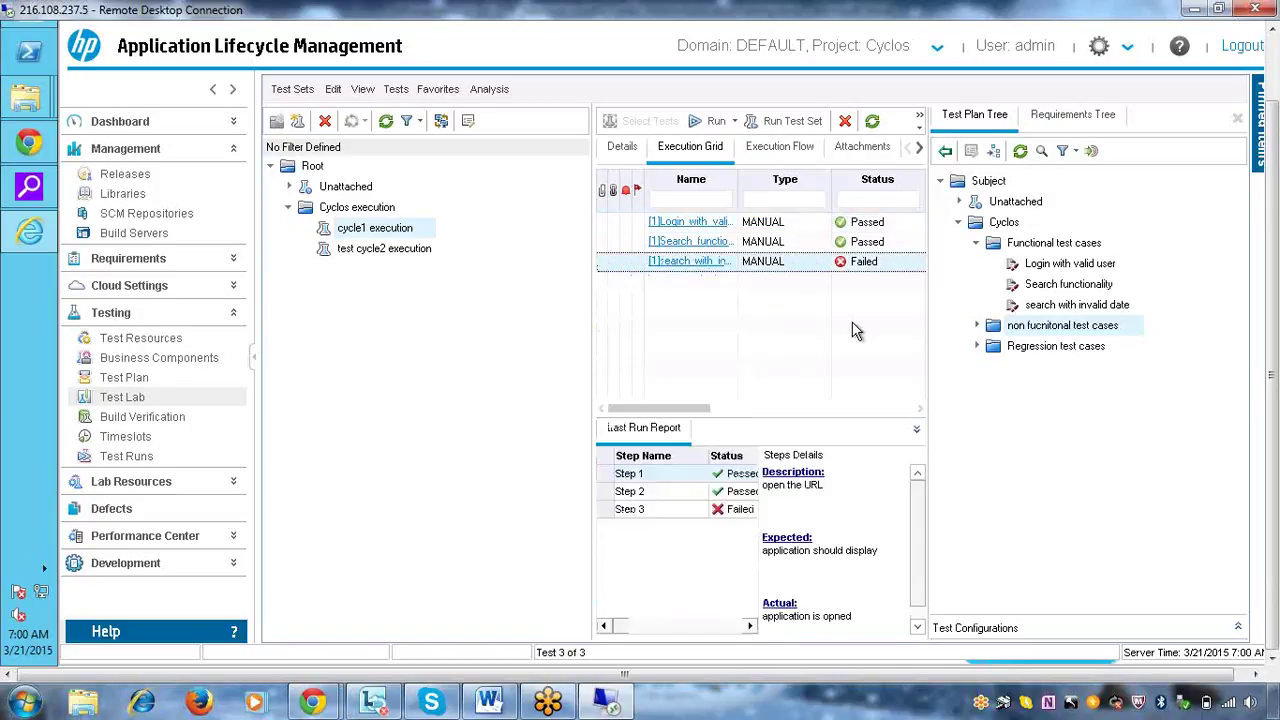
{"action": "left_click", "coordinate": [733, 515]}
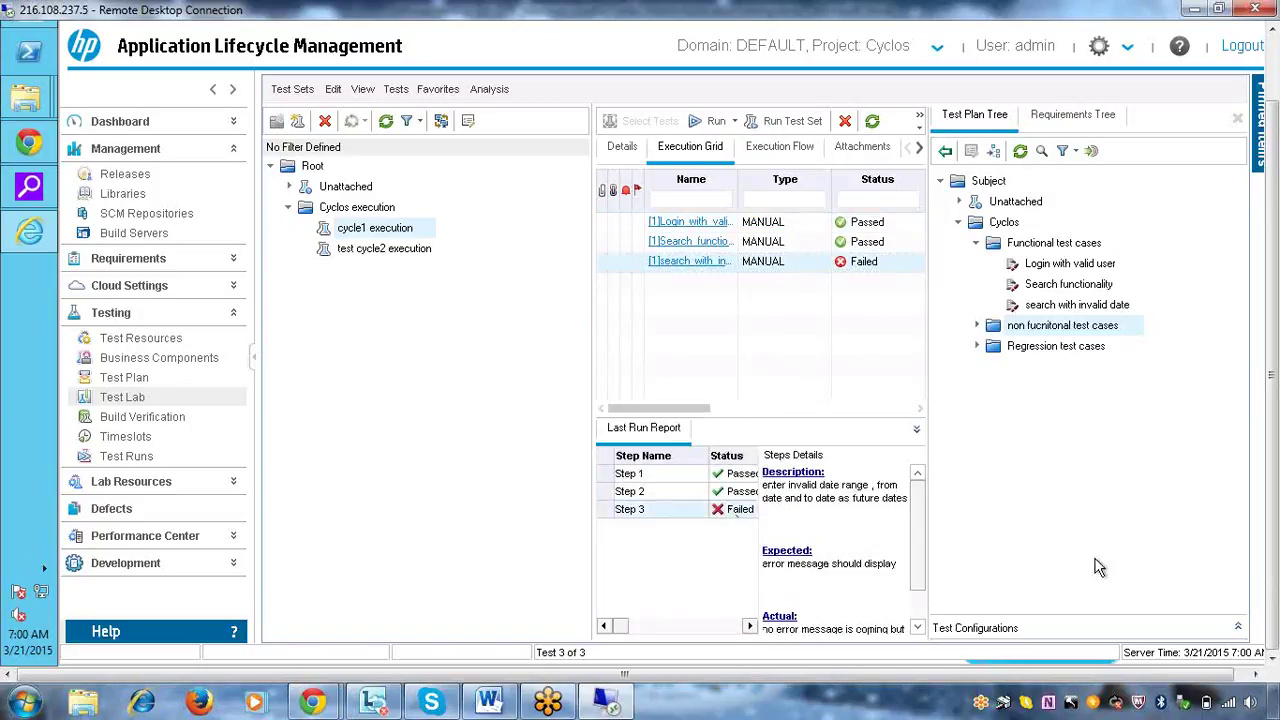
{"action": "left_click_drag", "start_coordinate": [917, 530], "coordinate": [922, 597]}
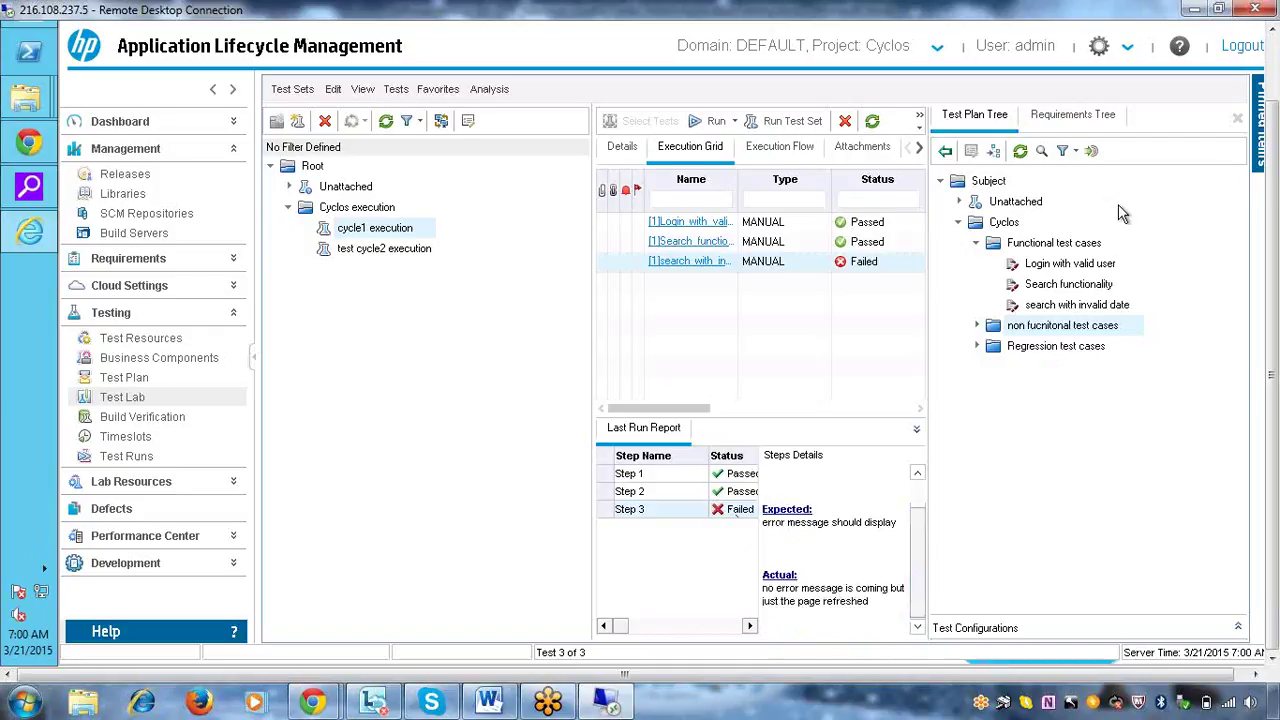
Close the test plan tree, browse the History, Details and execution grid, then open Test Runs
{"action": "left_click", "coordinate": [1238, 121]}
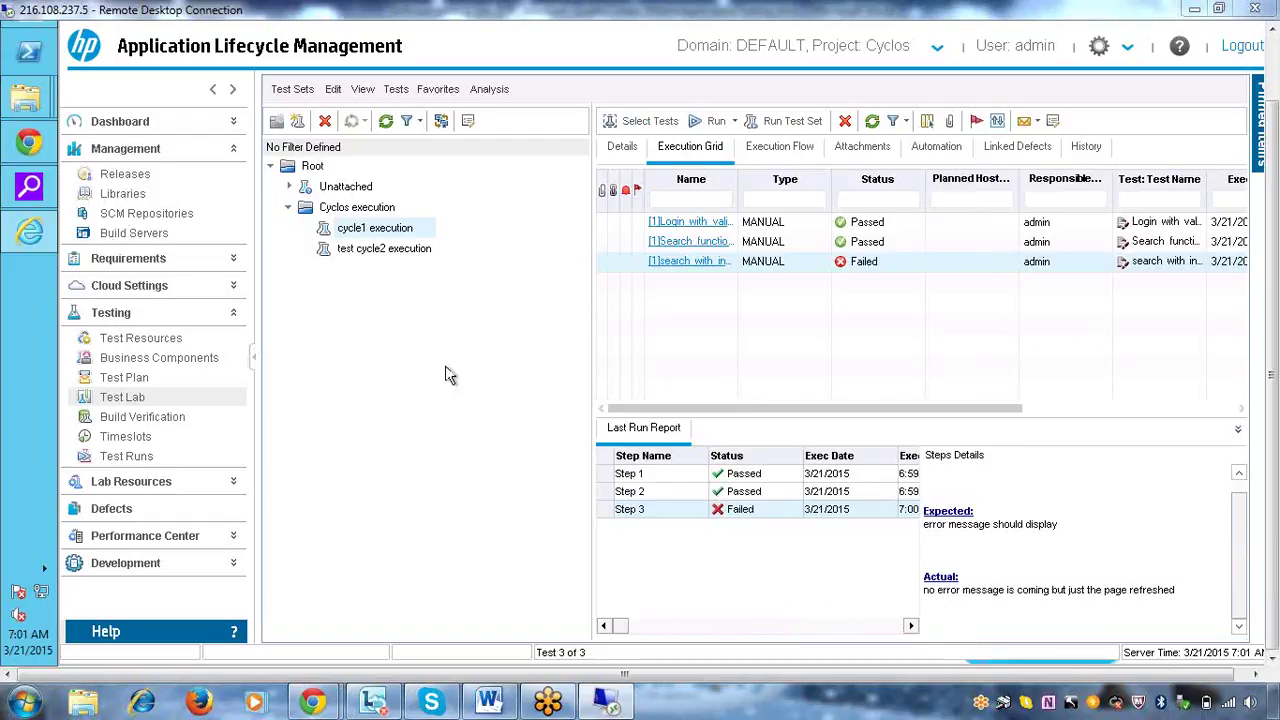
{"action": "left_click_drag", "start_coordinate": [884, 418], "coordinate": [1050, 420]}
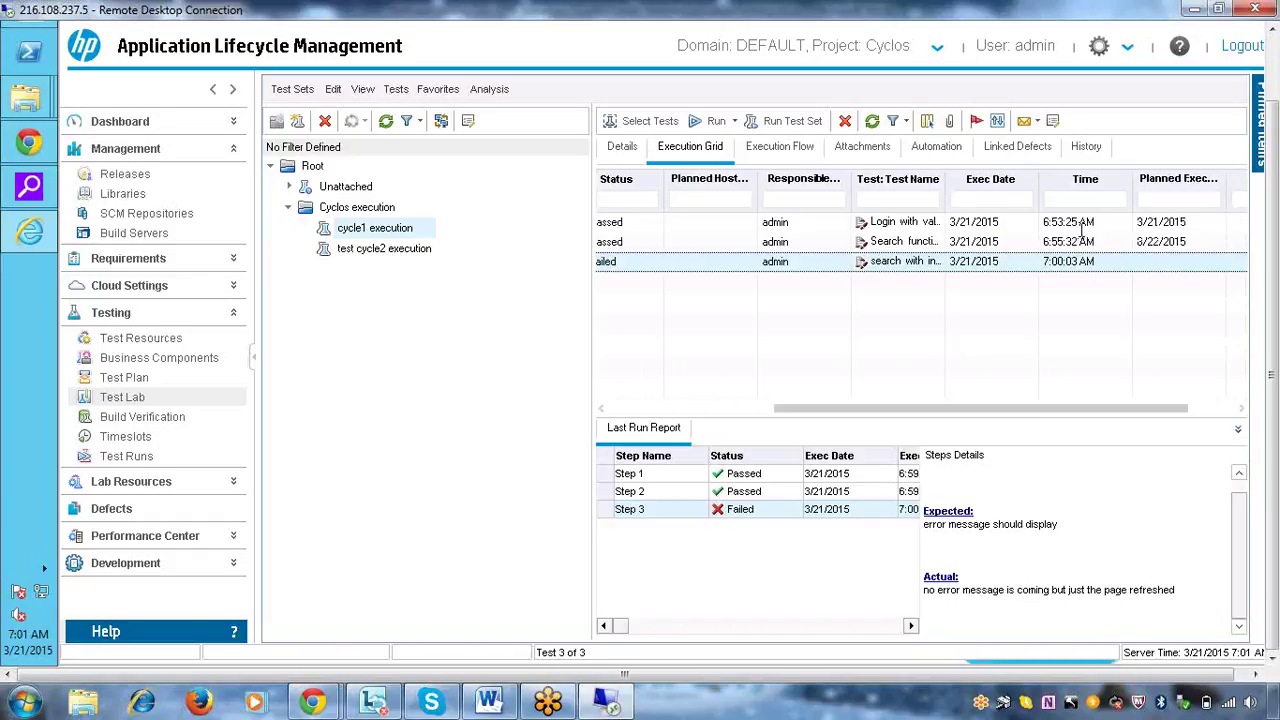
{"action": "left_click_drag", "start_coordinate": [1126, 418], "coordinate": [532, 413]}
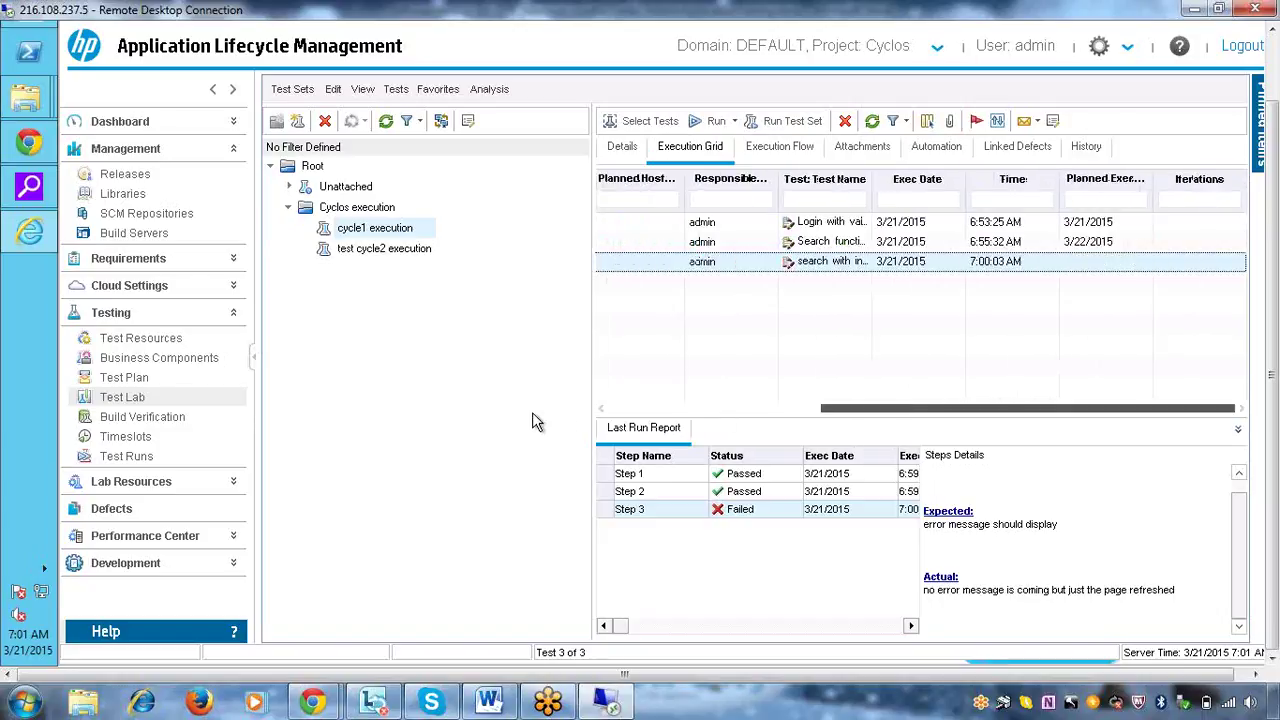
{"action": "left_click", "coordinate": [1094, 150]}
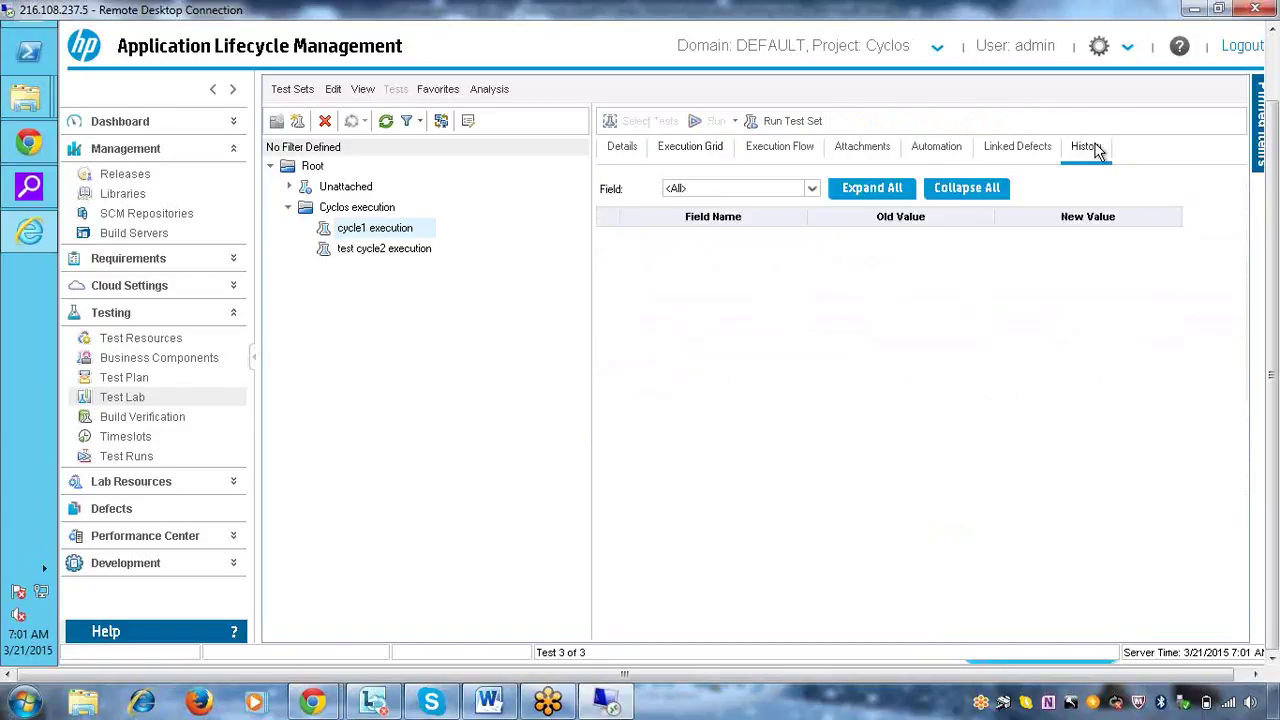
{"action": "left_click", "coordinate": [621, 149]}
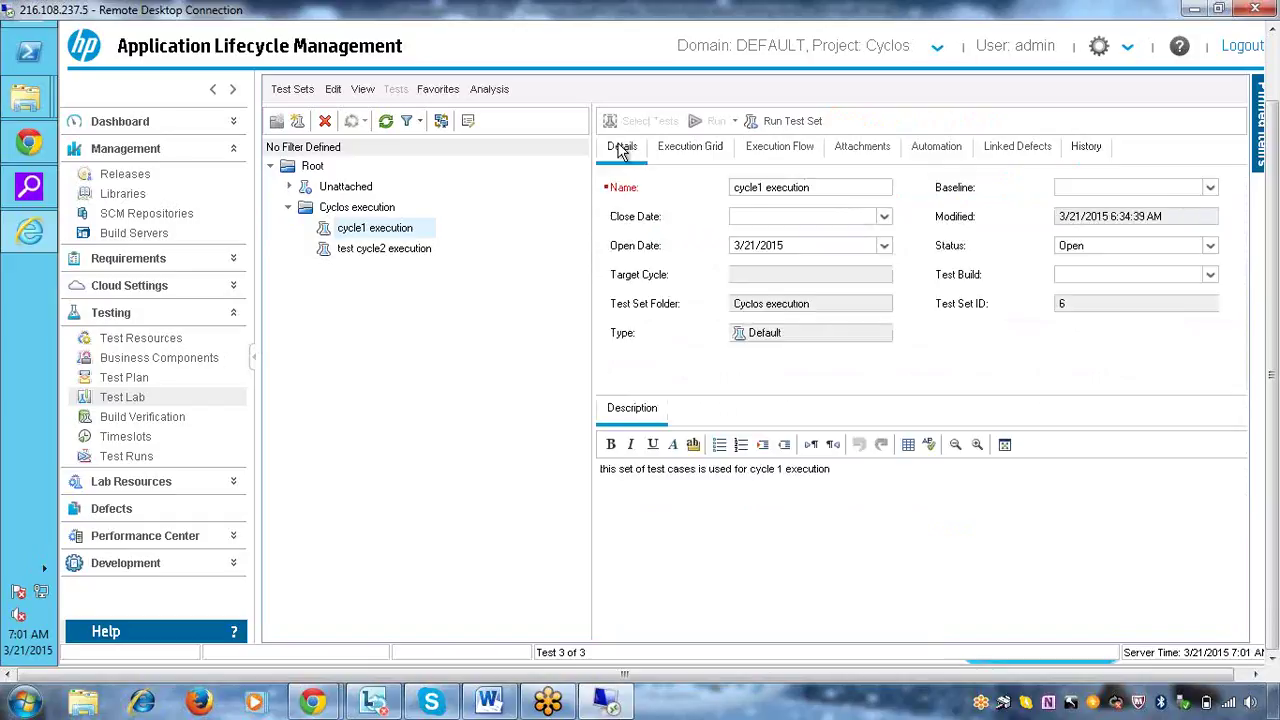
{"action": "left_click", "coordinate": [673, 163]}
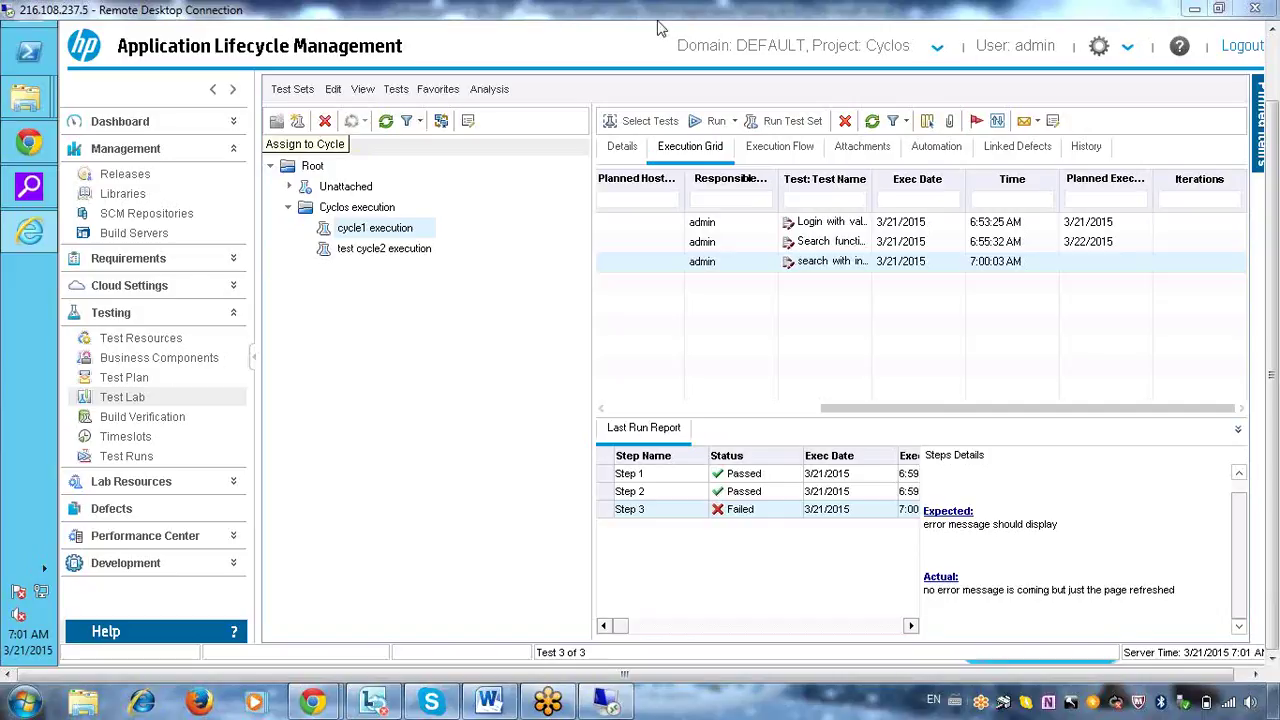
{"action": "left_click", "coordinate": [155, 456]}
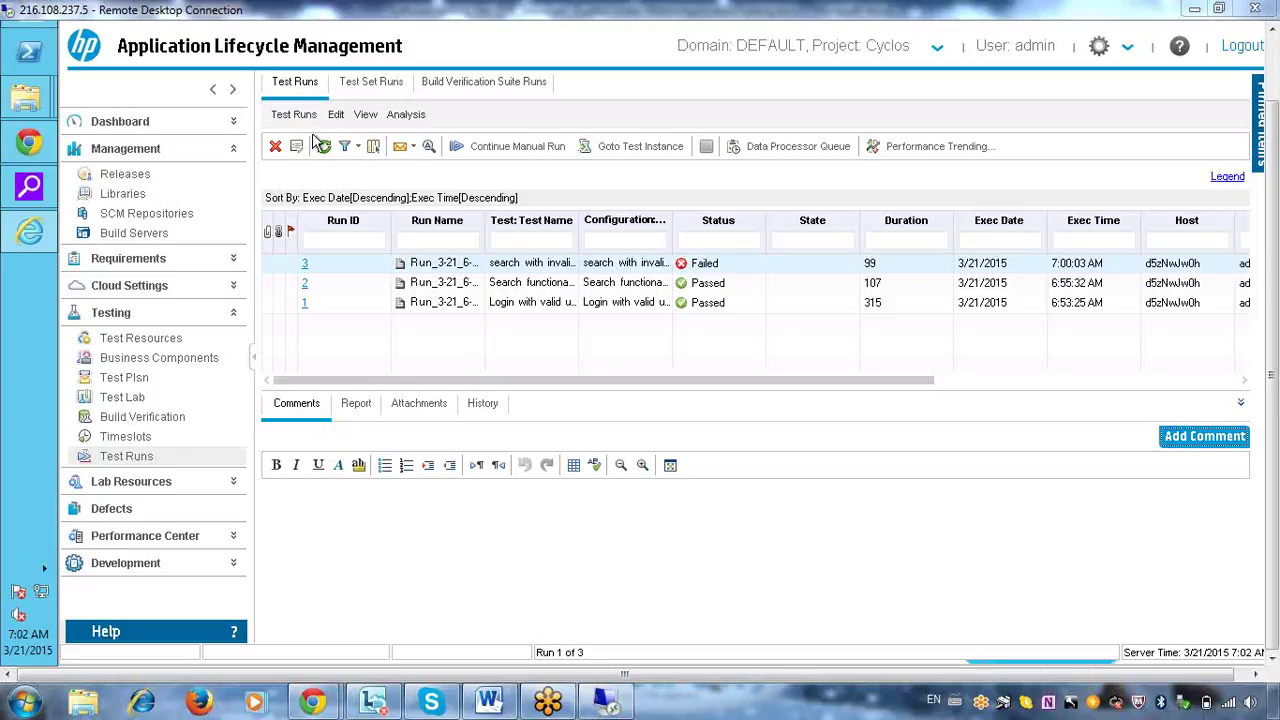
Revisit Test Lab and the Test Set Runs and Test Runs lists, then open Defects
{"action": "left_click", "coordinate": [138, 400]}
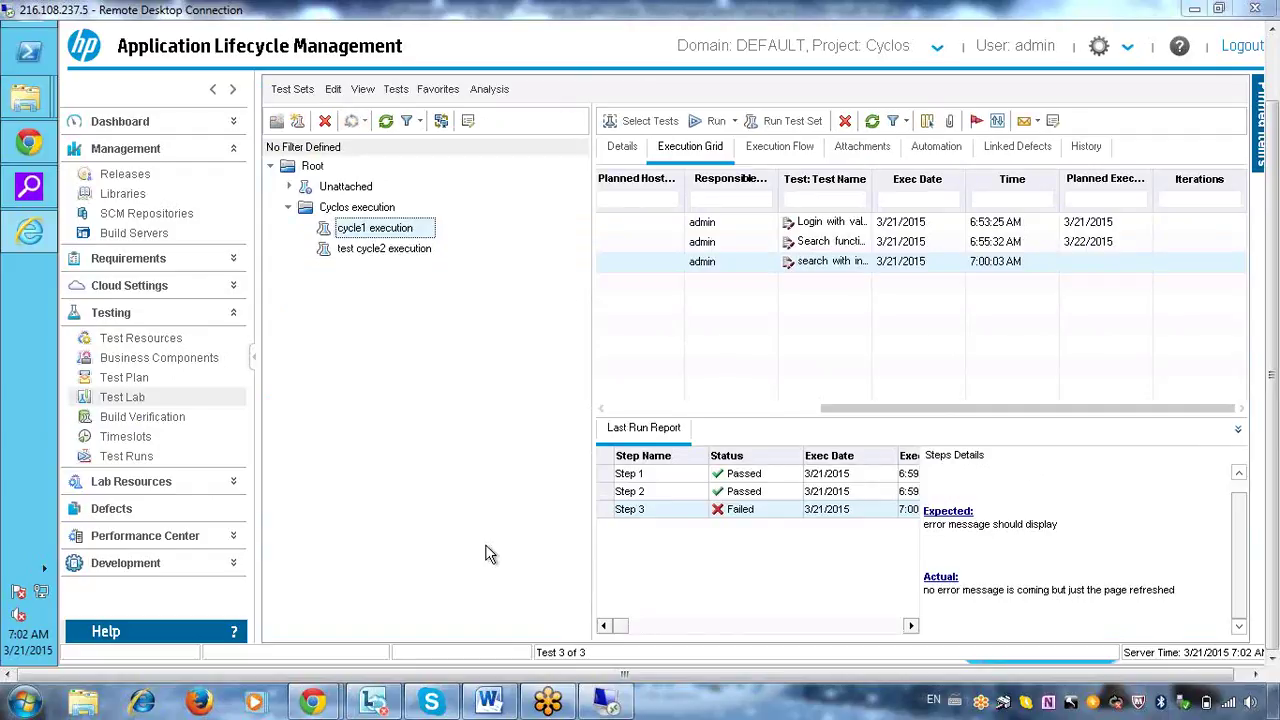
{"action": "left_click", "coordinate": [127, 456]}
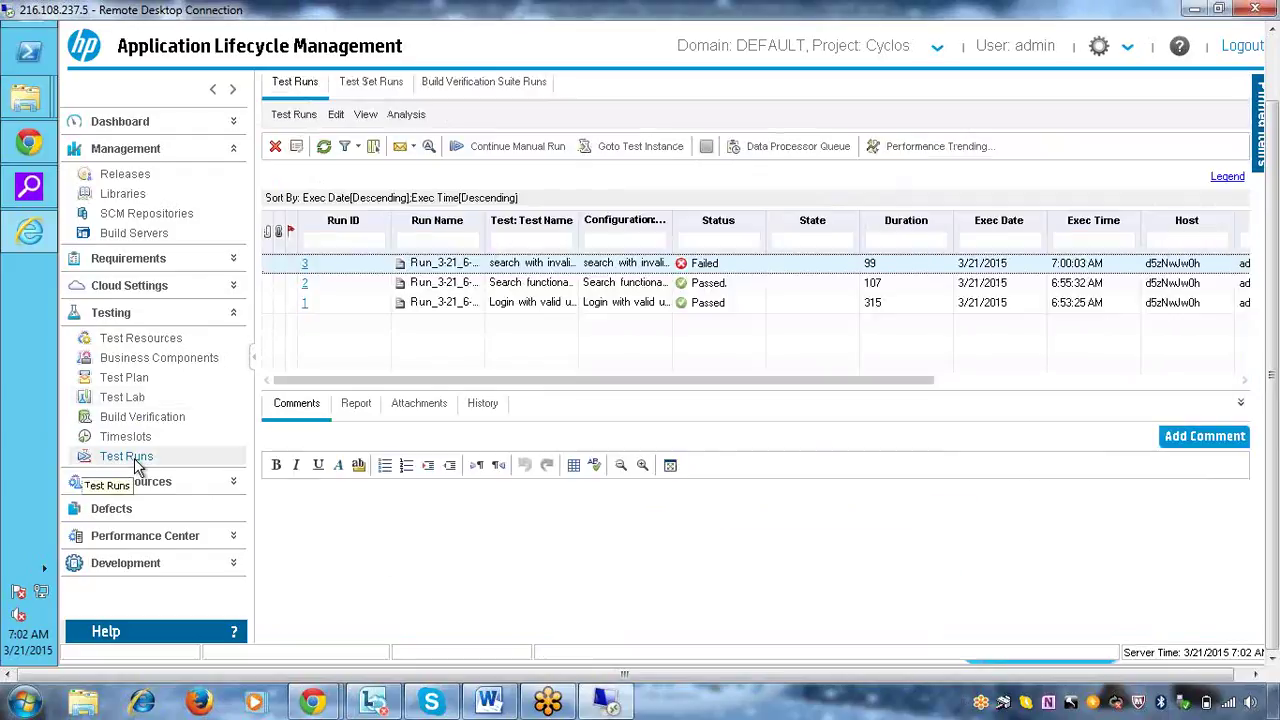
{"action": "left_click", "coordinate": [390, 84]}
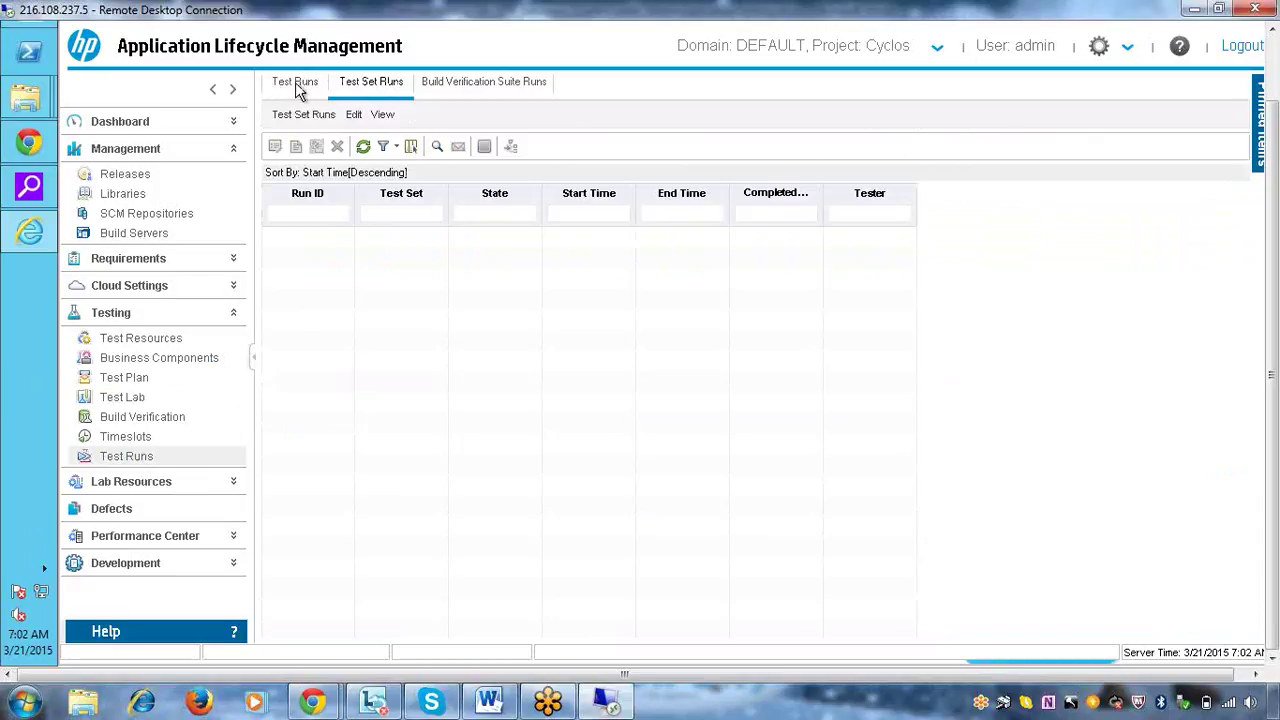
{"action": "left_click", "coordinate": [295, 82]}
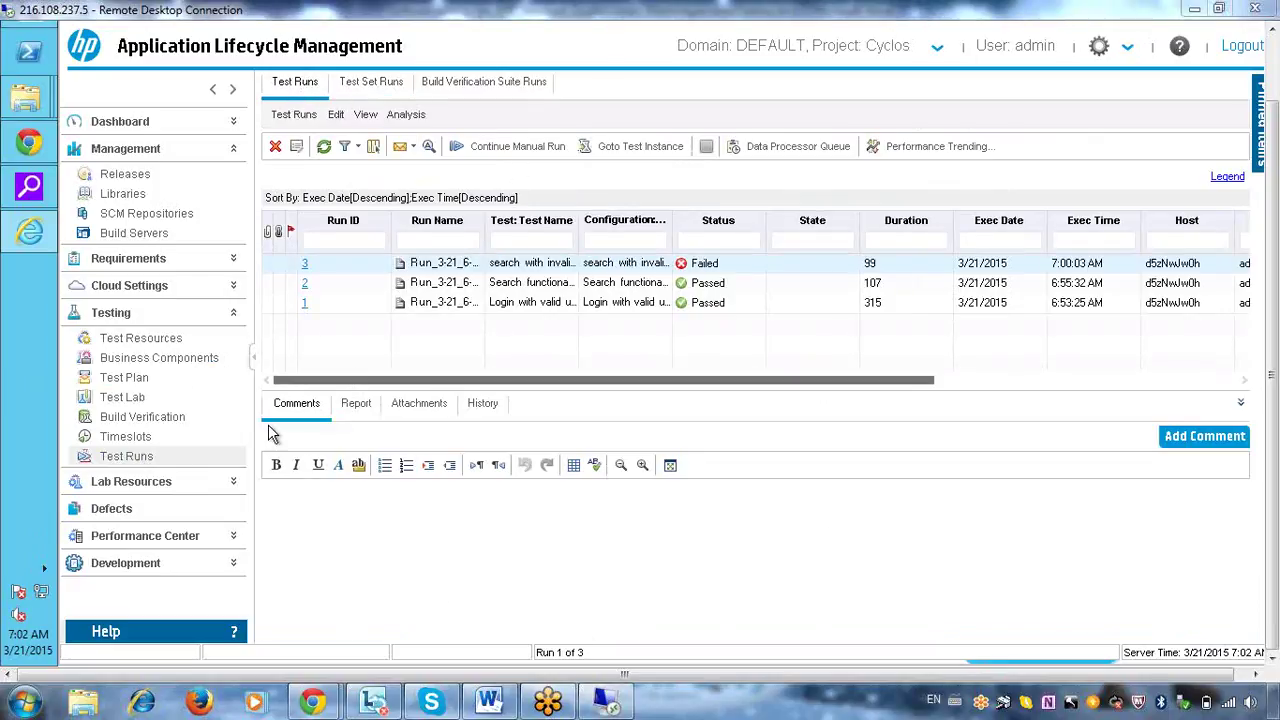
{"action": "left_click", "coordinate": [146, 512]}
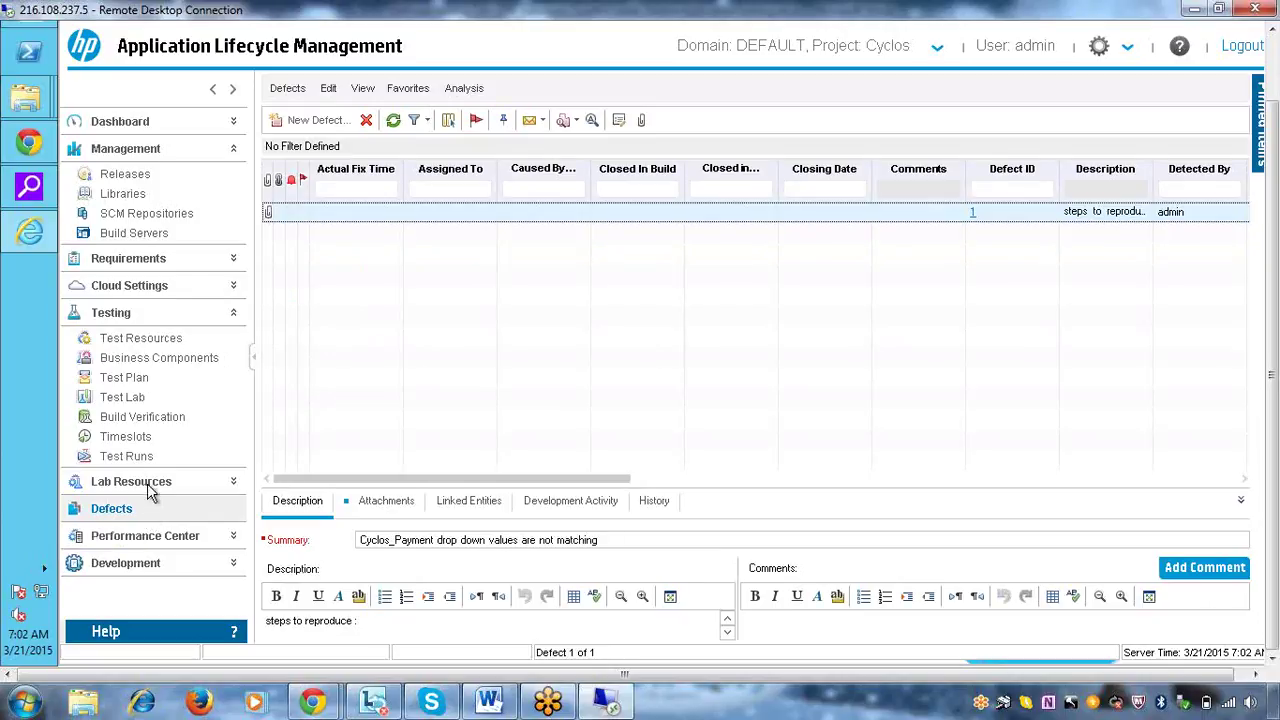
{"action": "left_click", "coordinate": [151, 485]}
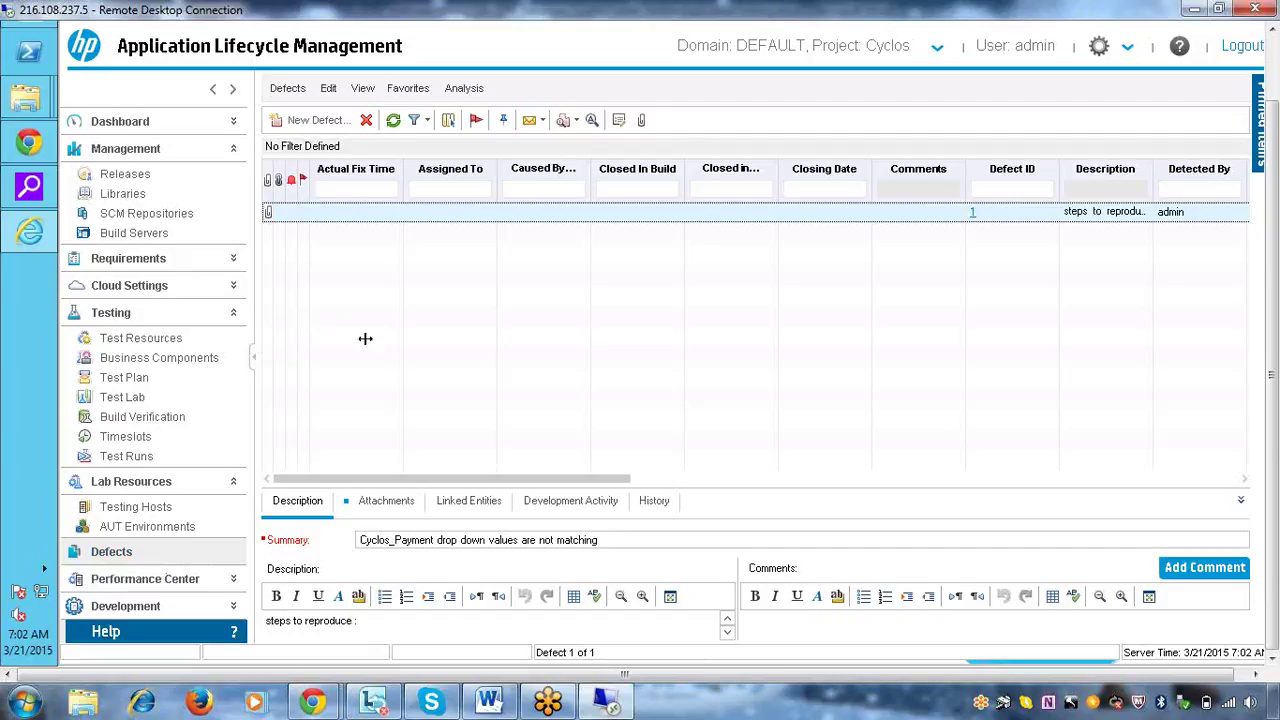
{"action": "left_click", "coordinate": [955, 190]}
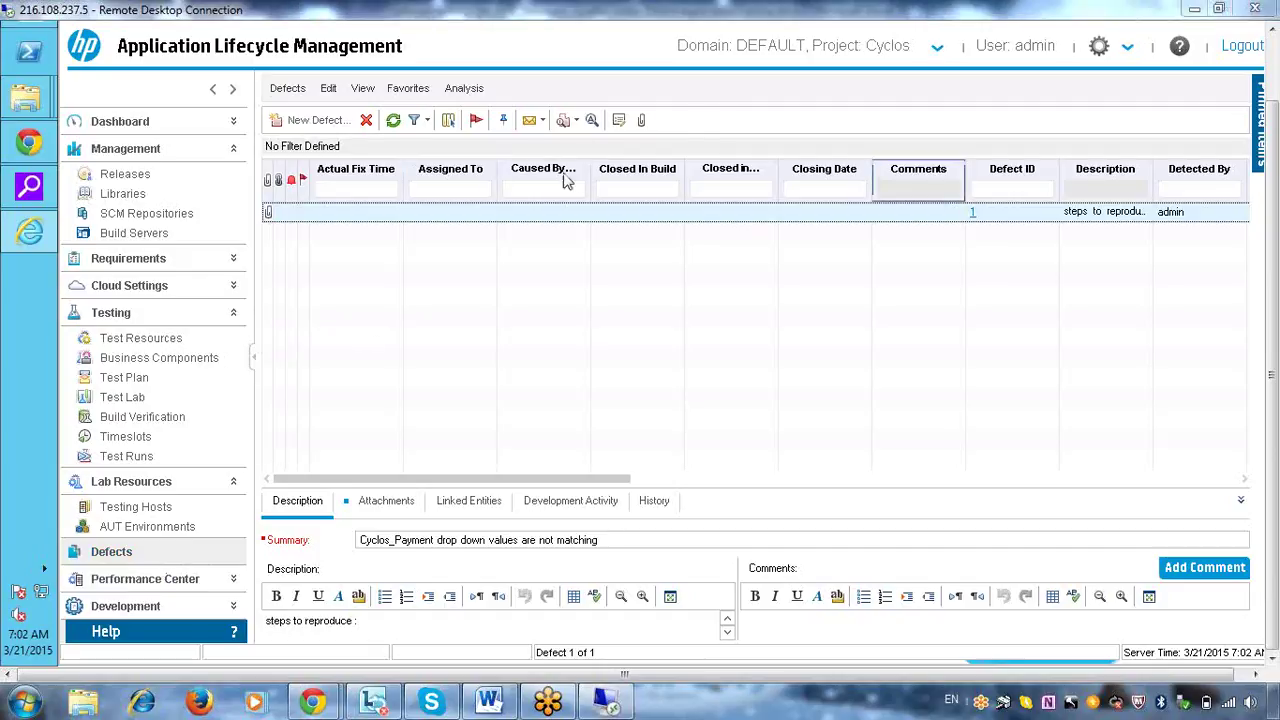
{"action": "left_click", "coordinate": [973, 218]}
{"action": "right_click", "coordinate": [973, 218]}
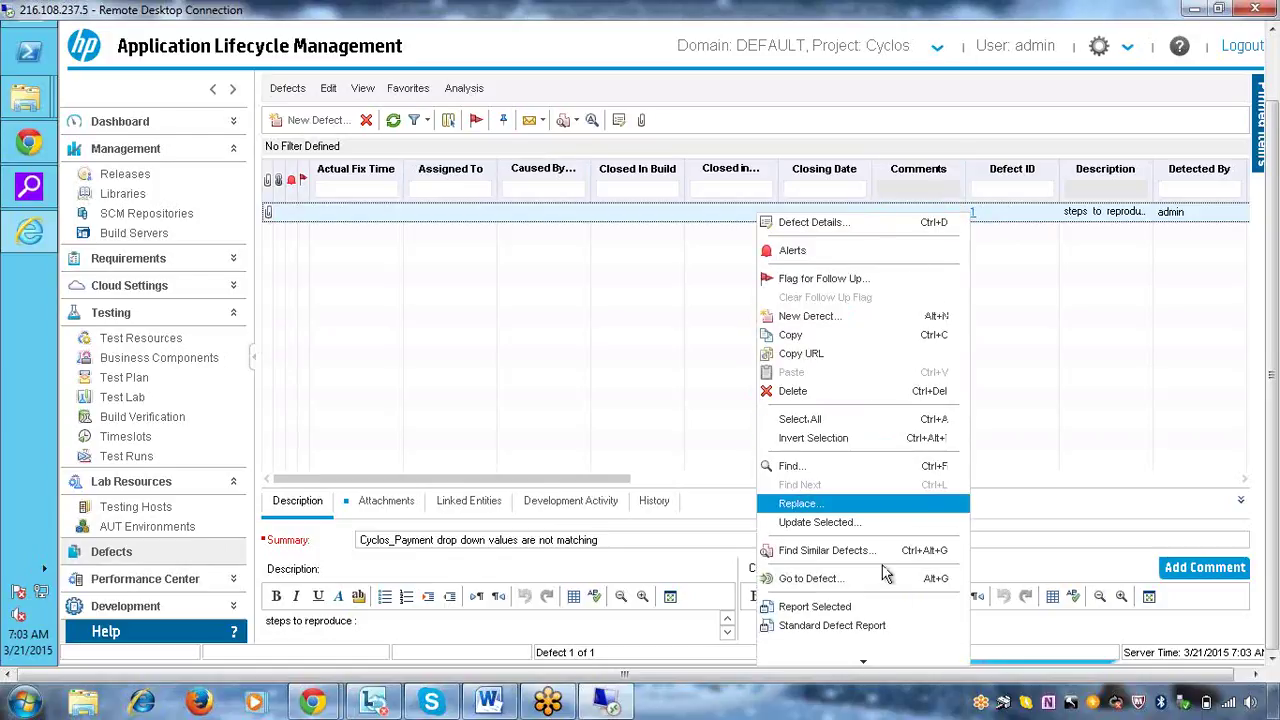
{"action": "left_click", "coordinate": [1113, 360]}
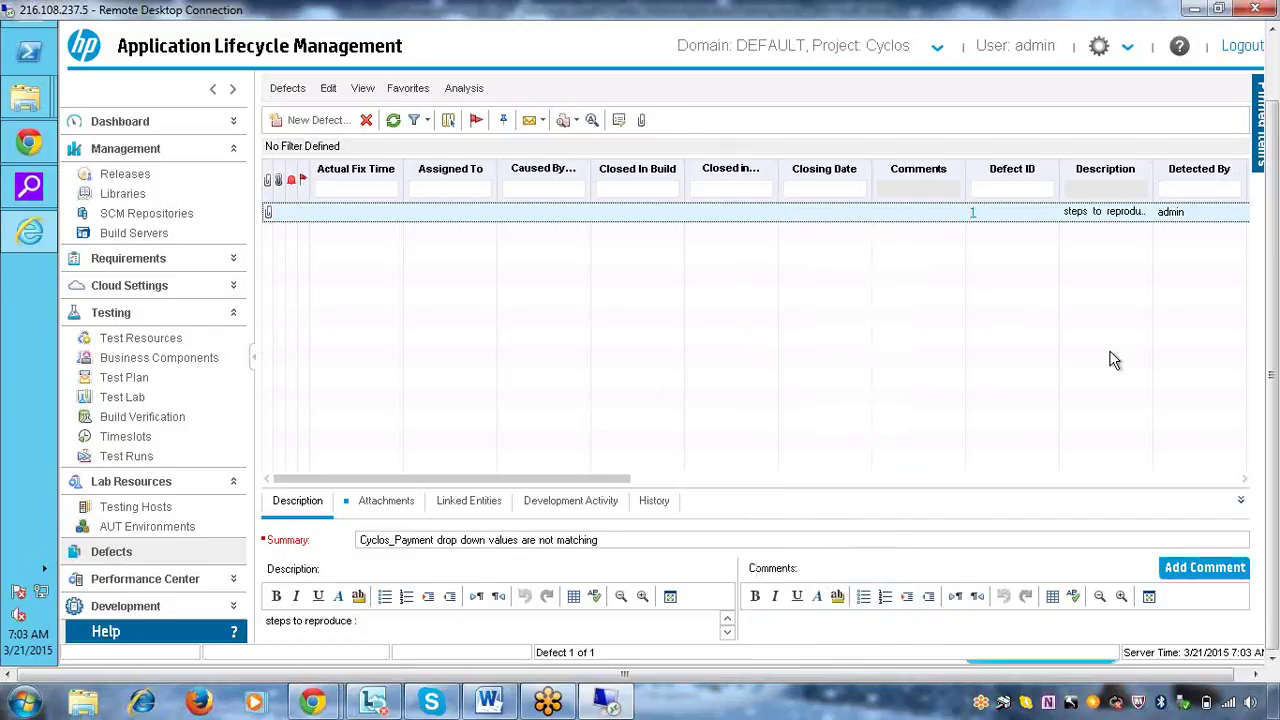
{"action": "right_click", "coordinate": [973, 212]}
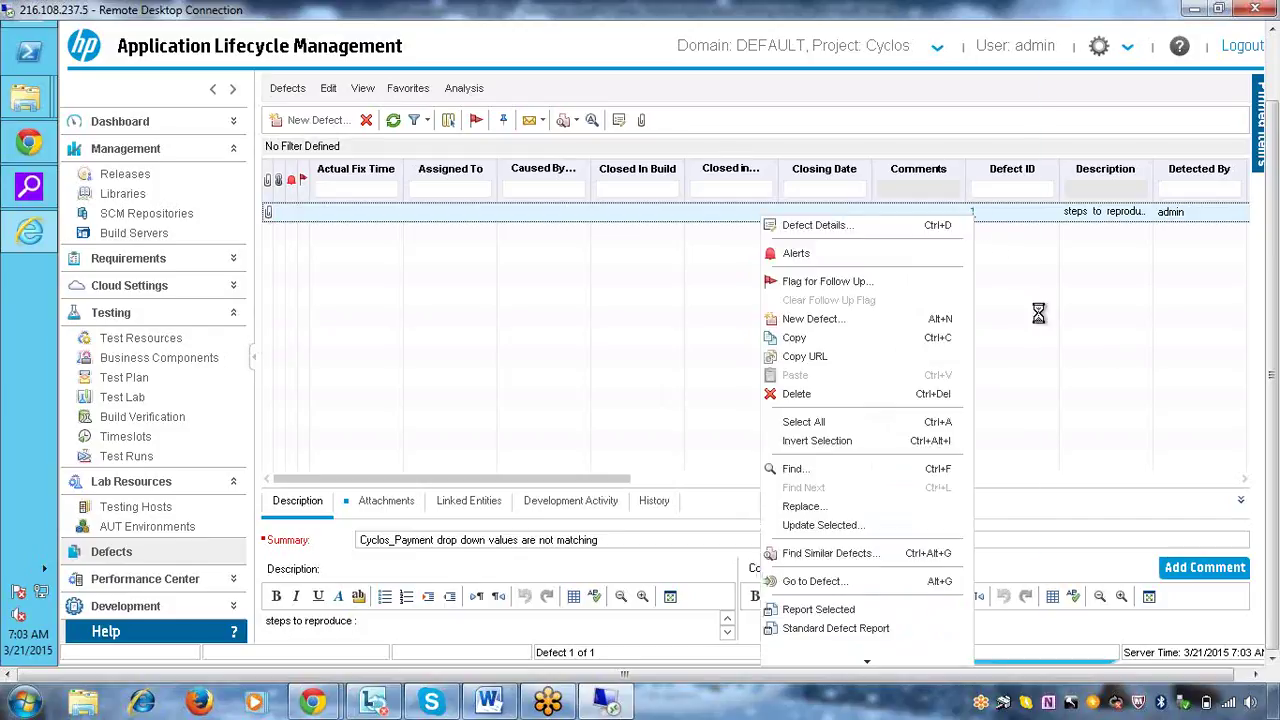
{"action": "left_click", "coordinate": [942, 224]}
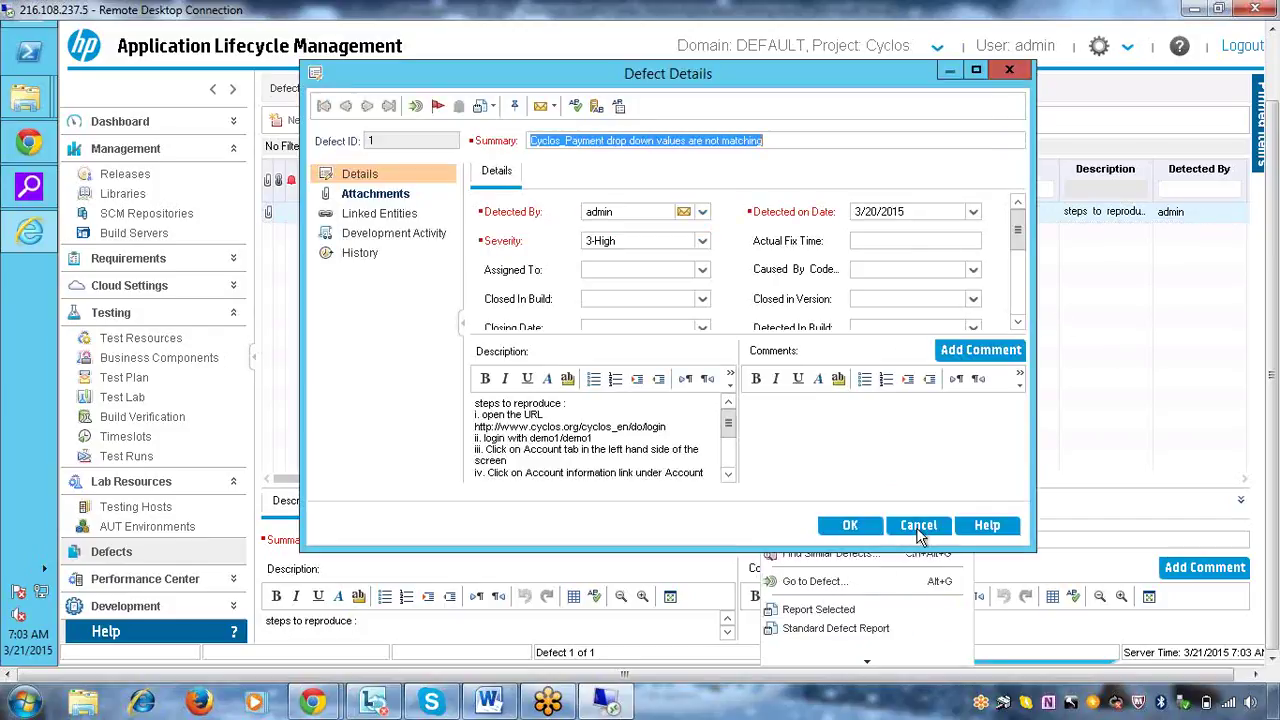
{"action": "left_click", "coordinate": [918, 525]}
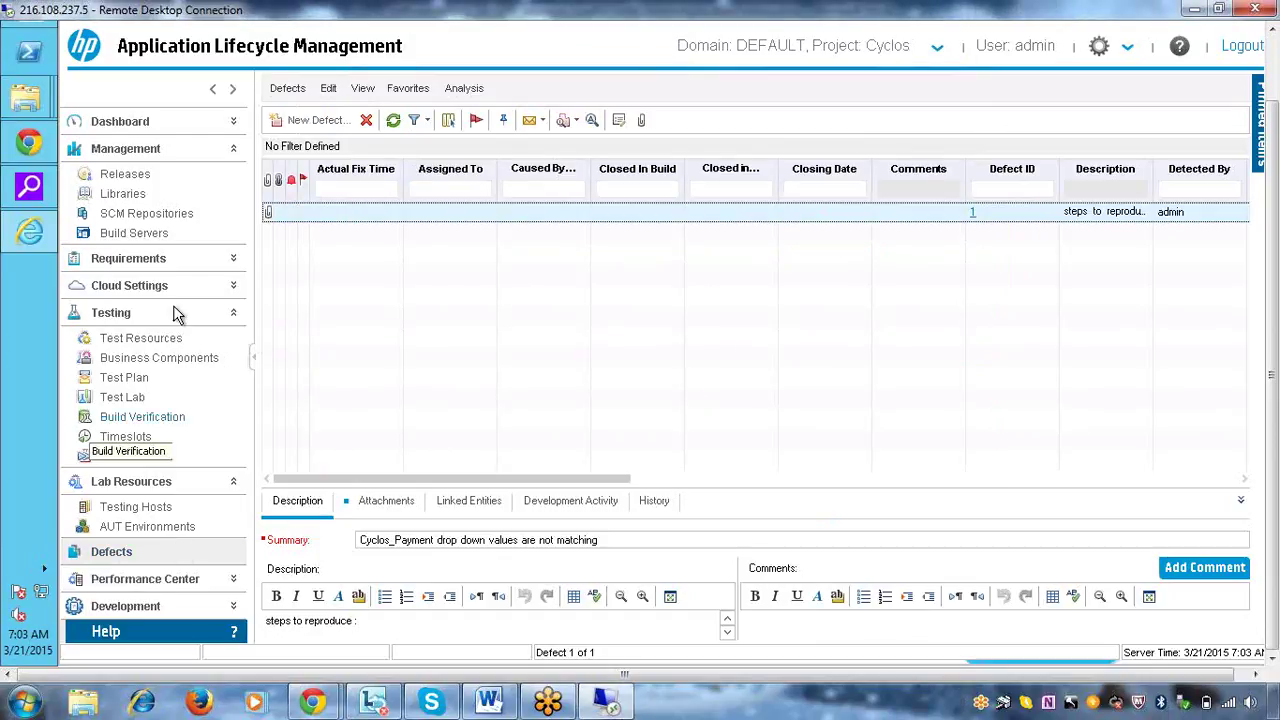
Open a new defect form and move it into view
{"action": "left_click", "coordinate": [308, 128]}
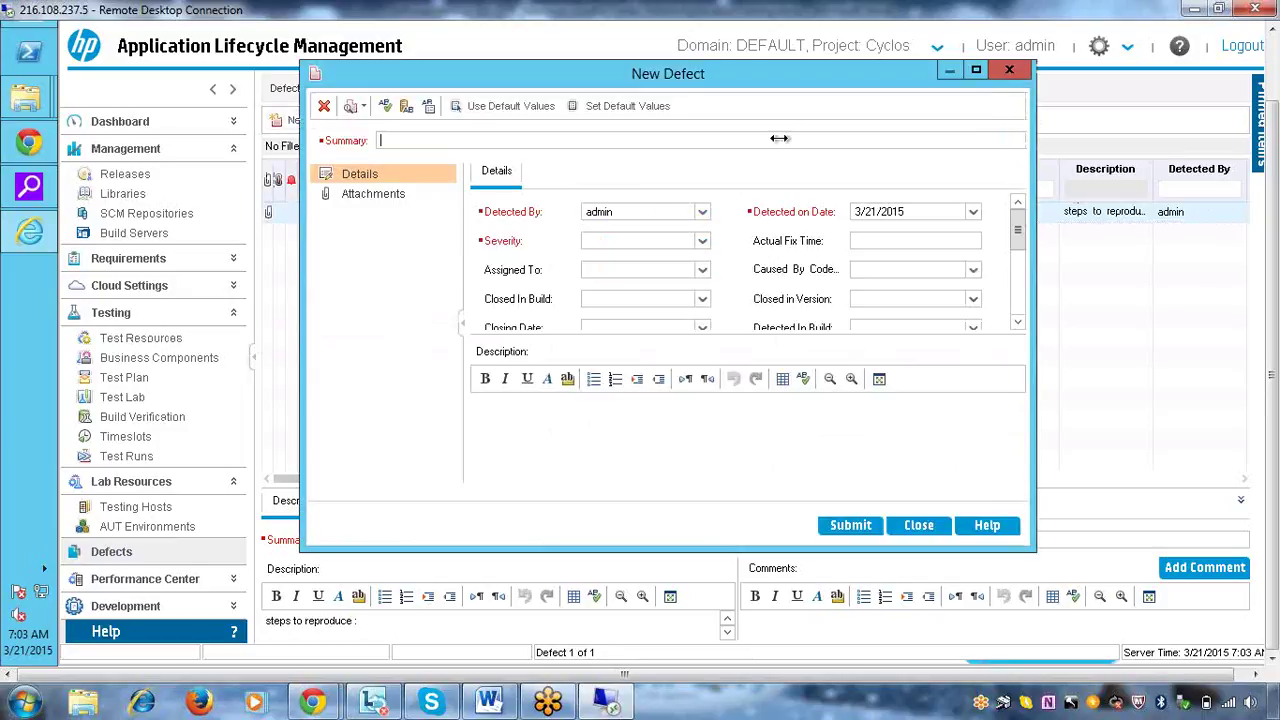
{"action": "left_click", "coordinate": [768, 76]}
{"action": "left_click_drag", "start_coordinate": [769, 77], "coordinate": [587, 160]}
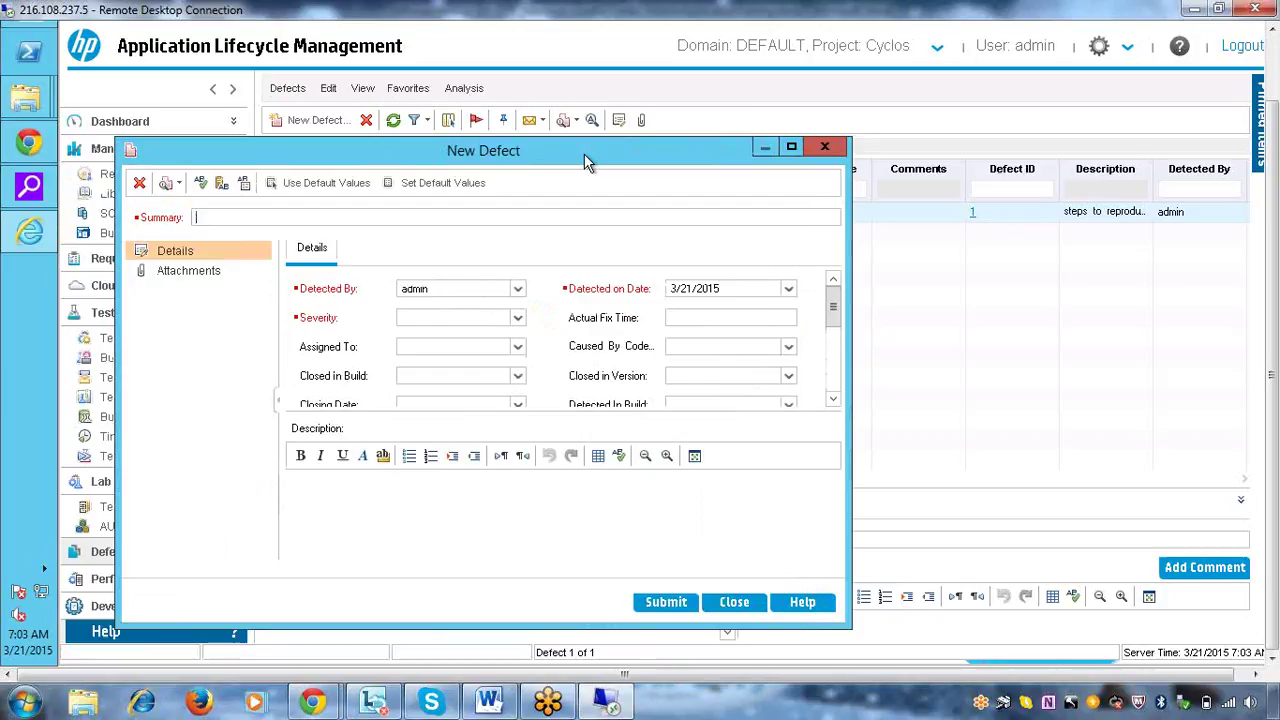
Enter the summary 'validation for invalid date range is not available' and reposition the form
{"action": "type", "text": "e"}
{"action": "key", "text": "BackSpace"}
{"action": "type", "text": "valid"}
{"action": "key", "text": "BackSpace"}
{"action": "key", "text": "BackSpace"}
{"action": "key", "text": "BackSpace"}
{"action": "key", "text": "BackSpace"}
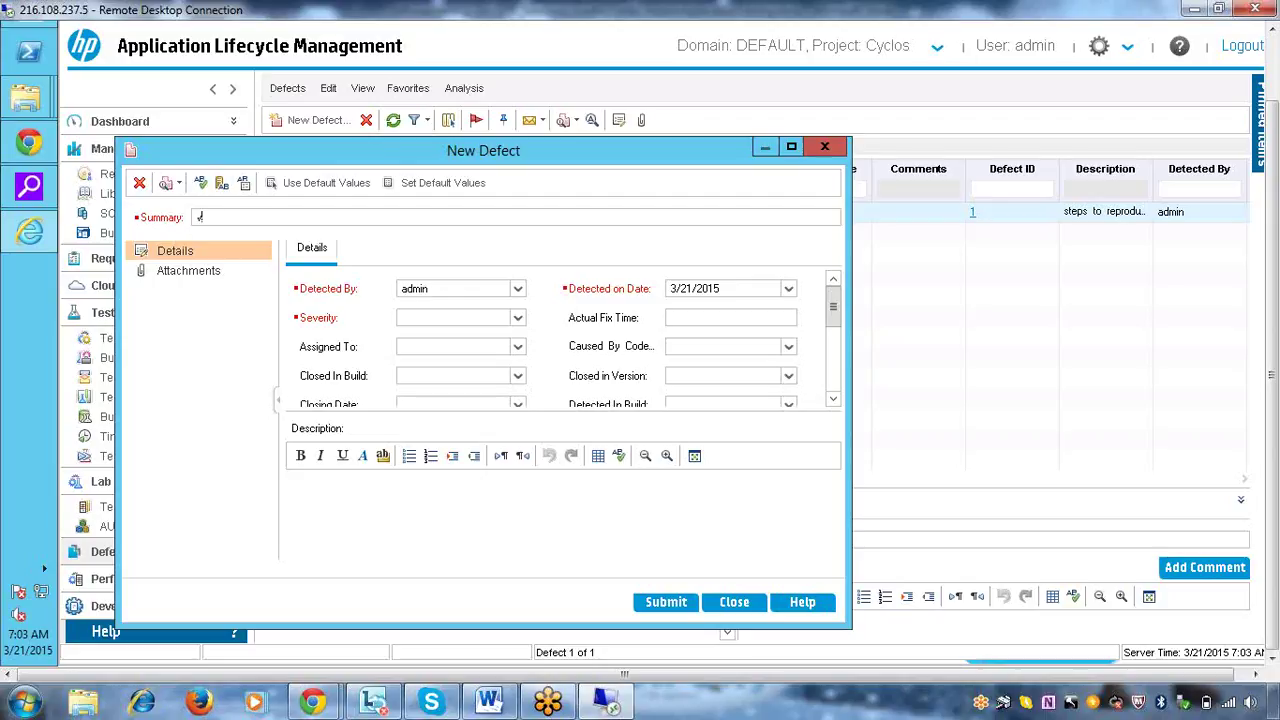
{"action": "key", "text": "BackSpace"}
{"action": "type", "text": "validation for invalid date ran"}
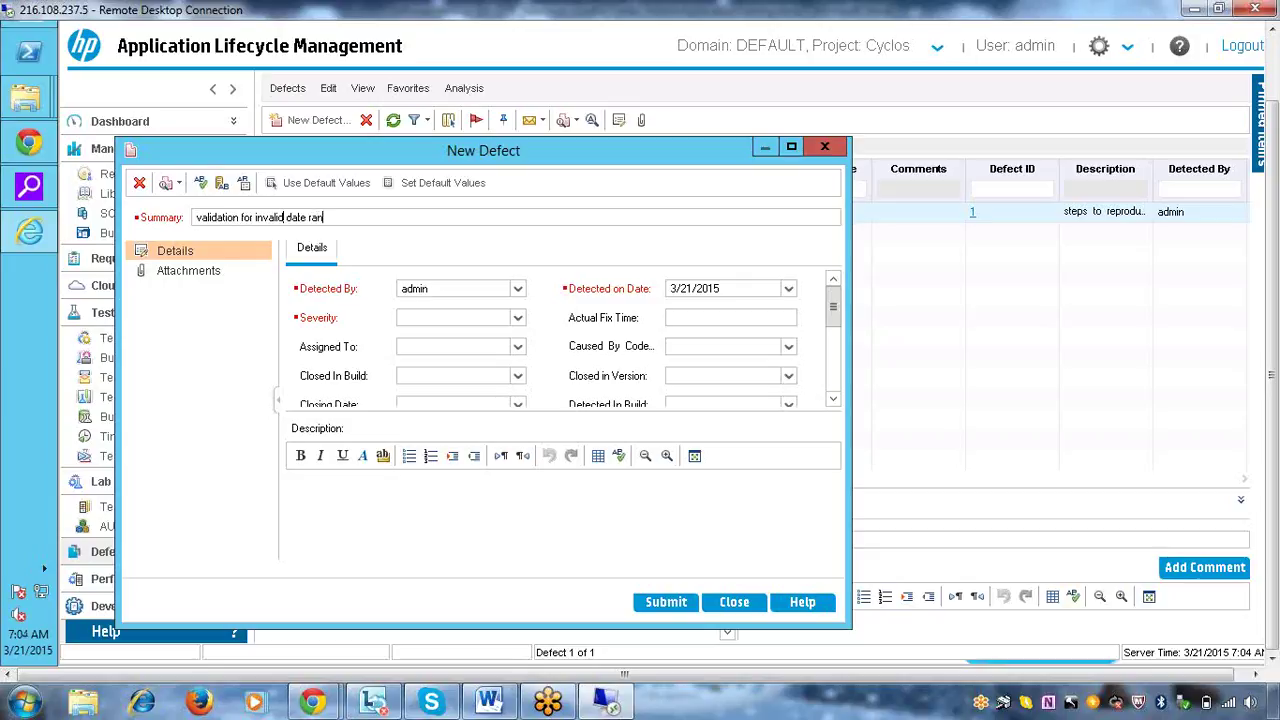
{"action": "type", "text": "ge is not available"}
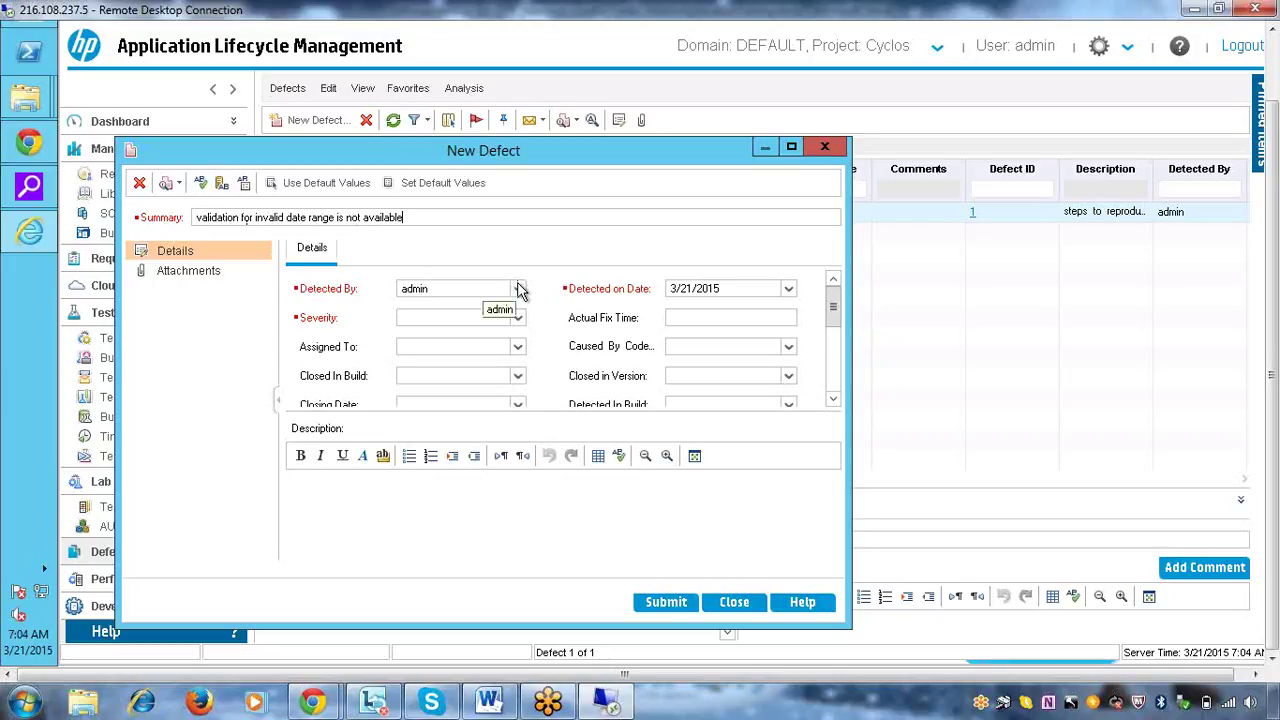
{"action": "key", "text": "F11"}
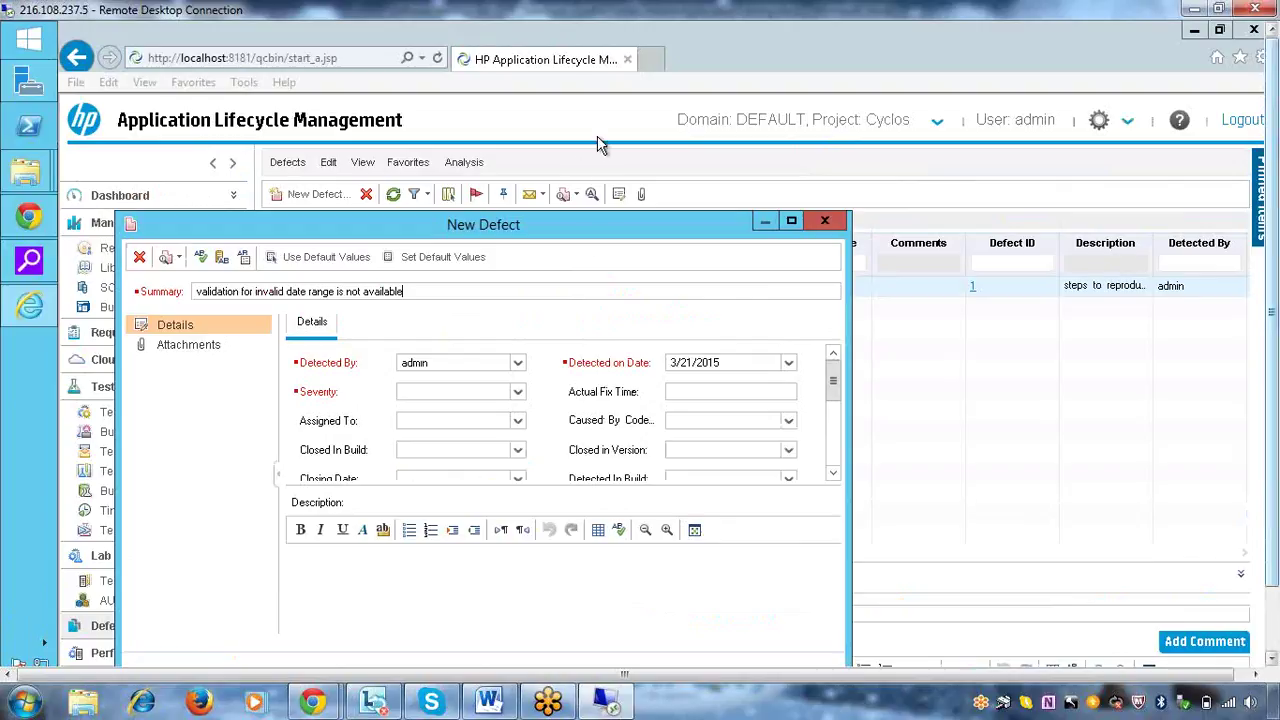
{"action": "left_click_drag", "start_coordinate": [490, 225], "coordinate": [500, 131]}
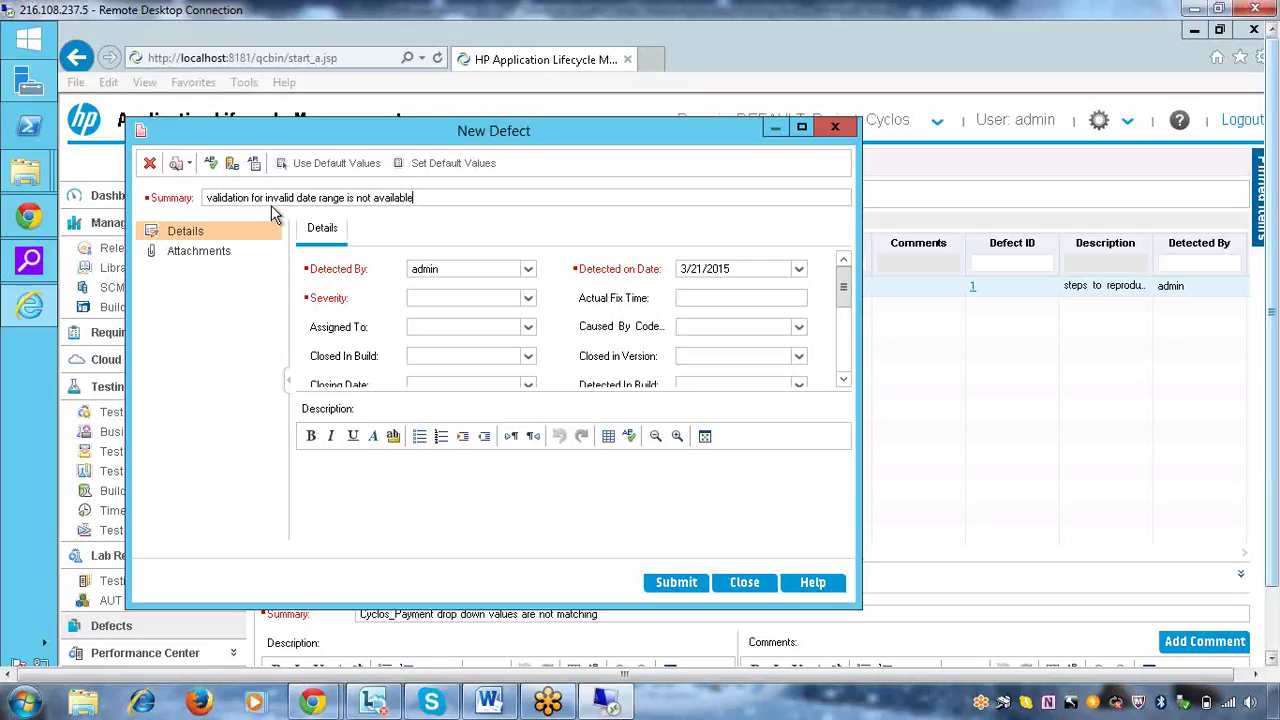
Set the new defect's severity to 3-High
{"action": "left_click", "coordinate": [528, 300]}
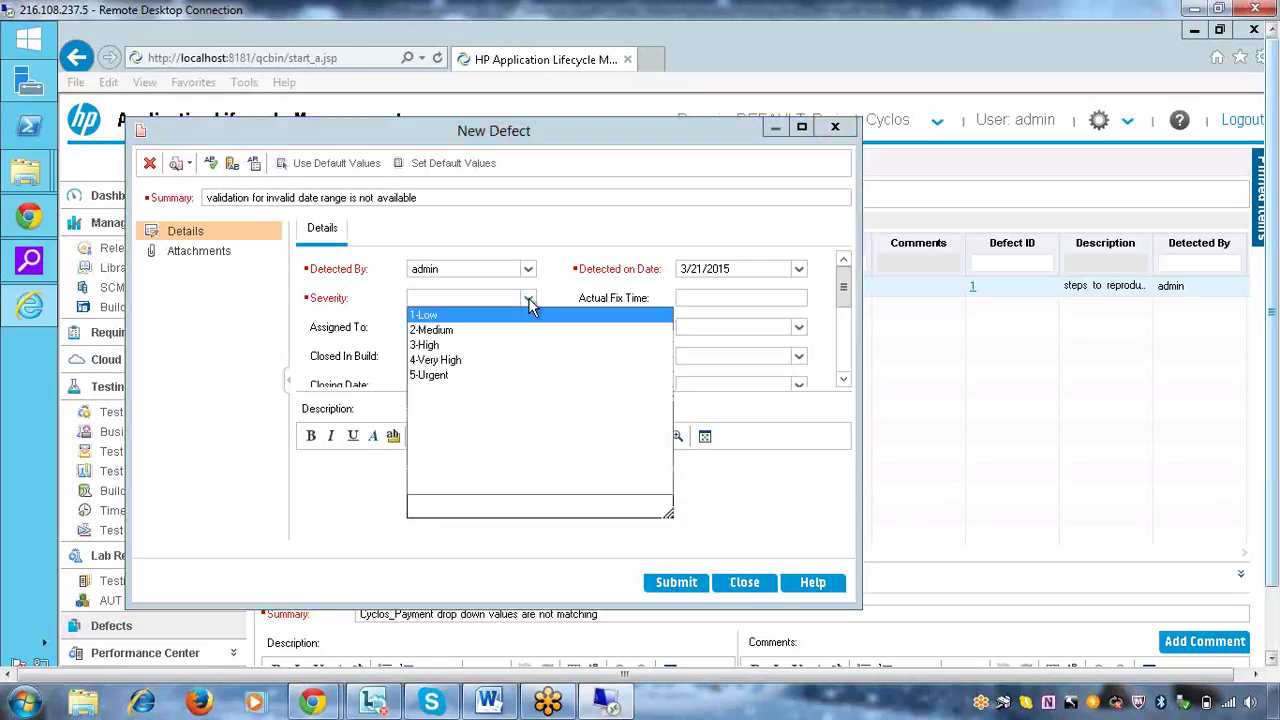
{"action": "left_click", "coordinate": [425, 345]}
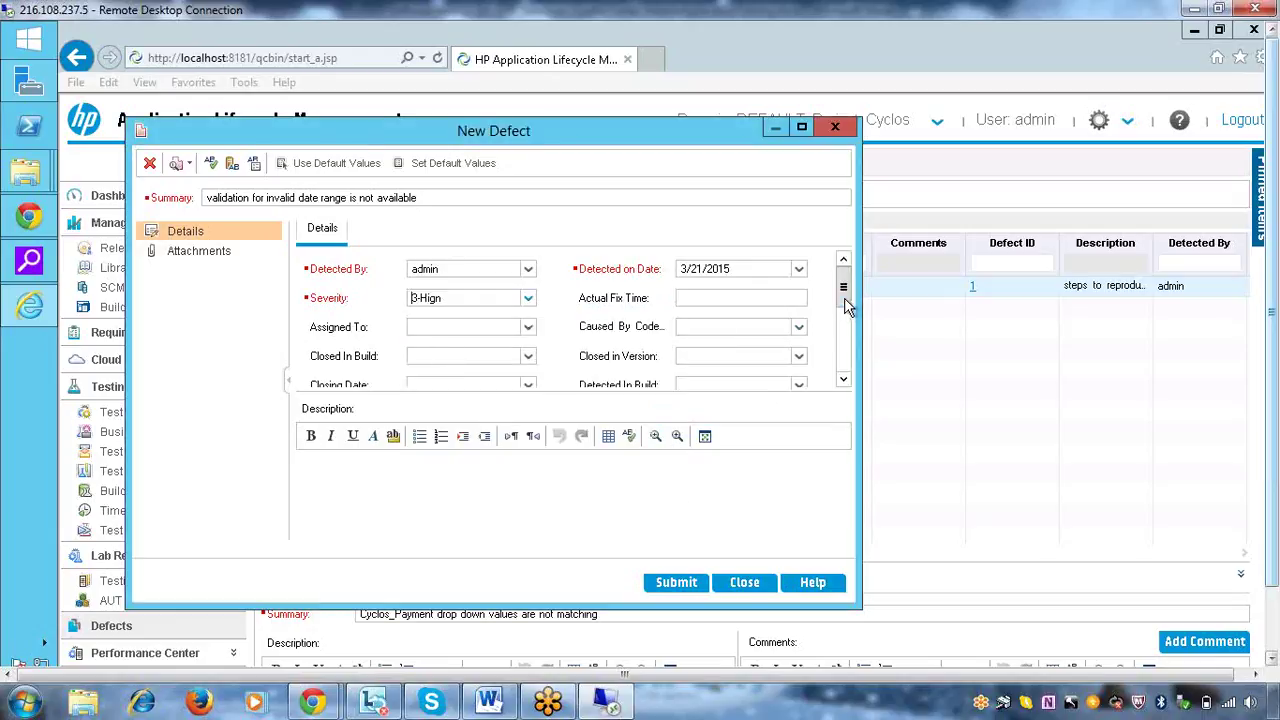
{"action": "left_click_drag", "start_coordinate": [843, 292], "coordinate": [846, 340]}
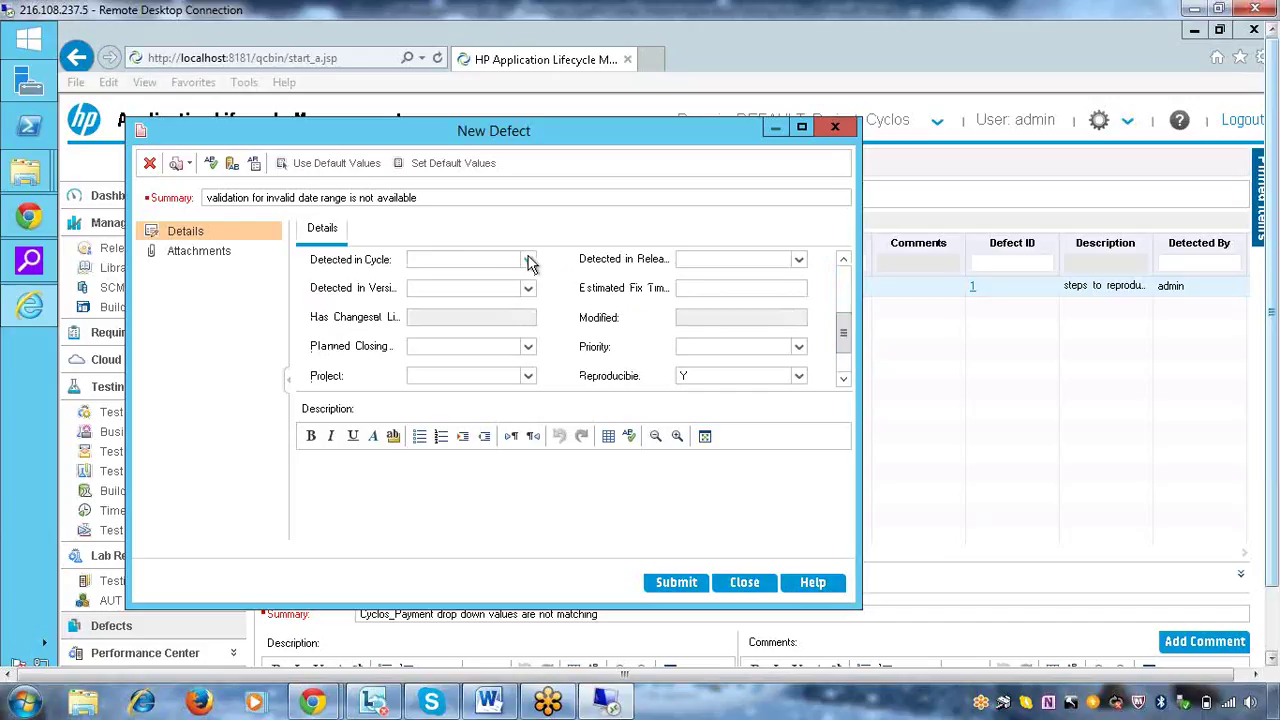
Set Detected in Cycle to Test Cycke1 under Releases > Cyclos > April Release
{"action": "left_click", "coordinate": [530, 261]}
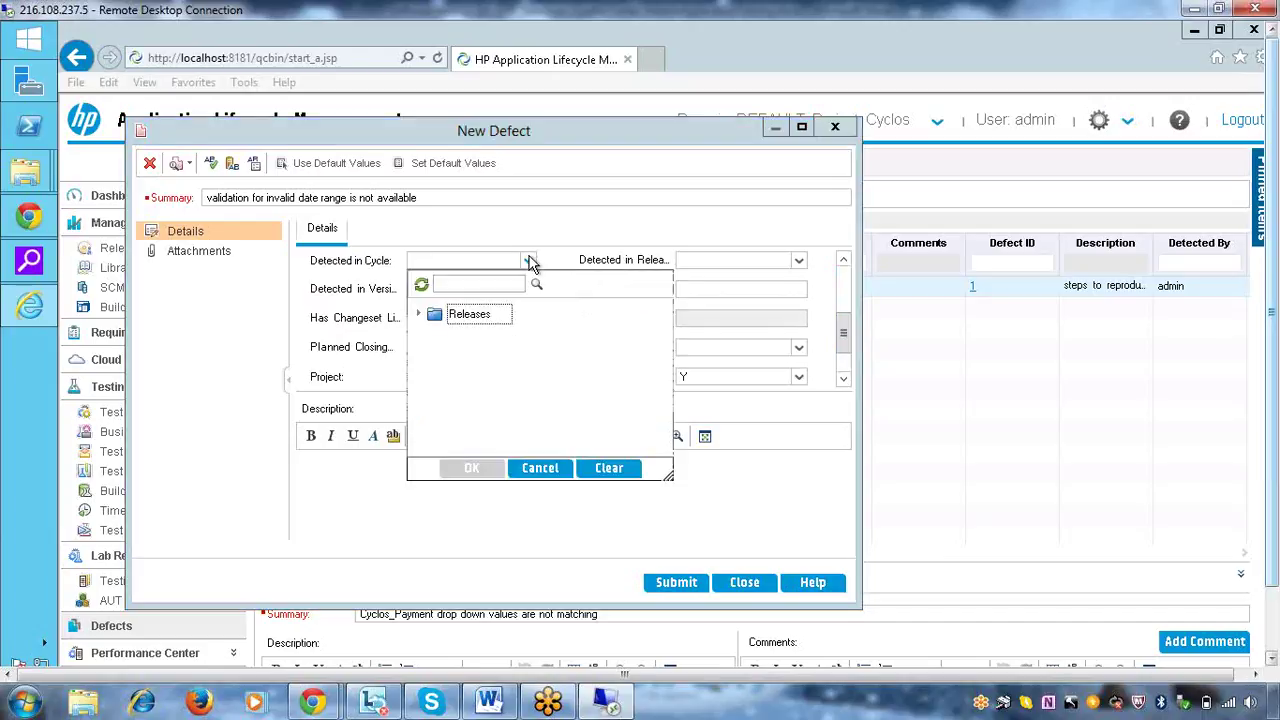
{"action": "left_click", "coordinate": [419, 315]}
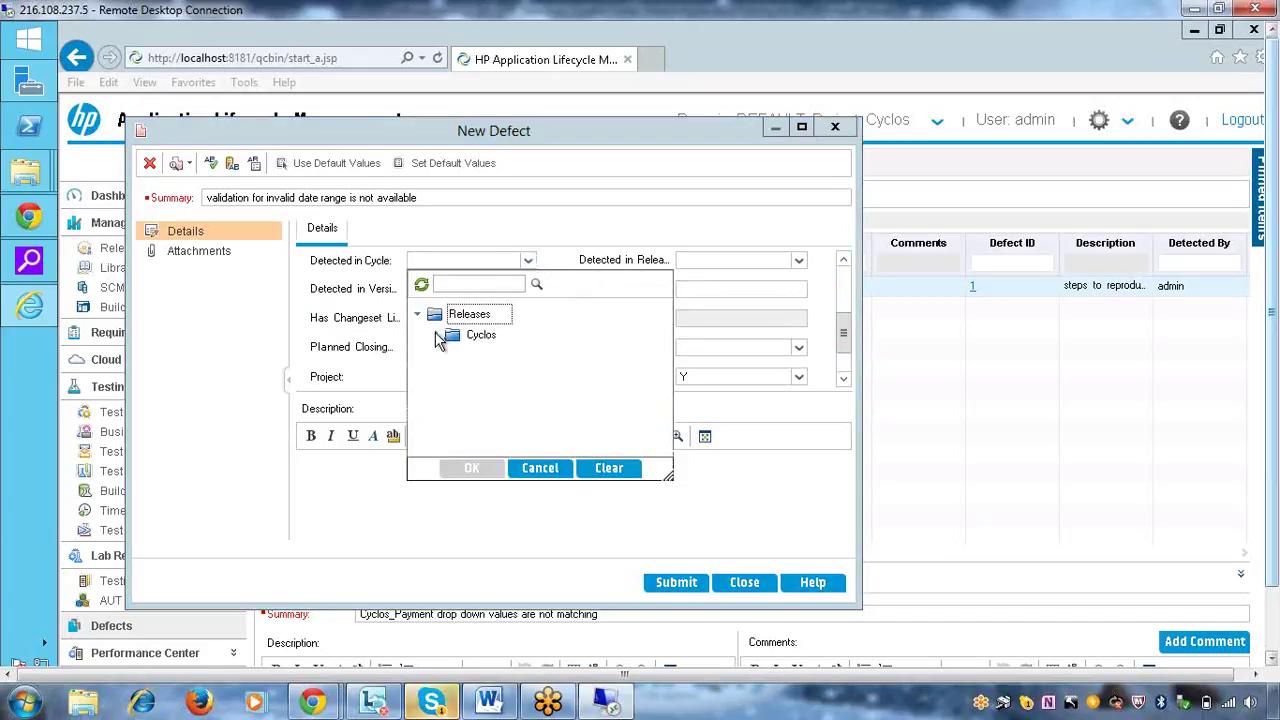
{"action": "left_click", "coordinate": [438, 336]}
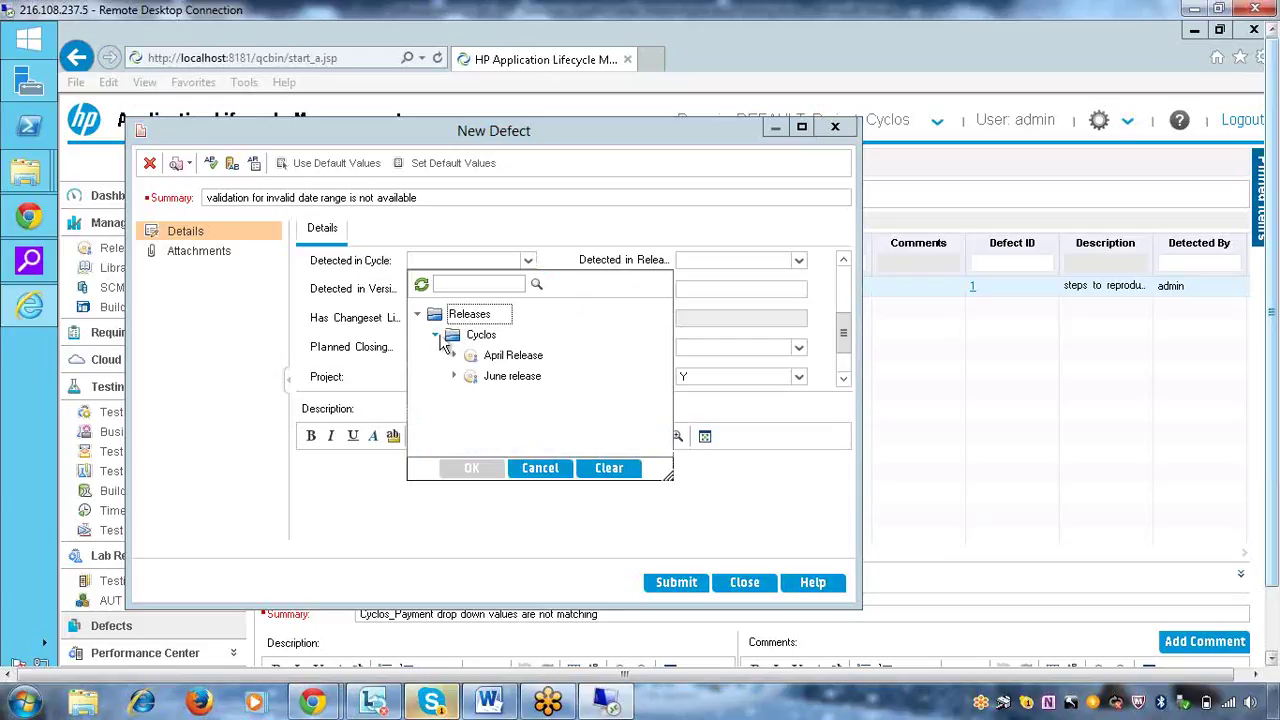
{"action": "left_click", "coordinate": [503, 361]}
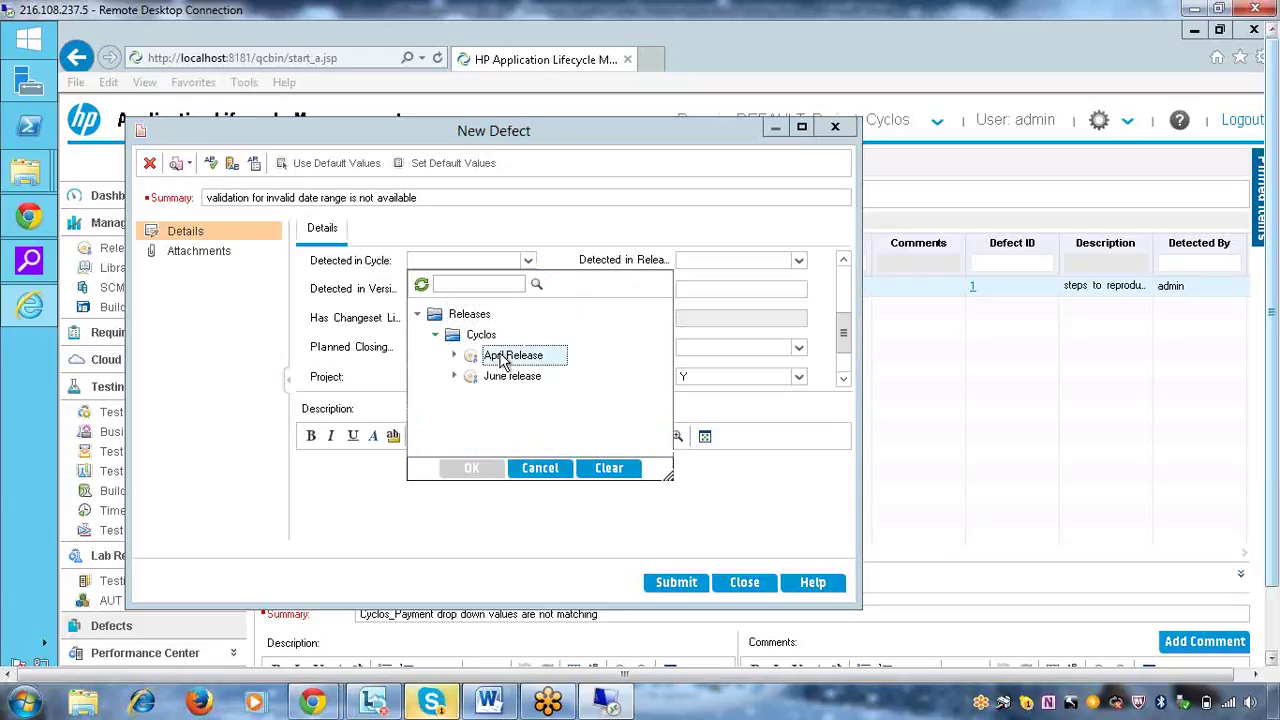
{"action": "left_click", "coordinate": [455, 357]}
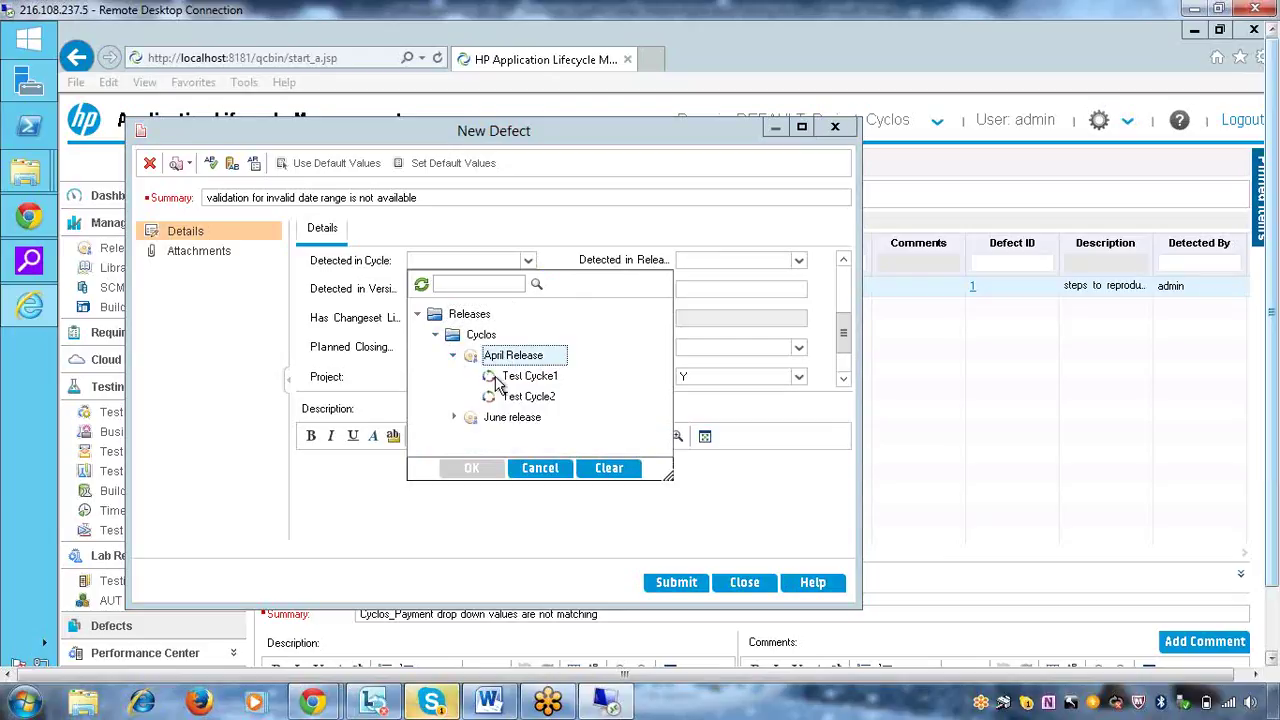
{"action": "left_click", "coordinate": [500, 380]}
{"action": "left_click", "coordinate": [471, 468]}
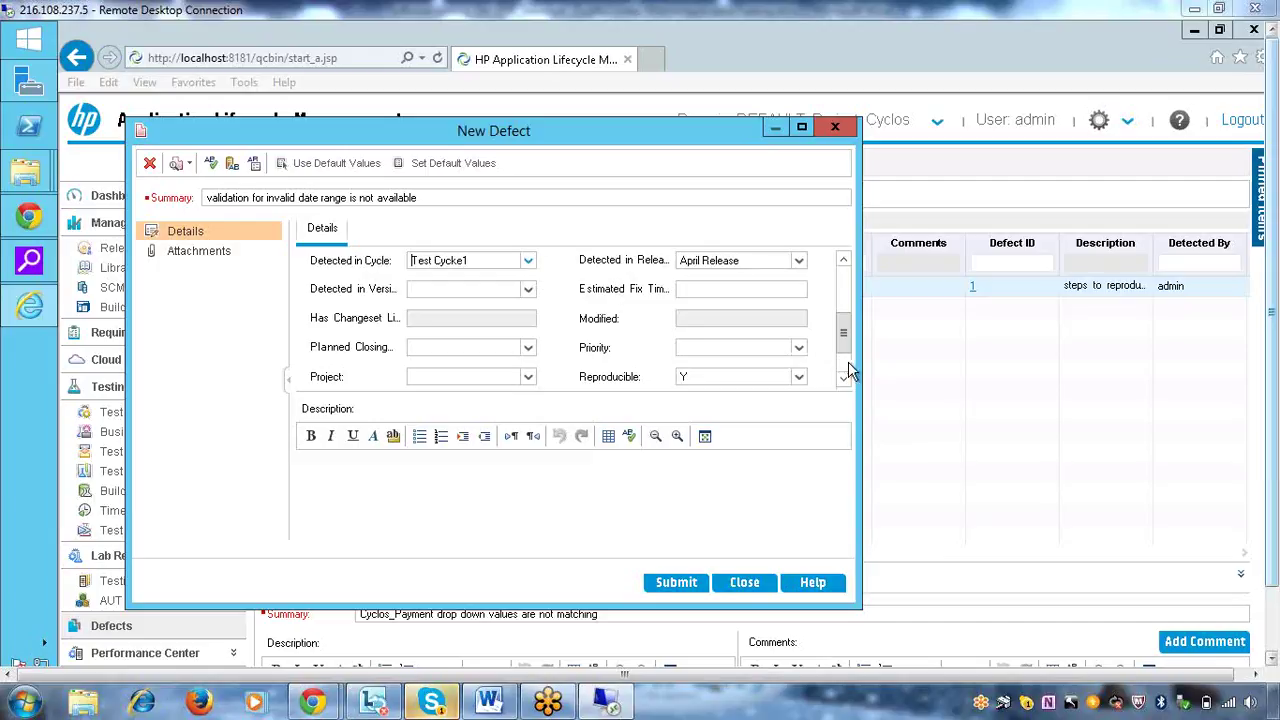
Start the description with 'steps to reproduce :', then 'i. open the application' and 'ii. navigate to search screen'
{"action": "scroll", "coordinate": [846, 368], "scroll_direction": "down", "scroll_amount": 2}
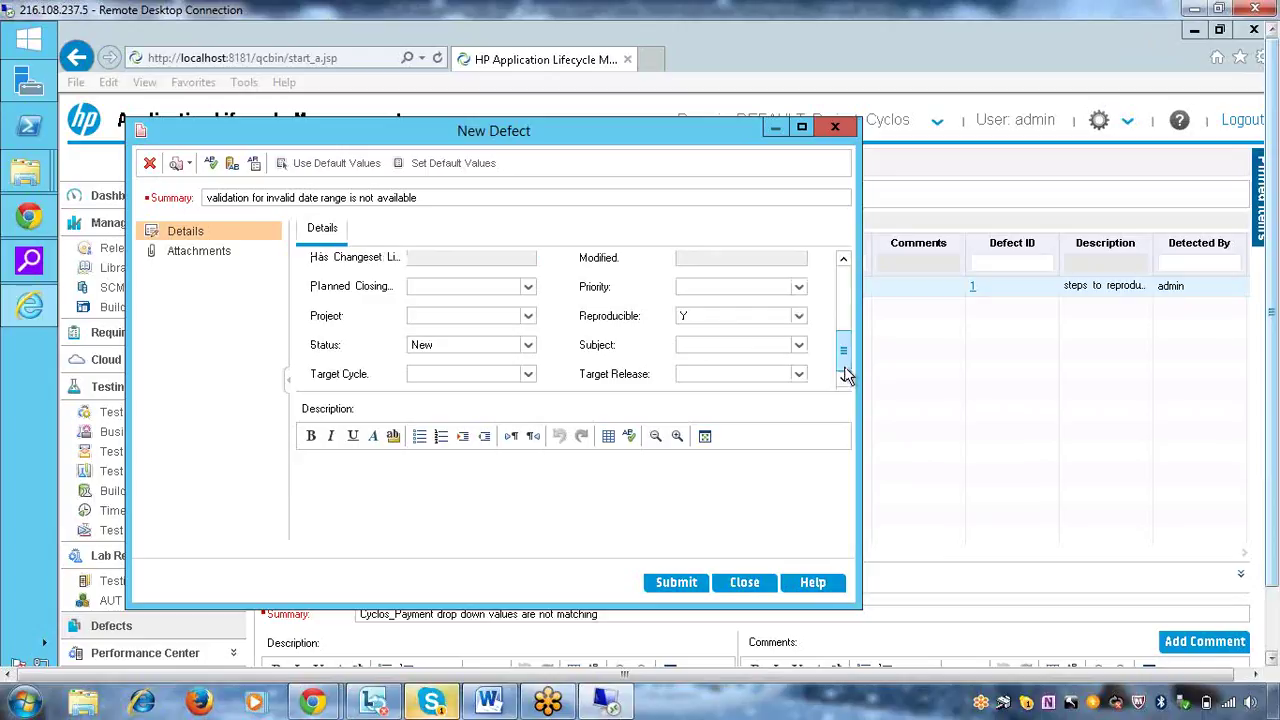
{"action": "left_click", "coordinate": [540, 490]}
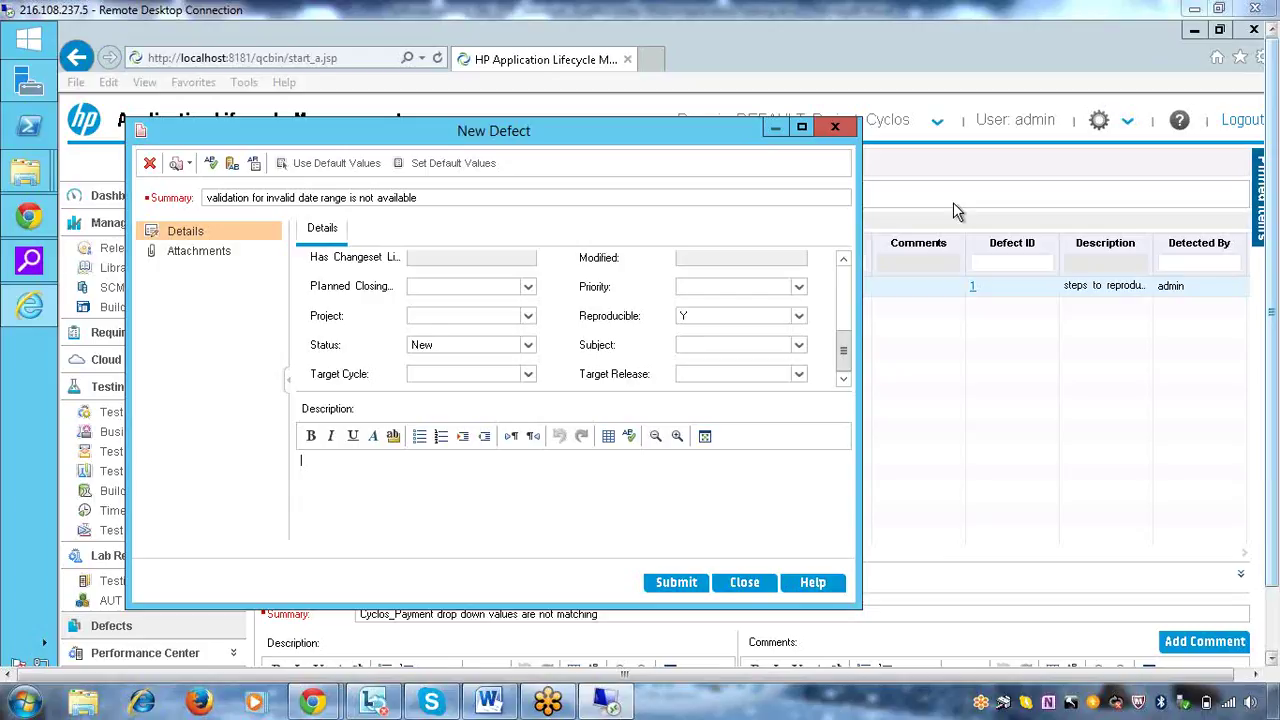
{"action": "left_click", "coordinate": [459, 474]}
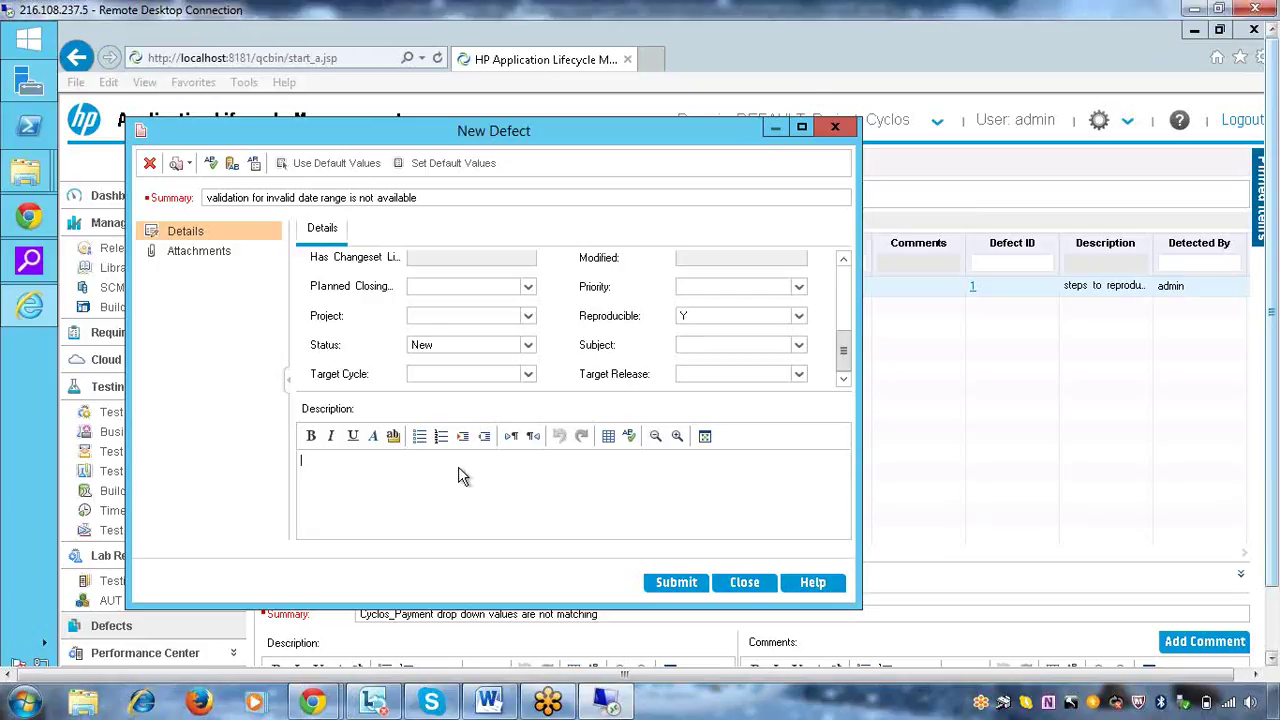
{"action": "type", "text": "stpel"}
{"action": "key", "text": "BackSpace"}
{"action": "key", "text": "BackSpace"}
{"action": "key", "text": "BackSpace"}
{"action": "type", "text": "p"}
{"action": "key", "text": "BackSpace"}
{"action": "type", "text": "eps to reproduce :"}
{"action": "key", "text": "Return"}
{"action": "type", "text": "i. open the application "}
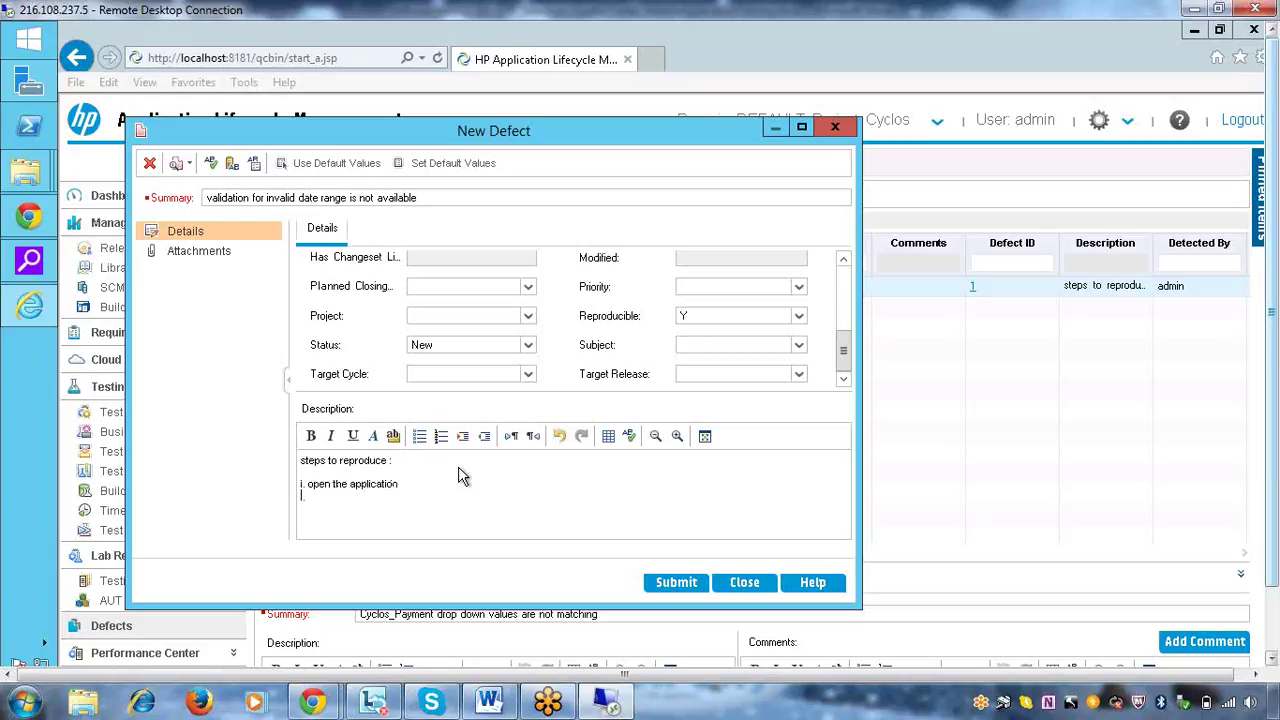
{"action": "type", "text": "ii. navigate to search screen"}
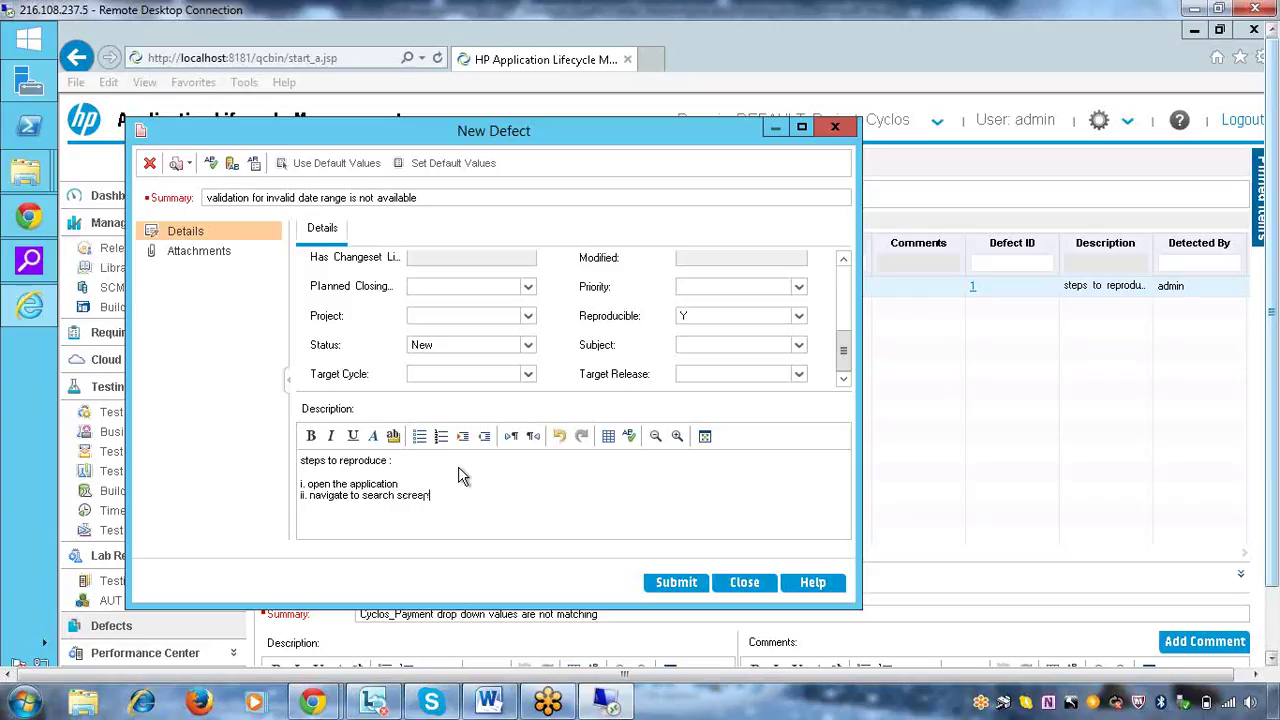
{"action": "key", "text": "Return"}
Add steps iii (enter from date and to date as future dates) and iv (click search and verify behaviour)
{"action": "type", "text": "iii."}
{"action": "type", "text": "i"}
{"action": "type", "text": "enter"}
{"action": "type", "text": " from date adni"}
{"action": "key", "text": "BackSpace"}
{"action": "key", "text": "BackSpace"}
{"action": "key", "text": "BackSpace"}
{"action": "key", "text": "BackSpace"}
{"action": "type", "text": "nd"}
{"action": "key", "text": "BackSpace"}
{"action": "key", "text": "BackSpace"}
{"action": "type", "text": "and to date as future dates"}
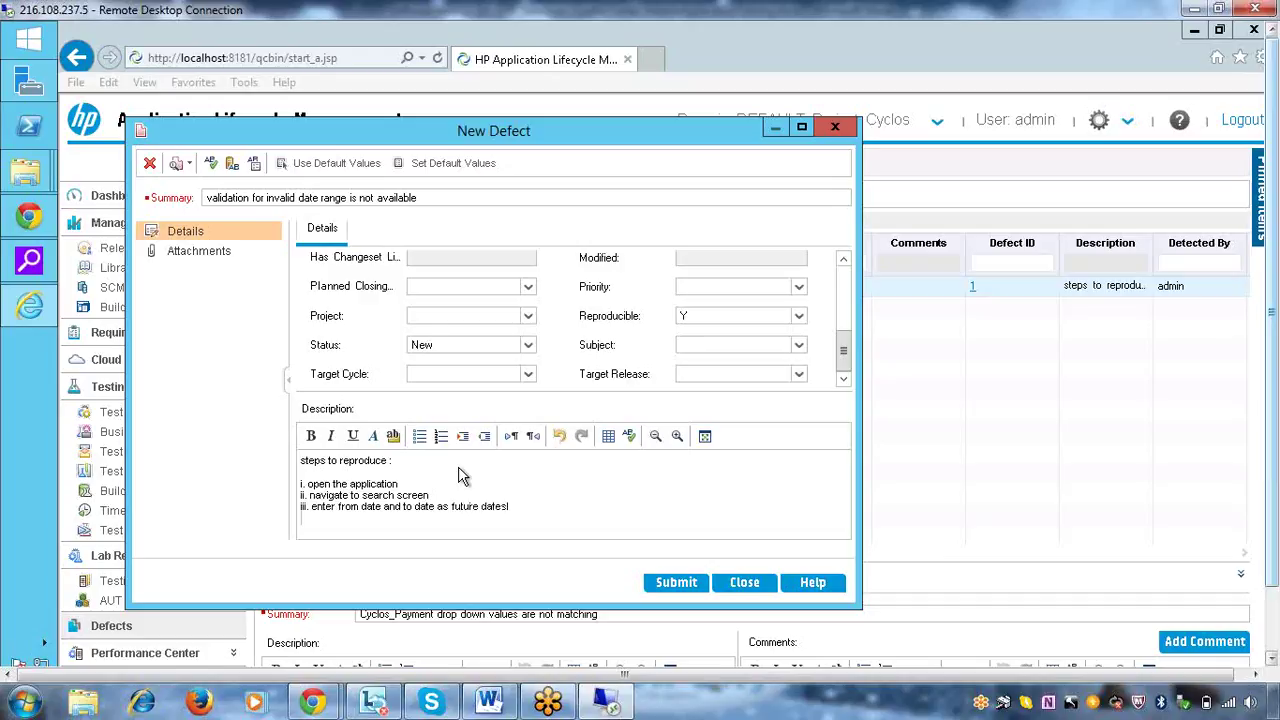
{"action": "key", "text": "Return"}
{"action": "type", "text": "iv. clik on selarch button and veri"}
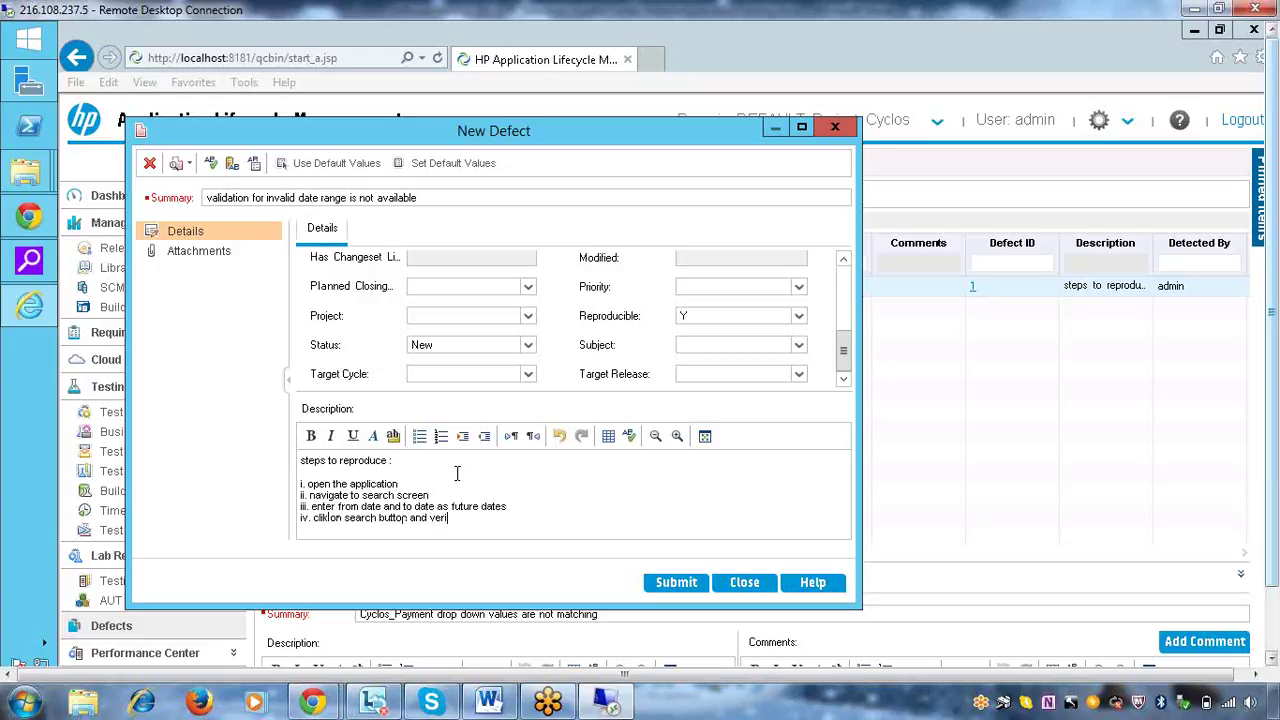
{"action": "type", "text": "fy the"}
{"action": "key", "text": "BackSpace"}
{"action": "type", "text": "e application behaior"}
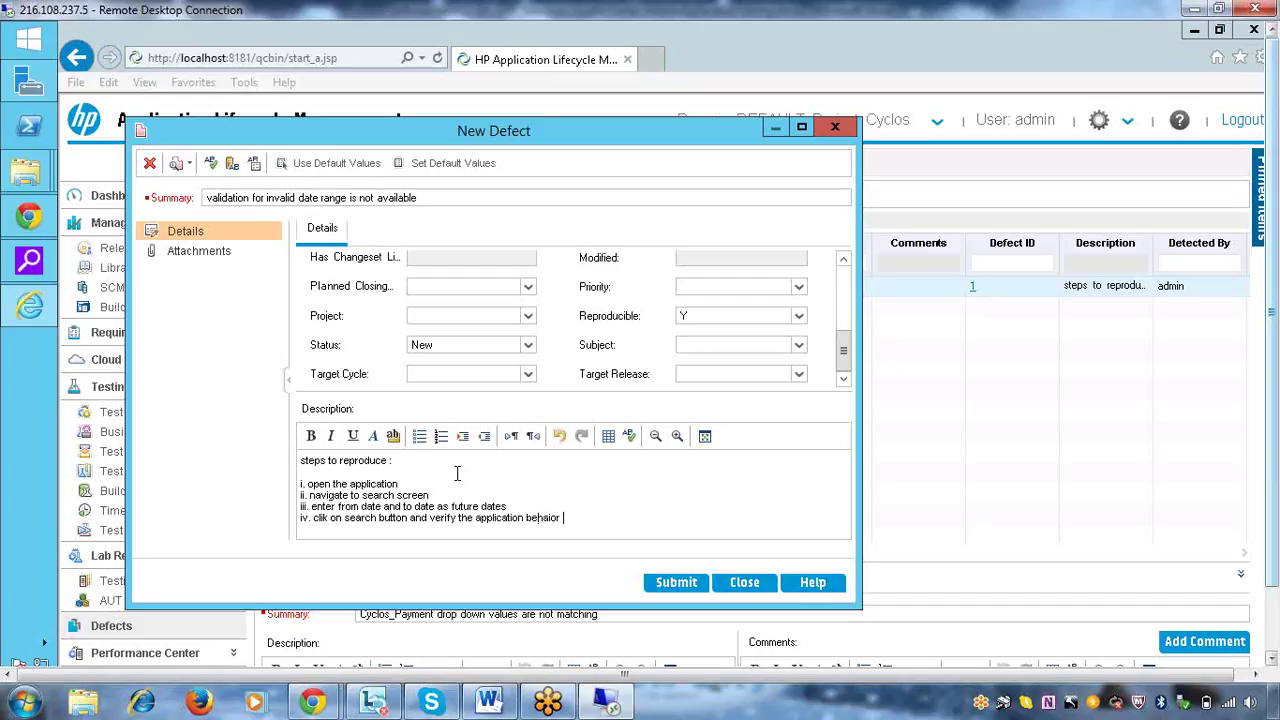
Add lines 'expected result : error message should come' and 'actual result : no error message is coming'
{"action": "key", "text": "Return"}
{"action": "key", "text": "Return"}
{"action": "type", "text": "ex"}
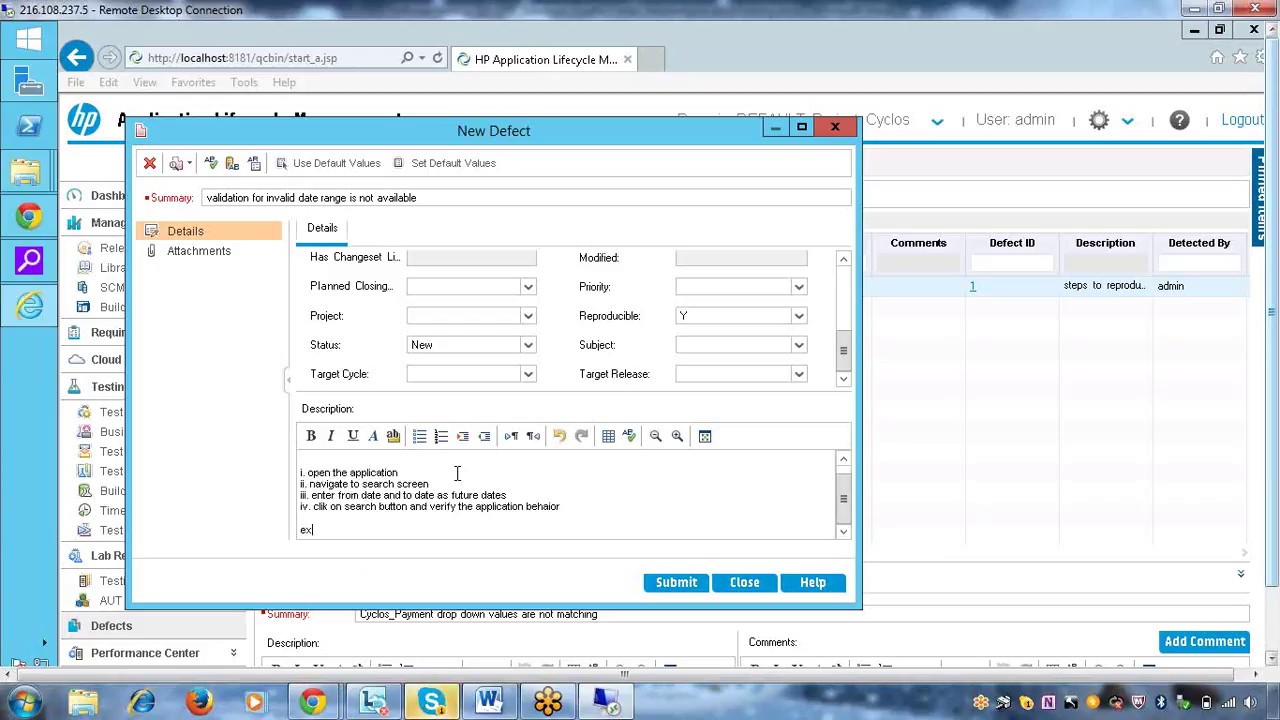
{"action": "type", "text": "pected!re"}
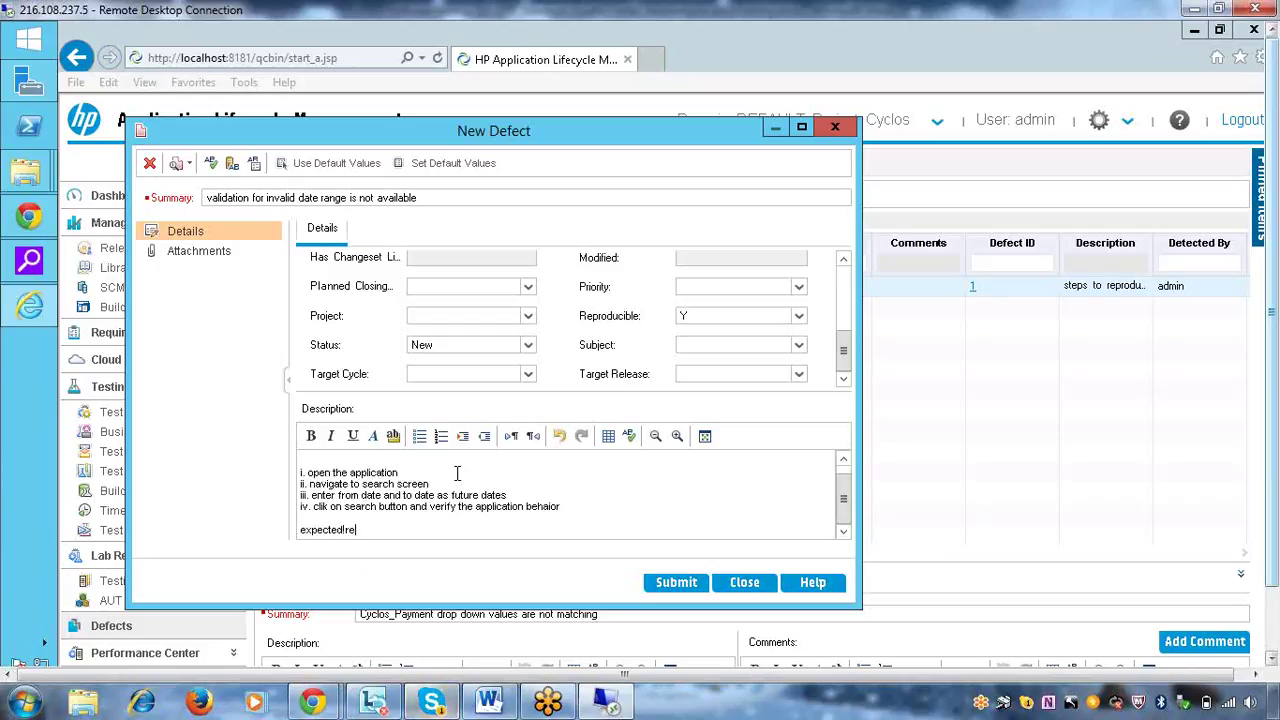
{"action": "type", "text": "sult "}
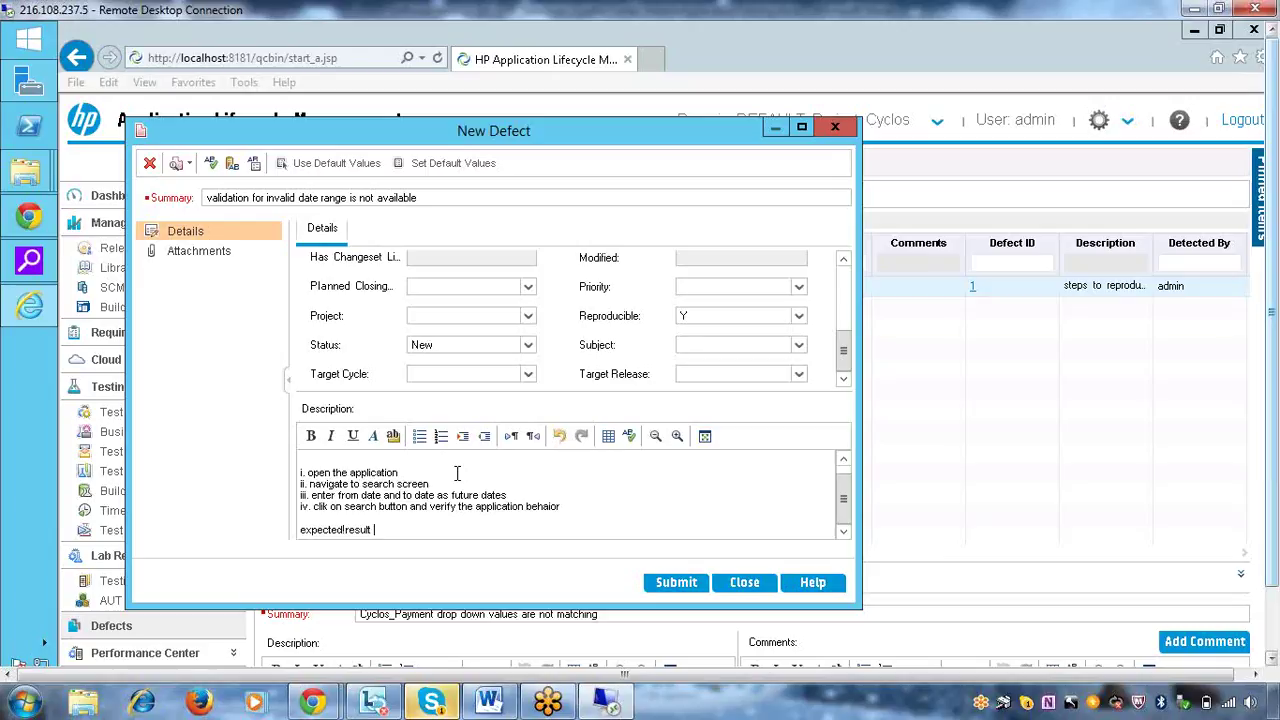
{"action": "type", "text": ": error!me"}
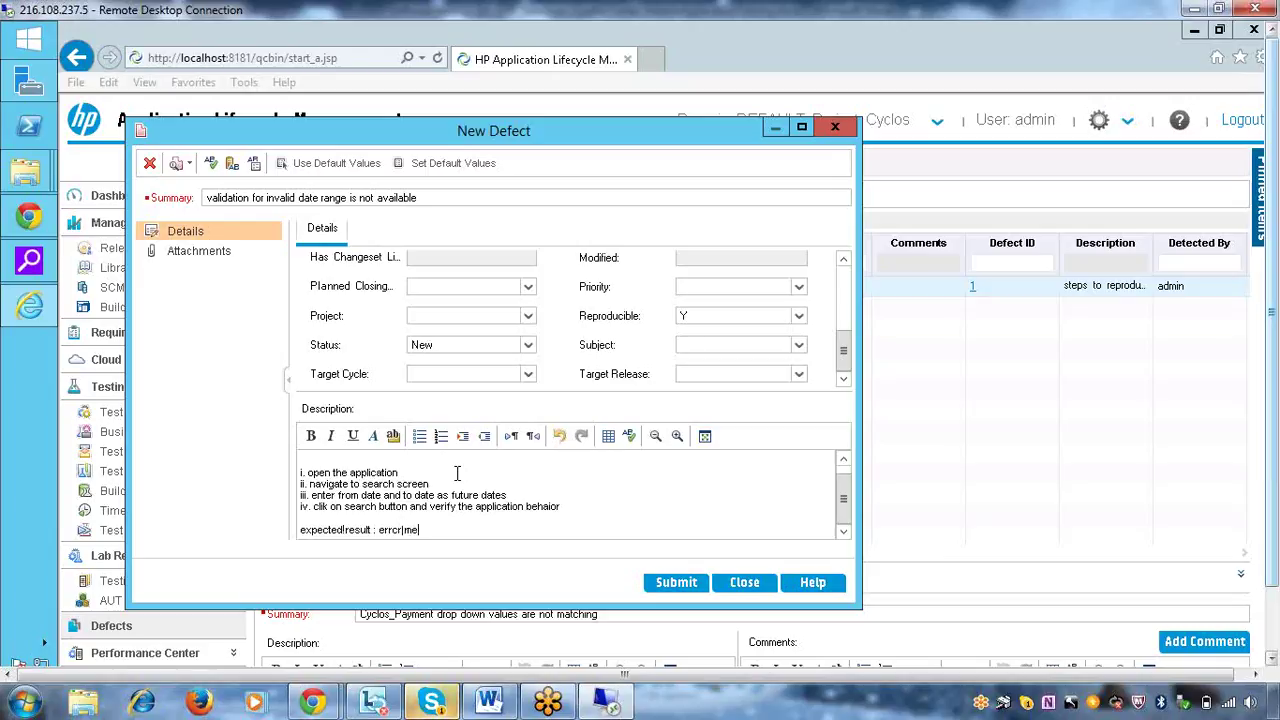
{"action": "type", "text": "ss"}
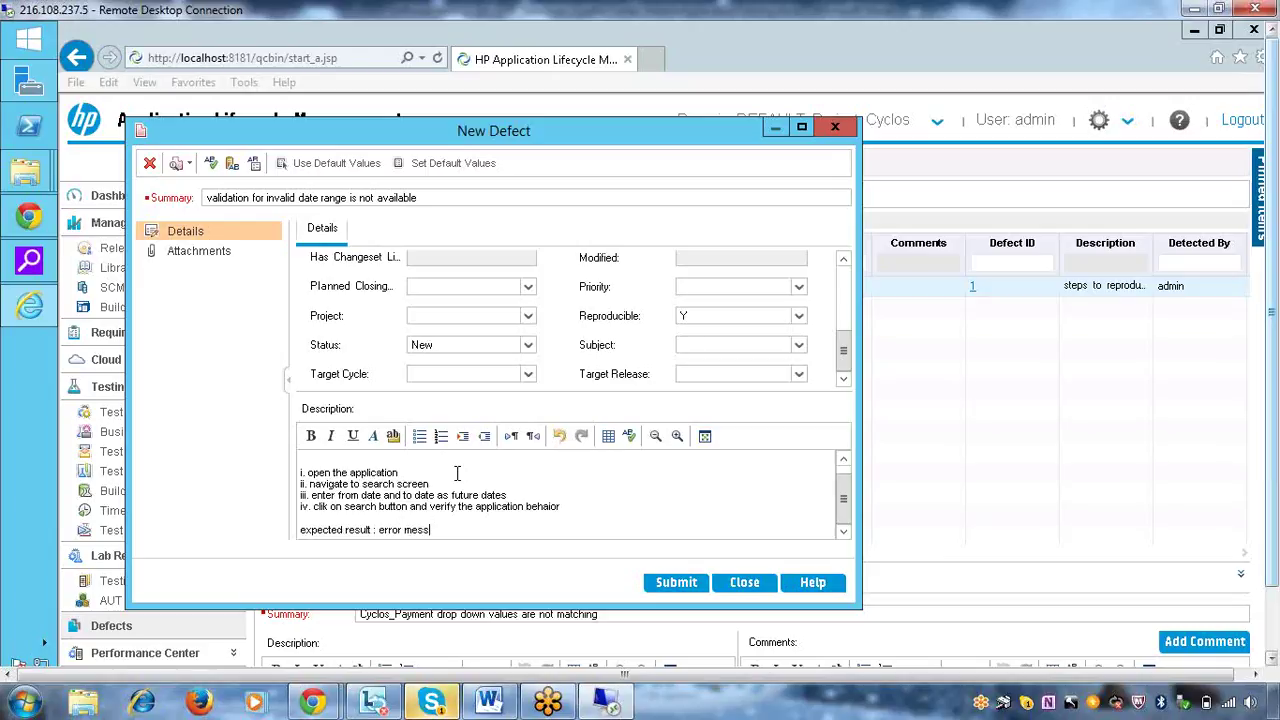
{"action": "type", "text": "age should "}
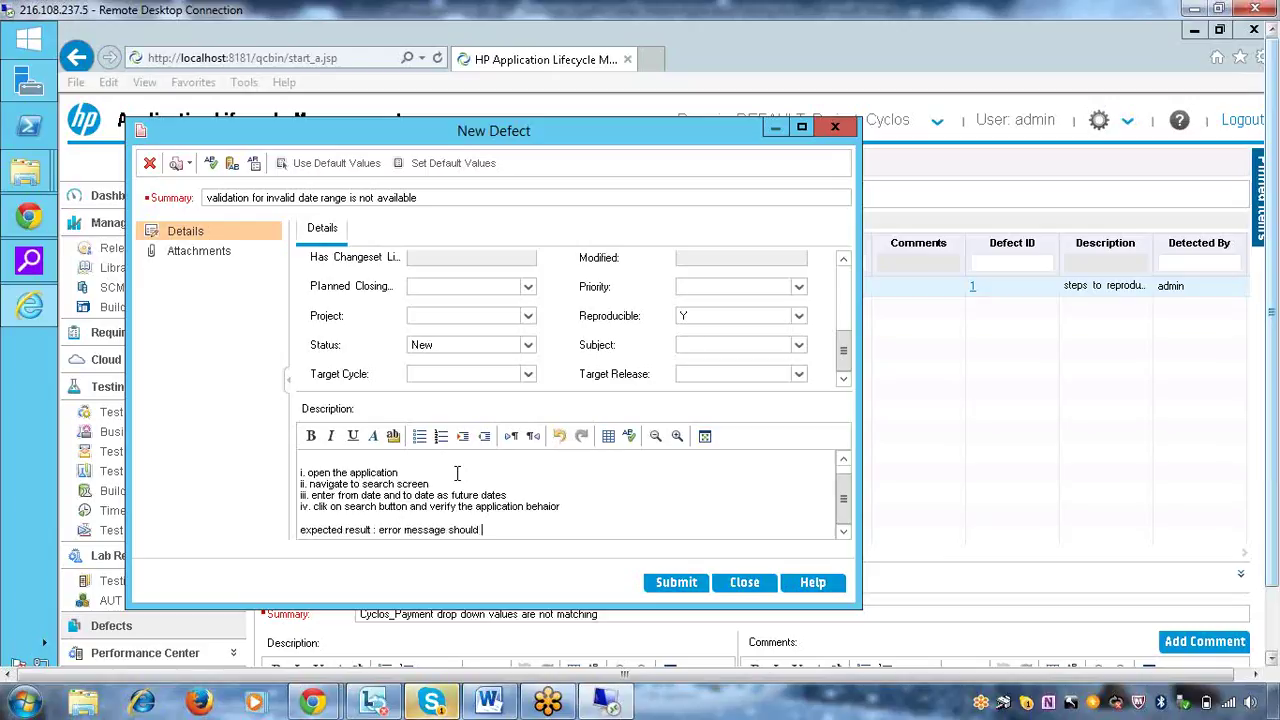
{"action": "type", "text": "come"}
{"action": "key", "text": "Return"}
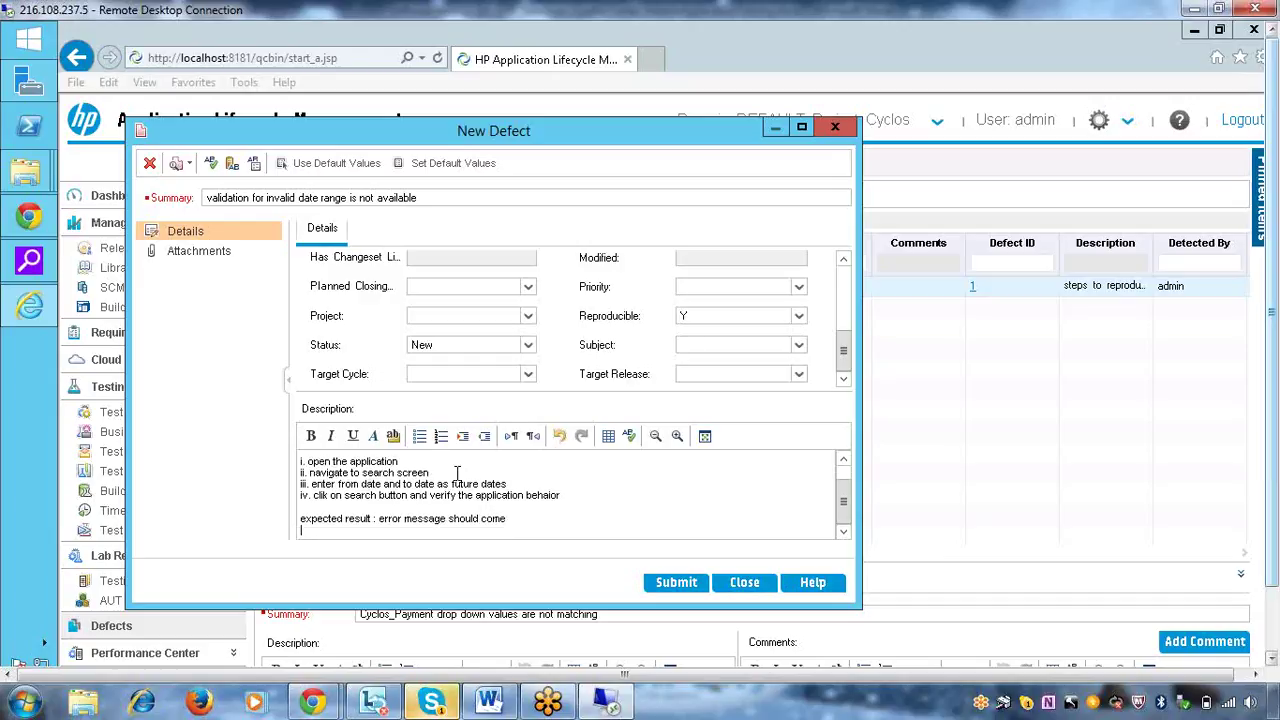
{"action": "type", "text": "actual r"}
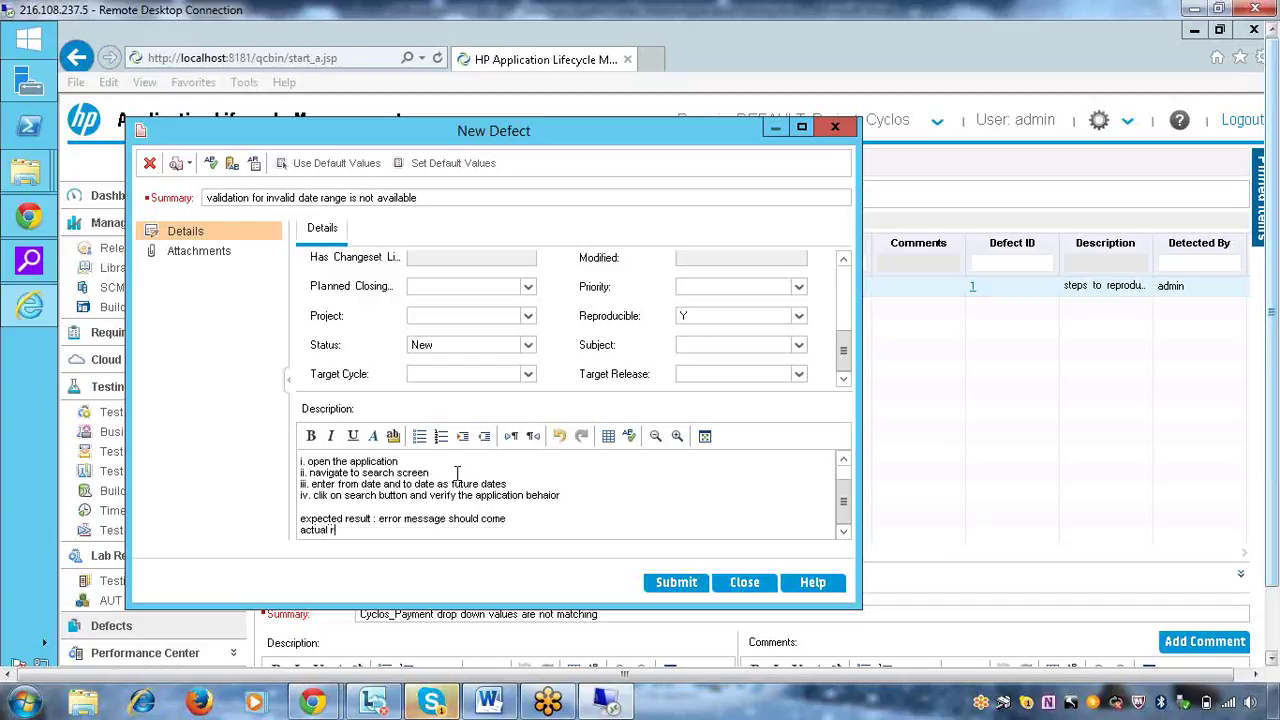
{"action": "type", "text": "esult : no error "}
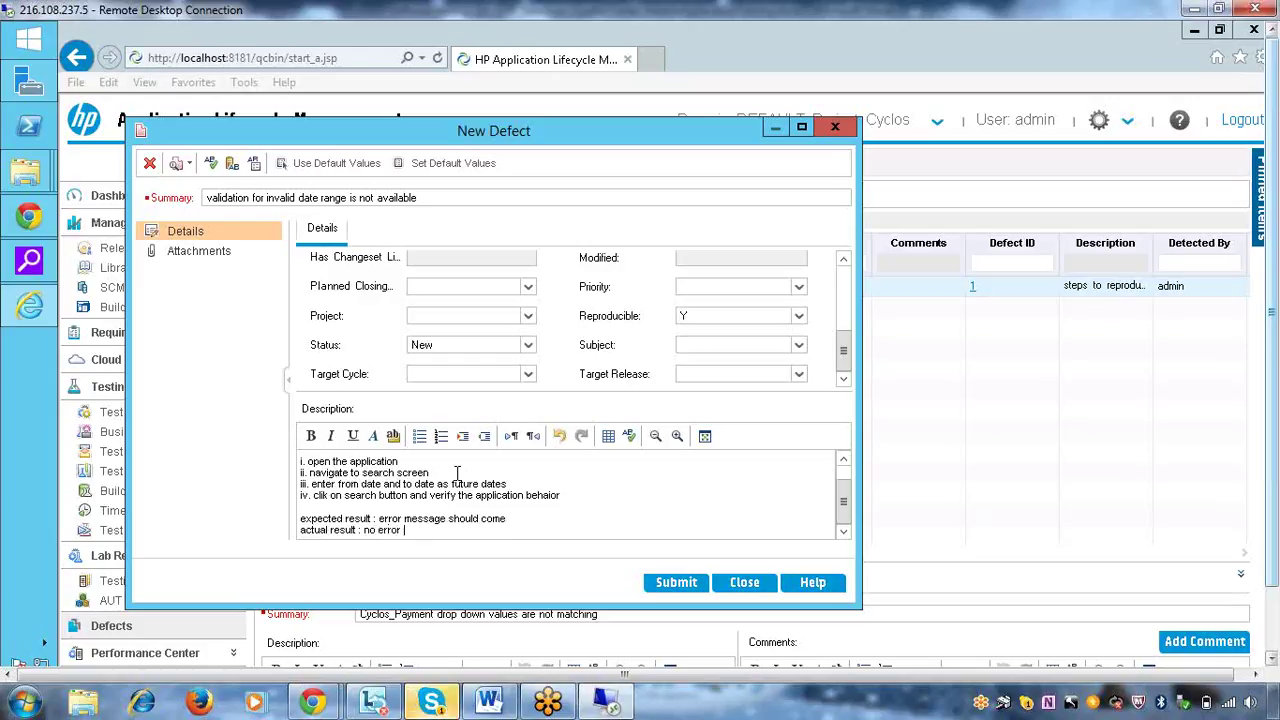
{"action": "type", "text": "message is"}
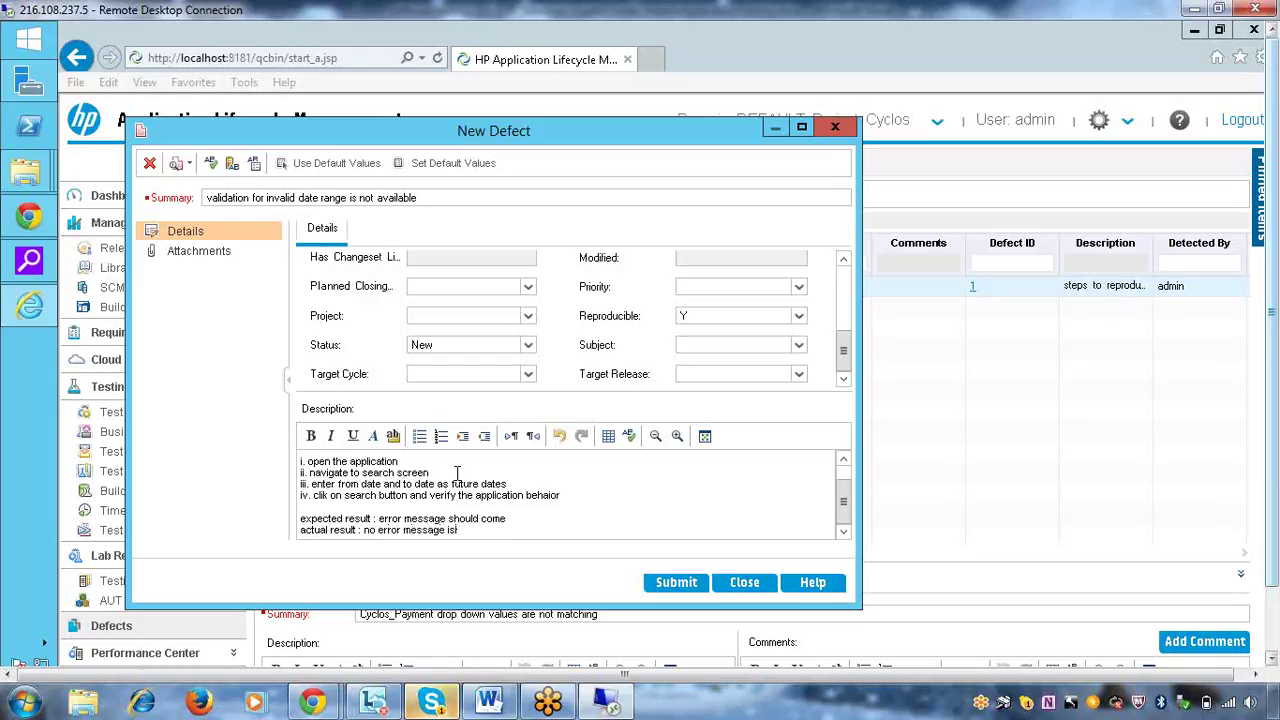
{"action": "type", "text": " coming"}
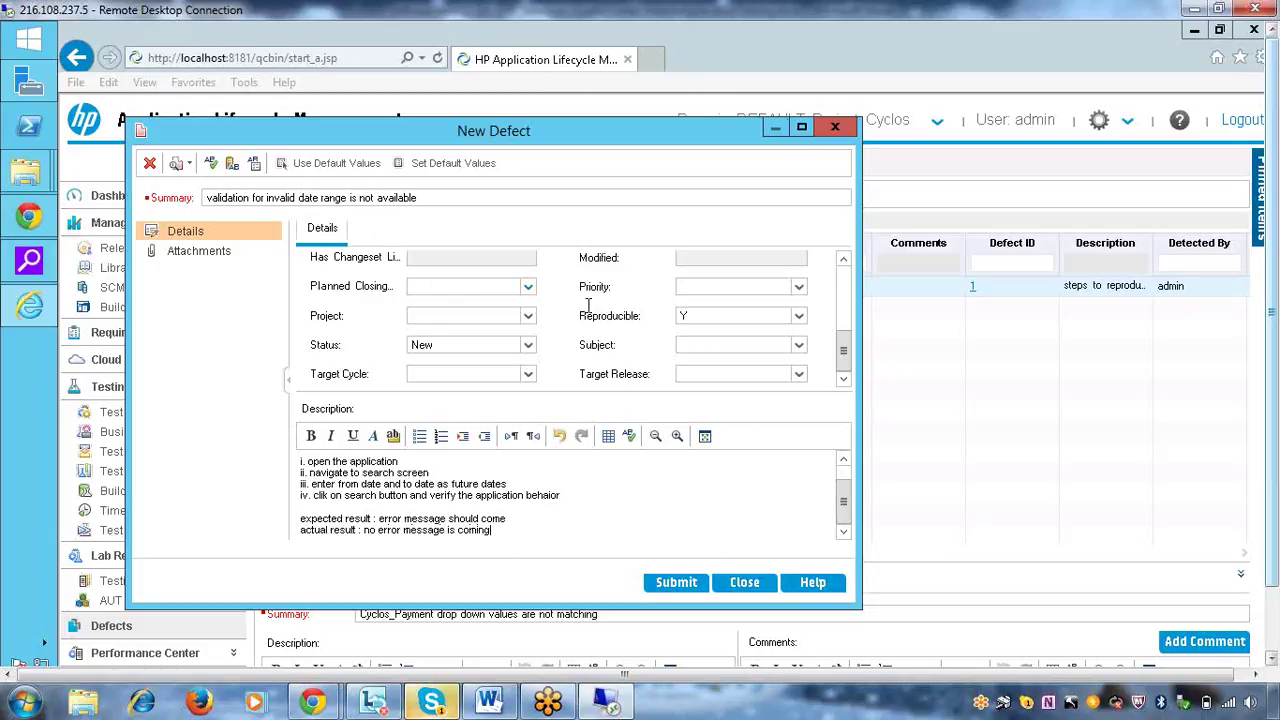
{"action": "left_click", "coordinate": [844, 300]}
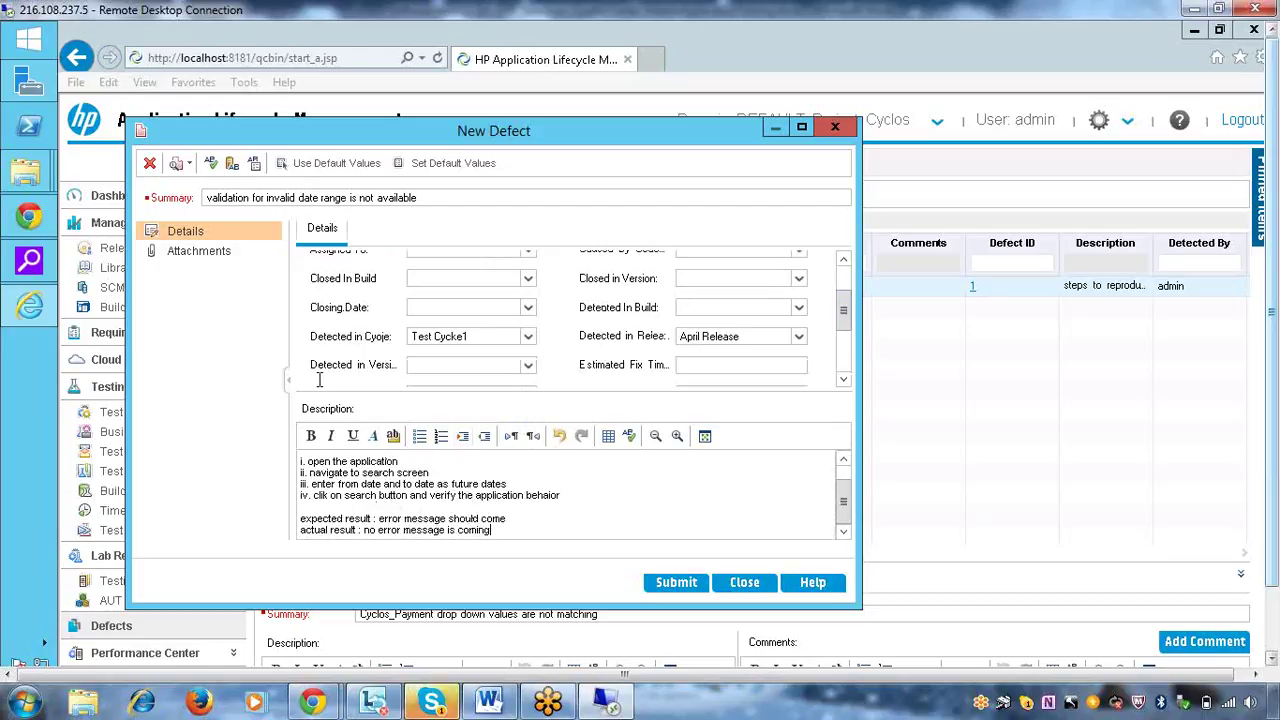
Show the new defect's Attachments page
{"action": "left_click", "coordinate": [199, 251]}
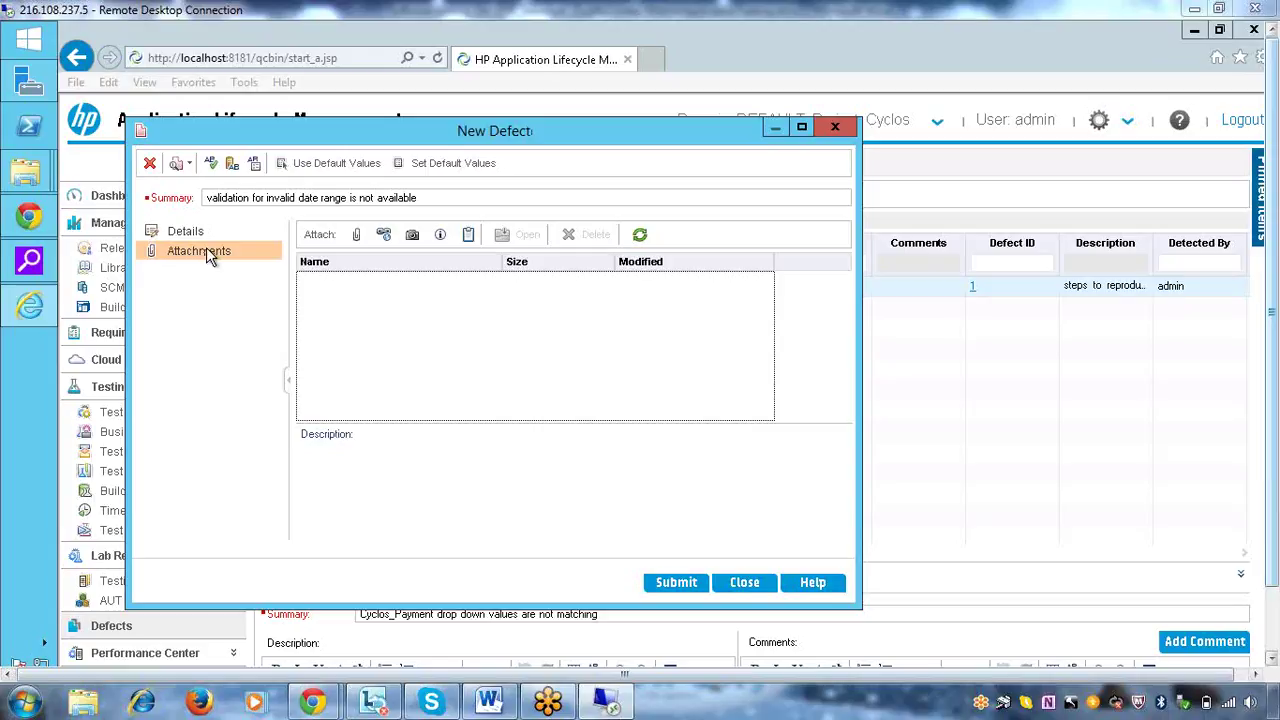
{"action": "left_click", "coordinate": [358, 237]}
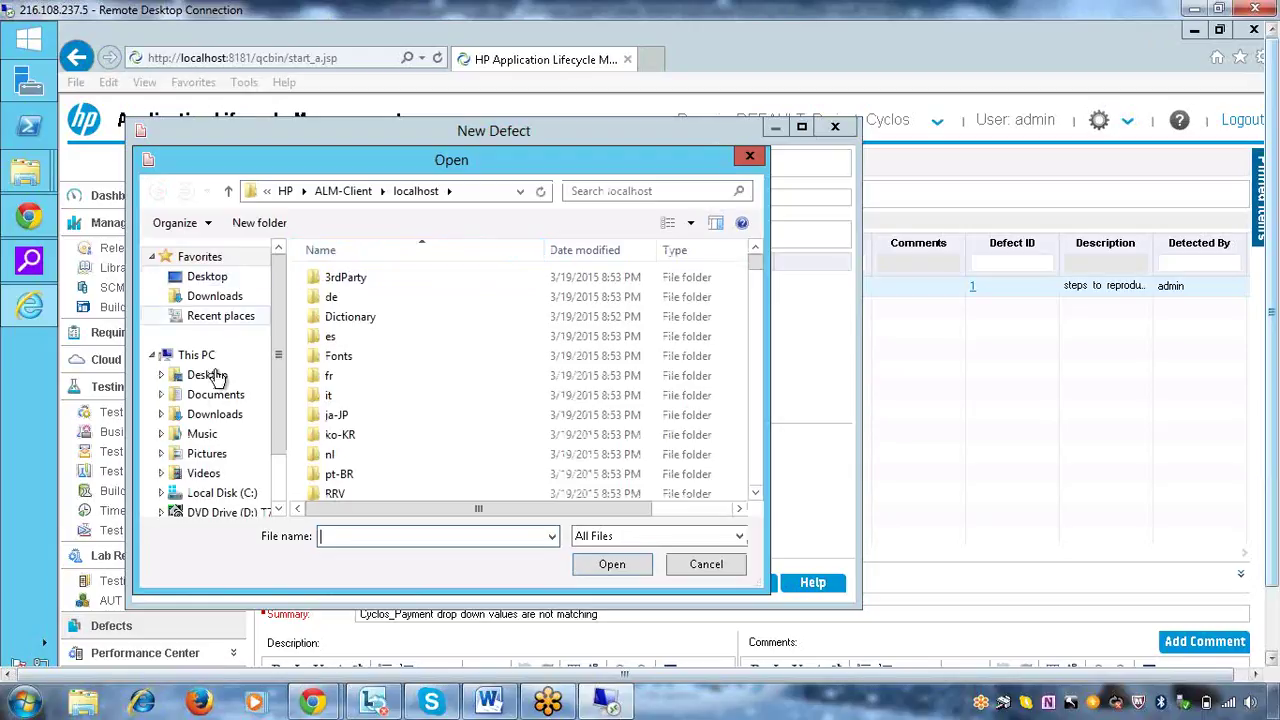
{"action": "left_click", "coordinate": [207, 455]}
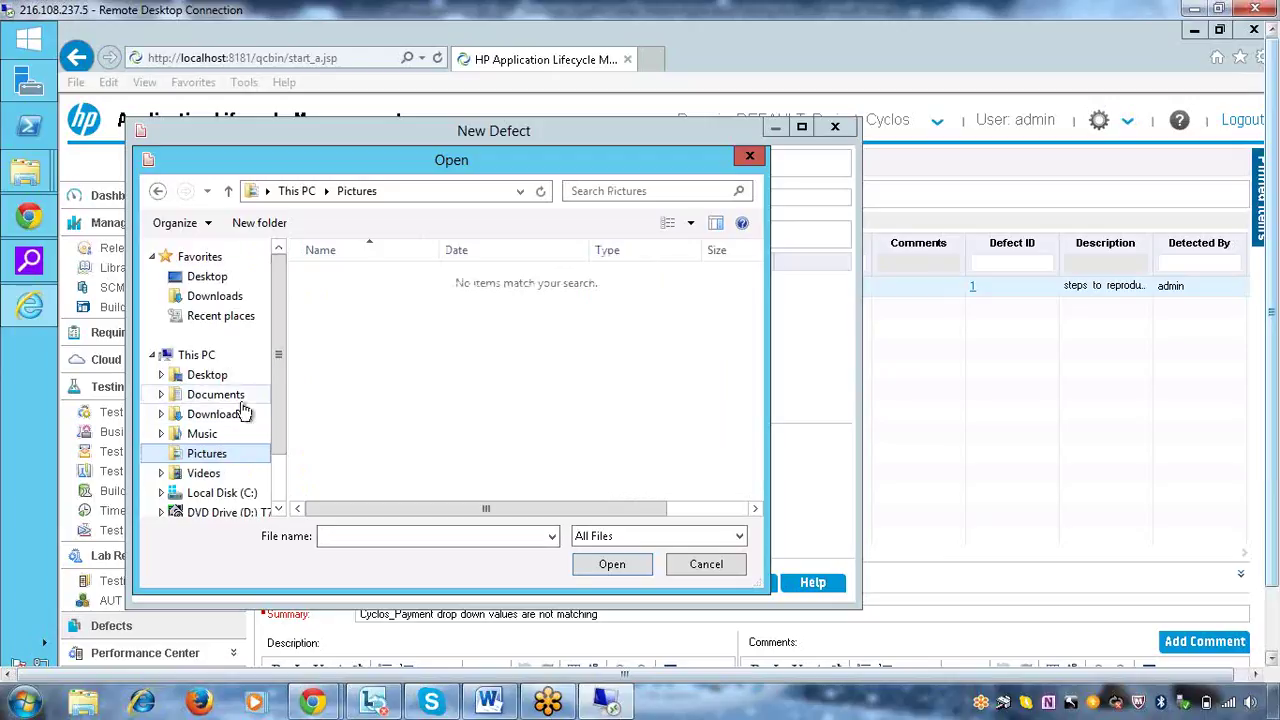
{"action": "left_click", "coordinate": [705, 565]}
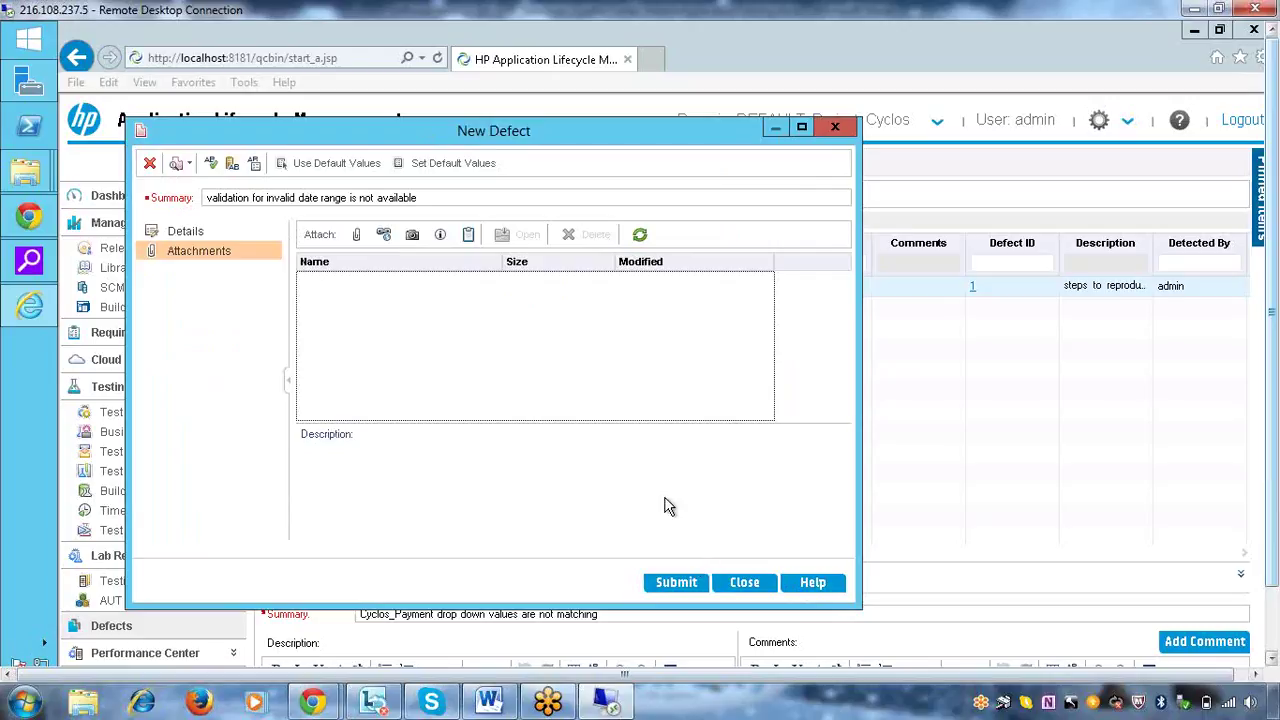
Snapshot the Cyclos browser page and attach it to the defect as ALM_snapshot_1.jpg
{"action": "left_click", "coordinate": [412, 236]}
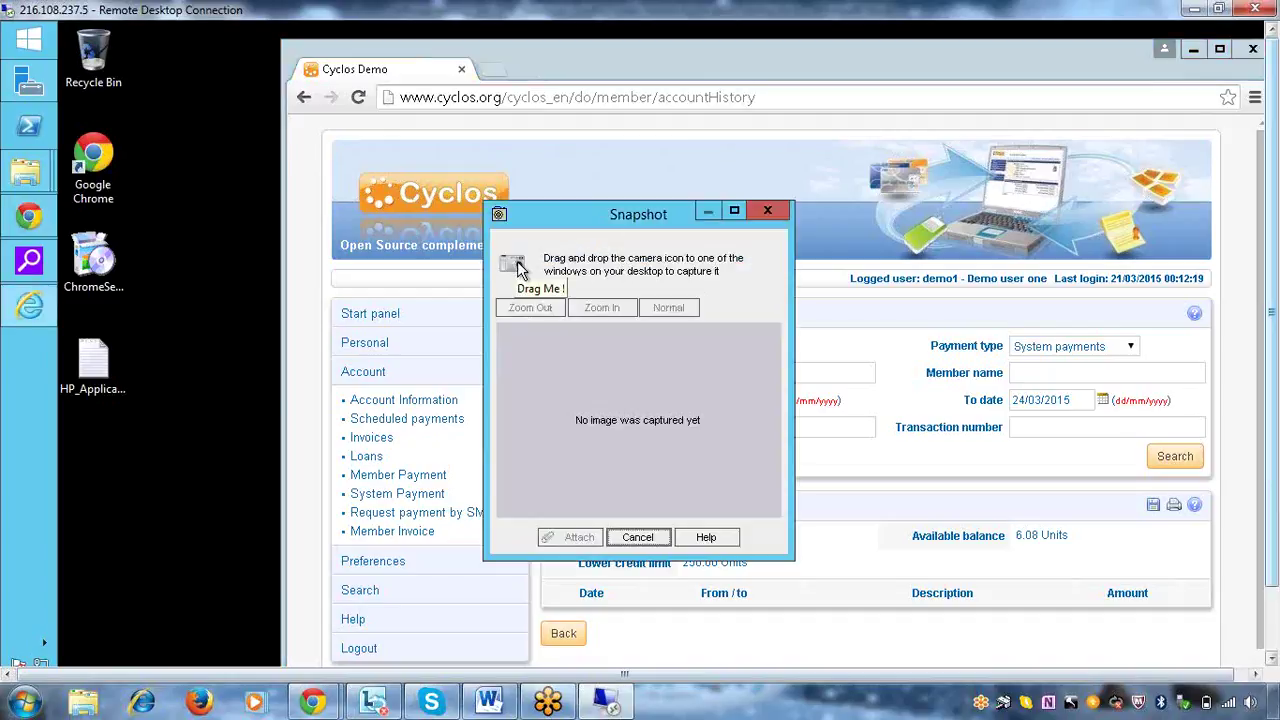
{"action": "left_click_drag", "start_coordinate": [519, 270], "coordinate": [831, 466]}
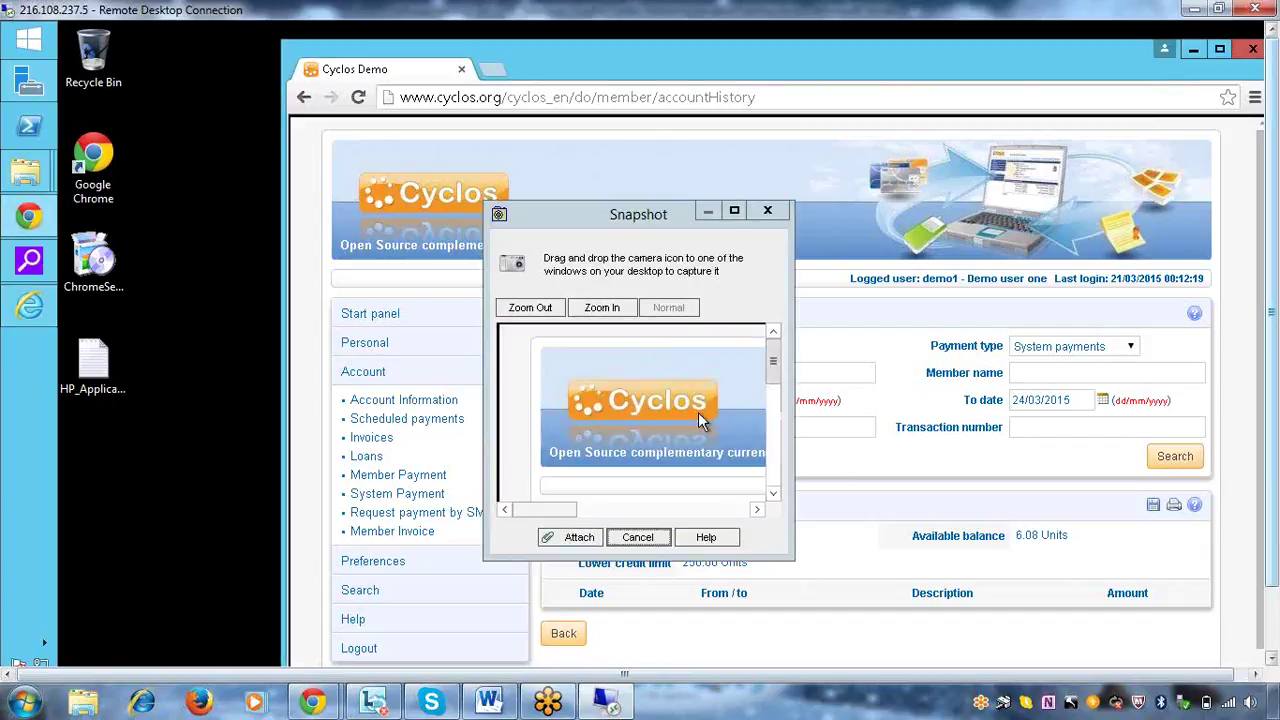
{"action": "left_click_drag", "start_coordinate": [782, 372], "coordinate": [777, 335]}
{"action": "left_click", "coordinate": [585, 537]}
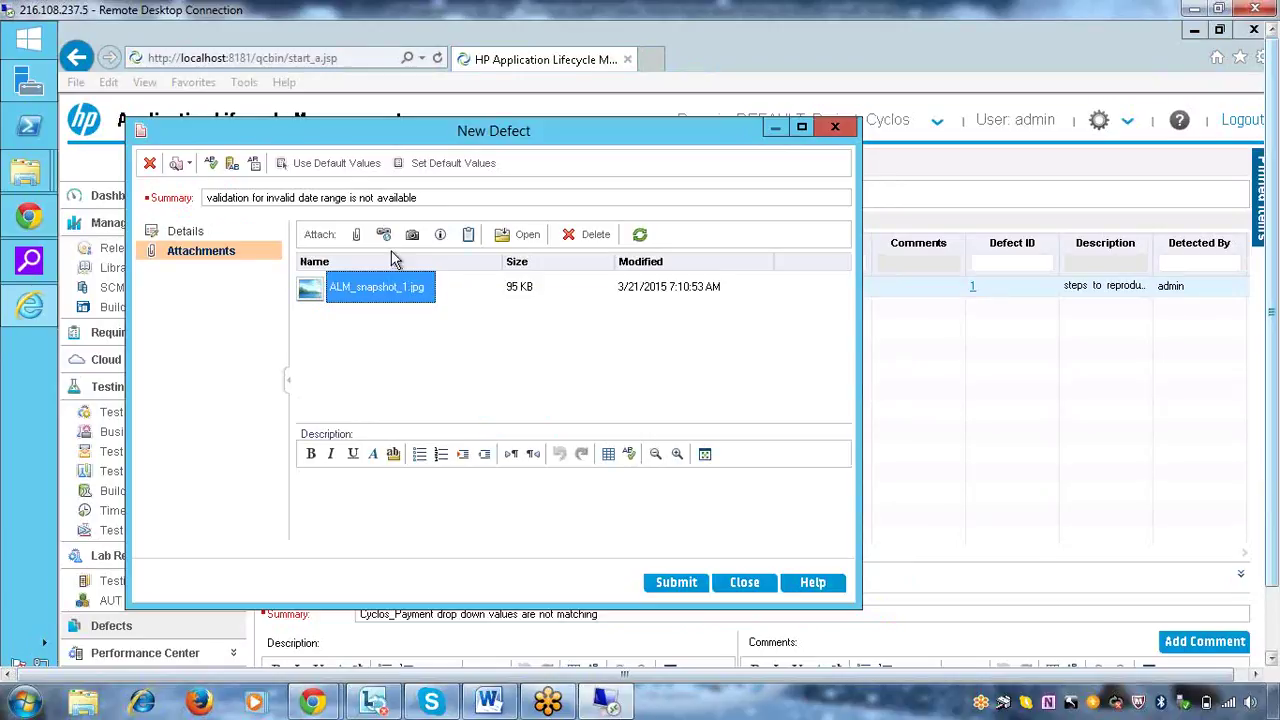
{"action": "left_click", "coordinate": [357, 237]}
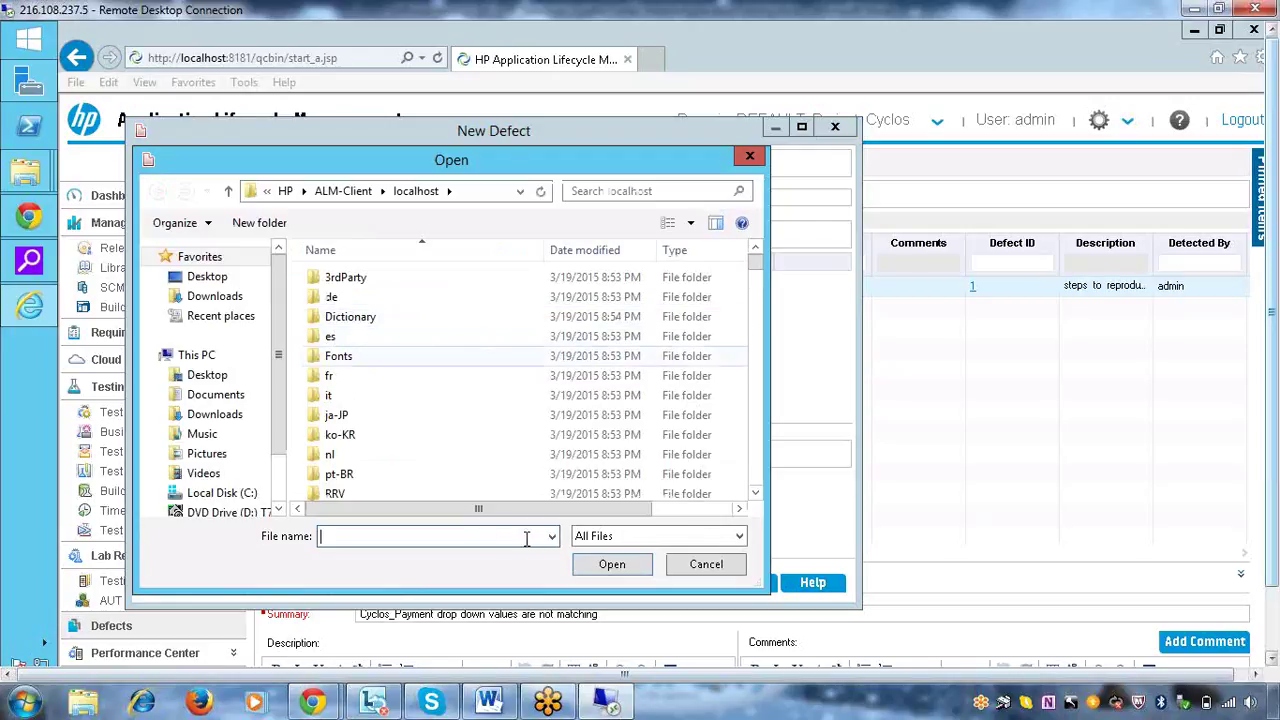
{"action": "left_click", "coordinate": [705, 564]}
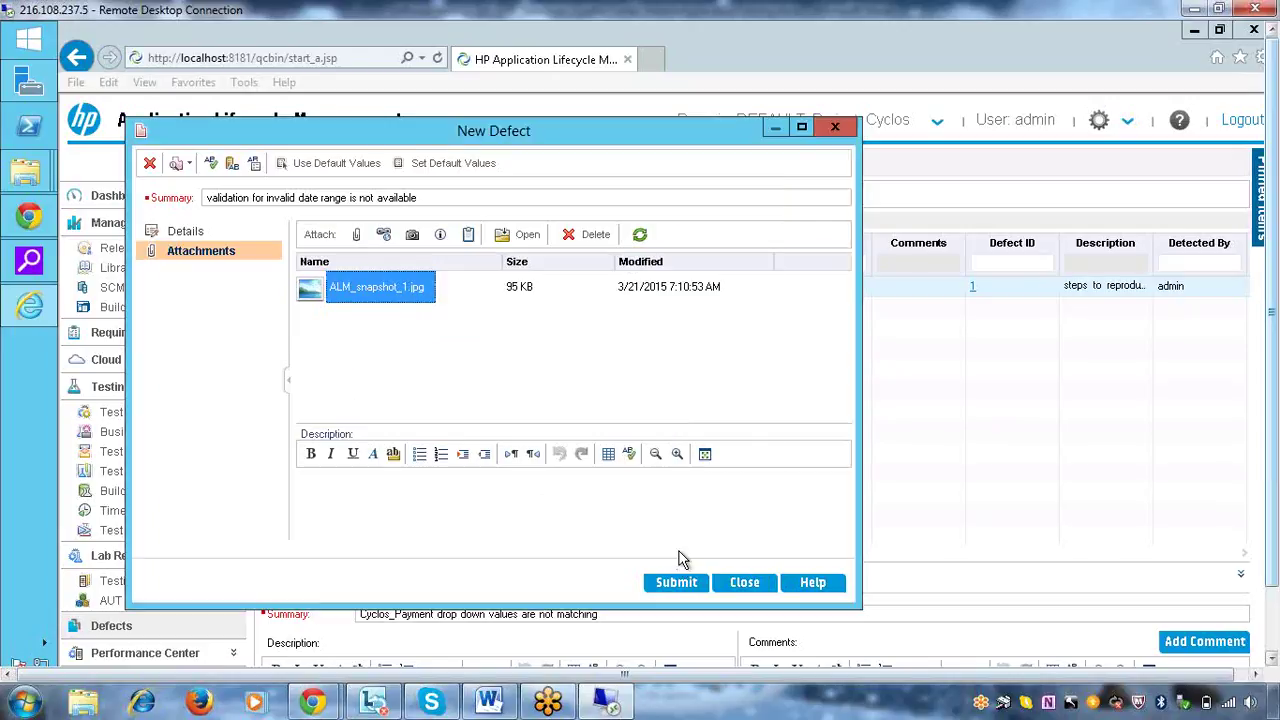
{"action": "left_click", "coordinate": [414, 240]}
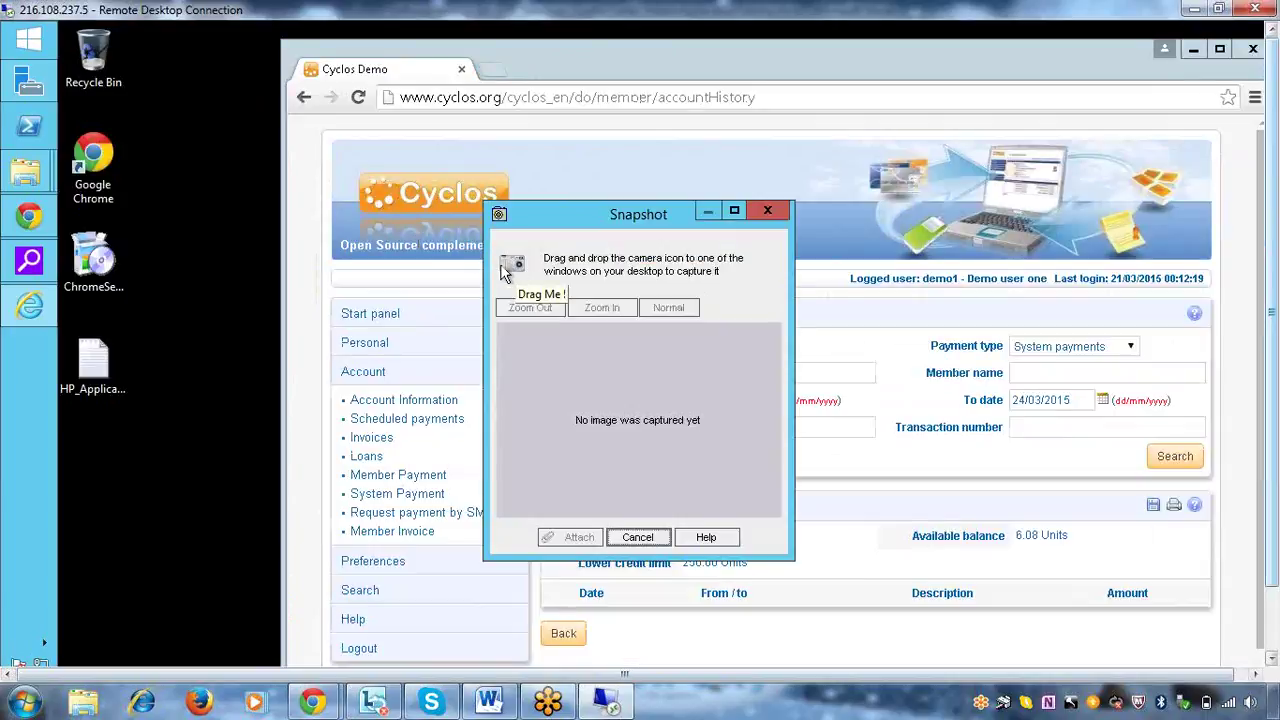
{"action": "left_click_drag", "start_coordinate": [512, 270], "coordinate": [795, 438]}
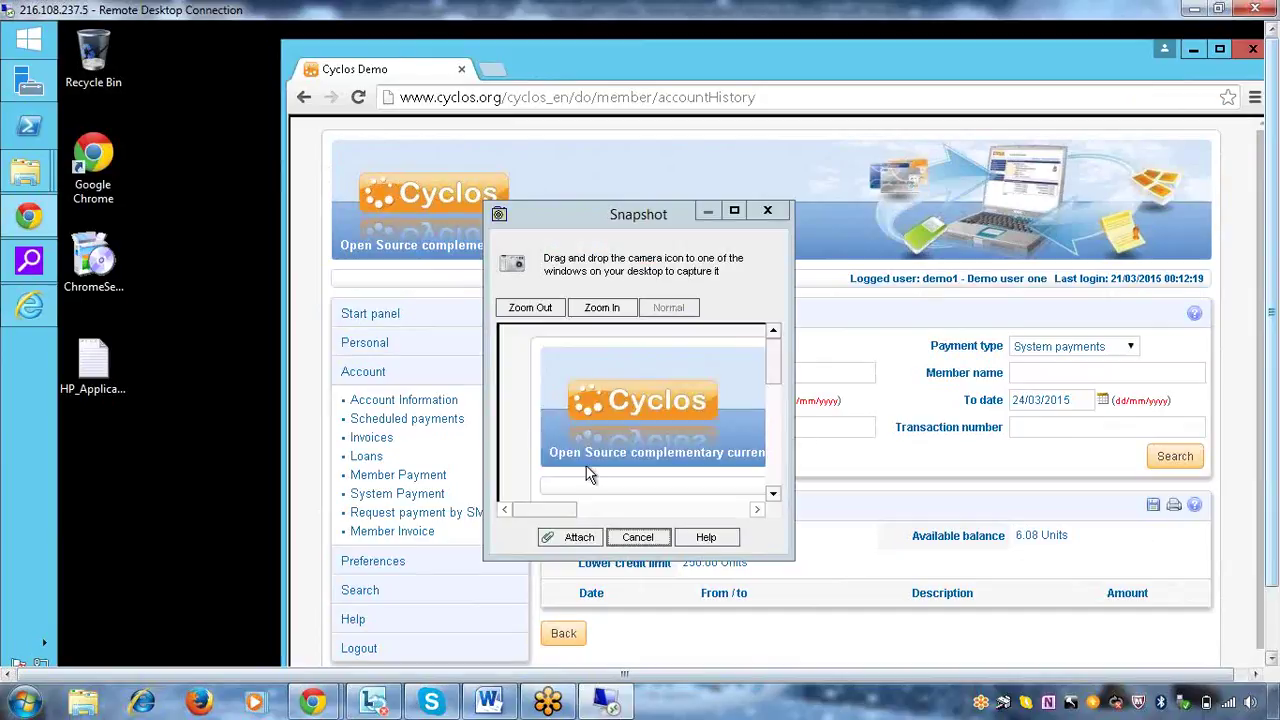
{"action": "left_click", "coordinate": [642, 538]}
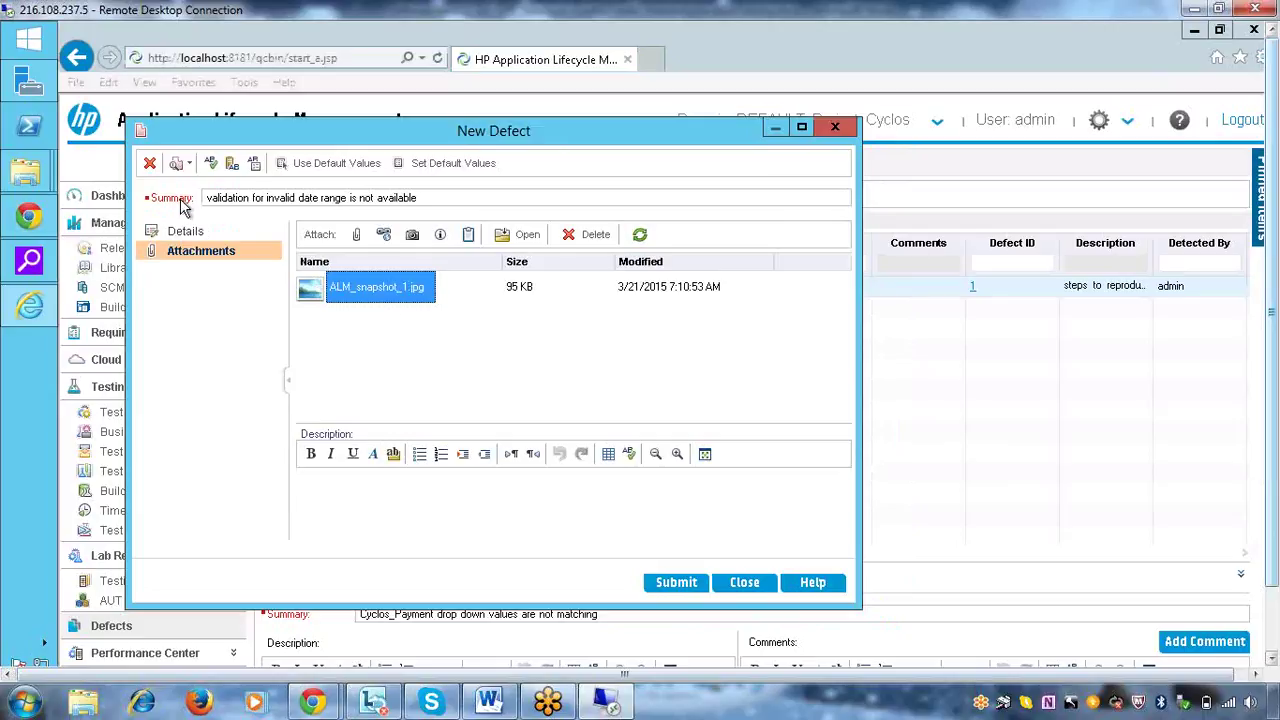
Submit defect 2, 'validation for invalid date range is not available', and close the New Defect form
{"action": "left_click", "coordinate": [195, 233]}
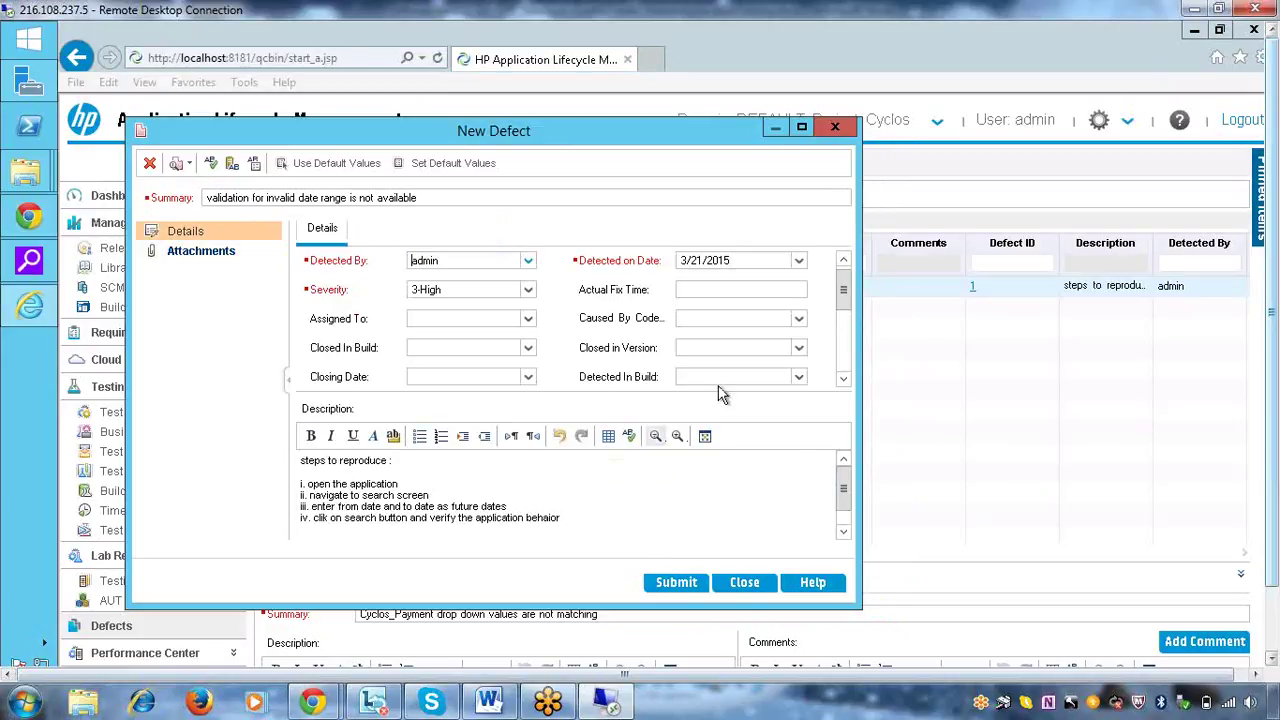
{"action": "left_click", "coordinate": [677, 583]}
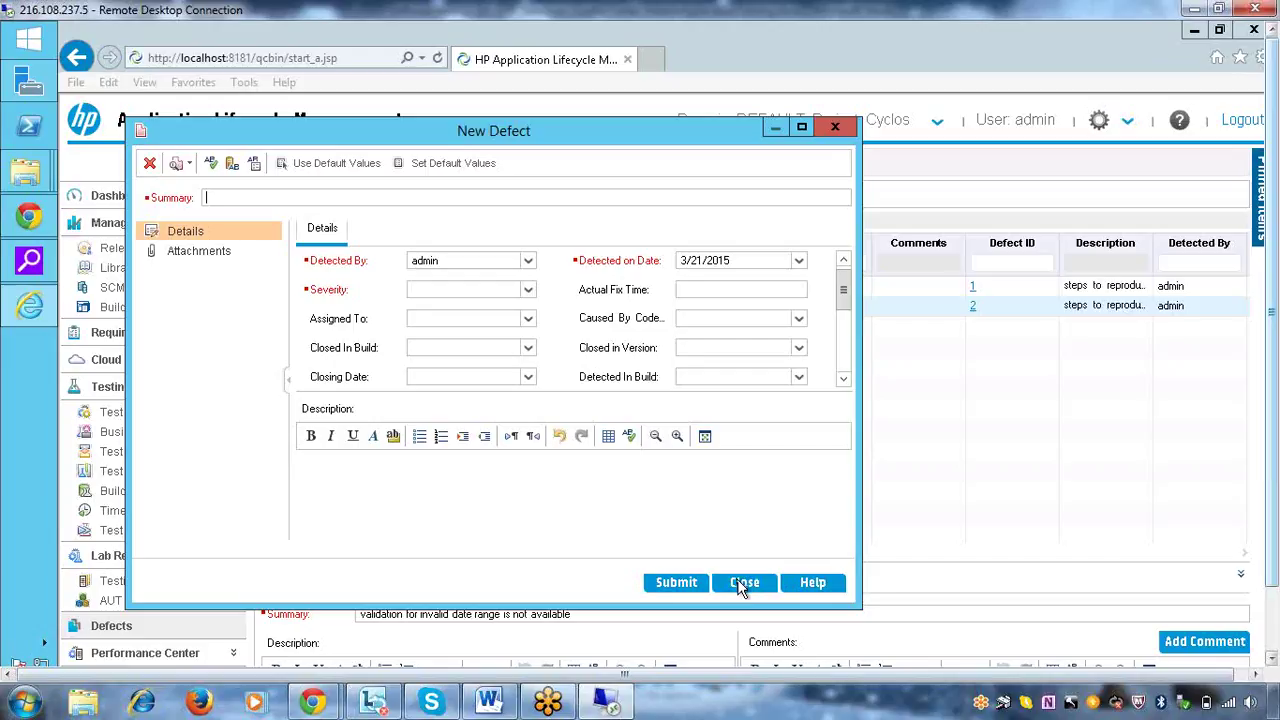
{"action": "left_click", "coordinate": [744, 583]}
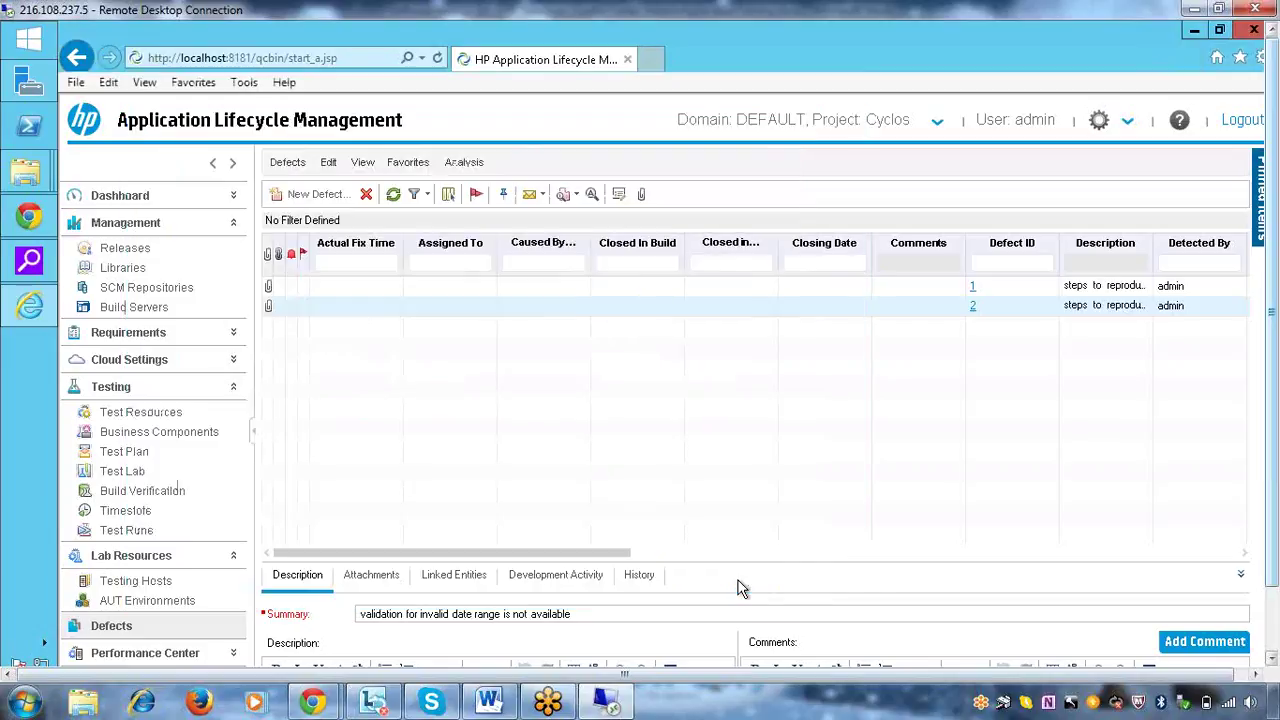
Set defect 2's Assigned To field to admin, then save and close its details
{"action": "left_click", "coordinate": [974, 309]}
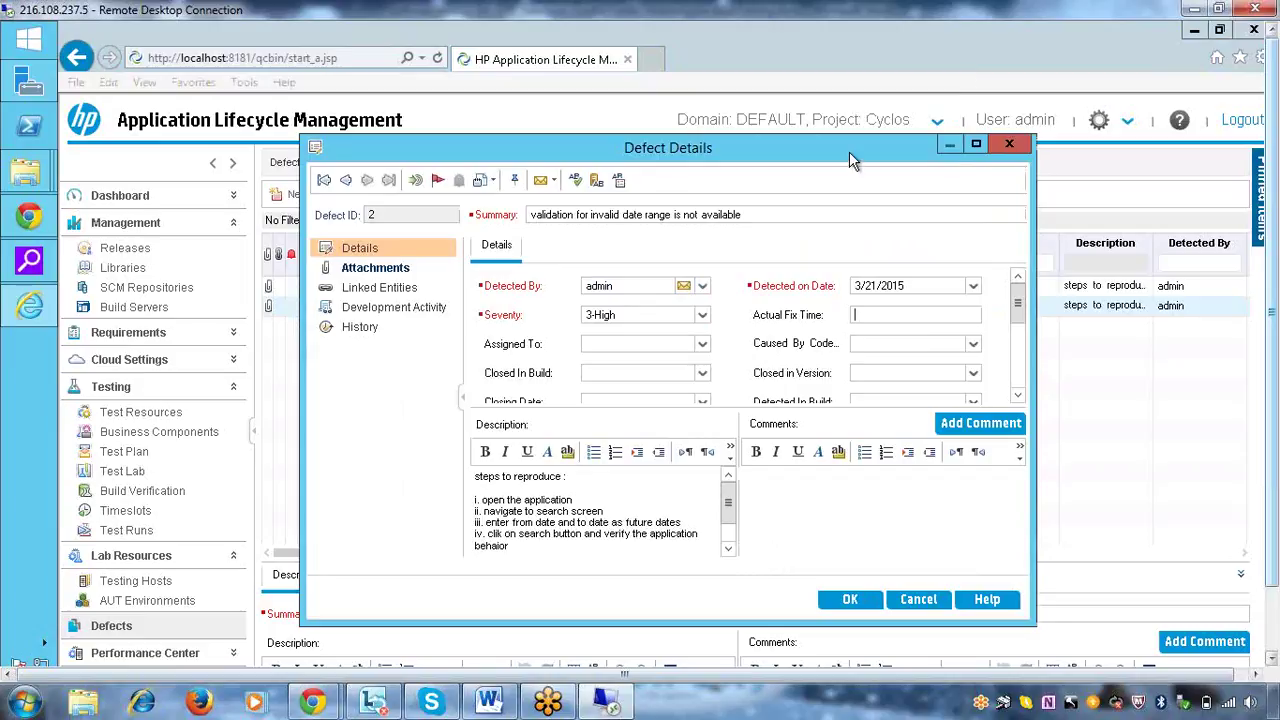
{"action": "left_click_drag", "start_coordinate": [849, 151], "coordinate": [620, 565]}
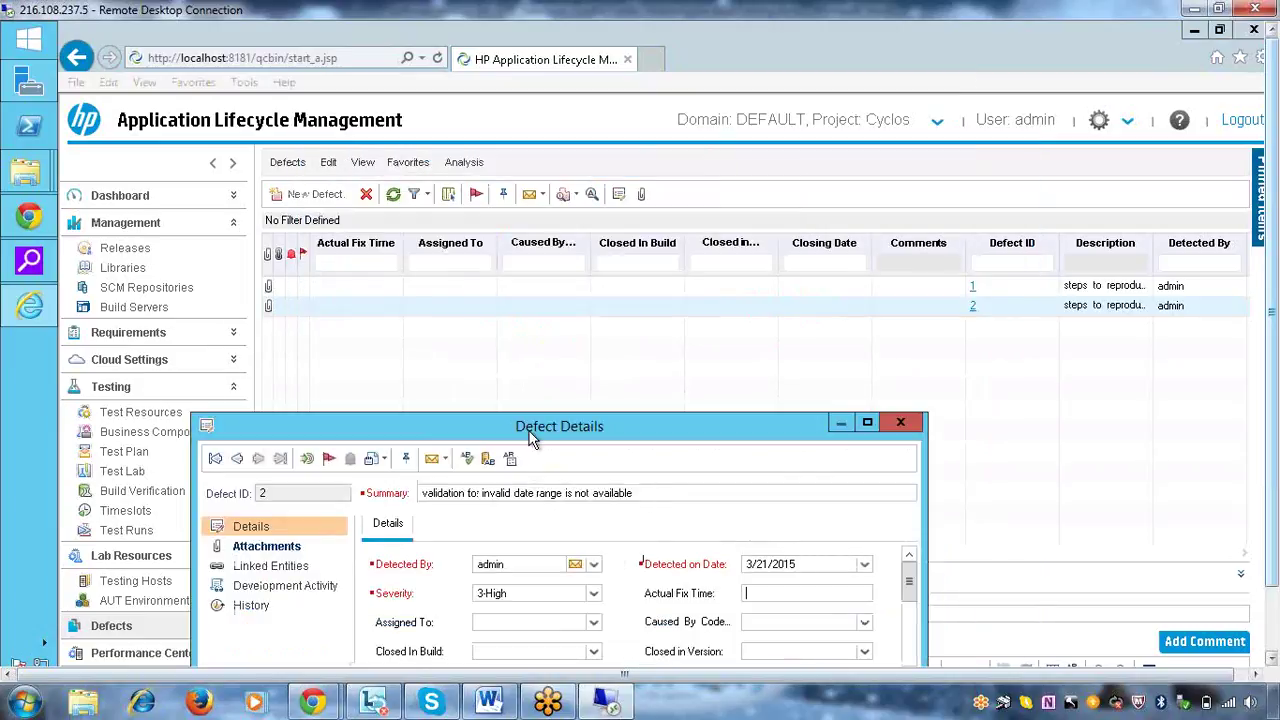
{"action": "left_click_drag", "start_coordinate": [530, 437], "coordinate": [891, 354]}
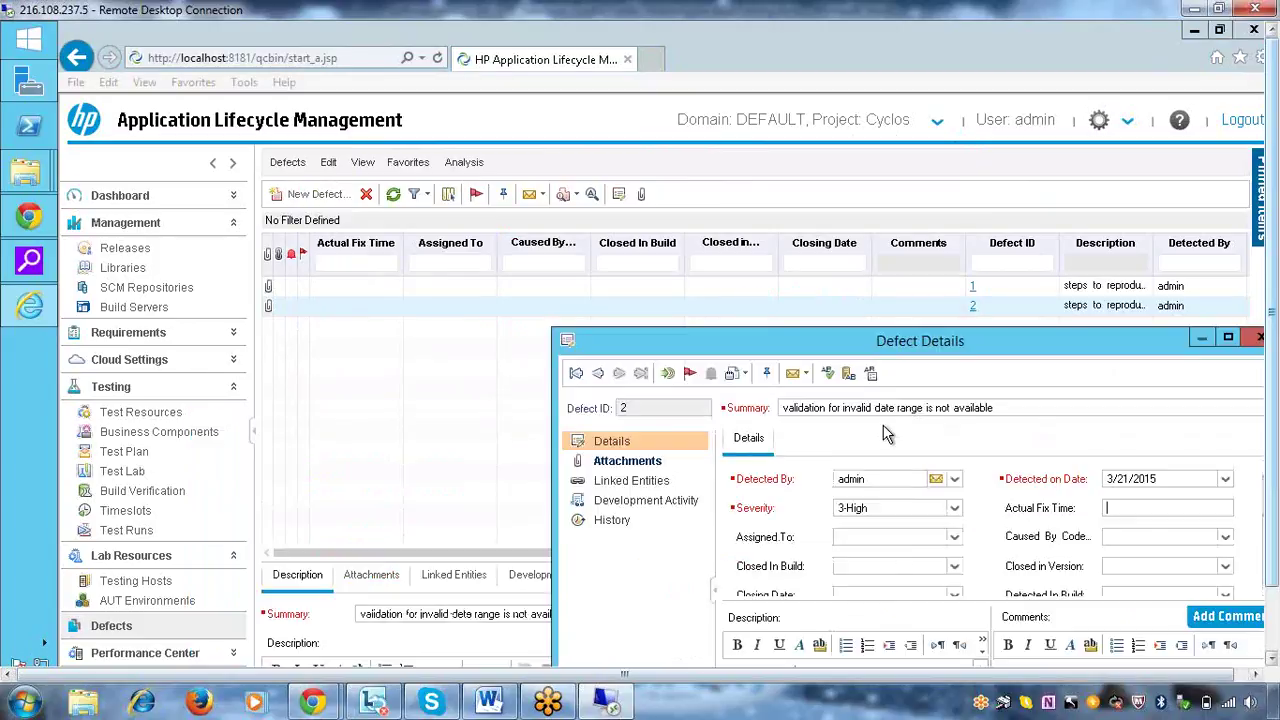
{"action": "left_click", "coordinate": [955, 538]}
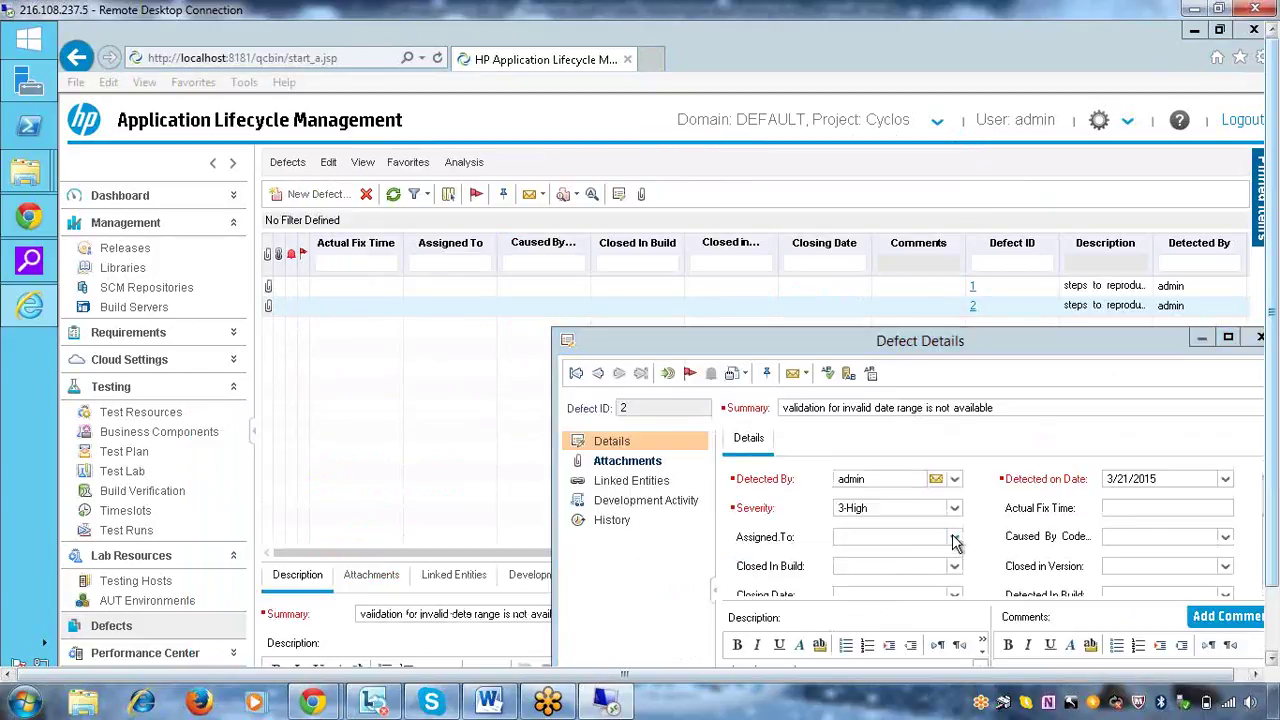
{"action": "left_click", "coordinate": [877, 388]}
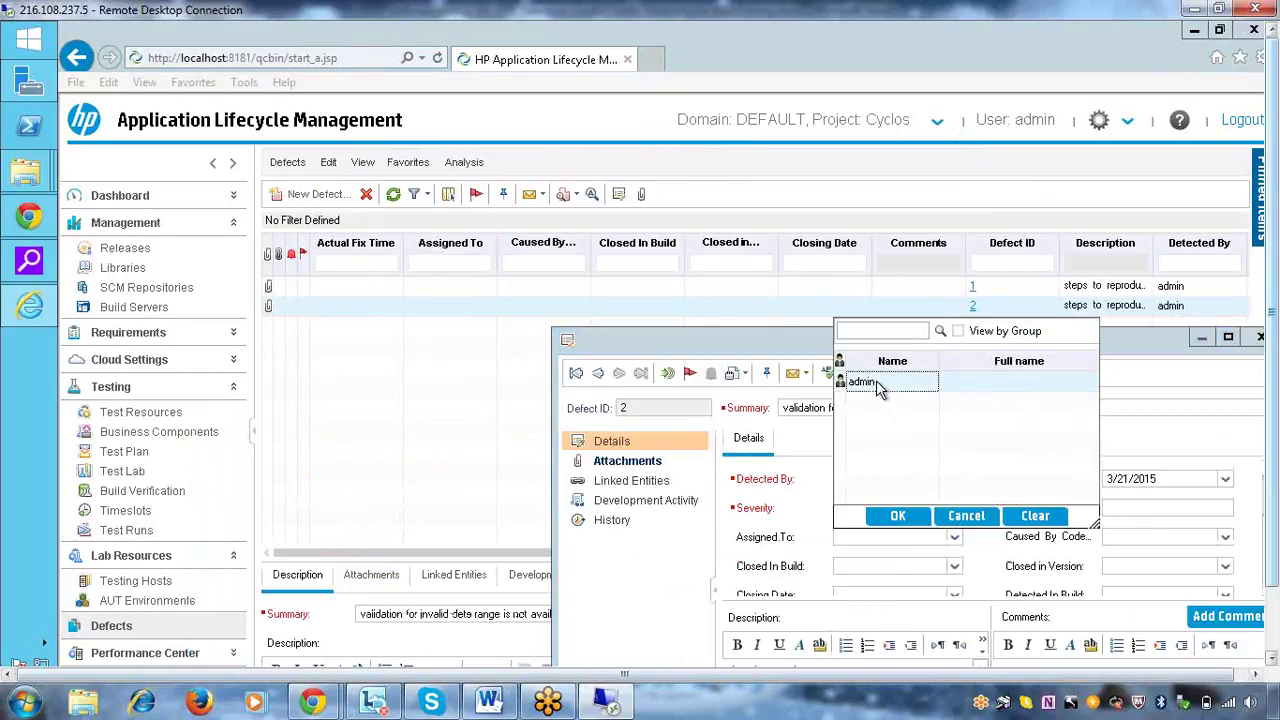
{"action": "left_click", "coordinate": [887, 513]}
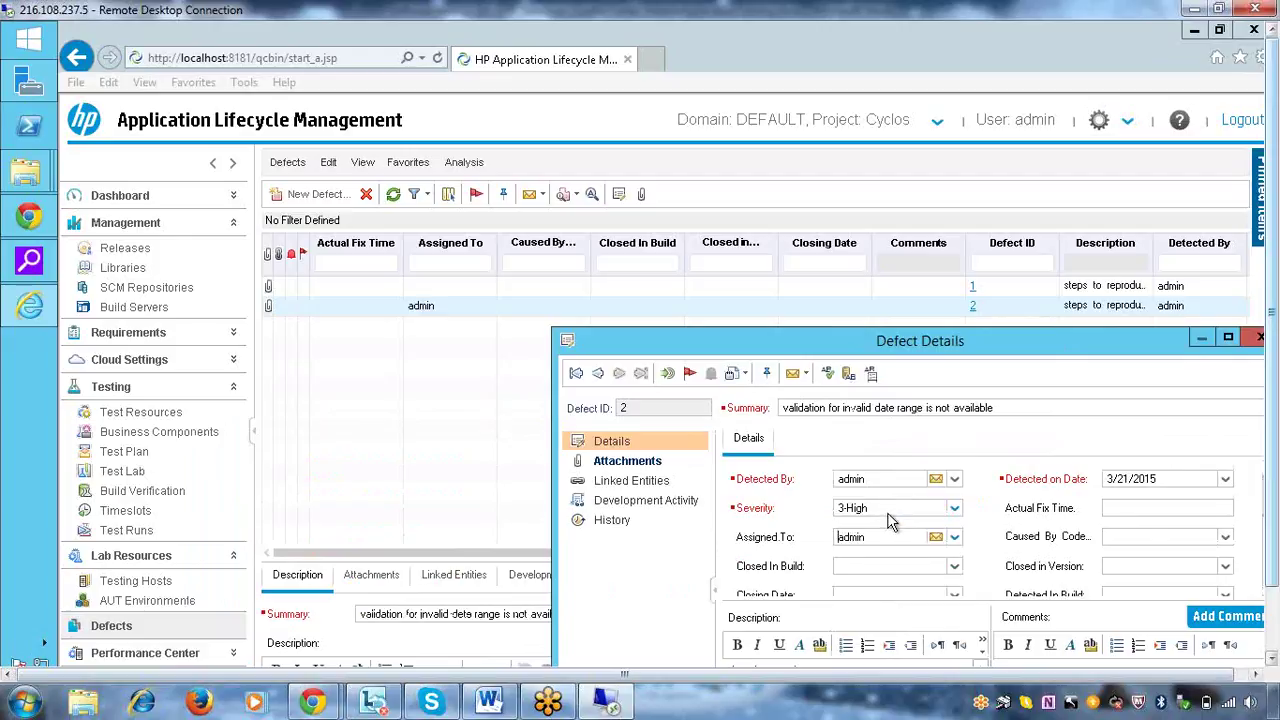
{"action": "left_click_drag", "start_coordinate": [947, 344], "coordinate": [289, 200]}
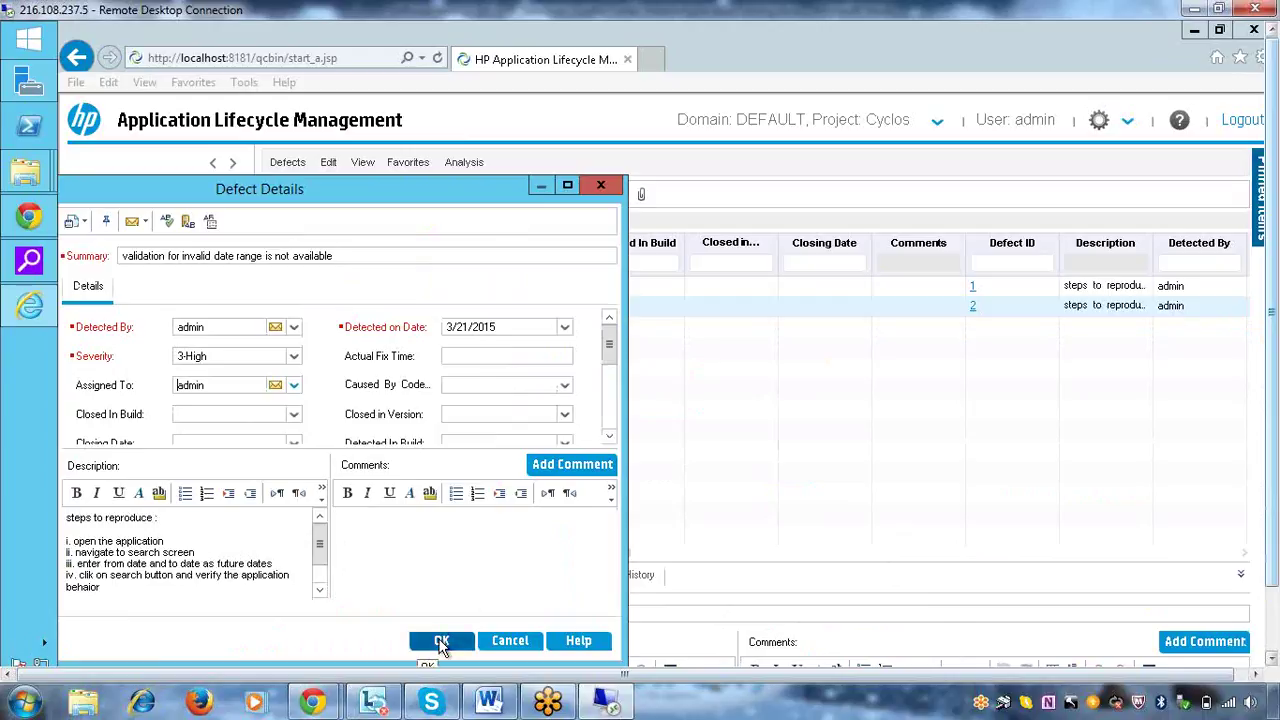
{"action": "left_click", "coordinate": [441, 642]}
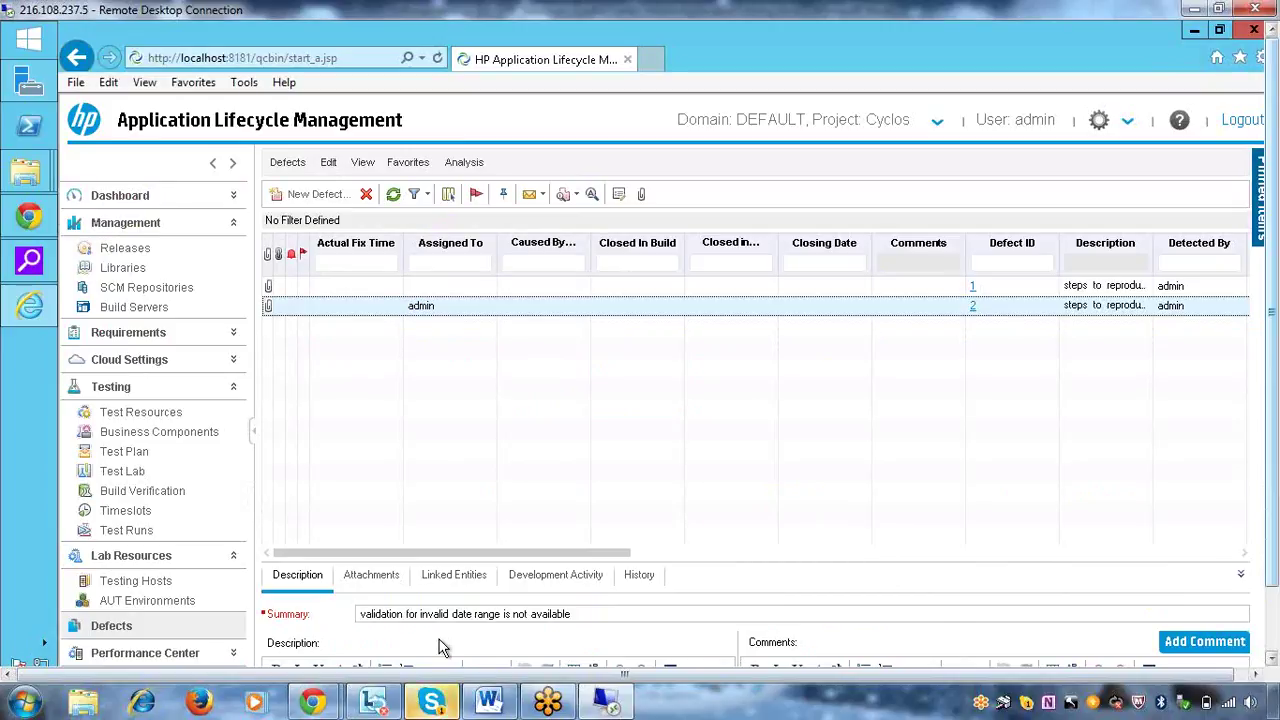
Reopen defect 2 and view its History, where Change #2 records Assigned To set to admin
{"action": "left_click", "coordinate": [975, 306]}
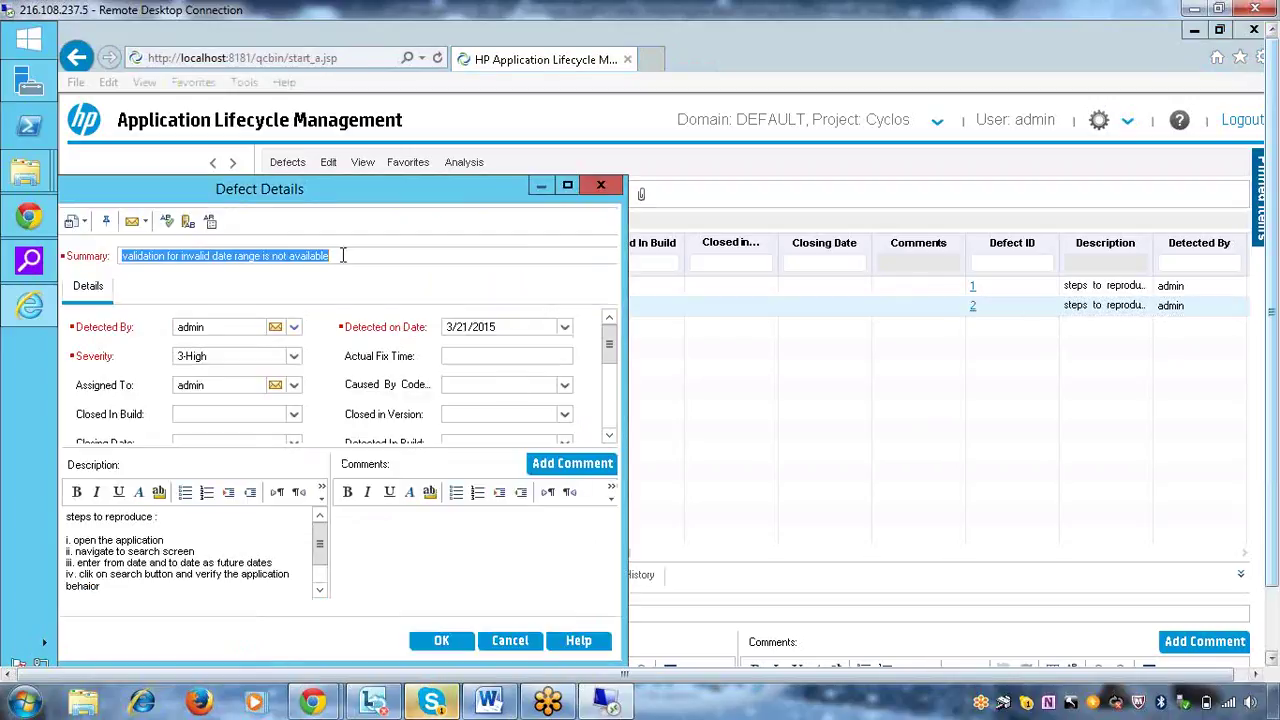
{"action": "left_click_drag", "start_coordinate": [457, 200], "coordinate": [686, 263]}
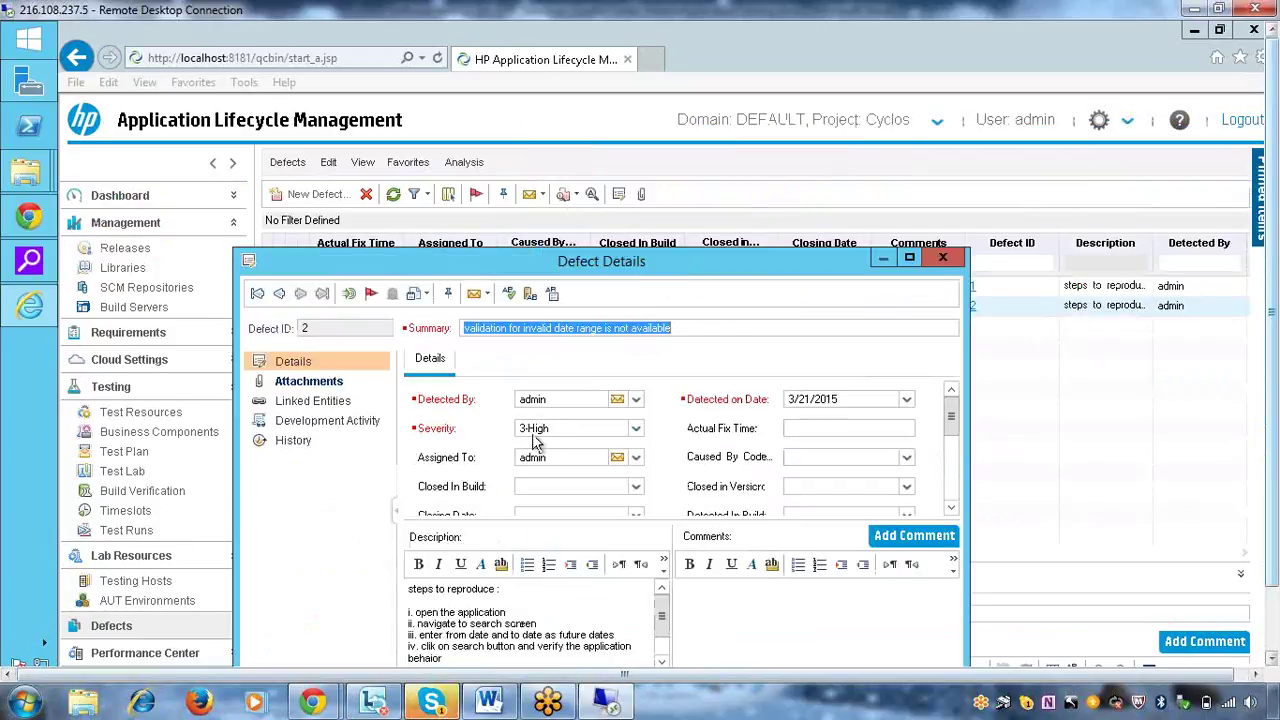
{"action": "left_click", "coordinate": [293, 446]}
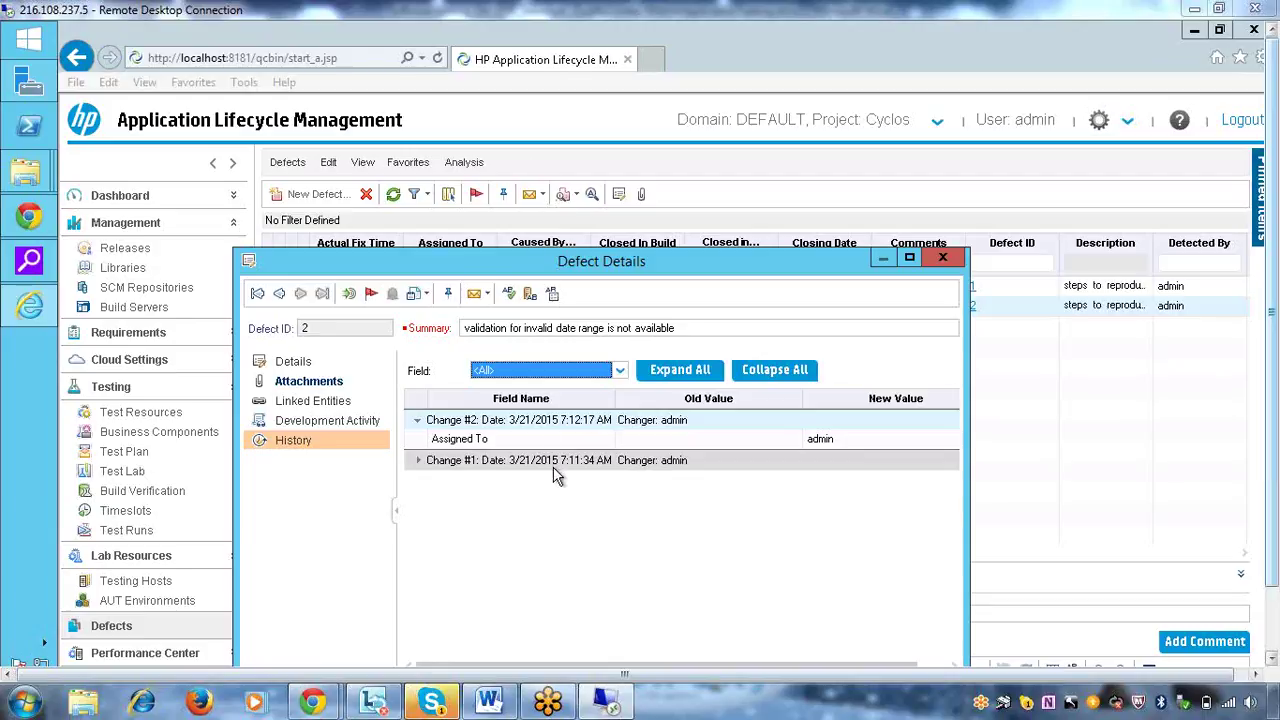
{"action": "left_click", "coordinate": [515, 420]}
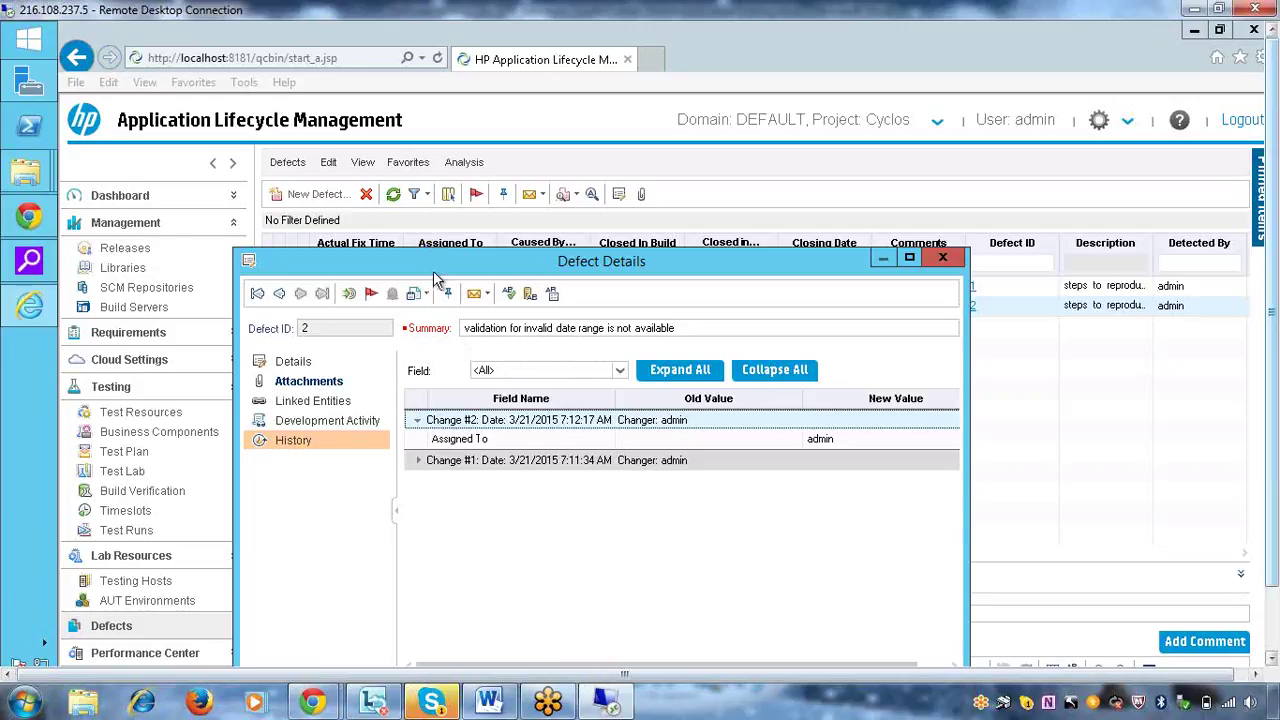
{"action": "left_click_drag", "start_coordinate": [435, 278], "coordinate": [335, 228]}
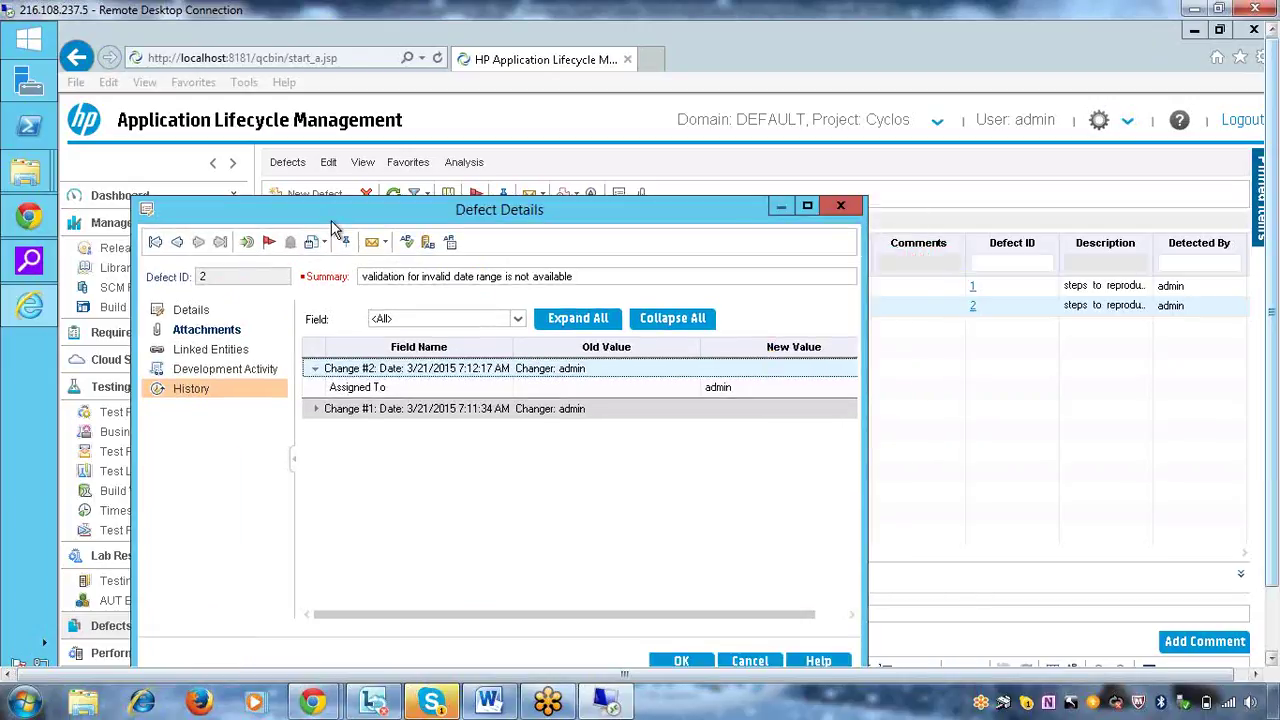
{"action": "left_click_drag", "start_coordinate": [363, 245], "coordinate": [650, 310]}
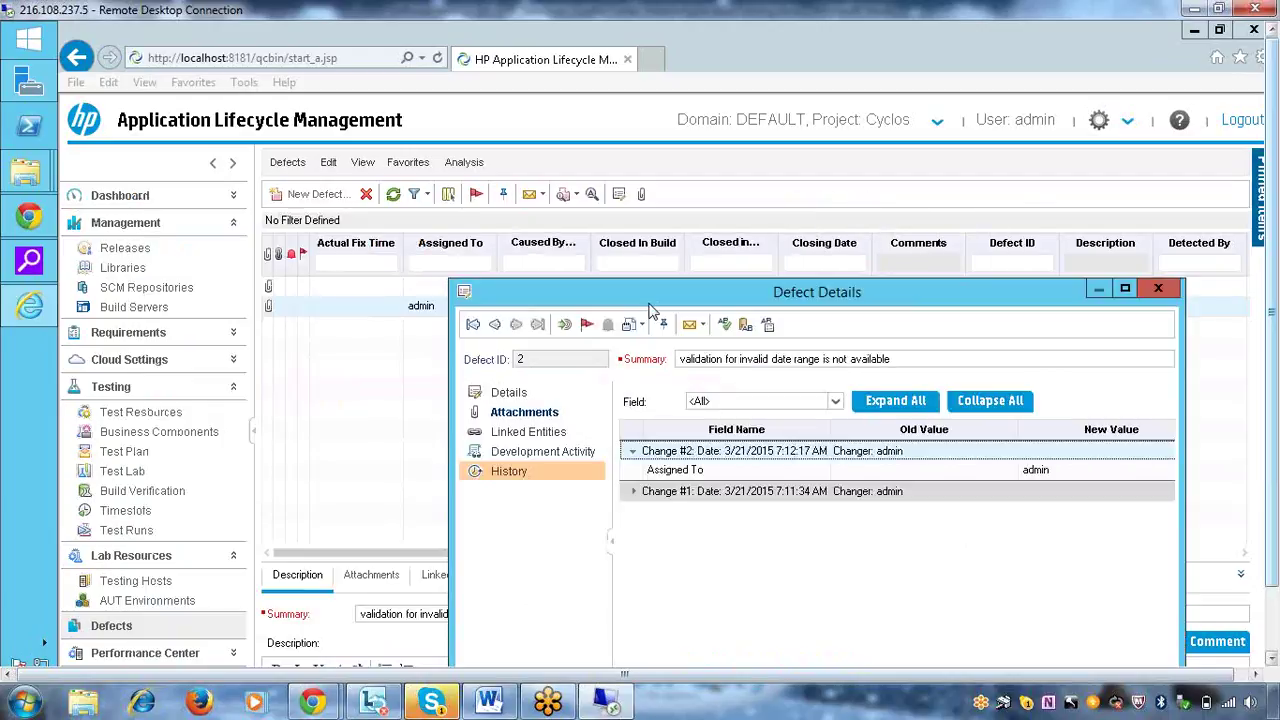